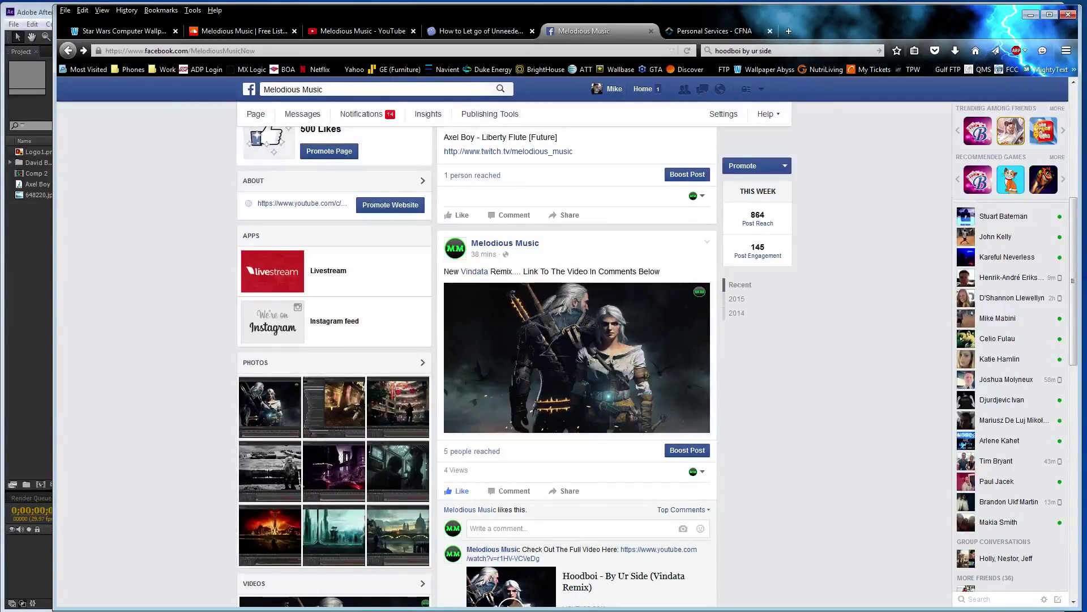
Close the Melodious Music Facebook page and switch to the Axel Boy - Liberty Flute project in After Effects.
mouse_move(556, 397)
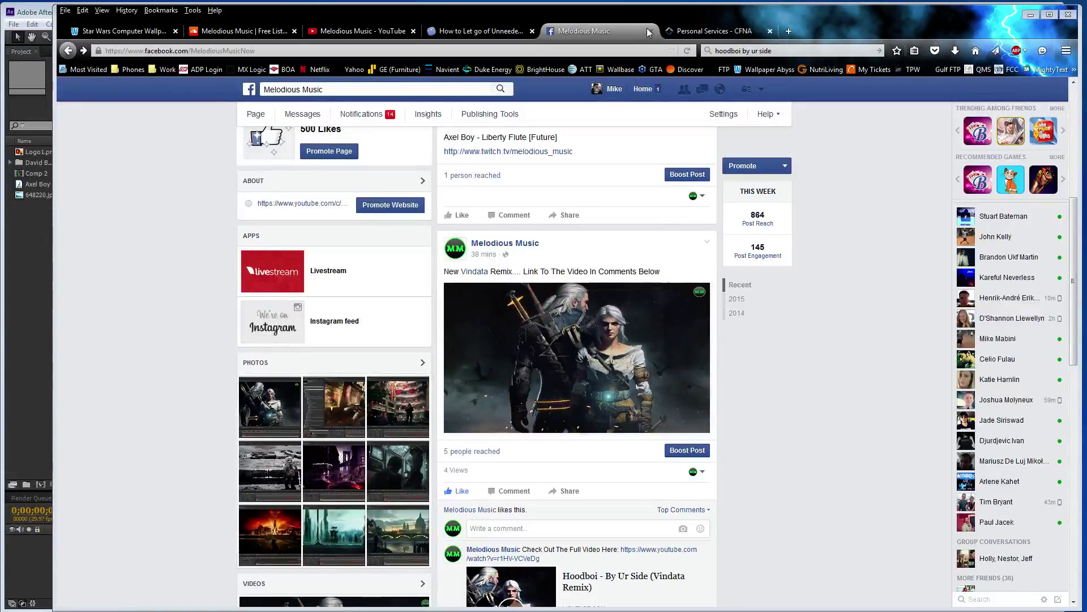
mouse_move(643, 332)
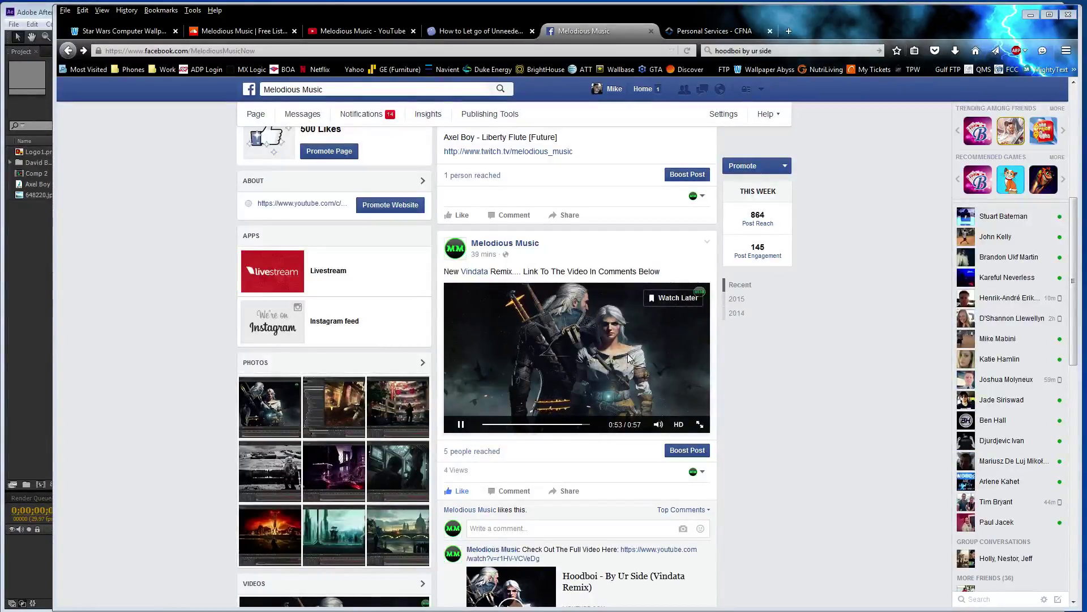
scroll(510, 306, up, 6)
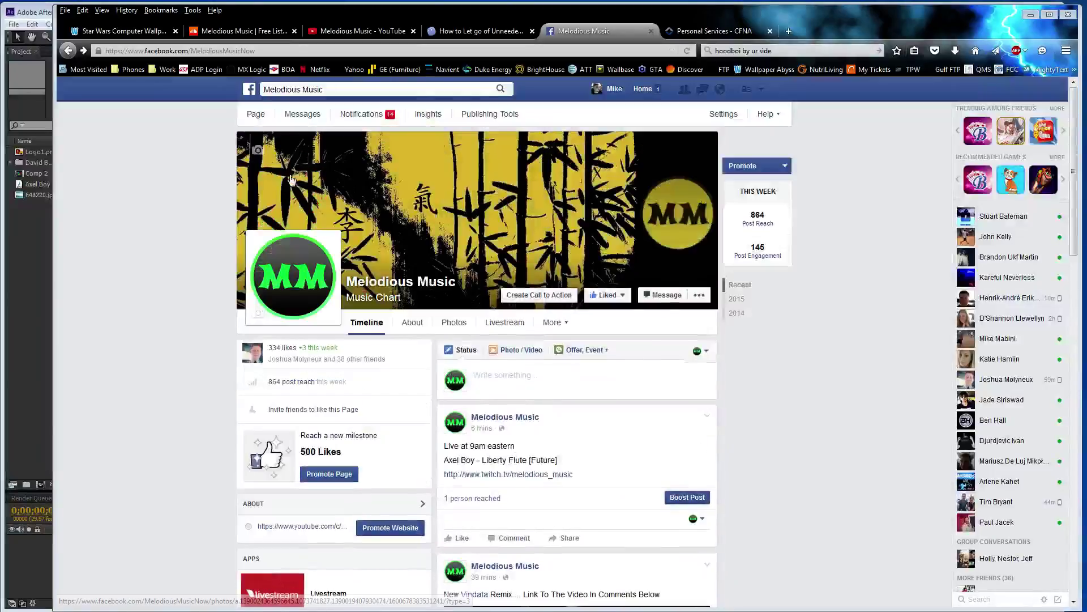
scroll(290, 180, down, 1)
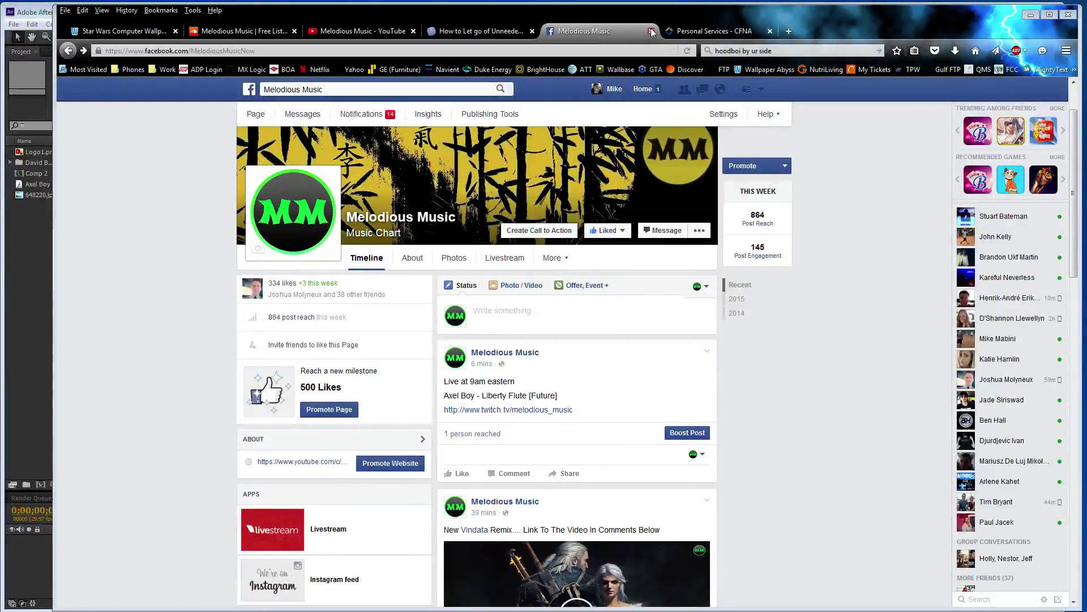
click(652, 32)
click(400, 32)
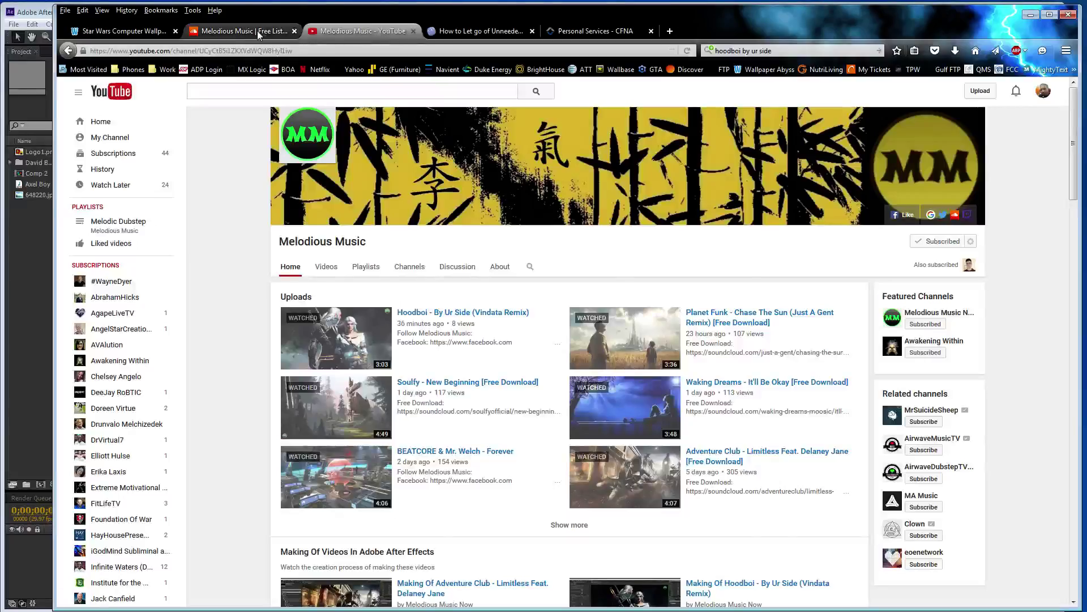
click(258, 33)
click(30, 250)
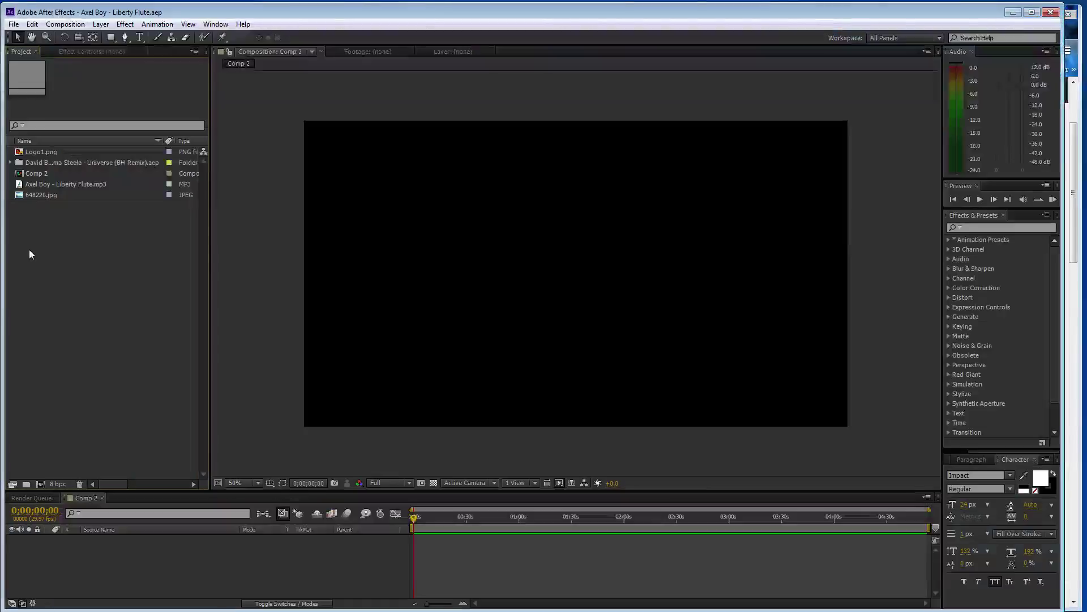
Add Axel Boy - Liberty Flute.mp3 to the Comp 2 timeline and place 648220.jpg as a layer above it.
click(62, 184)
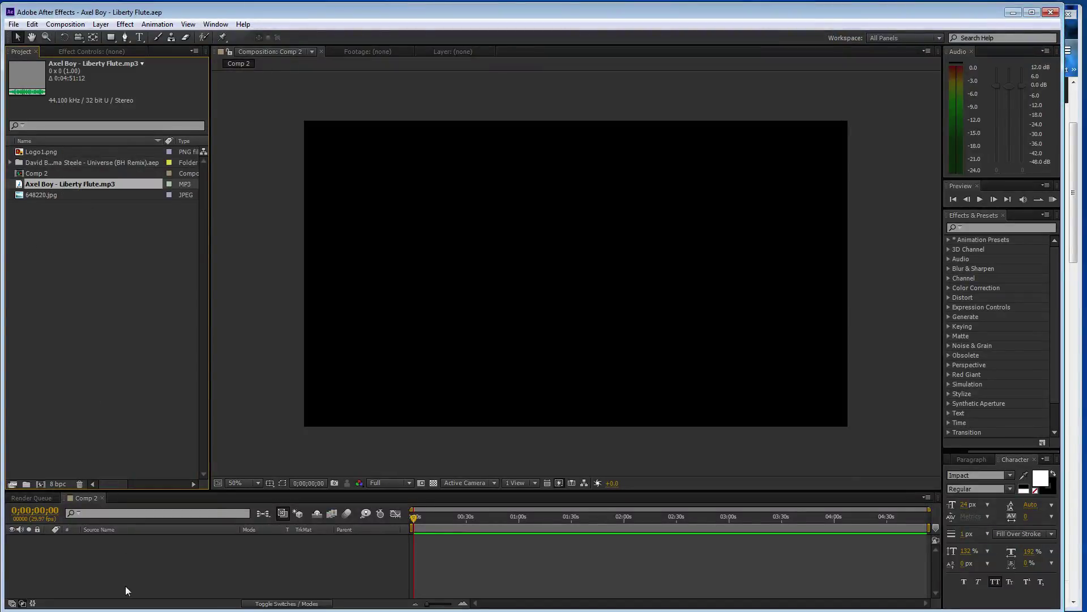
drag(126, 590, 125, 588)
click(67, 199)
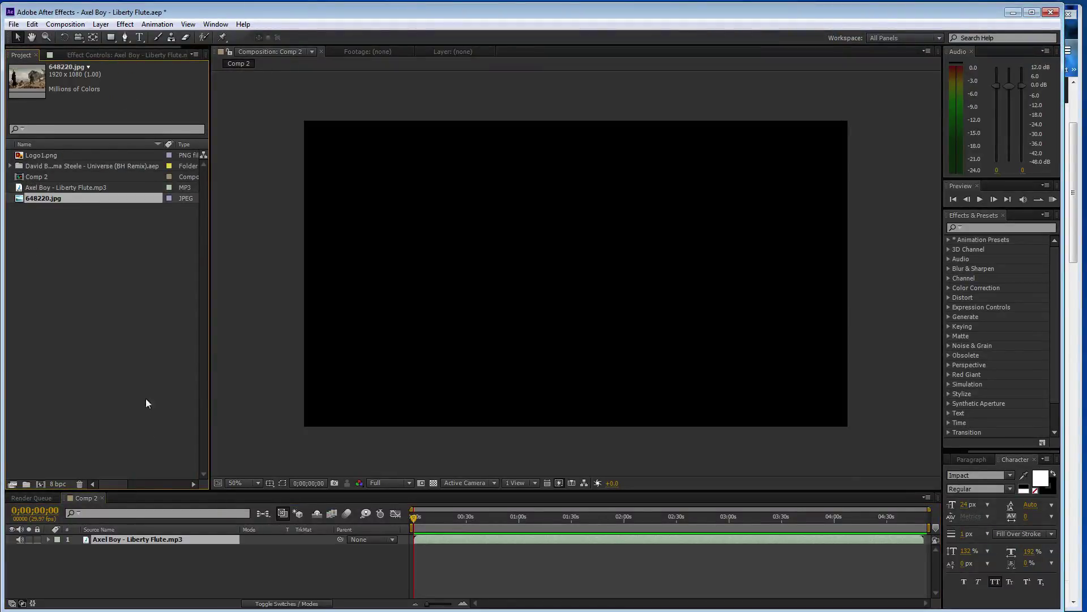
drag(165, 534, 169, 539)
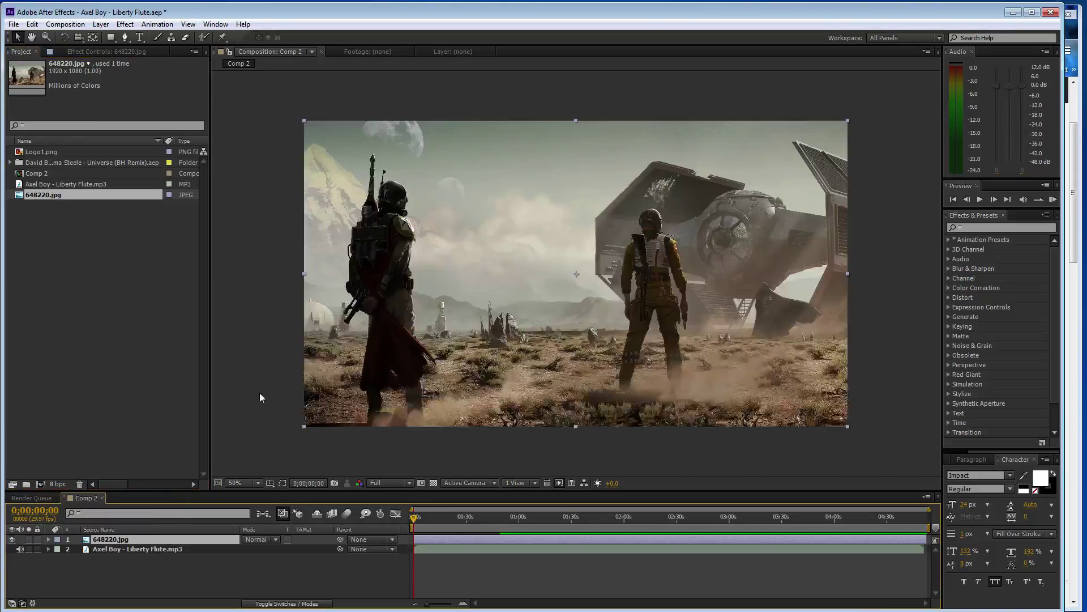
Add Logo1.png as the top layer of Comp 2, scaled down to a small badge in the image's upper-left corner.
click(83, 326)
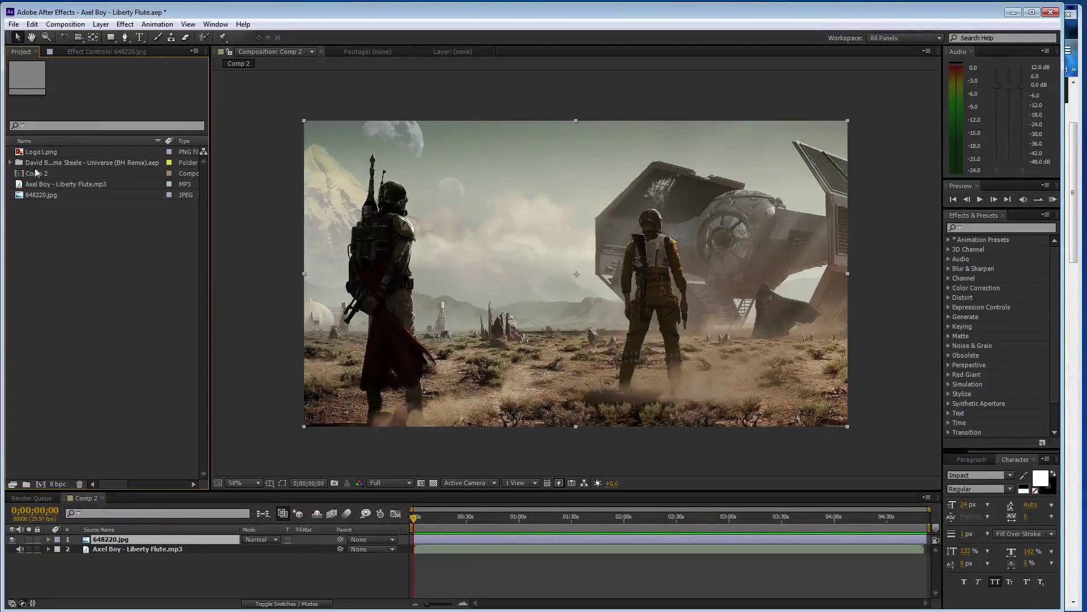
click(42, 153)
key(ctrl+slash)
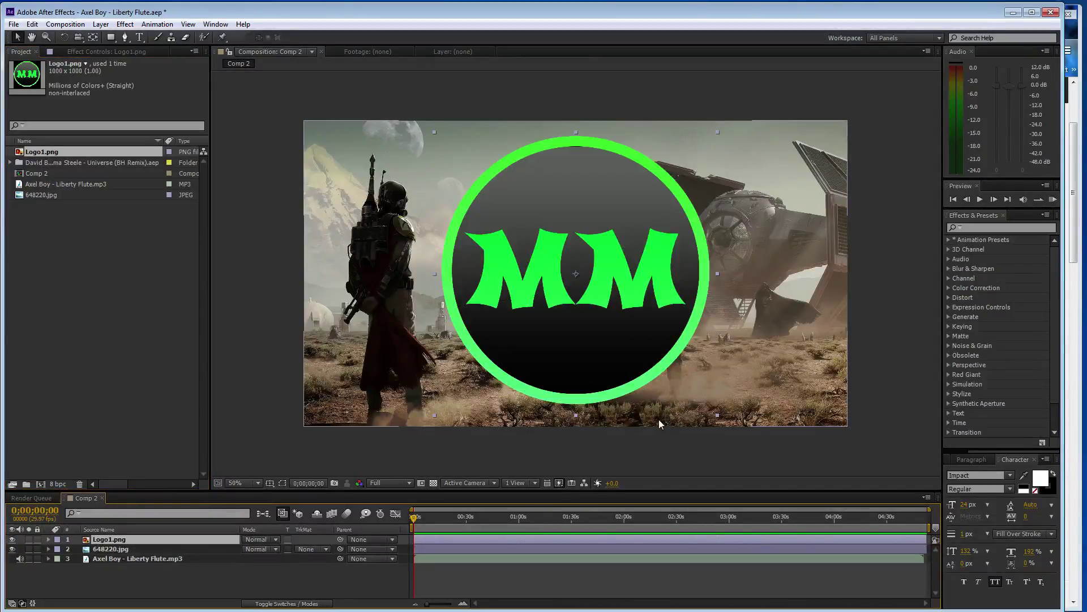
drag(717, 415, 782, 395)
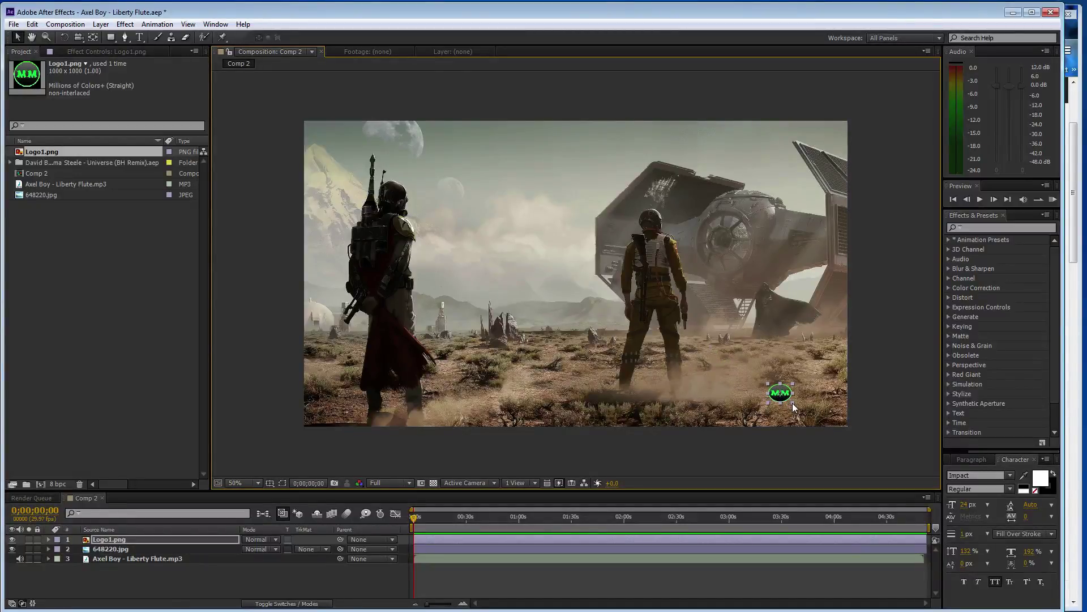
drag(782, 395, 322, 139)
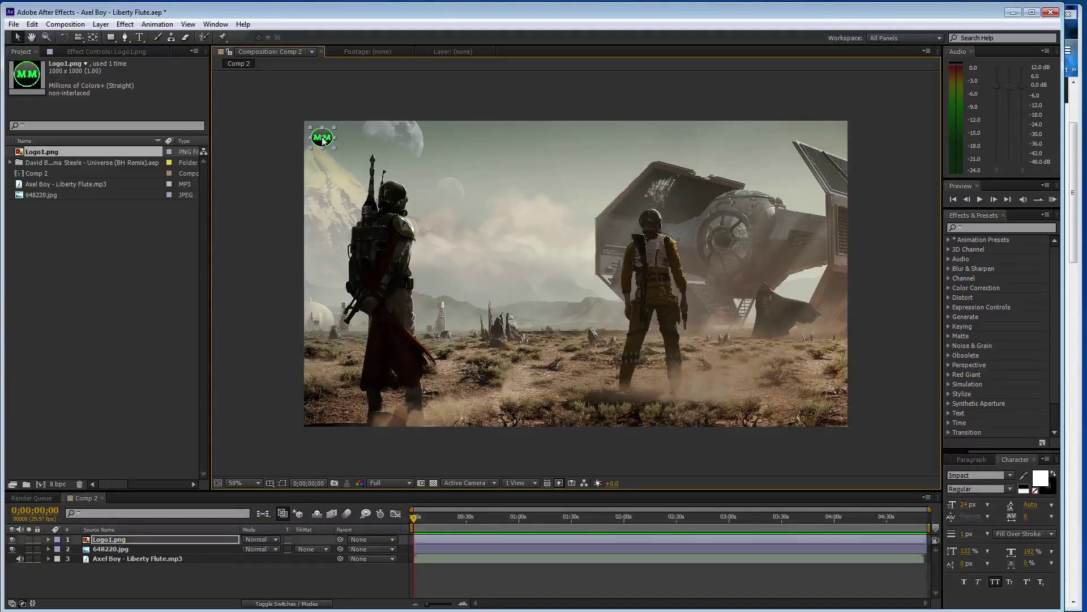
Nudge the logo slightly closer to the image's upper-left corner and save the project.
click(266, 143)
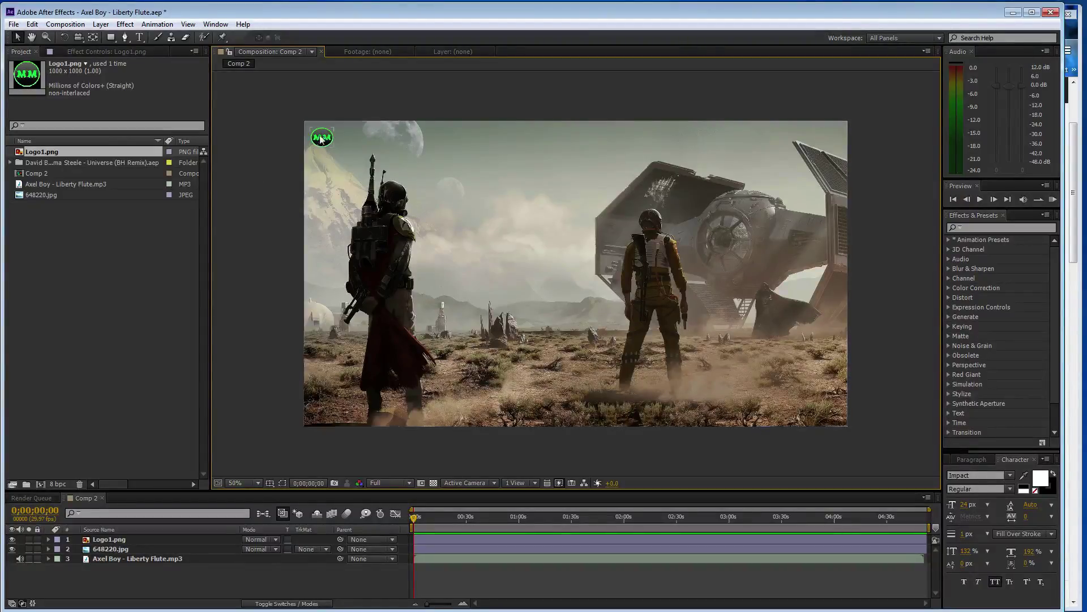
scroll(318, 136, up, 1)
key(h)
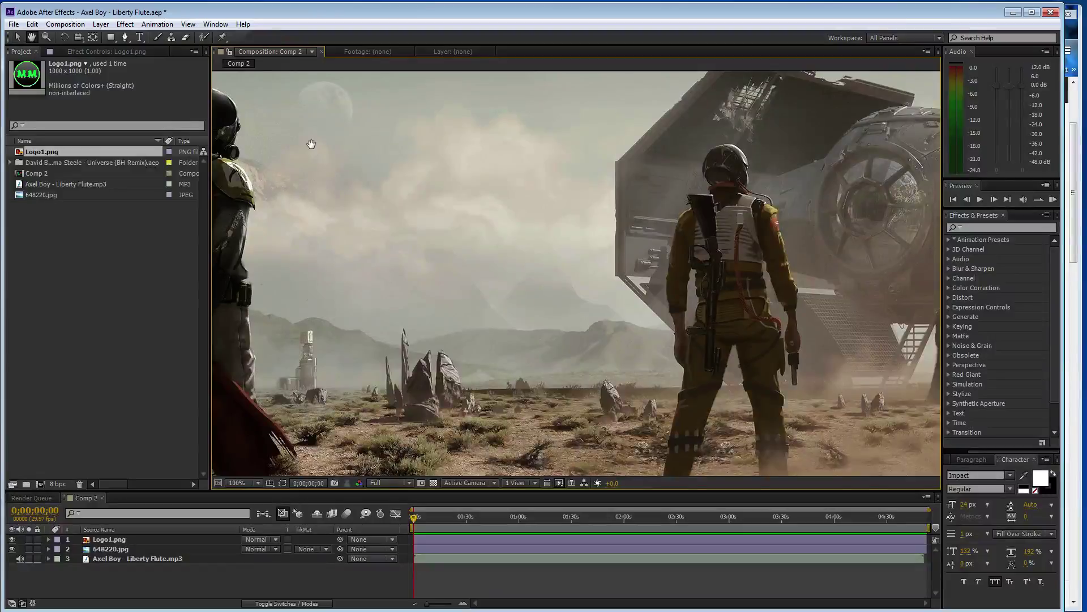
drag(312, 147, 633, 376)
key(v)
click(389, 251)
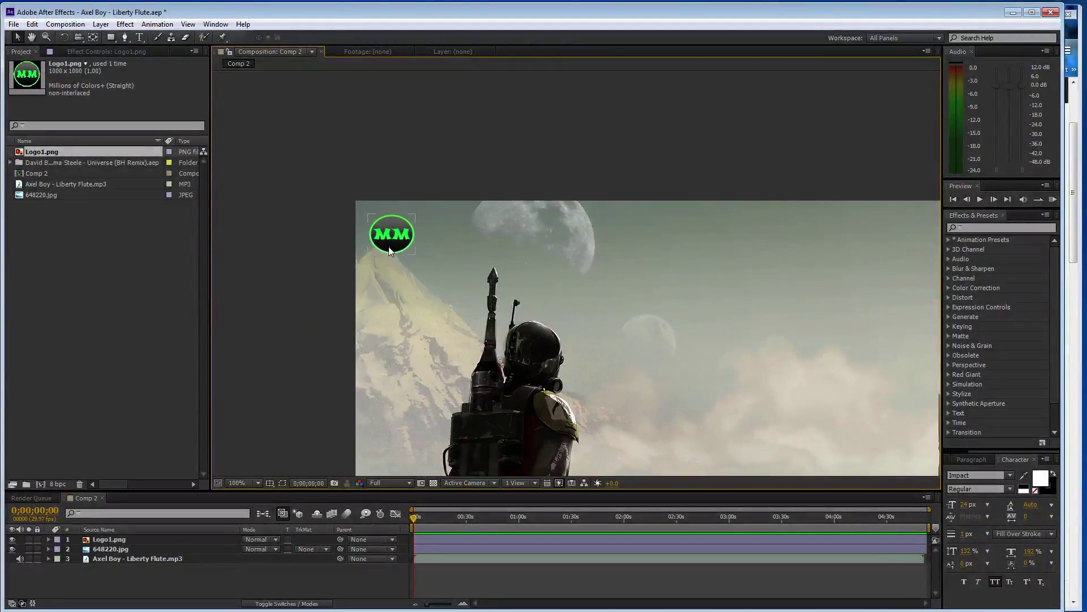
drag(392, 240, 391, 238)
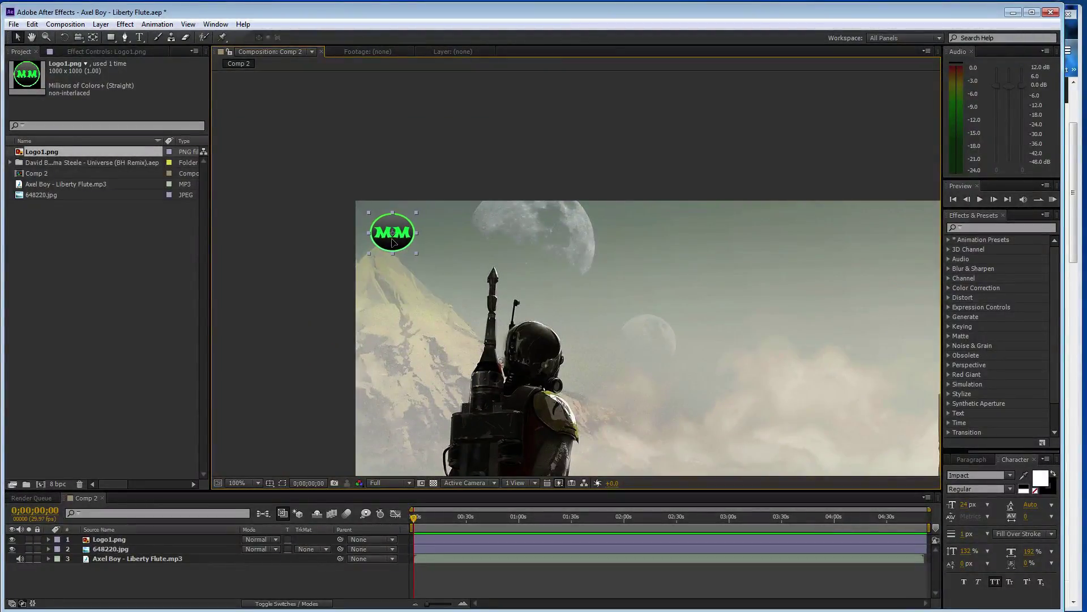
click(290, 230)
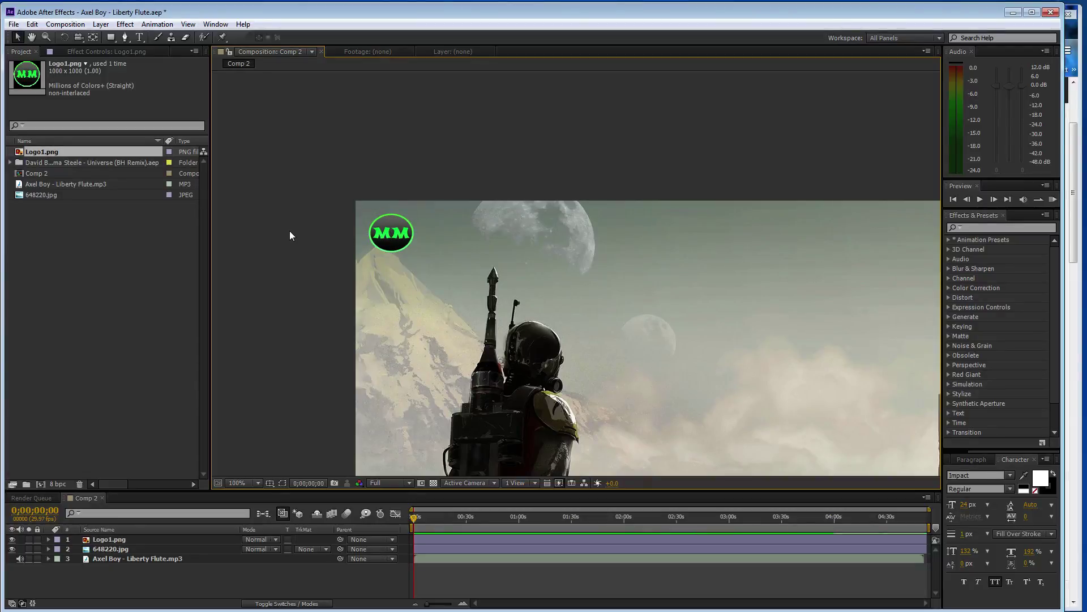
click(404, 234)
drag(414, 254, 396, 236)
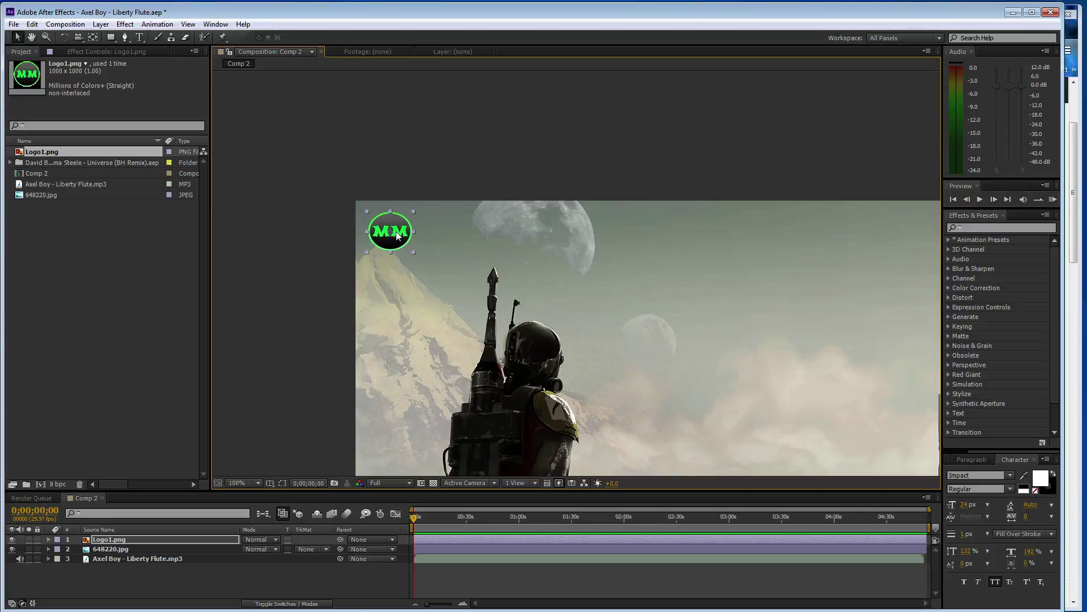
click(307, 234)
key(ctrl+s)
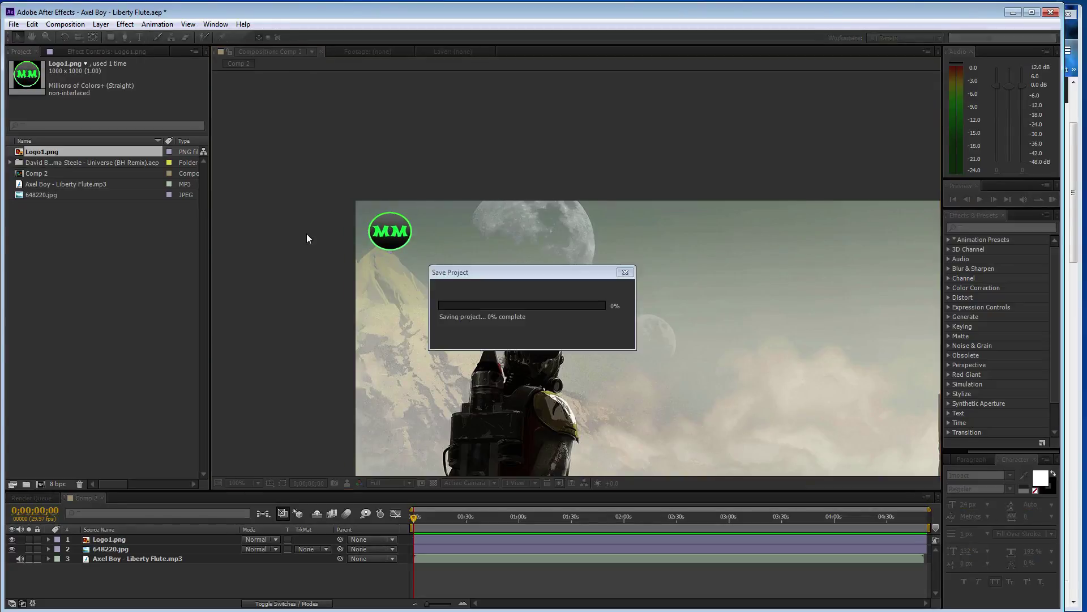
Try the logo slightly smaller in the image's lower-left corner, then return it to the upper-left corner.
key(comma)
drag(658, 362, 568, 303)
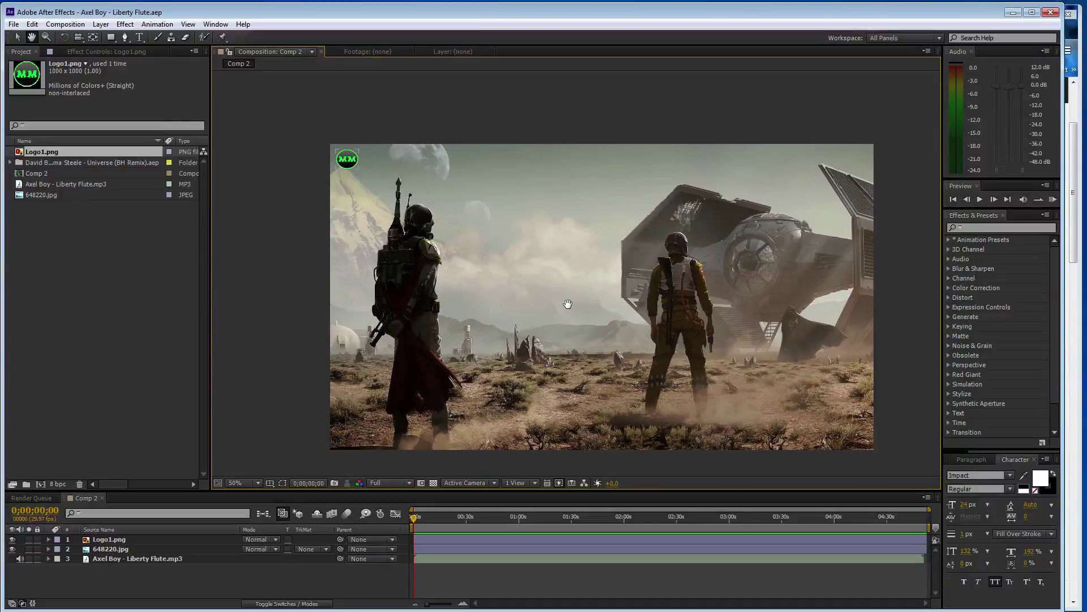
key(v)
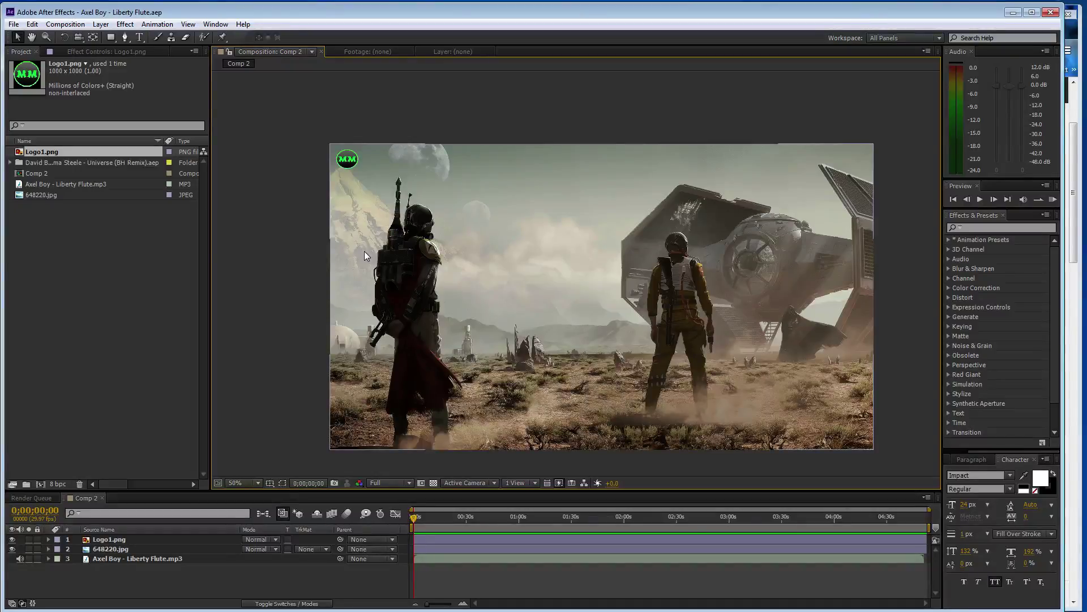
drag(351, 159, 349, 434)
click(256, 399)
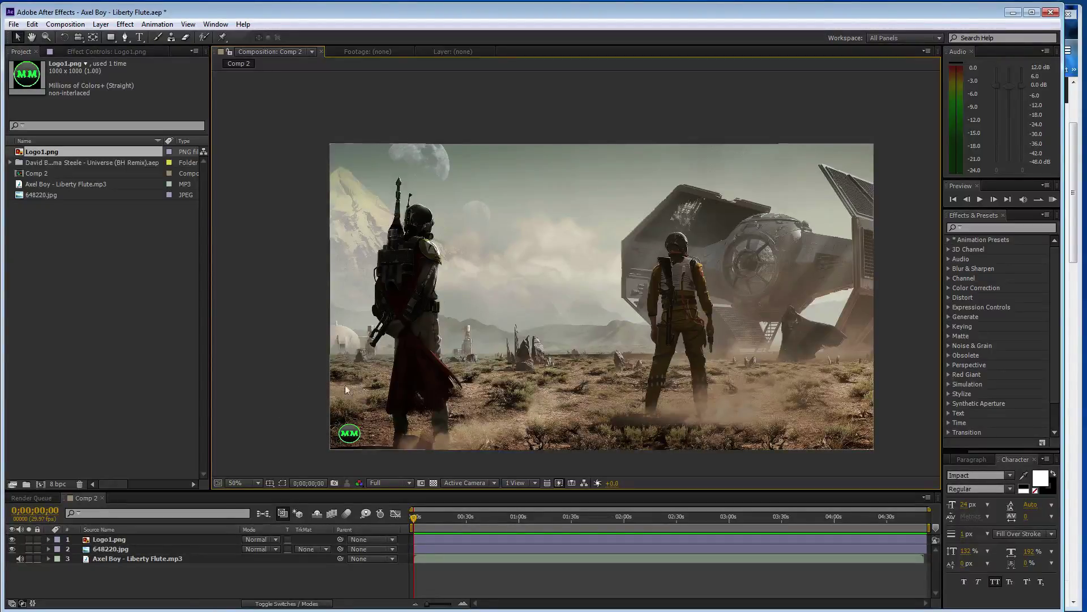
click(351, 435)
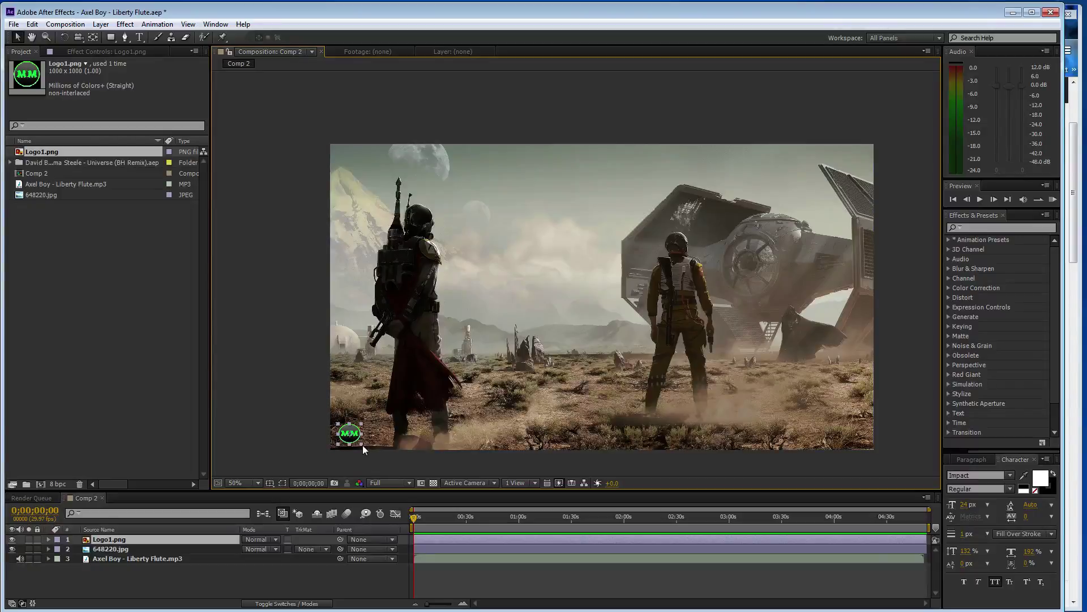
key(Return)
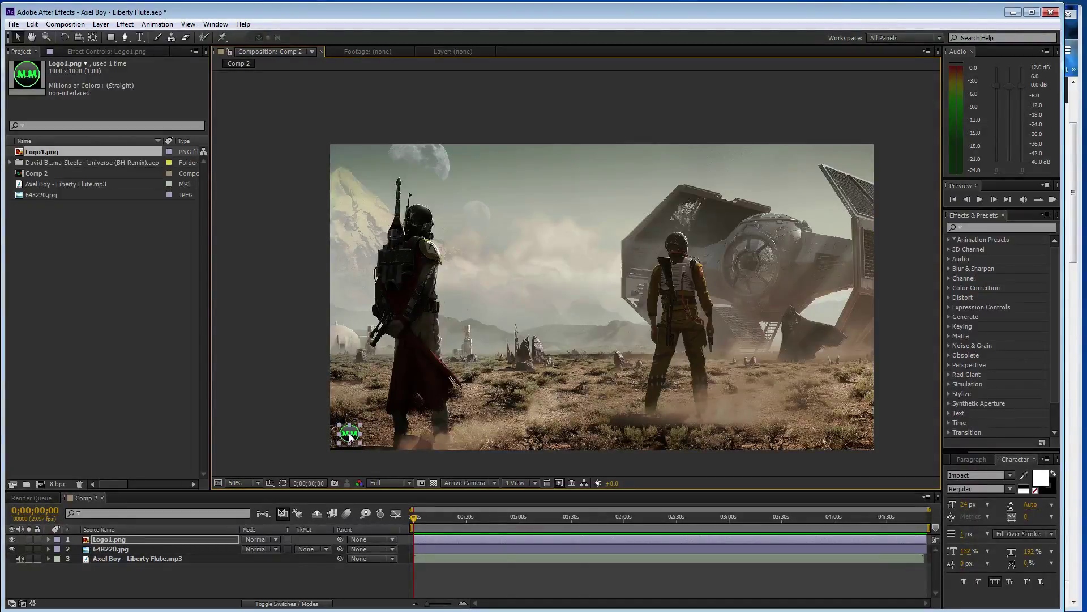
drag(353, 438, 347, 159)
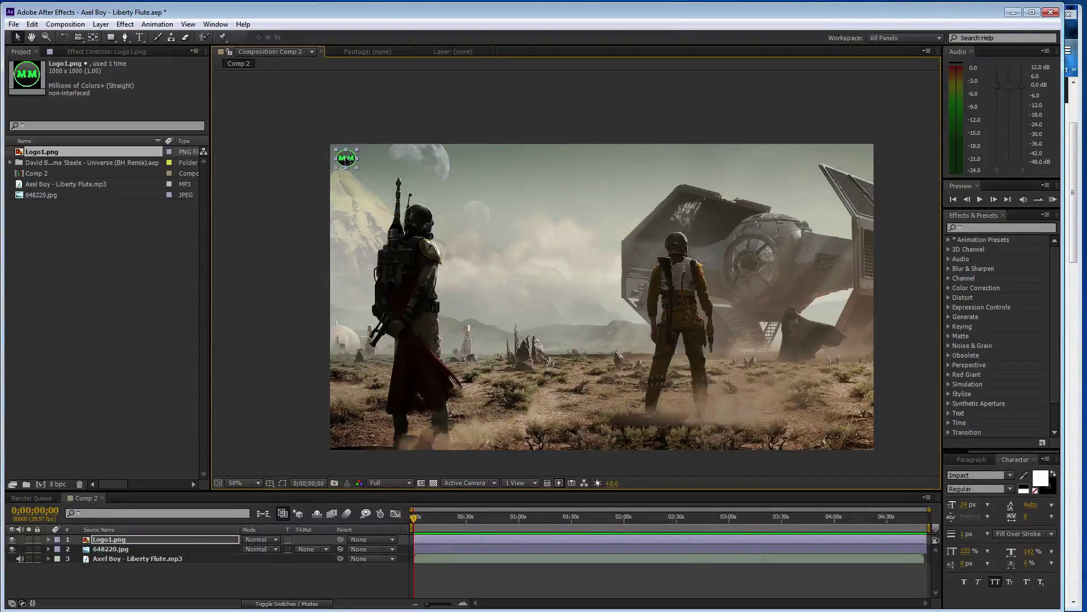
click(280, 198)
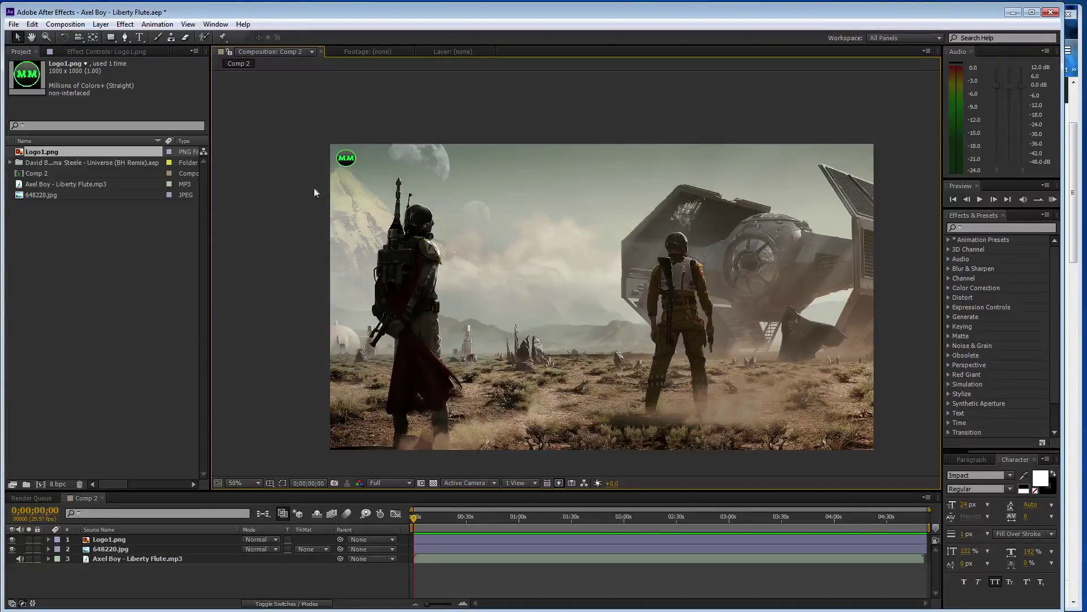
Place the logo, slightly enlarged, in the image's lower-left corner and save the project.
drag(352, 159, 859, 160)
drag(858, 161, 349, 431)
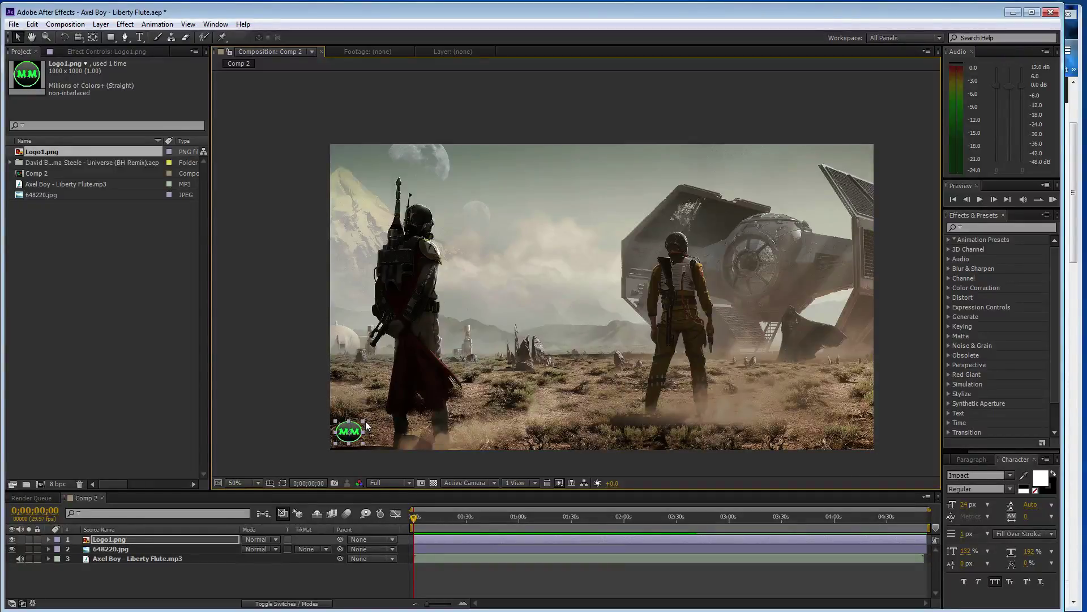
drag(354, 430, 357, 429)
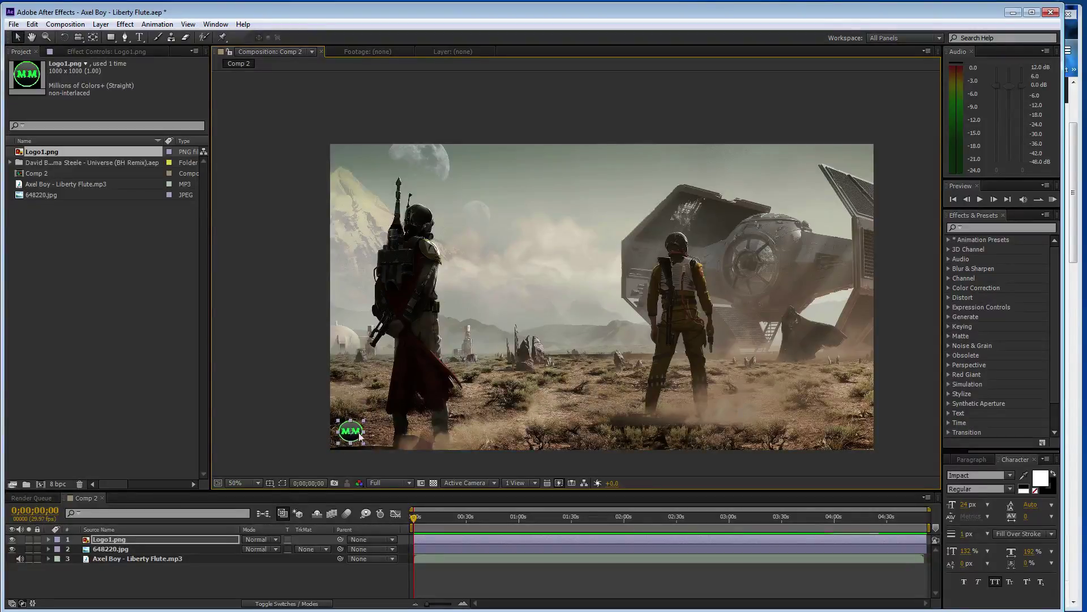
click(289, 419)
key(ctrl+s)
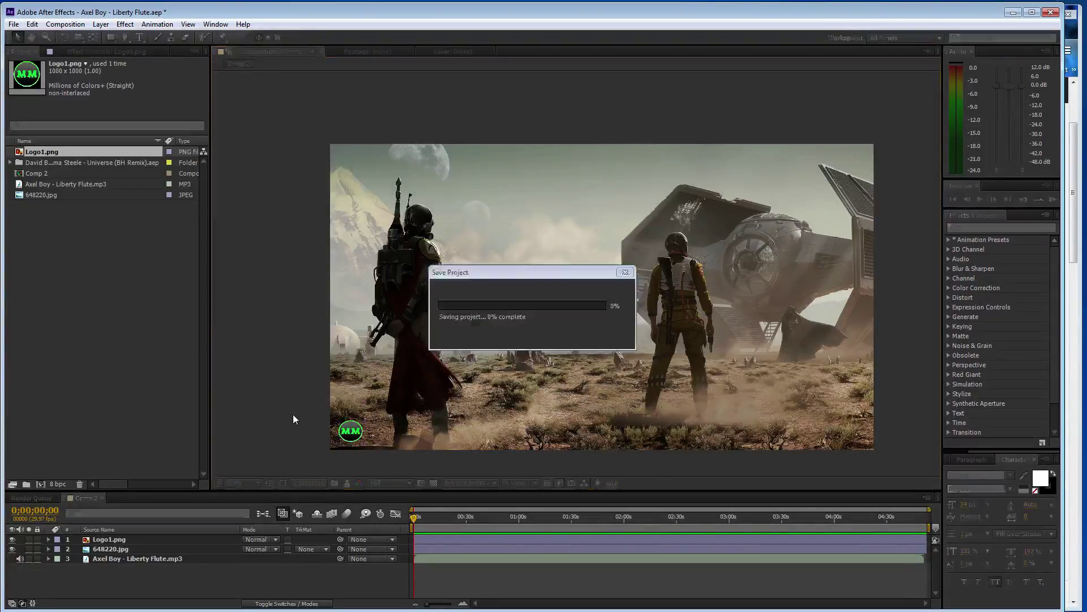
Create a black 1920 x 1080 px solid layer named Eq.
key(ctrl+y)
text(Eq)
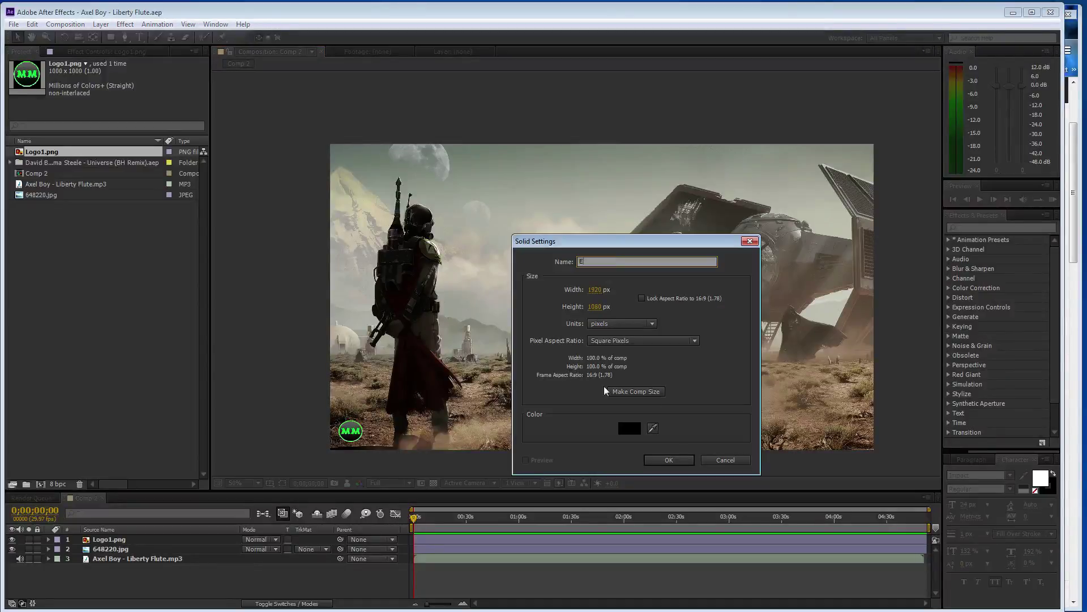
click(669, 459)
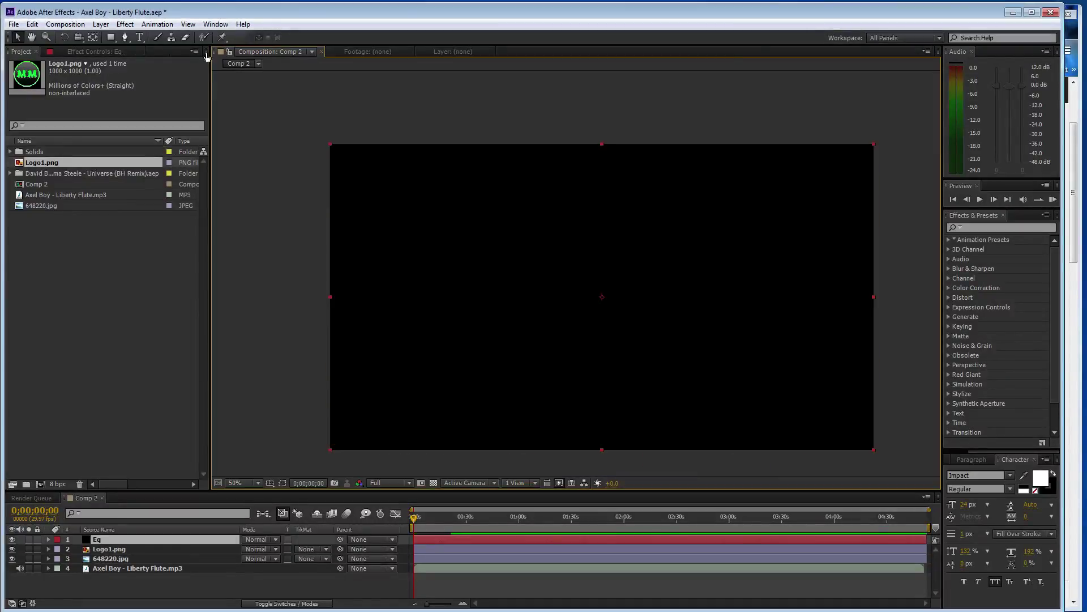
Apply the Audio Spectrum effect to the Eq layer with Axel Boy - Liberty Flute.mp3 as its audio layer.
click(101, 24)
mouse_move(68, 25)
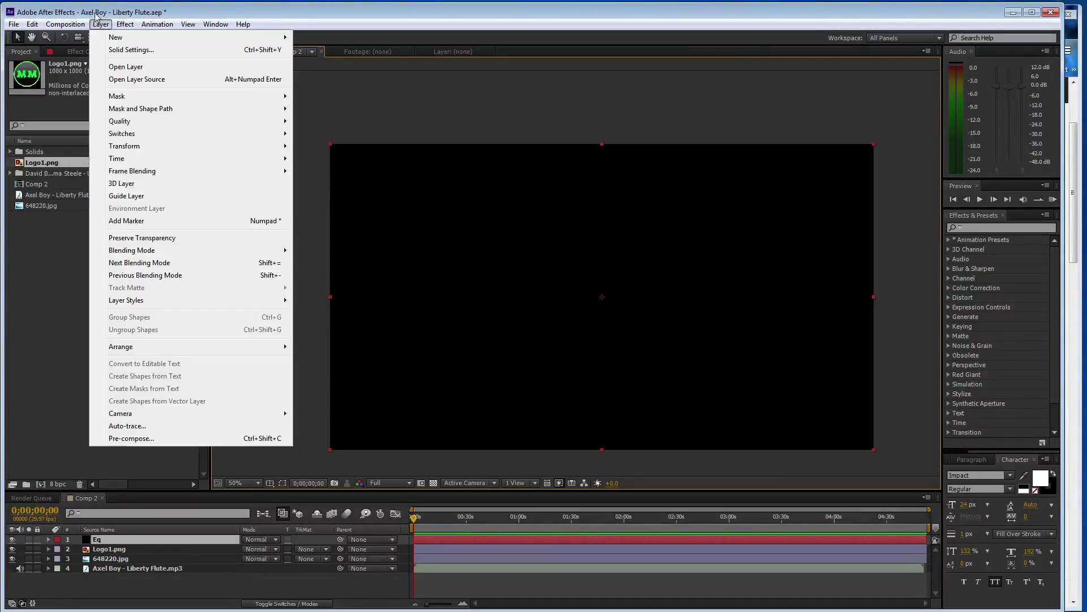
mouse_move(125, 23)
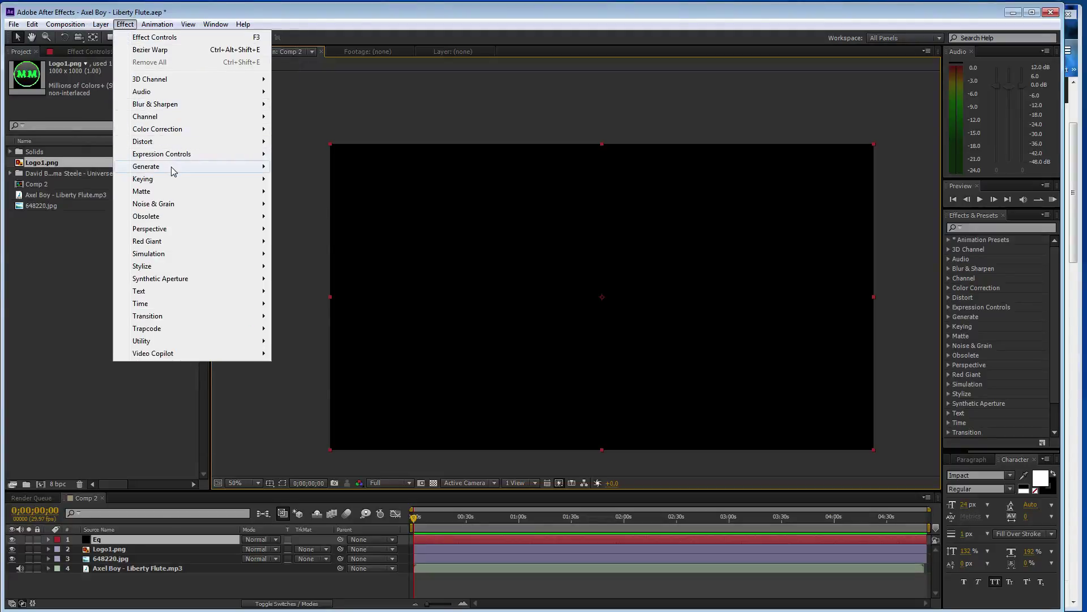
mouse_move(172, 167)
click(300, 192)
click(156, 94)
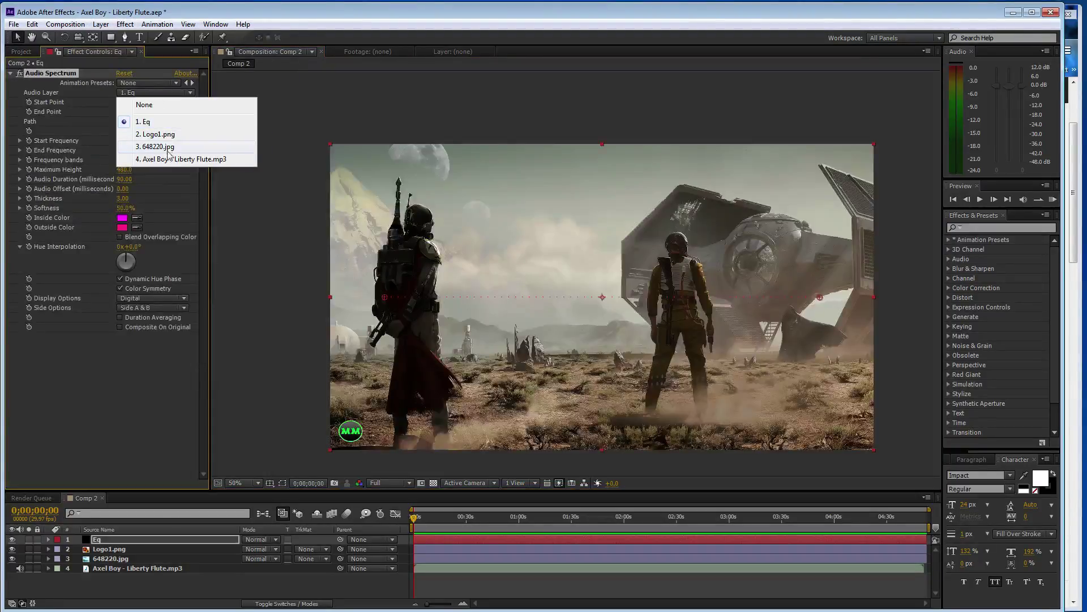
click(168, 160)
At 0;00;20;00, draw a short mask line along the spacecraft's top edge and assign Mask 1 as the spectrum's path.
drag(417, 519, 449, 522)
scroll(782, 254, up, 1)
key(space)
drag(800, 219, 456, 261)
key(g)
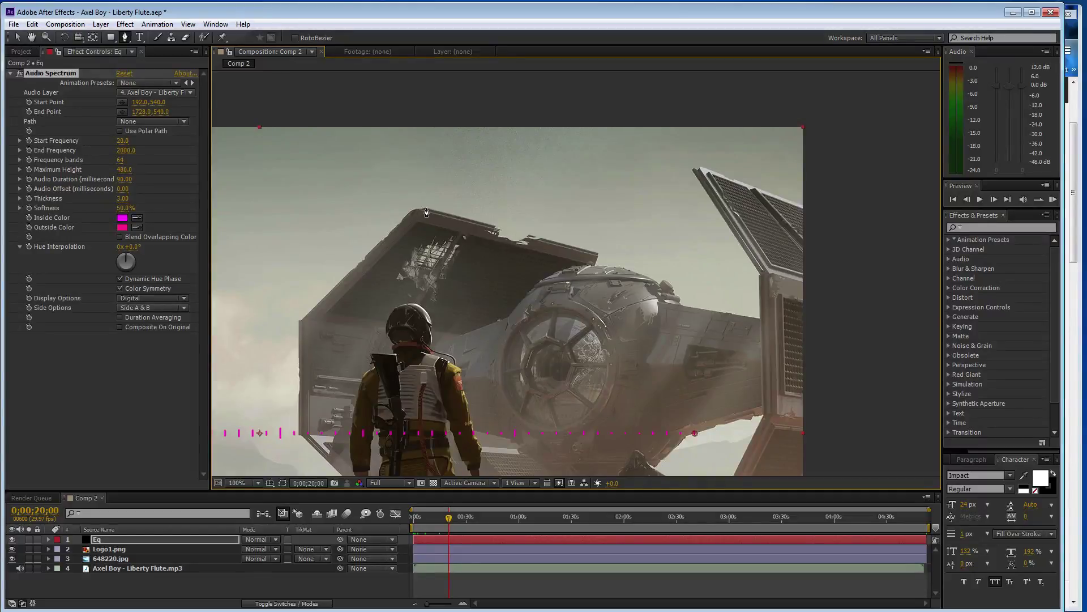
click(426, 209)
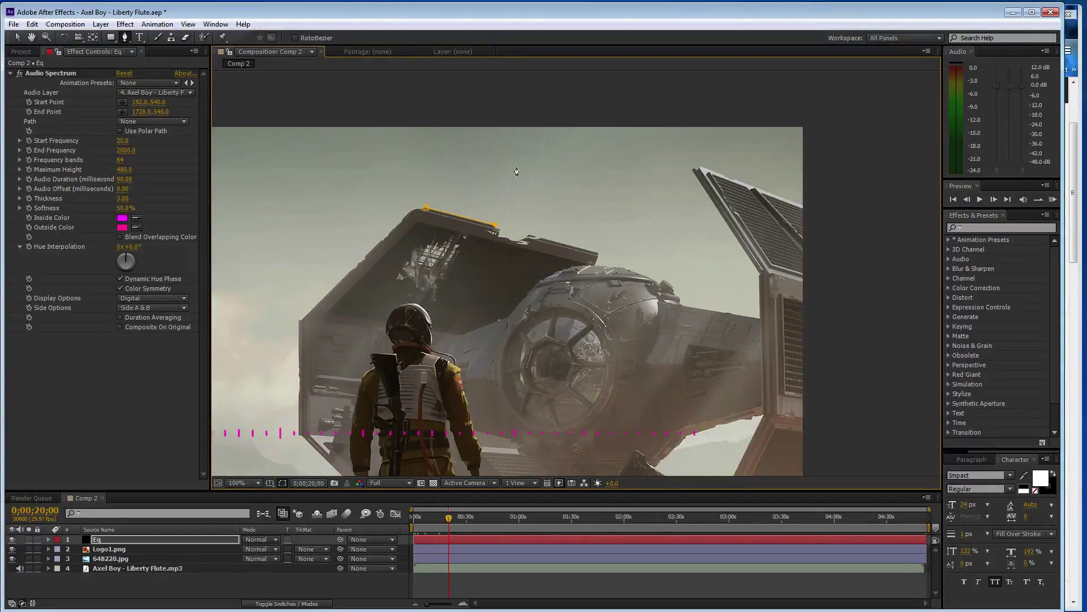
click(184, 121)
click(155, 151)
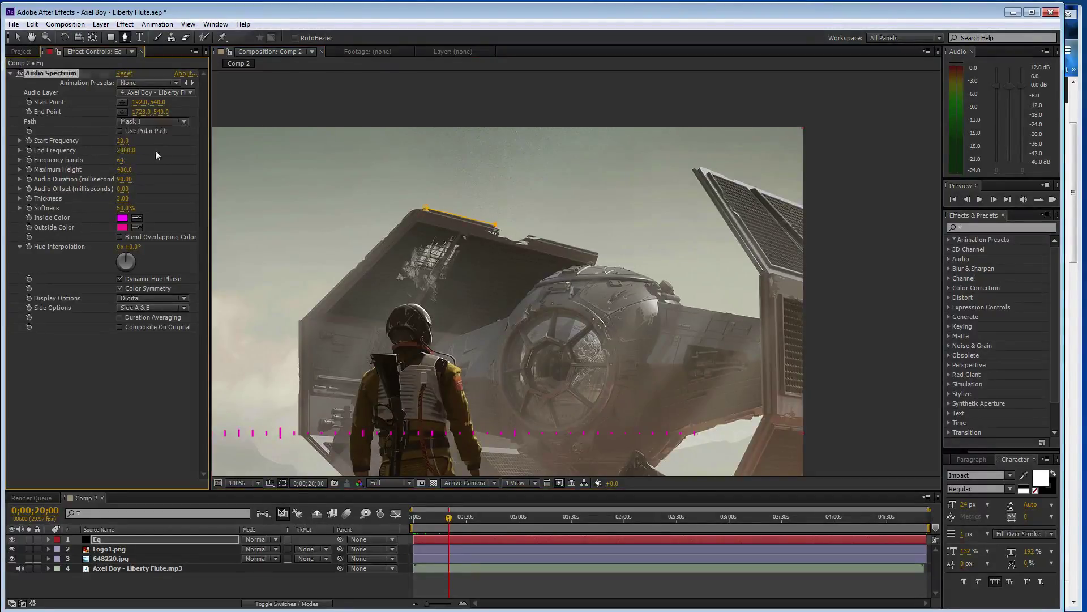
Set the Audio Spectrum's outside color to bright yellow.
scroll(480, 336, down, 2)
scroll(478, 337, down, 1)
scroll(478, 336, up, 1)
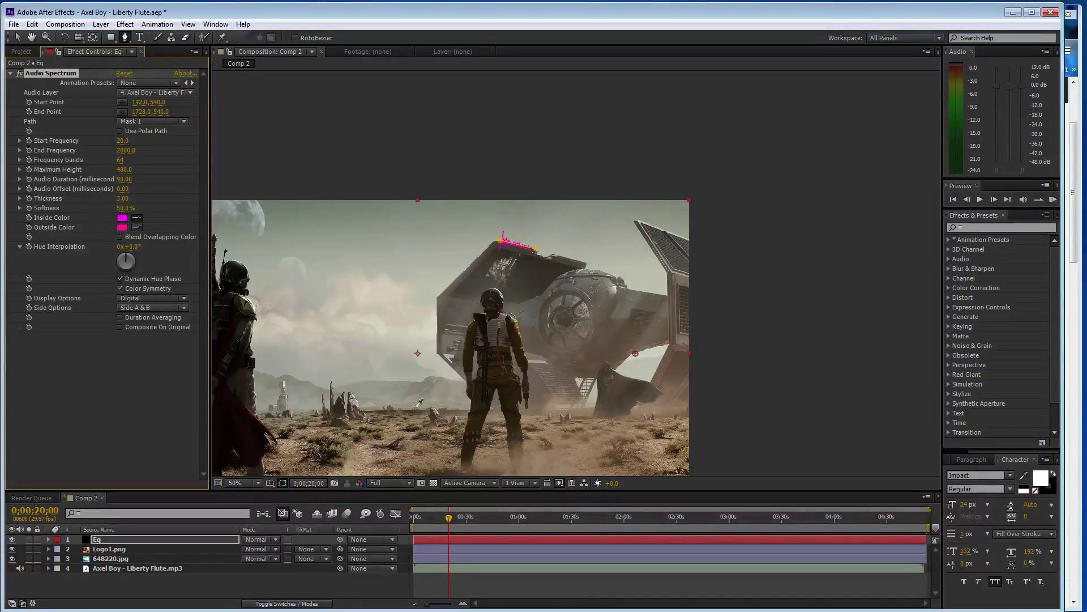
click(417, 451)
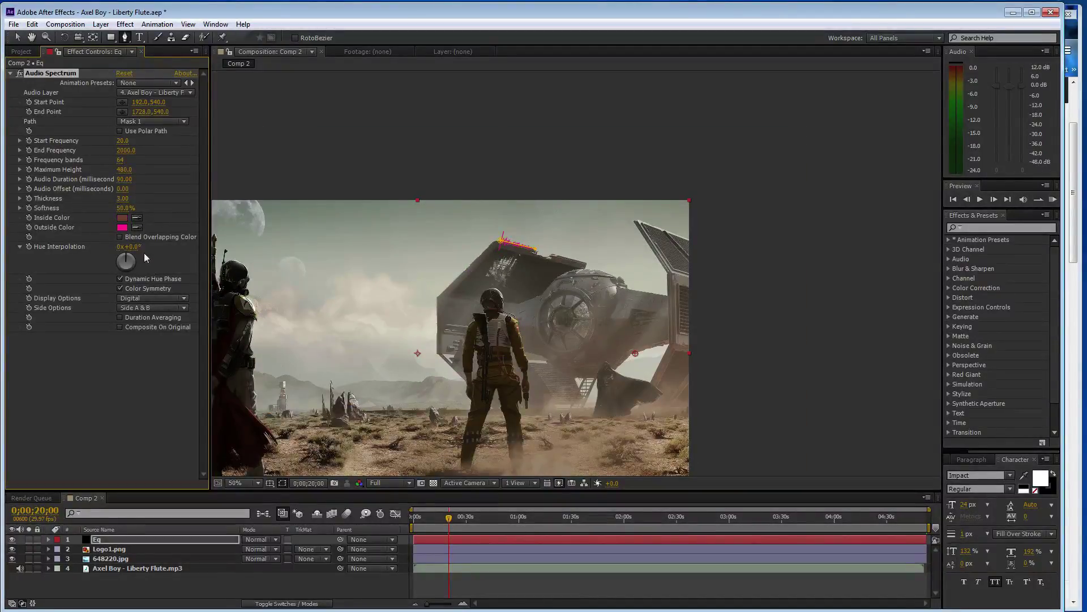
click(124, 228)
click(250, 321)
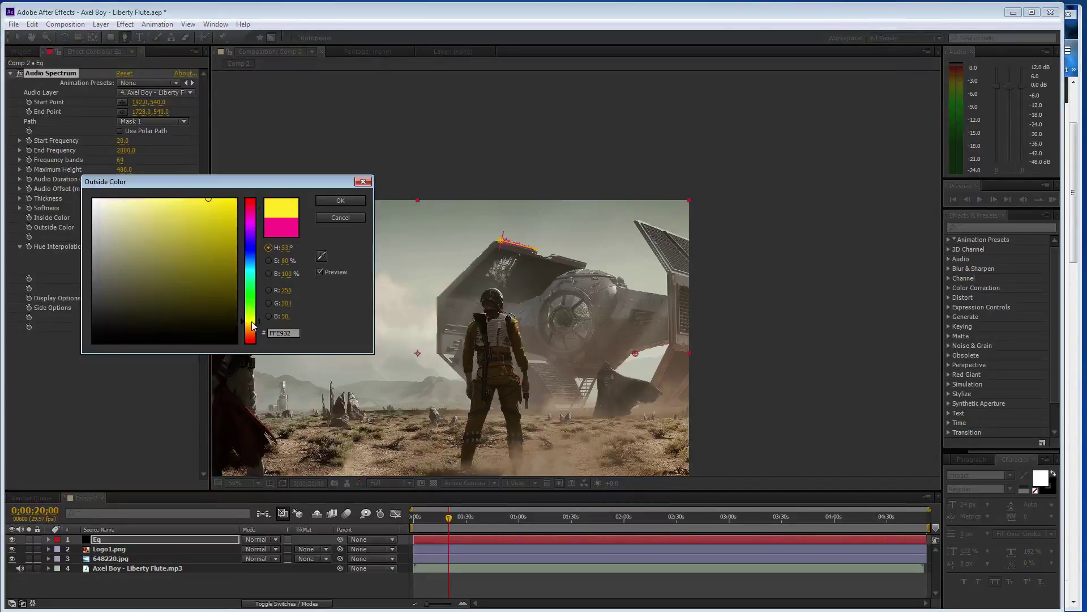
drag(237, 172, 258, 182)
click(333, 201)
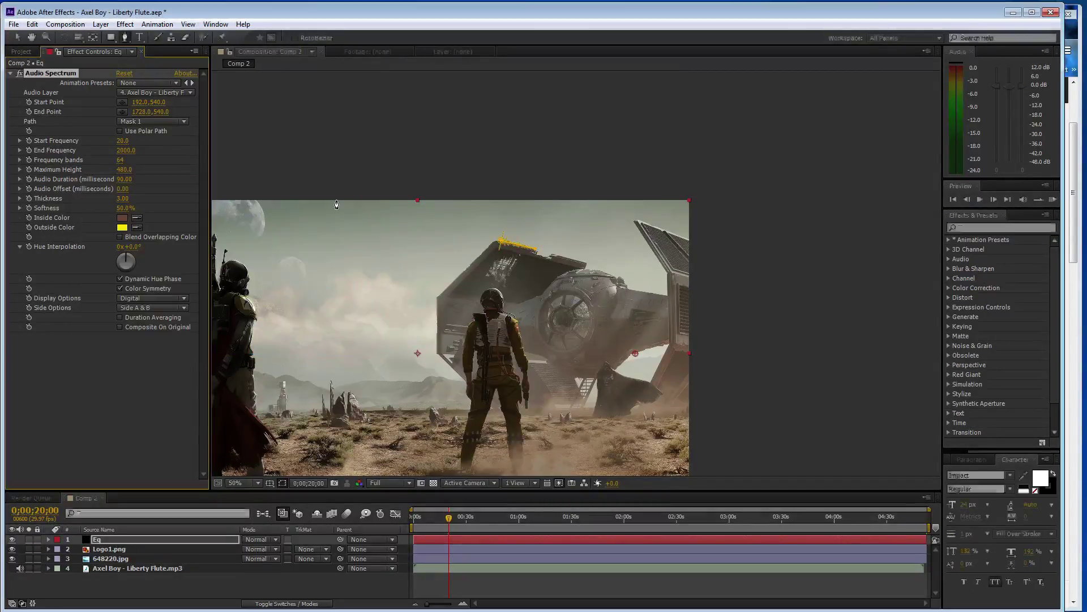
Set the Audio Spectrum's side option to Side A.
click(178, 307)
click(175, 317)
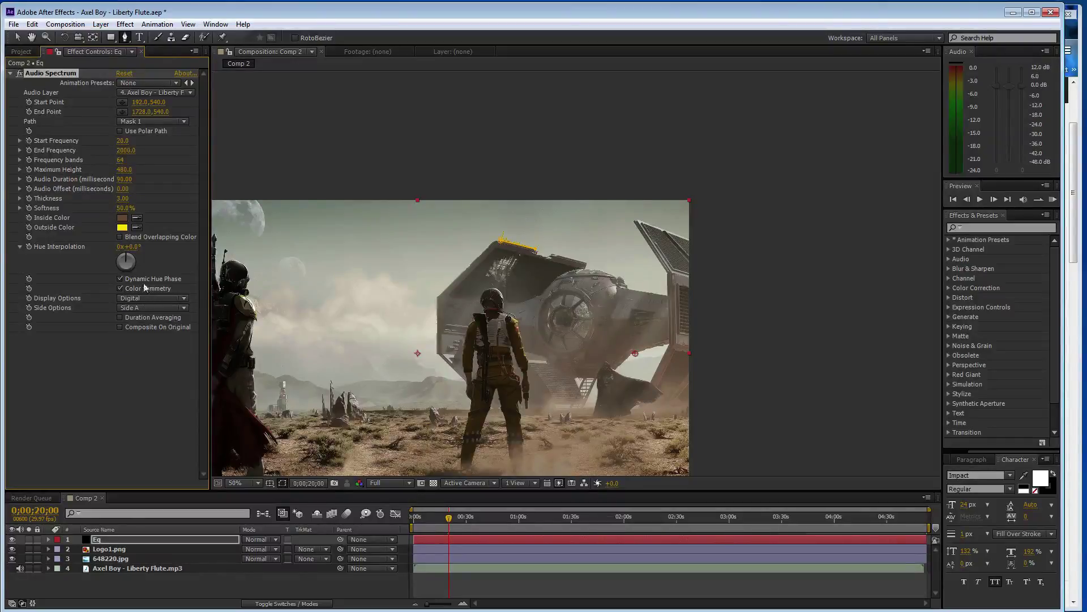
click(125, 237)
Set the spectrum's start frequency to 600, end frequency to 1100 and frequency bands to 500.
click(121, 141)
text(600)
key(Tab)
text(110)
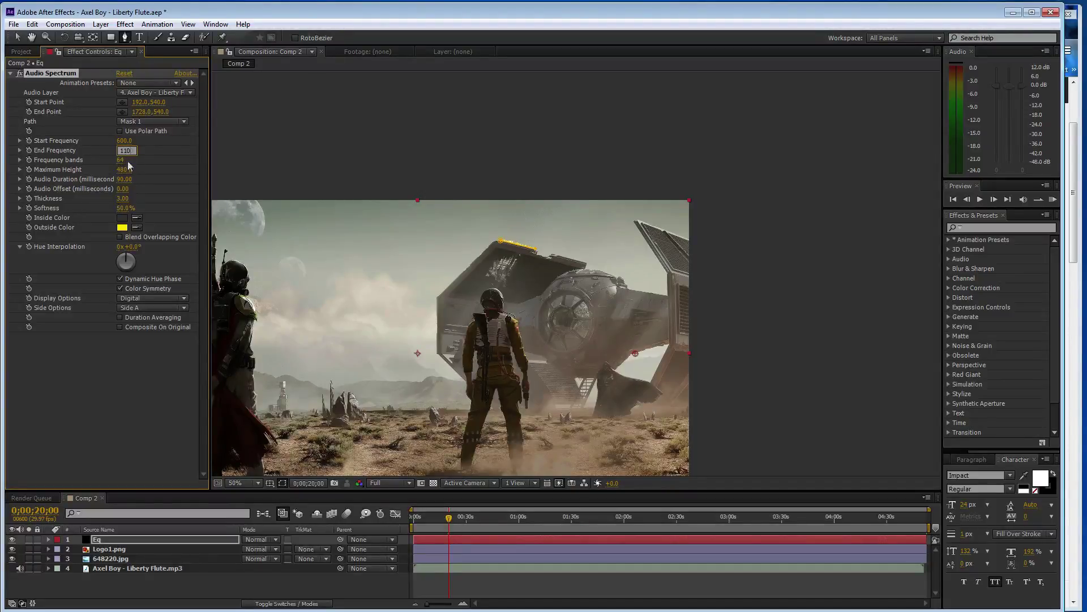
text(0)
key(Tab)
text(500)
key(Return)
Set the spectrum's start frequency to 1100, end frequency to 6000 and maximum height to 600.
click(125, 141)
text(1100)
key(Tab)
text(6000)
key(Tab)
text(600)
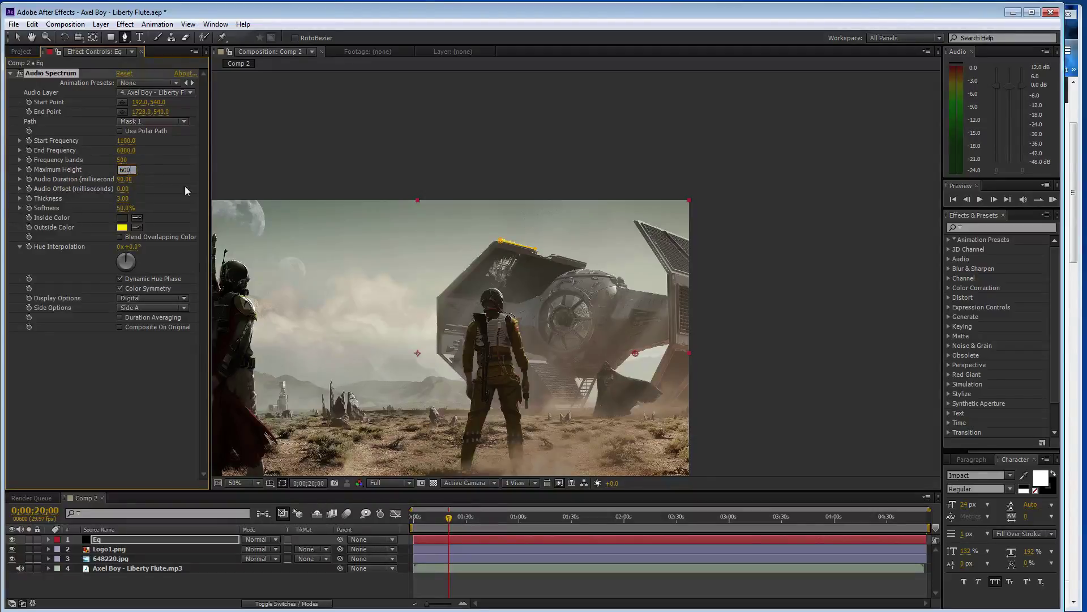
key(Return)
With the playhead at 0;00;38;22, start the work area near 0;00;30 and sample the yellow outside color as the inside color.
drag(449, 517, 482, 523)
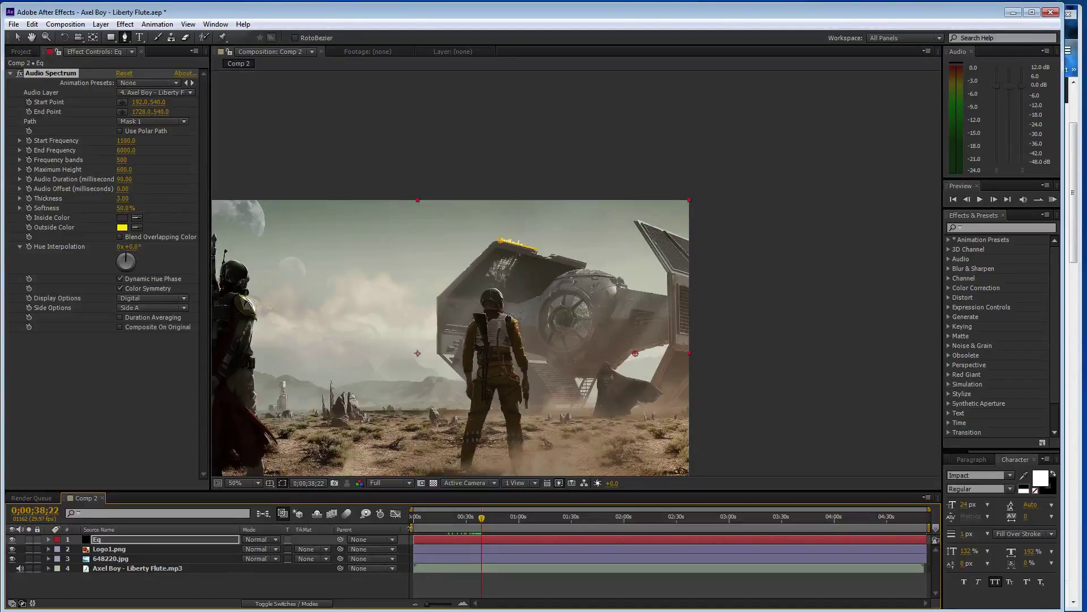
drag(414, 528, 466, 530)
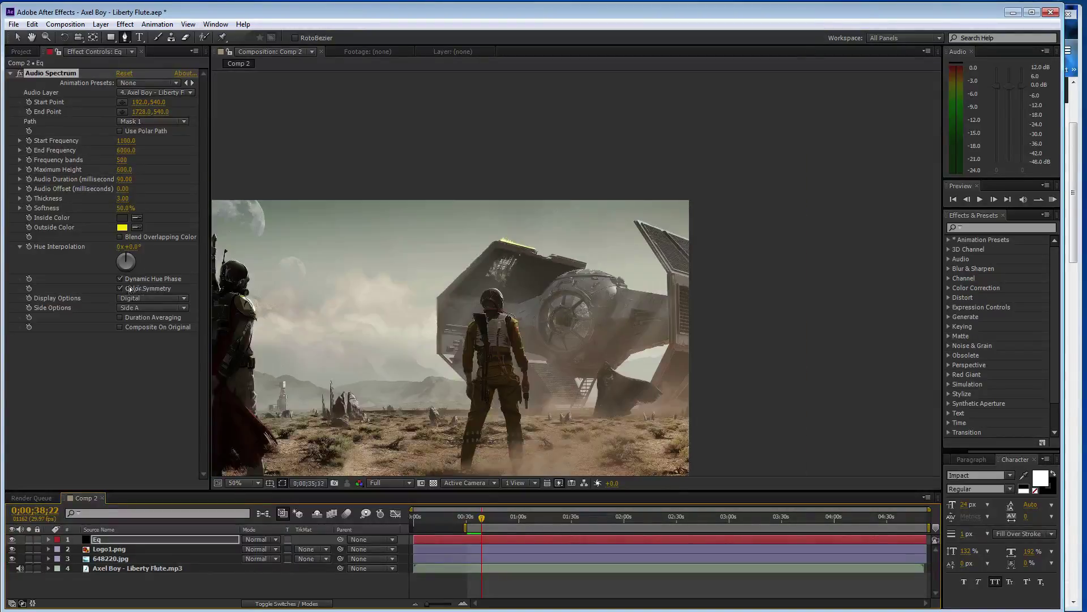
click(139, 219)
click(122, 227)
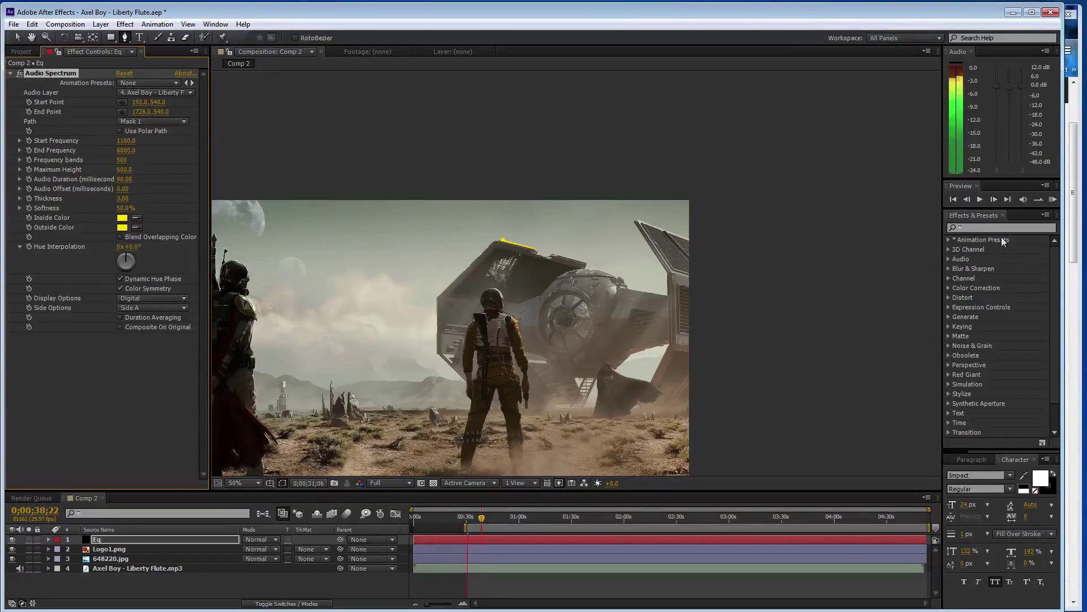
Apply the Glow effect to the Eq layer and switch the spectrum's side option to Side B.
click(972, 229)
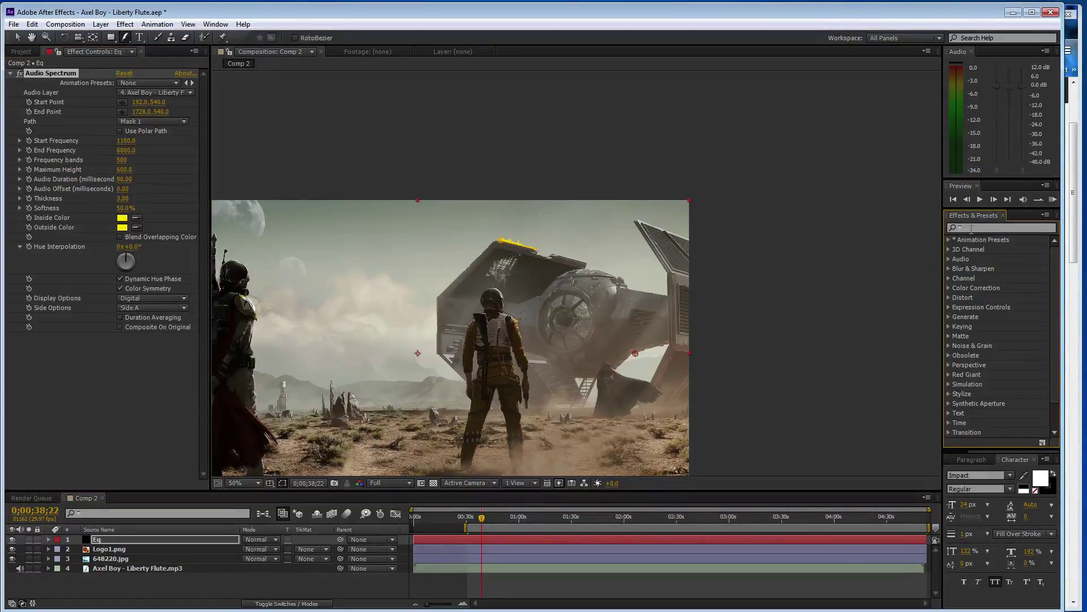
key(w)
click(972, 230)
text(glow)
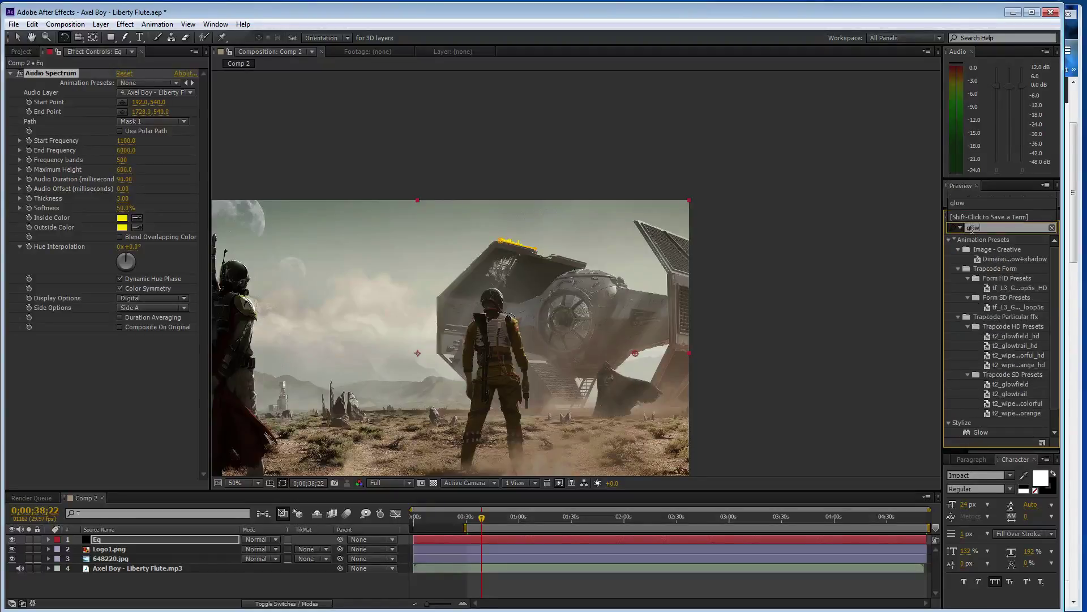
double_click(983, 432)
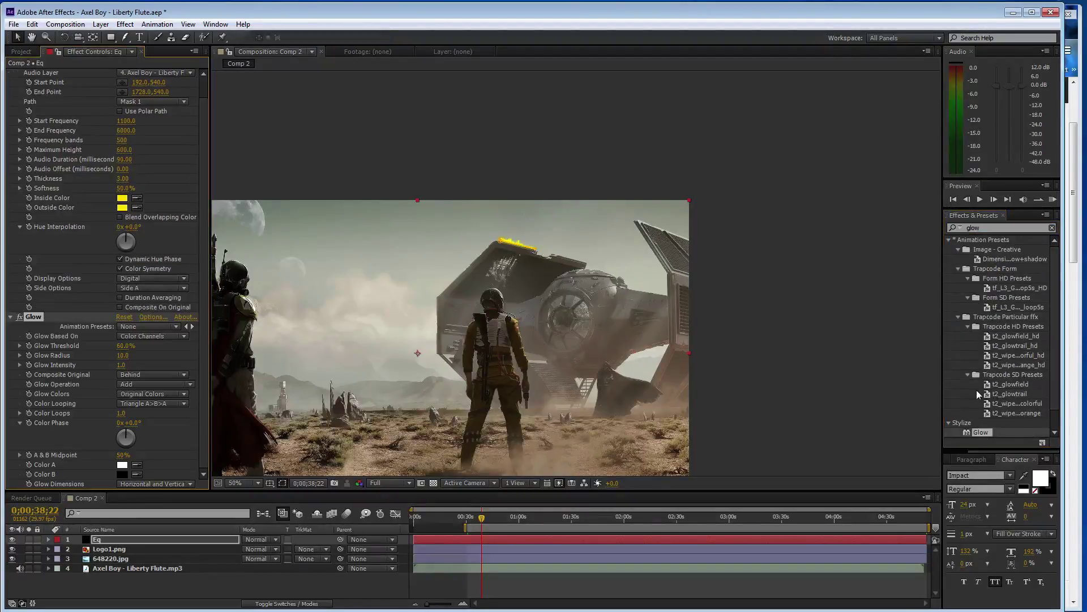
click(156, 289)
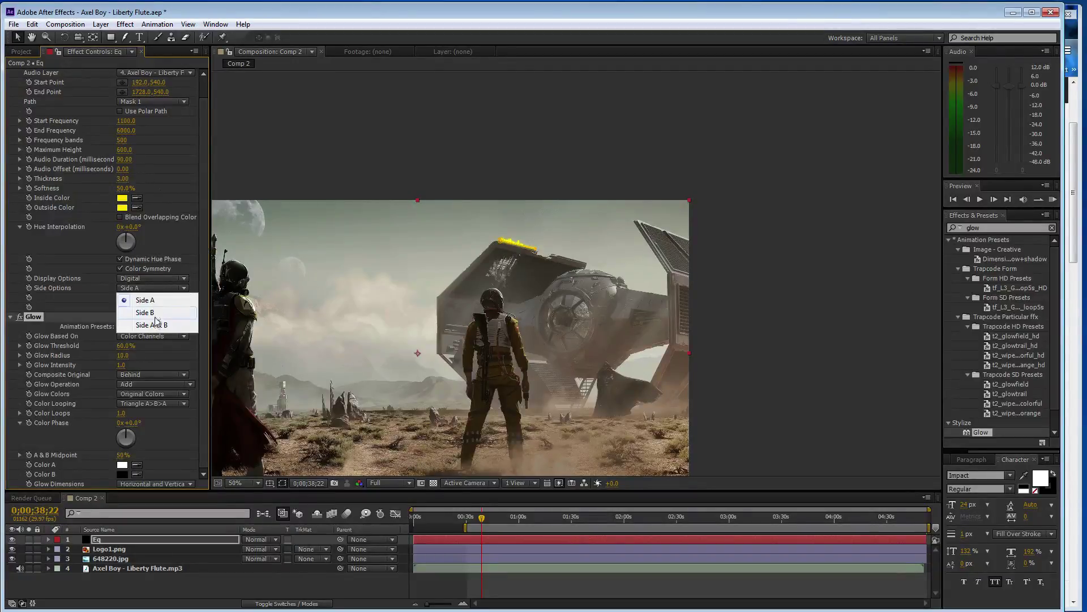
click(155, 315)
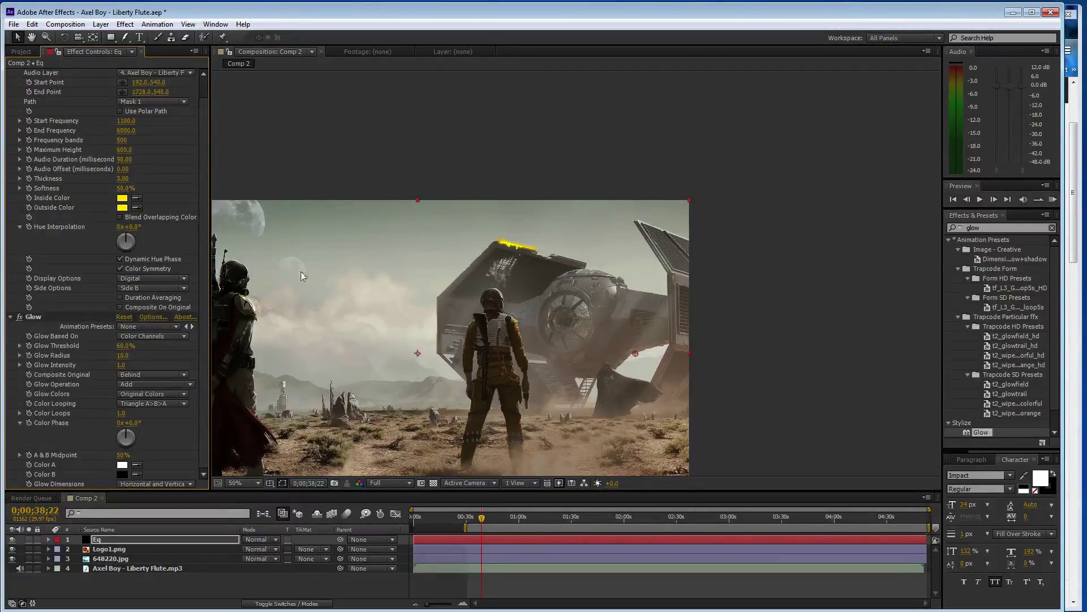
Extend the mask path from its upper-left end around the spacecraft's rounded top corner with a curved point.
key(period)
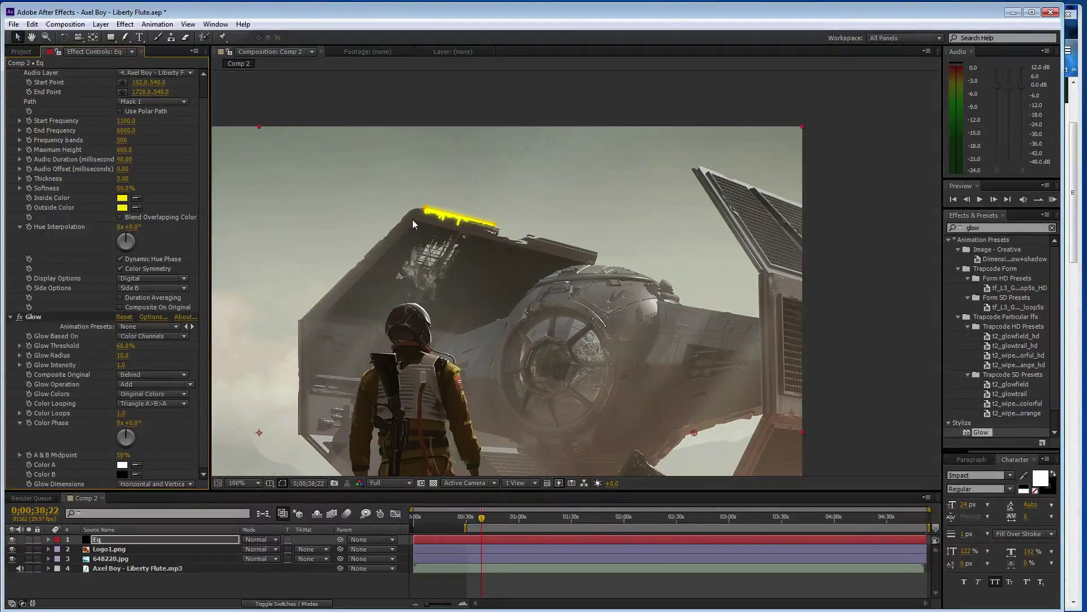
key(period)
drag(332, 275, 551, 408)
key(g)
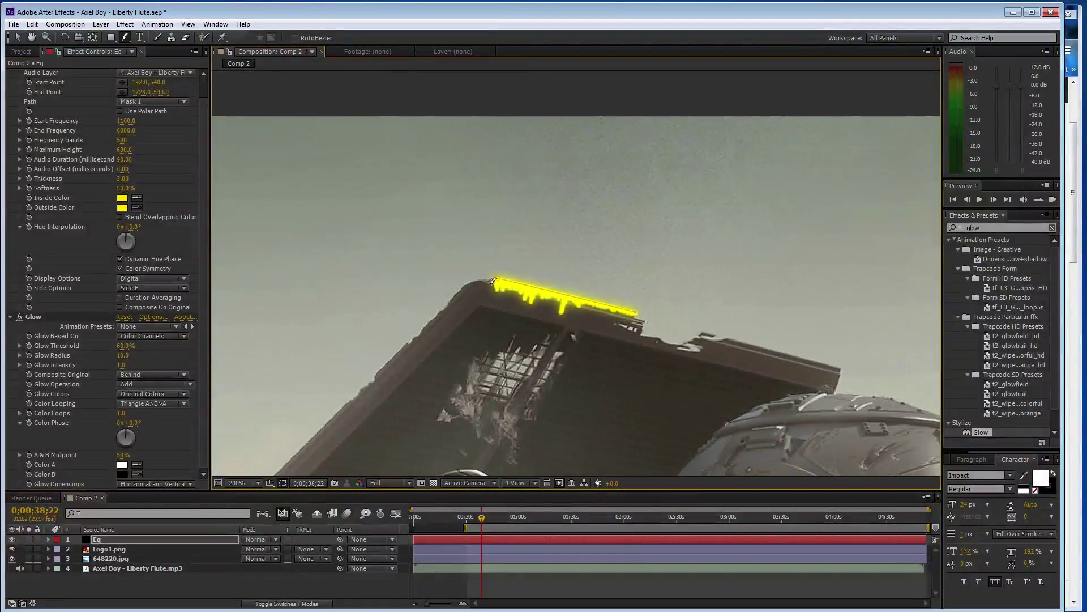
click(497, 279)
drag(449, 306, 412, 341)
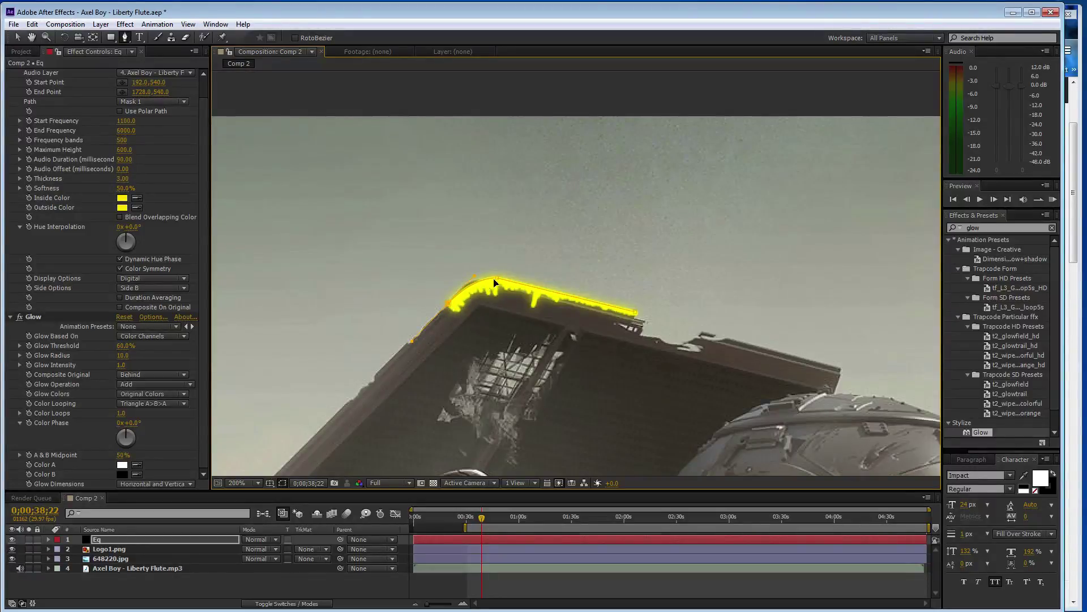
drag(497, 278, 466, 274)
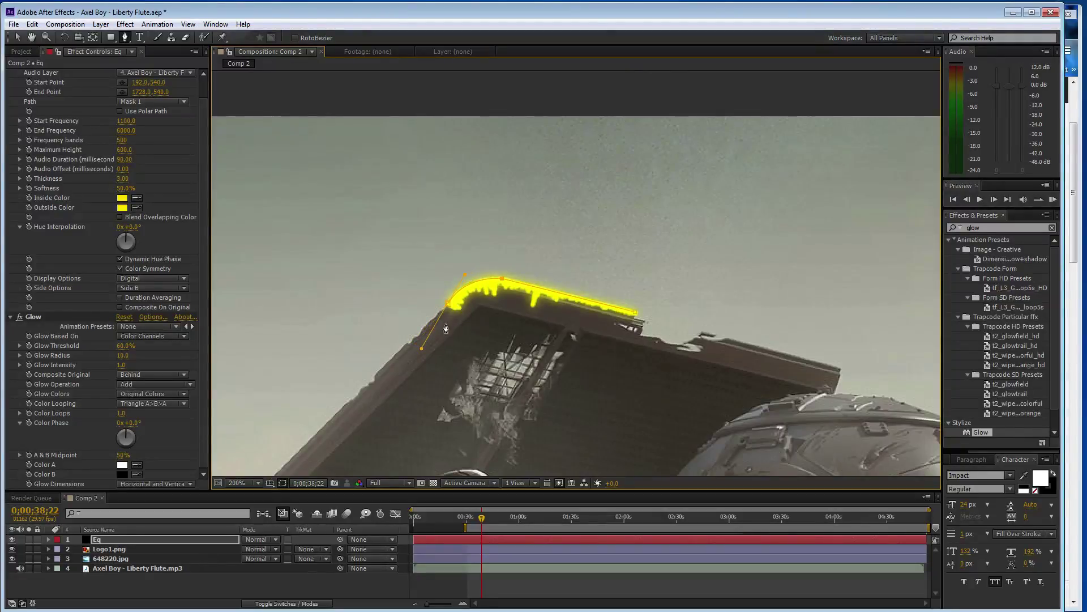
Continue the mask path straight down the spacecraft's slanted left edge and refine the bend at the top corner.
drag(422, 349, 431, 337)
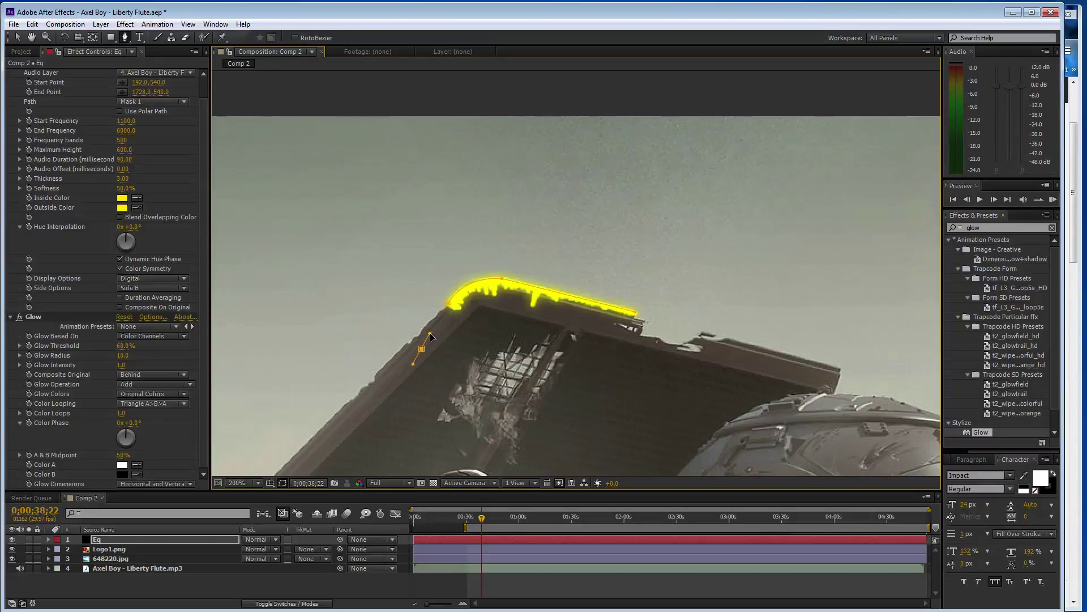
key(ctrl+z)
click(448, 305)
click(316, 436)
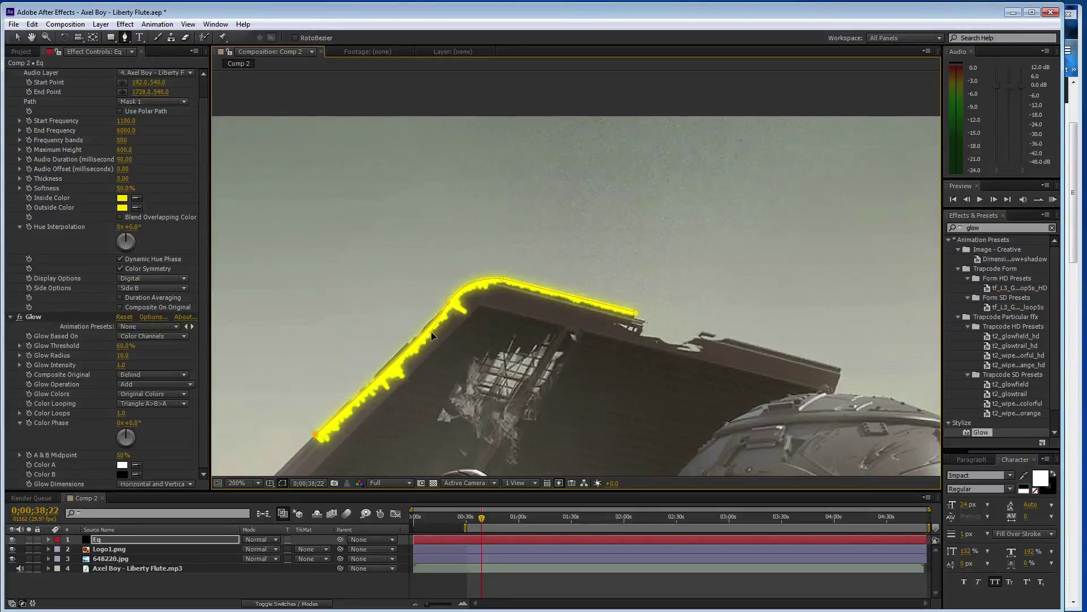
drag(432, 333, 445, 311)
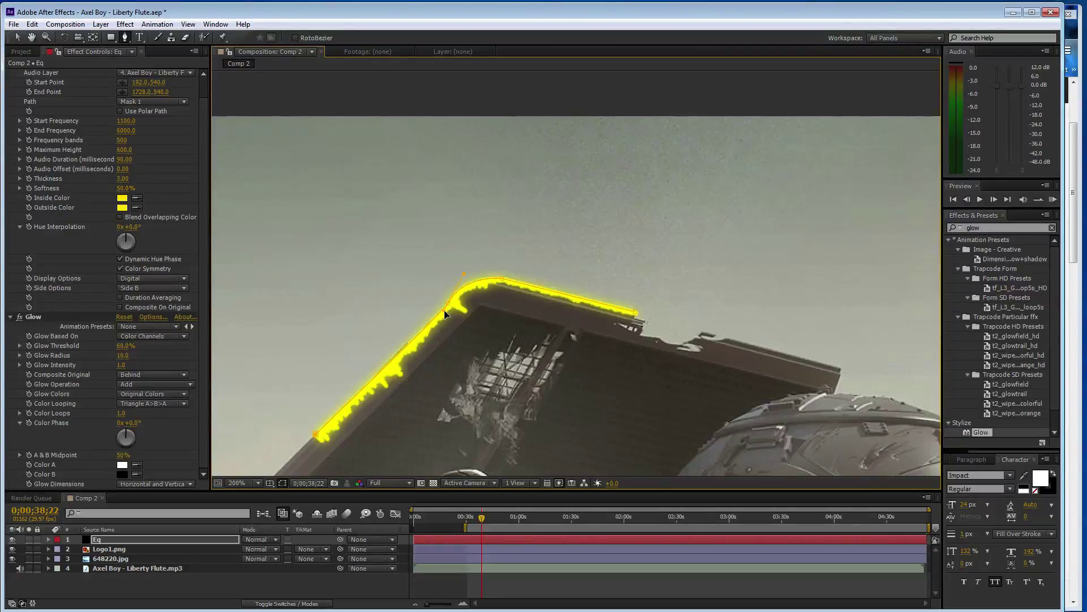
Continue the mask path around the spacecraft's left corner and down its vertical edge to the lower-left corner.
scroll(411, 371, down, 1)
scroll(406, 375, up, 1)
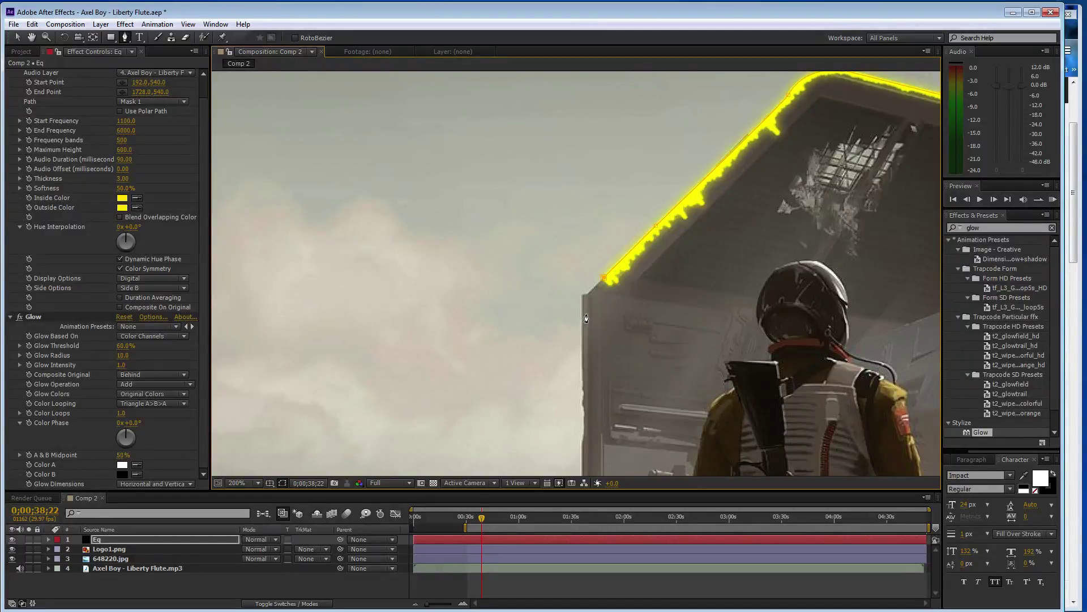
drag(605, 278, 601, 281)
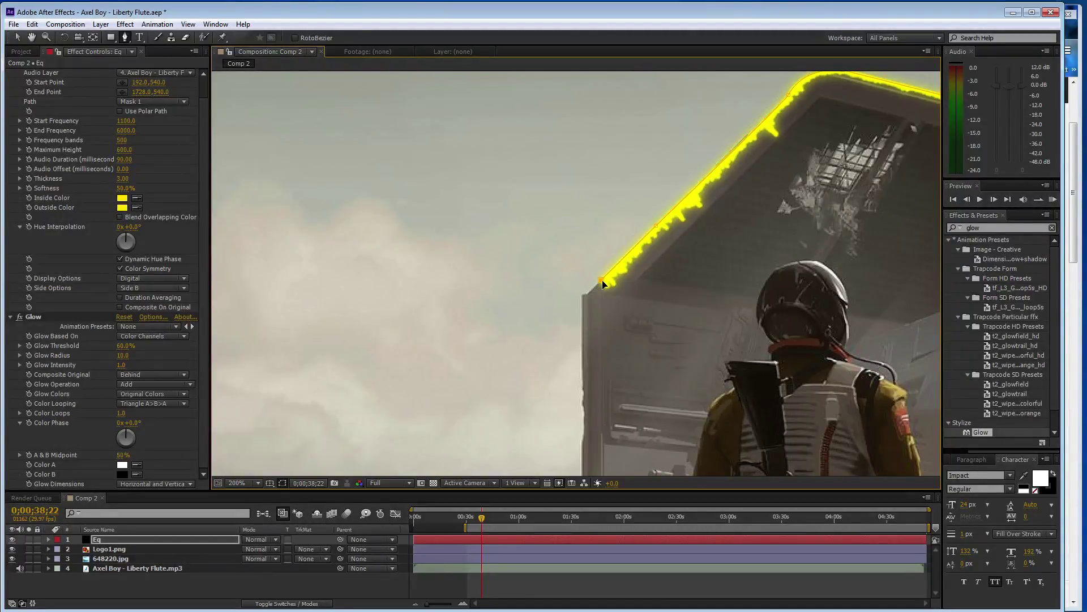
drag(580, 339, 577, 382)
drag(580, 339, 580, 331)
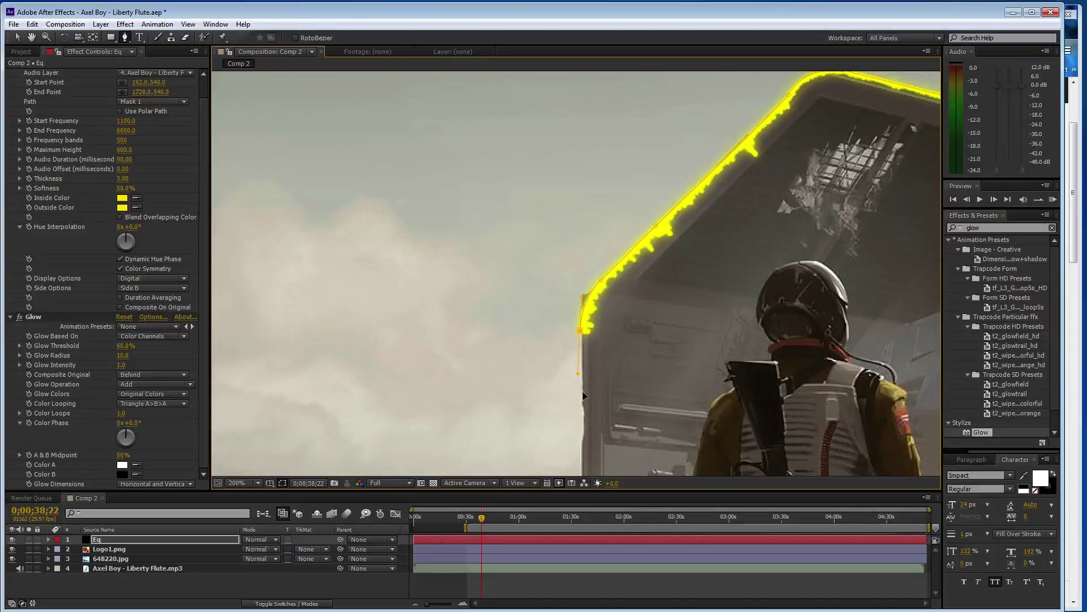
click(584, 417)
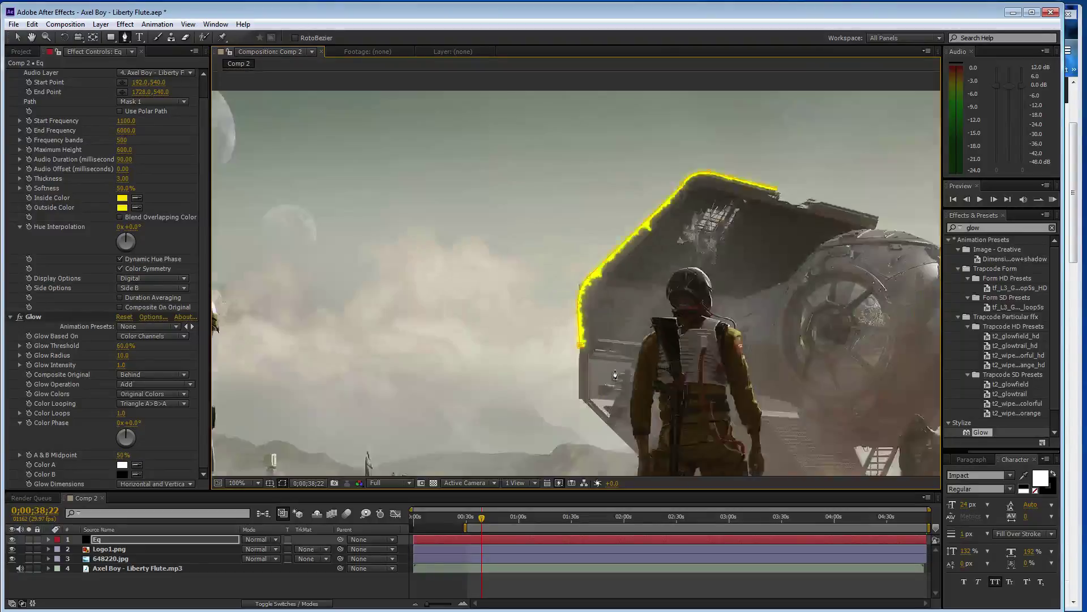
key(comma)
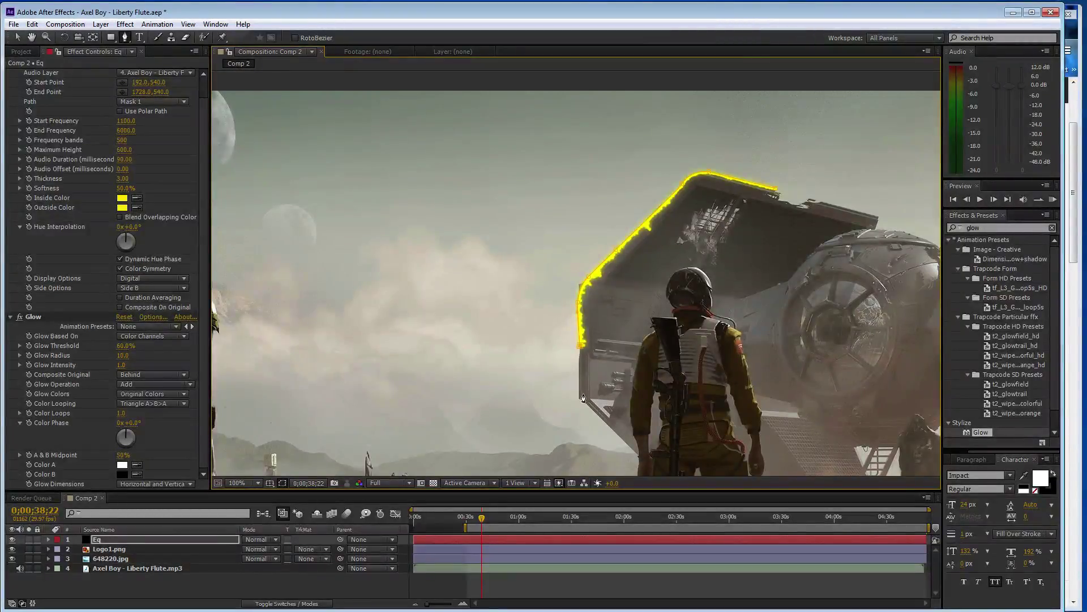
click(581, 397)
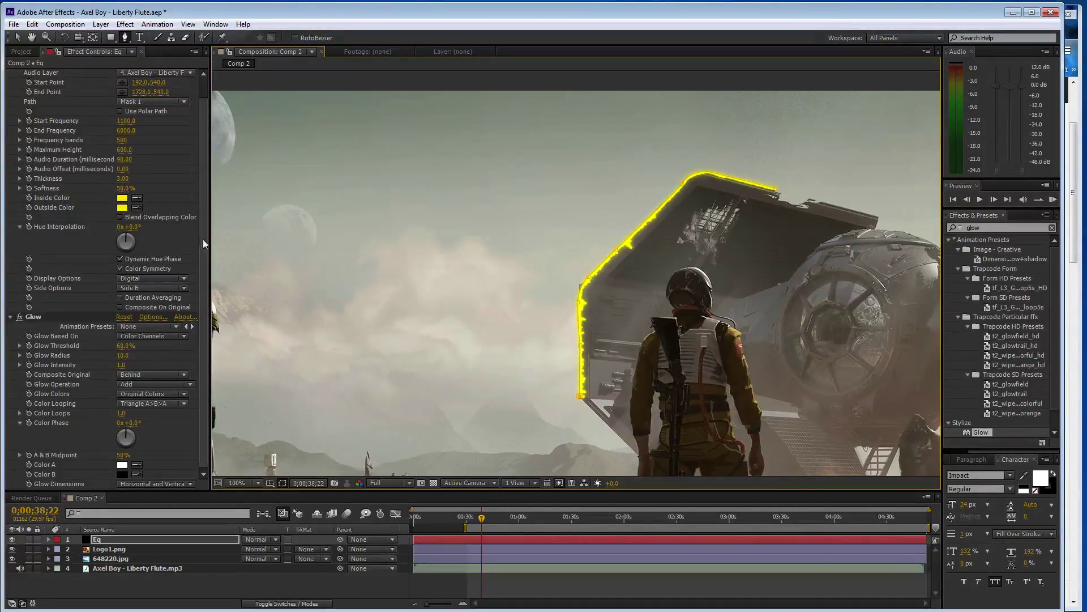
Set the Audio Spectrum's frequency bands to 20.
click(122, 140)
text(20)
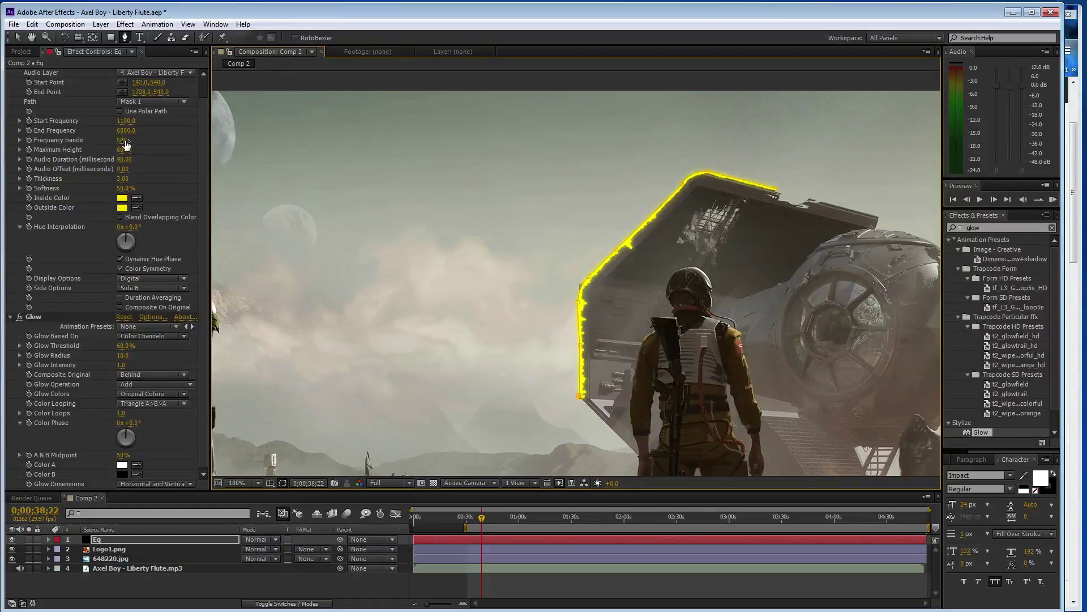
key(Return)
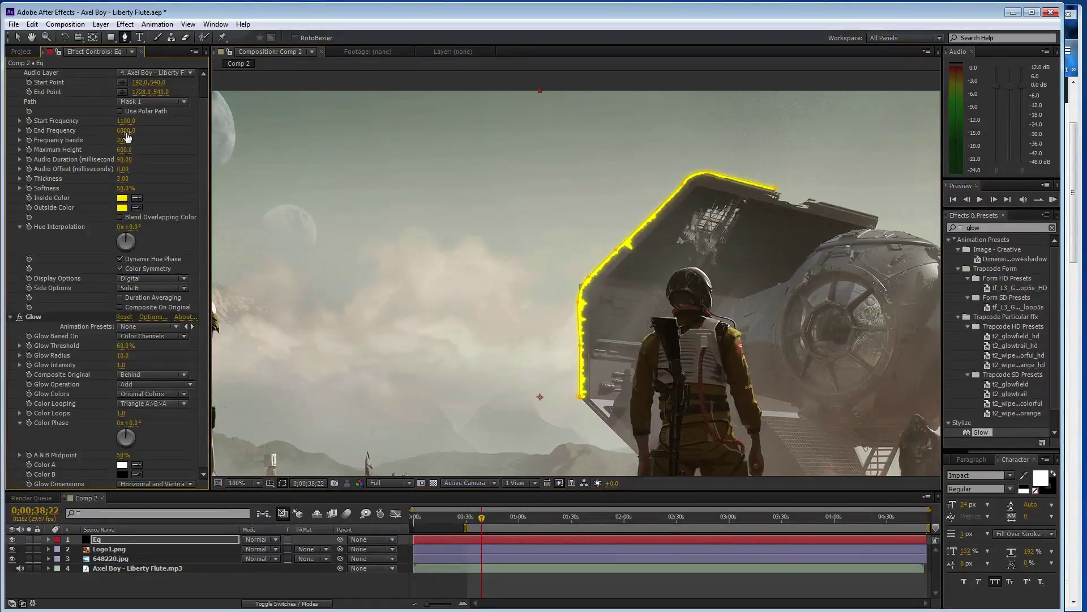
Set the Audio Spectrum's end frequency to 600.
scroll(389, 277, down, 2)
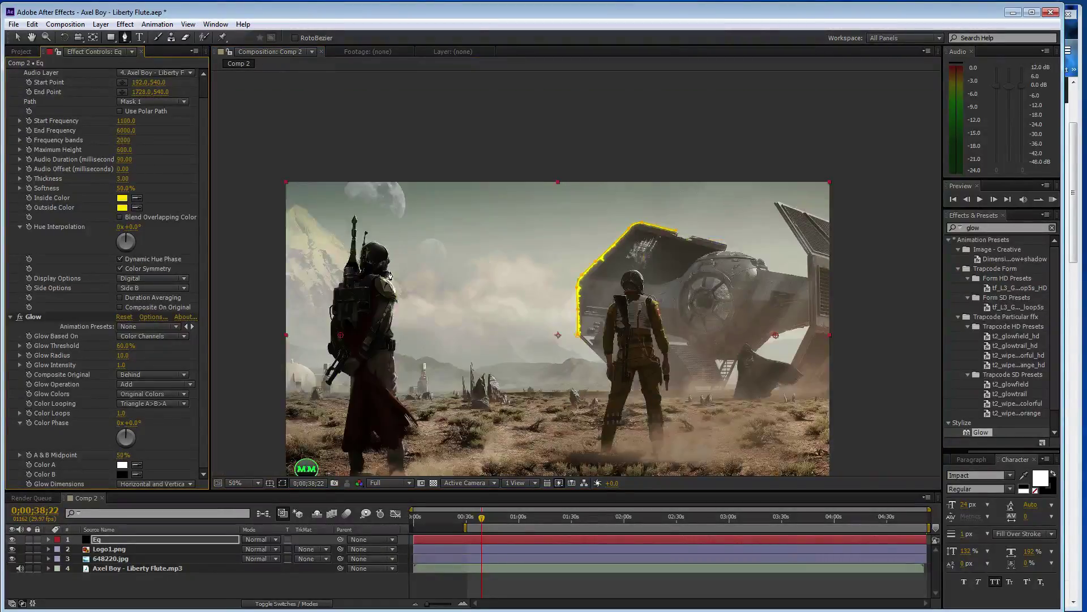
key(h)
drag(595, 311, 581, 271)
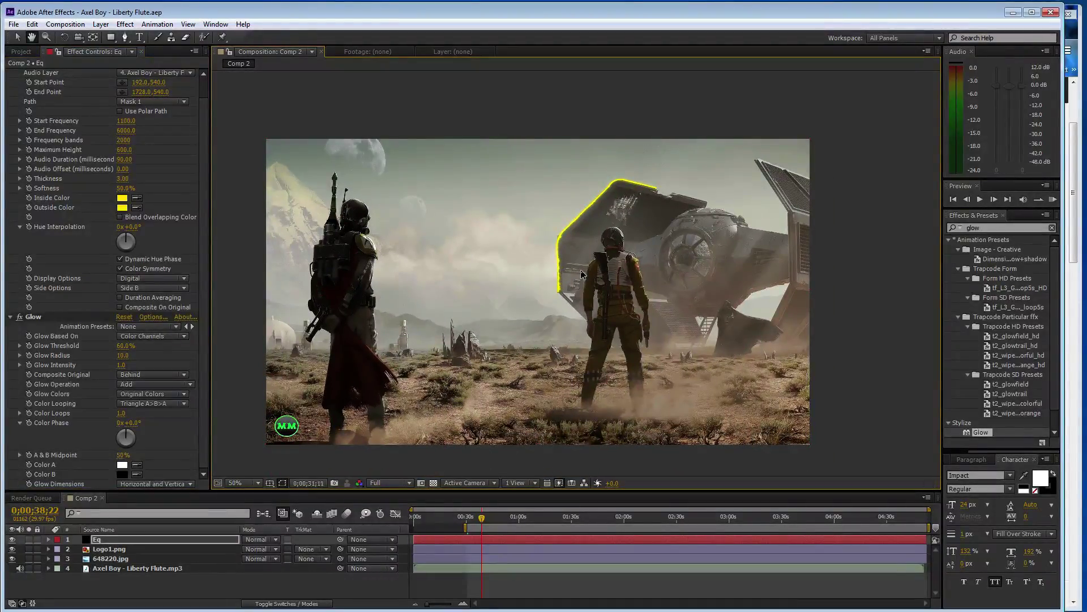
click(126, 132)
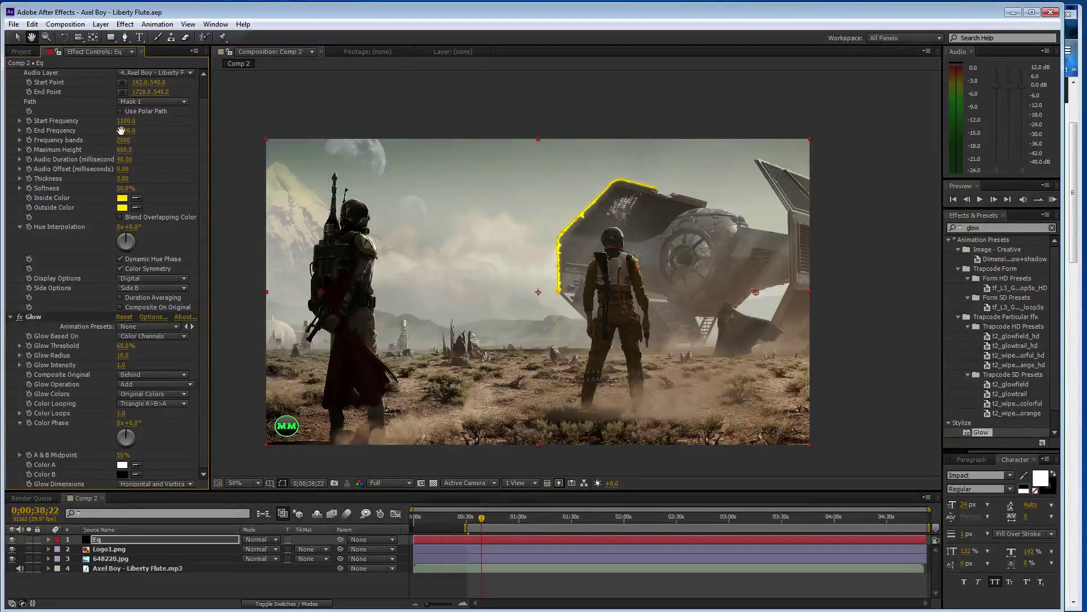
click(122, 131)
text(600)
key(Return)
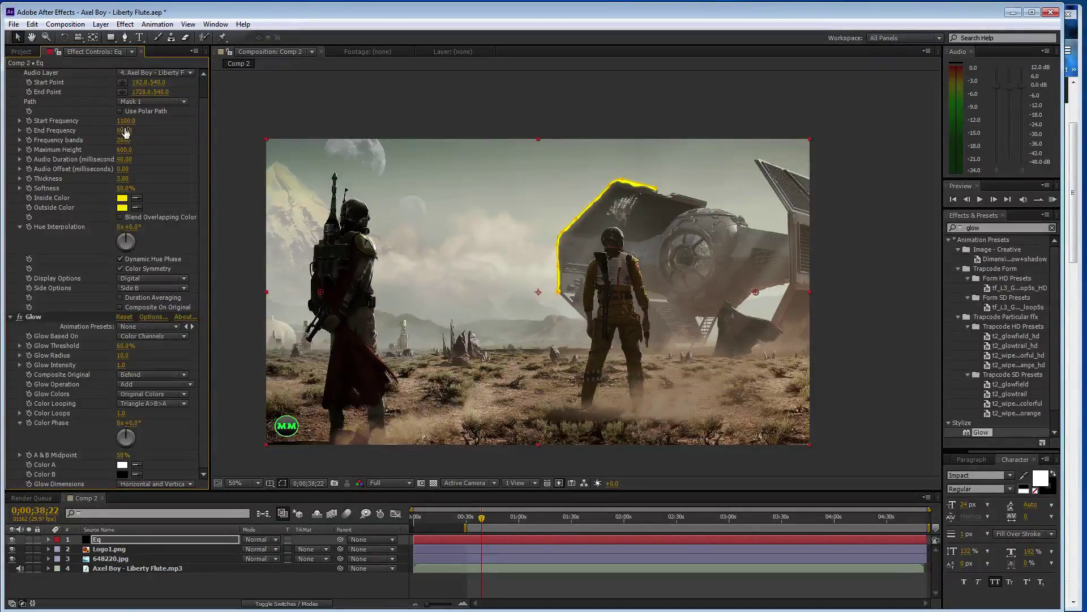
Set the Audio Spectrum's start frequency to 1200.
click(132, 122)
text(110)
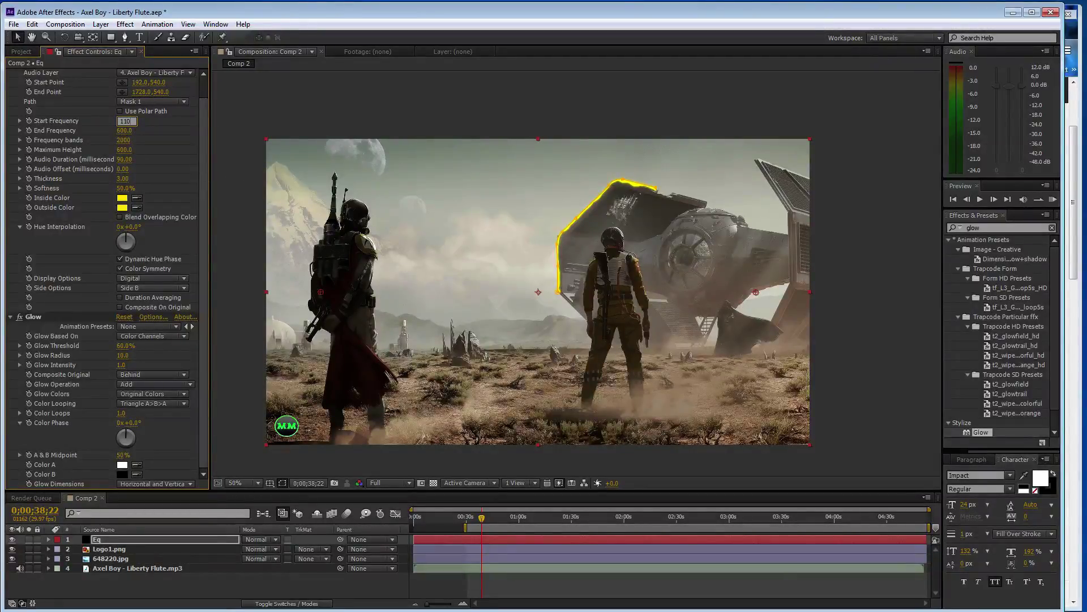
text(0)
key(Return)
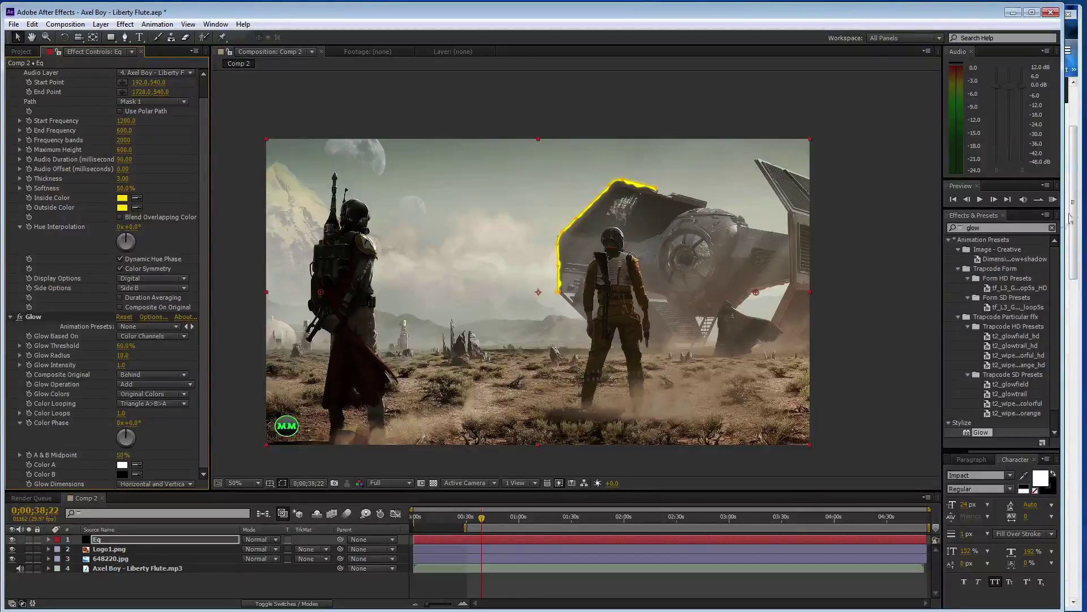
click(1069, 218)
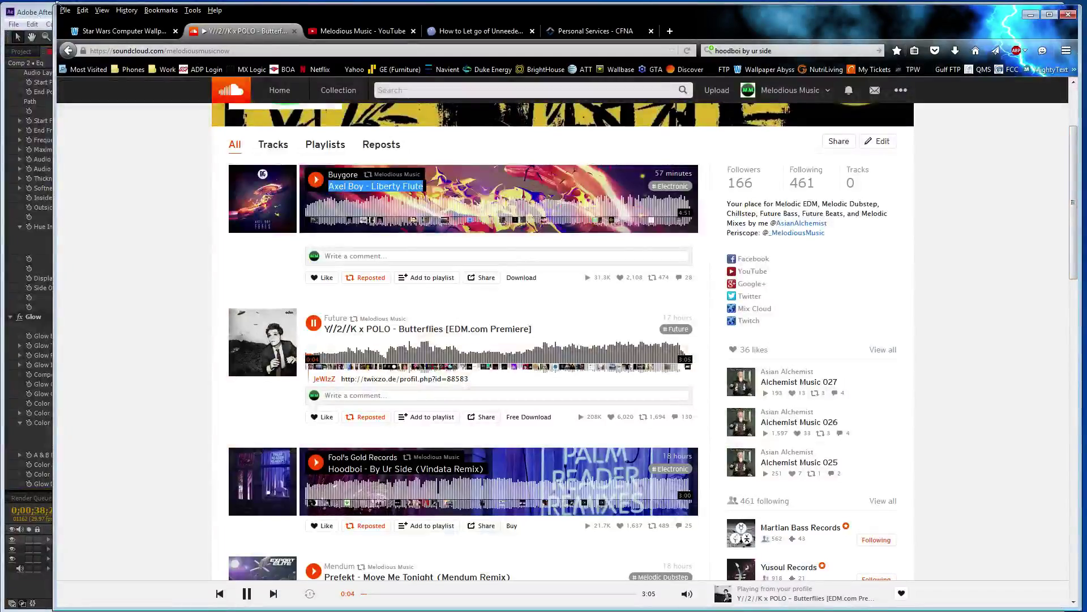
click(43, 11)
click(246, 358)
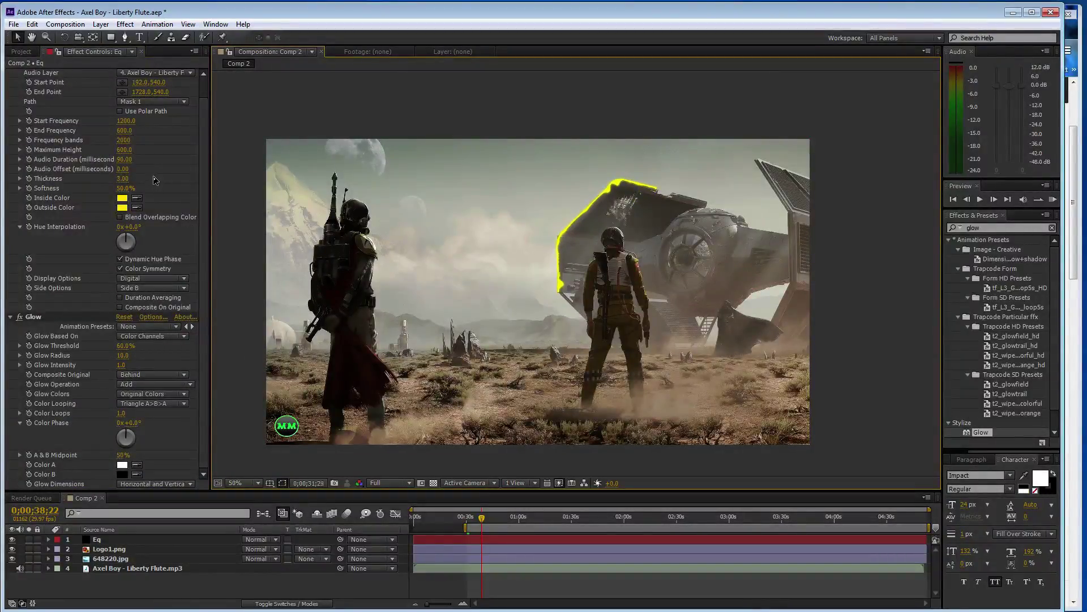
Set the Audio Spectrum's maximum height to 400.
click(125, 149)
text(400)
key(Return)
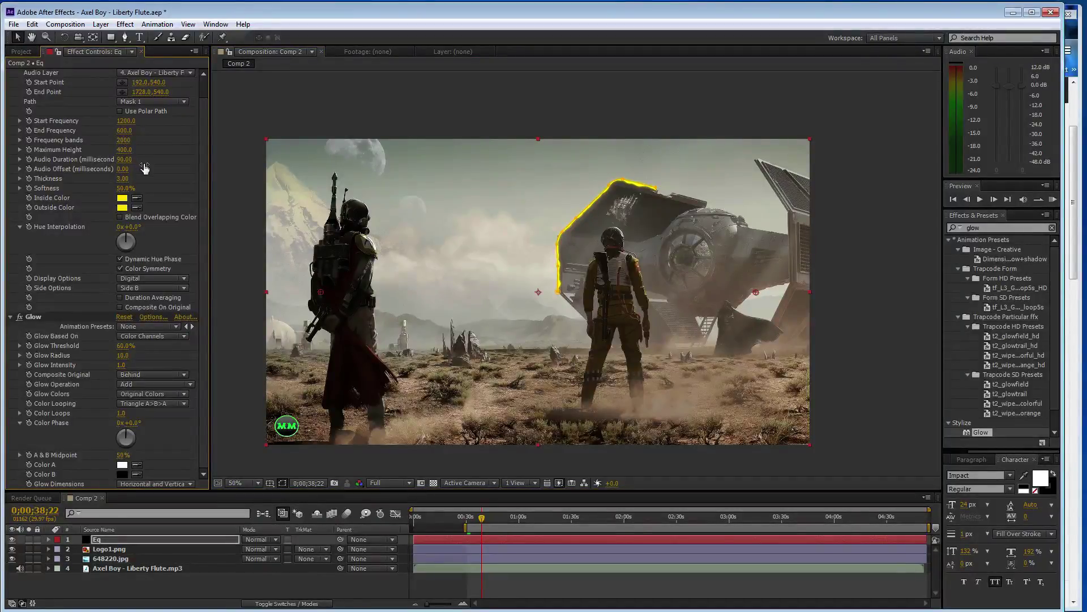
Run a RAM preview of the audio spectrum, pausing the track playing on the SoundCloud page before watching it in After Effects.
click(1054, 200)
click(1072, 201)
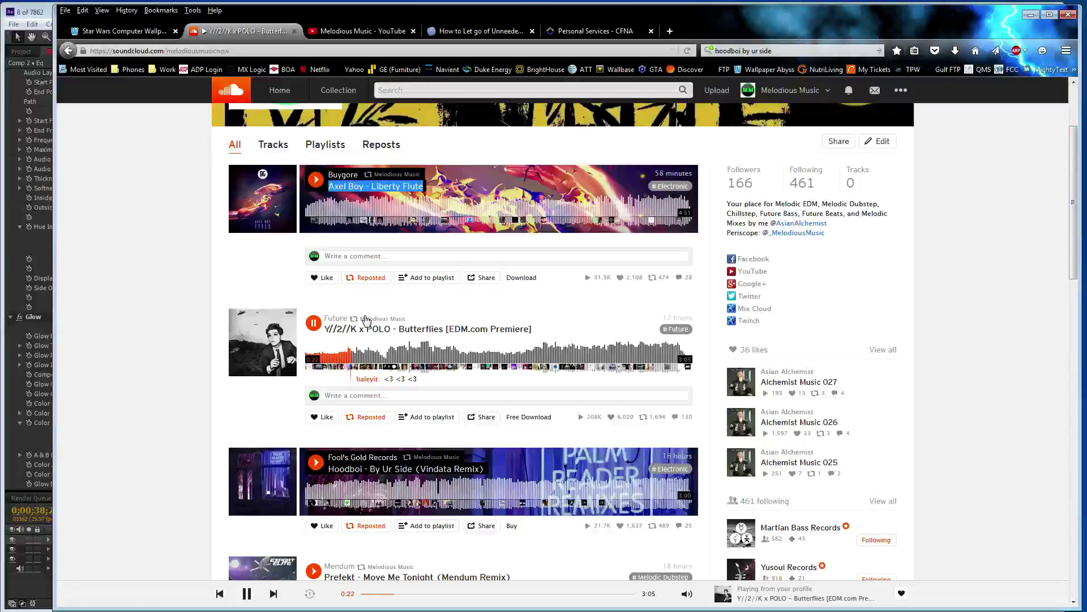
click(314, 323)
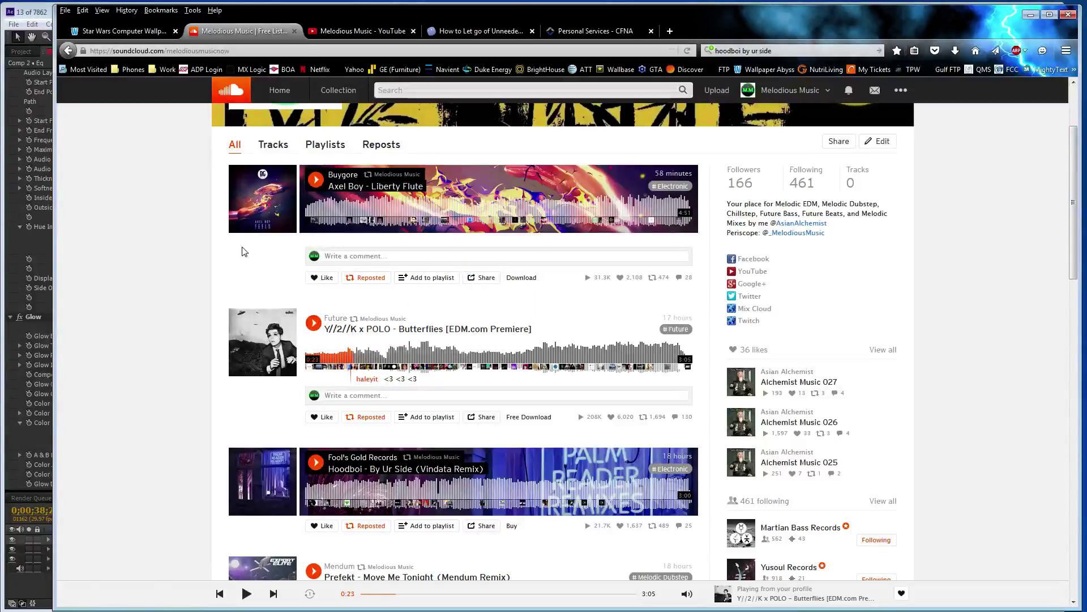
click(41, 12)
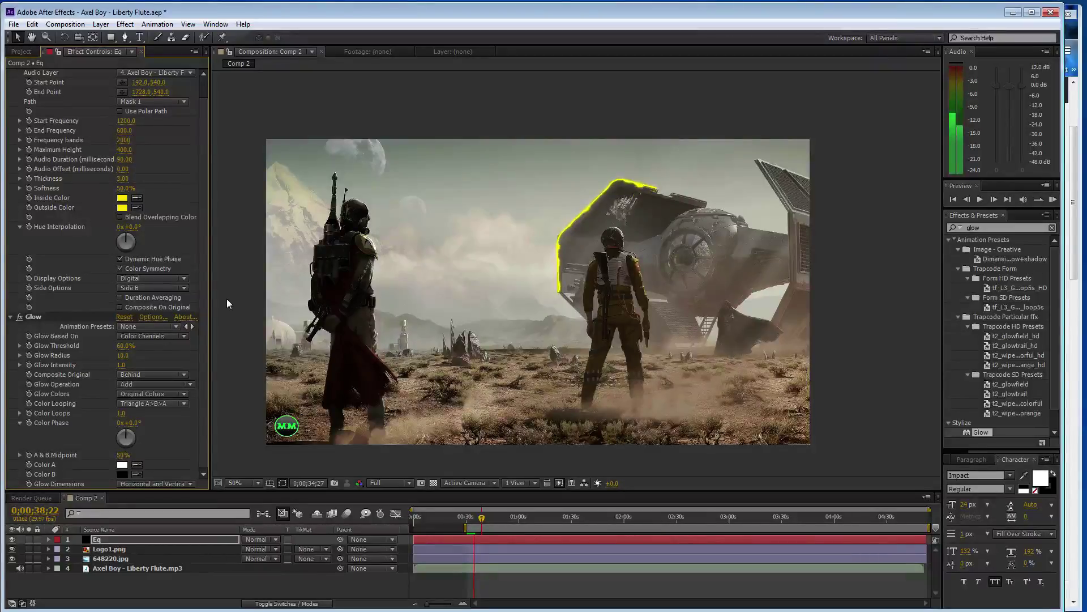
key(space)
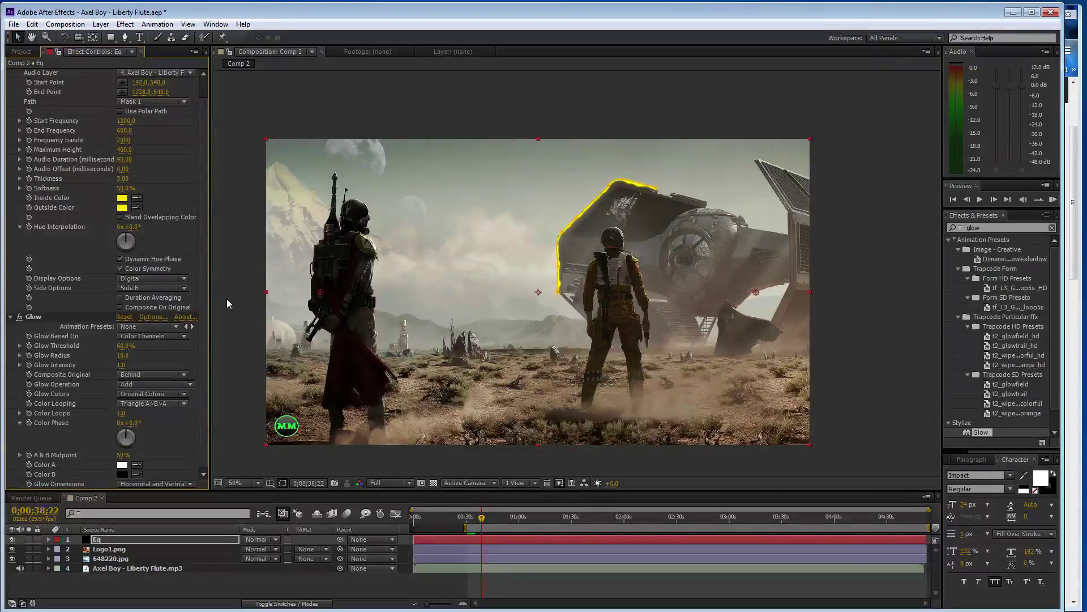
Try a start frequency of 1250 and then 1300 for the Audio Spectrum.
scroll(747, 187, up, 1)
key(KP_0)
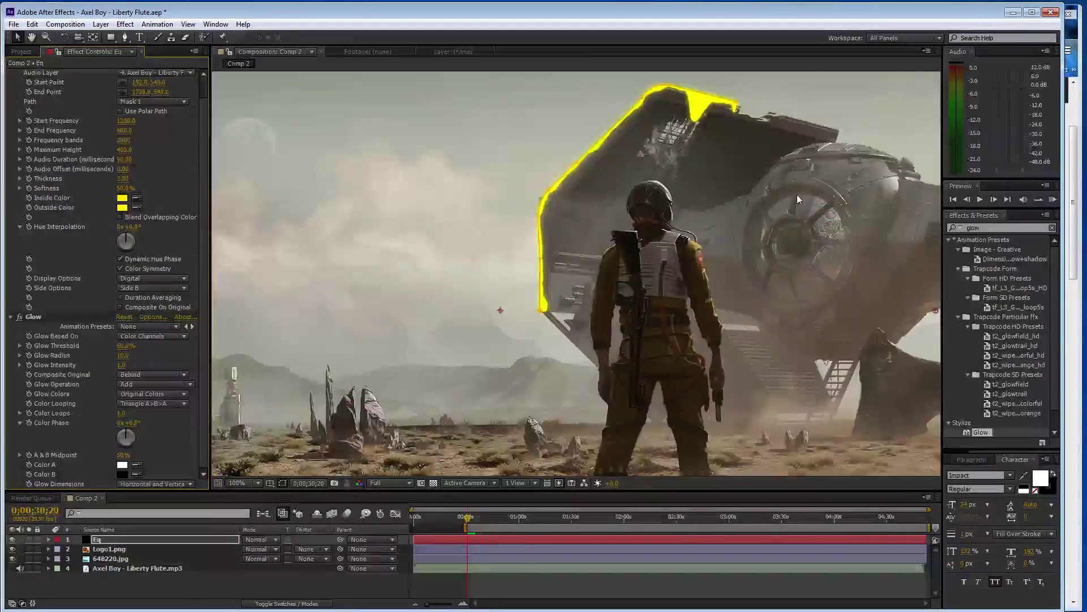
click(126, 121)
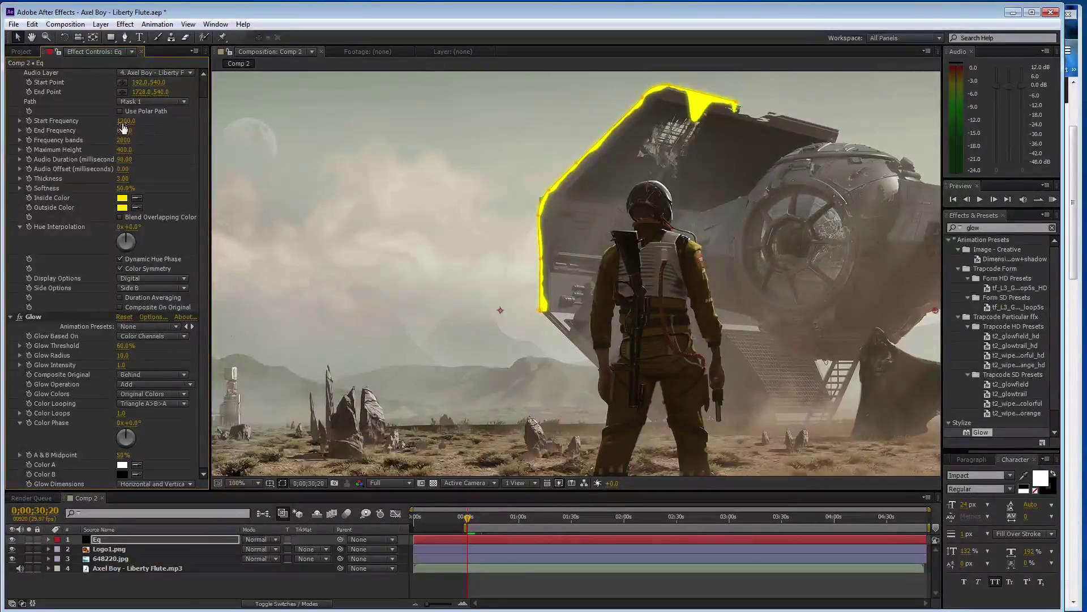
text(1250)
key(Return)
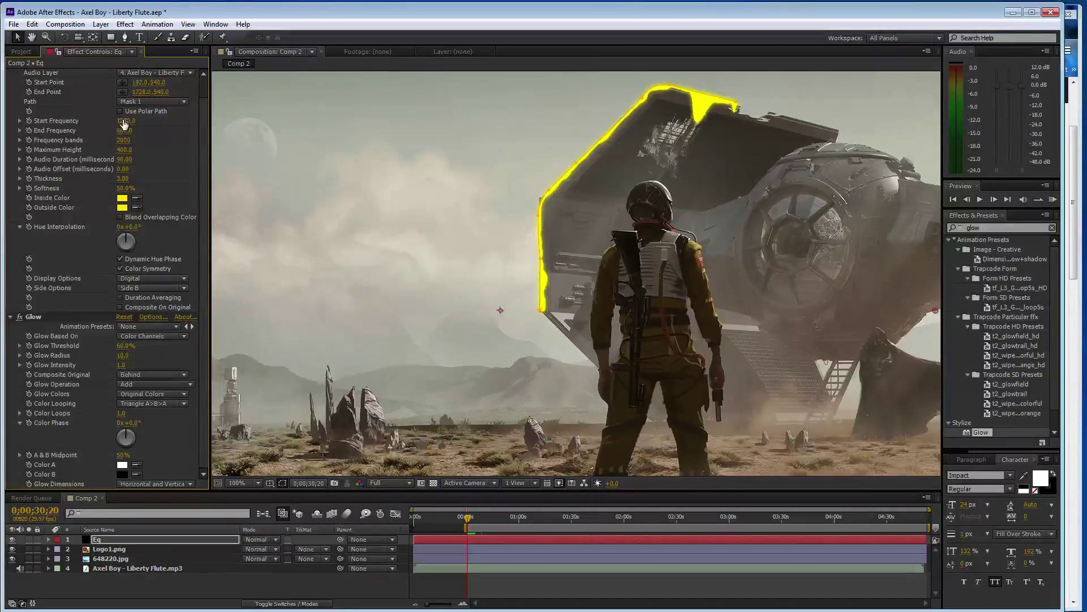
click(126, 121)
text(13)
key(Return)
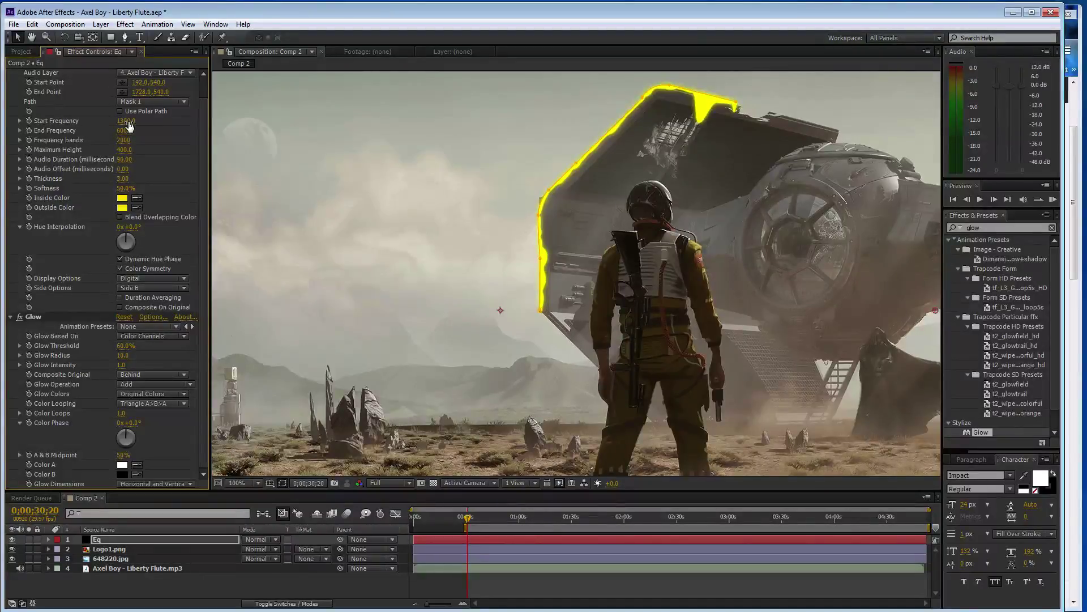
Set the Audio Spectrum's end frequency to 650.
scroll(140, 144, up, 1)
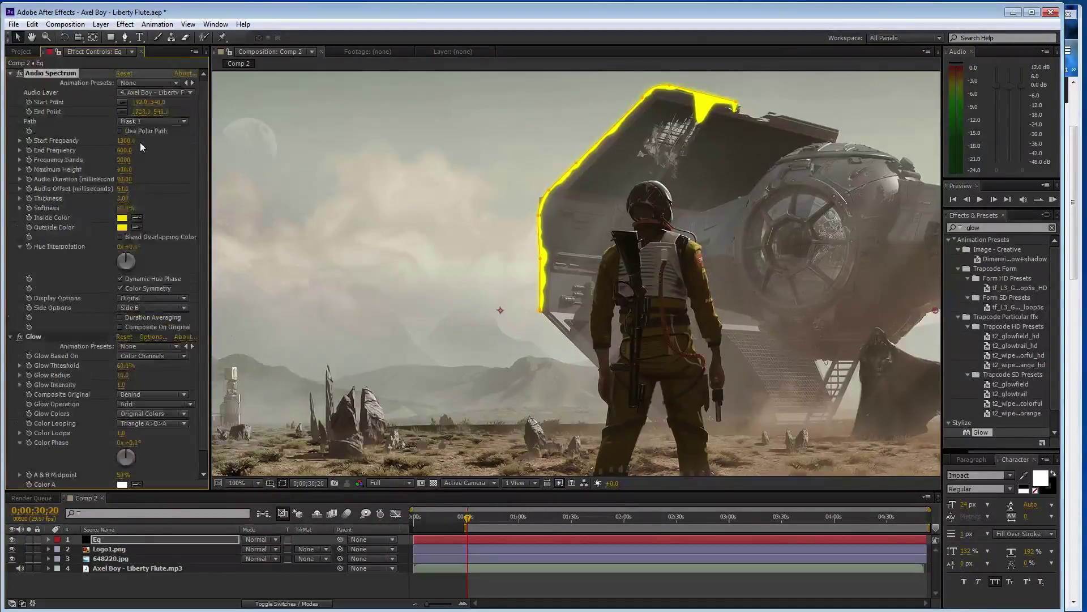
click(124, 150)
text(3)
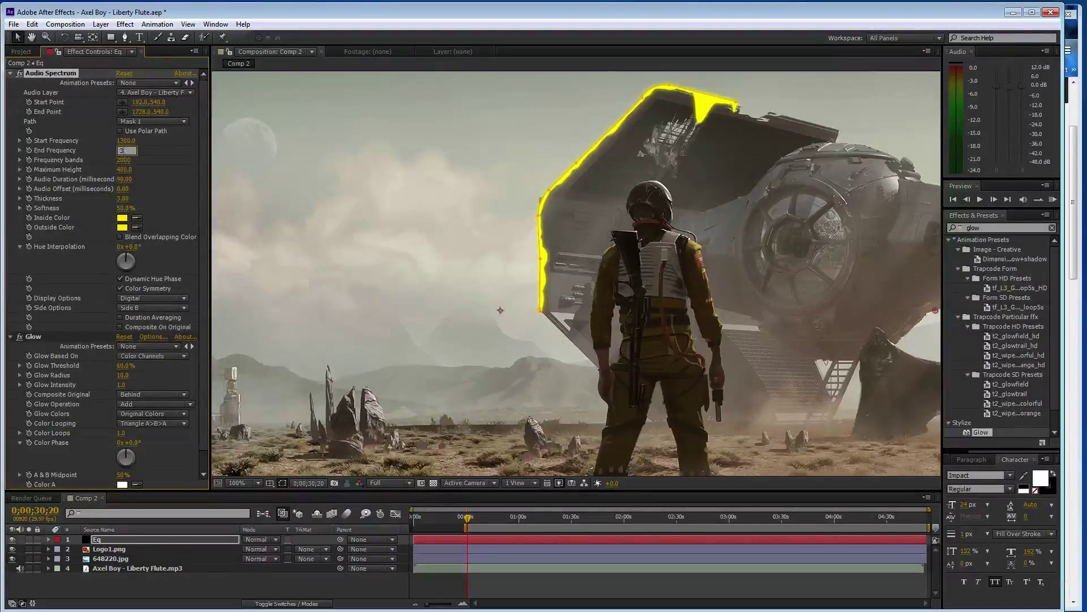
text(50)
key(Return)
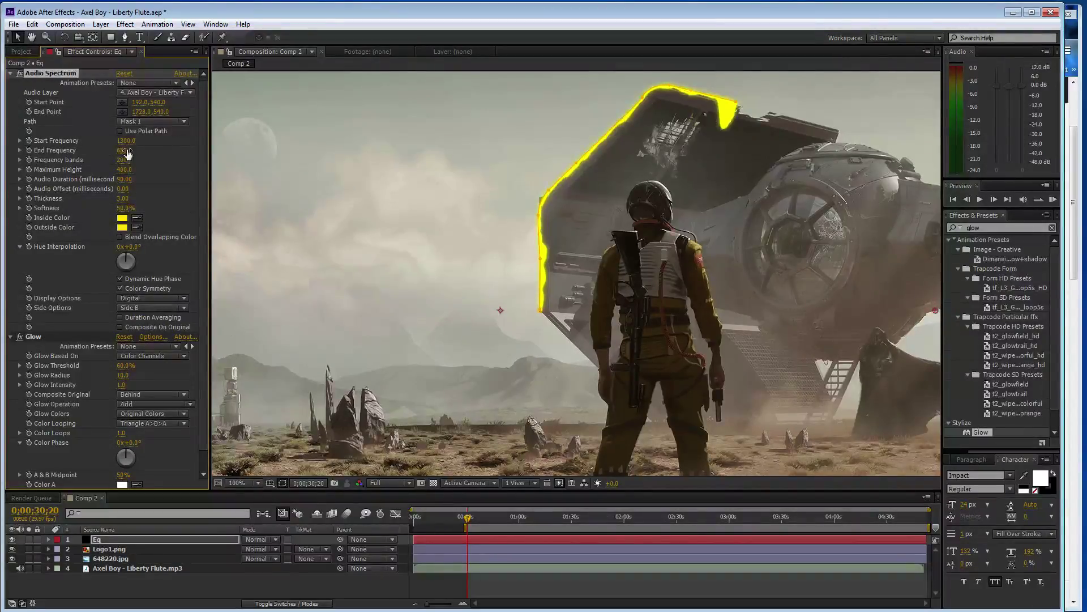
Set the Audio Spectrum's start frequency to 650 and its end frequency to 1300.
click(128, 140)
text(650)
click(127, 150)
text(1300)
key(Return)
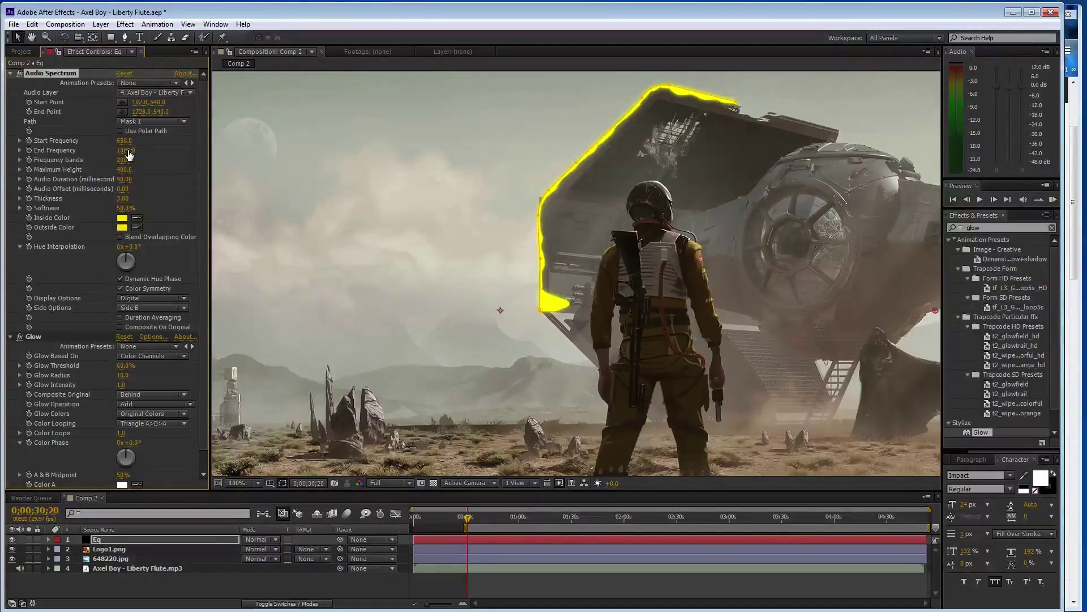
Try a start frequency of 600, settle on 625 for the Audio Spectrum, and preview the animation.
click(128, 141)
text(600)
key(Return)
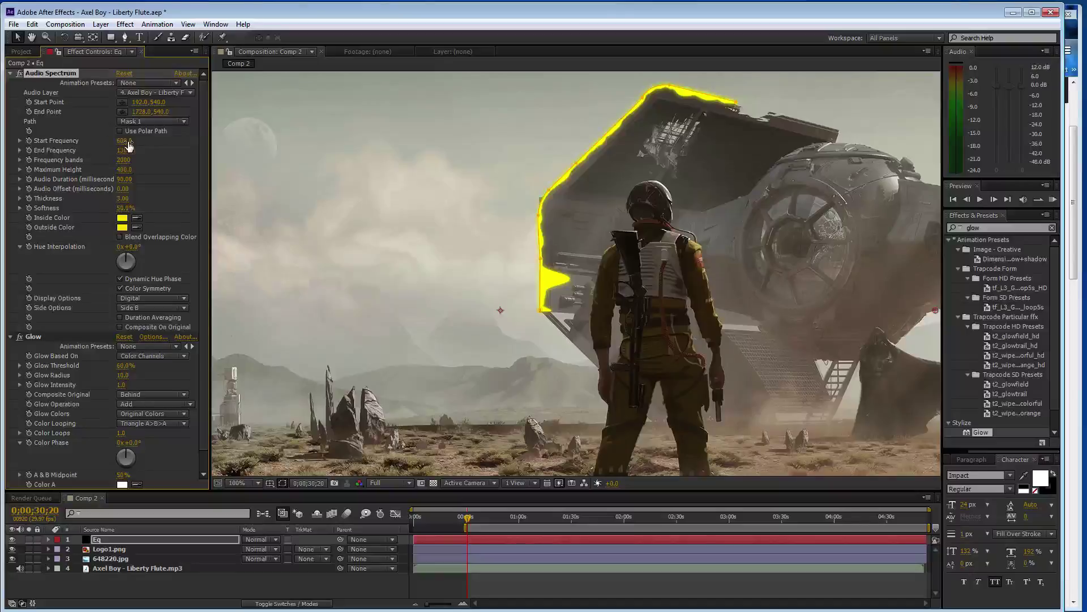
click(125, 140)
text(625)
key(Return)
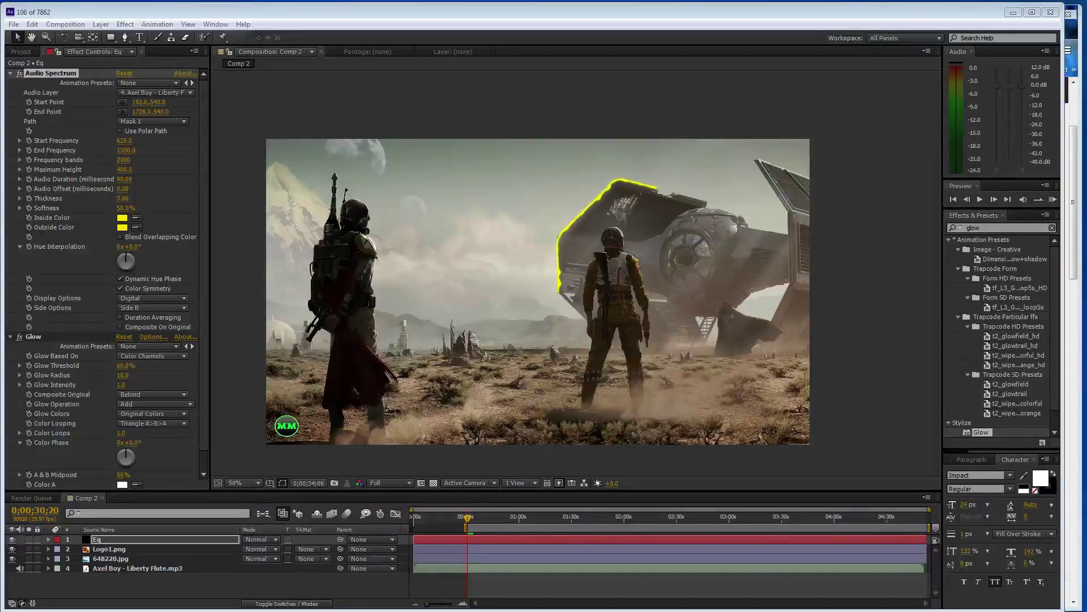
click(261, 283)
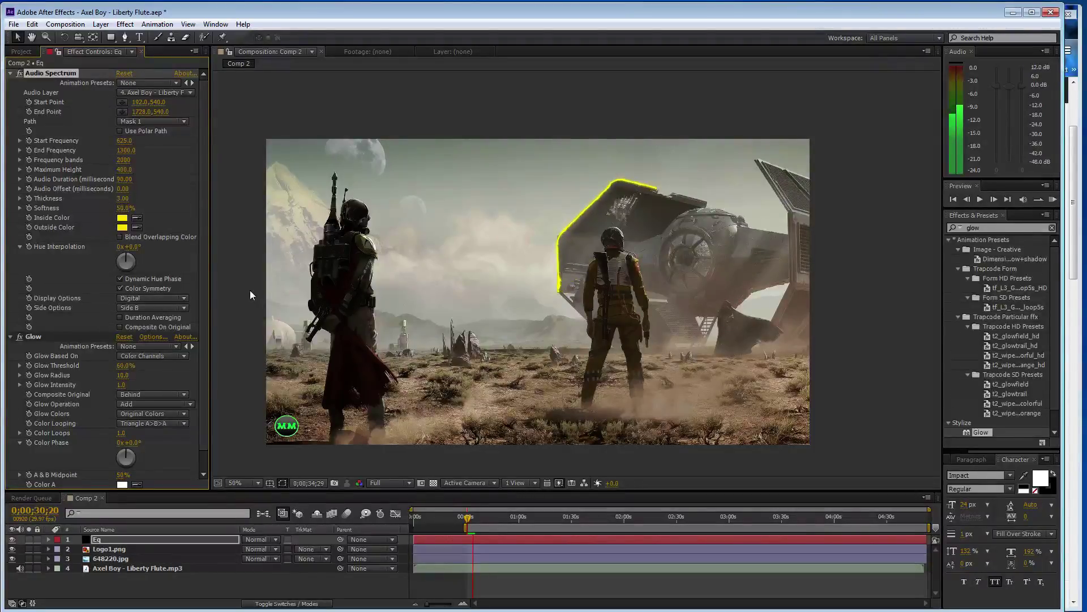
key(space)
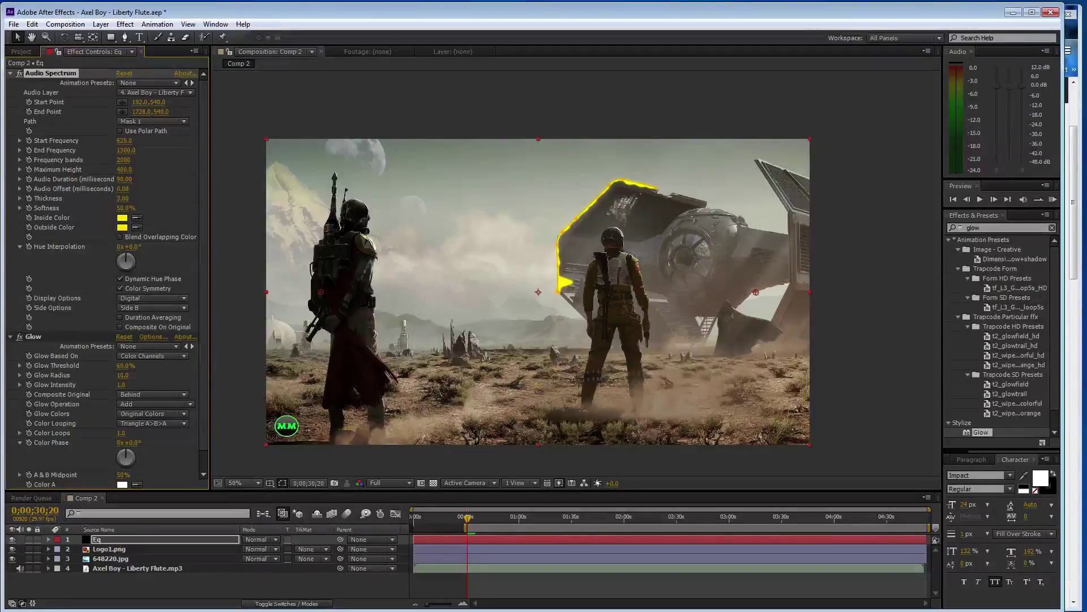
Draw a second mask on the Eq layer from the right wing's upper tip down its slanted edge and around the bend.
key(slash)
key(g)
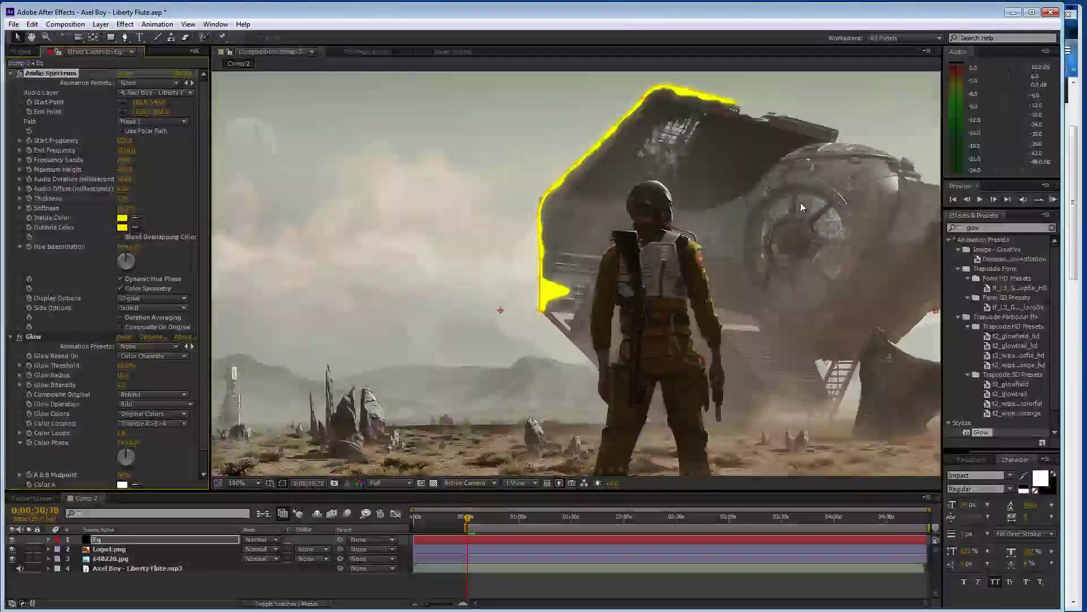
drag(804, 194, 506, 303)
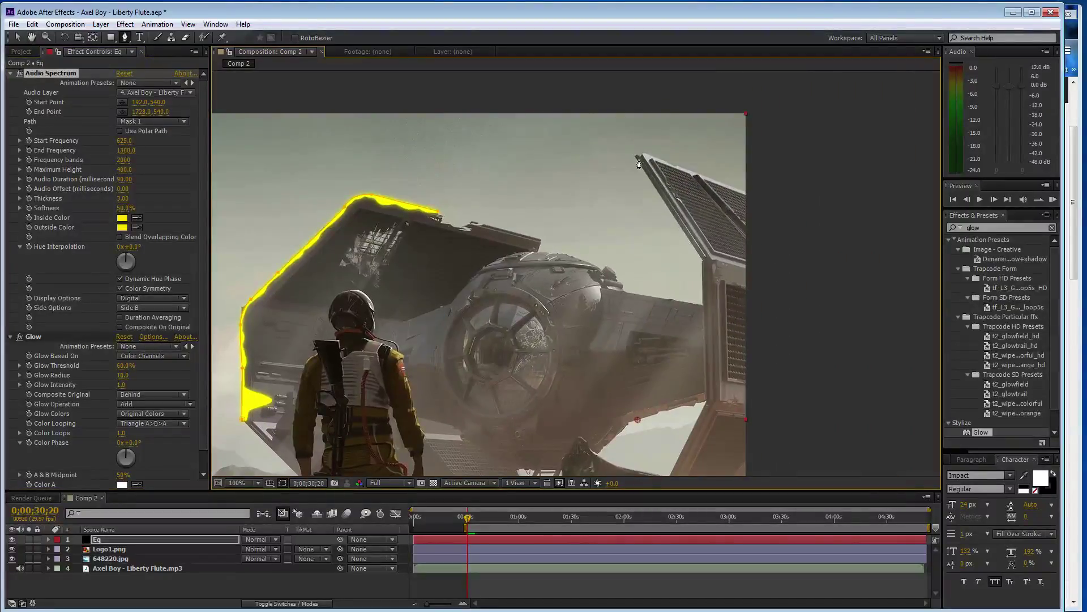
click(636, 159)
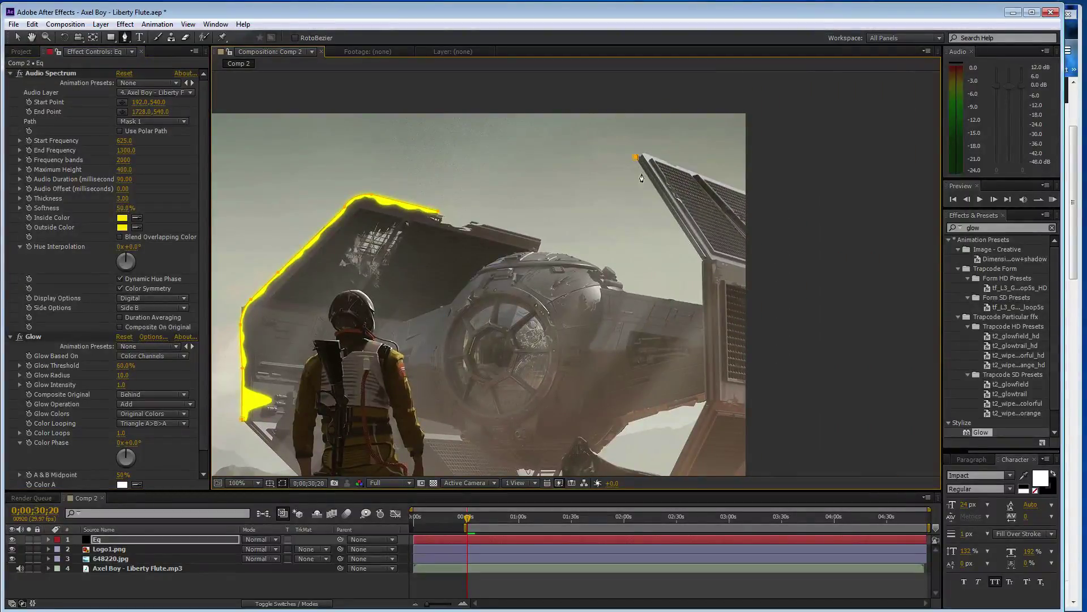
click(696, 254)
drag(697, 251, 698, 248)
drag(704, 290, 700, 316)
Duplicate the Audio Spectrum effect, assign the copy to Mask 2, and set it to Side A with Composite On Original enabled.
click(49, 72)
key(ctrl+d)
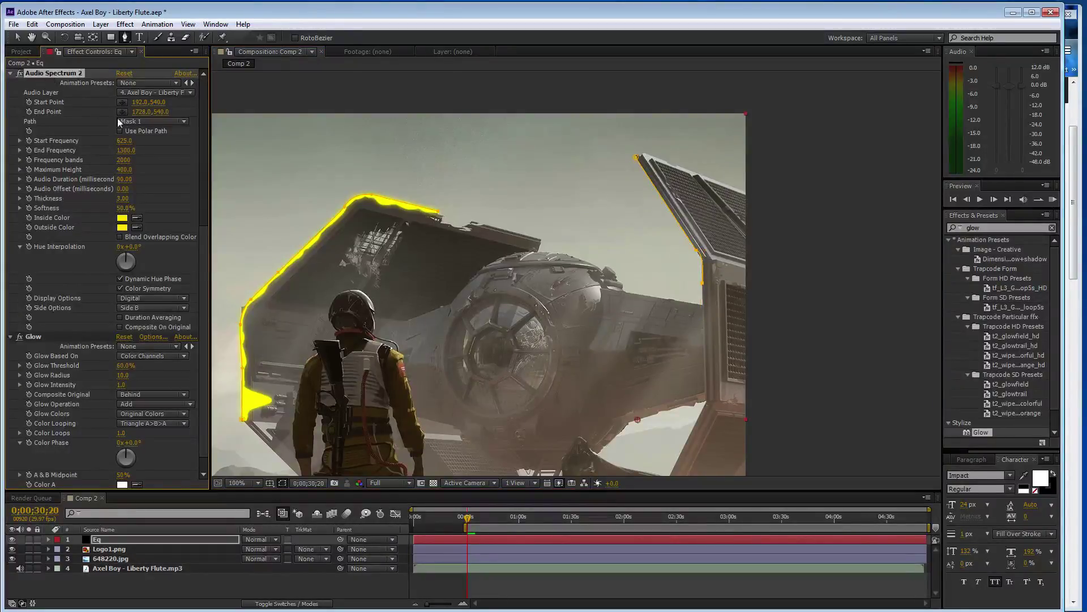
click(137, 120)
click(146, 163)
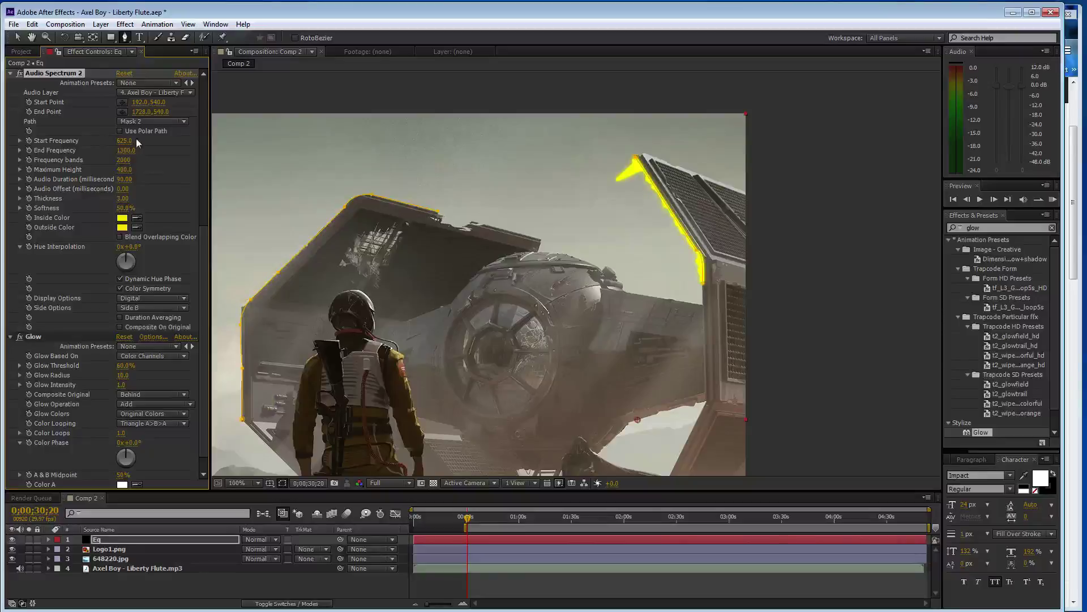
click(146, 307)
click(149, 320)
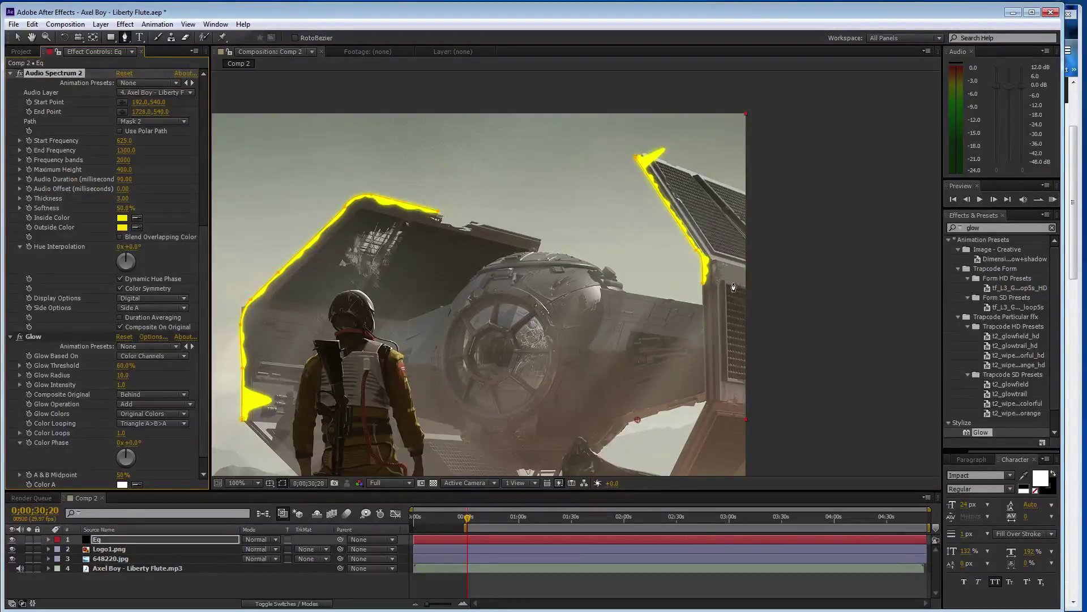
Extend the second mask path down the right wing's vertical edge to near its lower corner, redoing the misplaced point.
key(comma)
key(period)
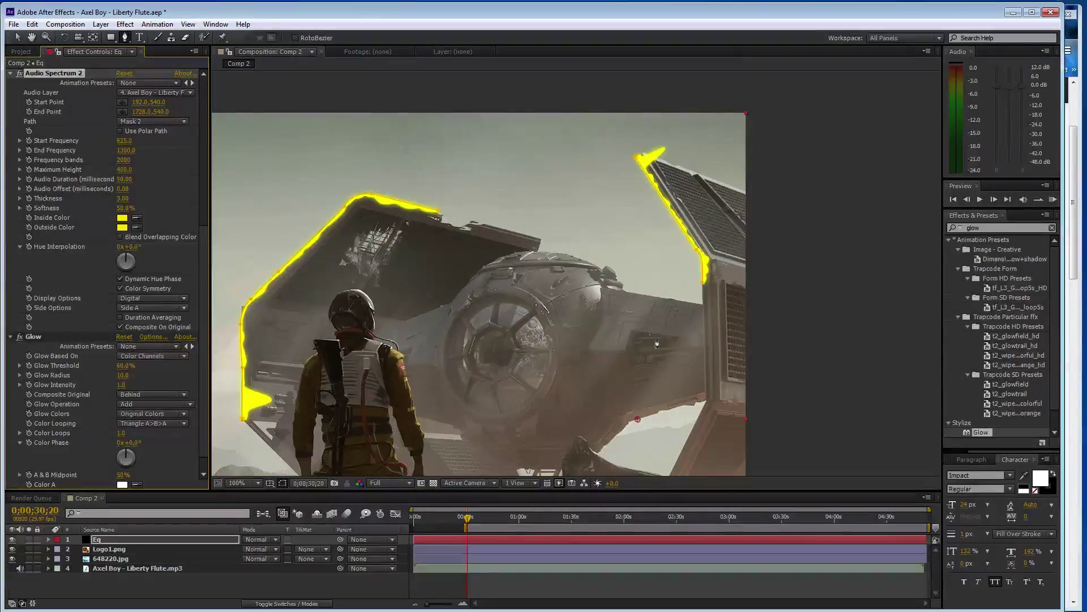
click(706, 390)
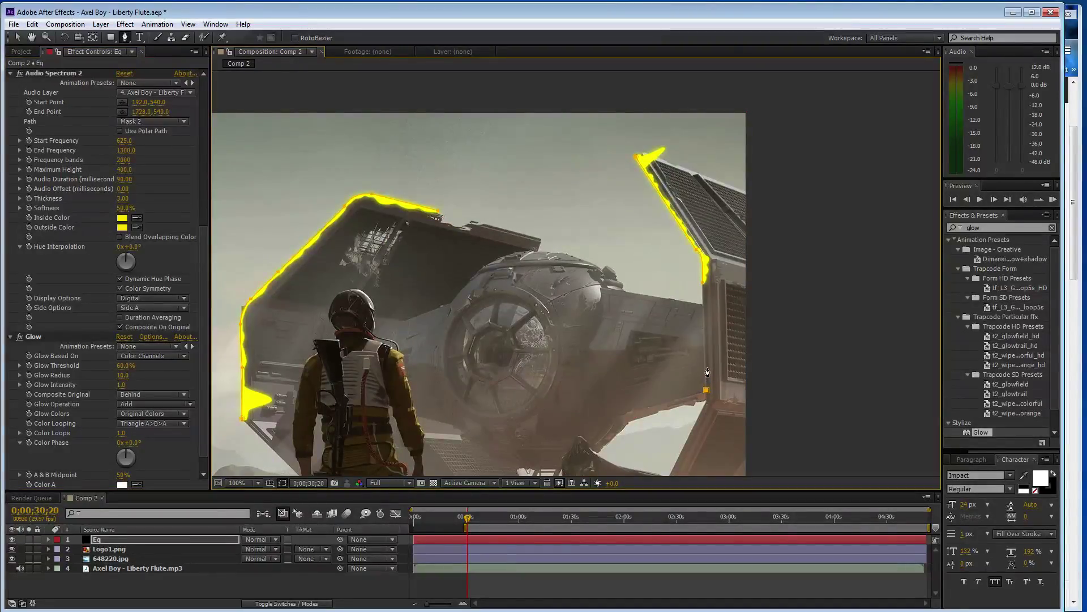
key(ctrl+z)
click(700, 315)
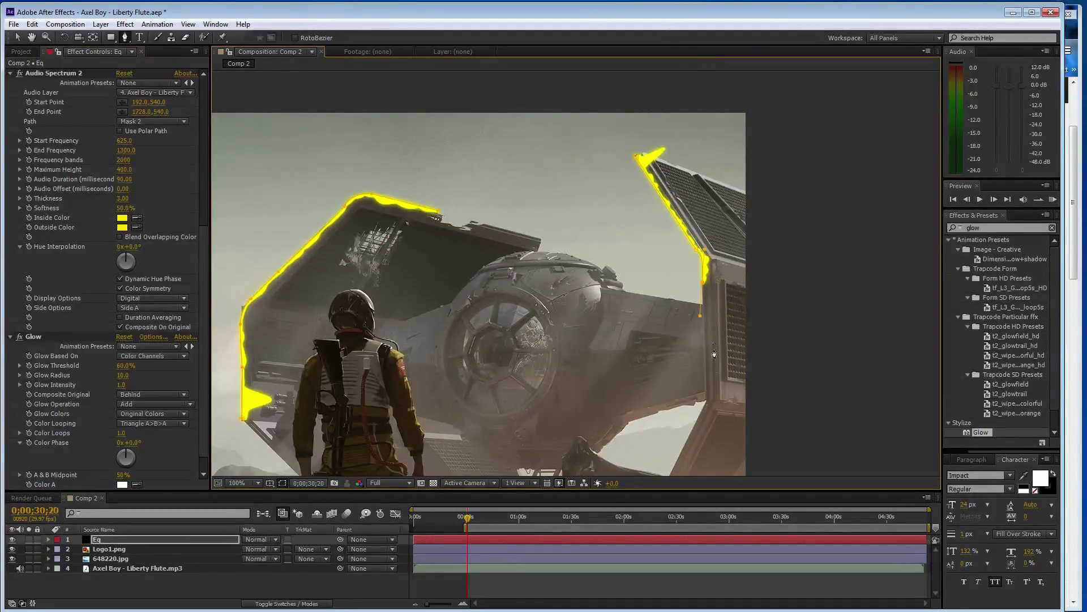
click(708, 385)
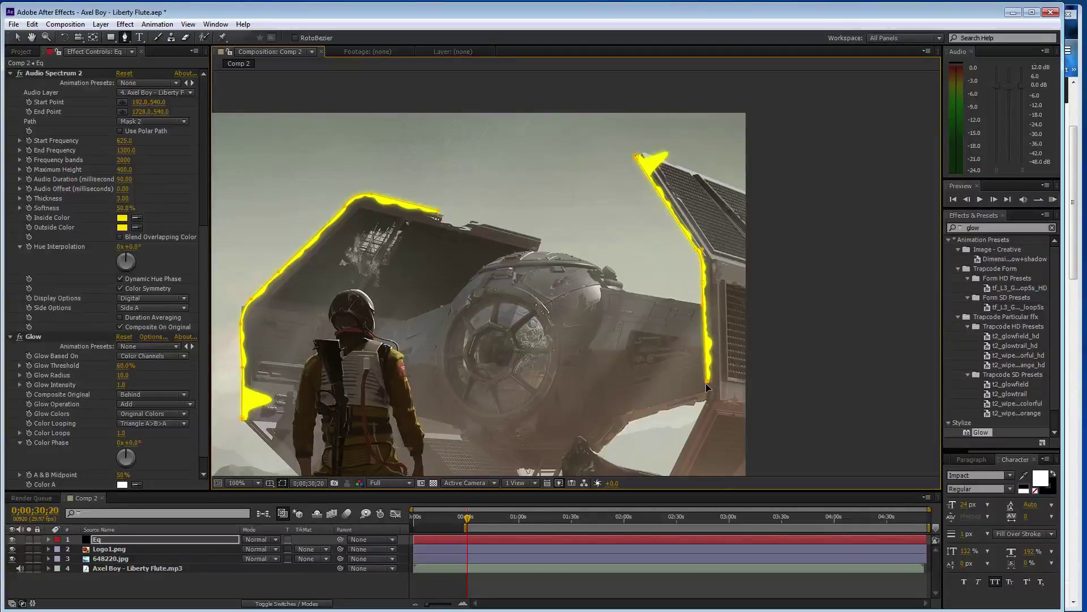
scroll(704, 401, up, 1)
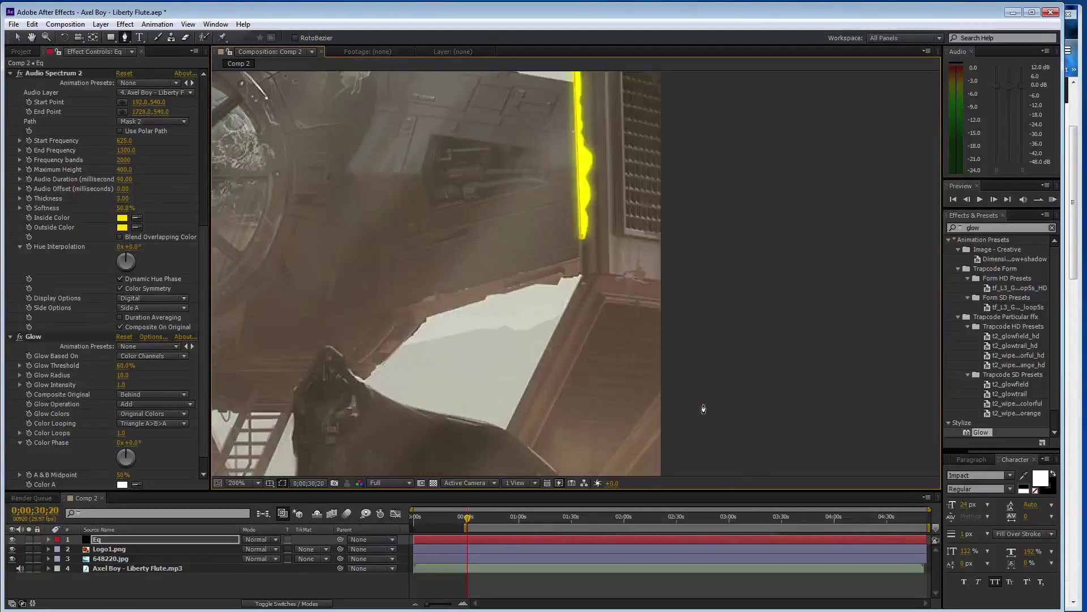
Continue the second mask path around the right wing's lower corner and down its slanted edge to the cloaked figure.
click(571, 297)
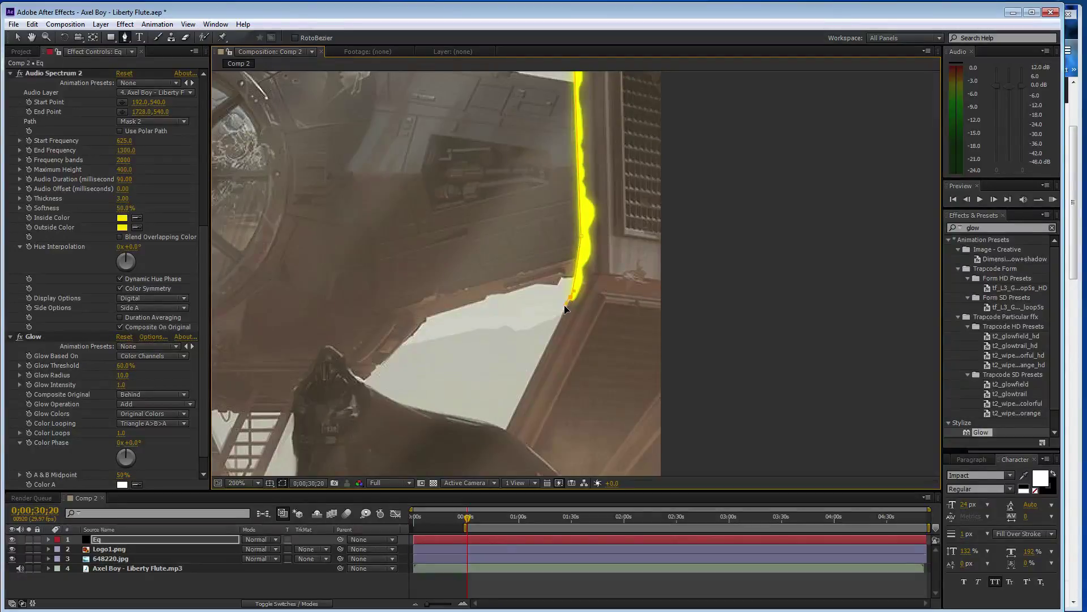
click(559, 314)
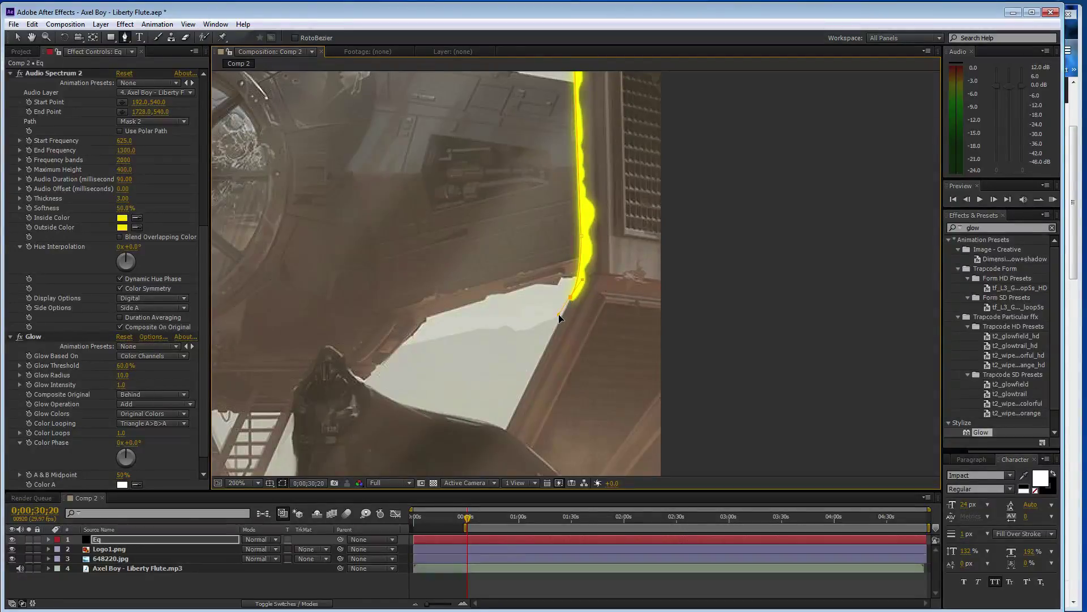
click(508, 432)
key(comma)
key(comma)
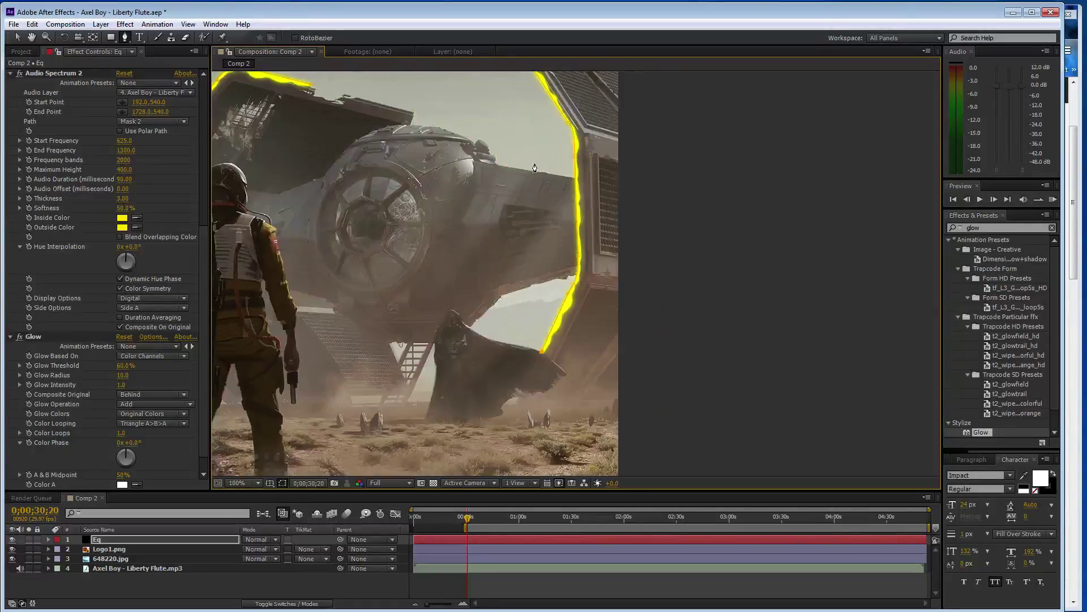
Set Audio Spectrum 2's start frequency to 1300 and end frequency to 625.
click(130, 143)
text(1300)
key(Tab)
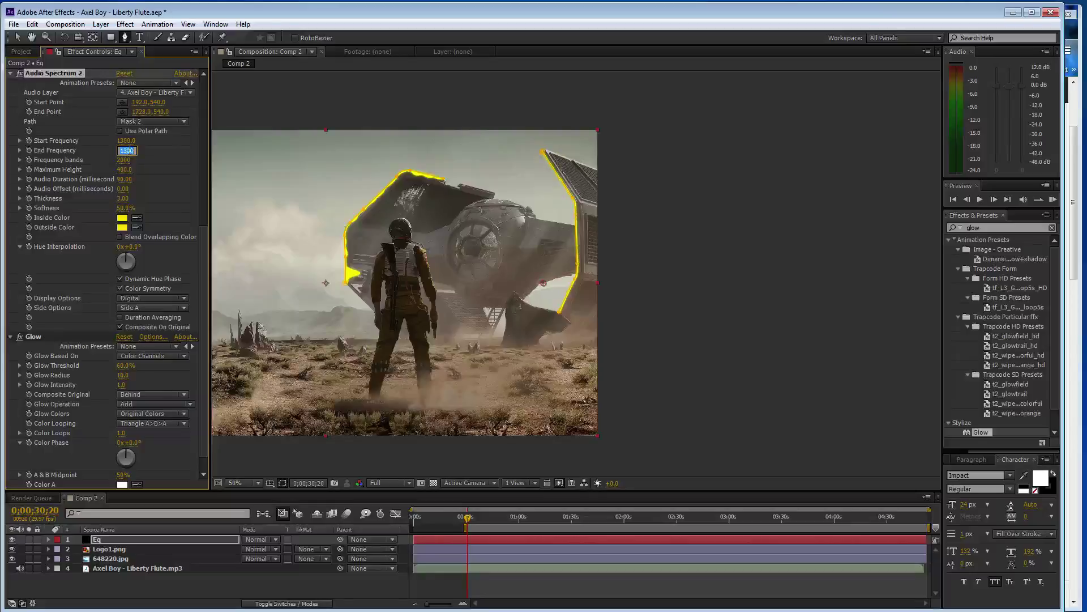
text(625)
key(Return)
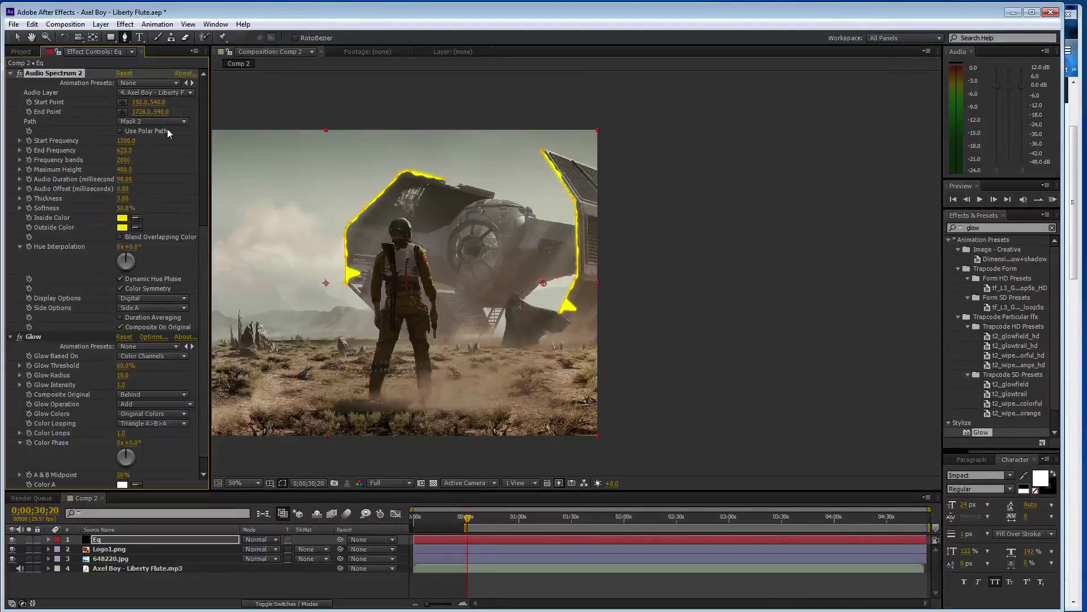
Preview both wing spectra with the audio and save the project.
key(space)
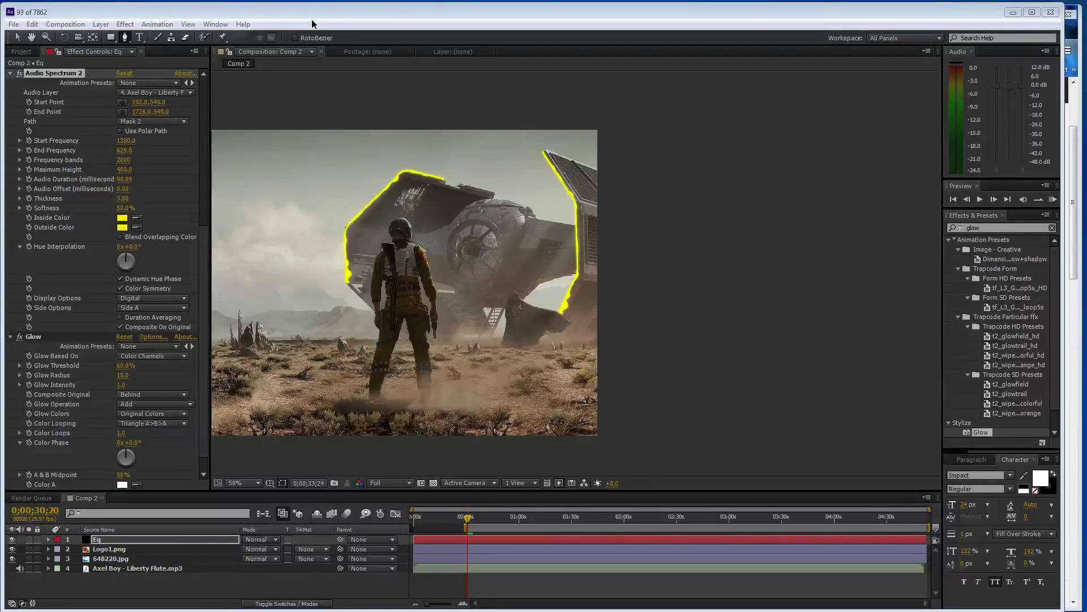
key(alt+Tab)
drag(335, 30, 0, 27)
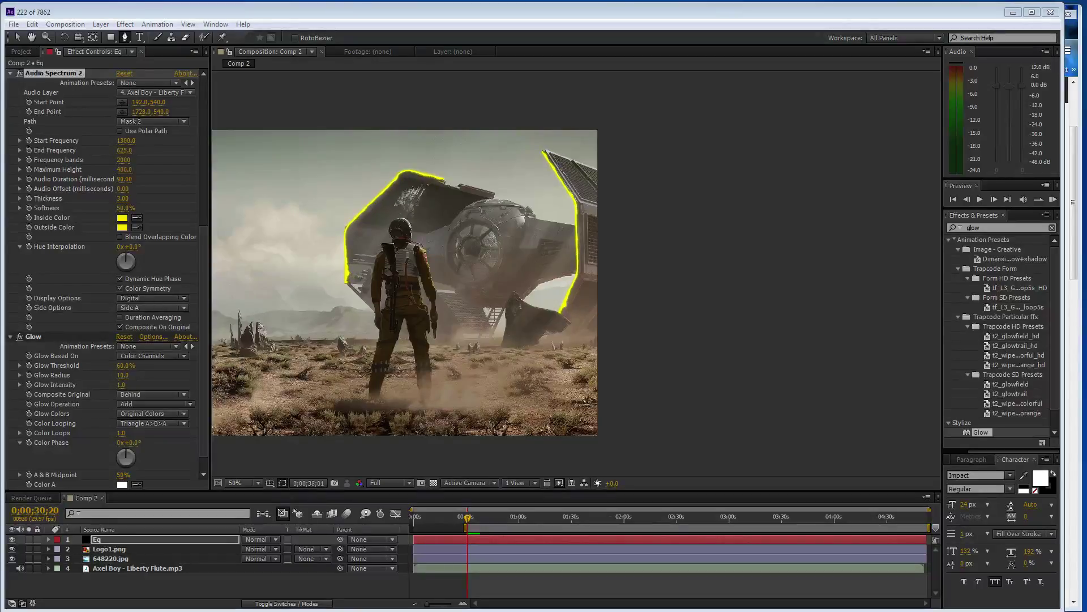
key(space)
key(space)
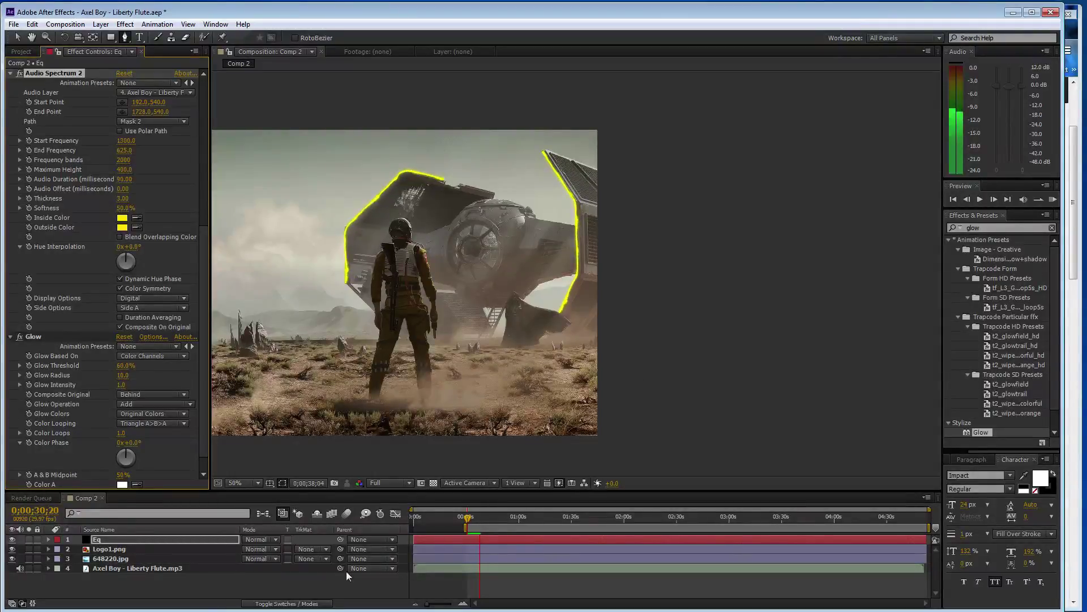
key(space)
click(299, 591)
key(ctrl+s)
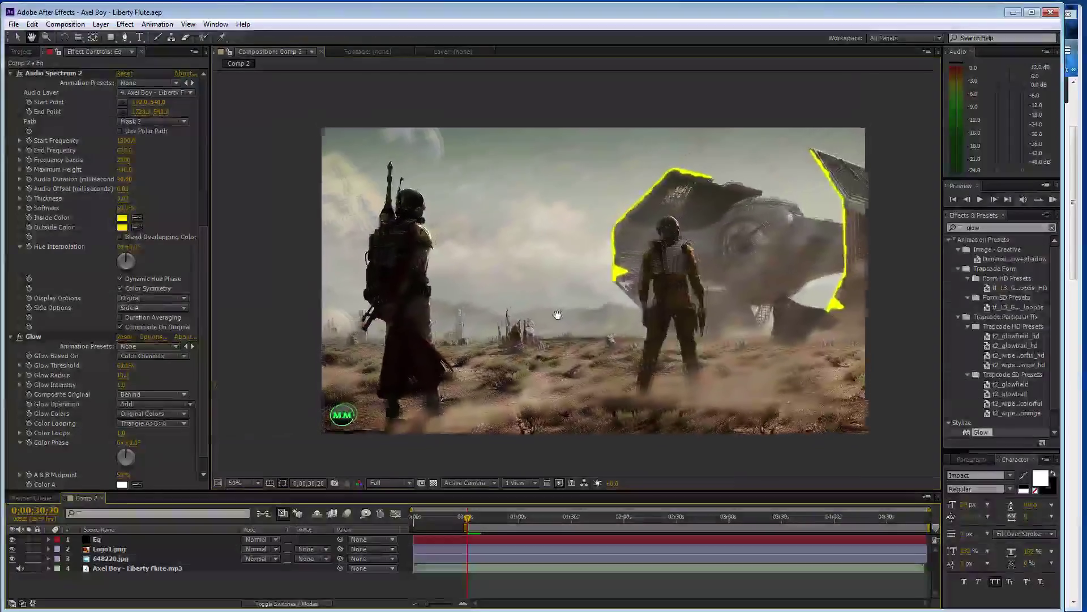
Open the 648220.jpg layer and clone sky over the protruding corner of the left wing with the Clone Stamp tool.
double_click(131, 558)
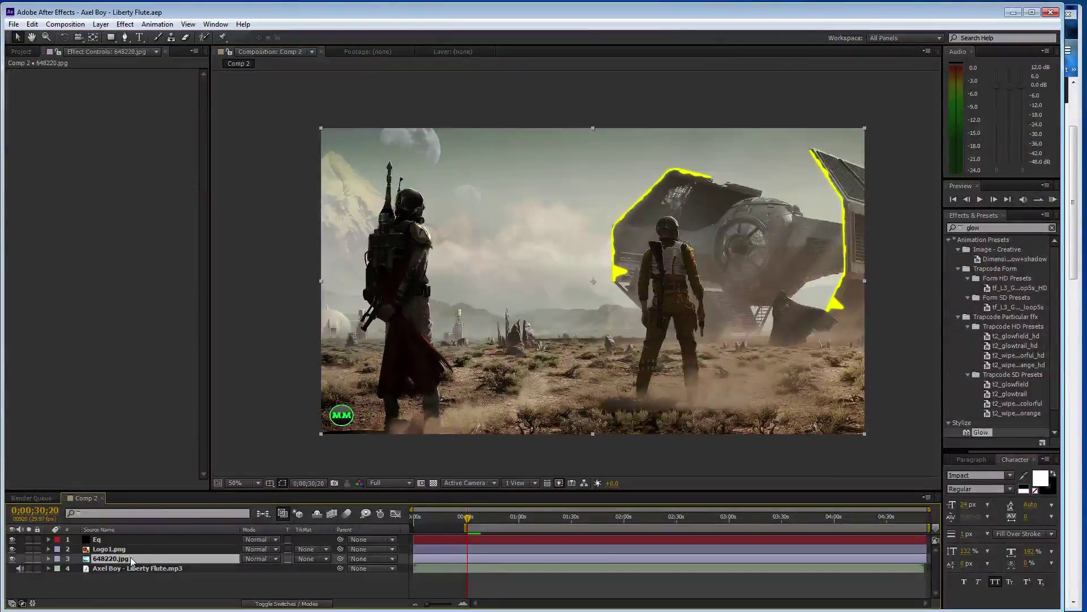
scroll(640, 240, up, 7)
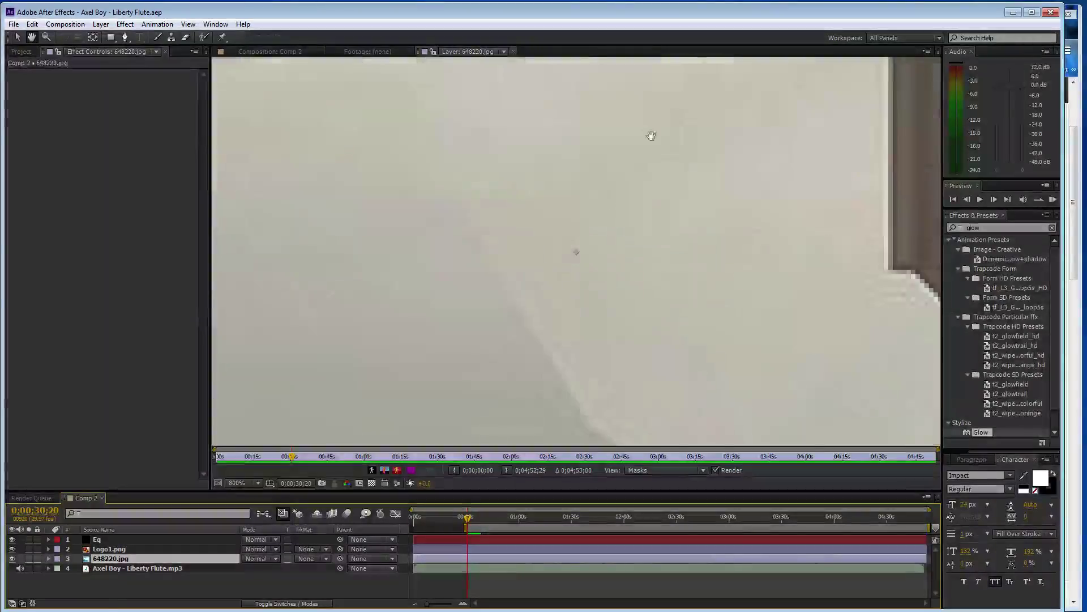
scroll(600, 253, down, 3)
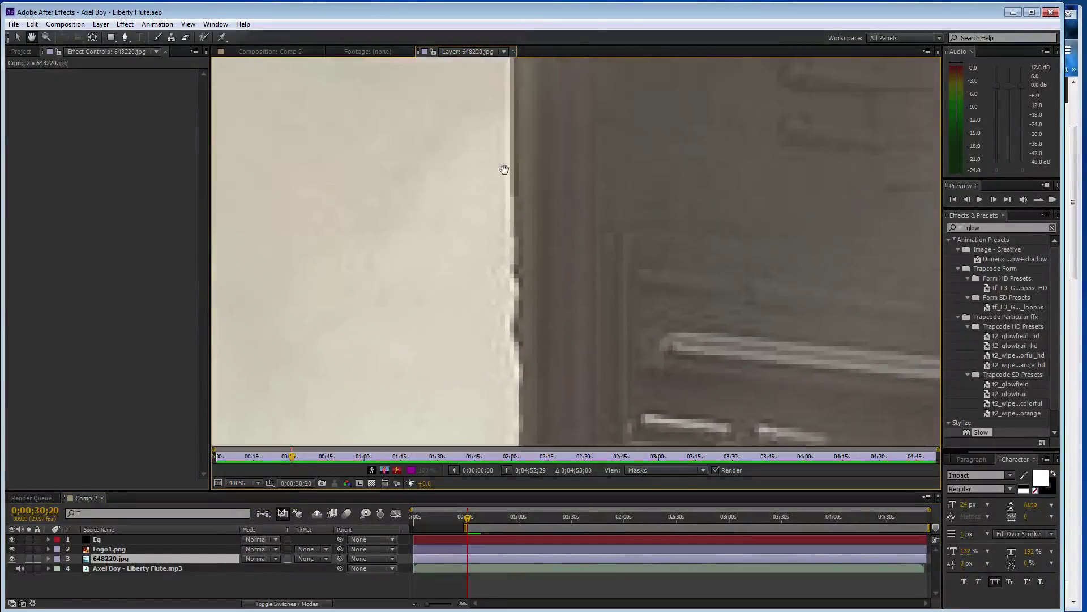
scroll(507, 333, up, 3)
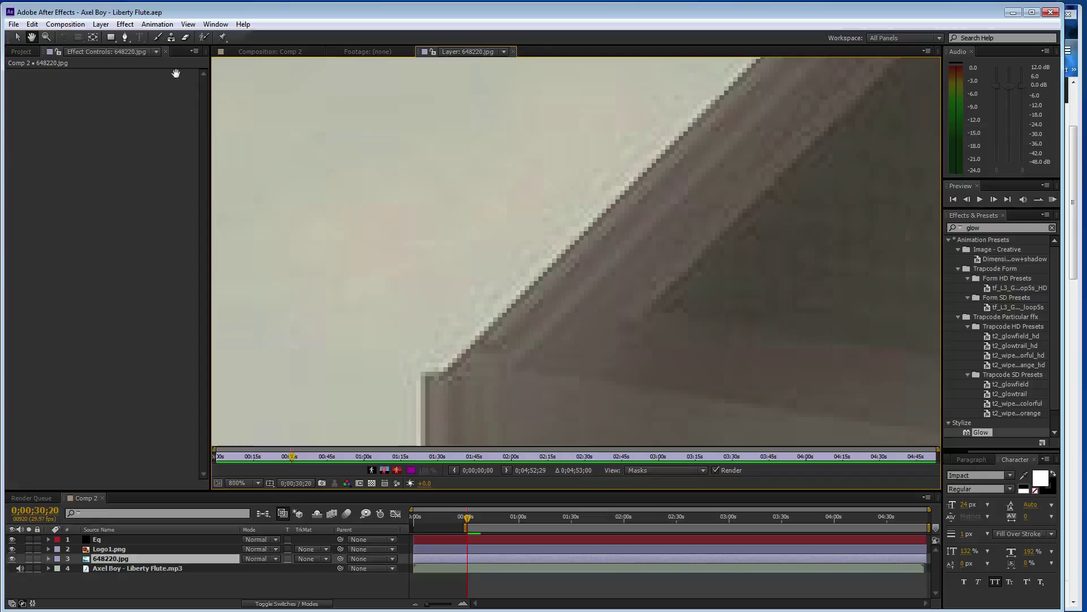
key(v)
click(171, 38)
click(277, 38)
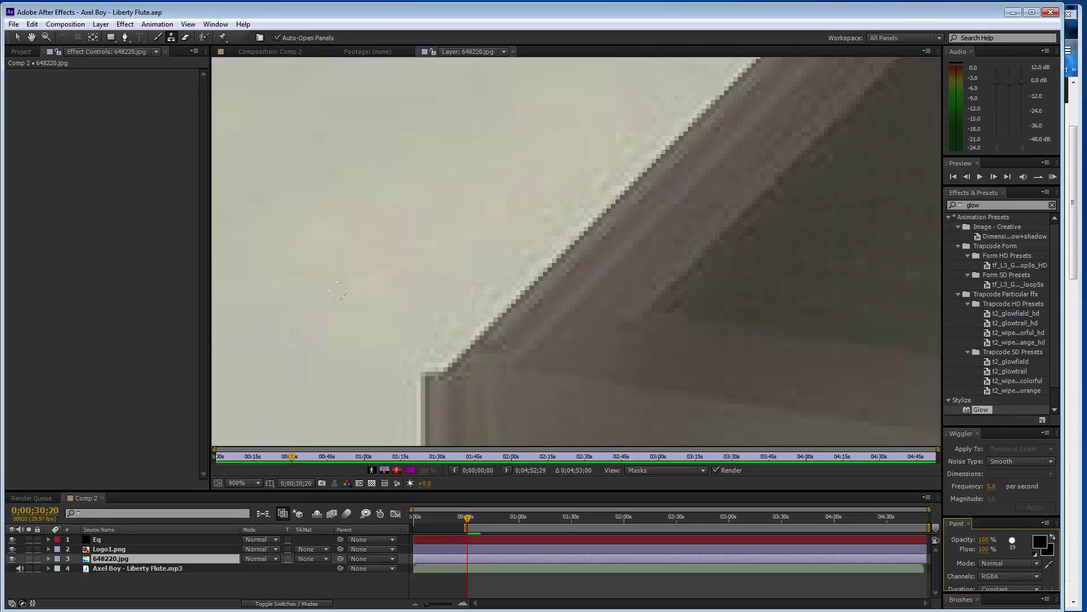
alt+click(373, 326)
click(398, 356)
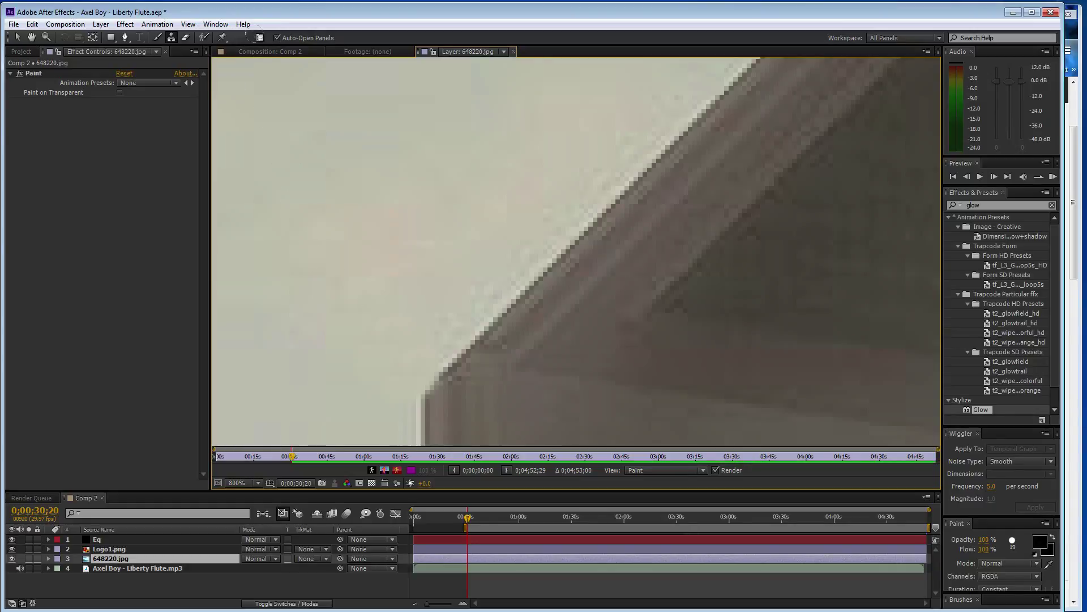
Check the retouched wing corner at the start of the composition, 0;00;00;00, and save the project.
click(291, 52)
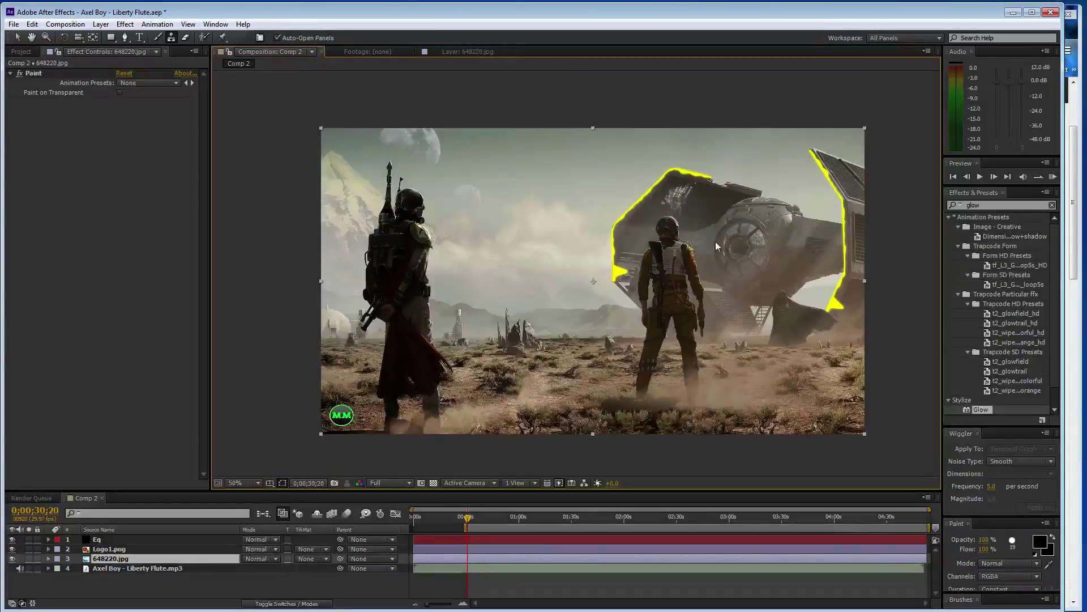
key(period)
key(comma)
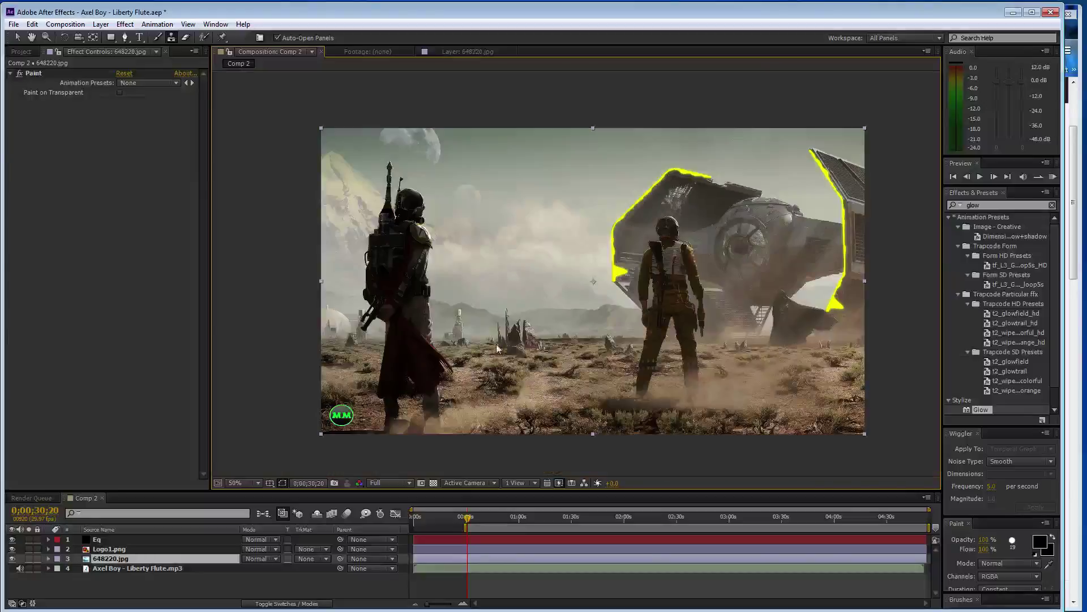
click(462, 521)
drag(463, 521, 395, 518)
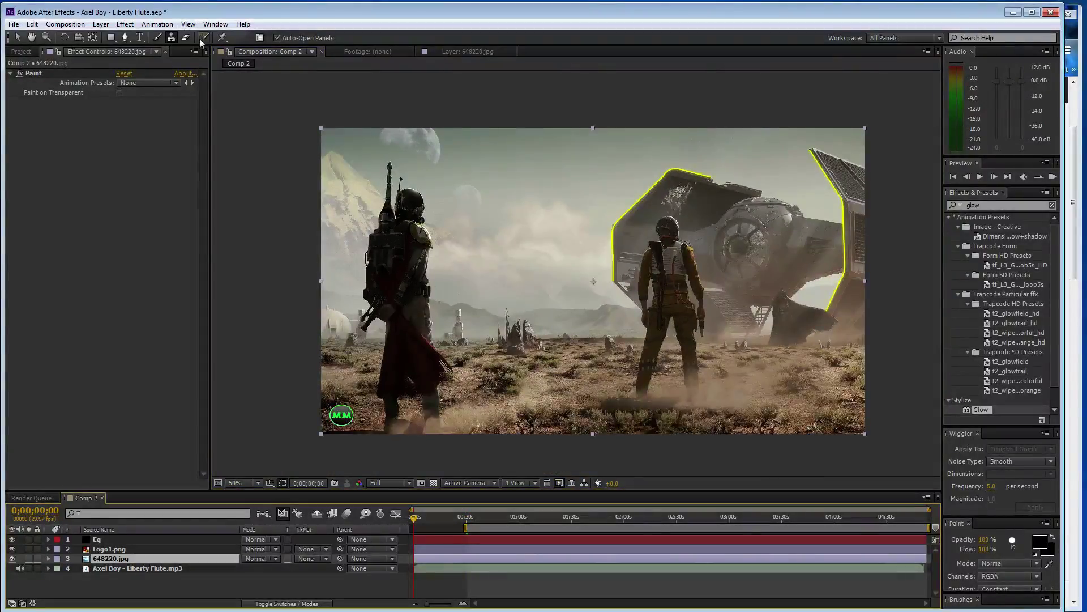
click(454, 53)
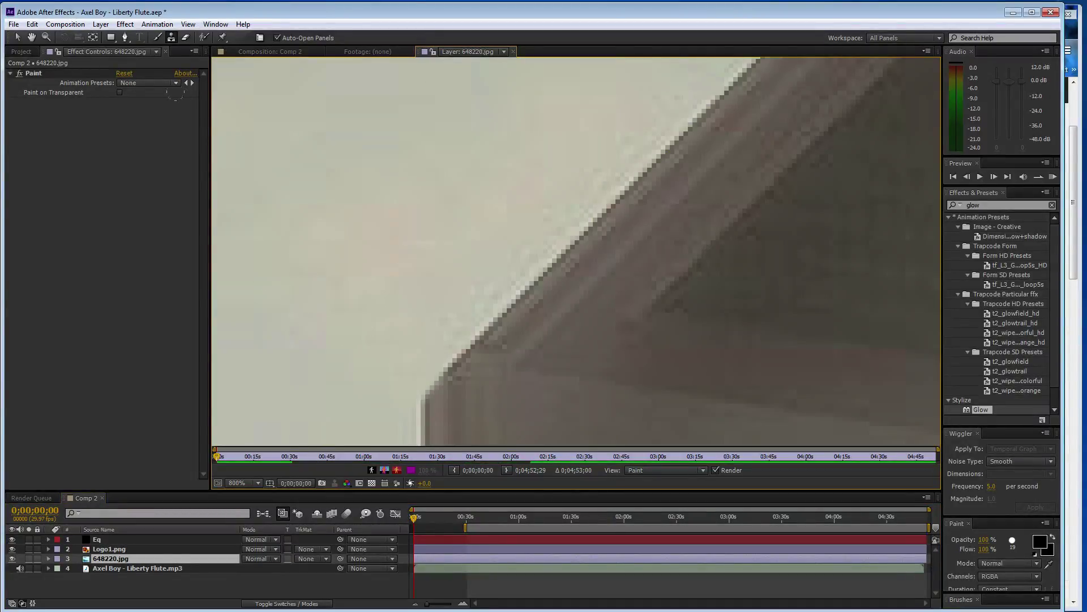
click(274, 50)
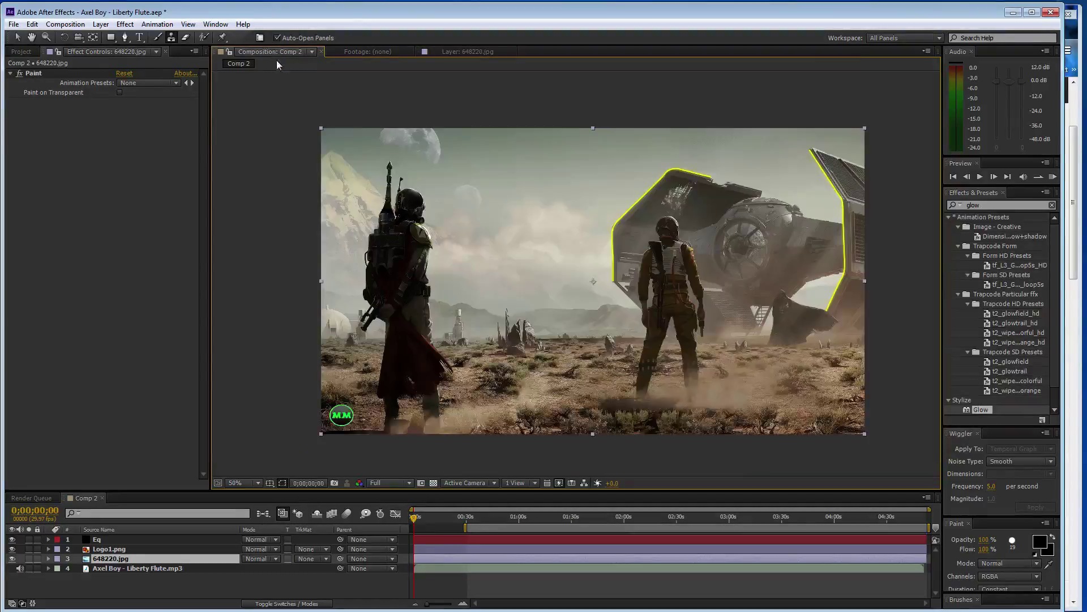
key(ctrl+s)
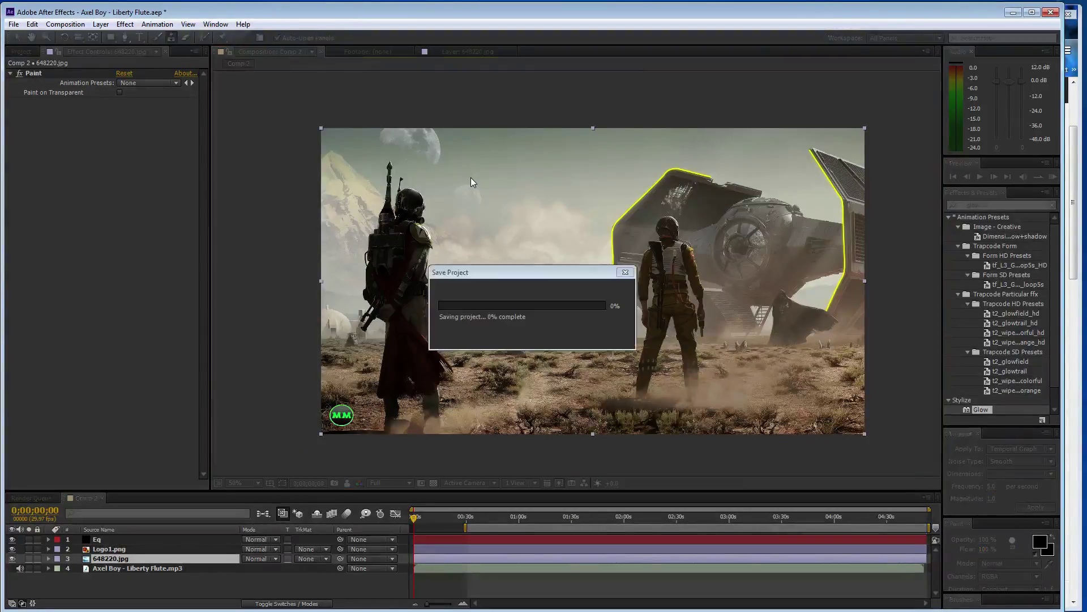
Play a RAM preview of the composition to check both wing spectra against the music.
key(h)
drag(728, 287, 722, 283)
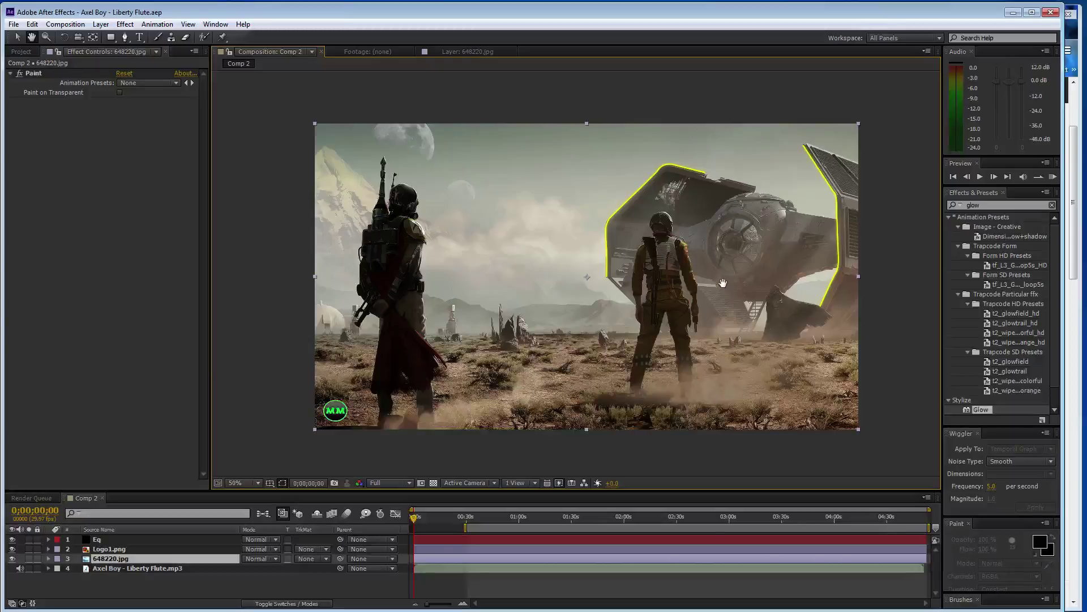
key(KP_0)
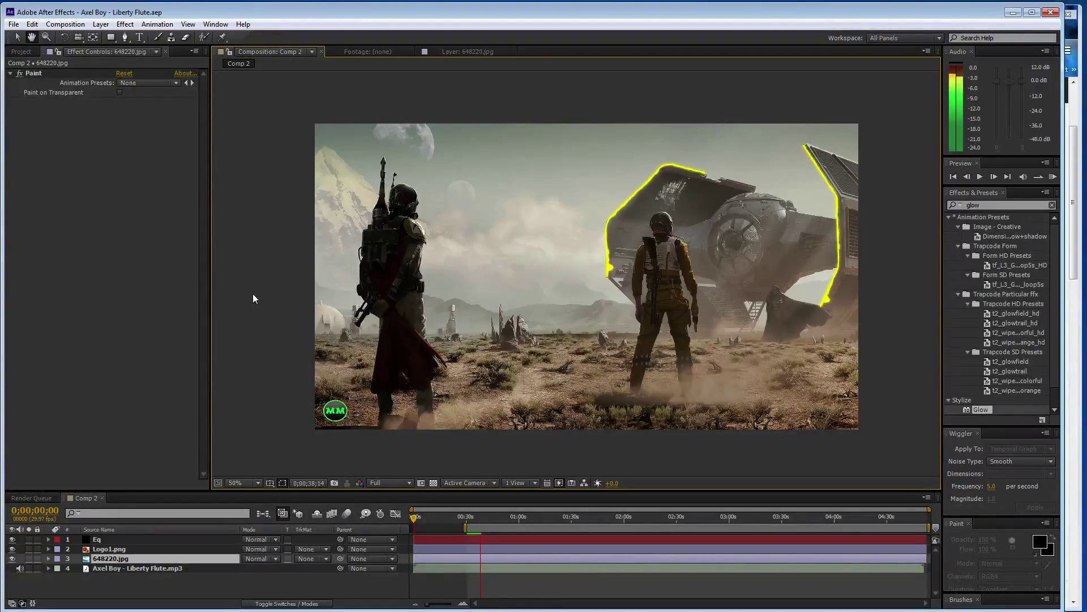
key(space)
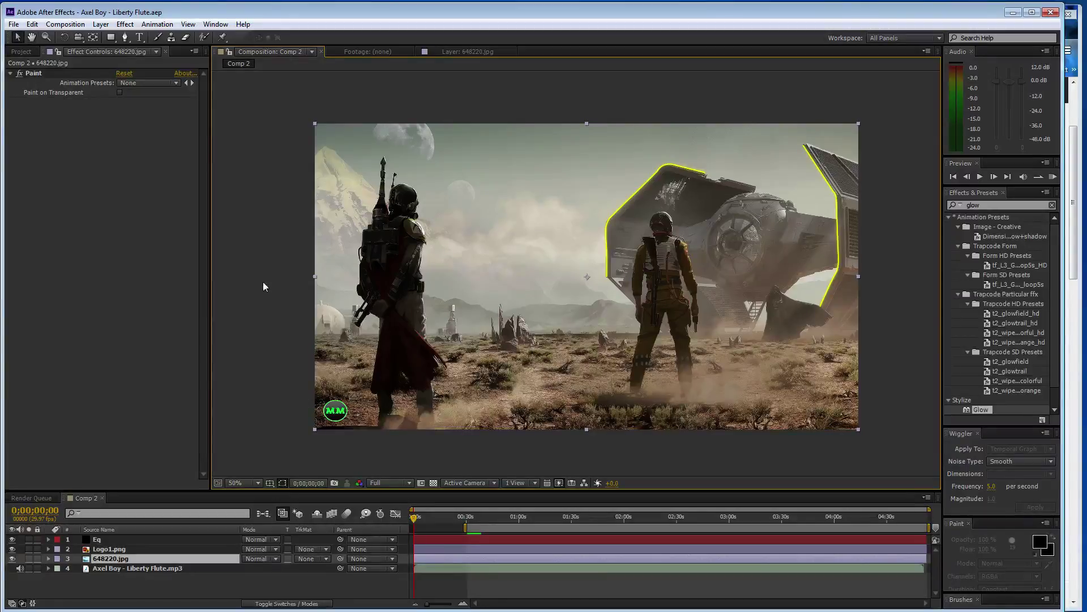
Examine the background image up close, from the armoured figure to the spacecraft's round cockpit window, for another shape to trace.
key(period)
drag(799, 266, 491, 325)
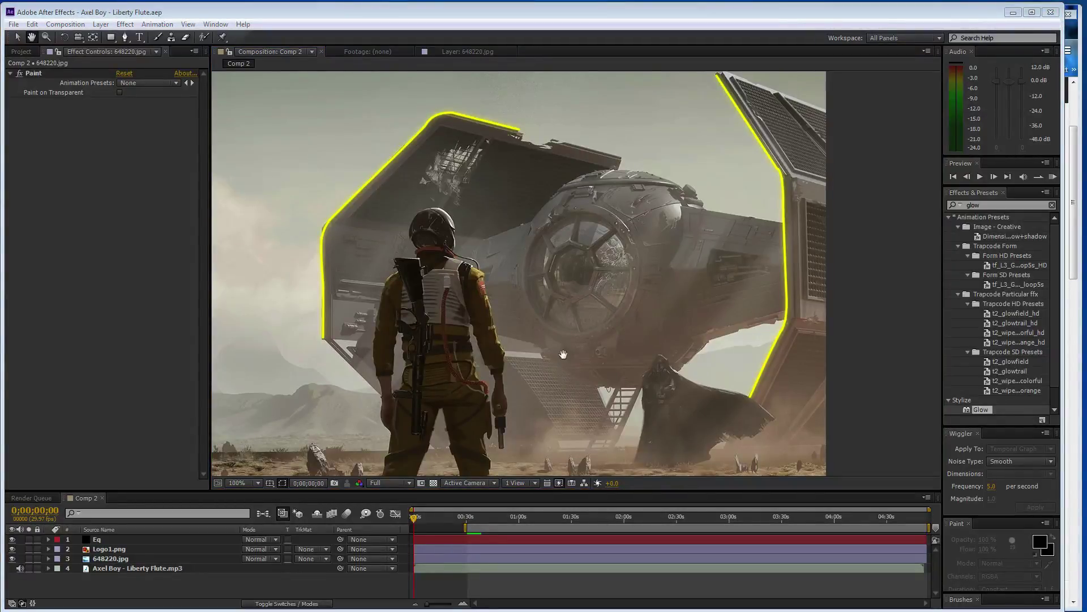
scroll(542, 321, down, 2)
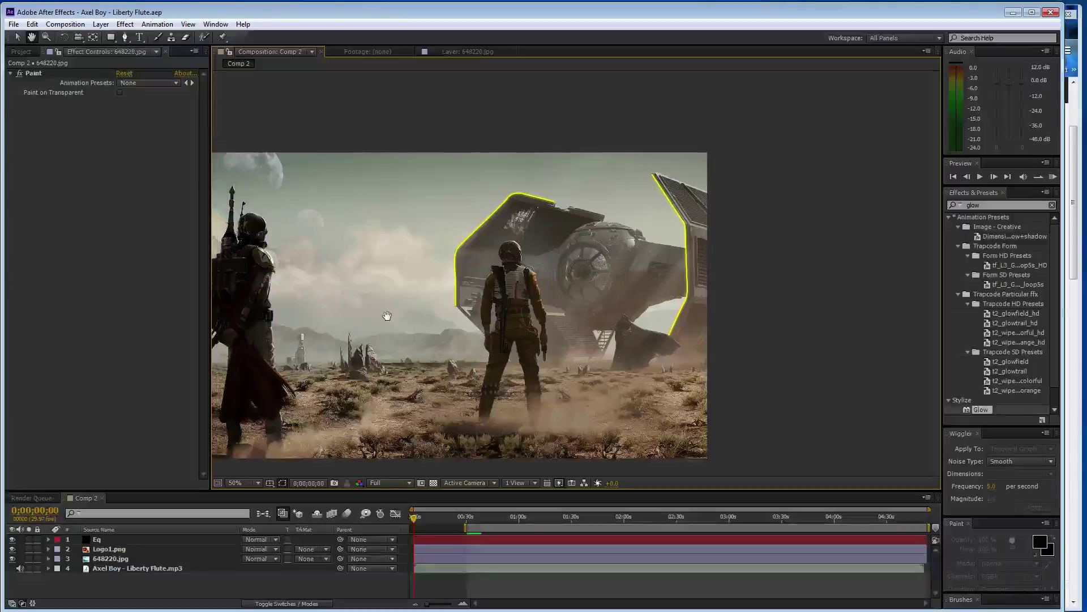
drag(383, 315, 500, 310)
scroll(435, 328, up, 1)
drag(374, 336, 694, 272)
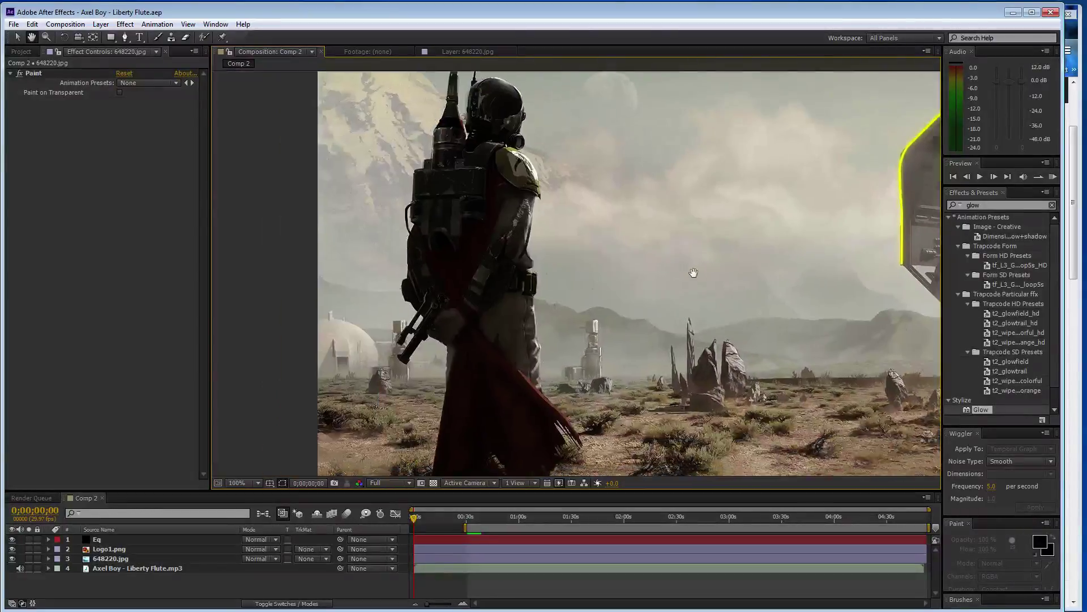
scroll(693, 273, up, 2)
drag(396, 267, 528, 237)
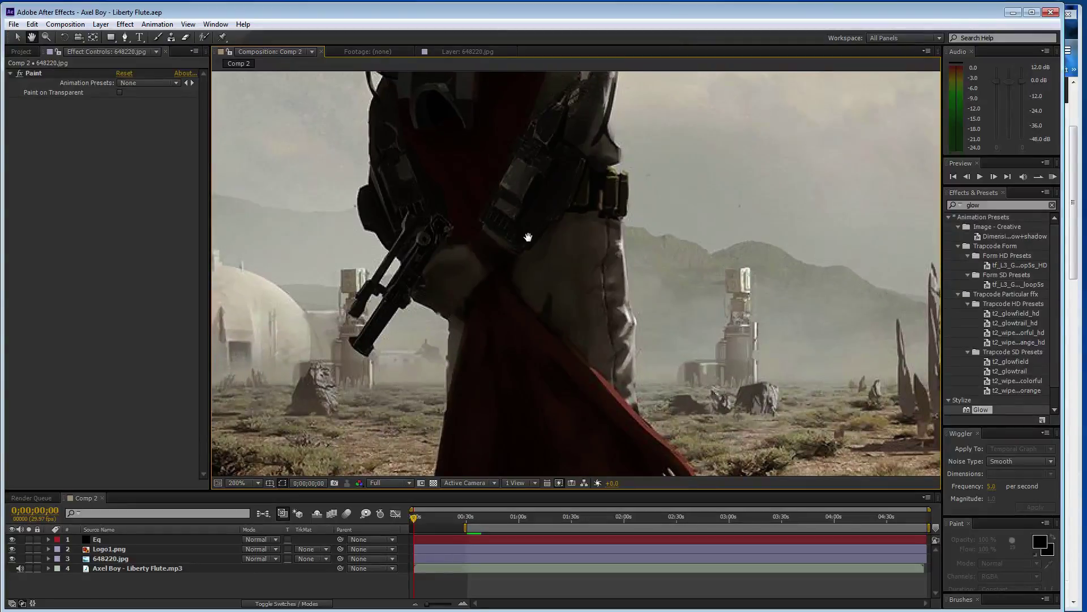
scroll(533, 241, down, 2)
scroll(645, 215, down, 2)
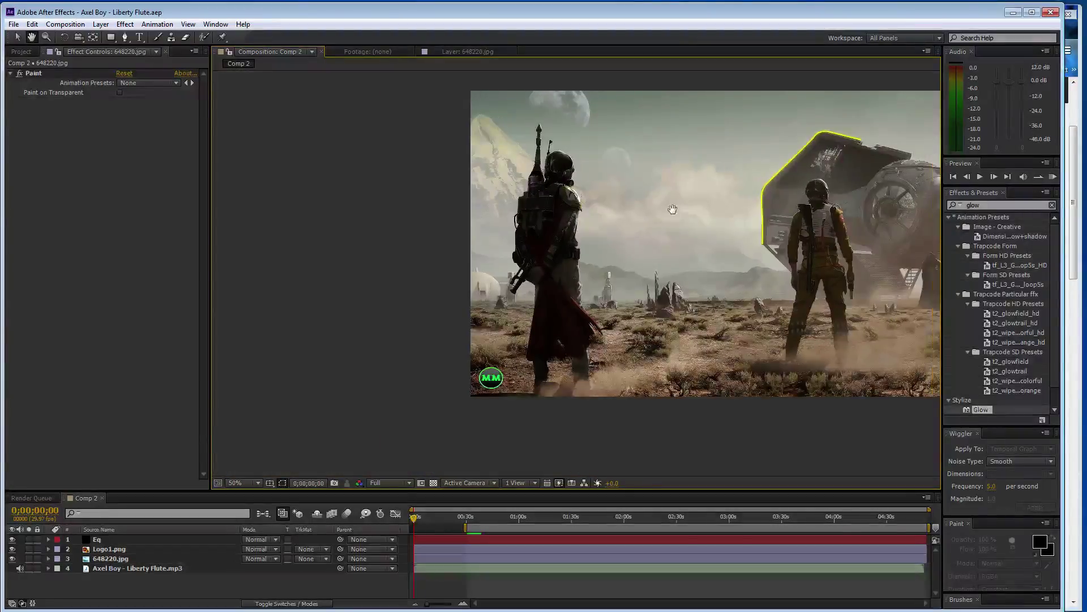
drag(670, 211, 462, 231)
scroll(731, 233, up, 1)
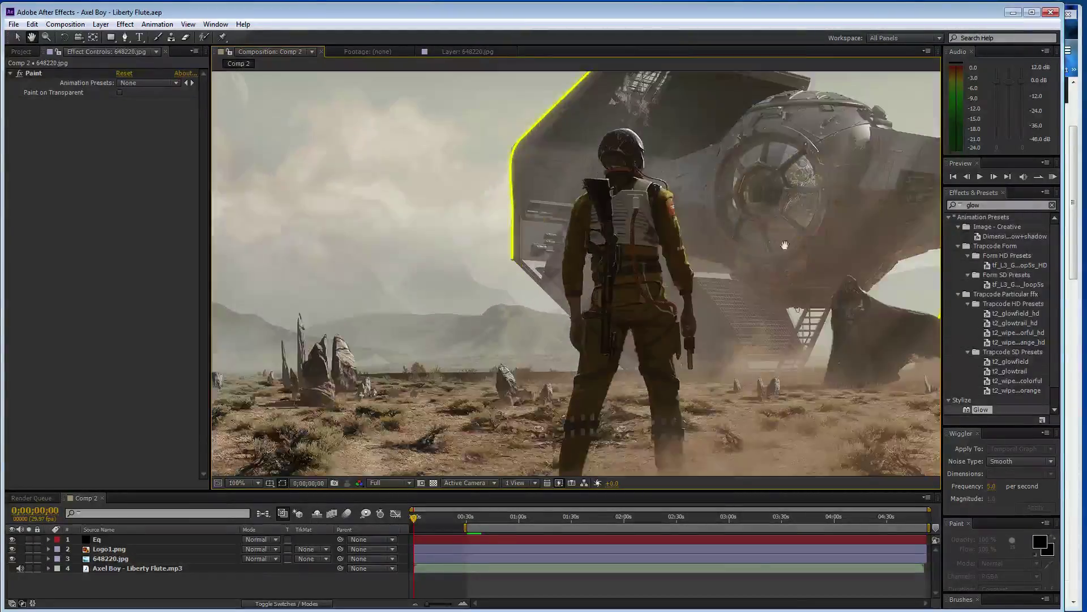
drag(785, 245, 602, 309)
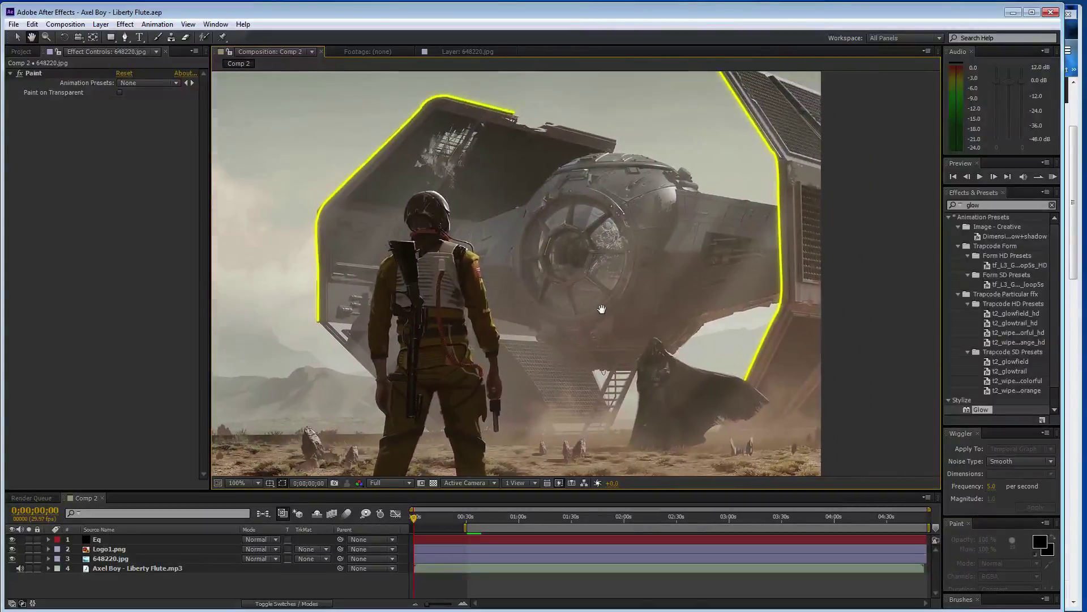
scroll(601, 244, up, 2)
drag(602, 244, 664, 242)
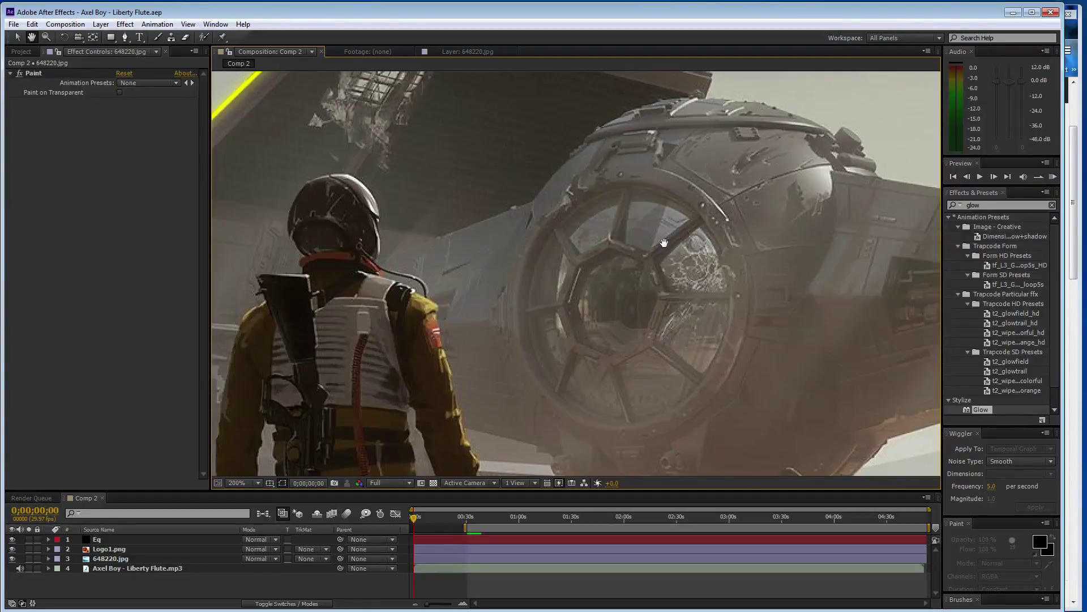
key(g)
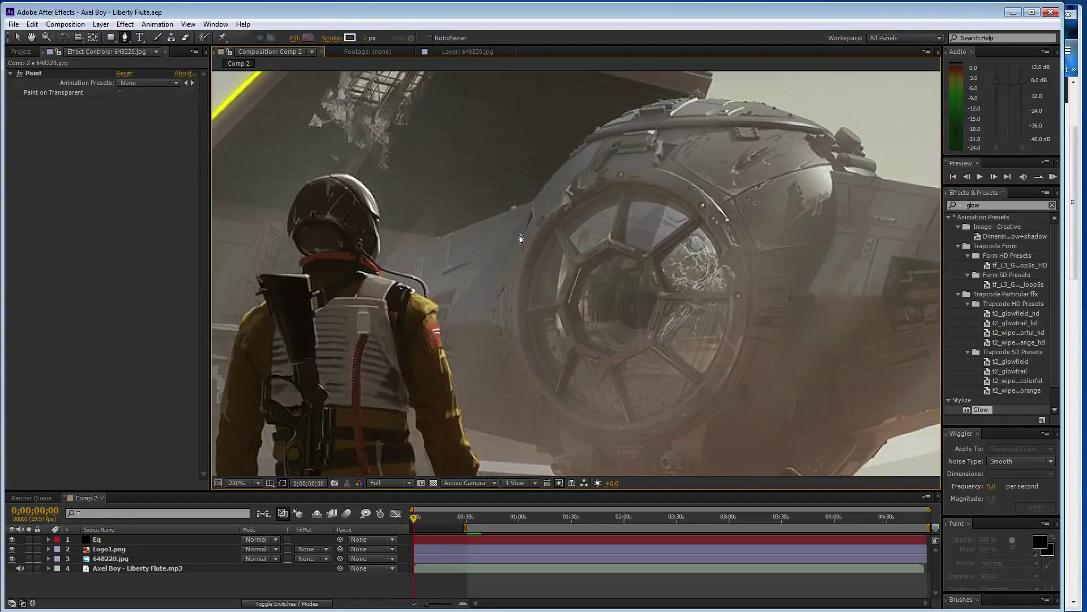
click(516, 274)
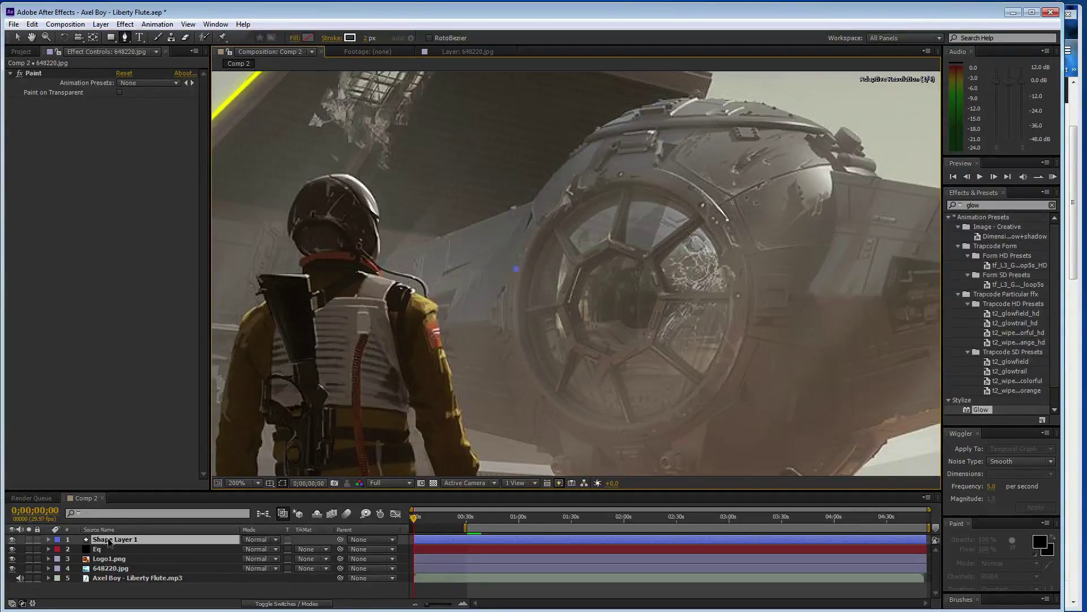
key(Delete)
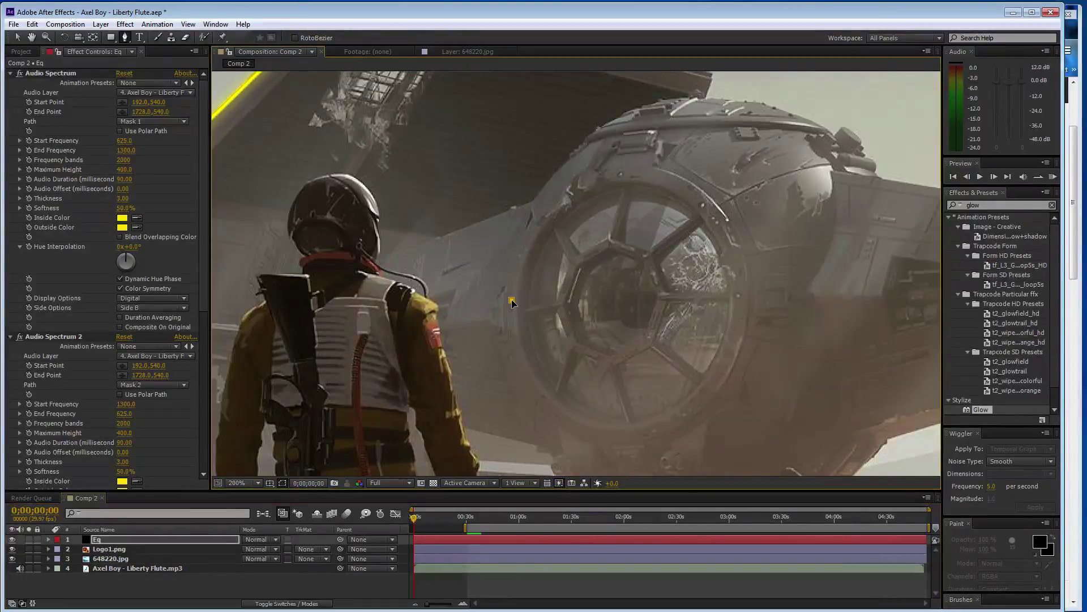
Draw a curved Eq mask along the upper-left rim of the cockpit window, aligning its top point and curve handle to the rim.
drag(637, 167, 754, 166)
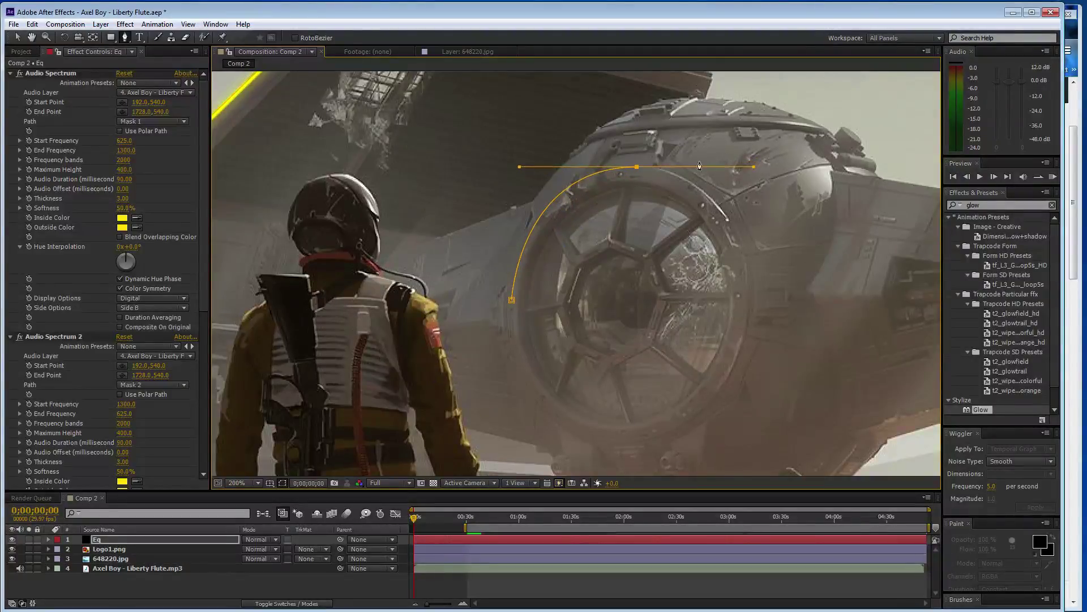
drag(636, 169, 632, 167)
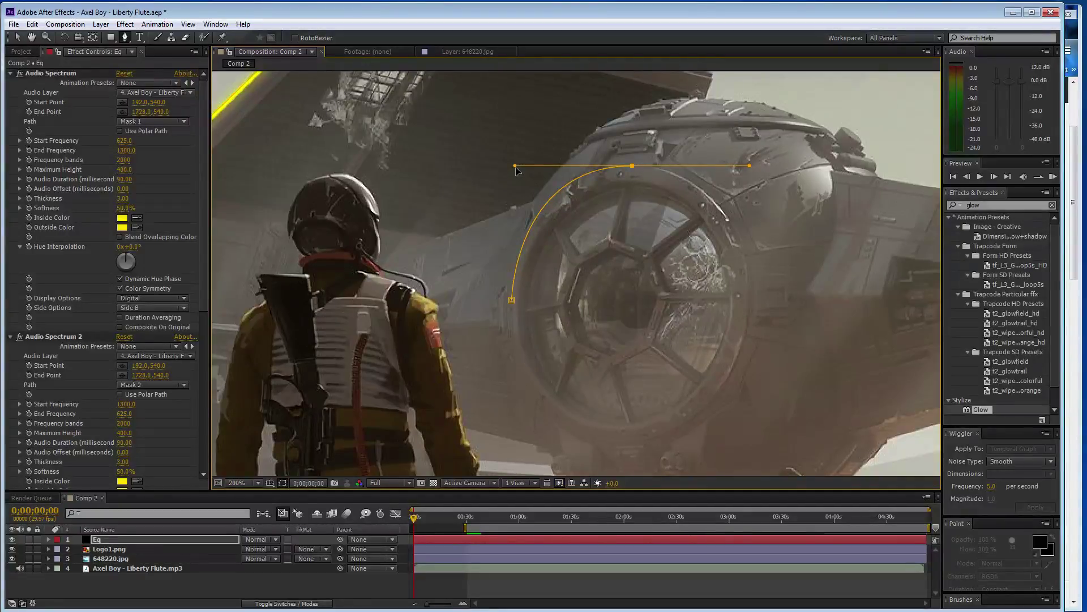
mouse_move(516, 170)
mouse_down()
mouse_move(510, 184)
mouse_move(525, 163)
mouse_up()
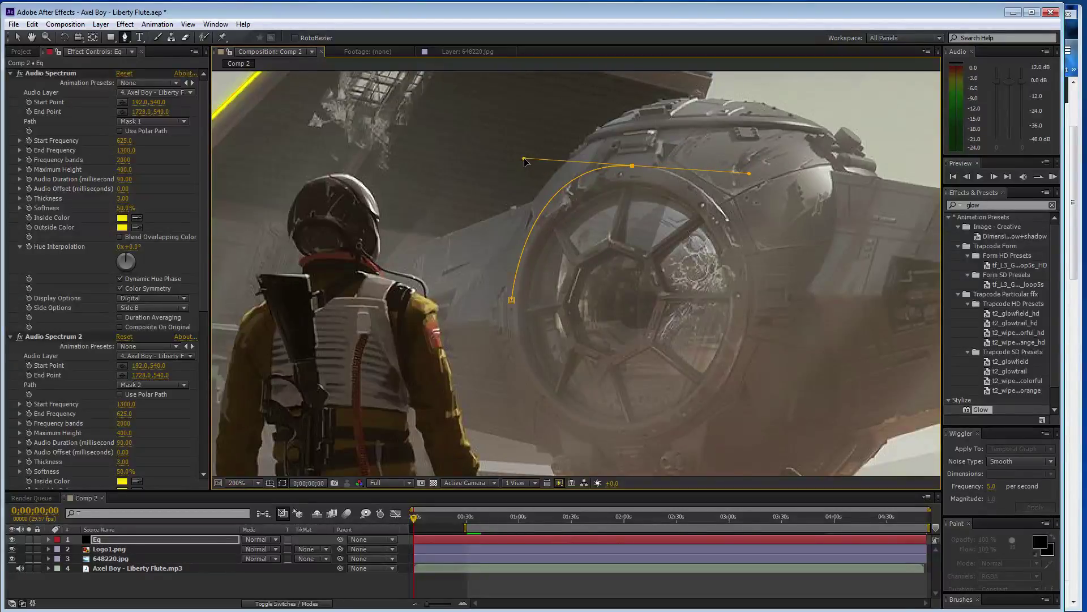
Duplicate the Audio Spectrum 2 effect, setting the copy's side option to Side B and its path to Mask 3.
click(73, 337)
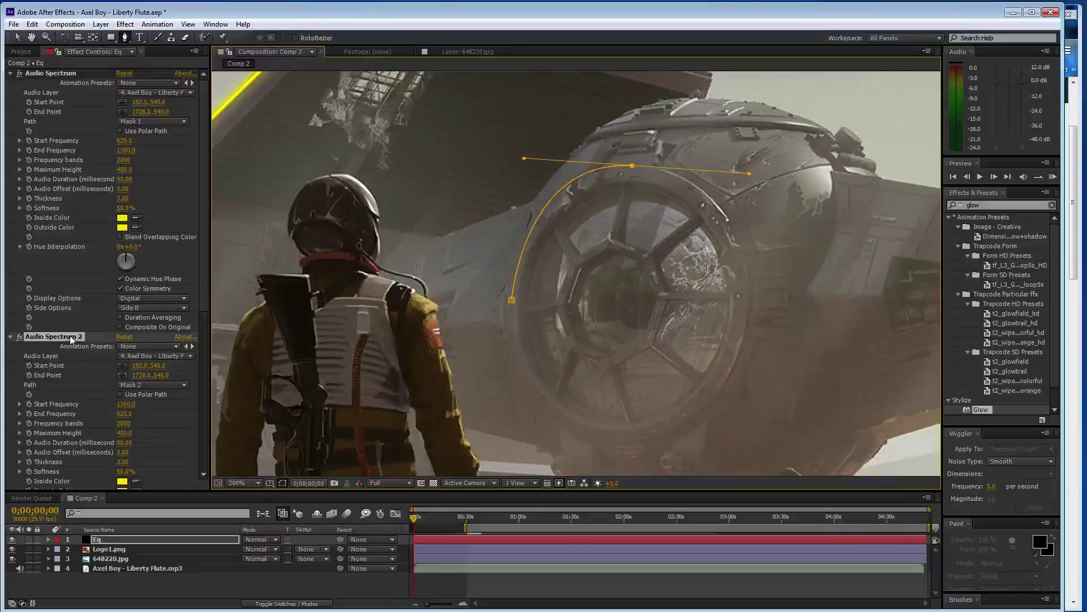
key(ctrl+d)
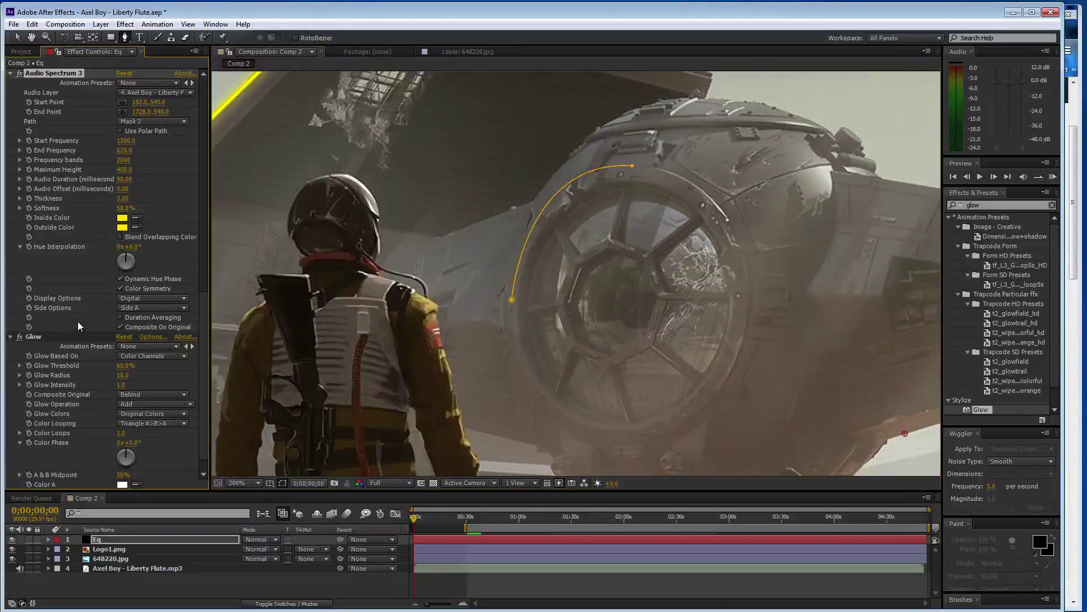
click(160, 308)
click(168, 333)
click(168, 122)
click(164, 173)
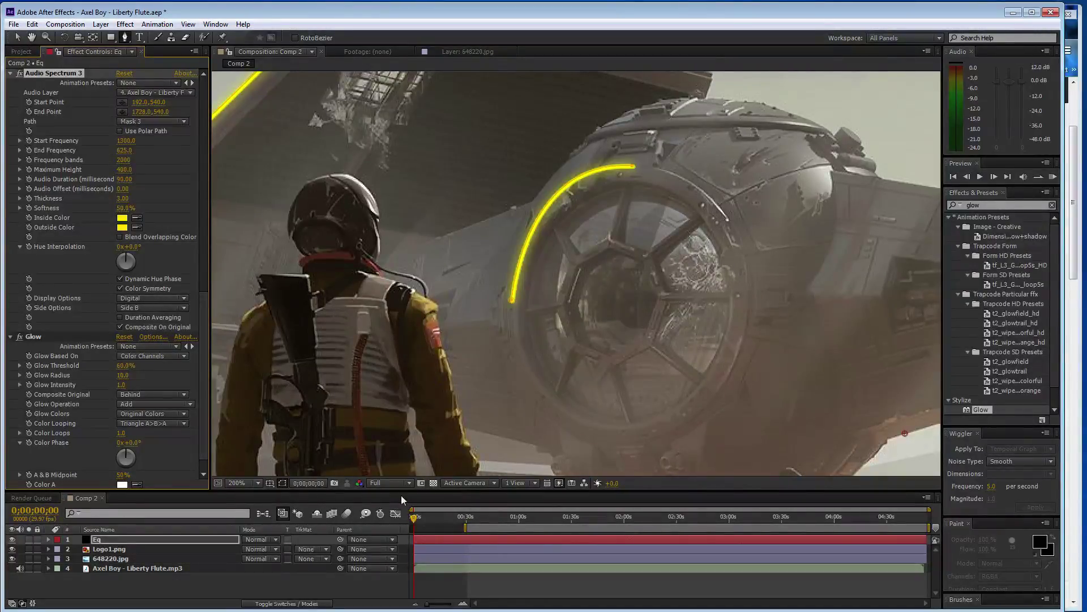
At 0;00;52;28, set the cockpit spectrum's start frequency to 300 and its end frequency to 10.
drag(416, 518, 508, 520)
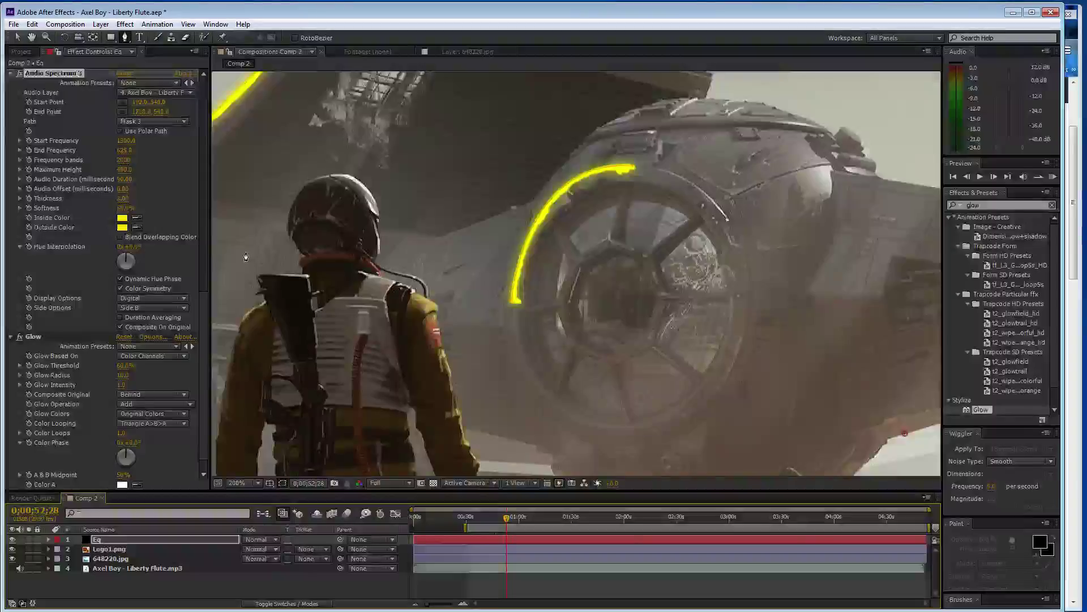
click(128, 141)
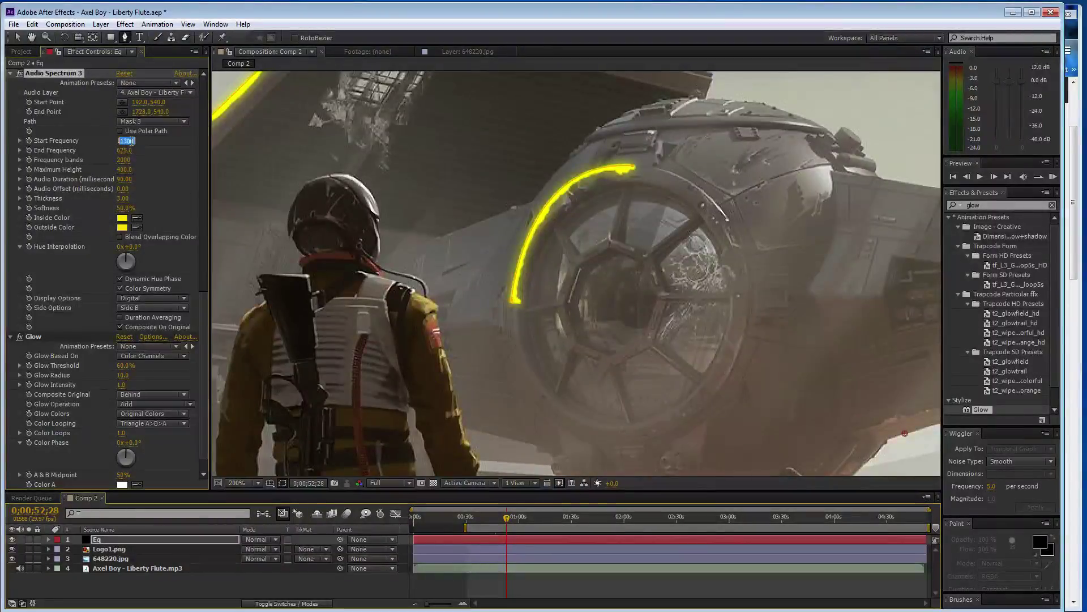
text(300)
key(Tab)
text(1)
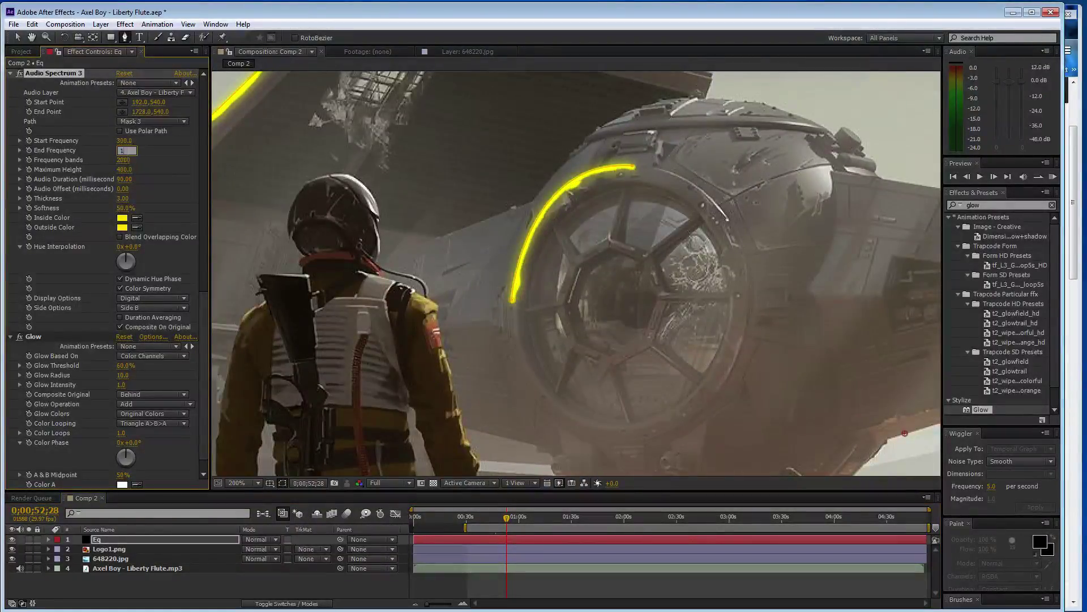
text(0)
key(Return)
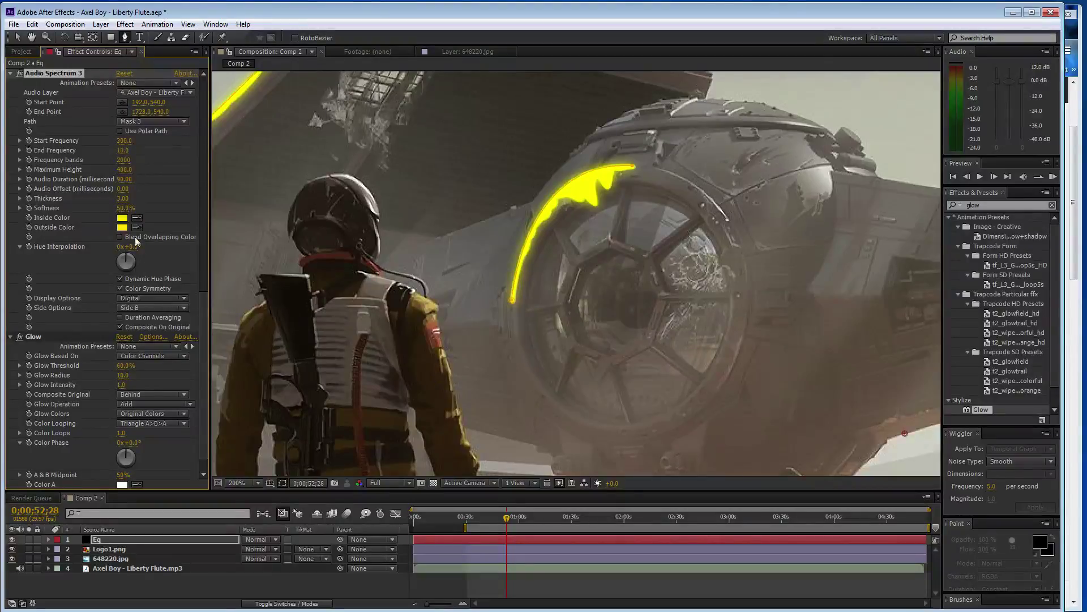
Display the cockpit spectrum on Side A and set its maximum height to 200.
click(147, 306)
click(153, 320)
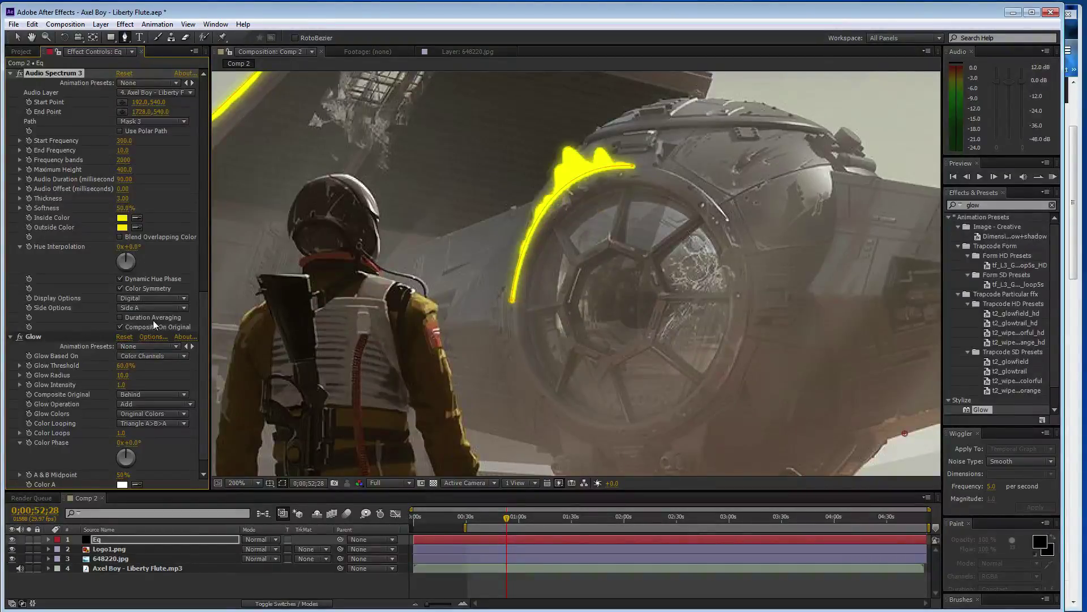
scroll(458, 404, down, 2)
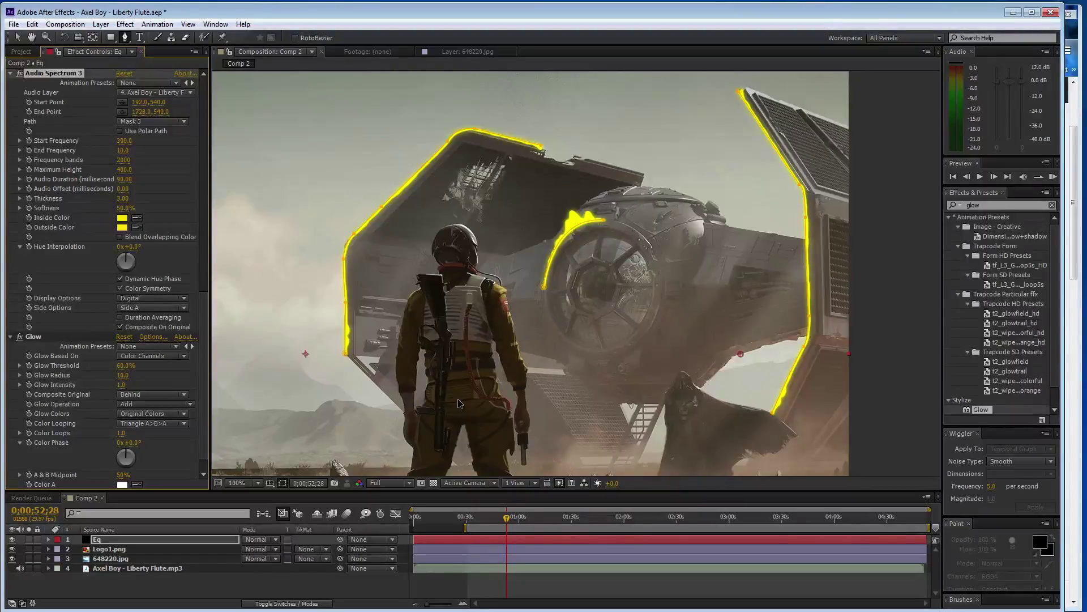
click(124, 169)
key(Return)
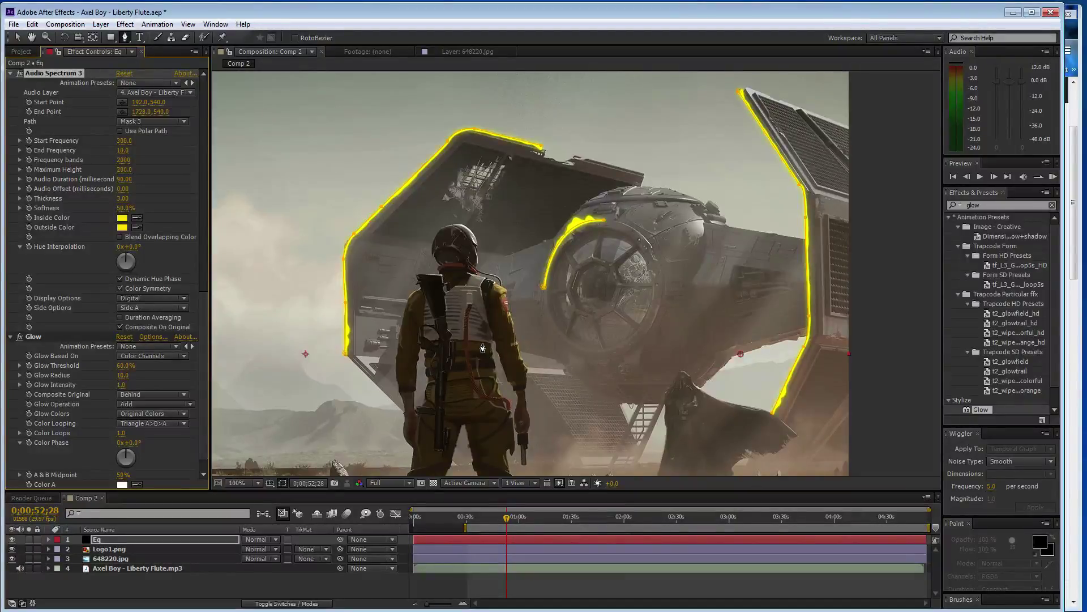
Preview the spectra, and reverse the cockpit spectrum's range with start frequency 10 and end frequency 300.
scroll(483, 348, down, 2)
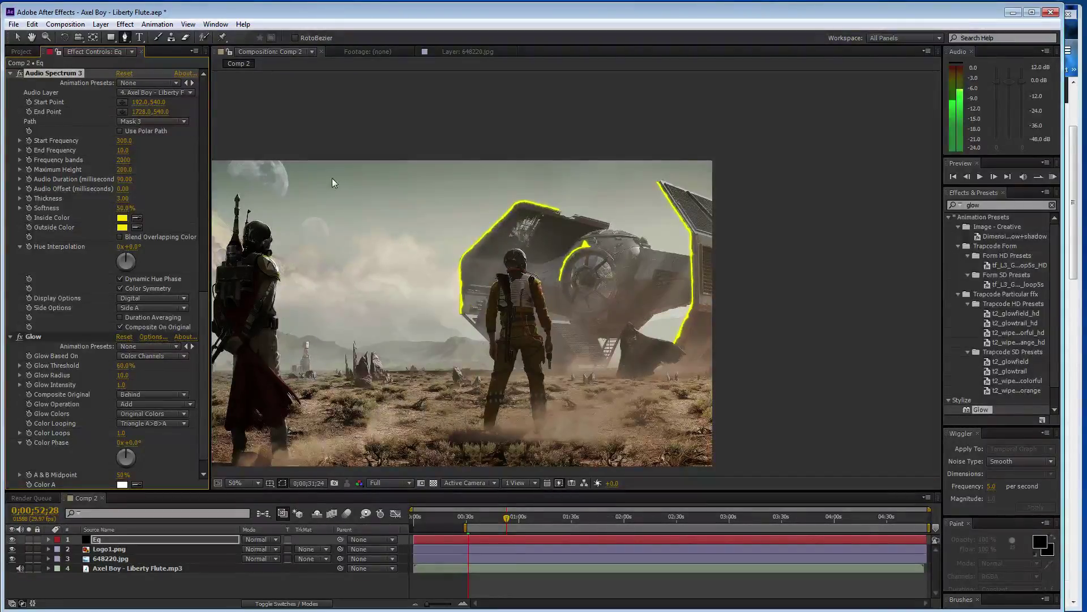
key(space)
click(123, 141)
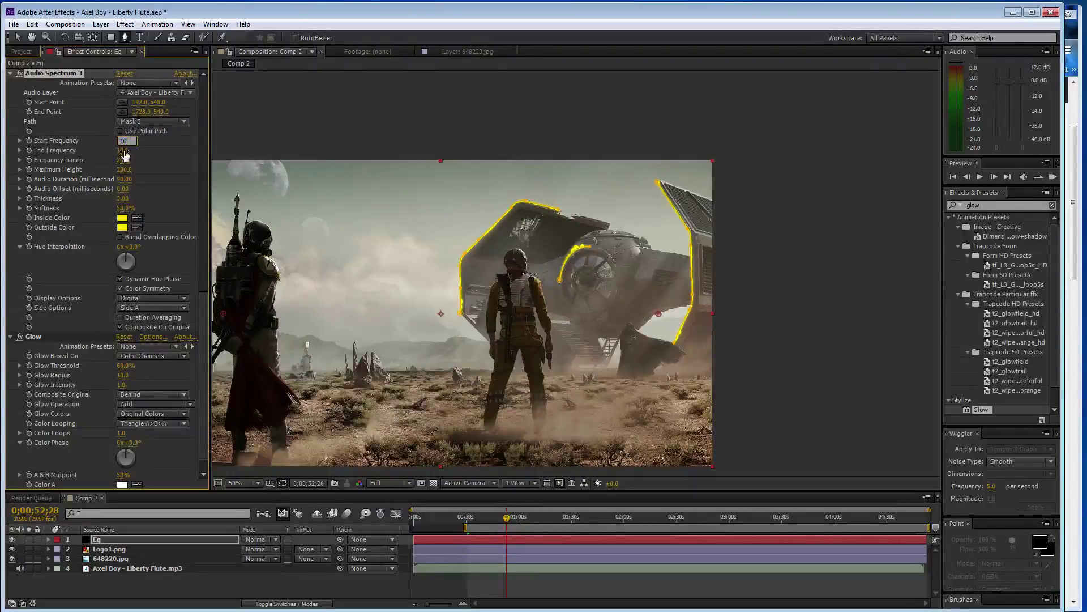
text(10)
key(Tab)
text(300)
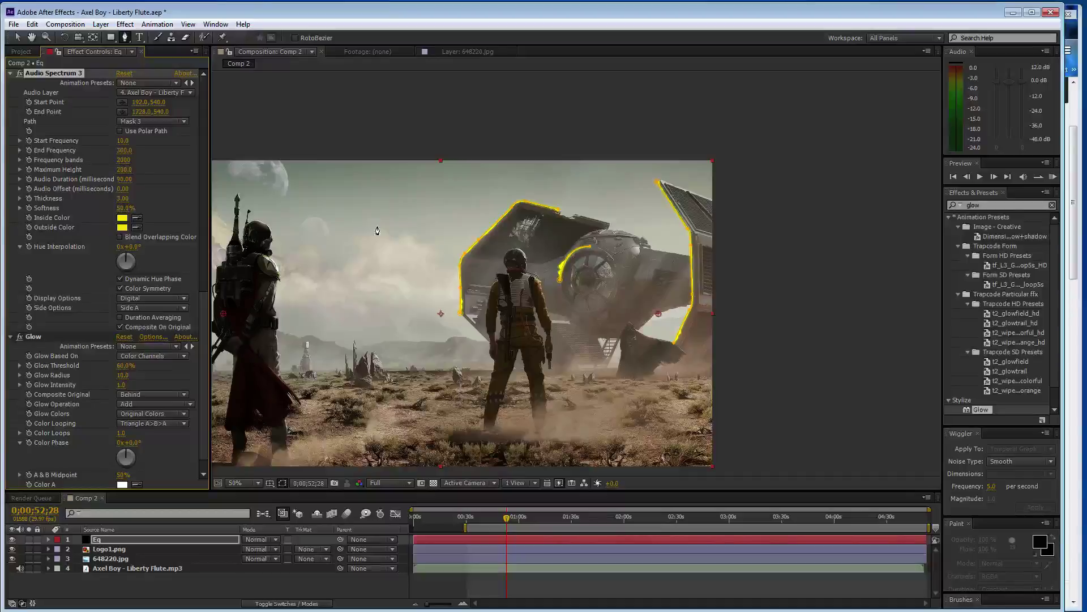
Preview the reversed cockpit spectrum, moving the work area's start to 0;00;52;28 to check that part of the track.
key(space)
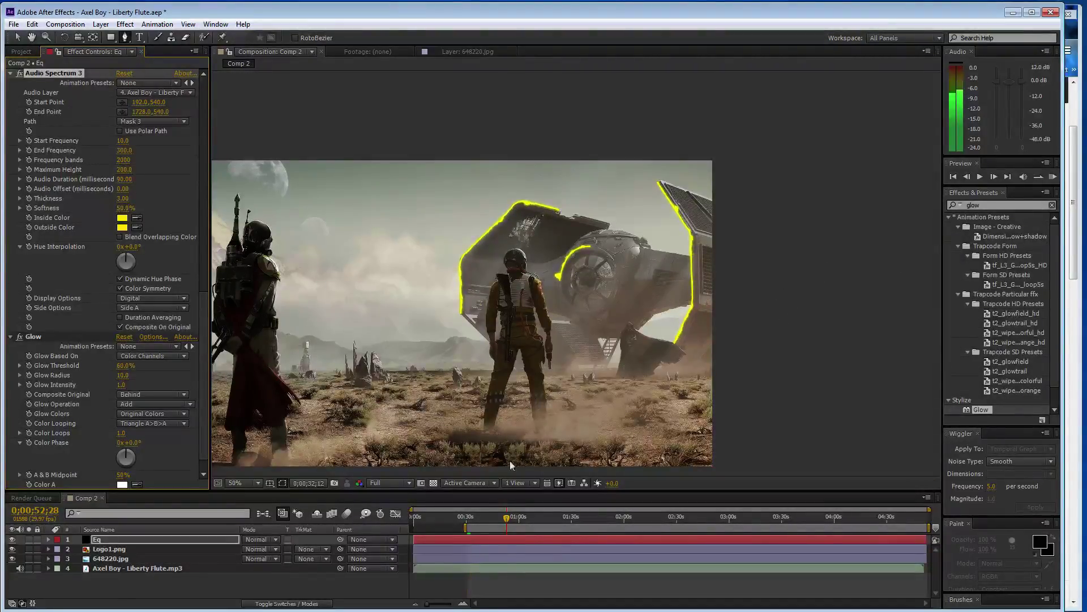
key(space)
drag(465, 527, 505, 527)
key(space)
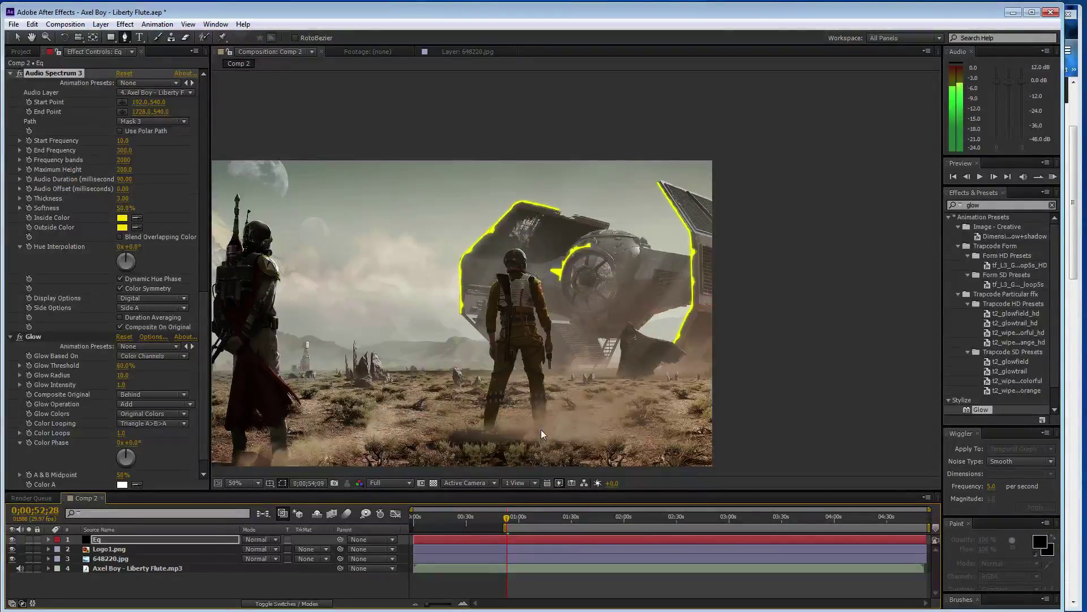
key(space)
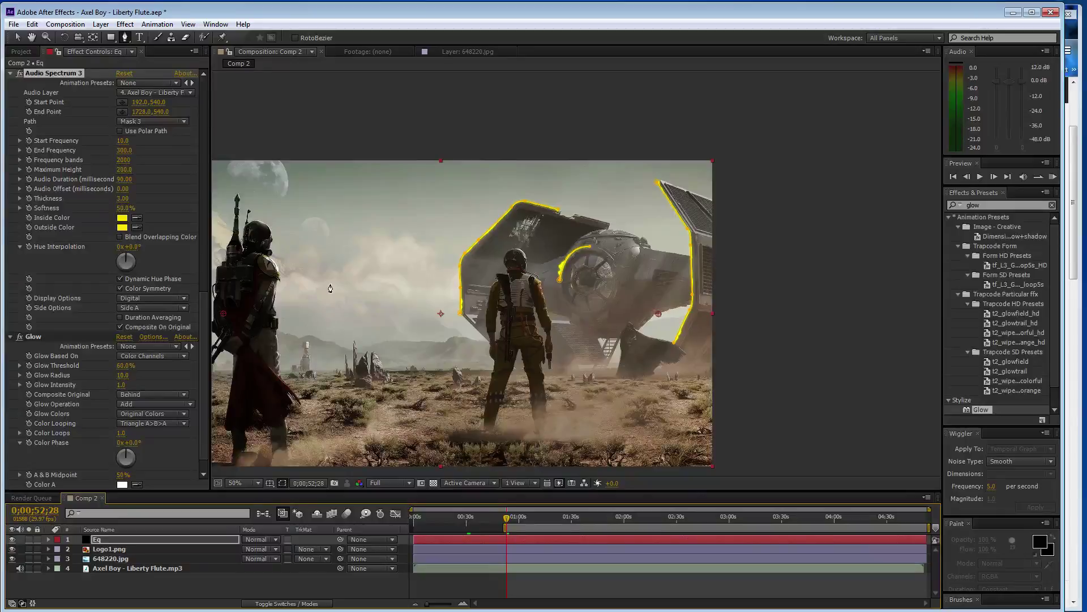
Set the cockpit spectrum's maximum height to 150.
click(124, 170)
text(150)
key(Return)
Zoom in on the cockpit rim and nudge the top end point of the left arc mask slightly upward.
scroll(590, 257, up, 1)
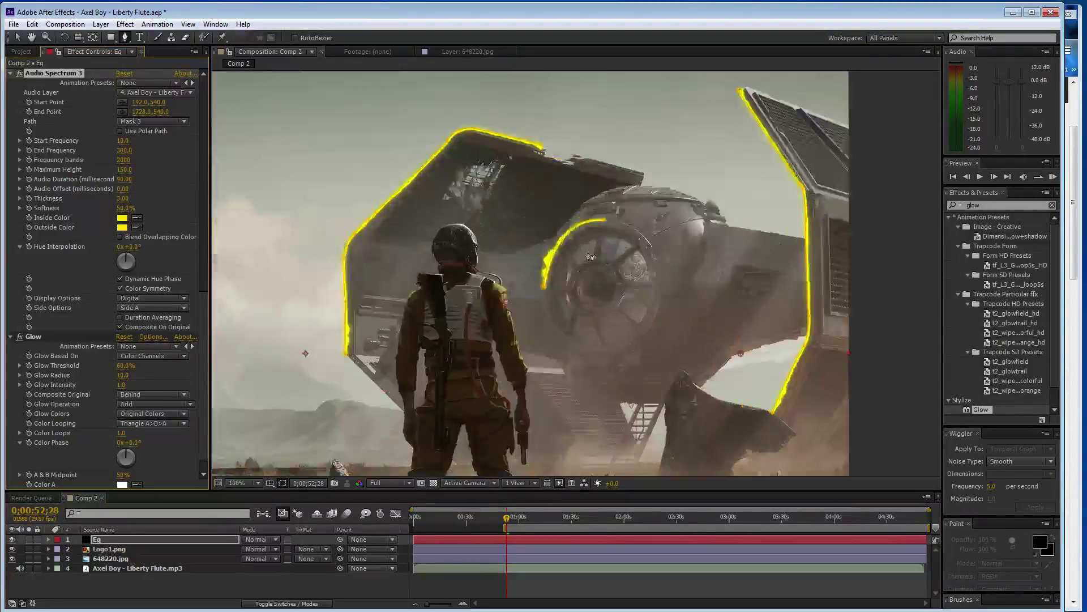
scroll(590, 257, up, 2)
scroll(717, 179, down, 1)
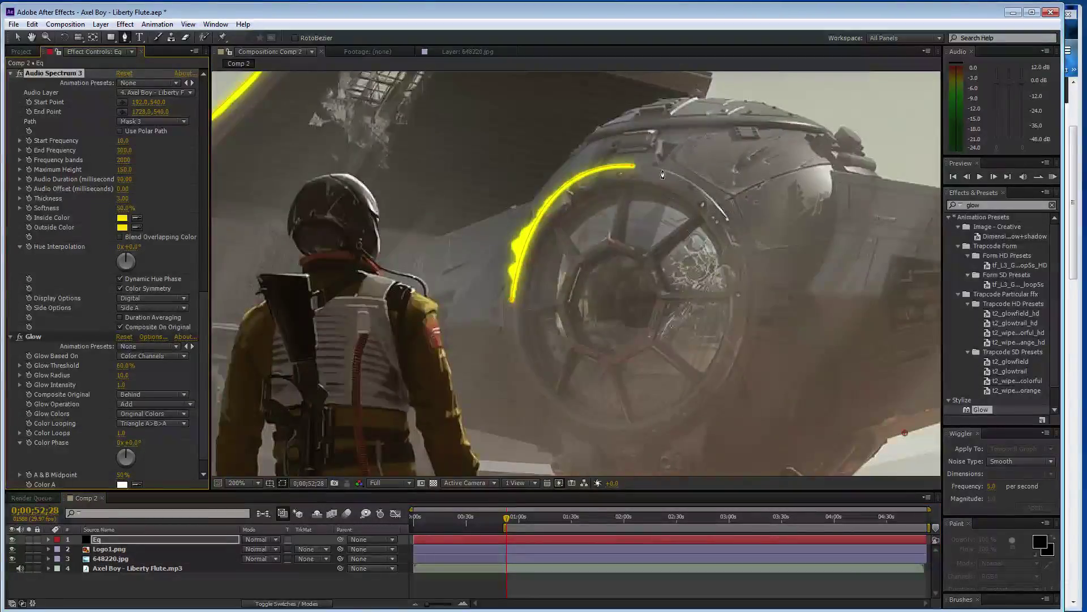
scroll(662, 175, up, 1)
key(space)
drag(700, 158, 587, 267)
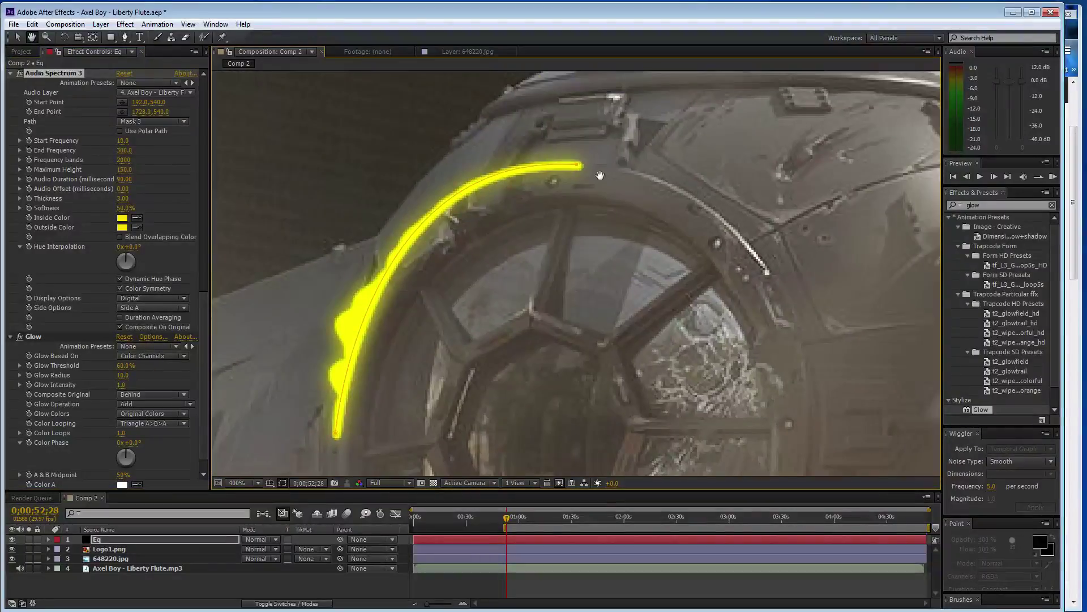
key(v)
drag(576, 165, 575, 165)
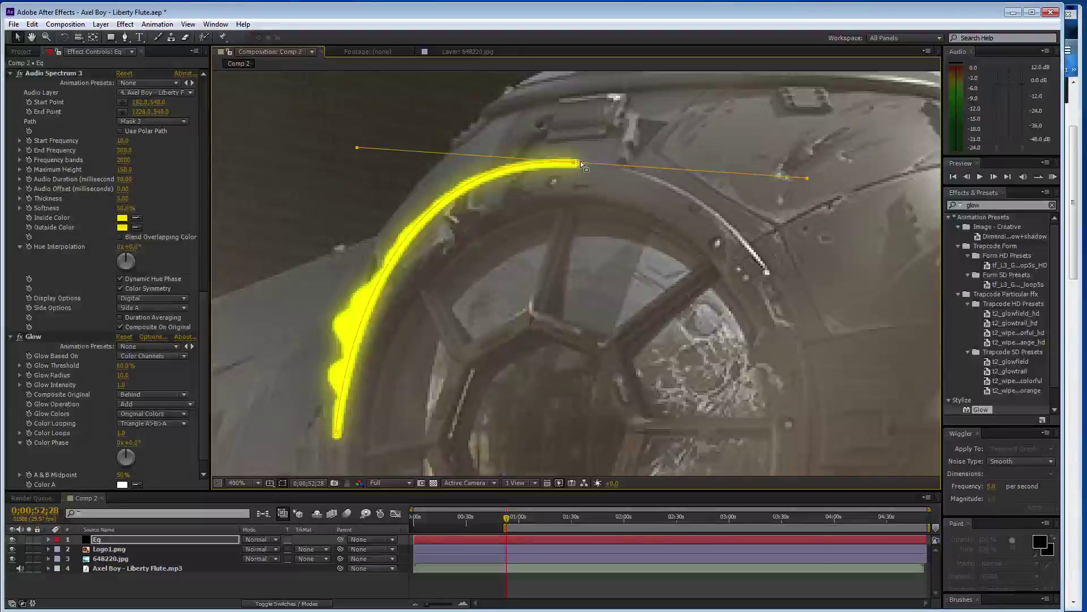
key(g)
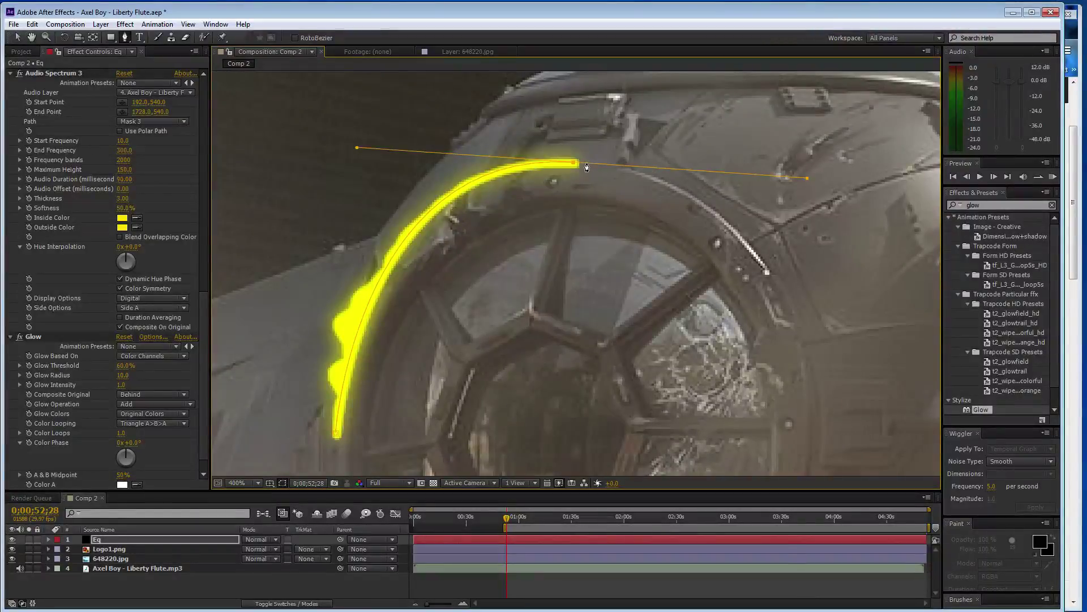
click(585, 162)
key(comma)
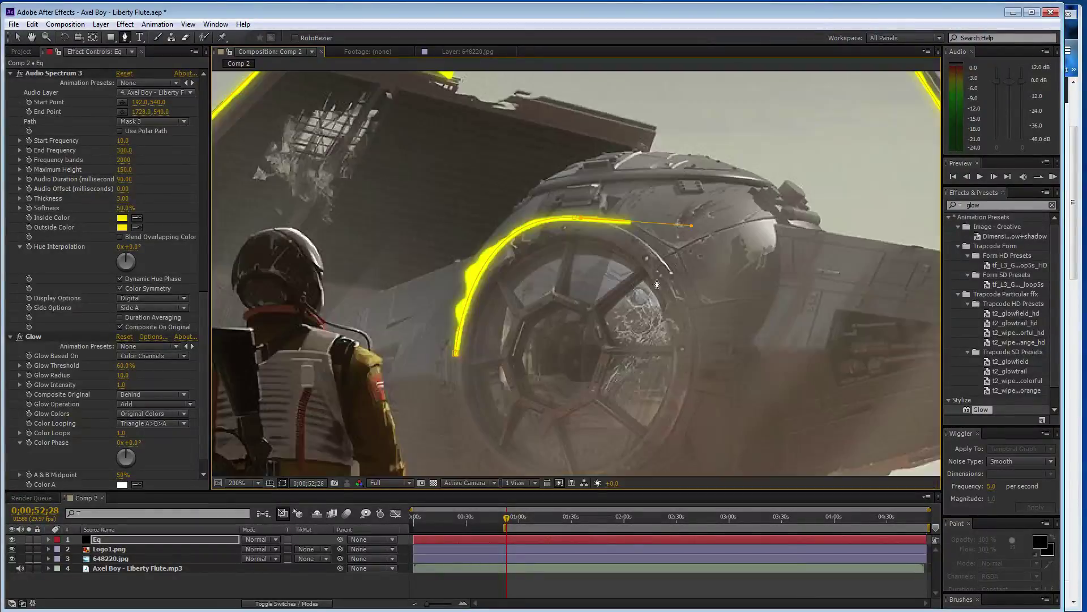
drag(693, 355, 698, 465)
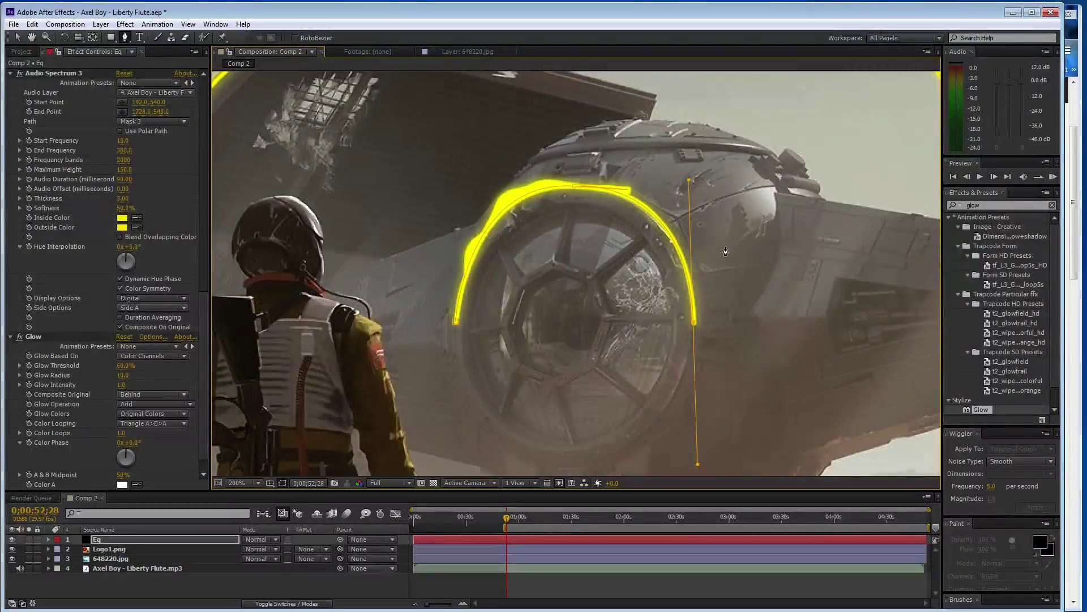
scroll(605, 195, up, 1)
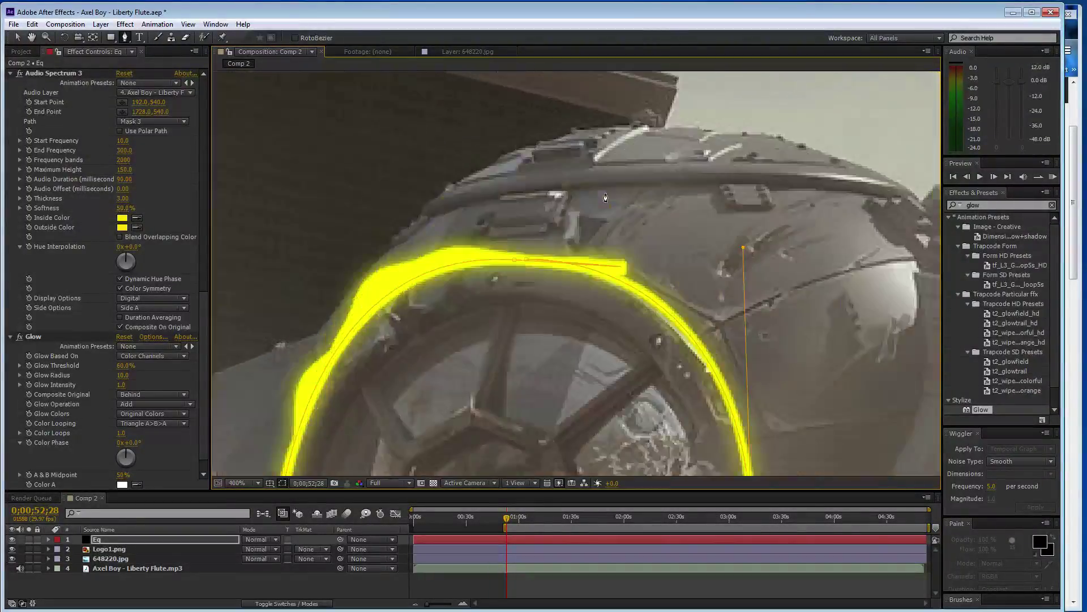
click(622, 266)
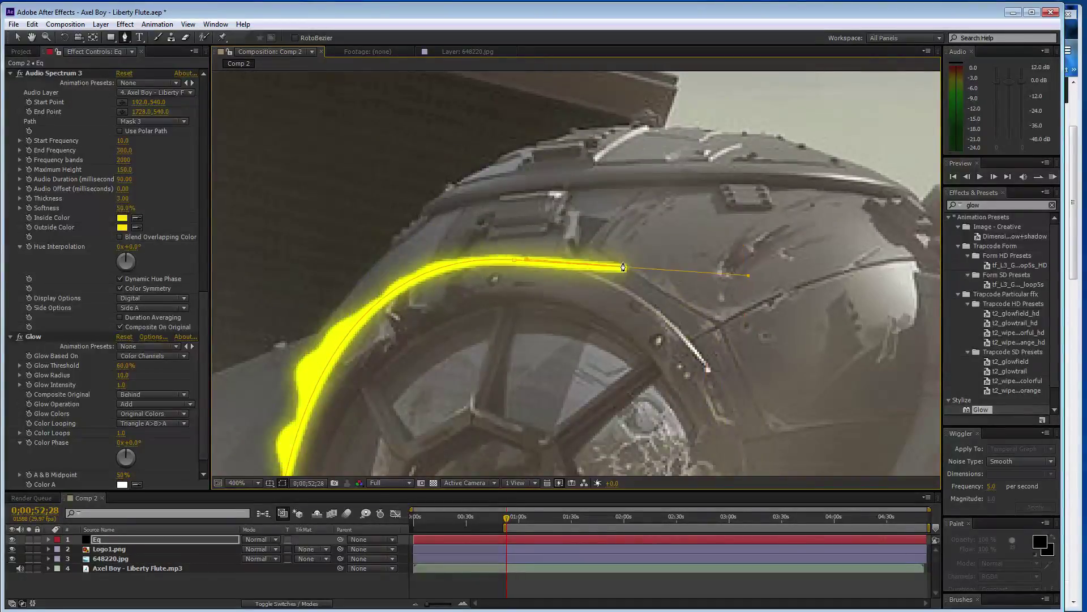
key(ctrl+z)
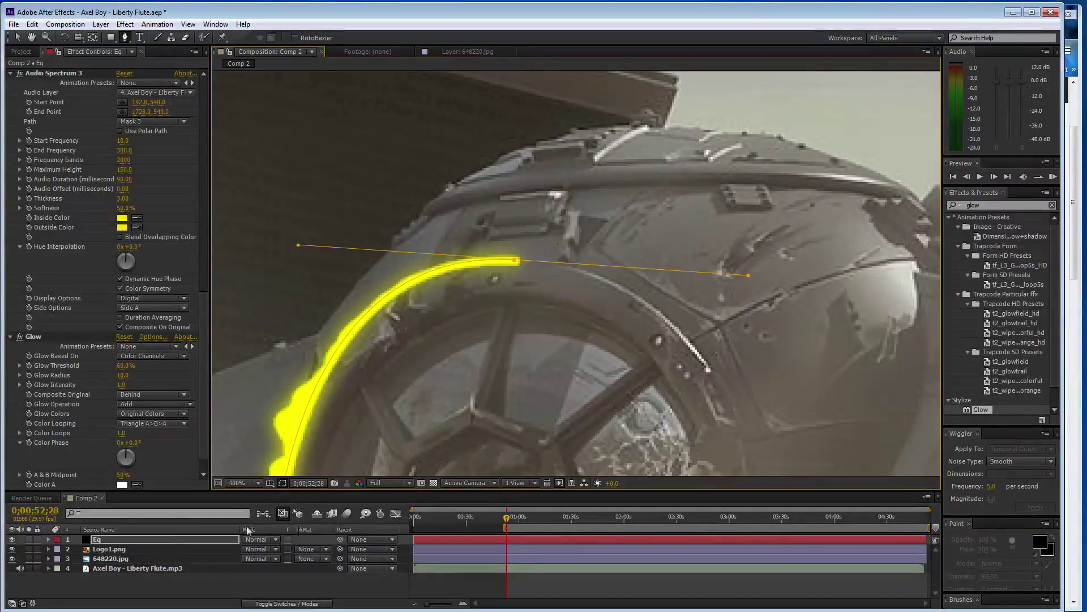
Draw a separate curved mask on the Eq layer from the cockpit window's top along its upper-right rim.
click(172, 539)
click(531, 261)
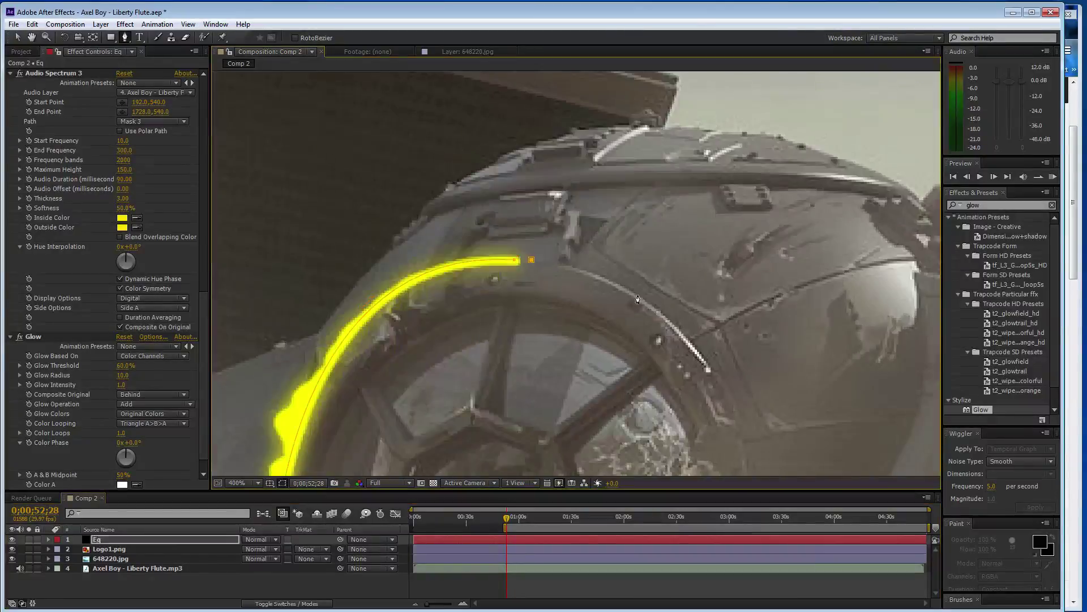
key(comma)
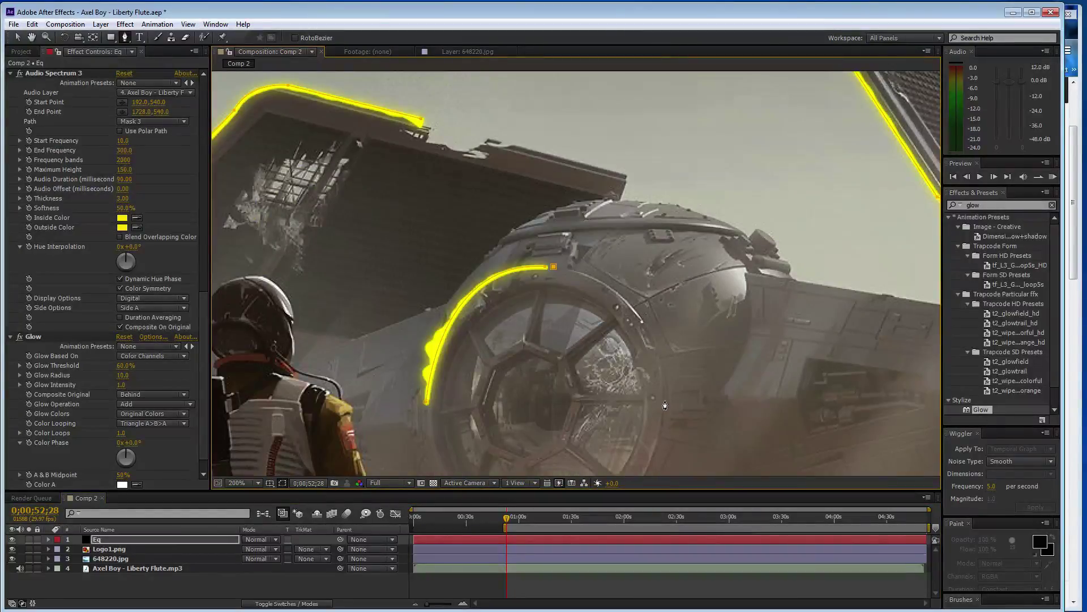
drag(665, 404, 670, 462)
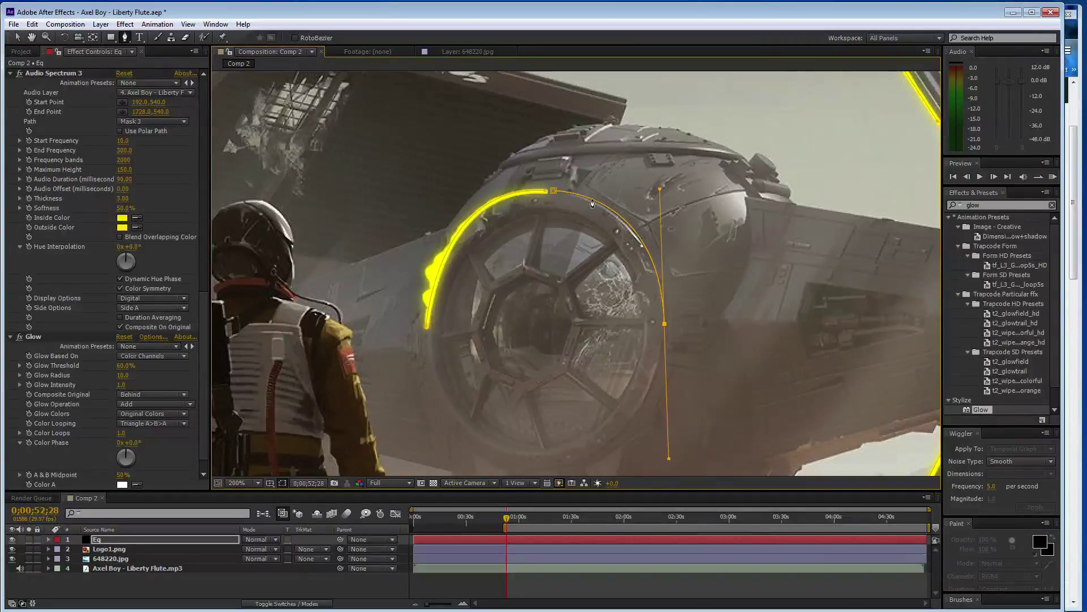
Duplicate the Audio Spectrum 3 effect and set the copy's path to Mask 4.
click(69, 74)
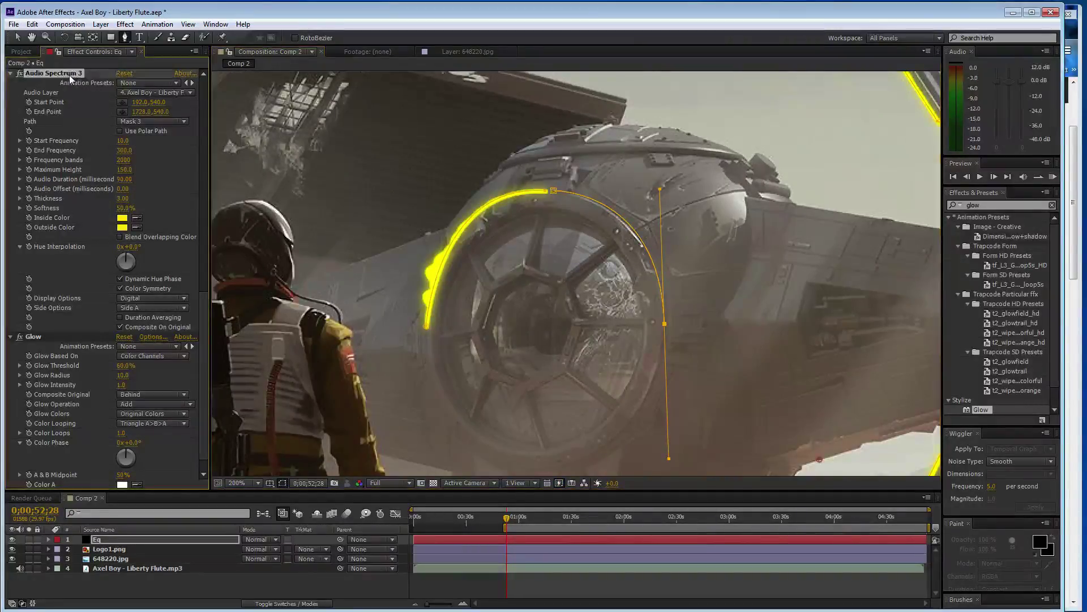
key(ctrl+d)
click(155, 122)
click(169, 188)
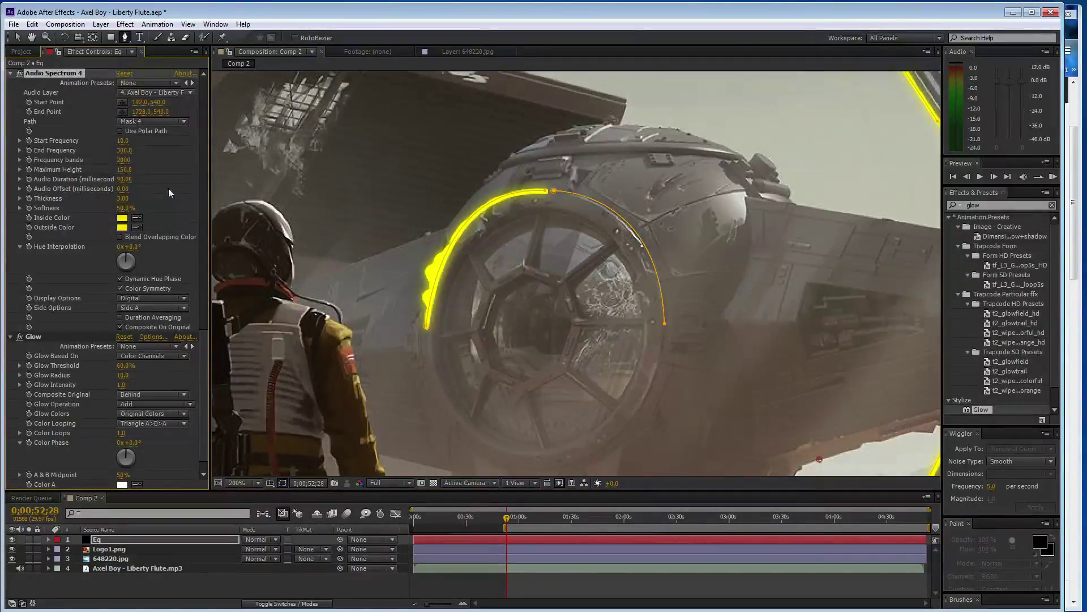
Set the Audio Spectrum 4 start frequency to 300 and its end frequency to 10.
click(123, 141)
click(124, 150)
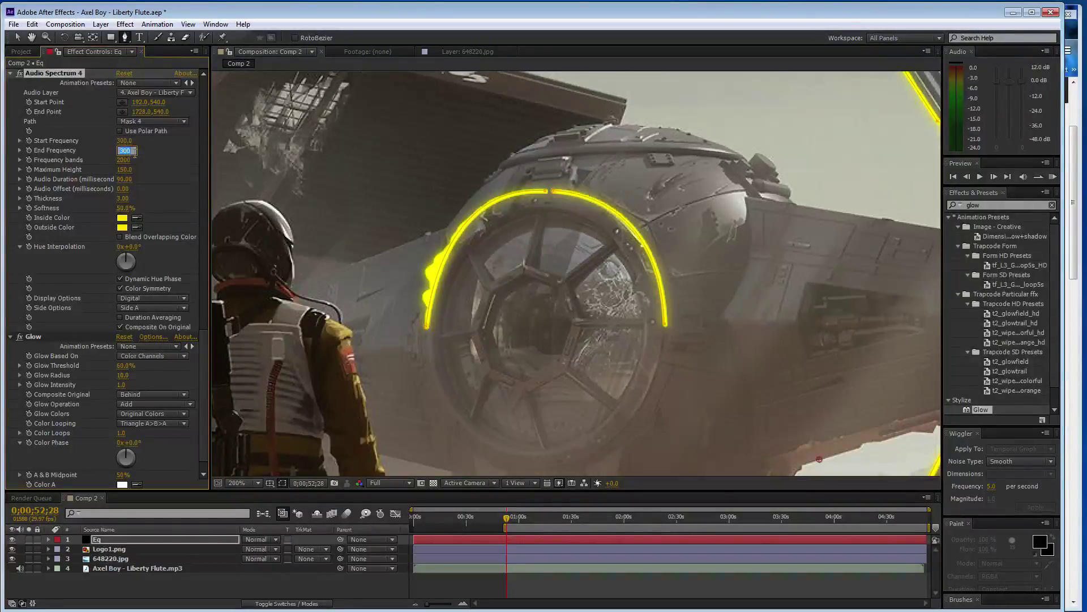
text(10)
key(Return)
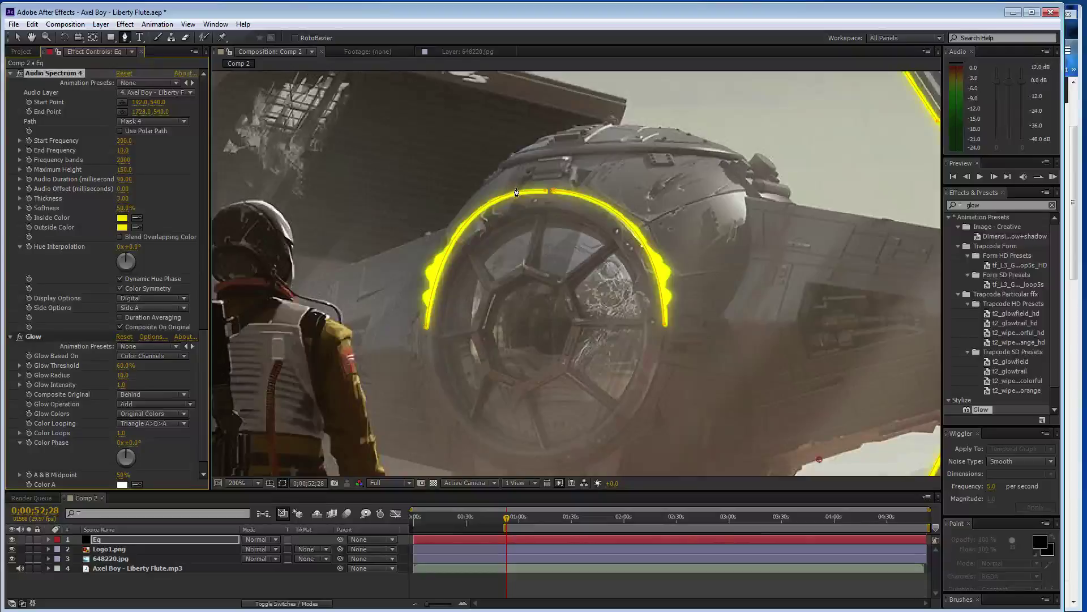
Move the right cockpit arc mask's top point onto the left arc's end to close the gap, and save the project.
scroll(515, 189, up, 3)
key(h)
drag(481, 140, 505, 306)
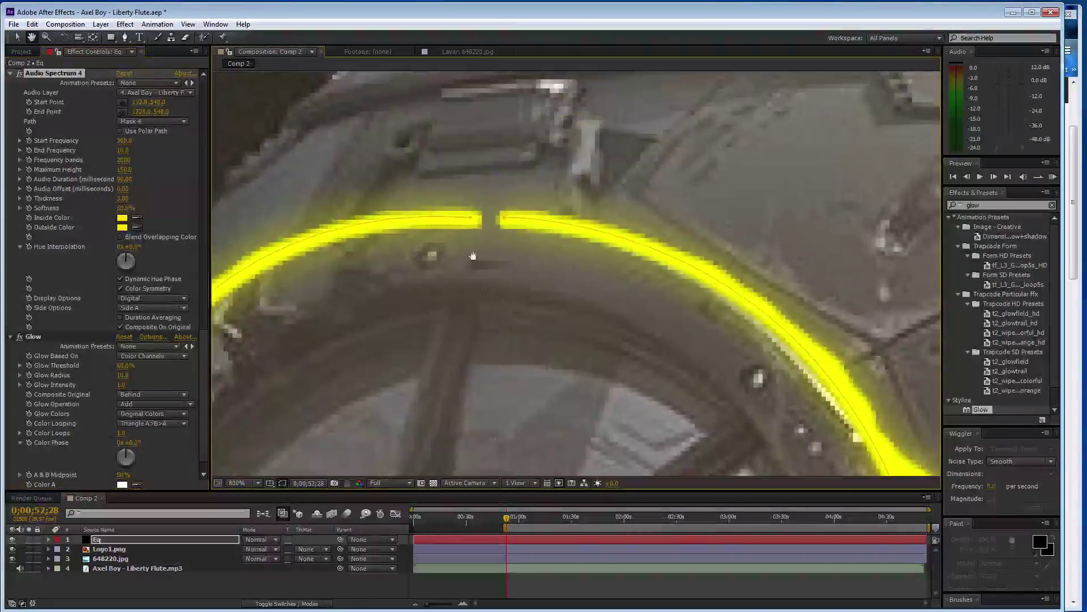
scroll(471, 224, up, 1)
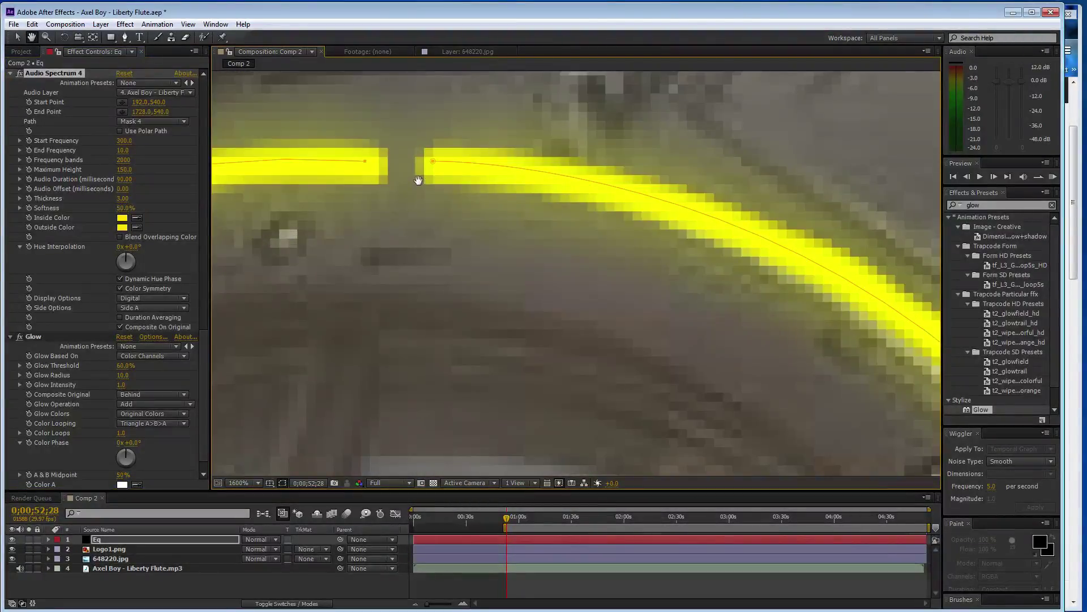
key(v)
drag(433, 162, 369, 163)
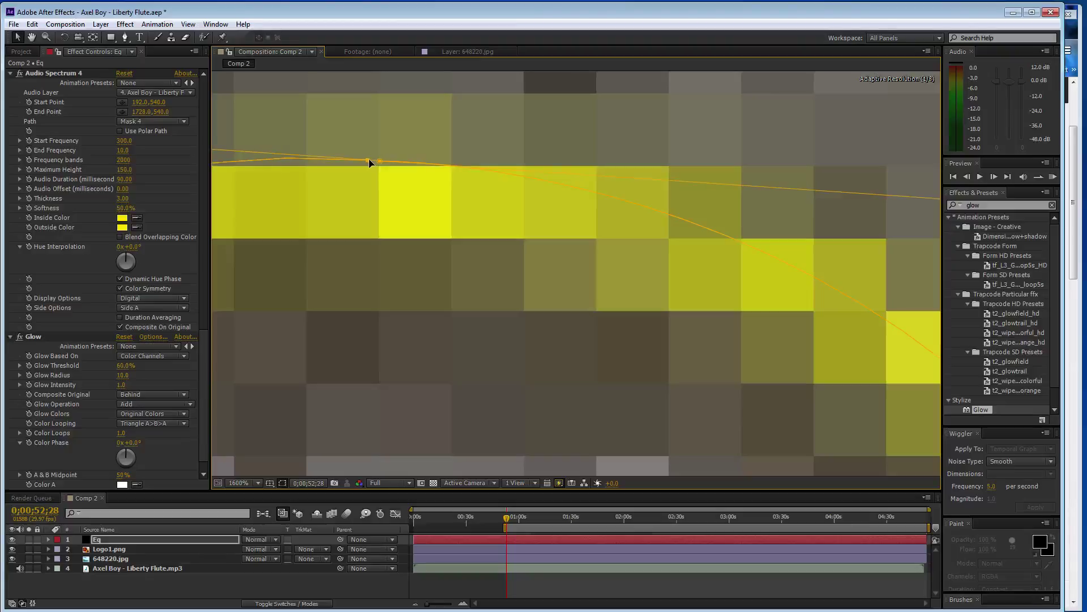
scroll(474, 179, down, 9)
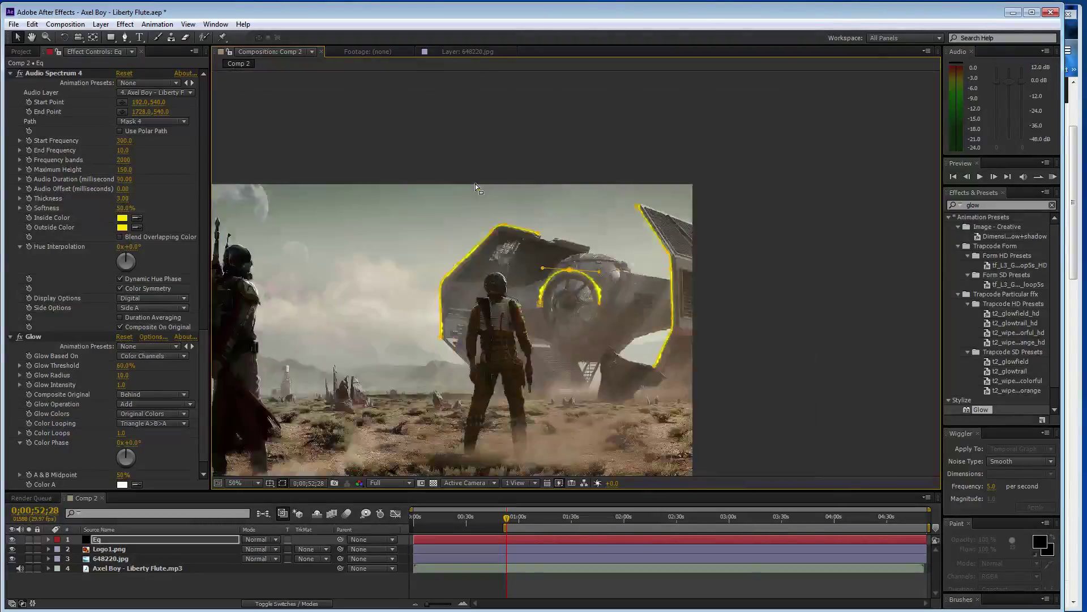
key(ctrl+s)
Preview the composition with audio to examine how the wing and cockpit spectra react to the music.
scroll(545, 281, up, 1)
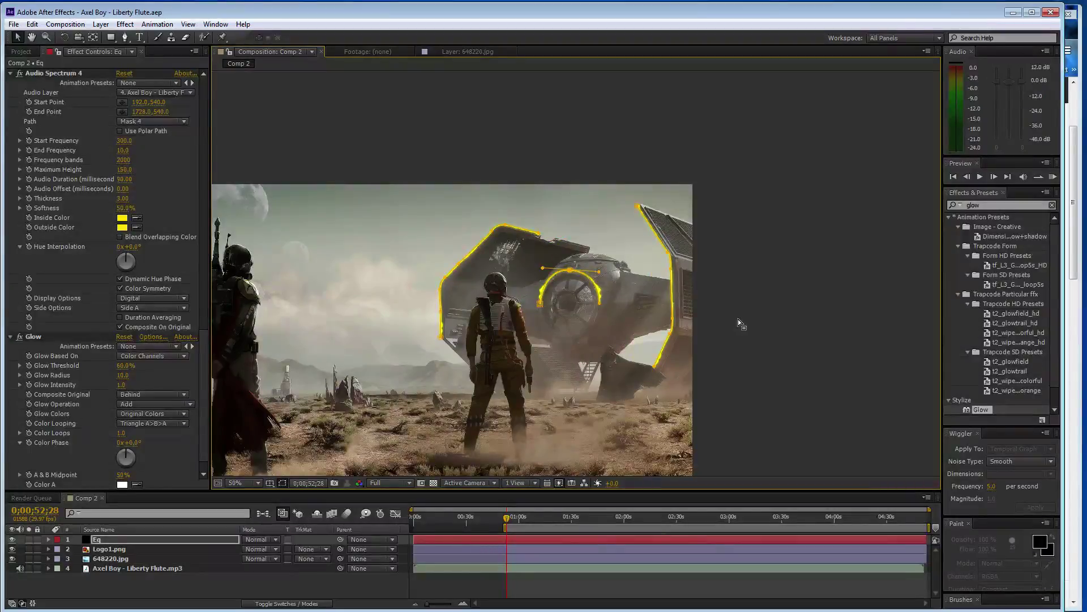
key(KP_0)
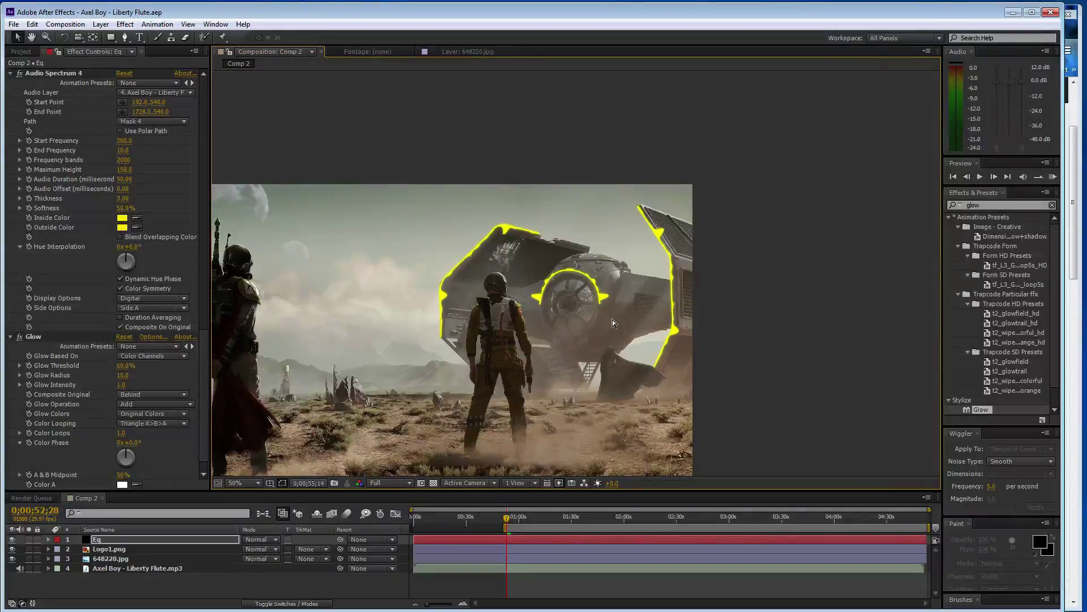
scroll(587, 322, up, 1)
scroll(591, 323, down, 1)
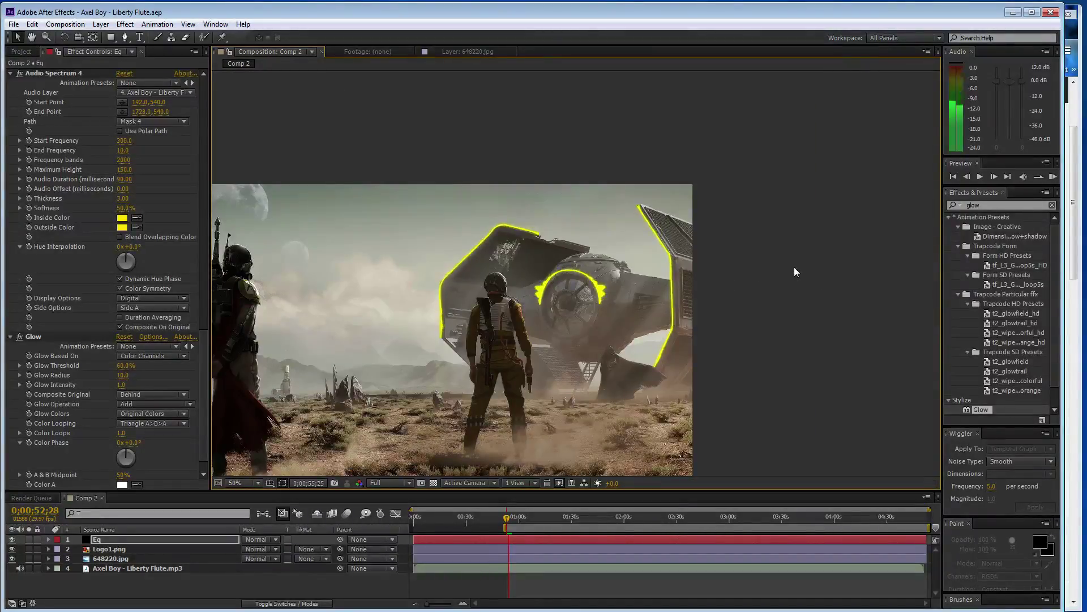
key(space)
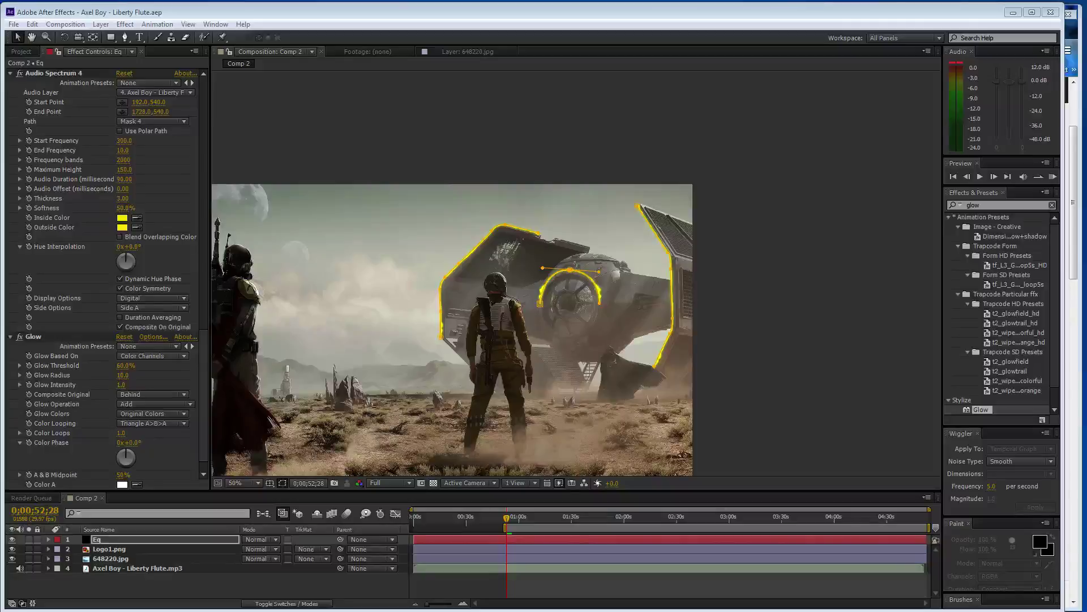
click(773, 311)
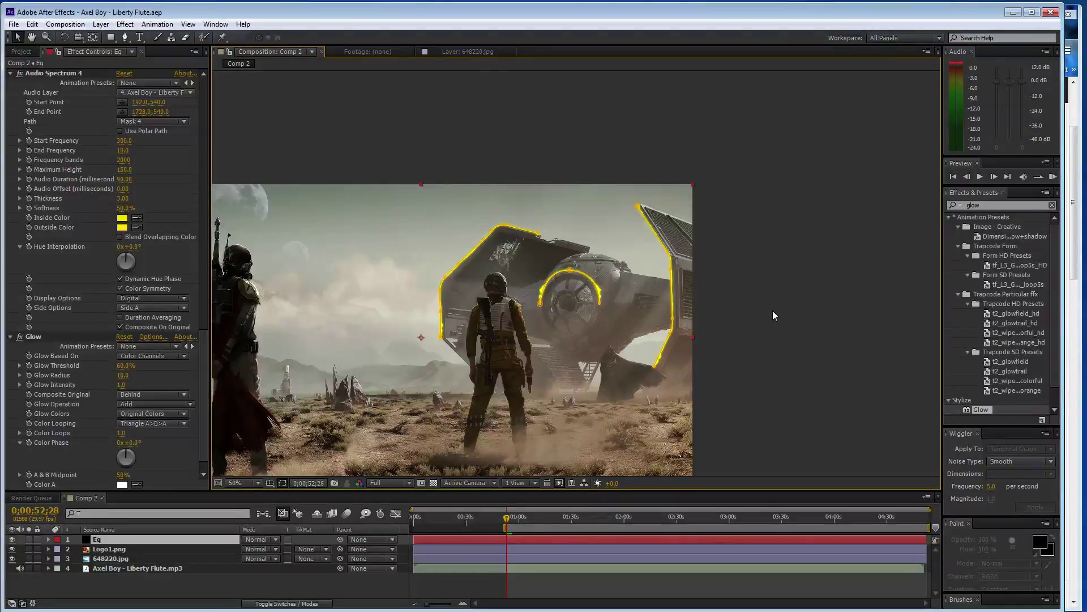
key(space)
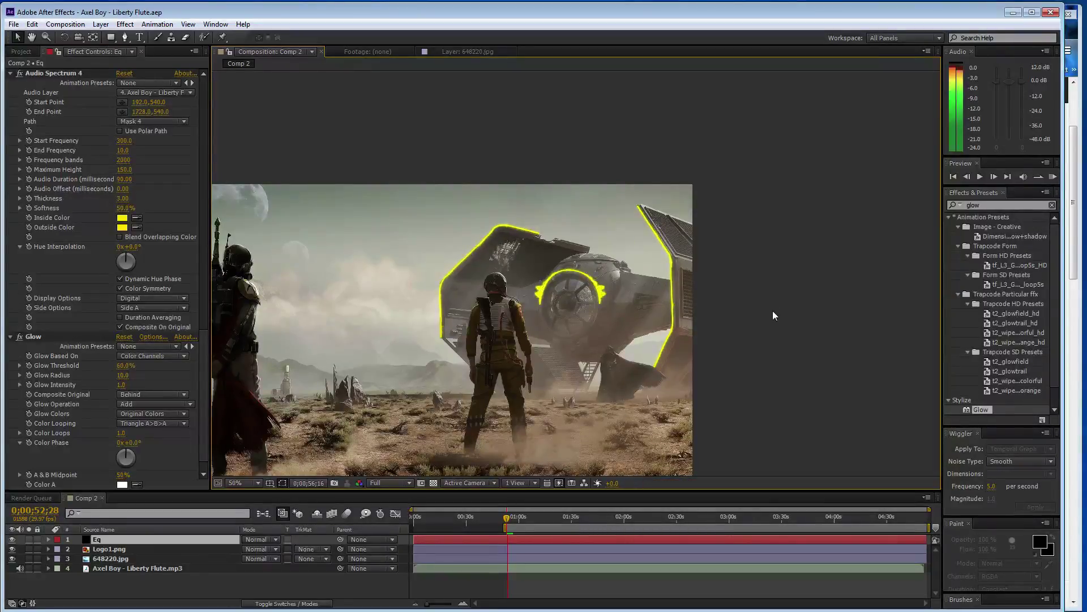
key(space)
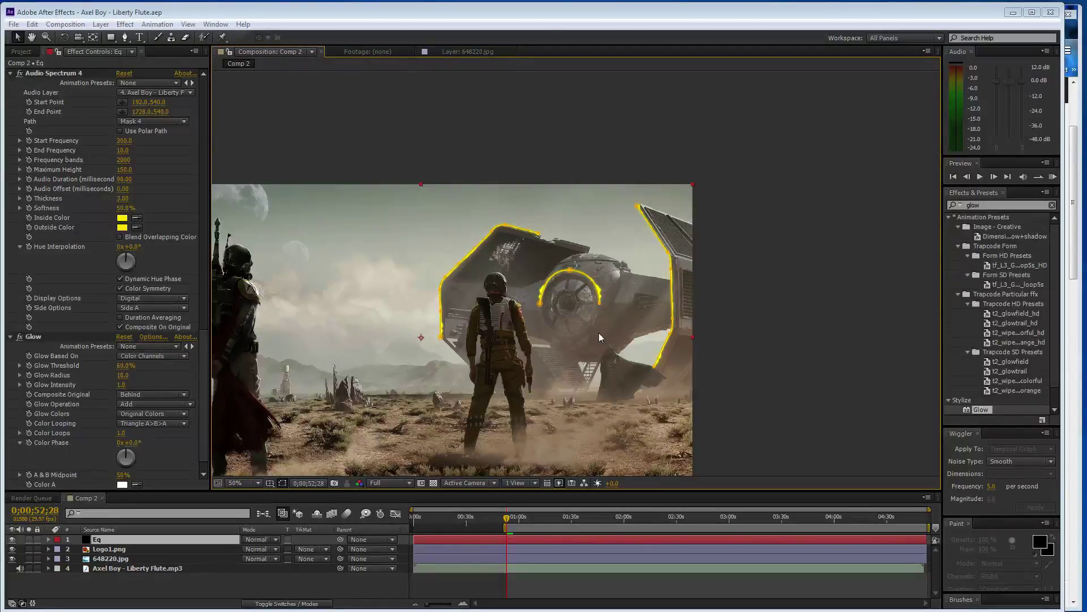
key(space)
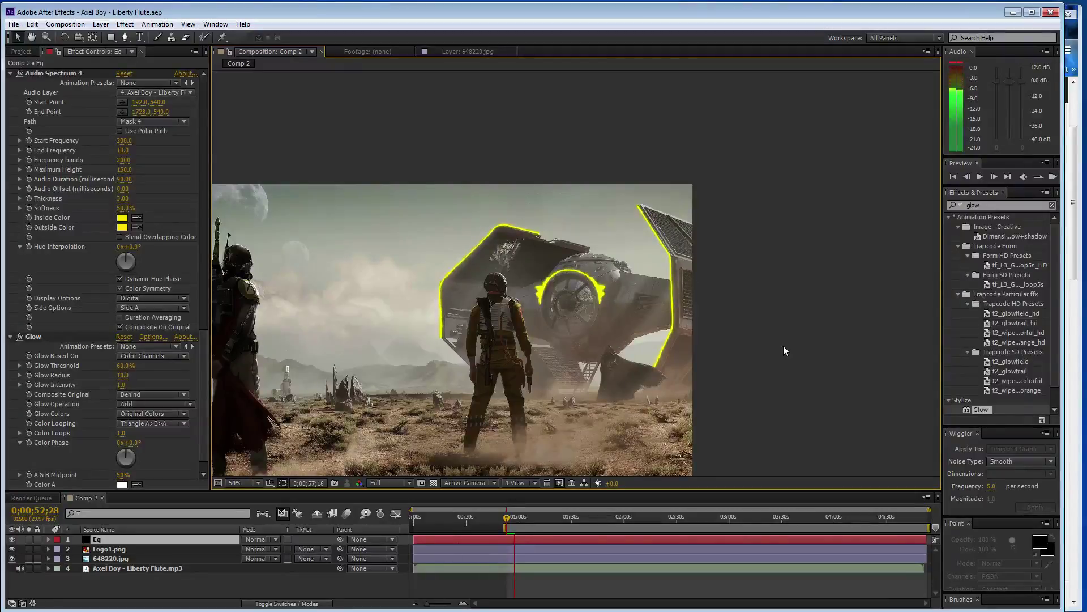
key(space)
key(space)
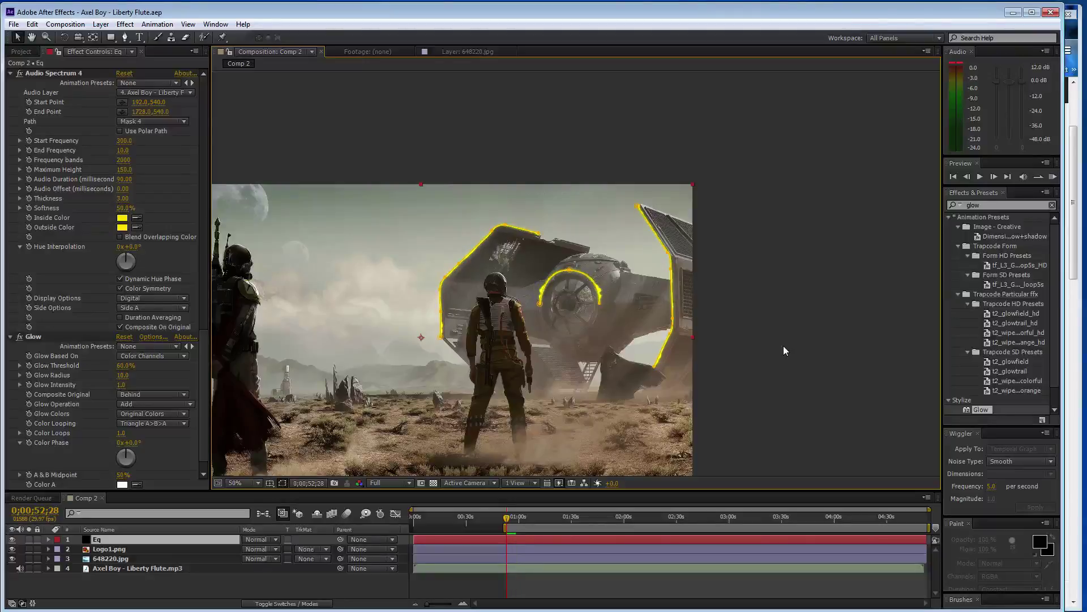
click(783, 346)
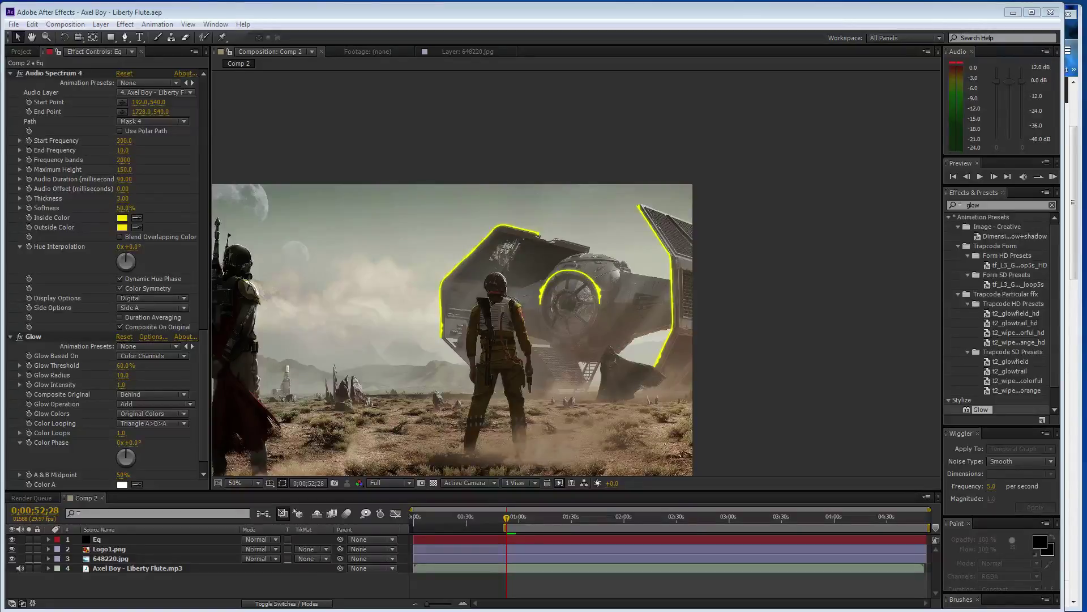
click(926, 365)
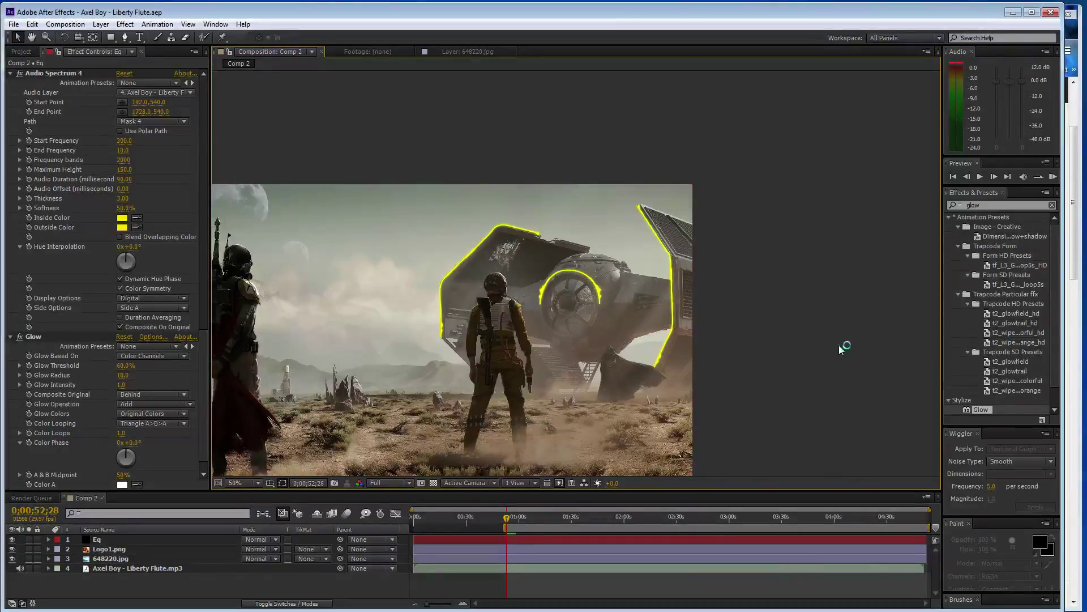
Create a white 1920 × 1080 px solid layer named particles.
key(h)
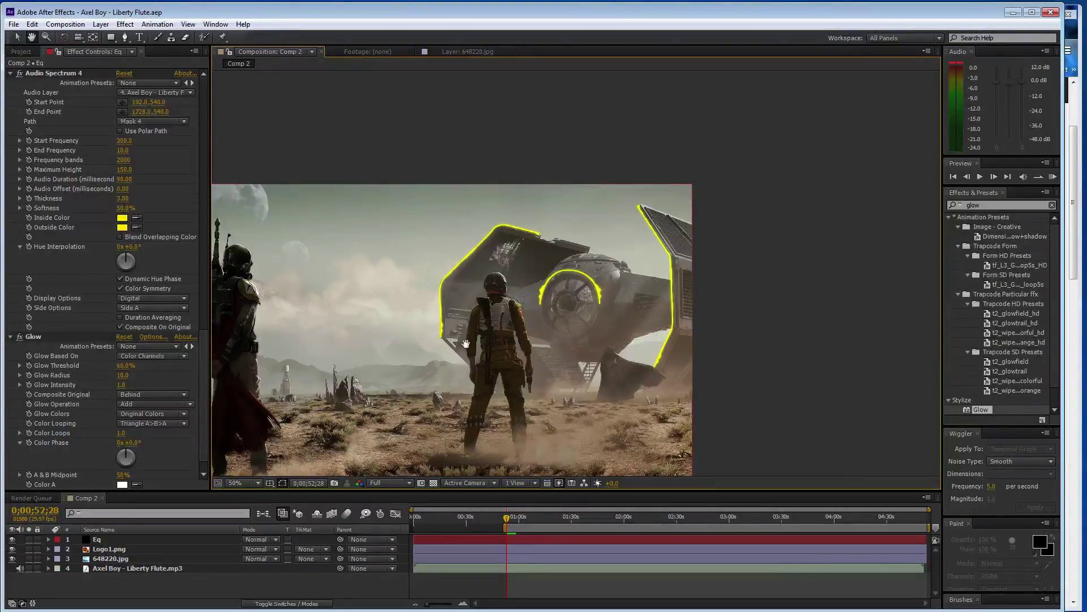
drag(448, 335, 587, 285)
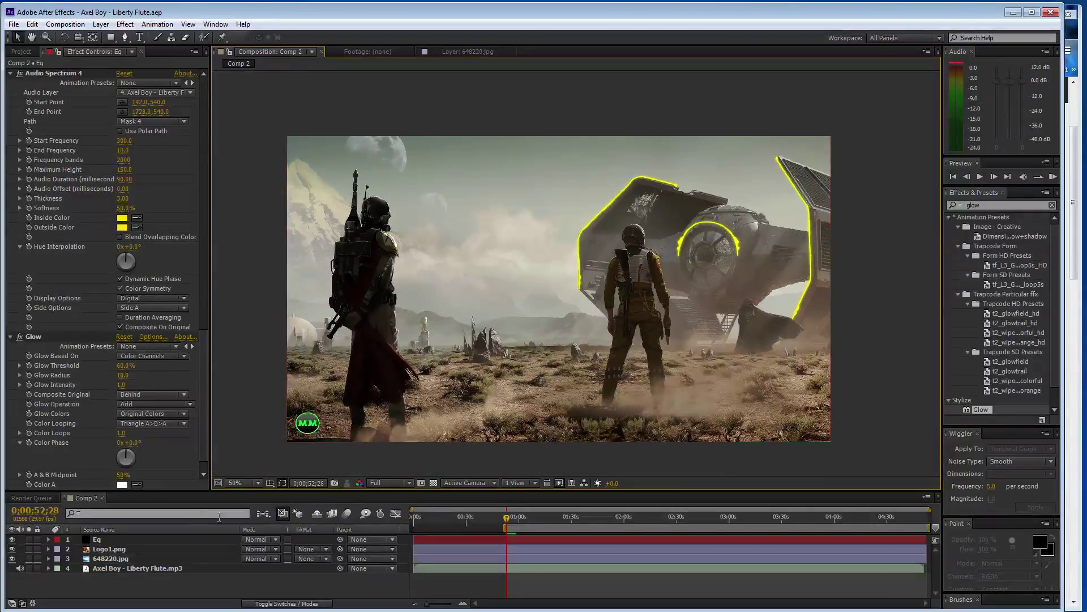
key(ctrl+y)
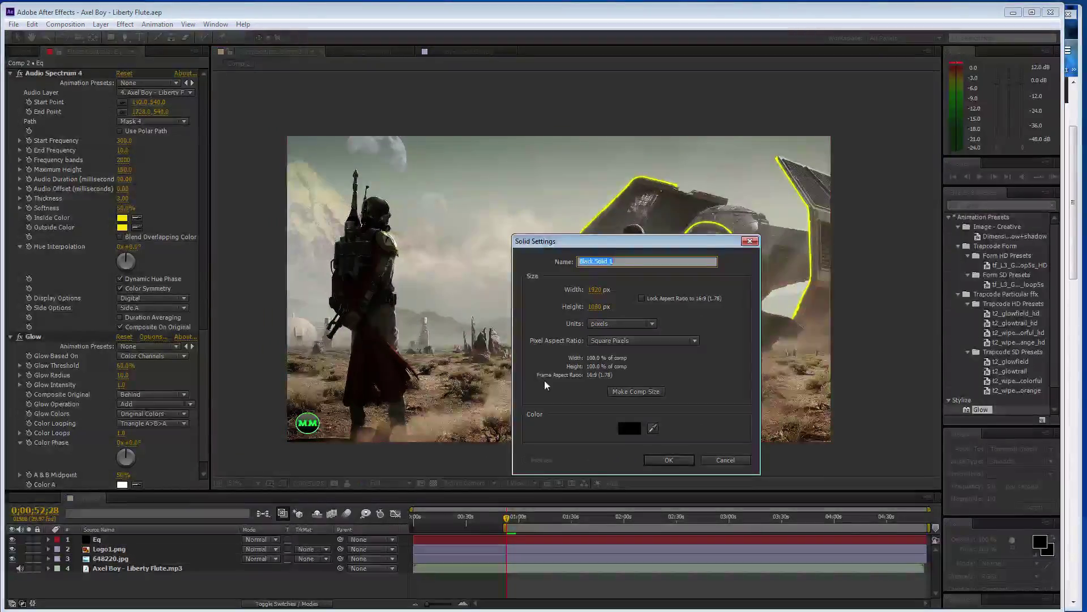
click(627, 428)
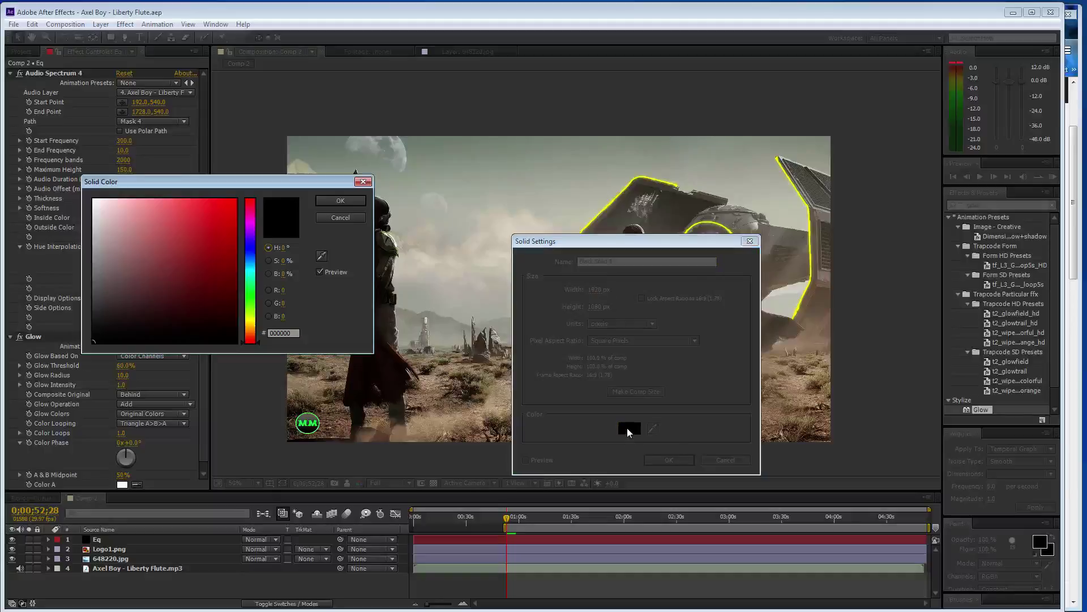
click(191, 262)
drag(190, 262, 91, 195)
click(340, 201)
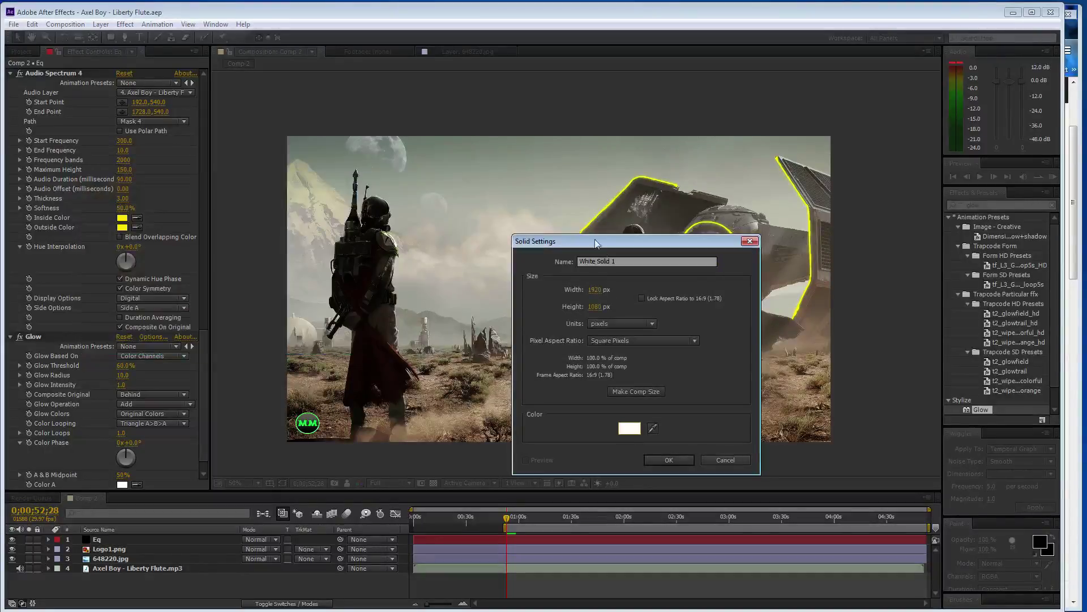
drag(638, 265, 512, 245)
key(BackSpace)
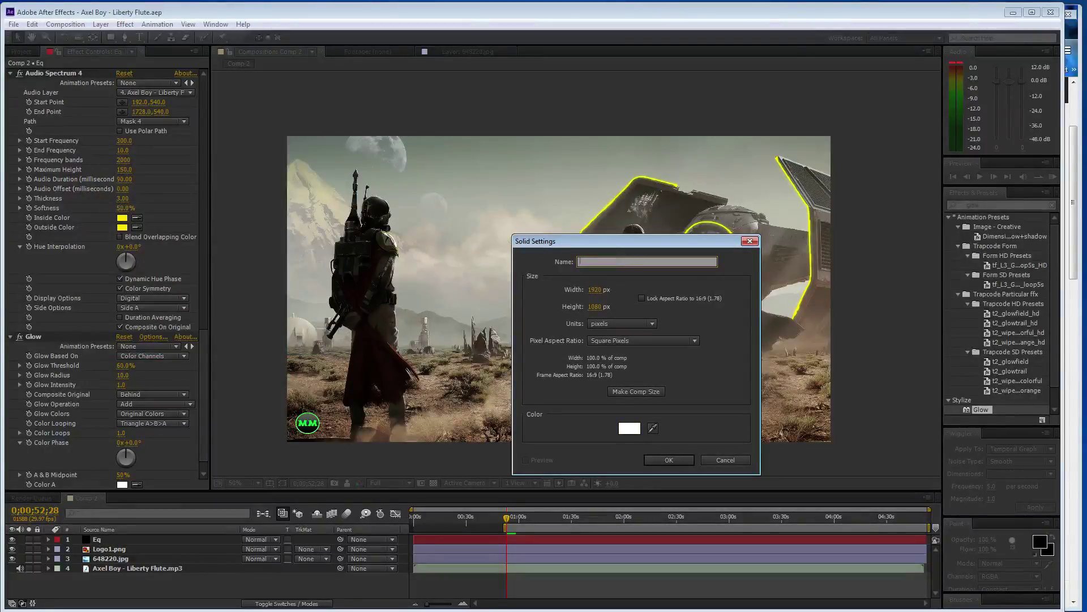
text(particles)
key(Return)
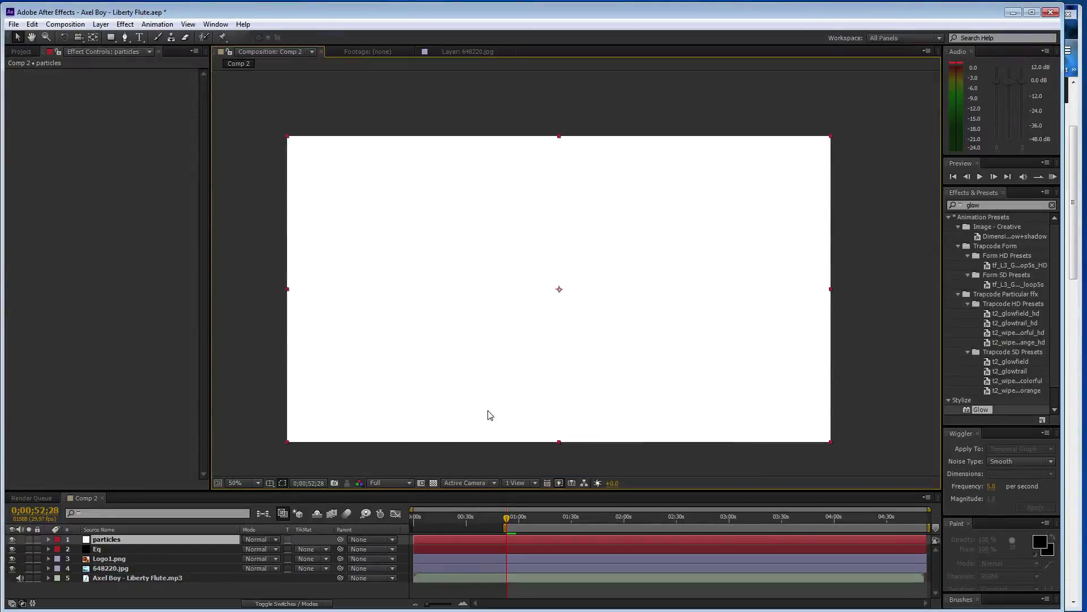
Reveal the audio layer's waveform and position the playhead at 0;00;47;29, where the music's loud section begins.
click(48, 578)
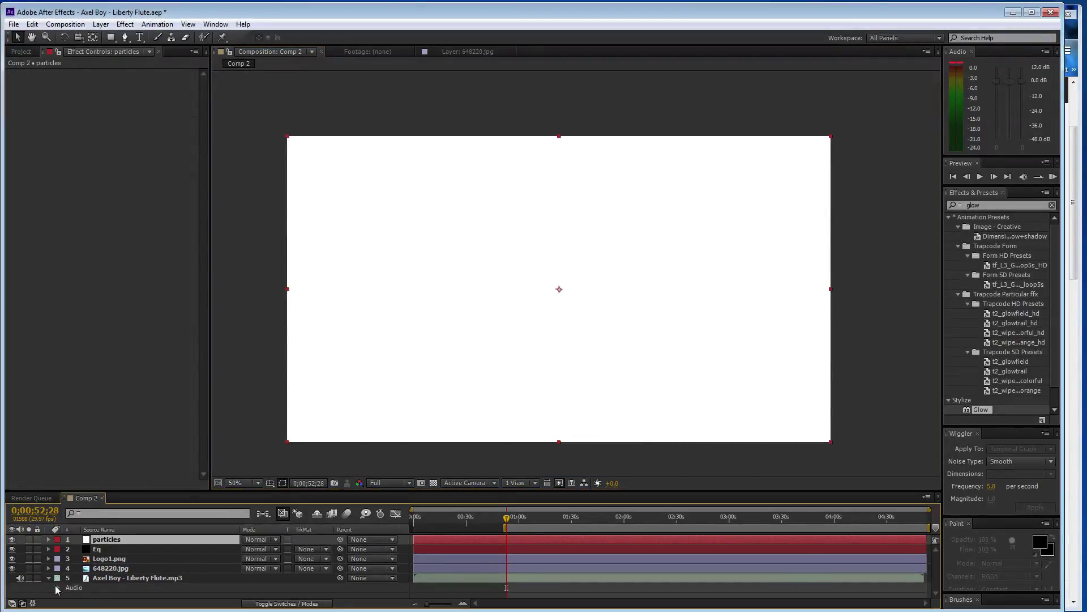
click(59, 588)
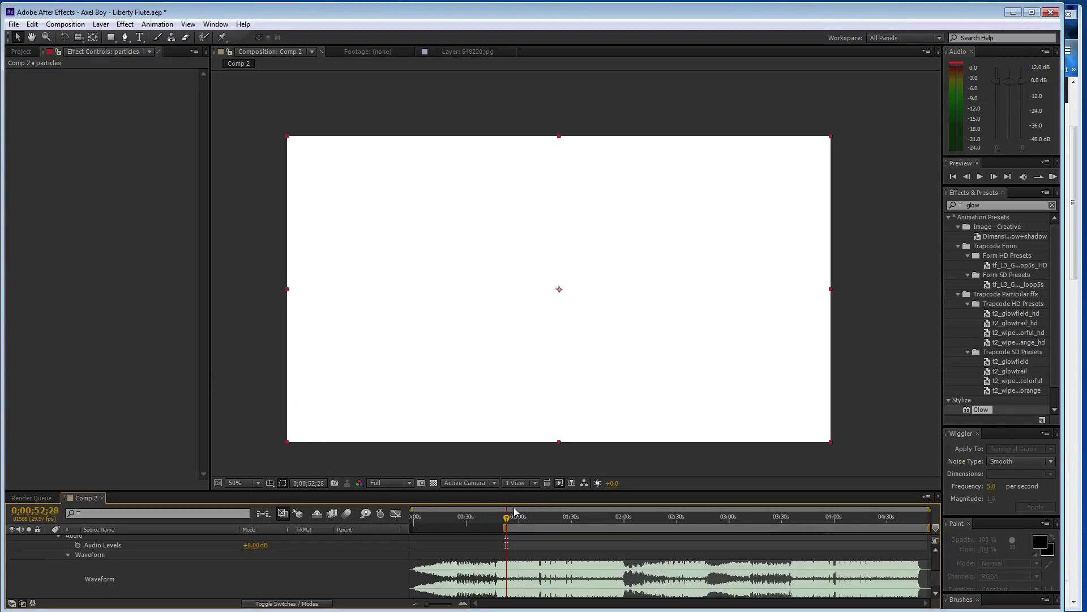
drag(510, 518, 494, 518)
key(KP_Decimal)
key(Page_Down)
key(Page_Down)
key(KP_Decimal)
key(KP_Decimal)
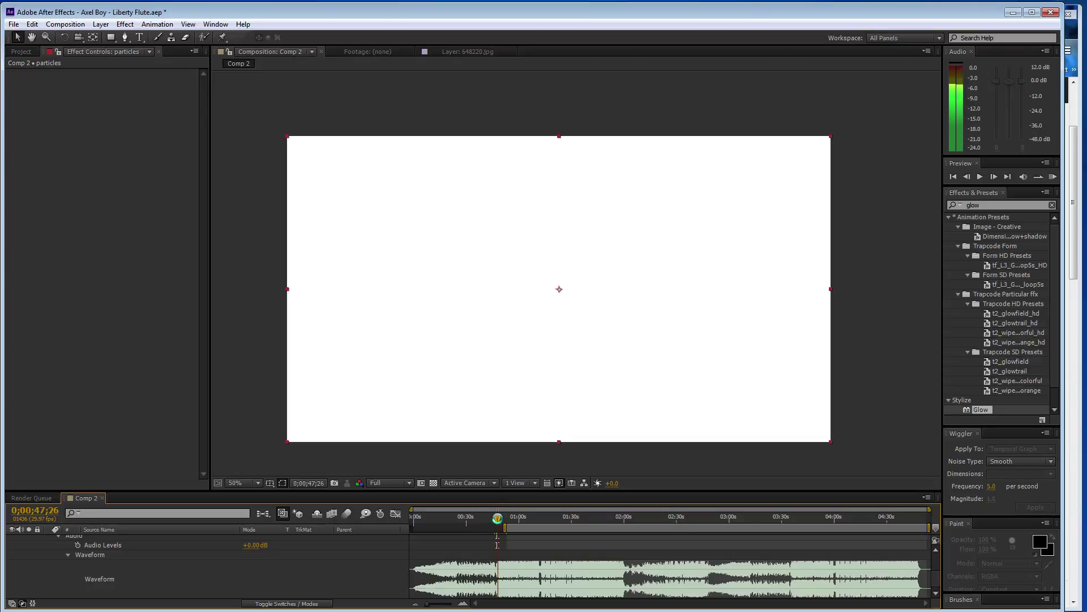
key(Page_Down)
key(Page_Down)
key(Page_Down)
key(KP_Decimal)
key(KP_Decimal)
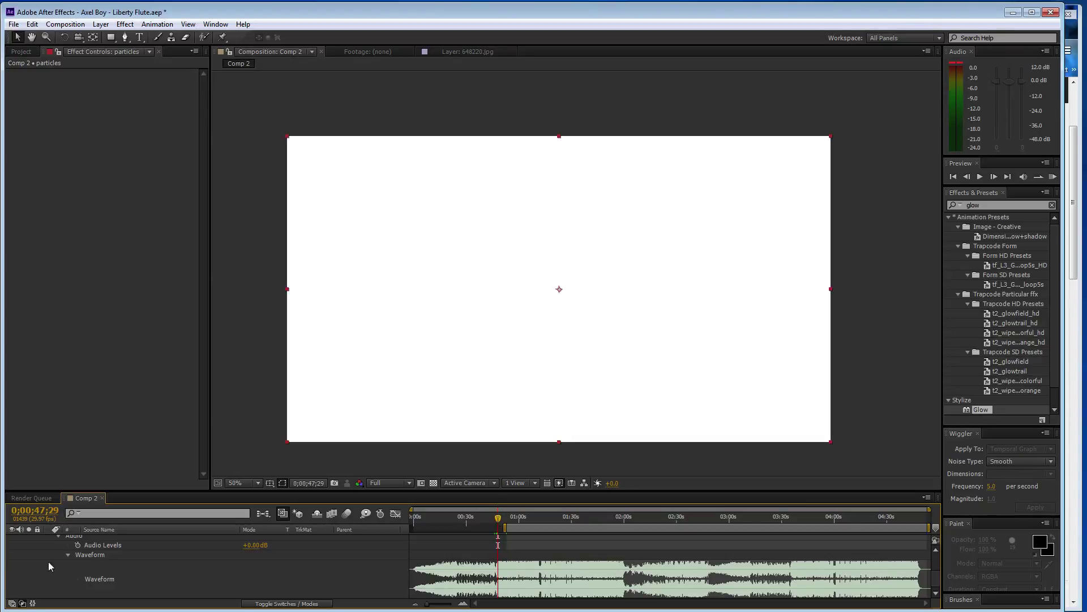
Trim the start of the particles layer to the playhead and apply the CC Snowfall effect to it.
click(67, 555)
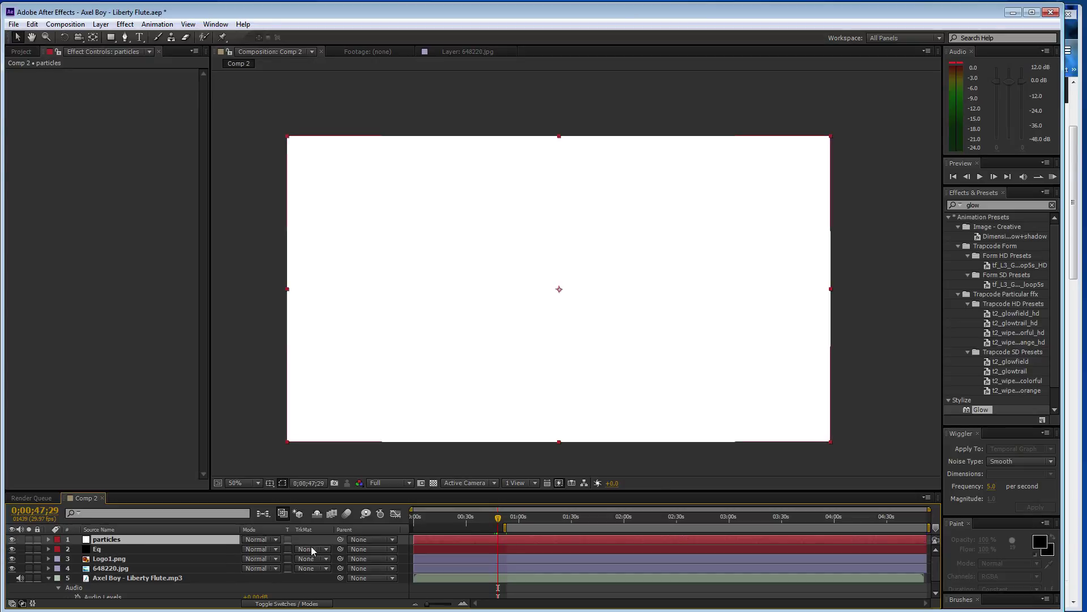
drag(412, 539, 498, 538)
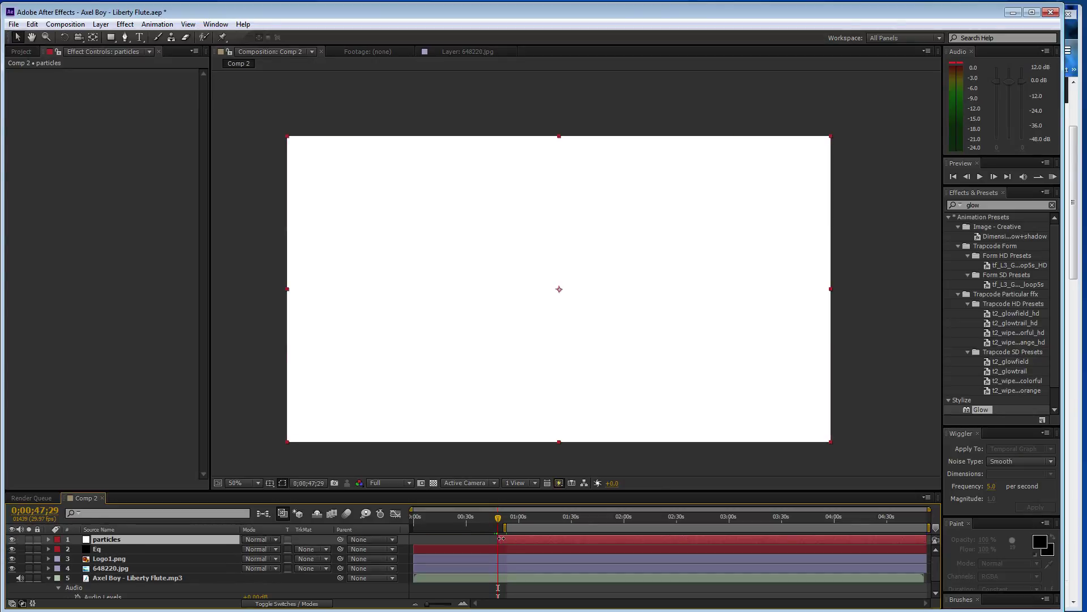
click(125, 24)
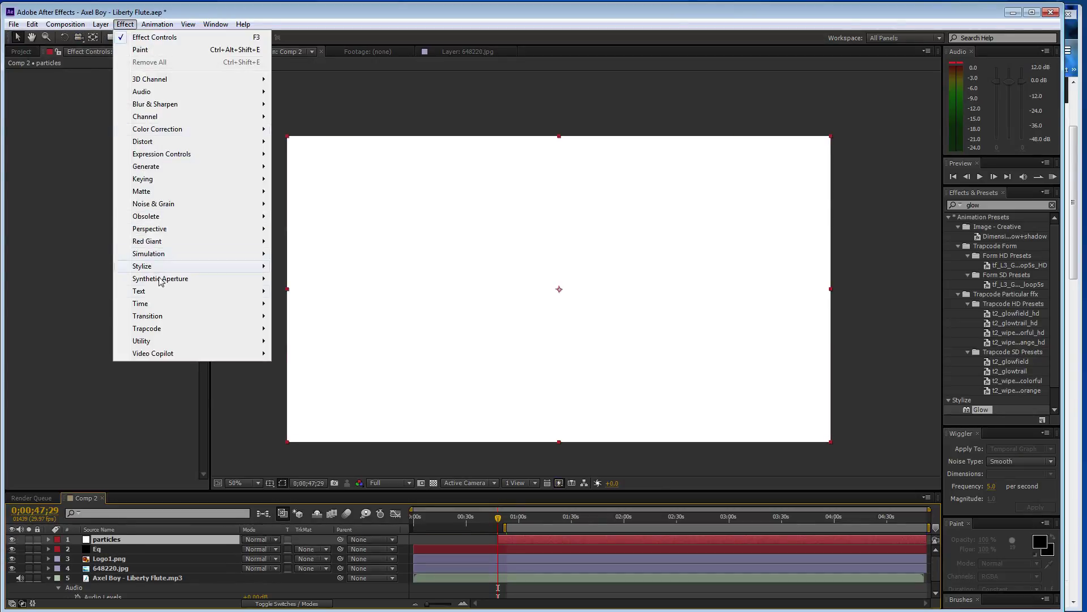
mouse_move(186, 253)
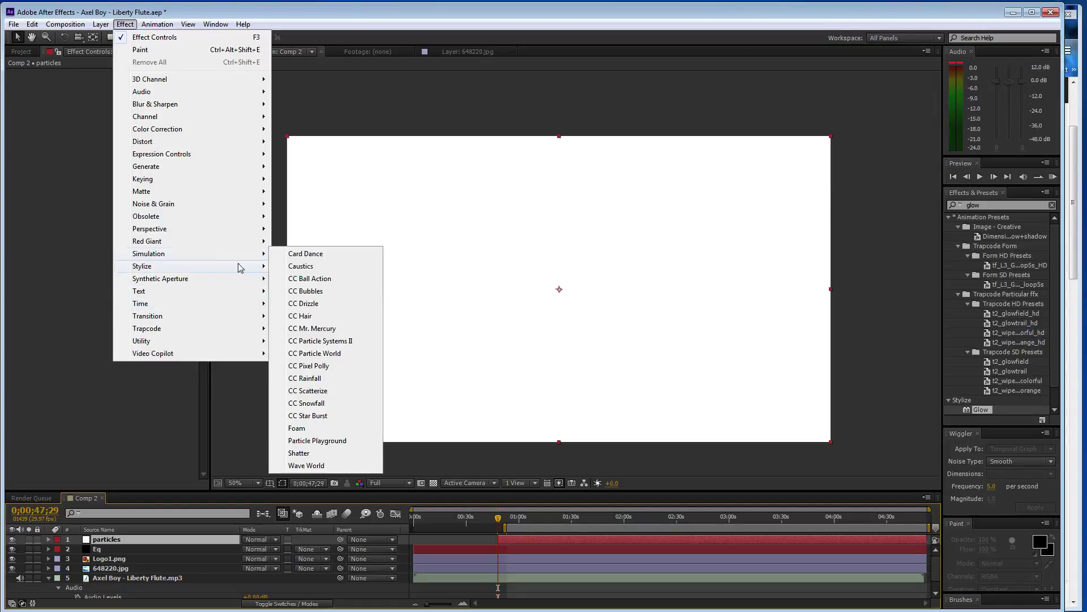
click(331, 407)
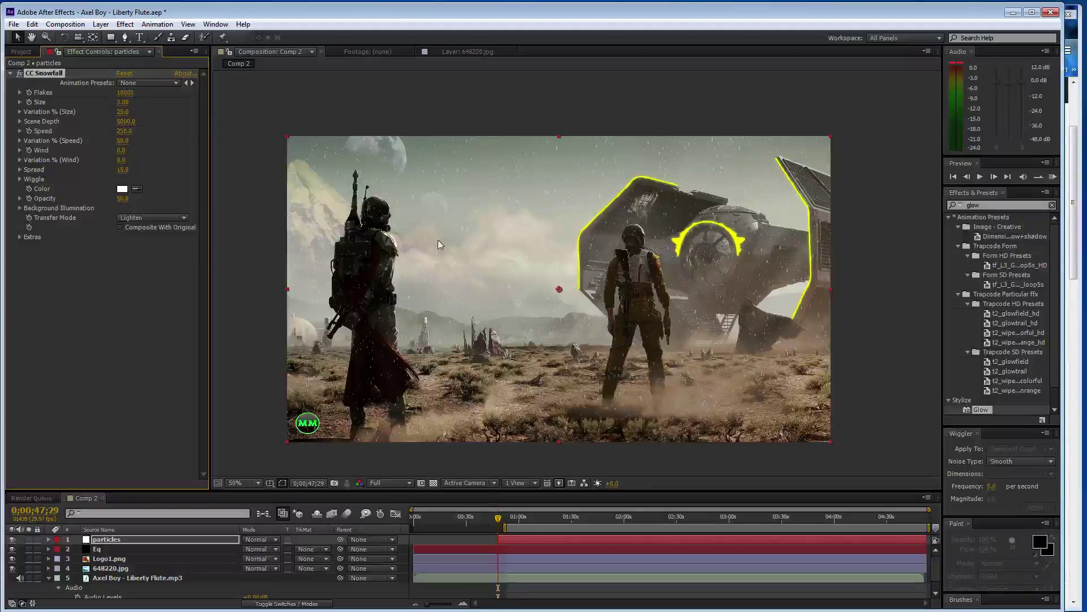
Set the CC Snowfall effect's Flakes to 1000, Scene Depth to 10000 and Speed to 100.
click(125, 93)
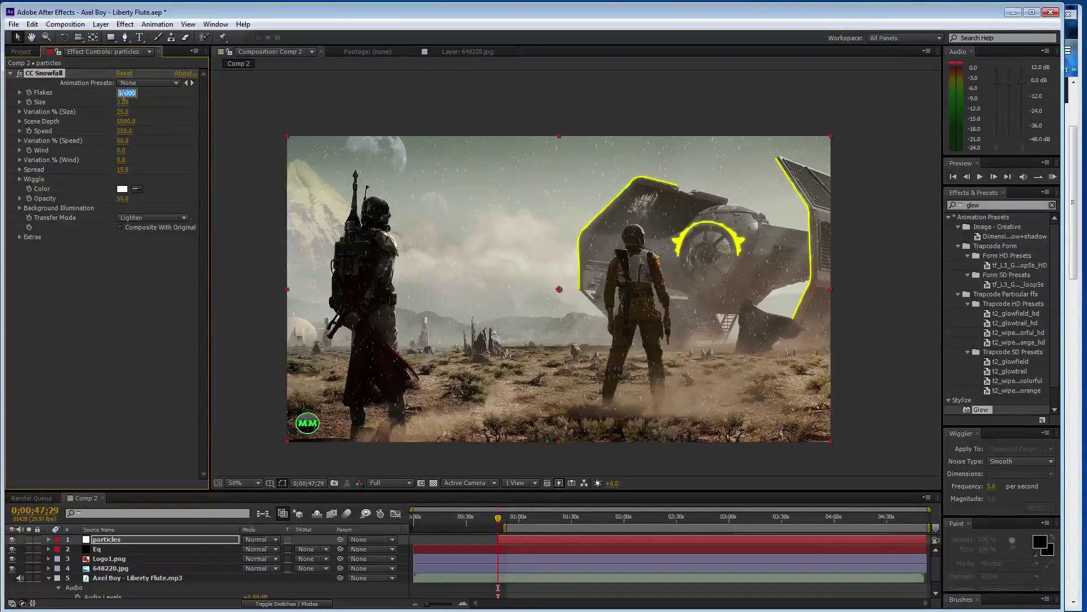
text(100)
click(126, 122)
text(10)
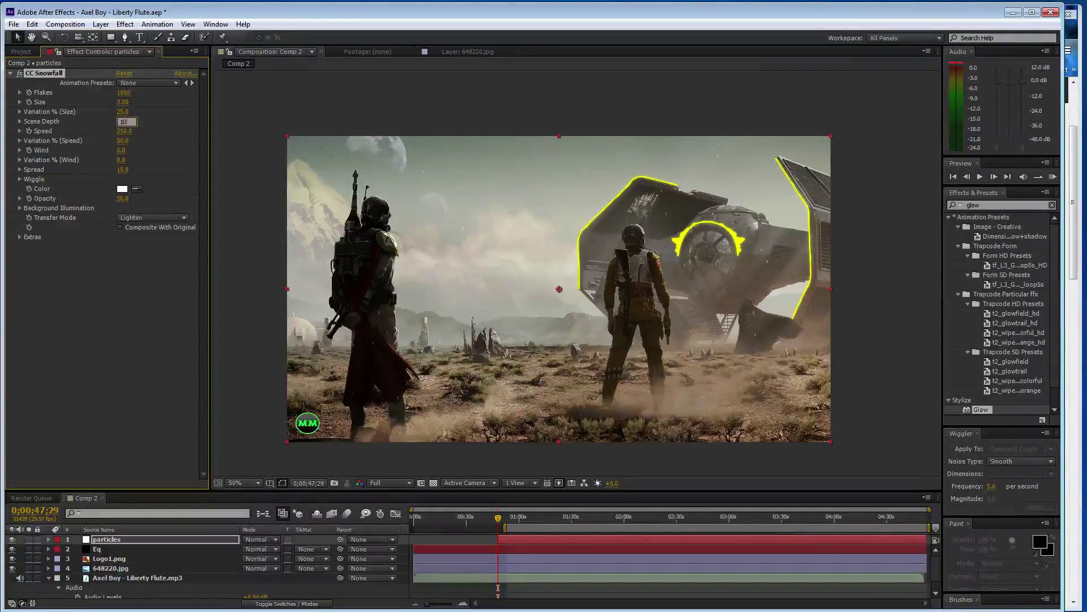
text(000)
key(Return)
click(128, 133)
text(100)
key(Return)
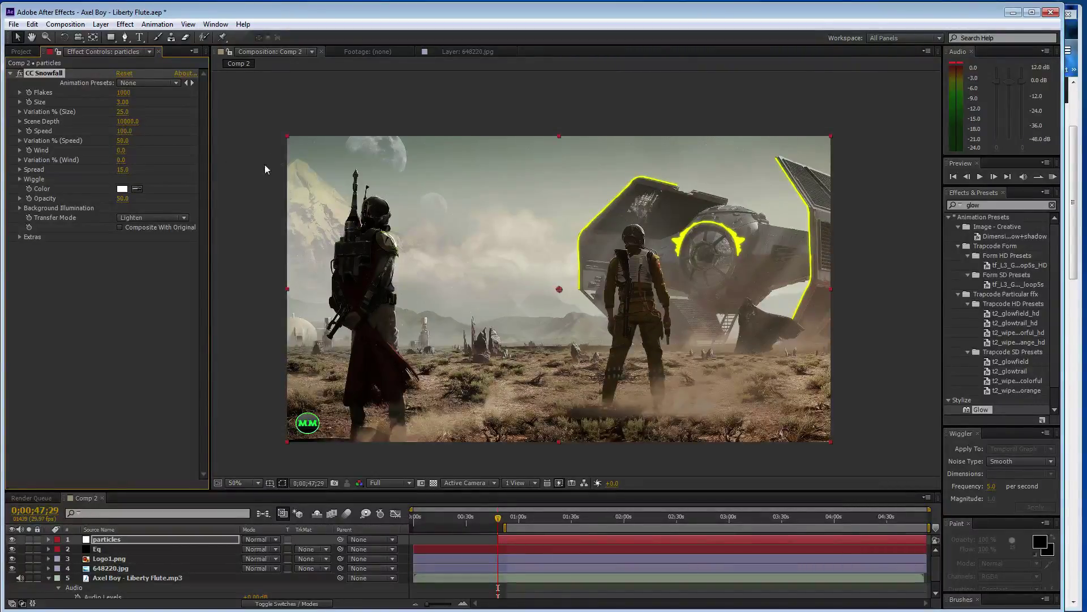
key(w)
drag(289, 139, 838, 443)
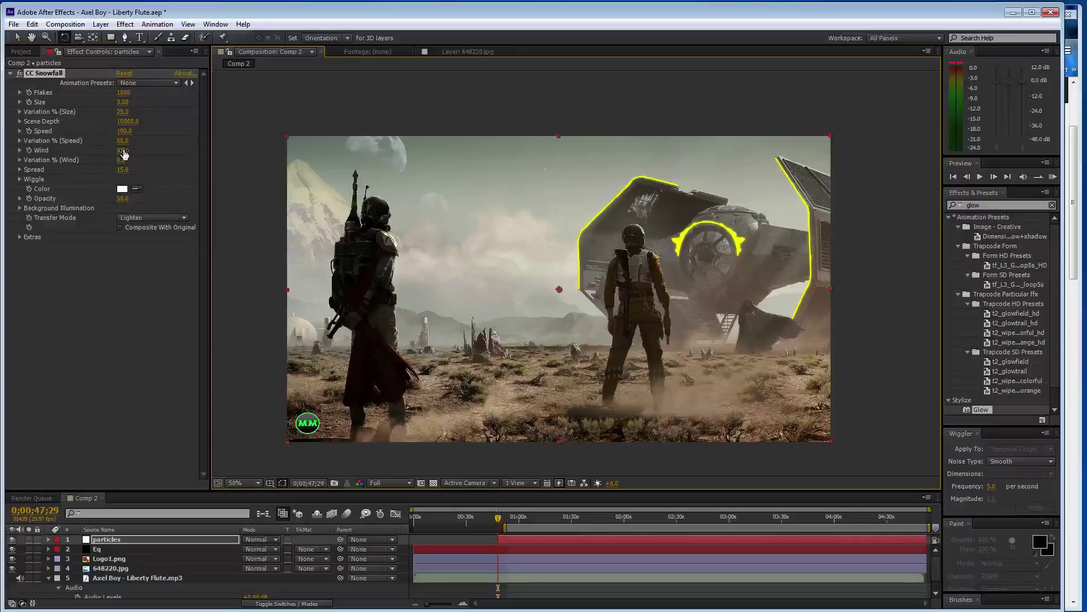
Apply the Glow effect twice to the particles layer and move the playhead to 0;00;58;22.
double_click(983, 410)
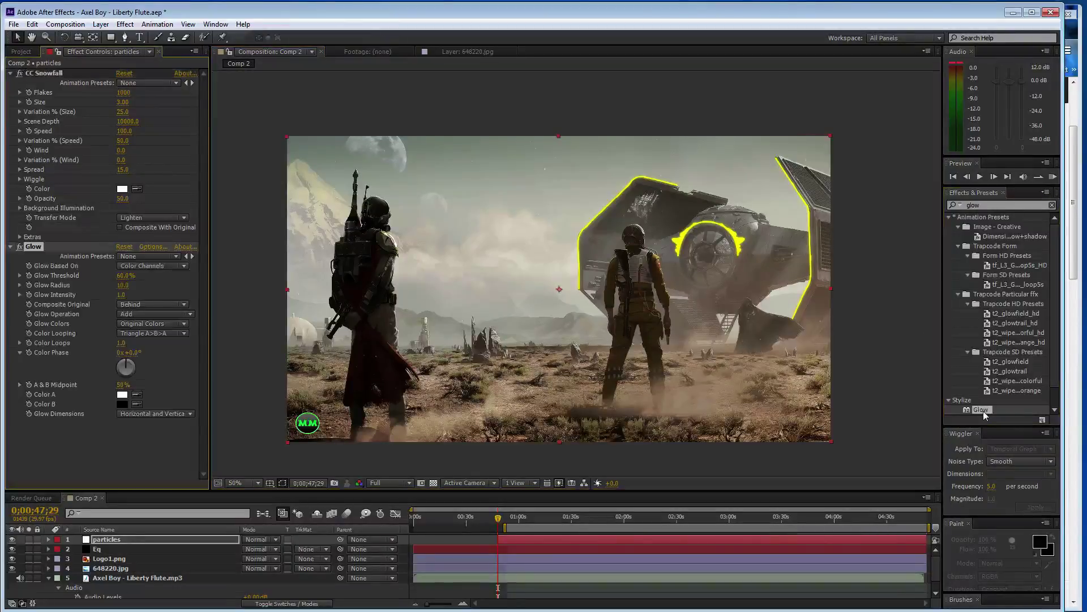
double_click(983, 410)
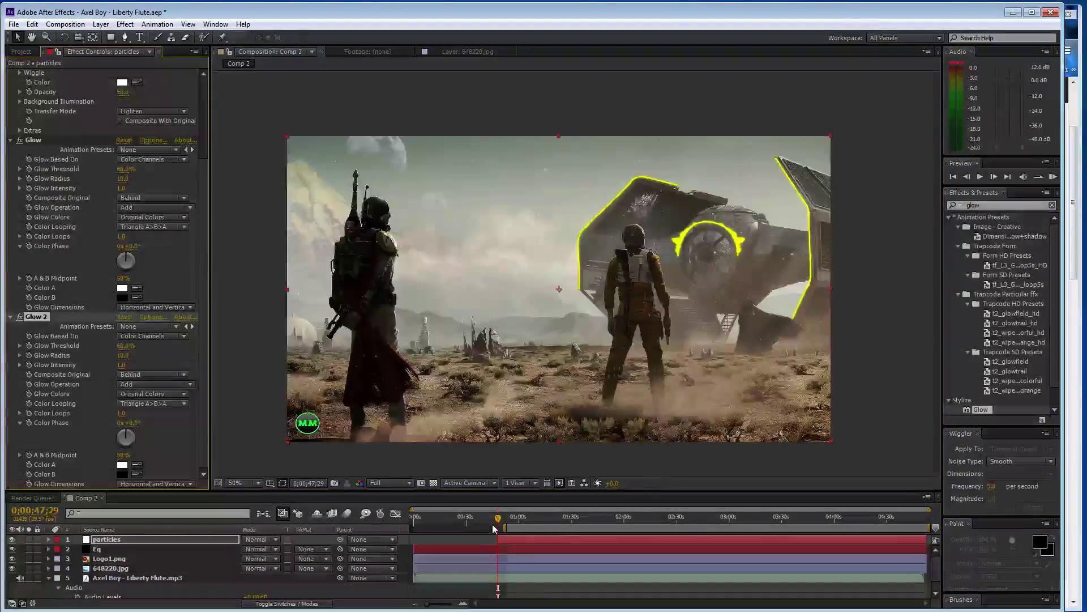
drag(500, 520, 517, 520)
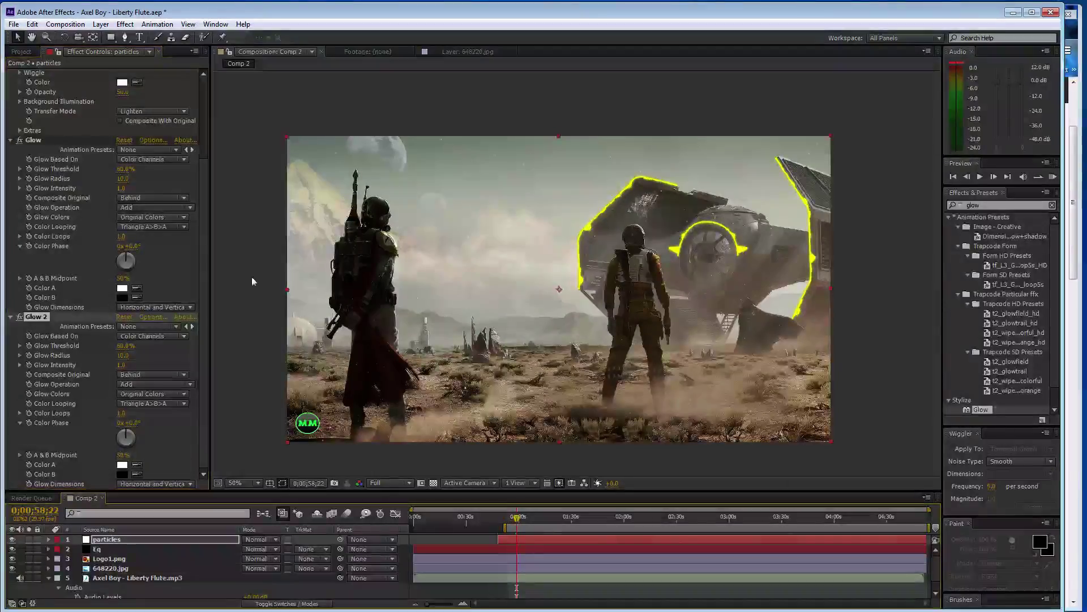
Set the CC Snowfall effect's Speed to 80 and its Wind to 40.
scroll(142, 213, up, 4)
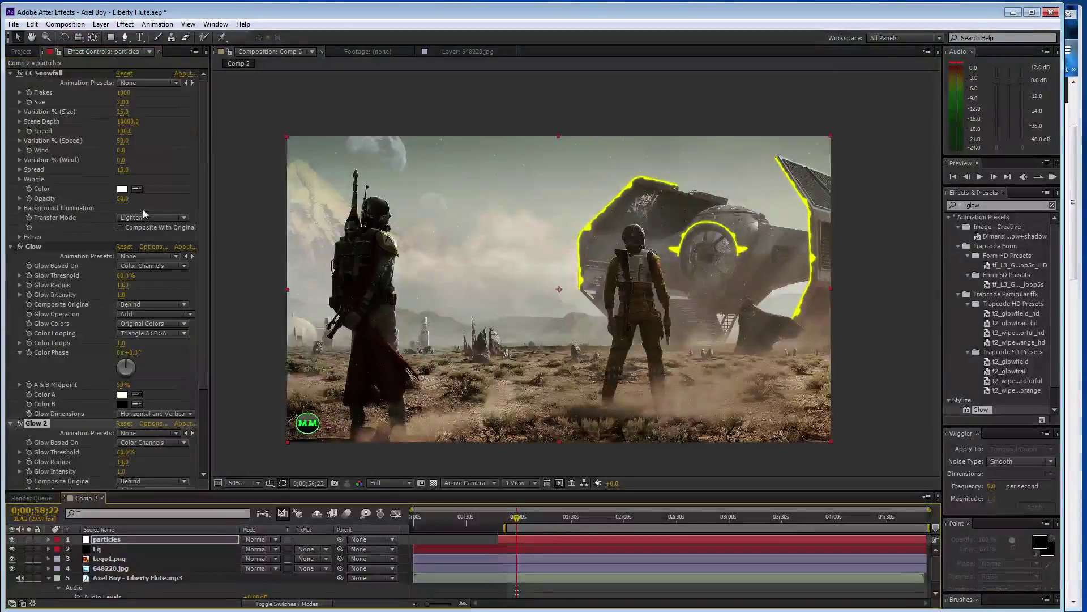
click(124, 131)
text(80)
key(Return)
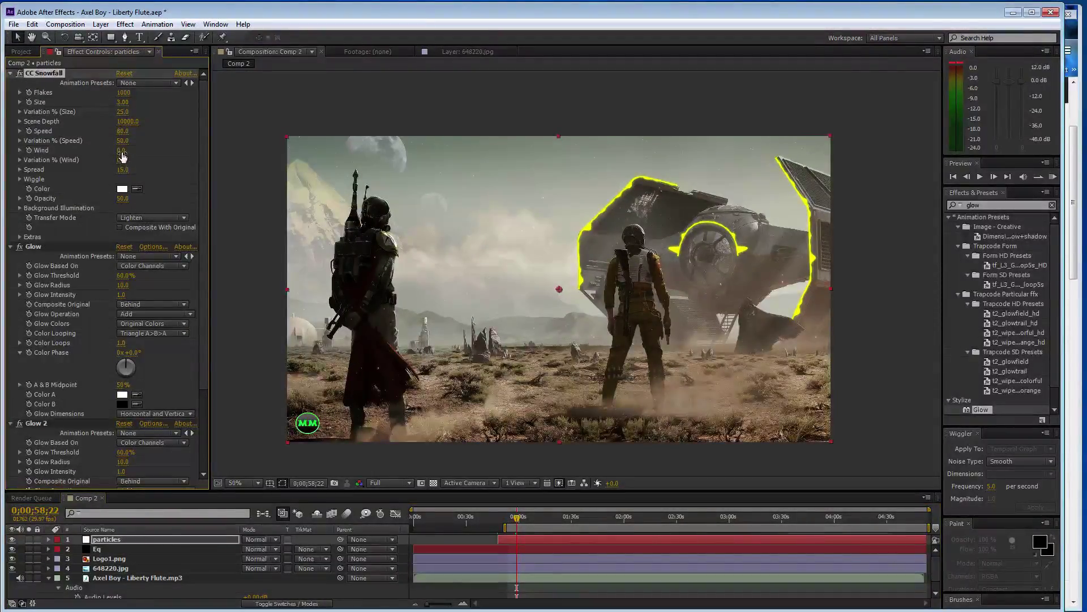
drag(134, 151, 149, 150)
Reduce the snowfall to 500 Flakes and set its Scene Depth to 9000.
click(122, 92)
text(500)
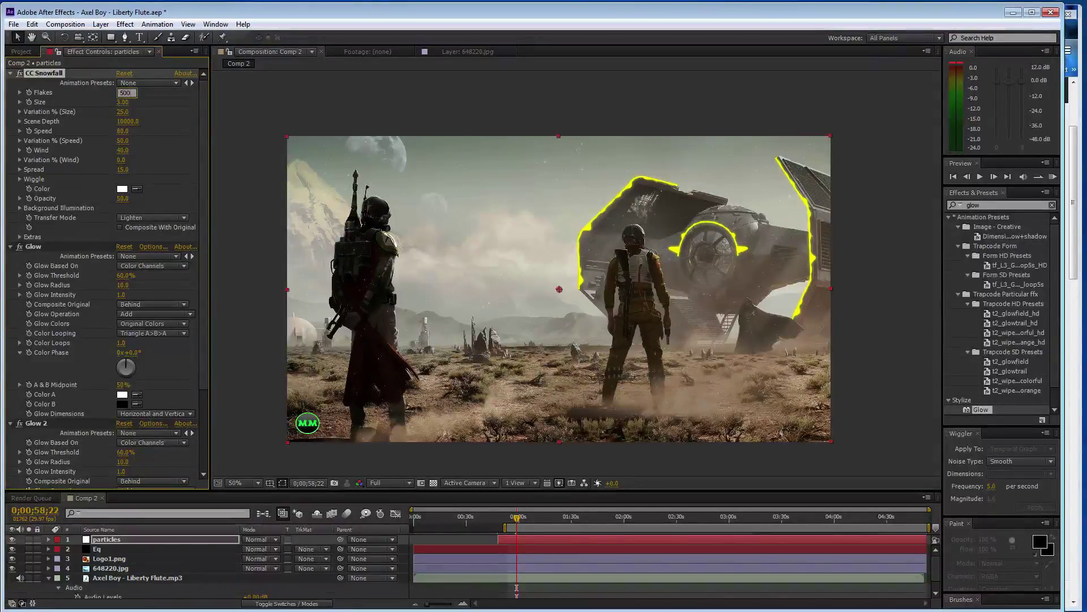
key(Return)
click(128, 121)
text(9000)
key(Return)
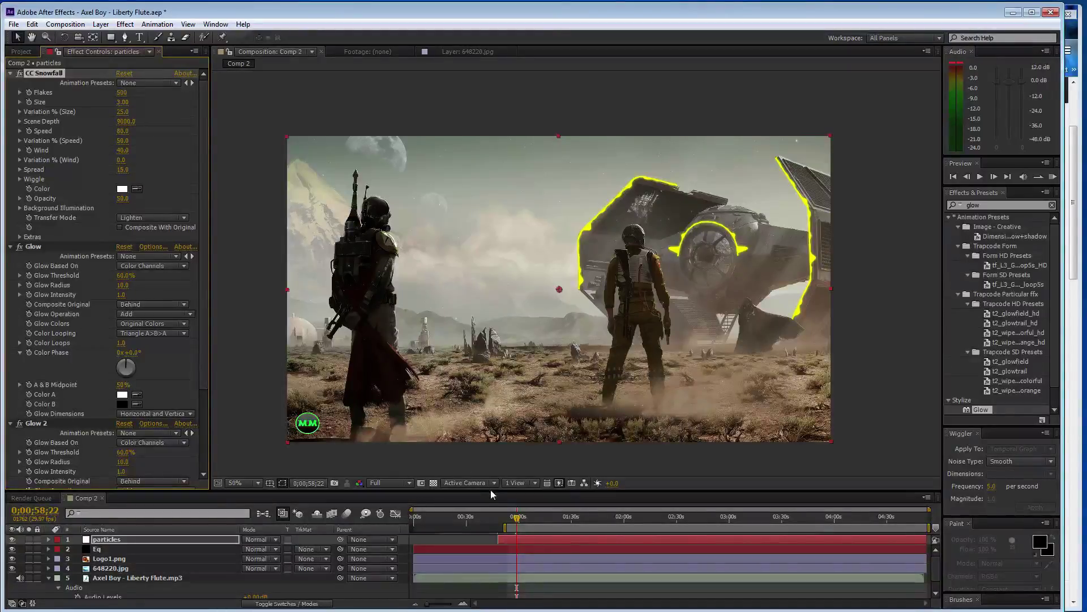
Preview the snowfall with the music, hide the Eq layer, and preview the composition again to examine the particles alone.
key(KP_0)
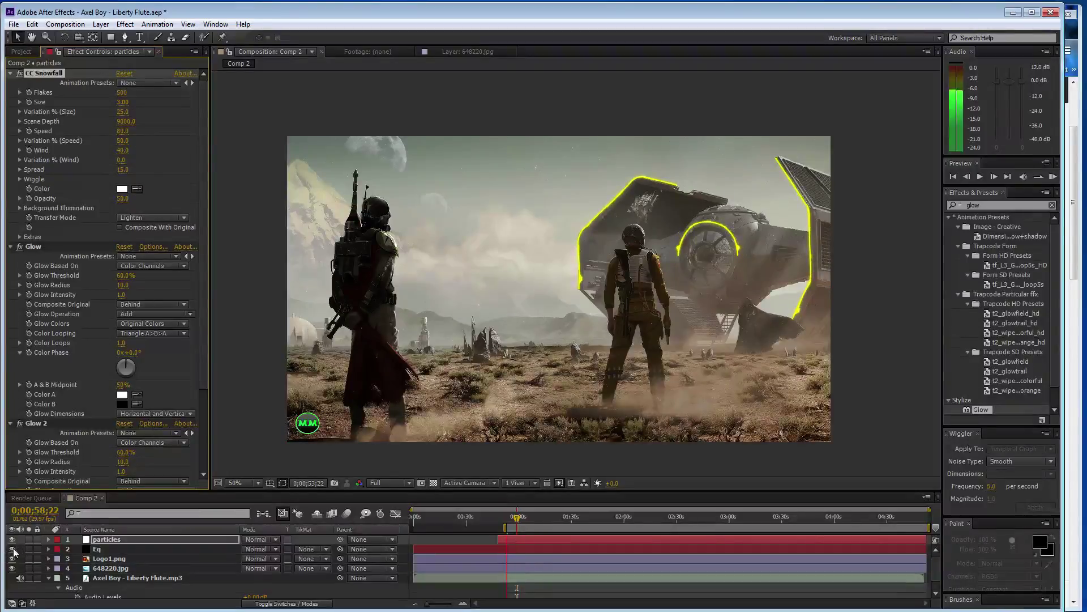
click(12, 549)
click(13, 548)
click(12, 549)
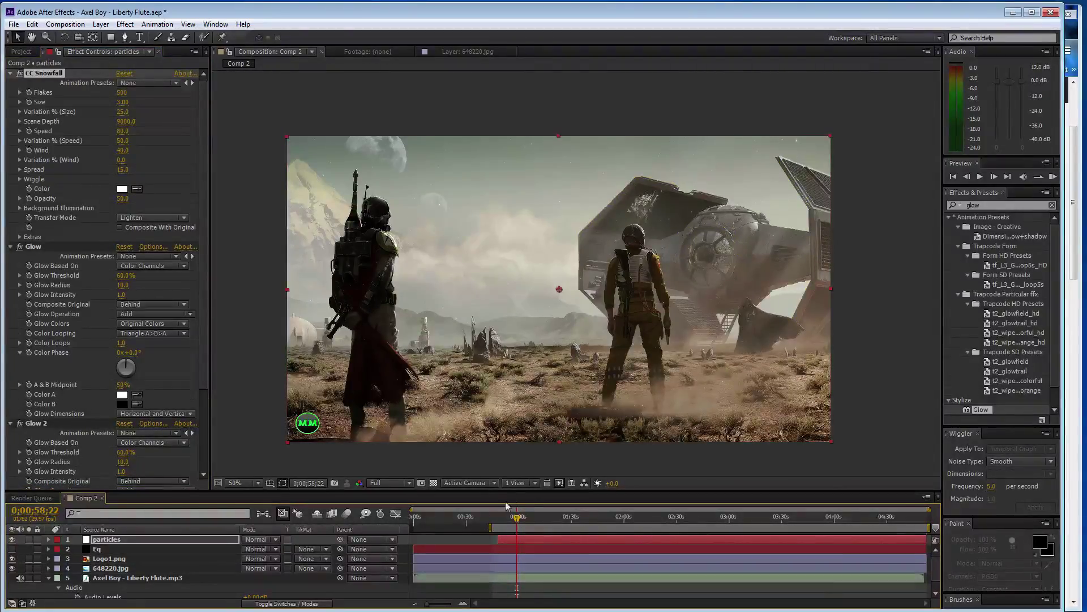
key(KP_0)
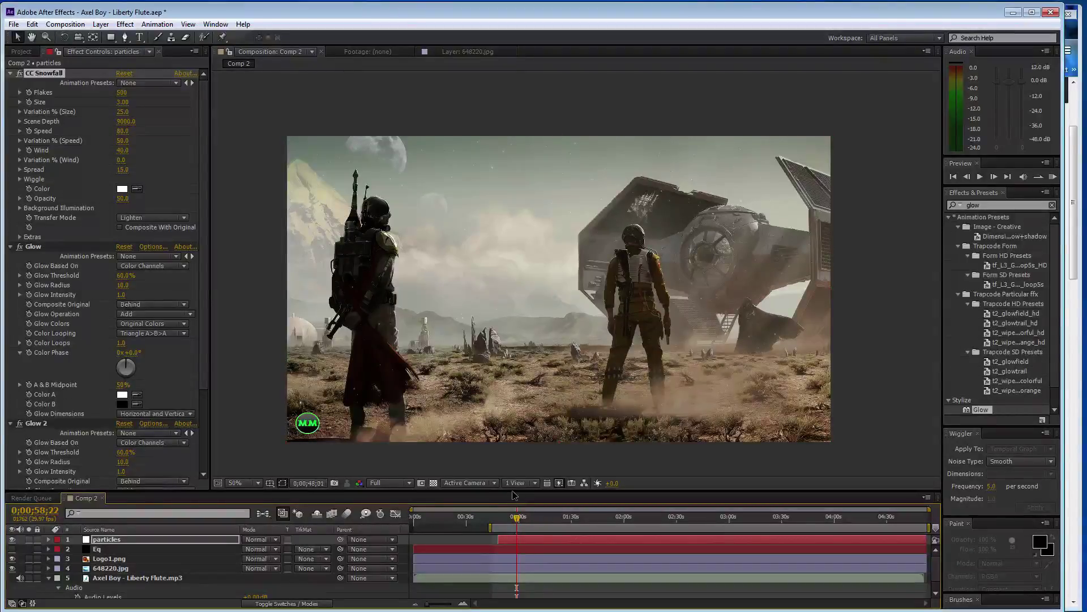
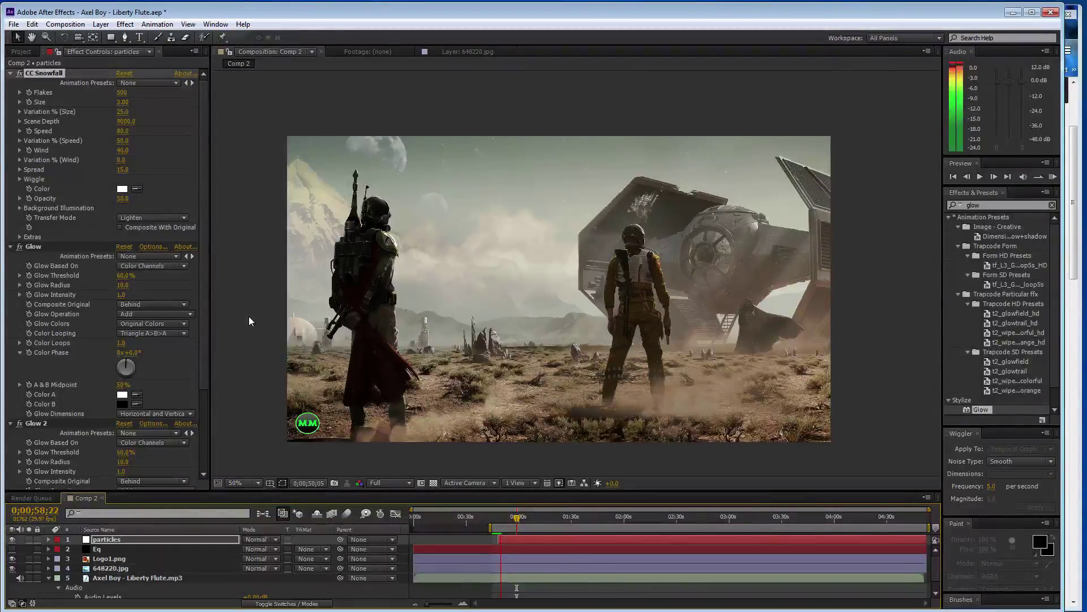
Stop the preview and set the CC Snowfall effect's Speed to 70 and its Wind to 50.
key(space)
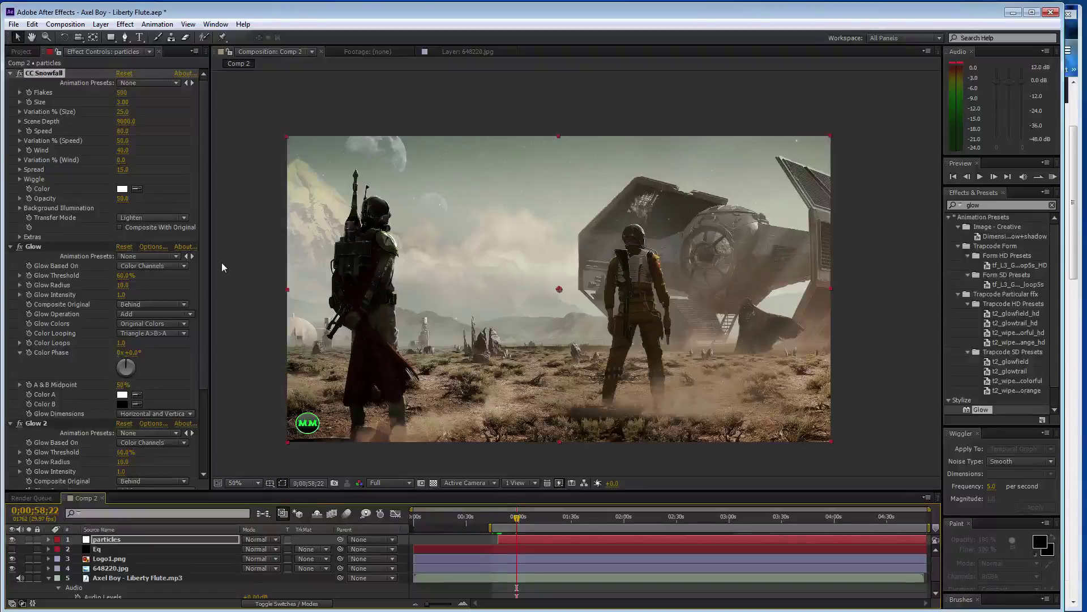
click(123, 132)
text(70)
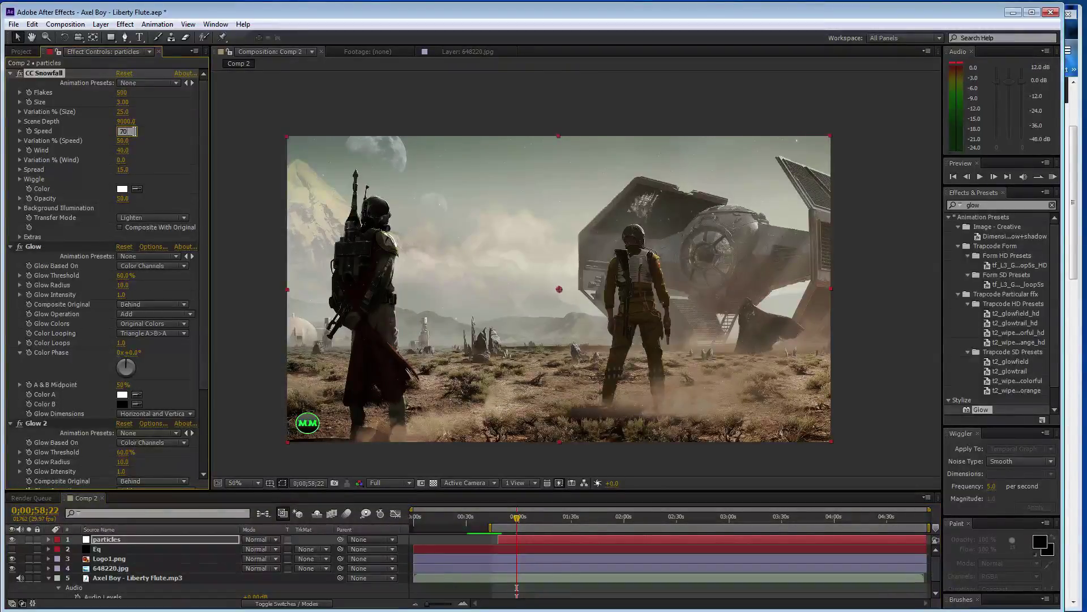
click(156, 144)
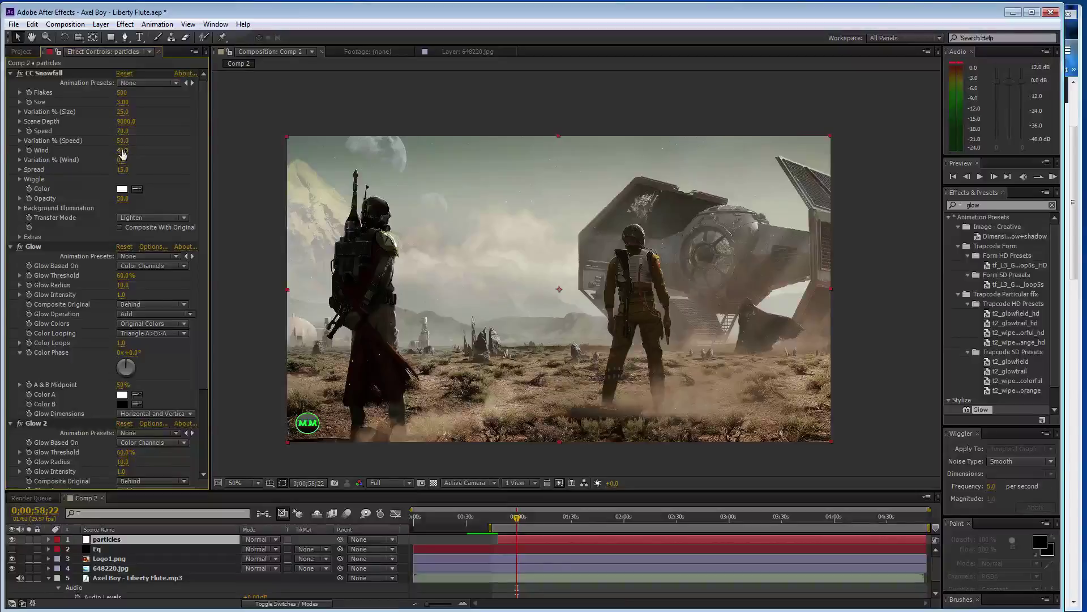
click(123, 152)
text(50)
key(Return)
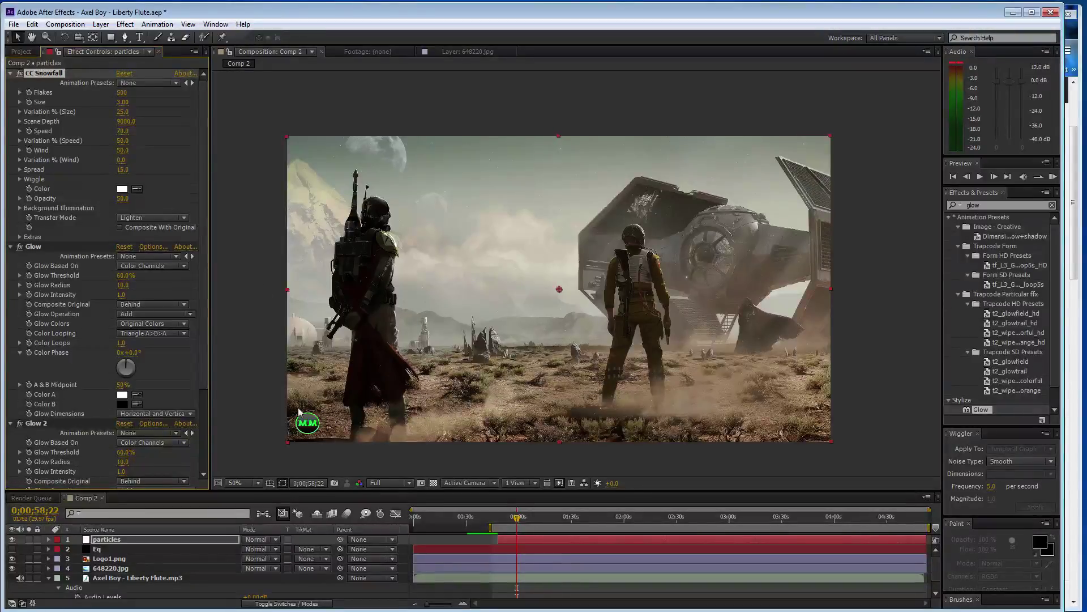
Move the work area's start to where the particles layer begins, preview the snowfall from there, and save the project.
drag(492, 534, 497, 528)
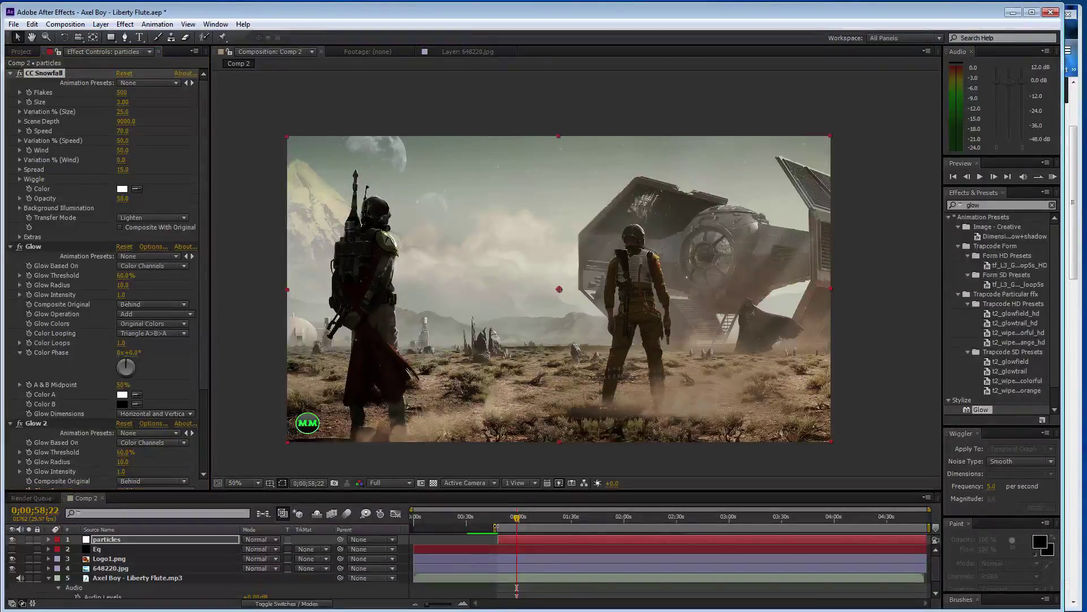
key(KP_0)
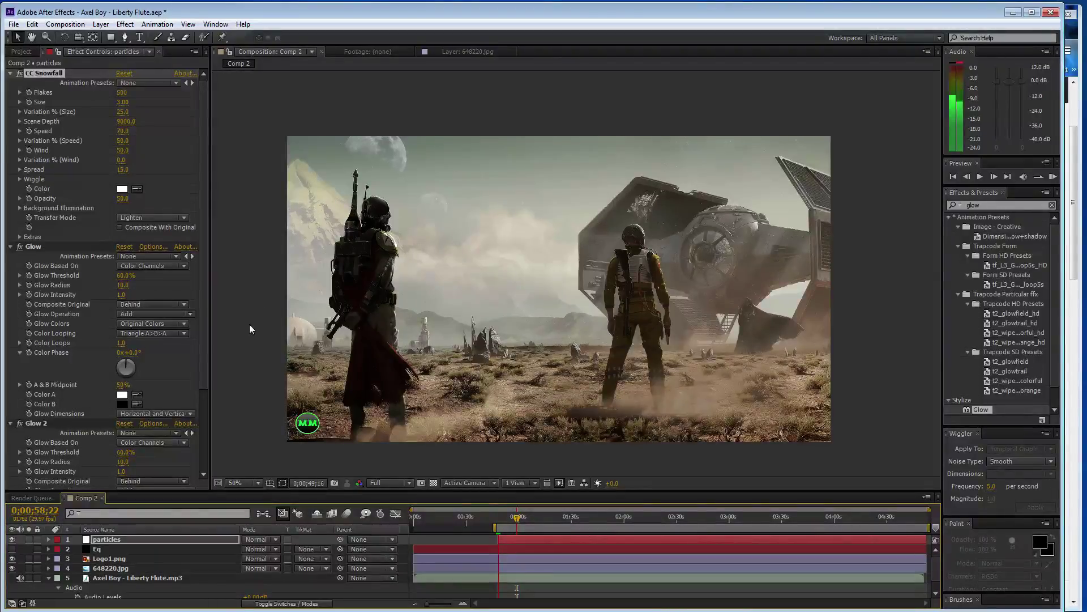
key(space)
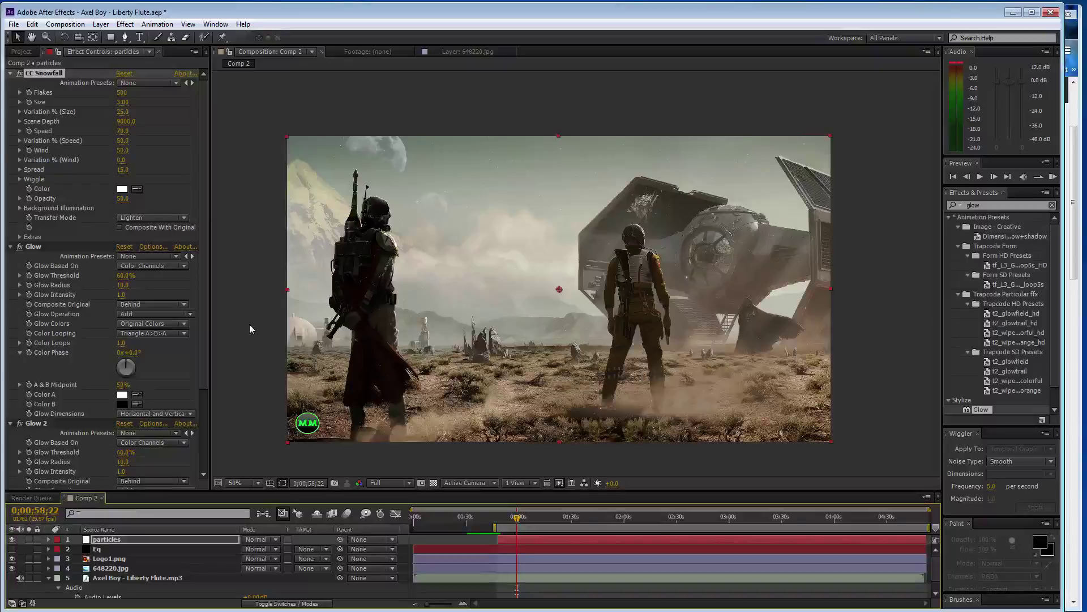
key(ctrl+s)
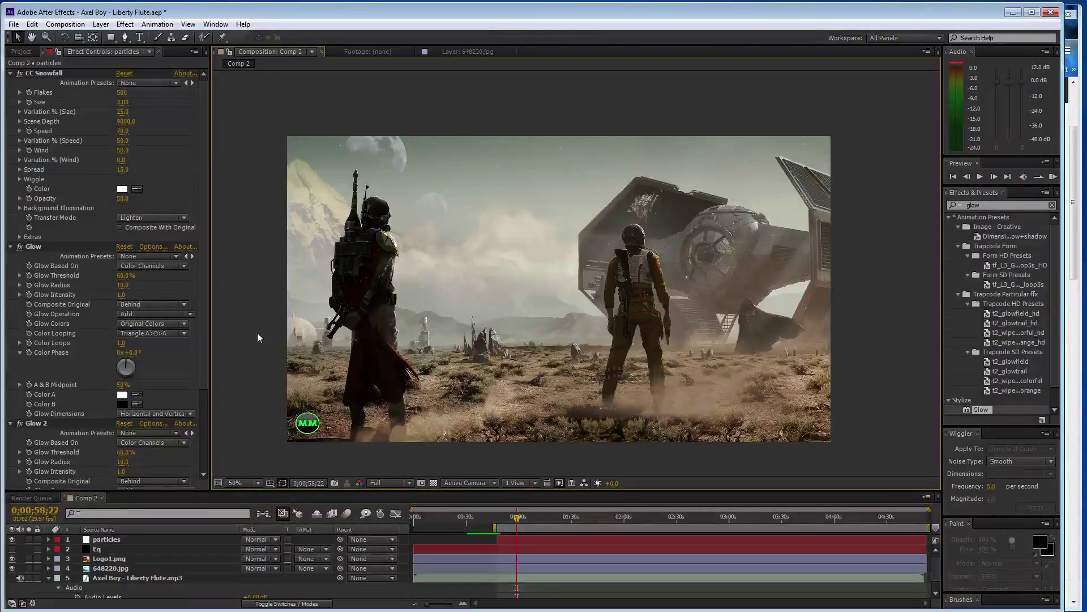
Set the snowfall's Scene Depth to 8000, preview the result, and save the project.
click(126, 121)
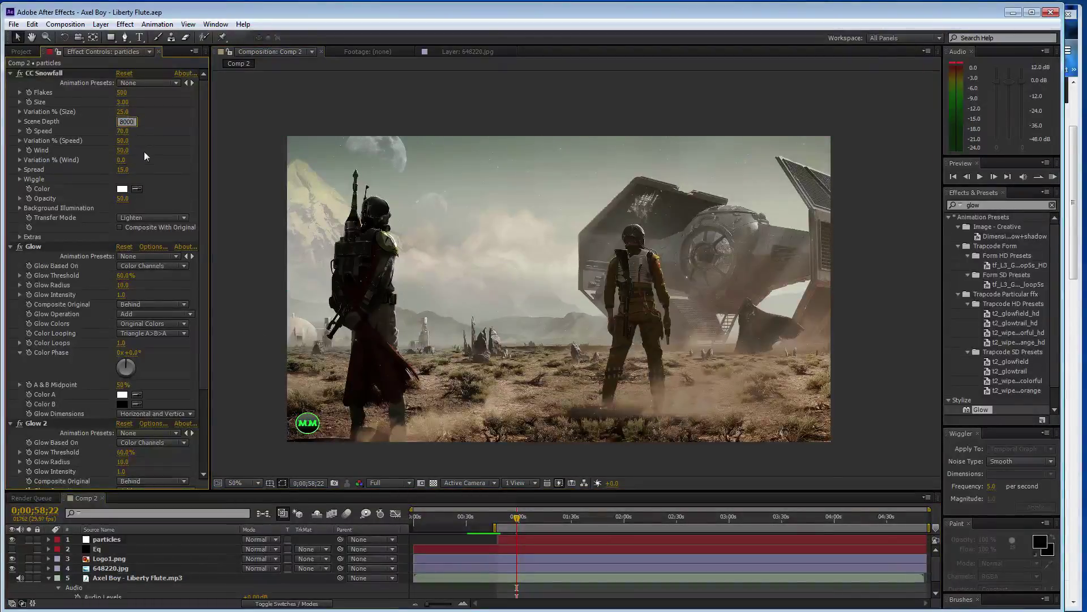
key(Return)
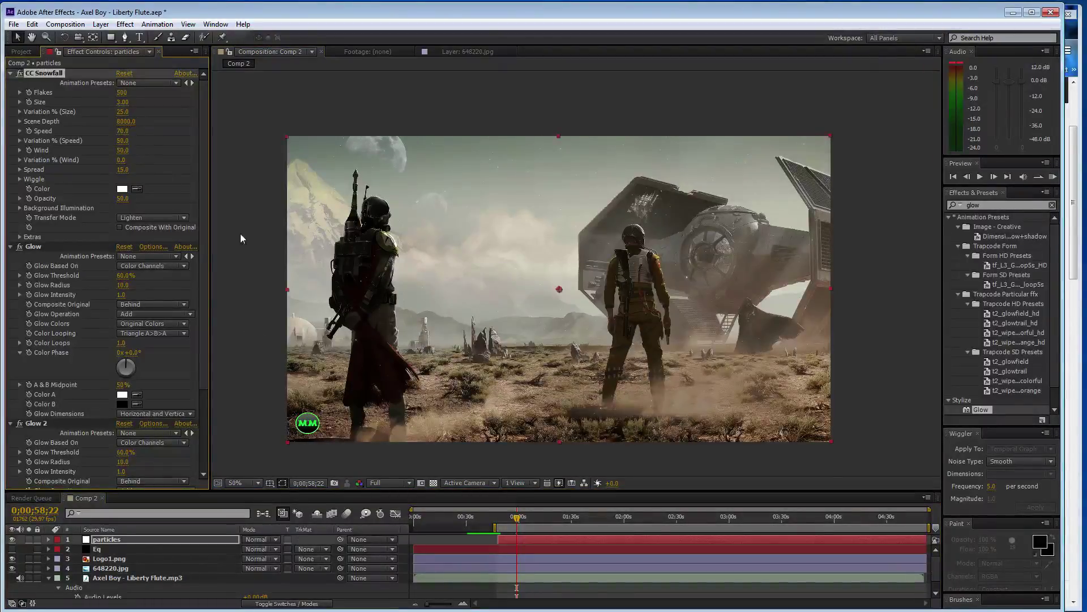
click(1072, 249)
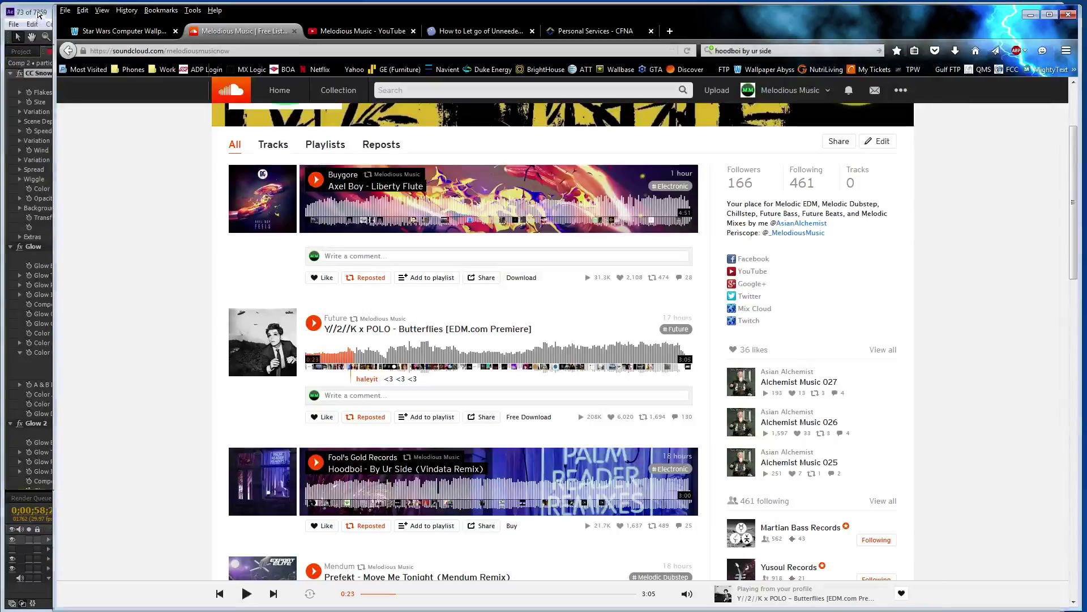
click(39, 13)
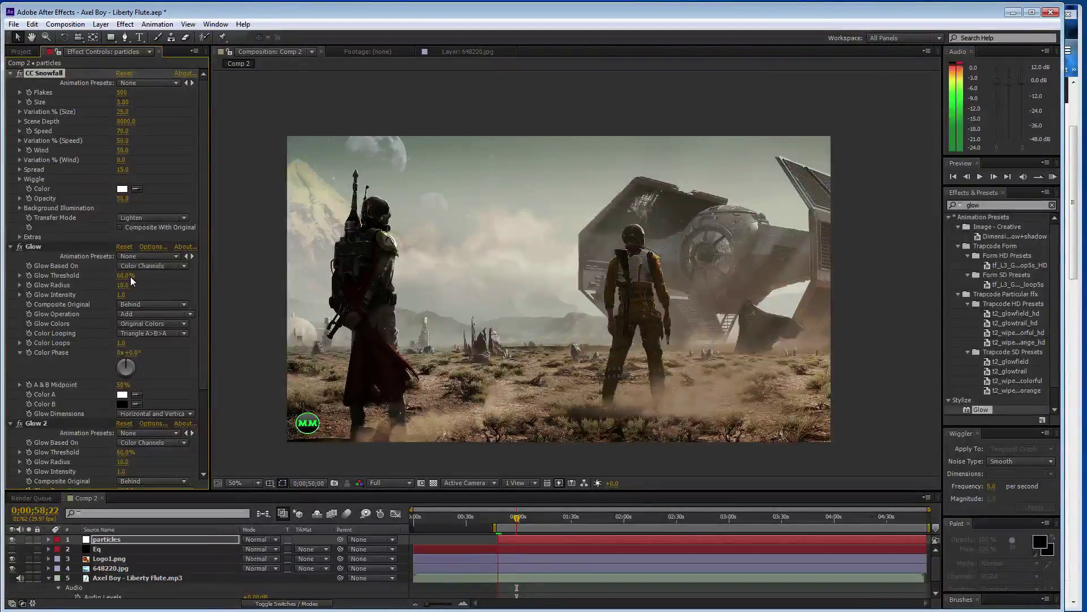
key(space)
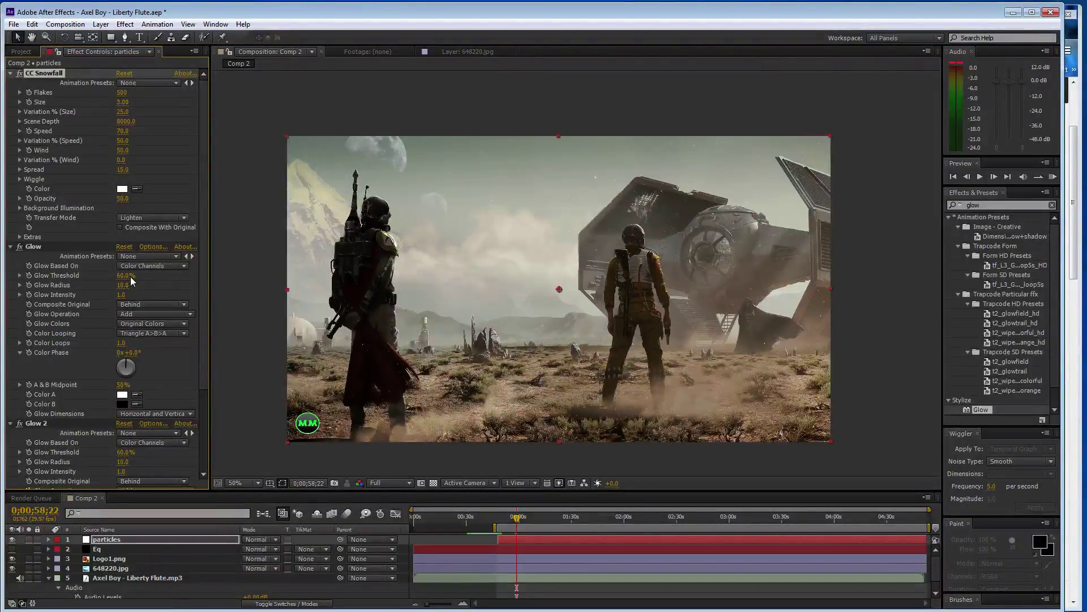
key(ctrl+s)
Start keyframing the snowfall's Speed at 0;00;47;29 and reveal the music layer's waveform.
drag(517, 518, 497, 519)
scroll(56, 570, down, 1)
click(66, 593)
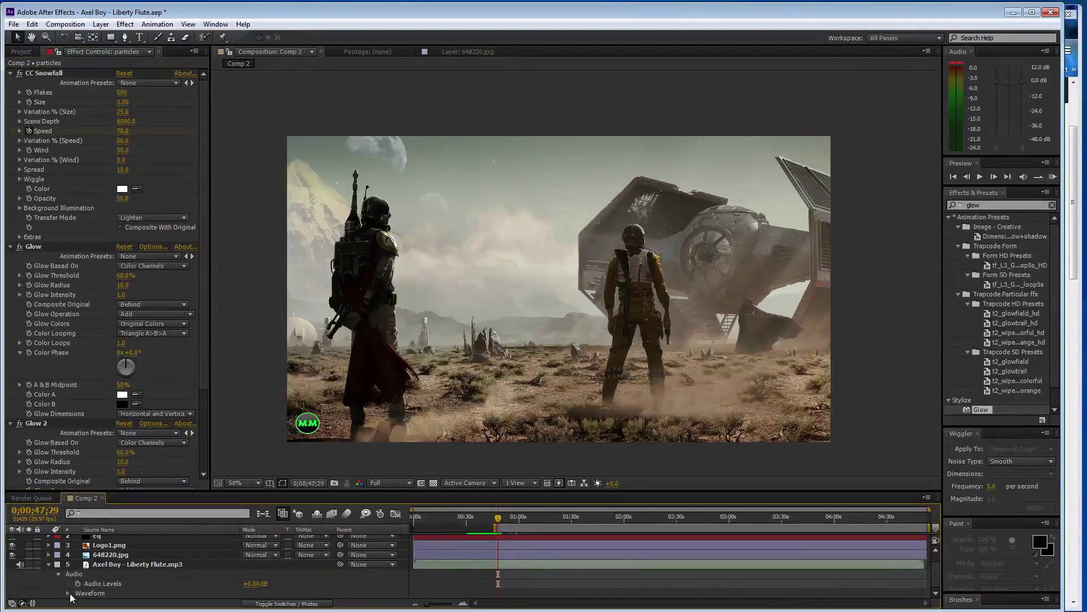
click(68, 593)
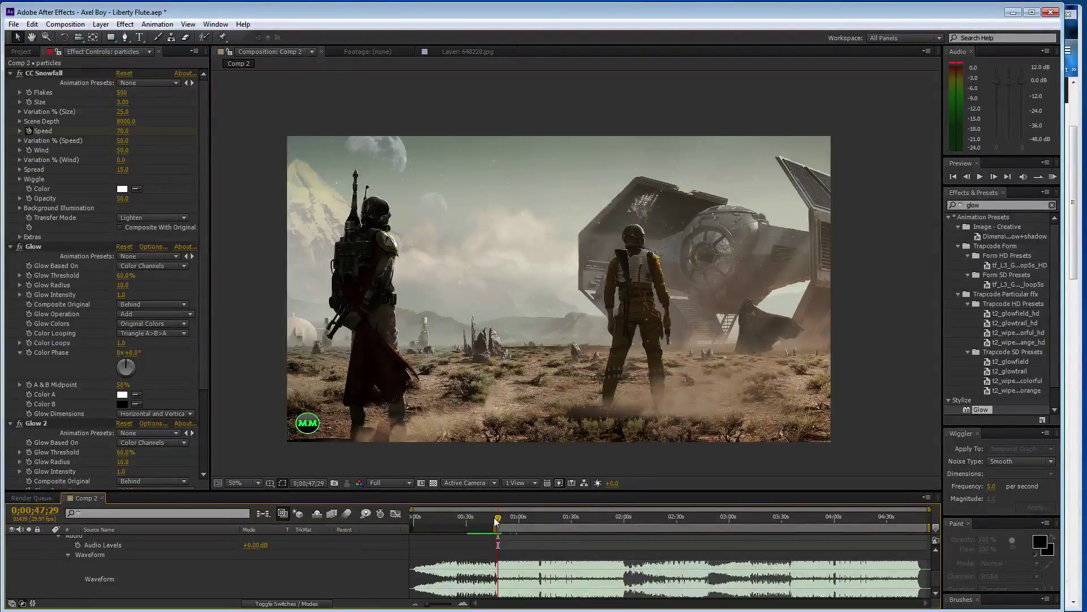
Keyframe the snowfall's Speed at 71 at 0;01;59;15 and at 20 at 0;02;00;25.
drag(496, 522, 622, 528)
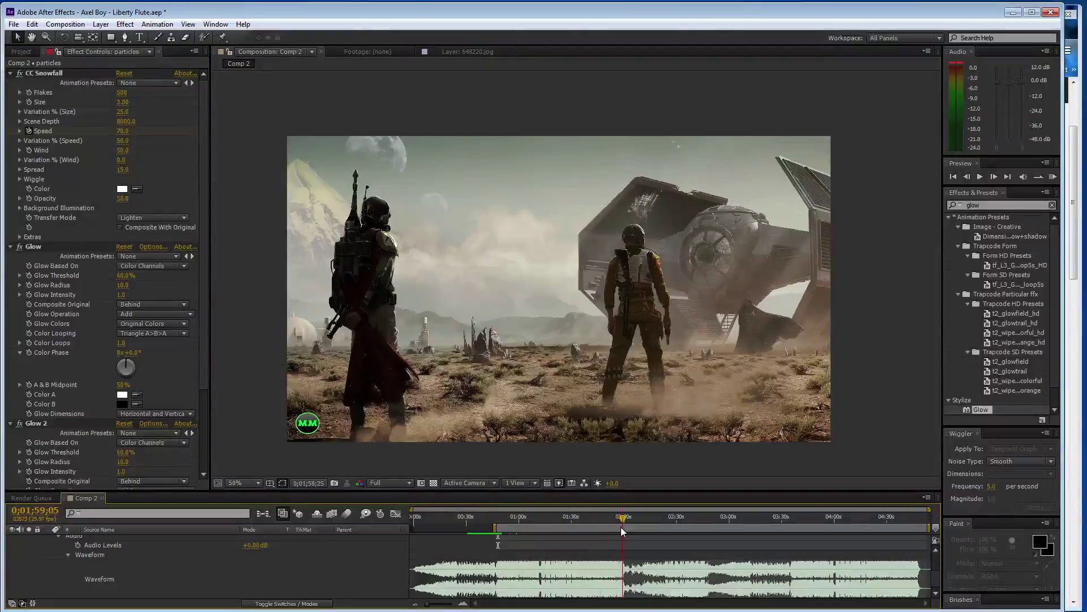
click(123, 131)
text(71)
key(Return)
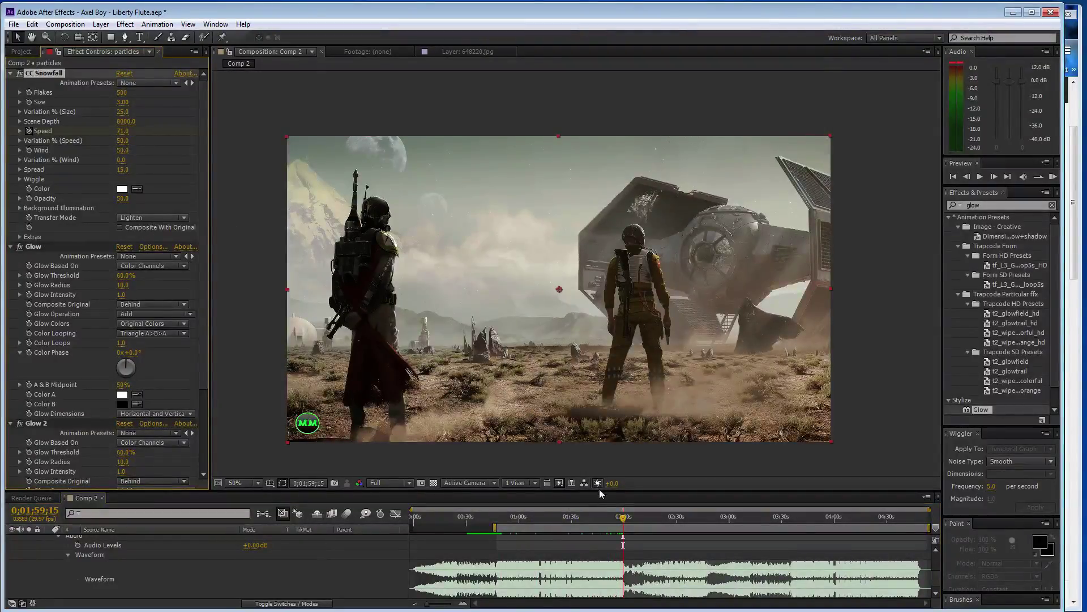
key(space)
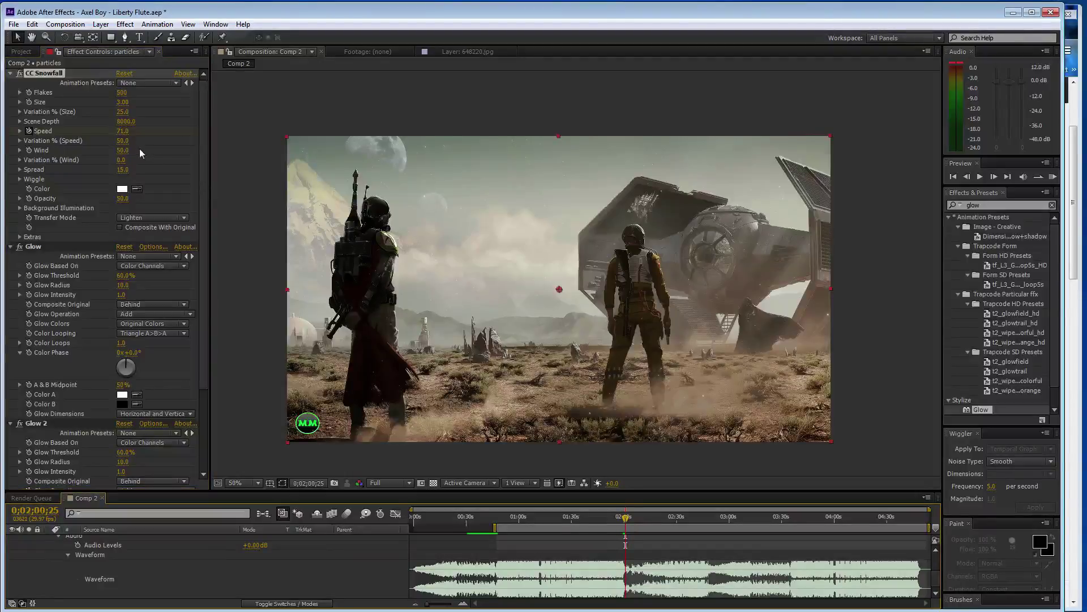
click(123, 131)
text(20)
click(240, 251)
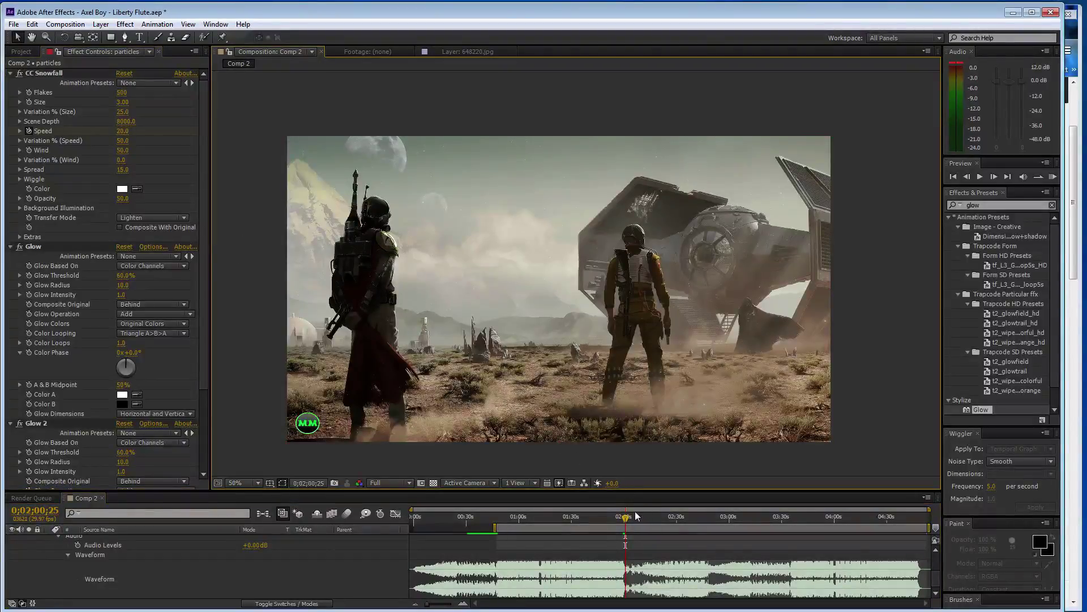
Keyframe the snowfall's Speed at 21 at 0;03;36;00 and at 70 just after that point.
drag(627, 516, 786, 520)
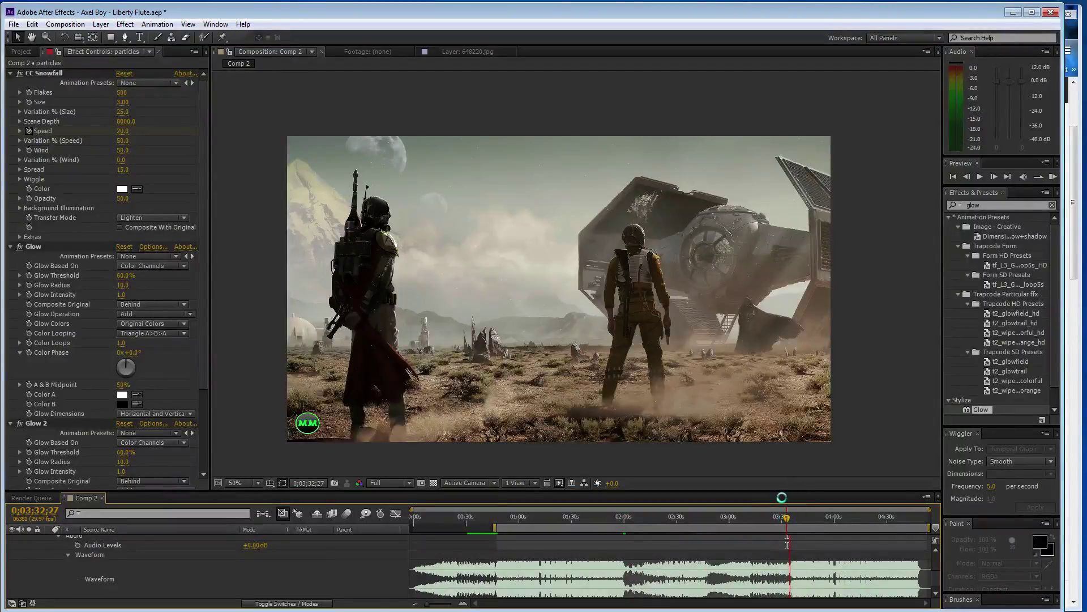
drag(787, 518, 794, 522)
key(KP_Decimal)
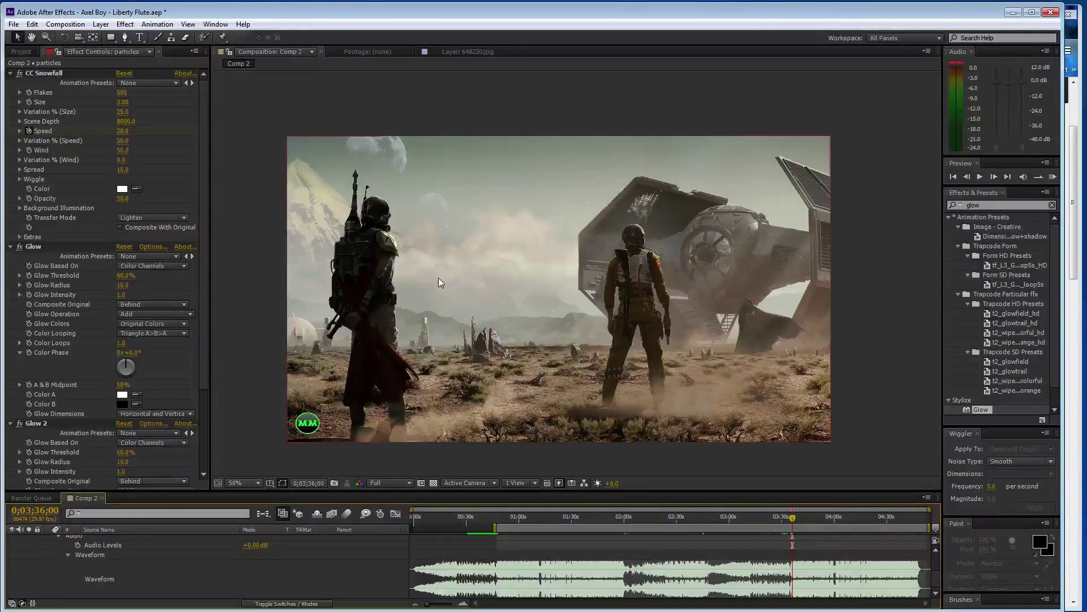
click(123, 131)
text(20)
key(Return)
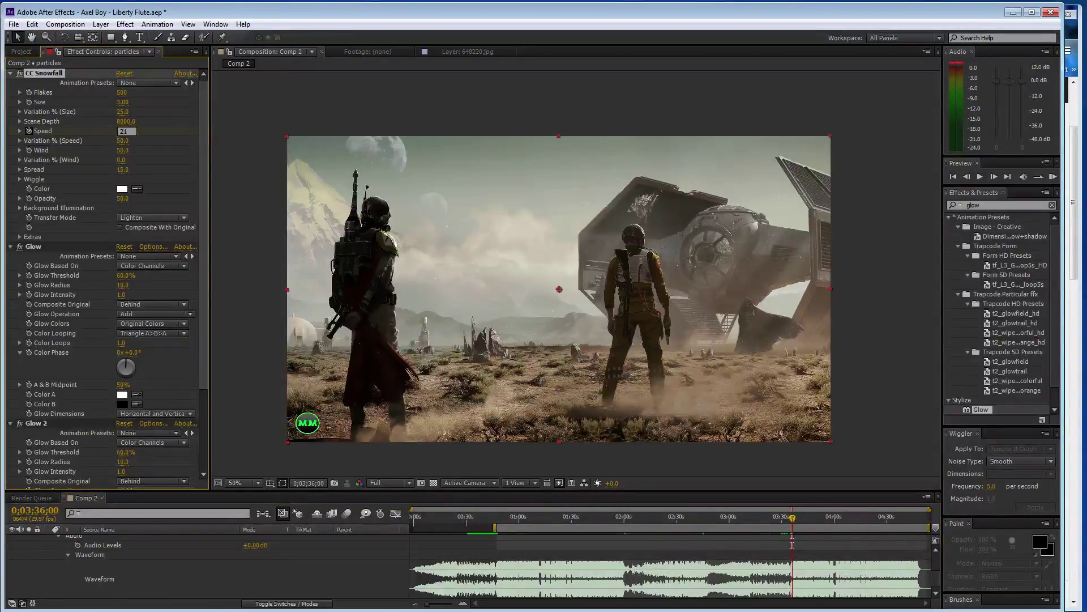
key(Page_Down)
click(123, 131)
text(70)
key(Return)
Keyframe the snowfall's Speed at 71 at 0;04;47;06 and at 10 at 0;04;47;25, save the project, and collapse the waveform.
drag(794, 521, 917, 525)
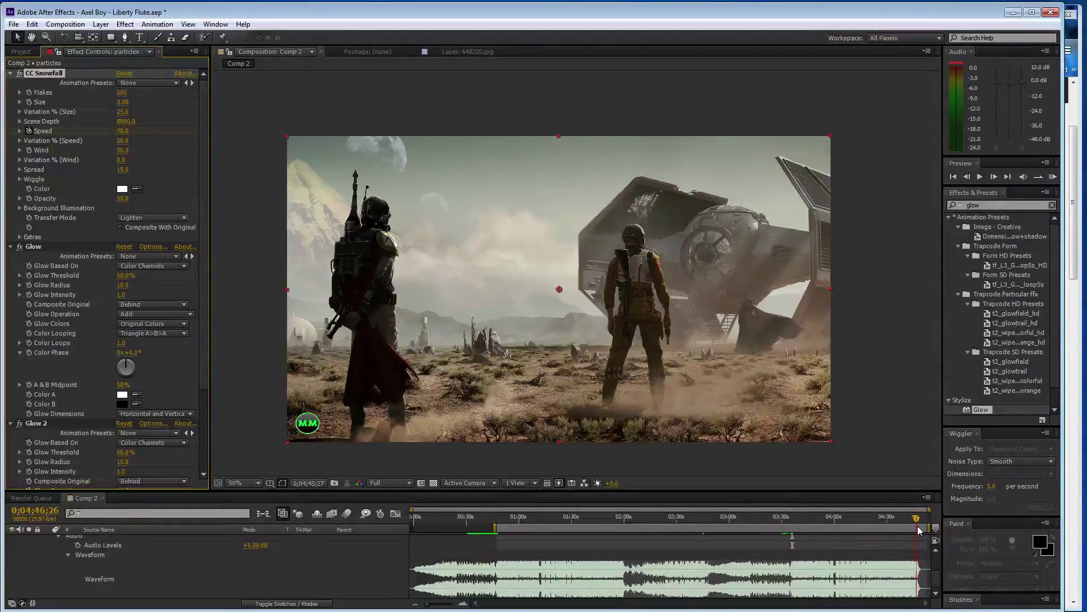
click(122, 130)
text(71)
click(918, 522)
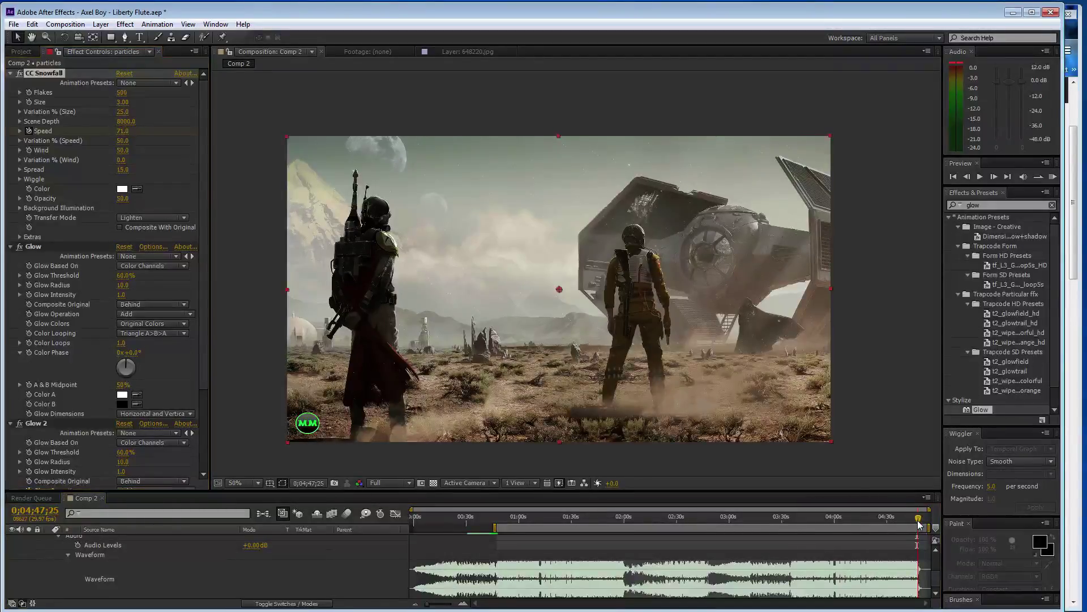
click(122, 131)
text(10)
click(275, 300)
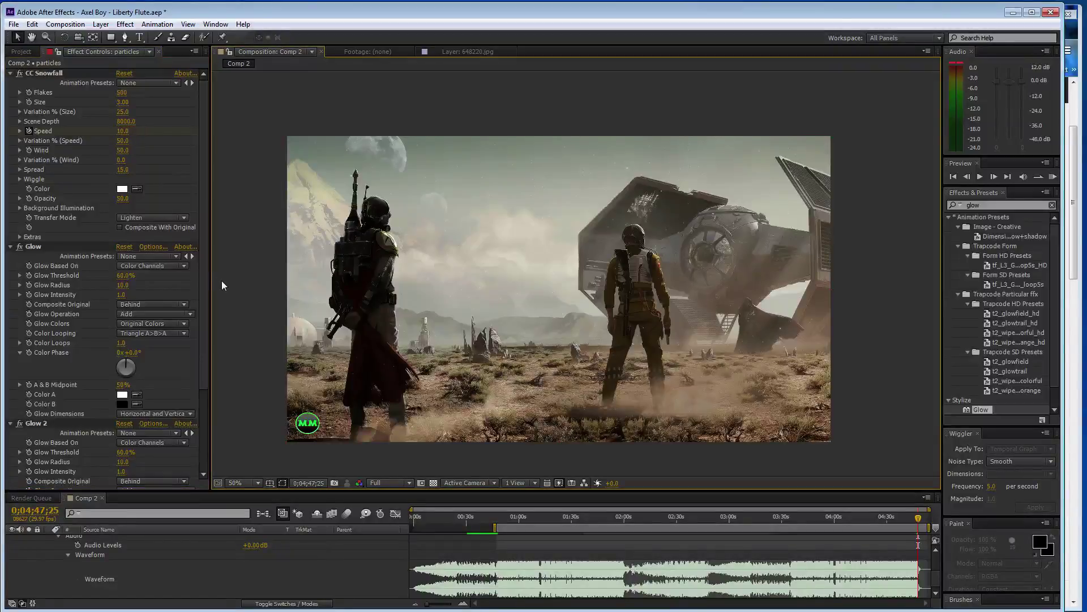
key(ctrl+s)
click(69, 555)
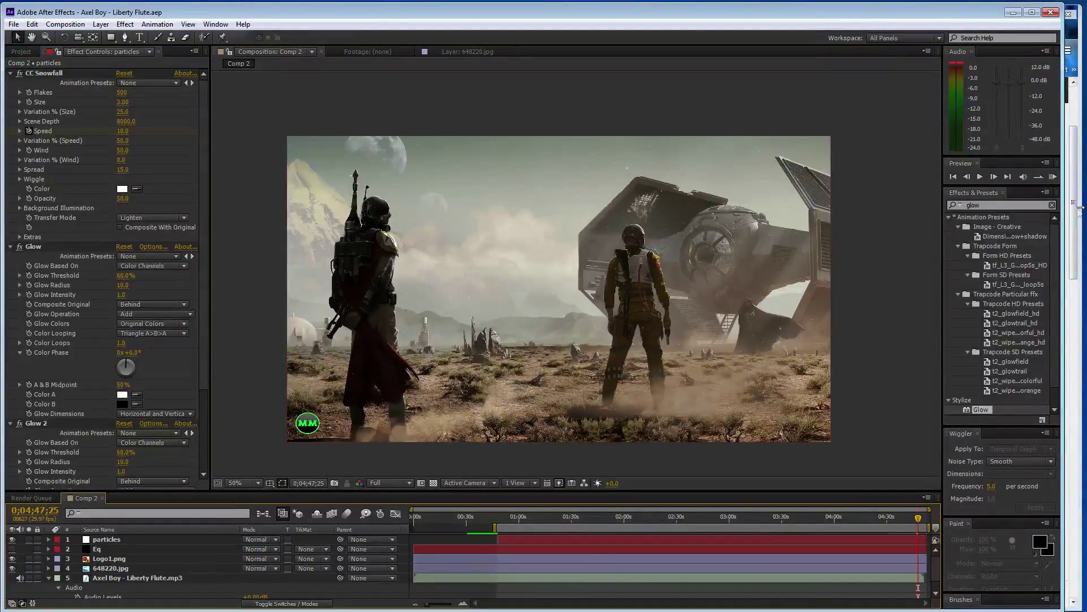
Switch to the browser, play Axel Boy - Liberty Flute on SoundCloud, and return to After Effects.
key(alt+Tab)
click(315, 180)
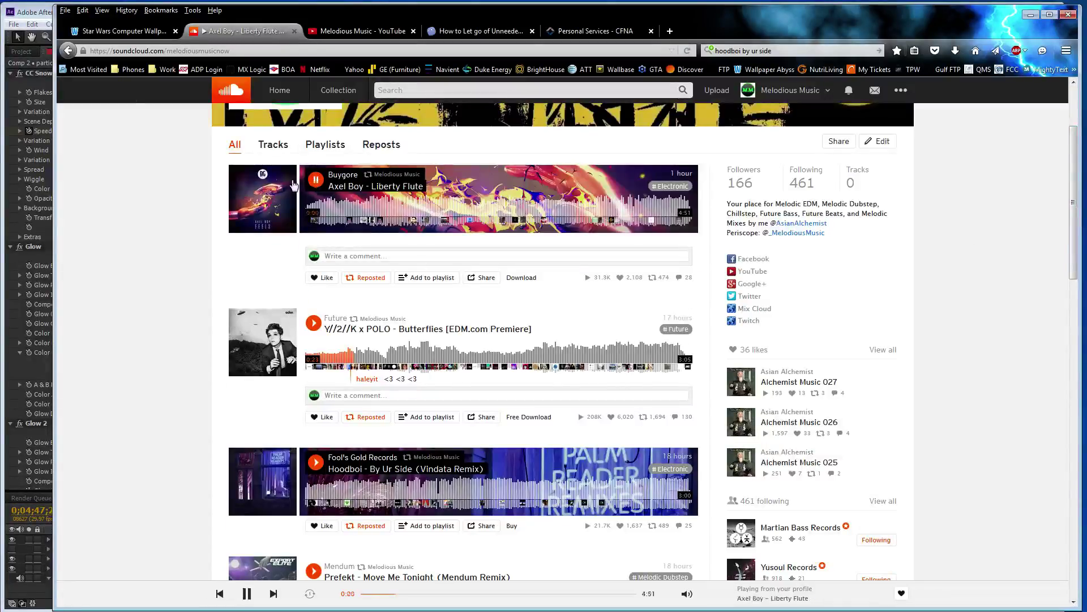
click(45, 15)
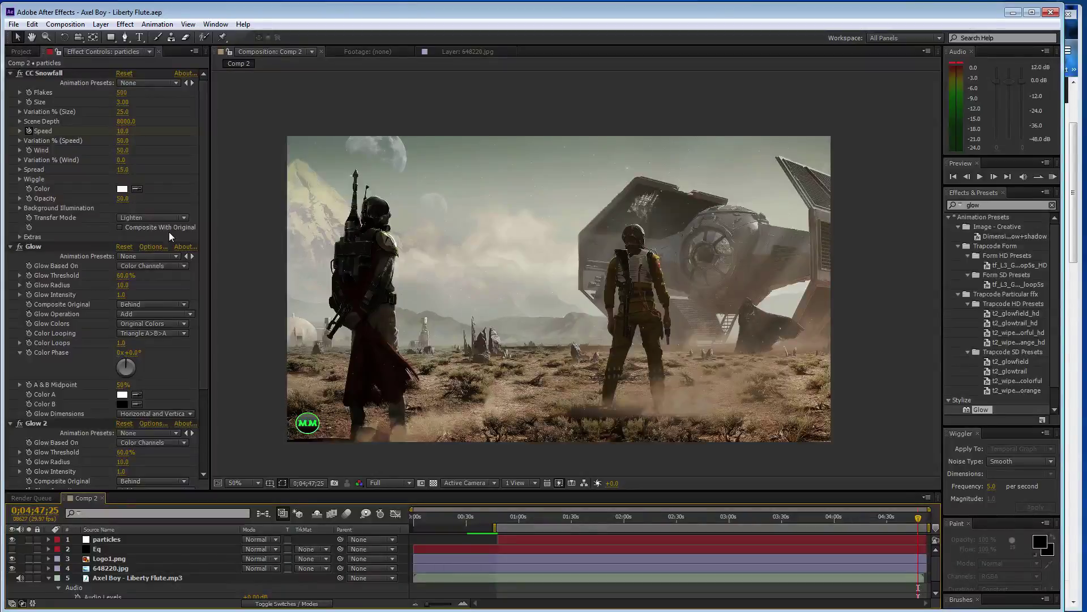
Create a black solid layer named "flare" in the composition.
key(ctrl+y)
click(627, 432)
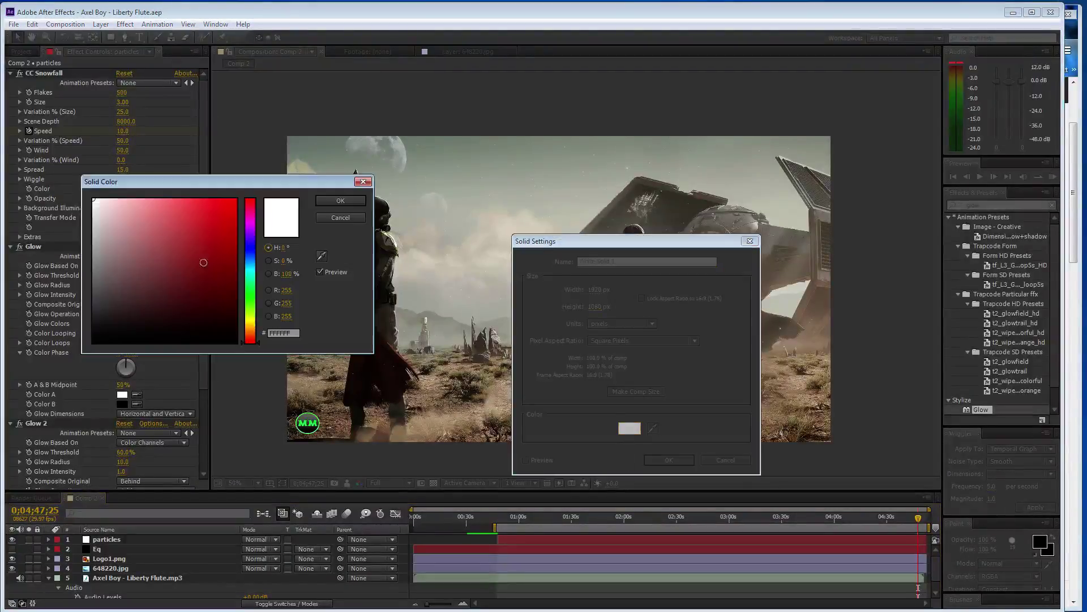
drag(103, 332, 86, 351)
click(336, 201)
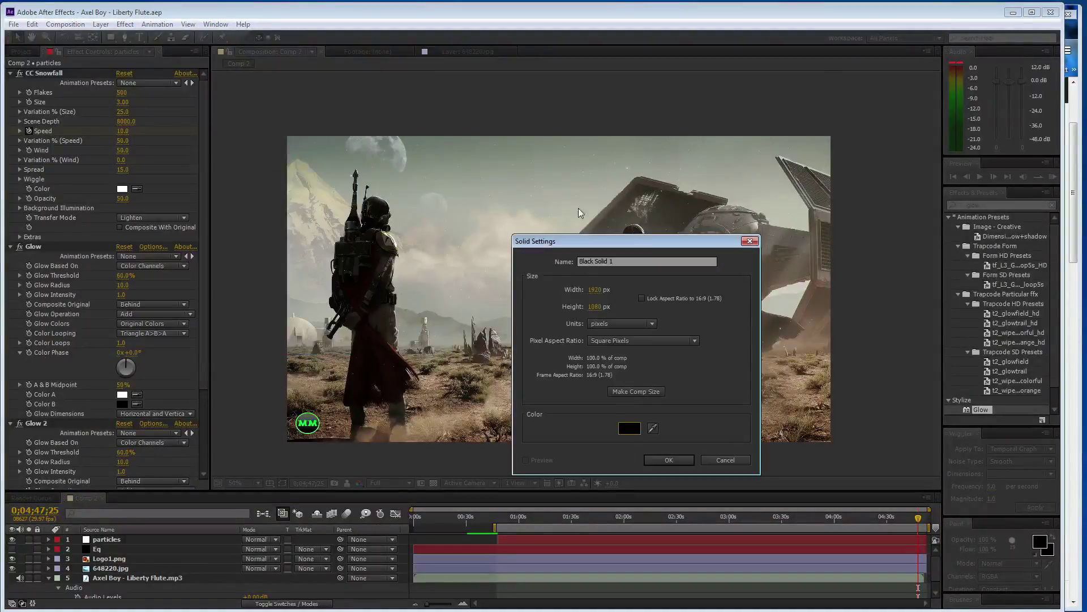
triple_click(628, 263)
text(flare)
key(Return)
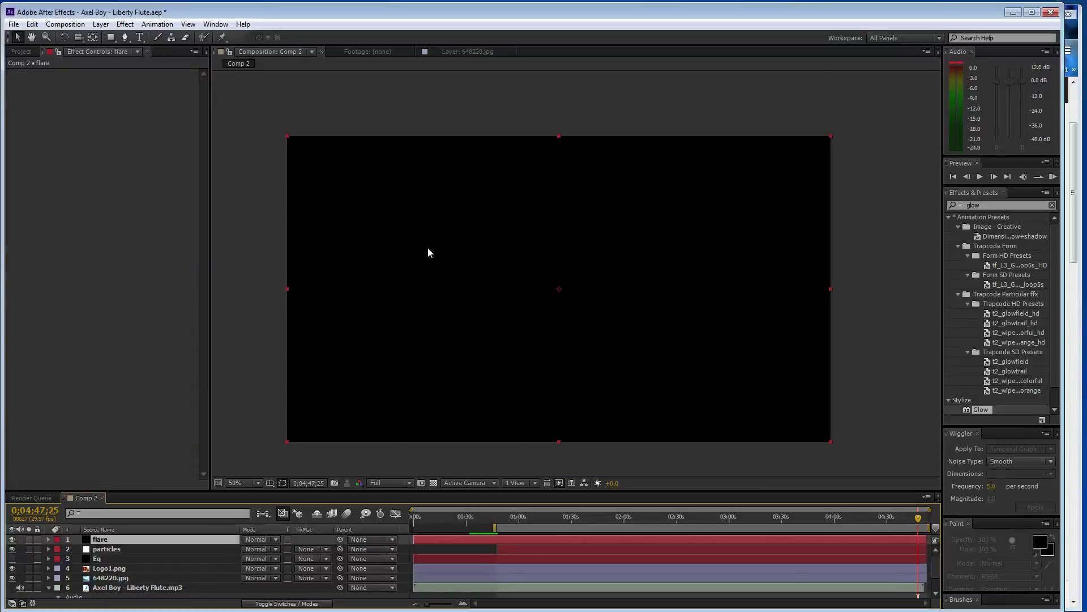
Apply the Video Copilot Optical Flares effect to the flare layer and set its Render Mode to On Transparent.
click(125, 24)
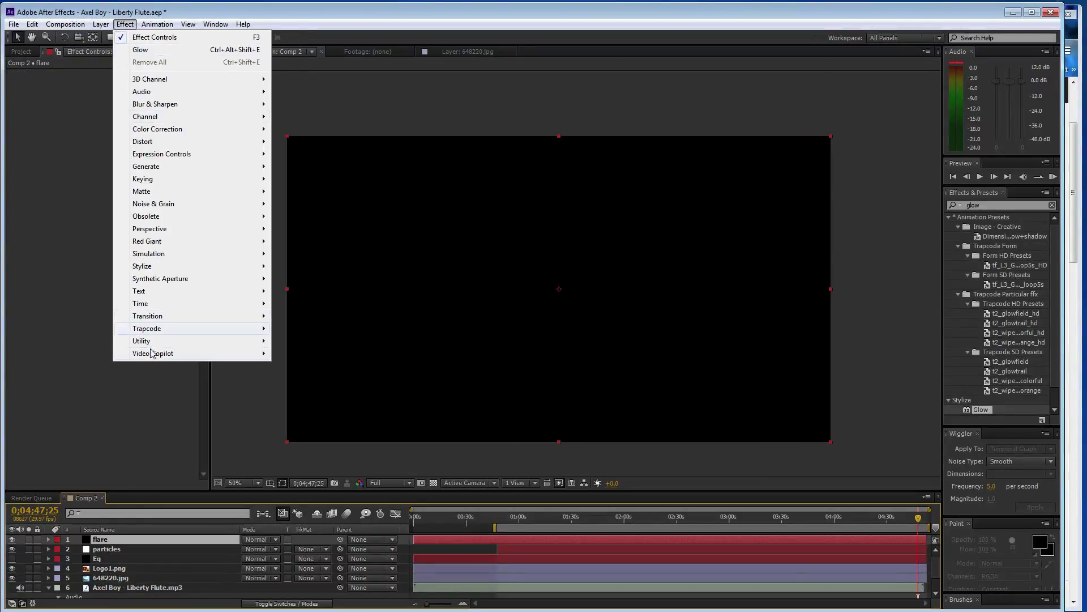
mouse_move(250, 355)
click(284, 354)
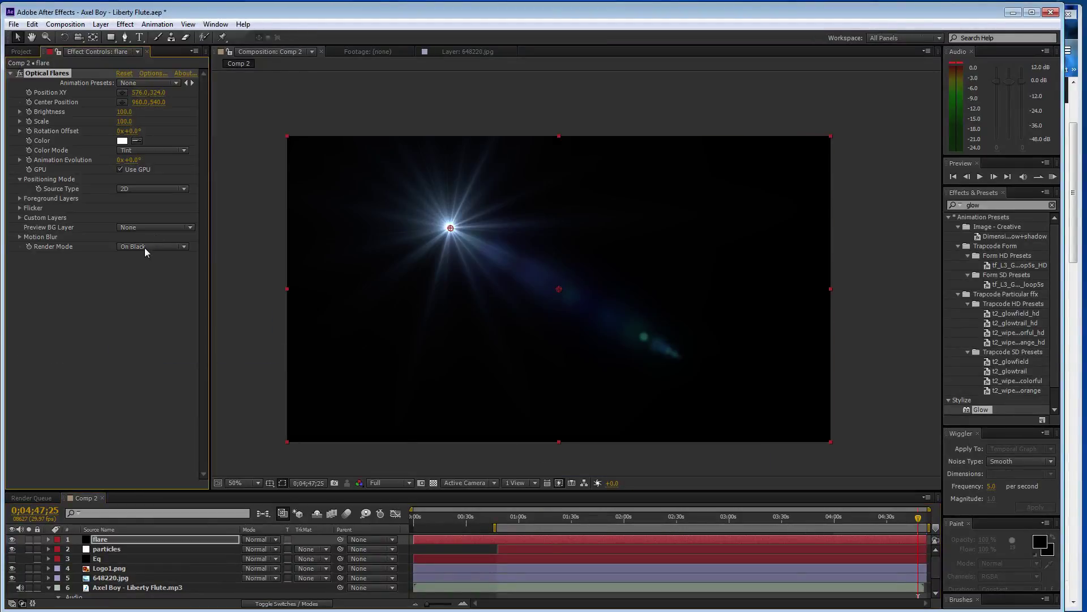
click(144, 247)
click(146, 270)
click(173, 545)
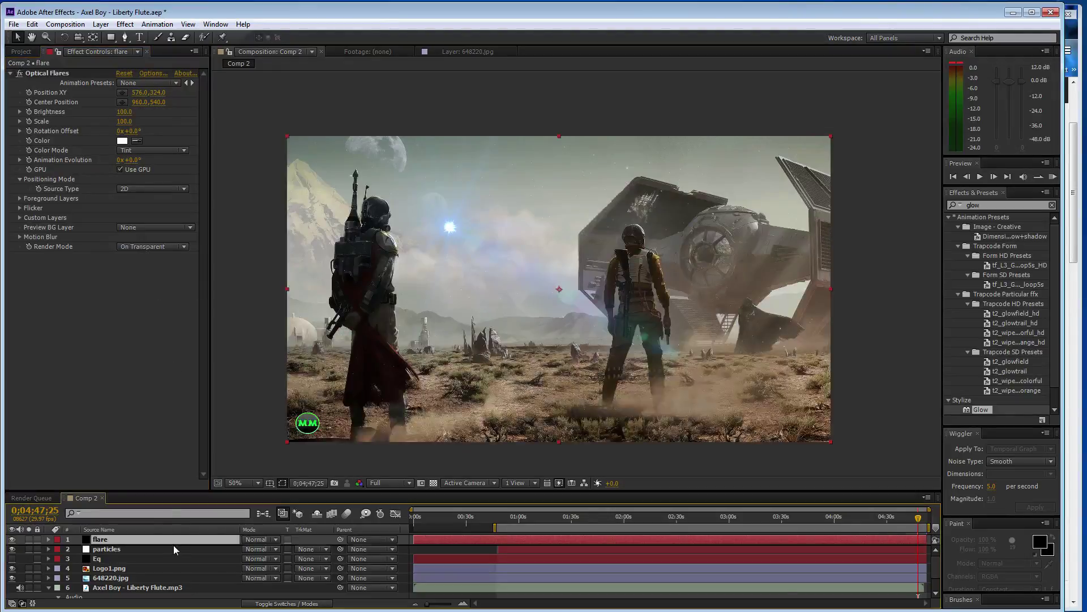
Move the flare layer below the particles layer and rebuild its optical flare from a single Glow lens object.
key(ctrl+bracketleft)
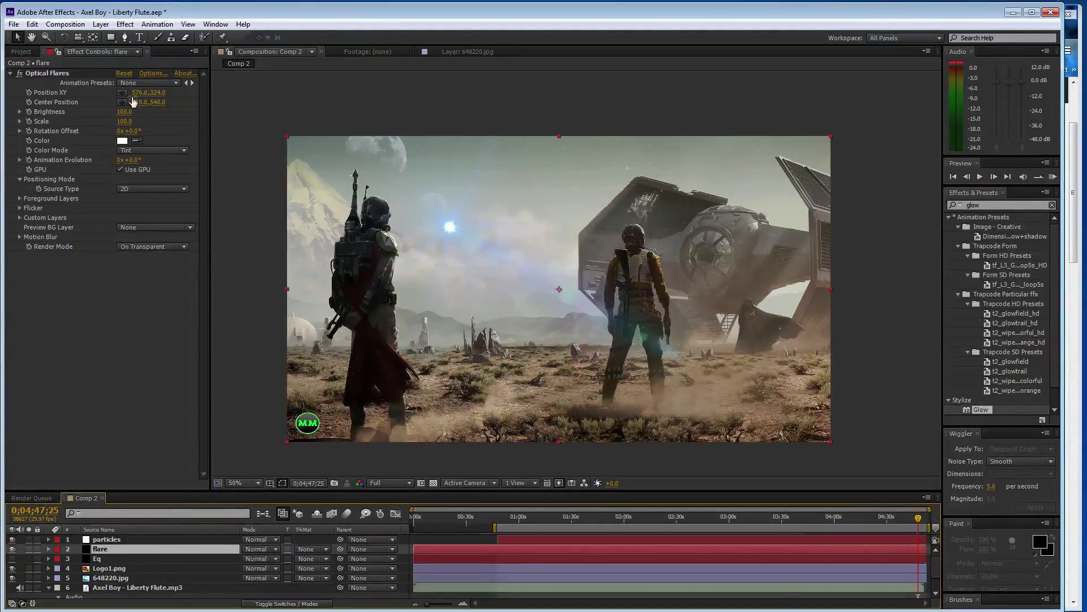
click(151, 72)
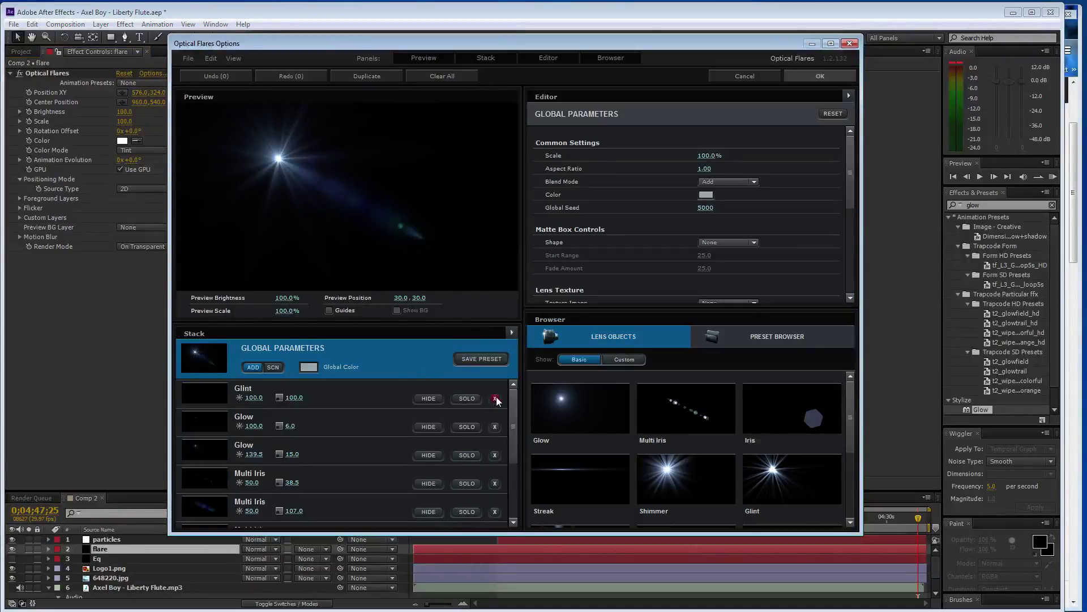
click(495, 398)
click(495, 398)
click(495, 398)
click(495, 398)
click(495, 399)
click(495, 399)
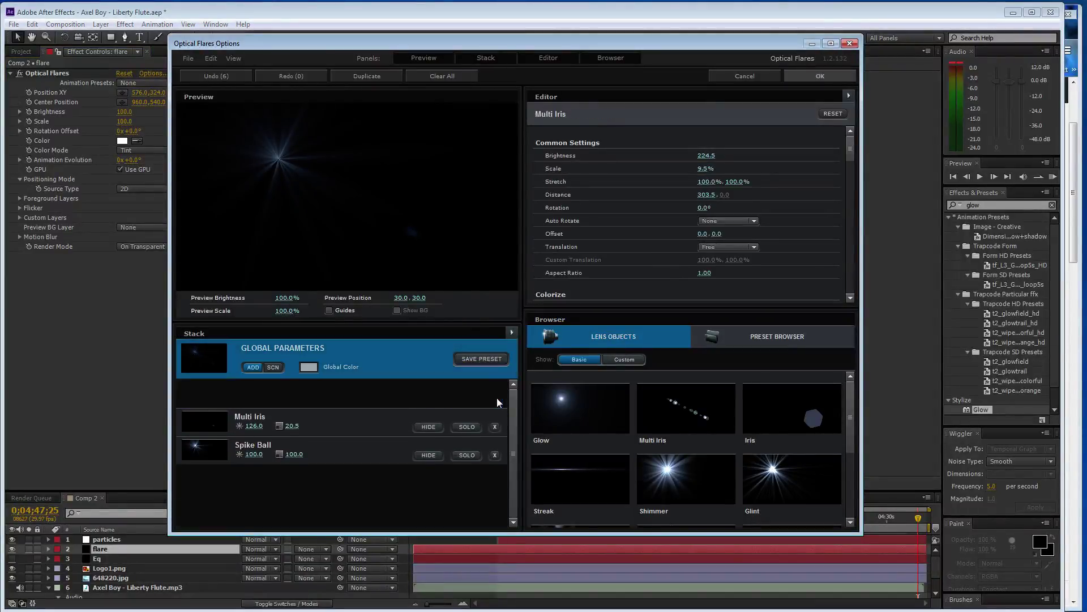
click(497, 397)
click(498, 398)
click(564, 406)
click(810, 76)
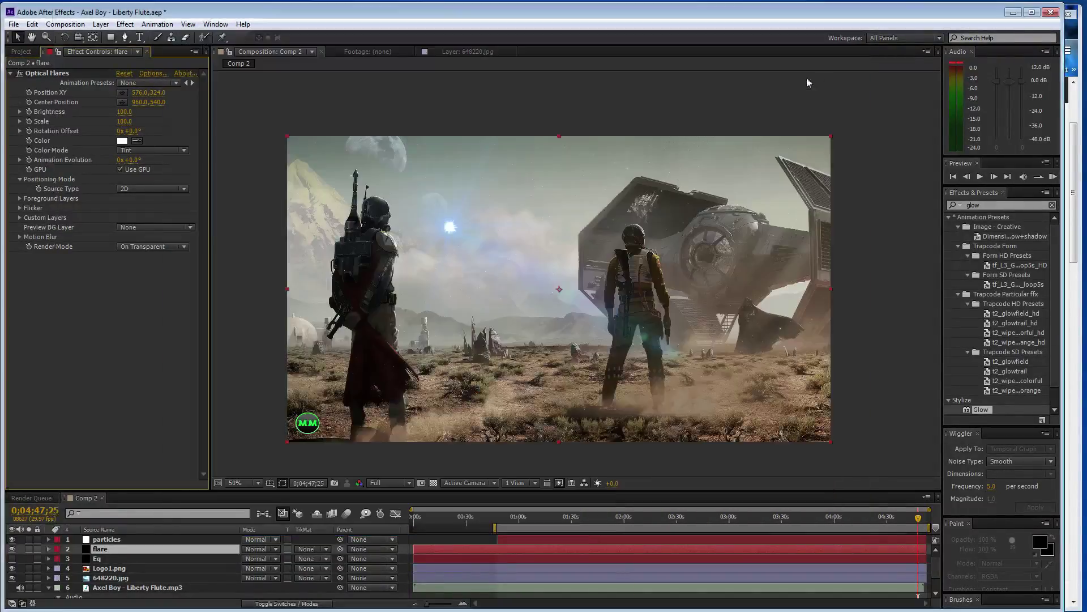
Set the flare's Scale to 10 and its color to yellow FDEC34.
click(124, 122)
text(10)
key(Return)
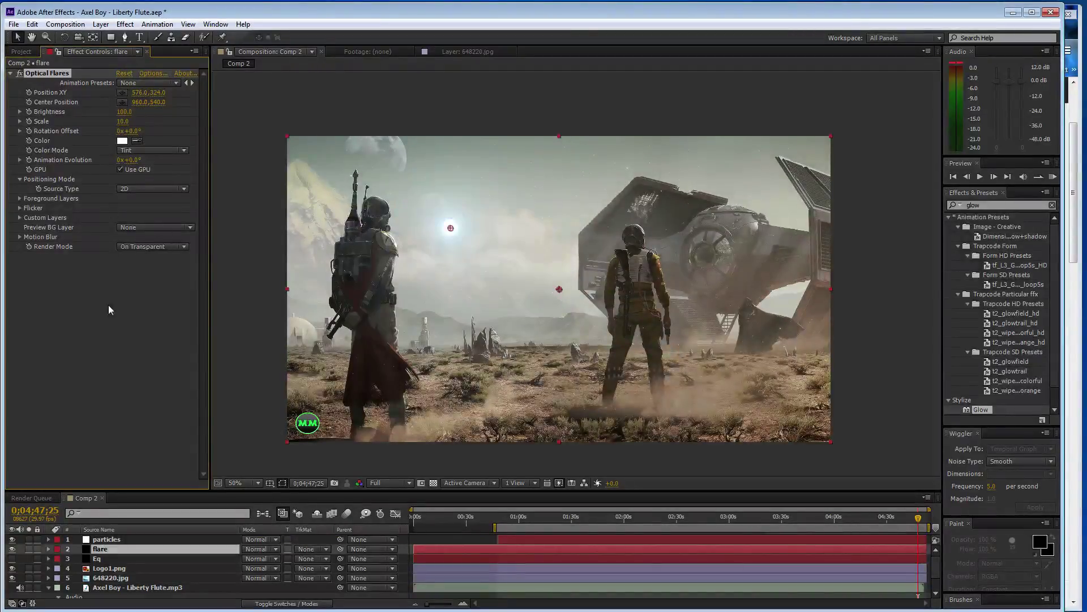
click(122, 140)
click(250, 321)
click(205, 200)
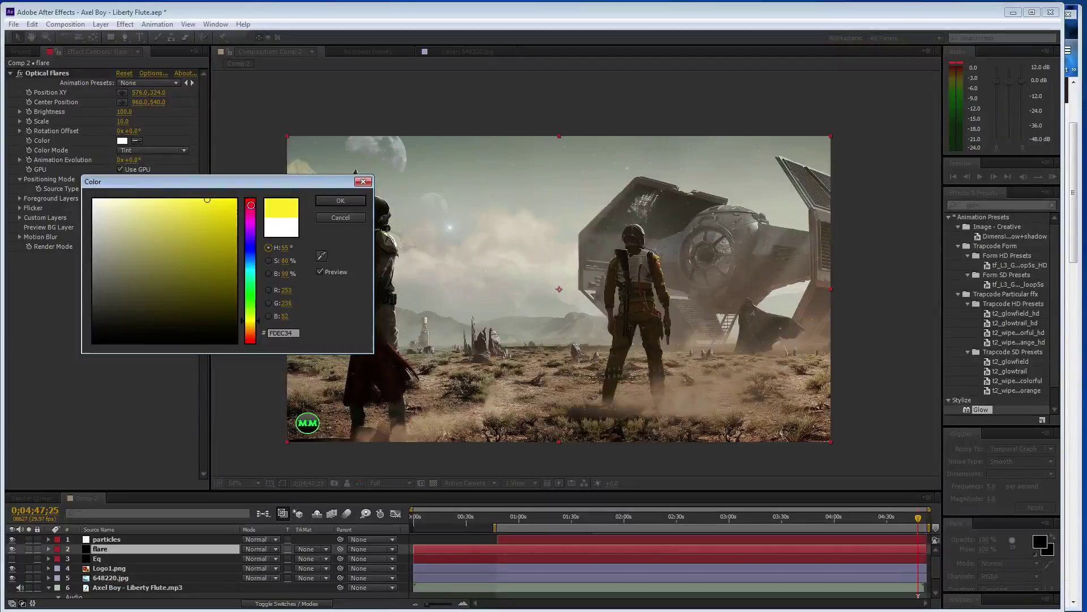
click(340, 201)
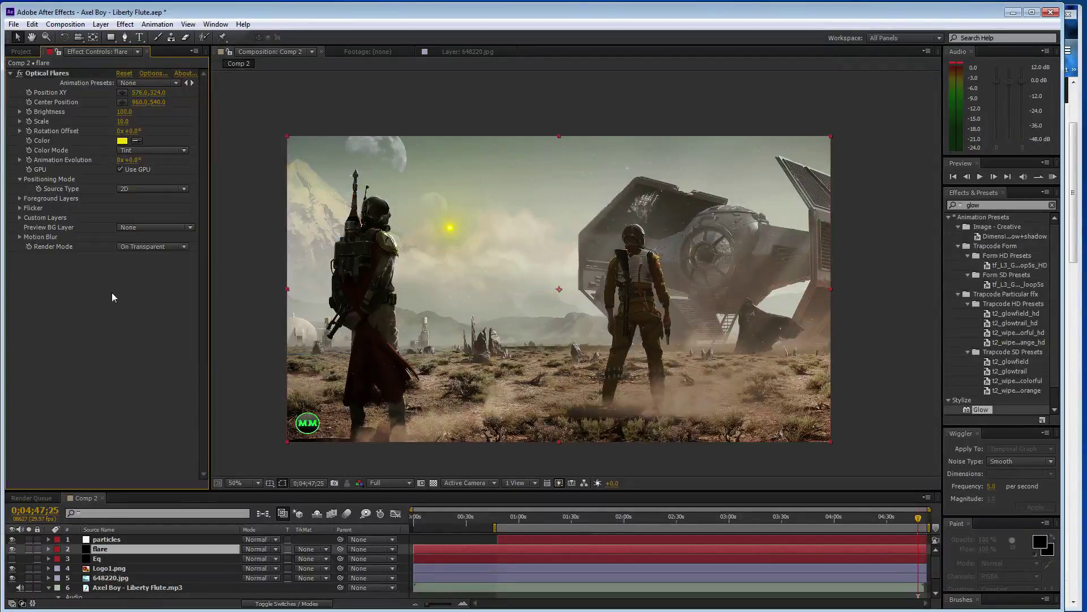
Reduce the flare's Scale to 5 and move the flare onto the jetpack of the armored figure.
click(122, 121)
text(5)
key(Return)
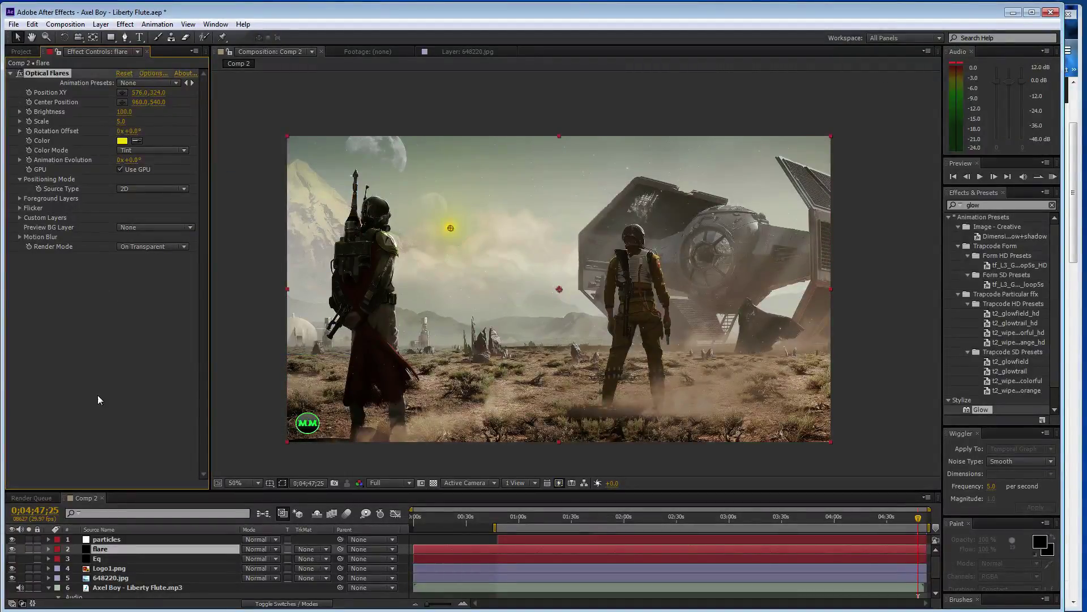
click(65, 75)
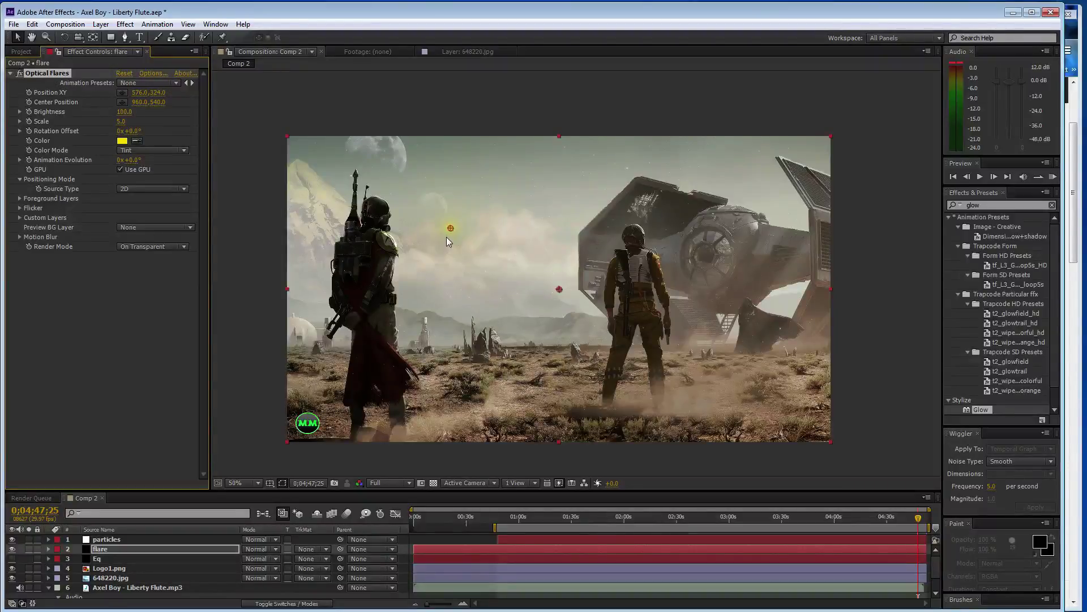
drag(451, 229, 362, 247)
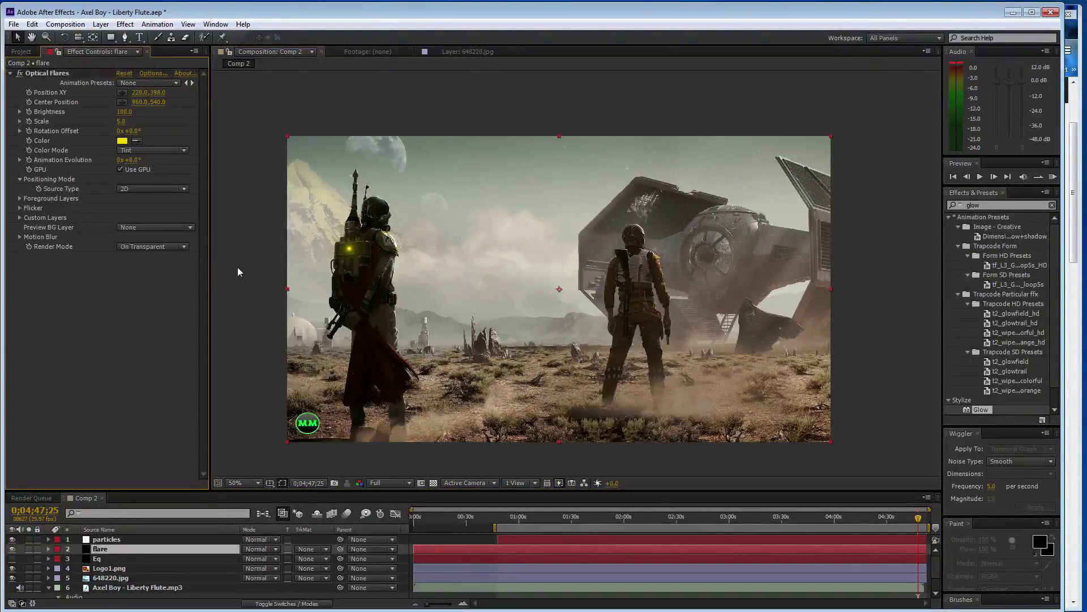
Fine-tune the flare's Position XY on the jetpack to 218, 399 and save the project.
scroll(323, 283, up, 1)
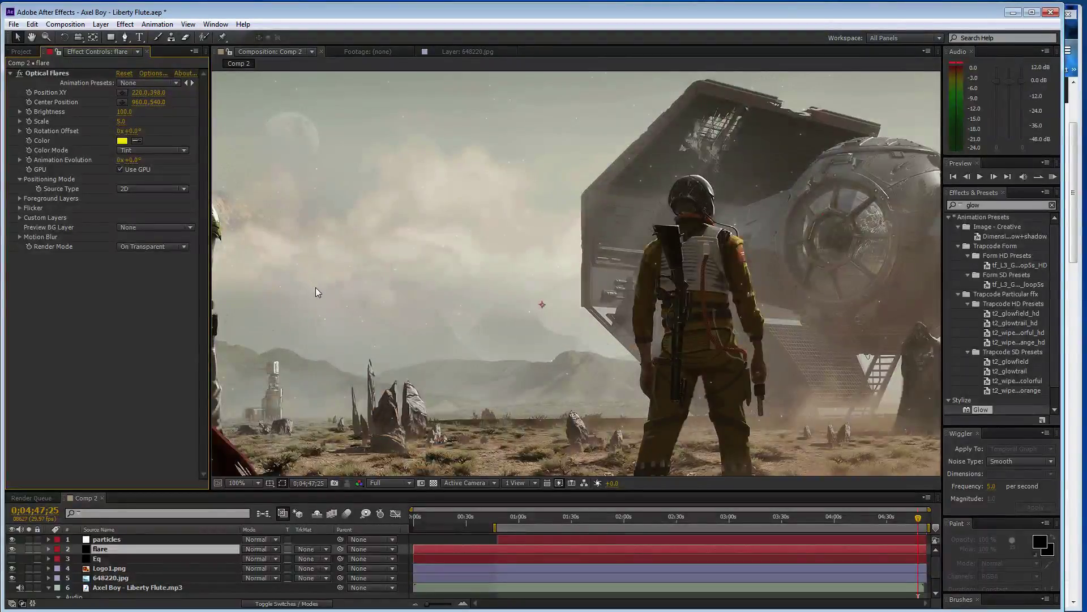
key(h)
drag(258, 258, 572, 357)
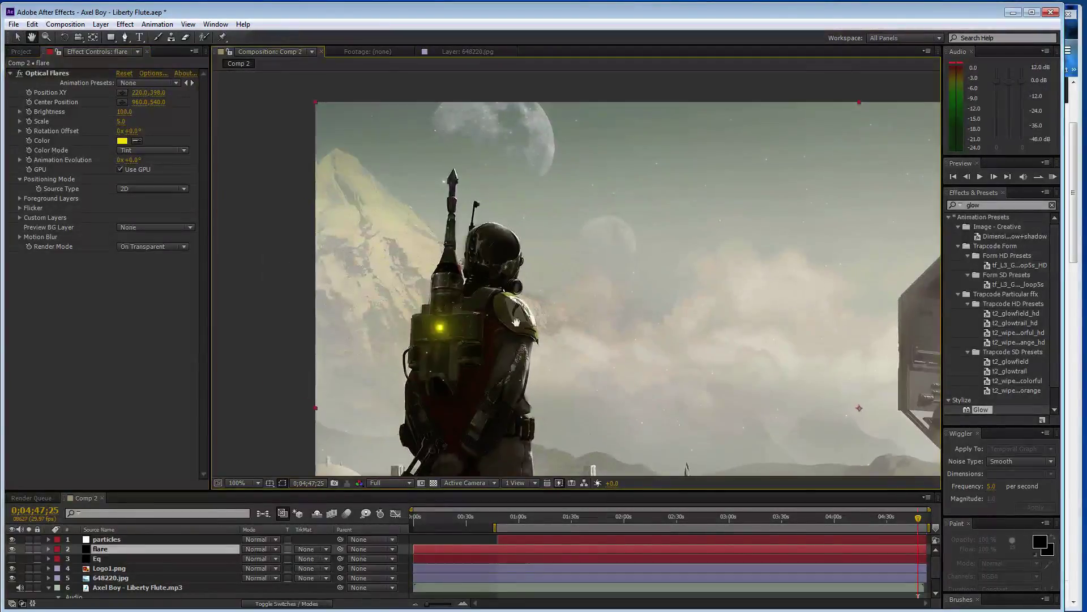
key(v)
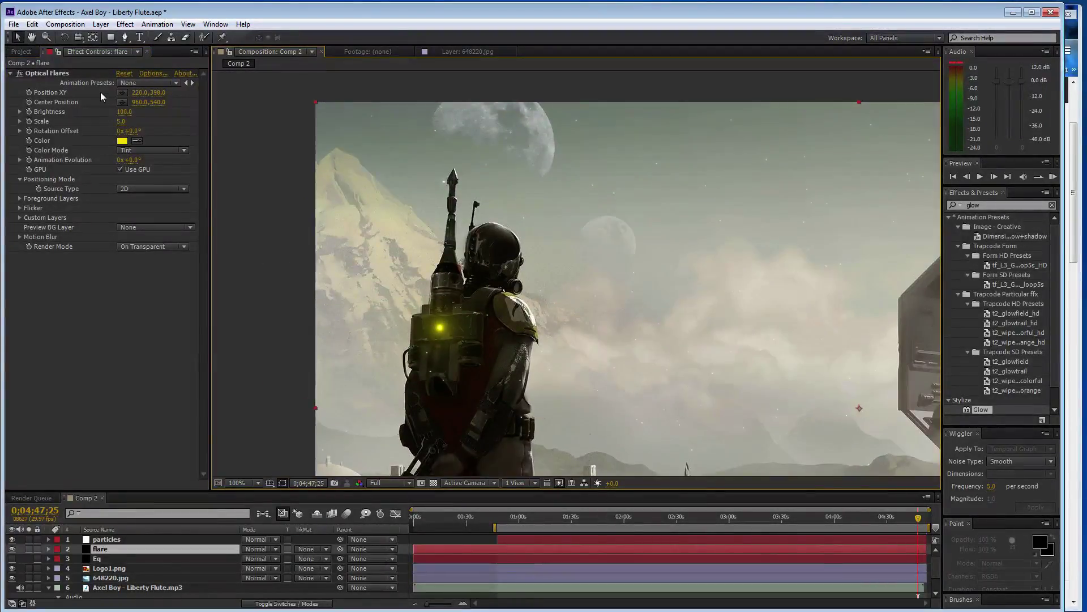
click(41, 72)
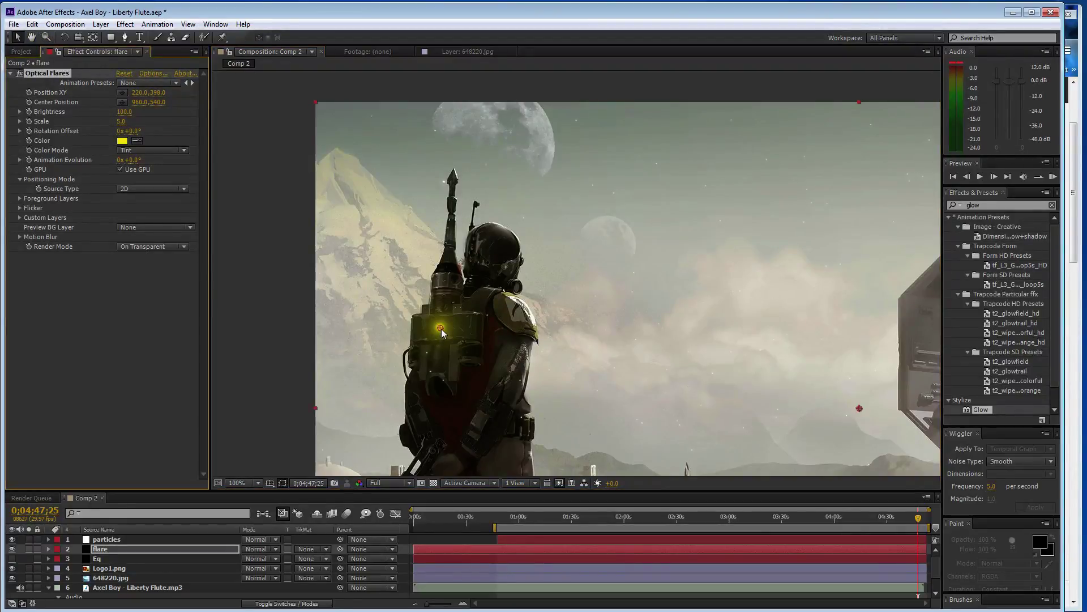
drag(440, 329, 440, 329)
click(121, 313)
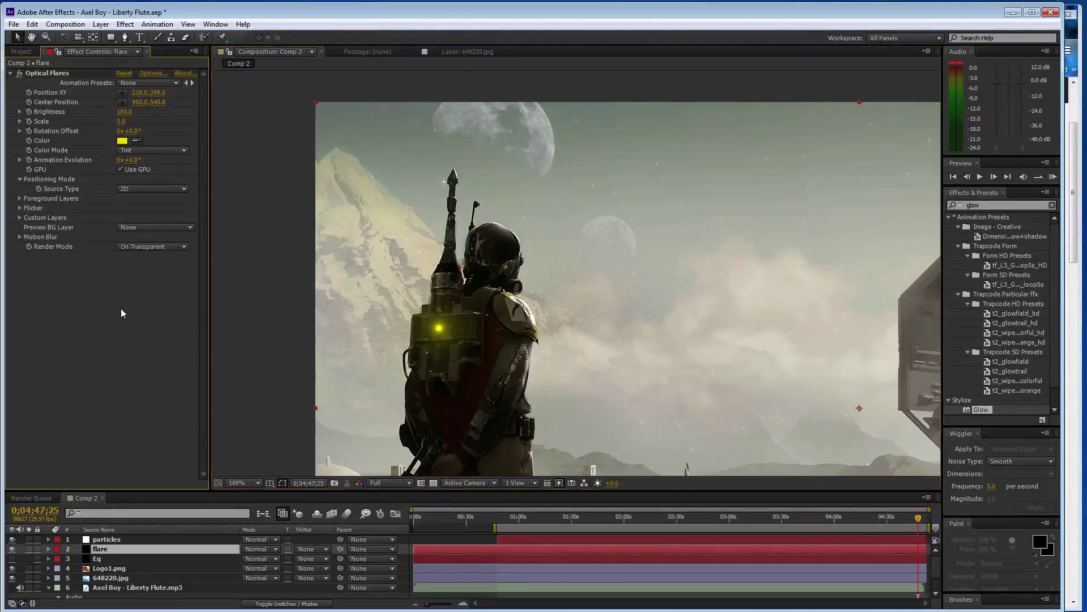
key(comma)
key(comma)
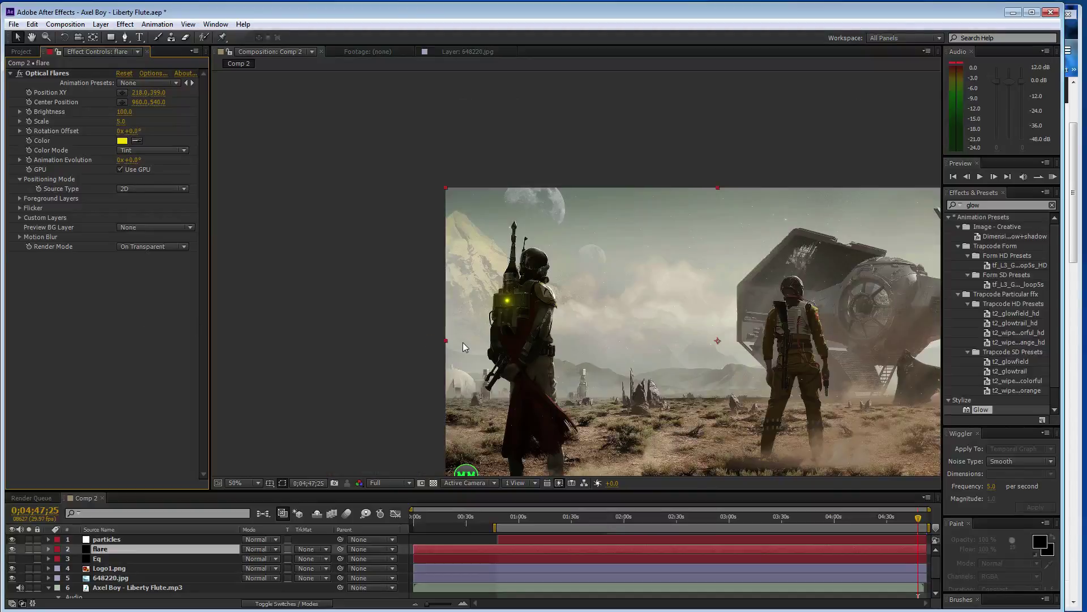
key(ctrl+s)
Start keyframing the flare's Brightness with a value of 100 at the composition's start, and expand the particles layer.
key(h)
drag(658, 371, 546, 299)
key(v)
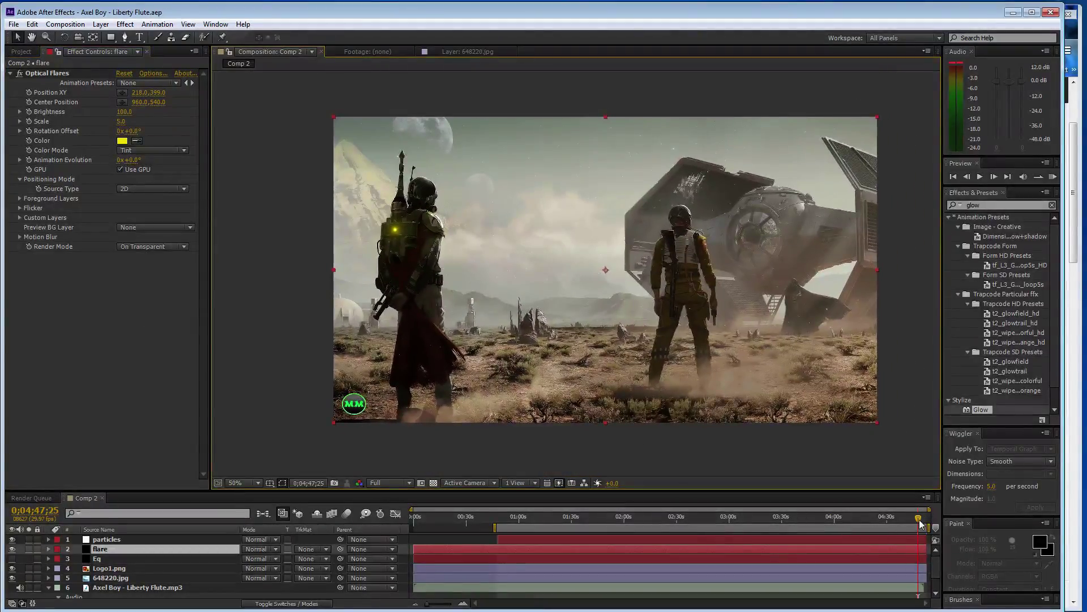
key(Home)
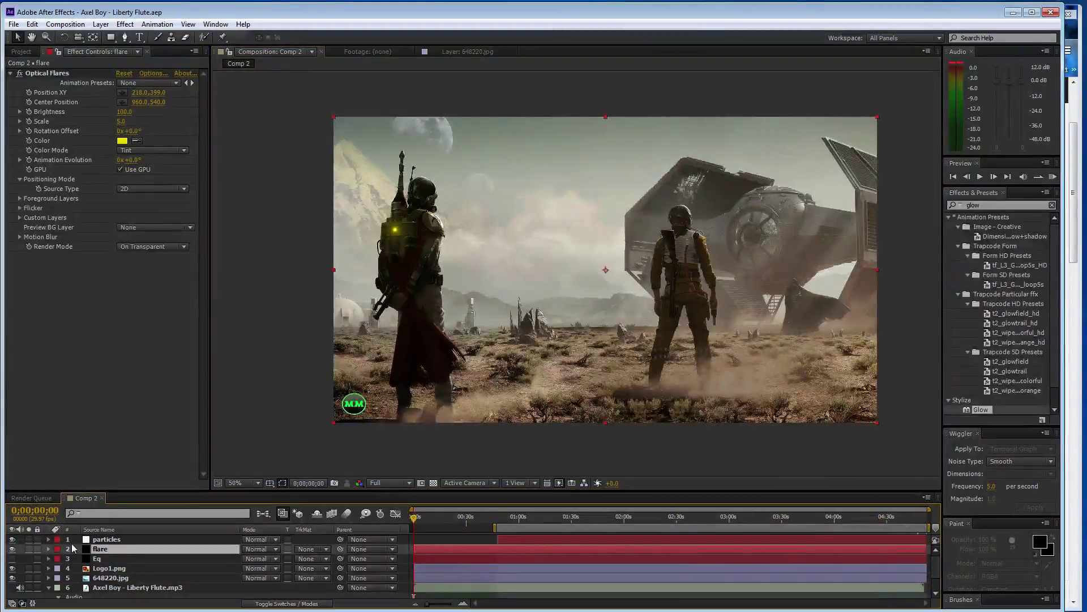
key(KP_0)
click(49, 540)
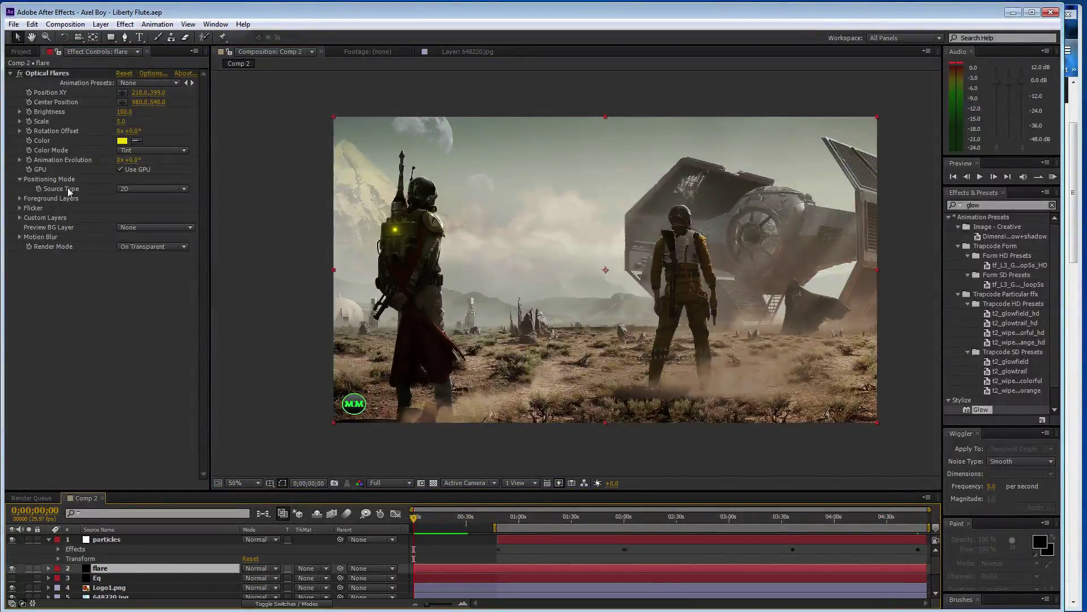
click(29, 113)
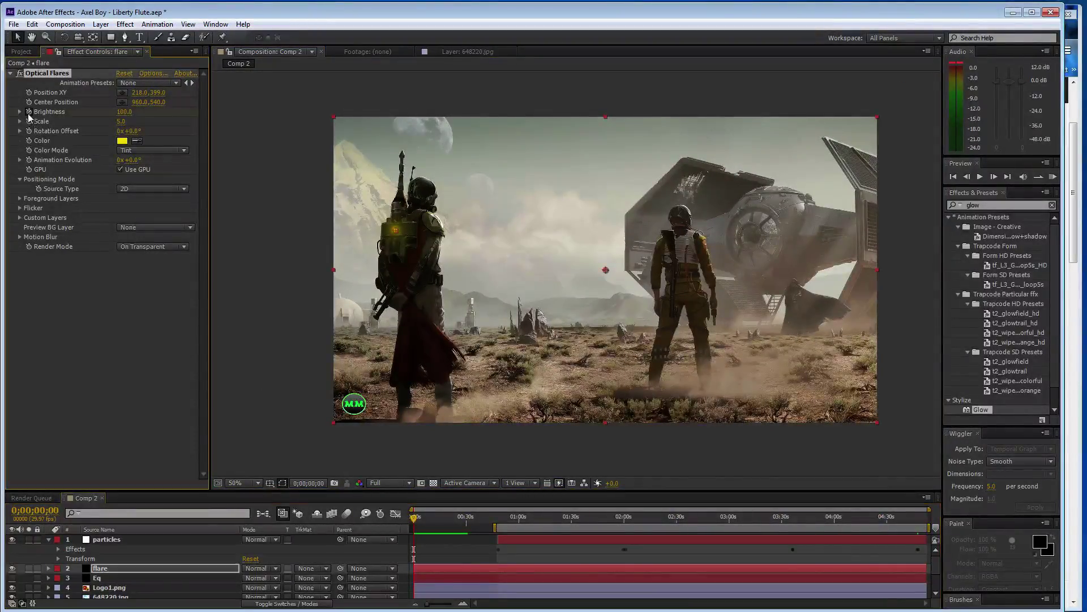
Keyframe the flare's Brightness at 0;00;08;02, trying 200 and settling on 150.
click(428, 522)
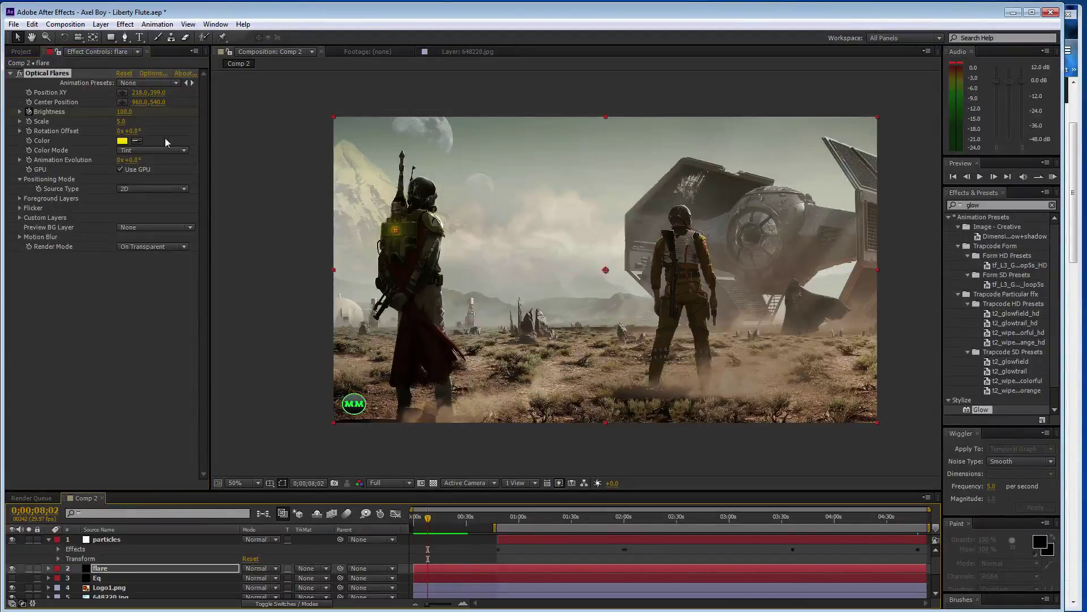
click(127, 112)
text(200)
key(Return)
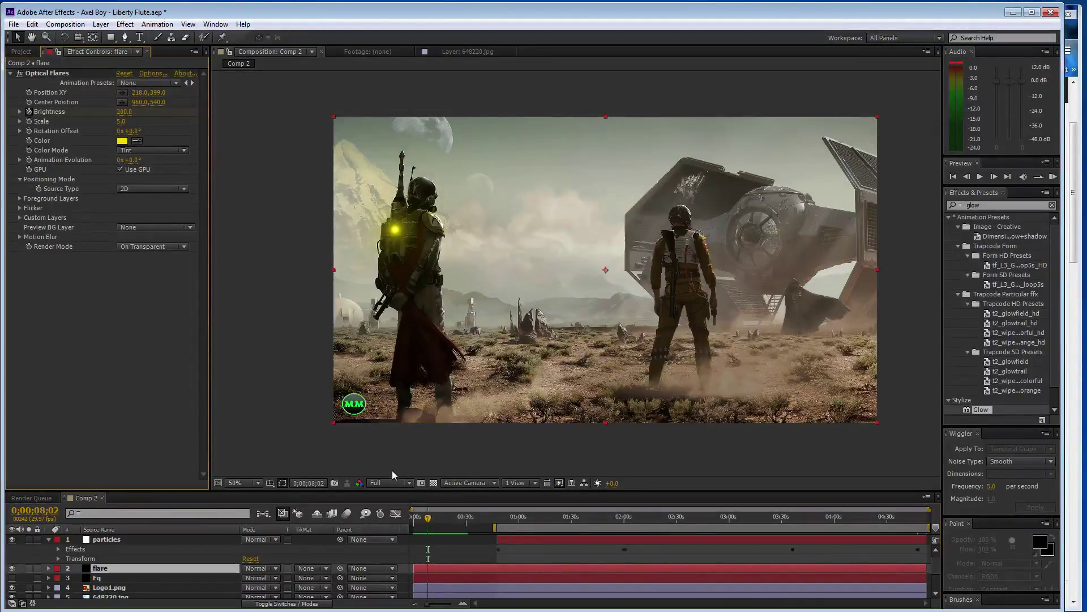
click(126, 112)
text(150)
key(Return)
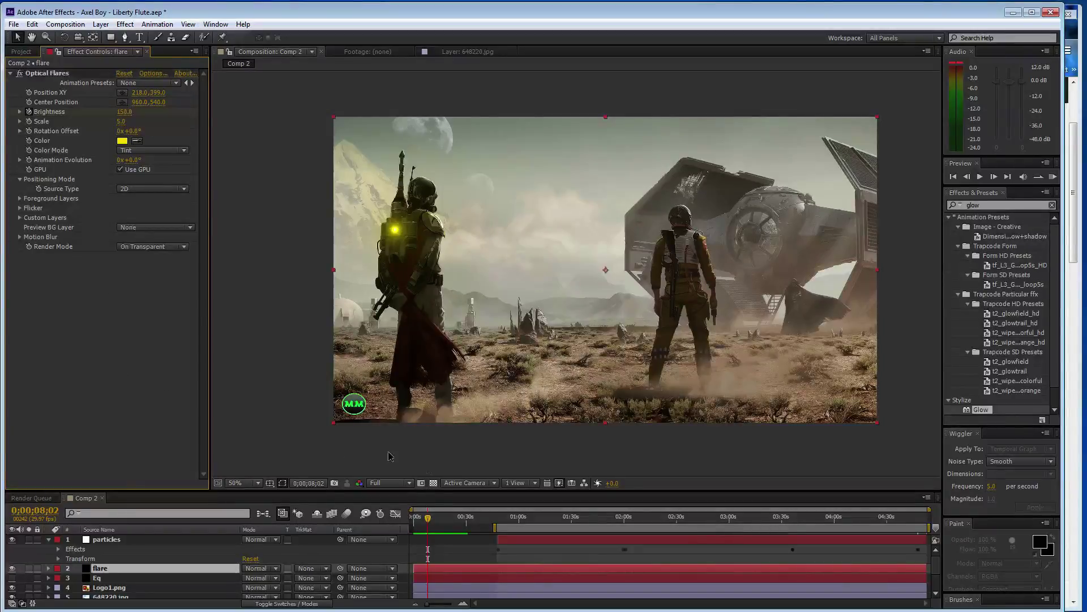
Keyframe the flare's Brightness at 50 at 0;00;14;06 and at 150 at 0;00;22;18.
click(440, 524)
click(126, 112)
text(50)
key(Return)
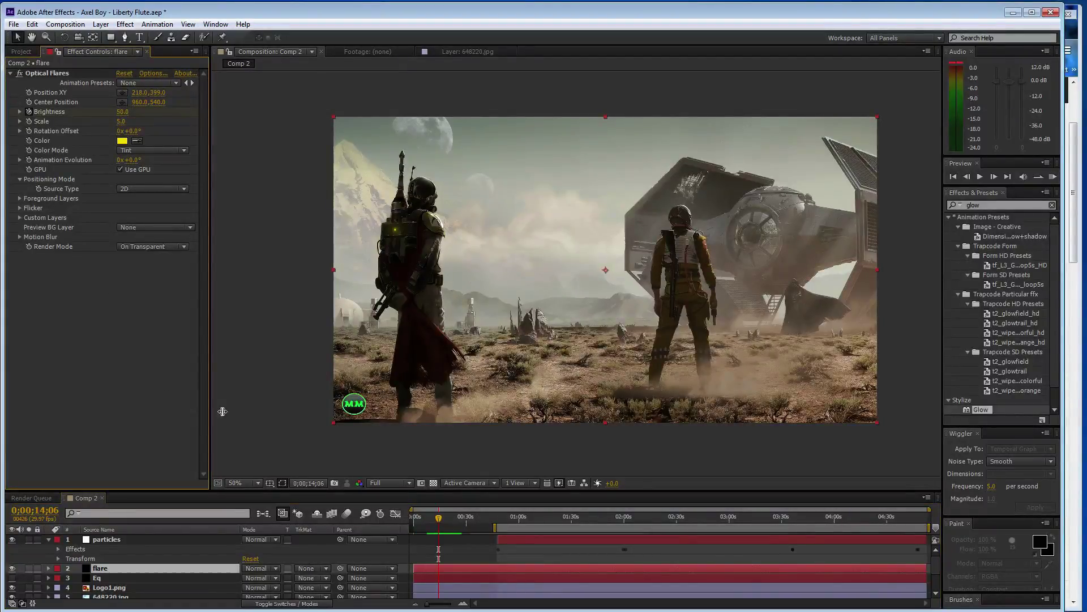
click(454, 520)
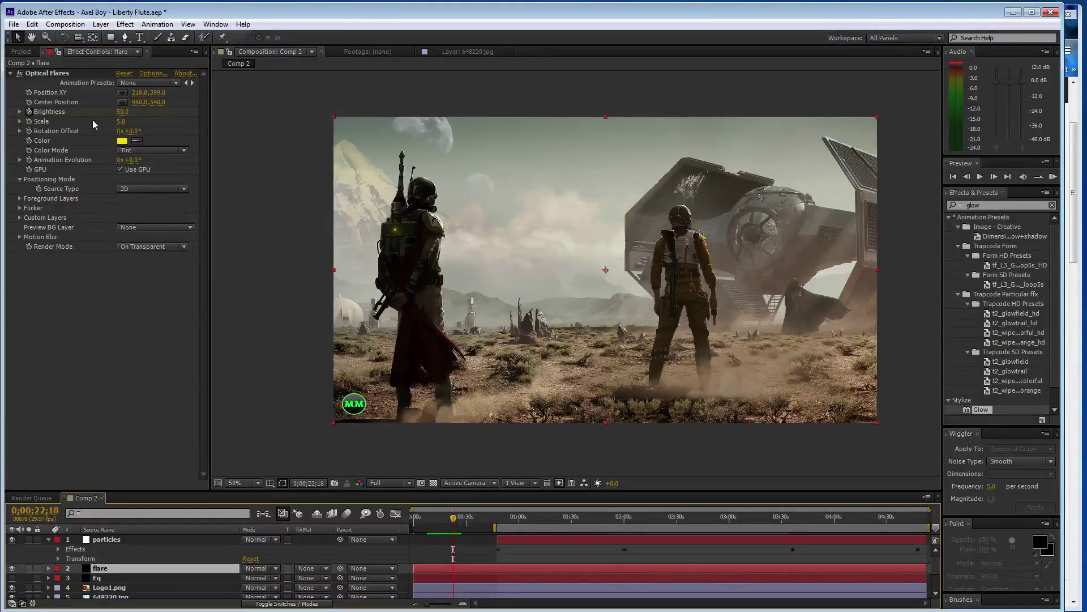
click(123, 112)
text(150)
click(106, 331)
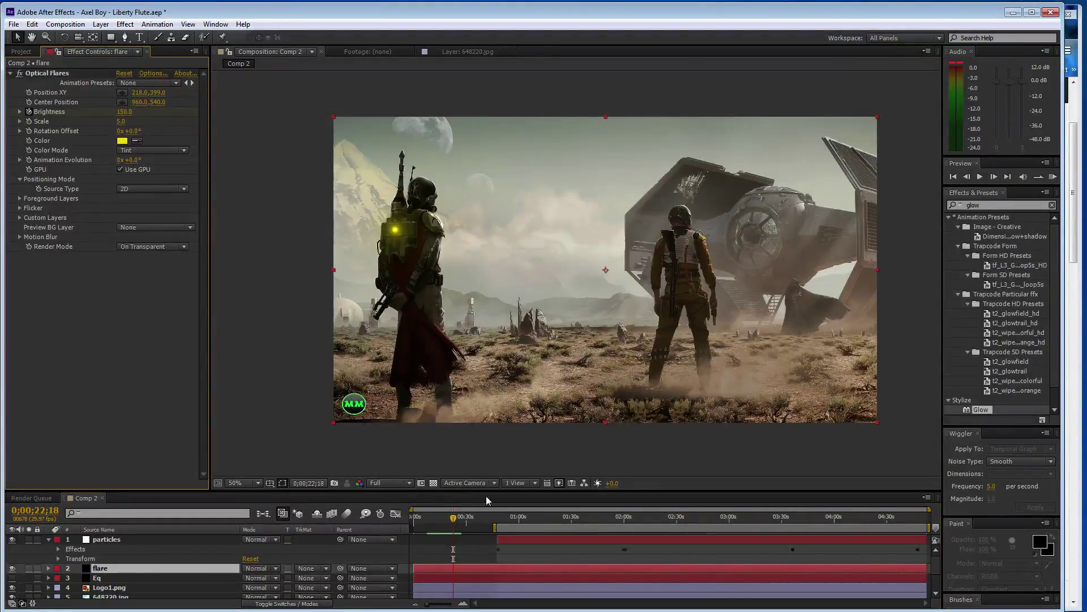
Keyframe the flare's Brightness at 50 near the 30-second mark and at 150 at 0;00;37;13.
click(467, 517)
click(123, 112)
text(50)
click(138, 376)
click(480, 520)
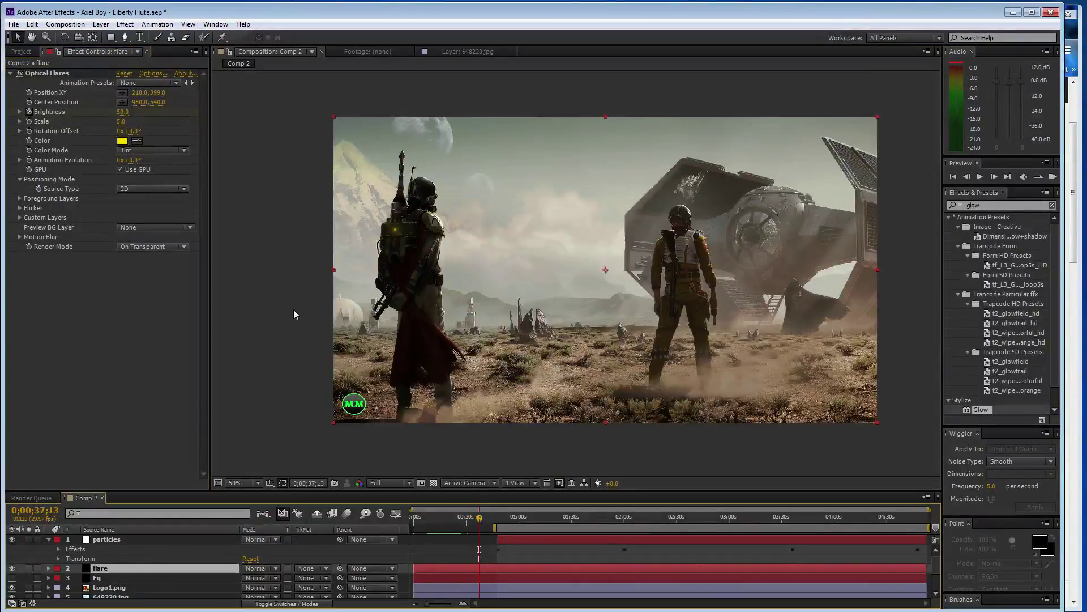
click(129, 374)
key(ctrl+z)
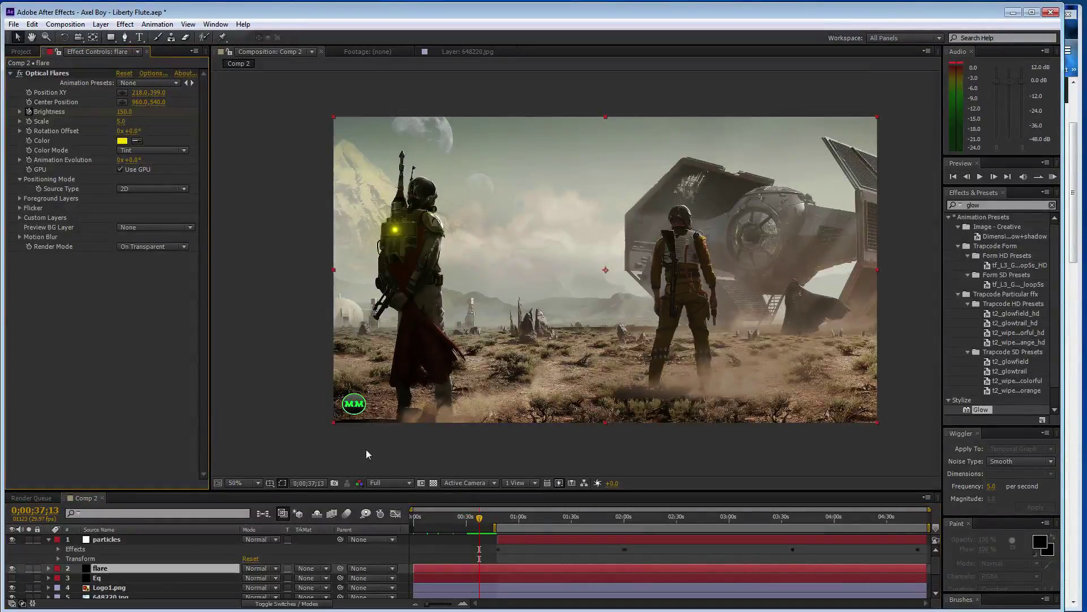
Keyframe the flare's Brightness at 50 at 0;00;42;28 and at 150 at 0;00;46;05.
click(488, 518)
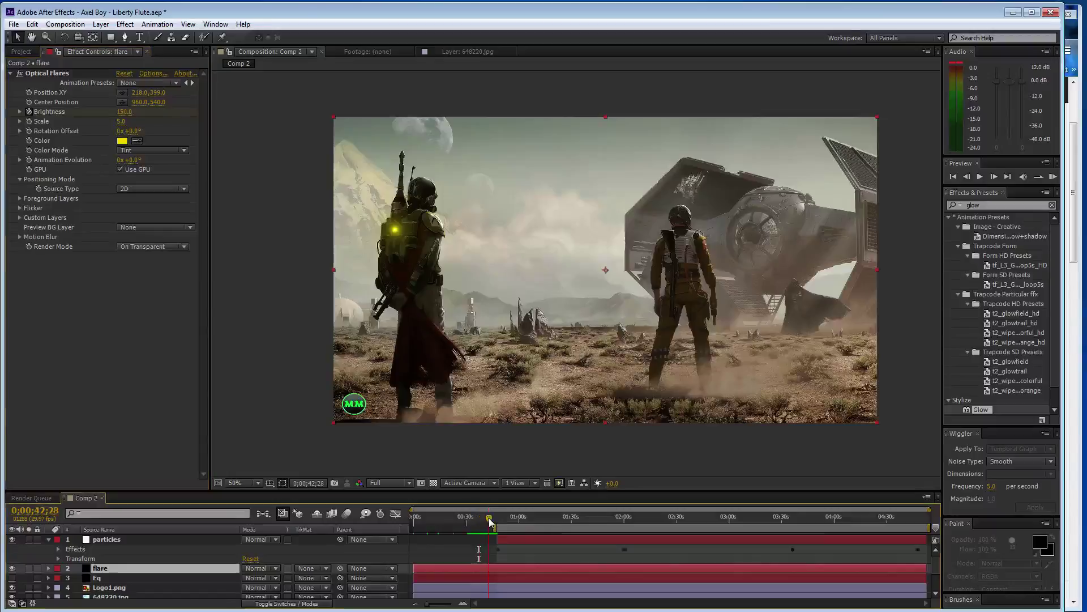
click(124, 112)
text(50)
key(Return)
drag(488, 509, 495, 513)
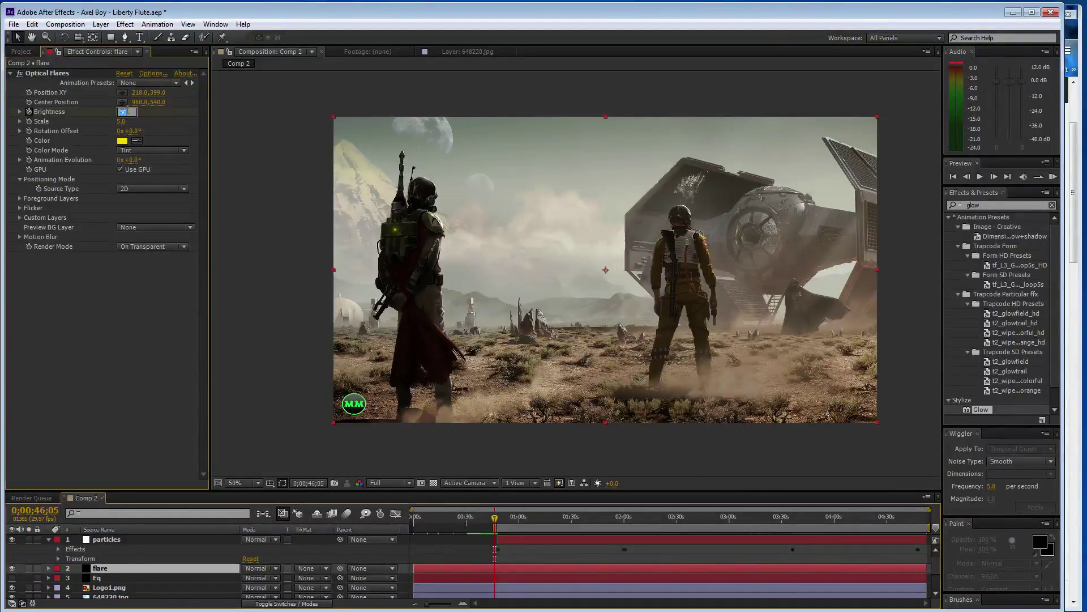
key(ctrl+z)
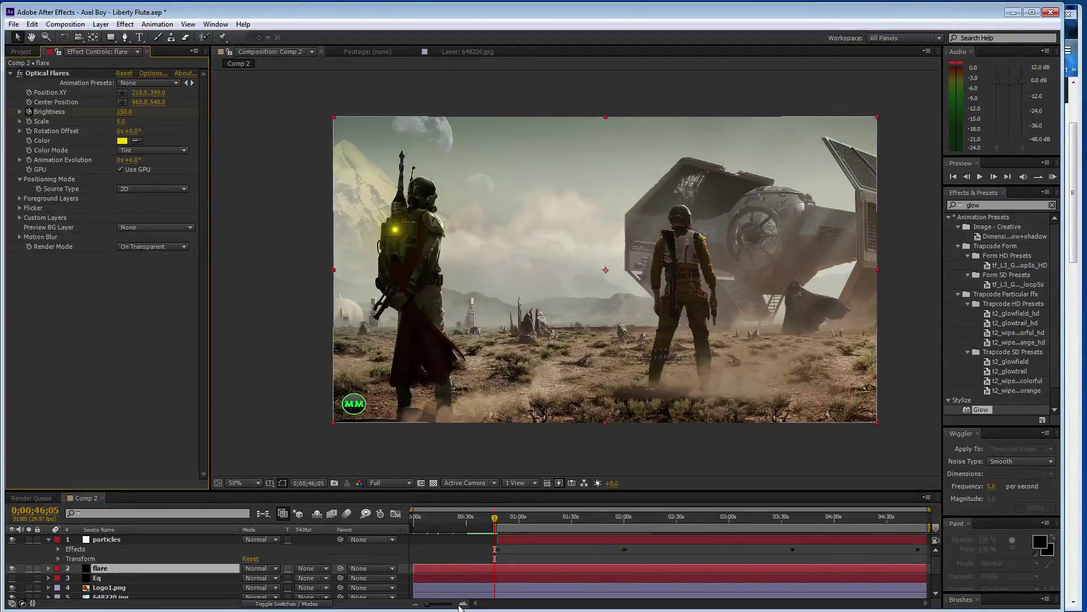
Add a Brightness keyframe to the flare at 0;00;47;19, just before the particles layer begins.
click(462, 604)
click(463, 604)
click(463, 604)
drag(496, 518, 521, 519)
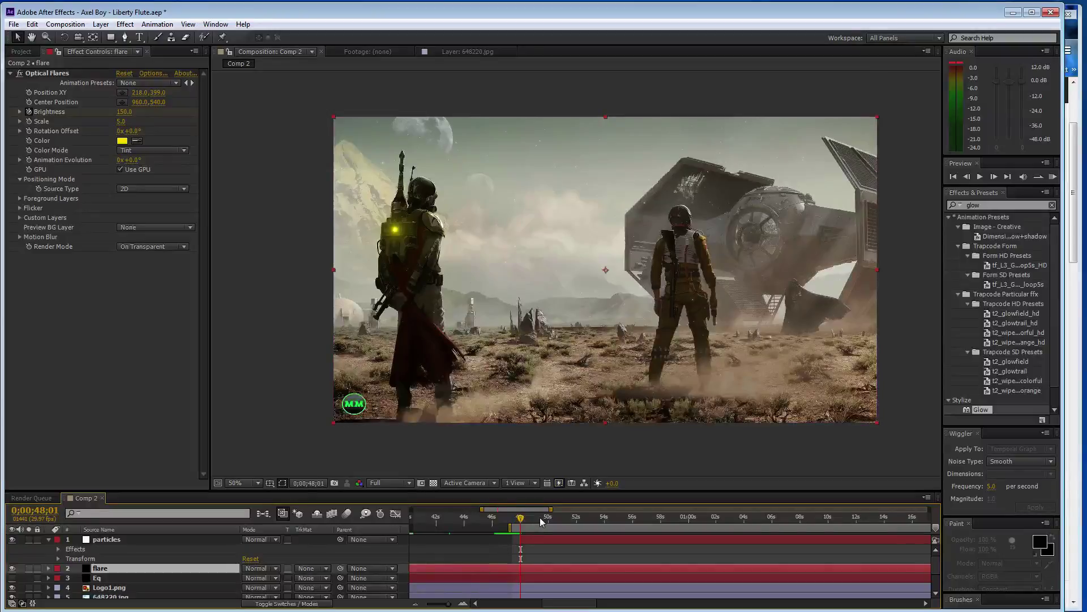
click(464, 603)
click(463, 604)
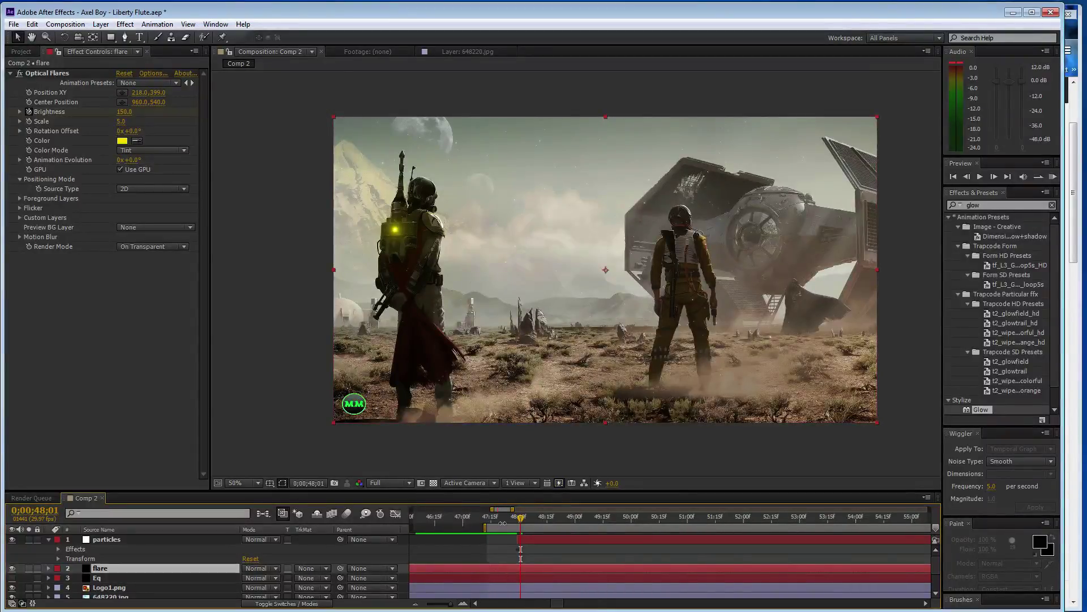
key(Page_Up)
key(Page_Up)
key(Page_Up)
key(Page_Up)
key(Page_Down)
key(Page_Down)
key(Page_Up)
key(Page_Up)
key(Page_Up)
key(Page_Up)
key(Page_Up)
key(Page_Up)
key(Page_Up)
key(Page_Up)
key(Page_Up)
key(Page_Up)
click(126, 113)
text(0)
key(Return)
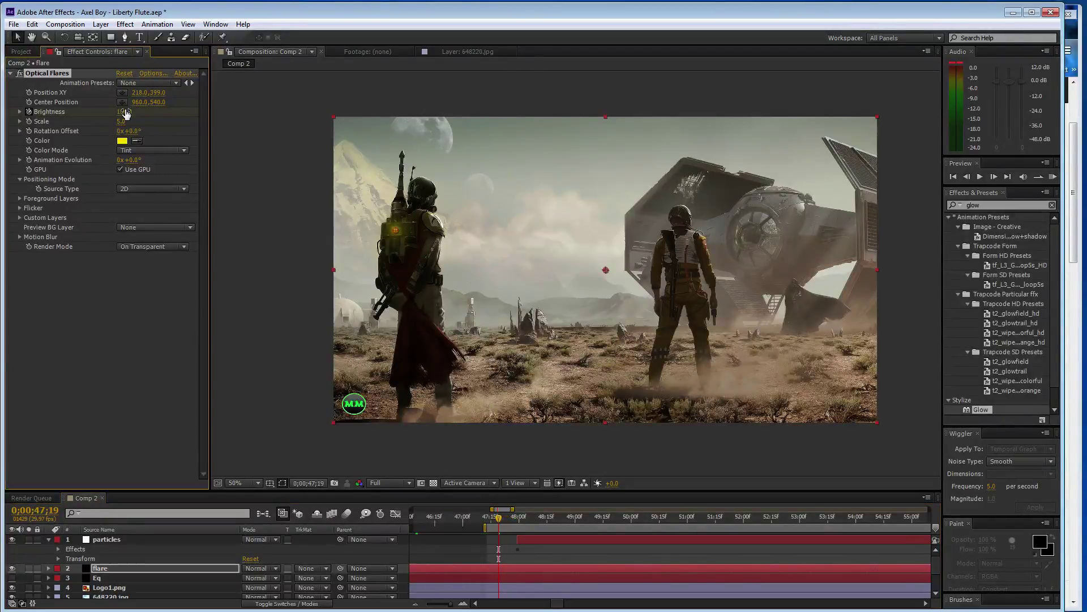
Keyframe the flare's Brightness at 200 on the next frame and at 300 at 0;00;47;21.
key(Page_Down)
click(124, 112)
text(200)
key(Return)
key(Page_Down)
click(125, 113)
text(300)
key(Return)
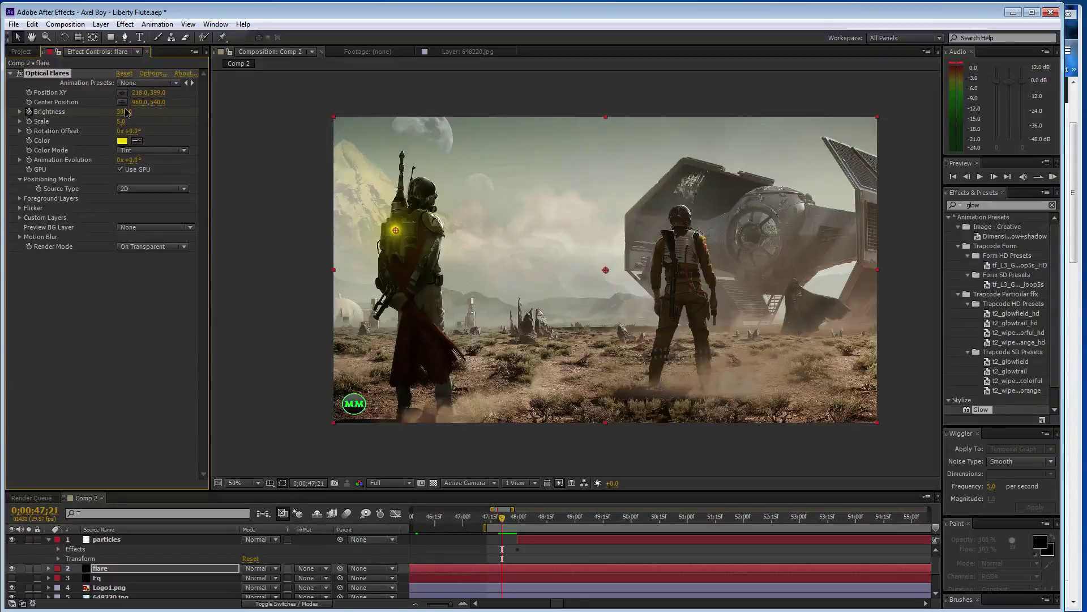
Keyframe the flare's rising Brightness frame by frame from 0;00;47;22, reaching 700 at 0;00;47;24.
key(Page_Down)
click(127, 113)
text(400)
key(Return)
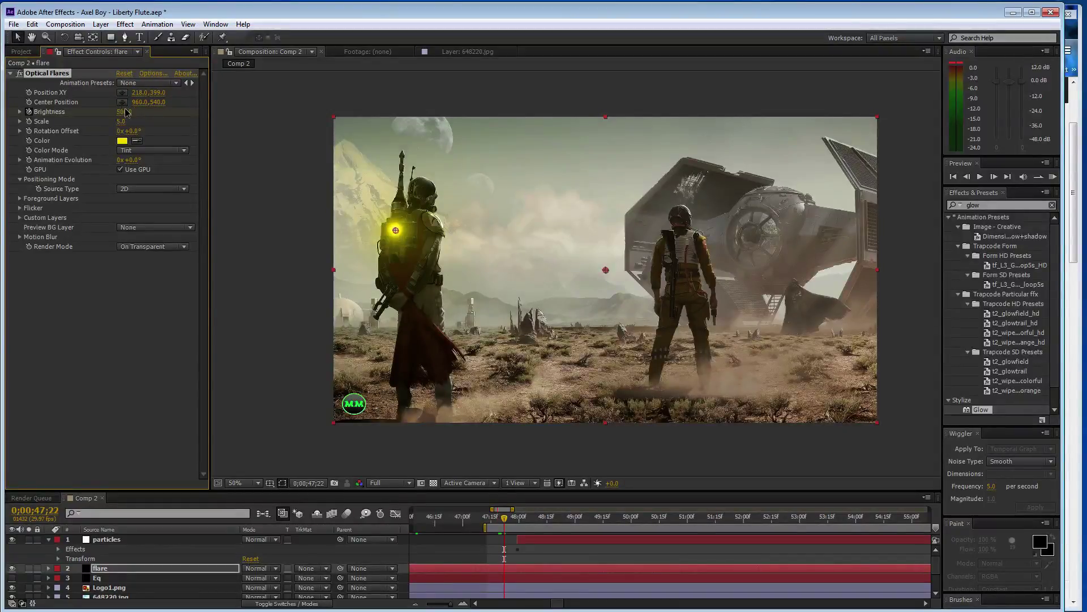
drag(126, 112, 127, 111)
key(Page_Down)
Keyframe the flare's Brightness at 900 at 0;00;47;25, 1000 at 0;00;47;26 and 1500 at 0;00;47;27.
key(Page_Down)
click(126, 112)
text(700)
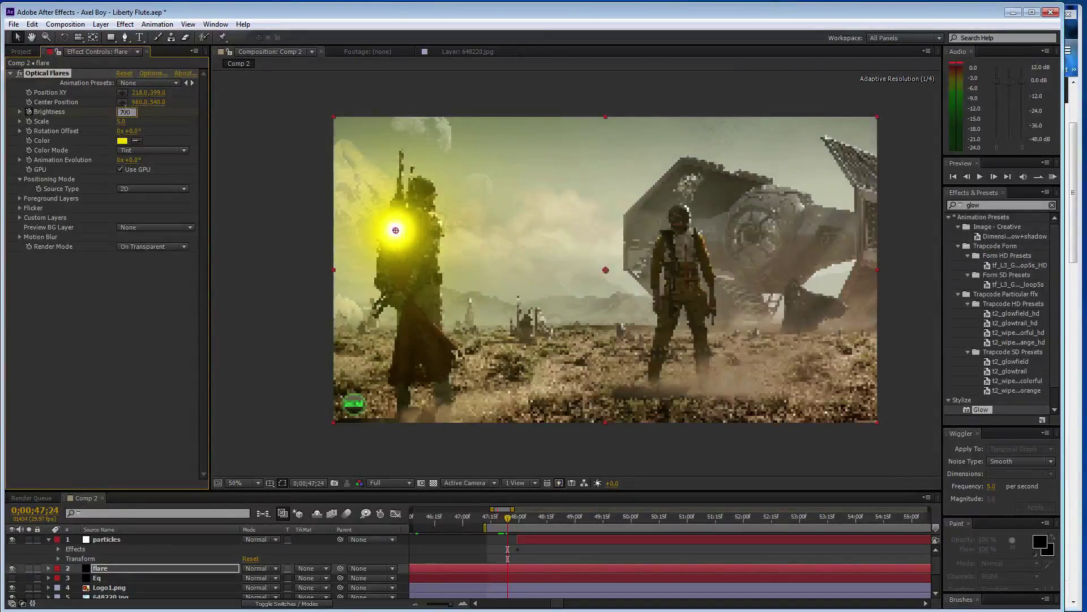
key(Return)
key(Page_Down)
click(125, 112)
text(800)
key(Return)
click(125, 112)
text(900)
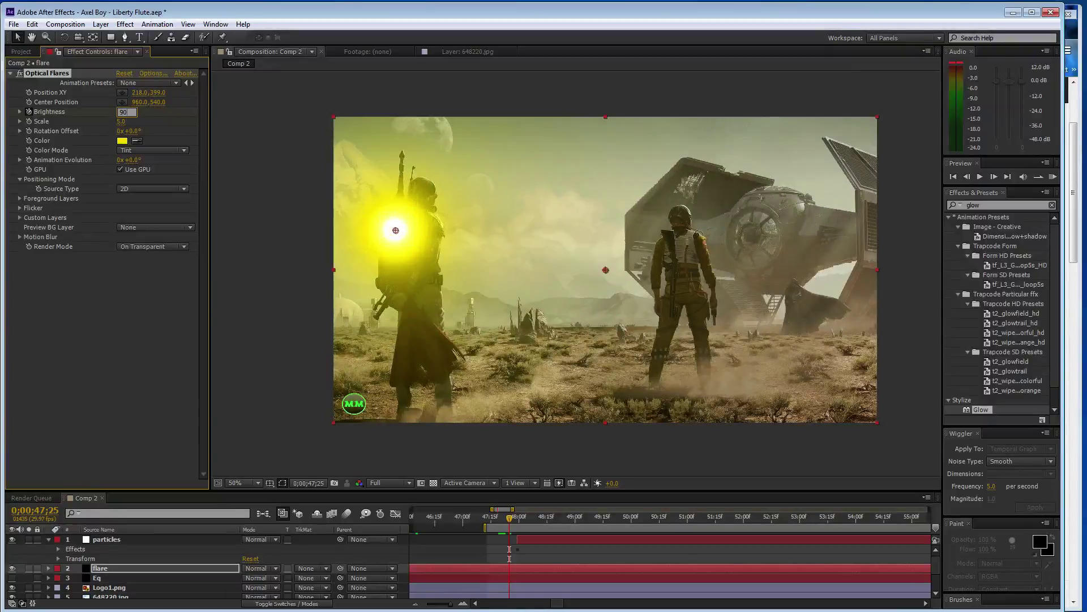
key(Return)
key(Page_Down)
click(126, 112)
text(1000)
key(Return)
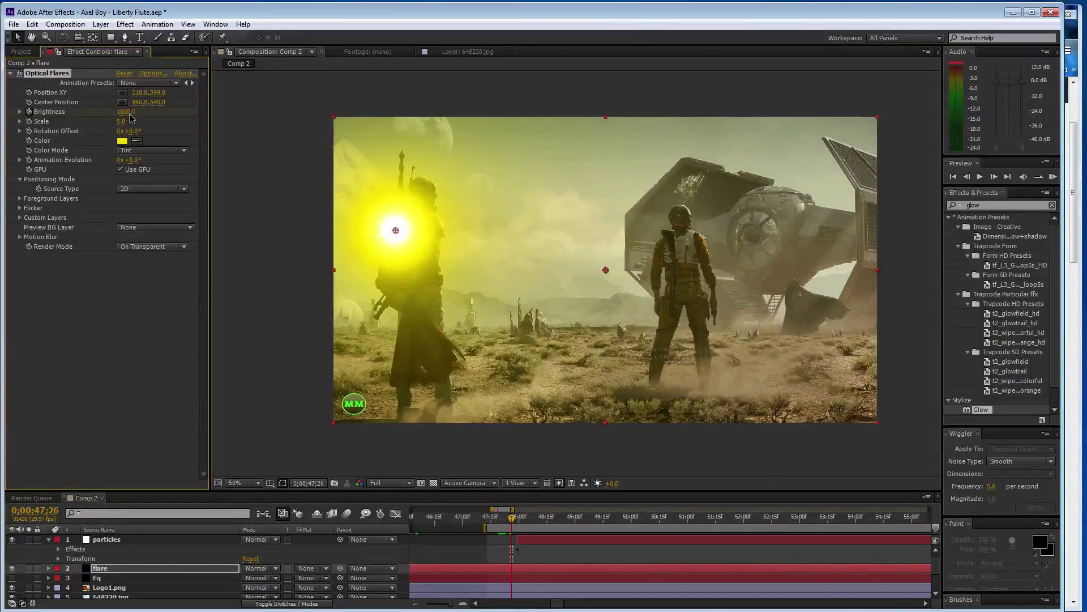
key(Page_Down)
click(126, 112)
text(15)
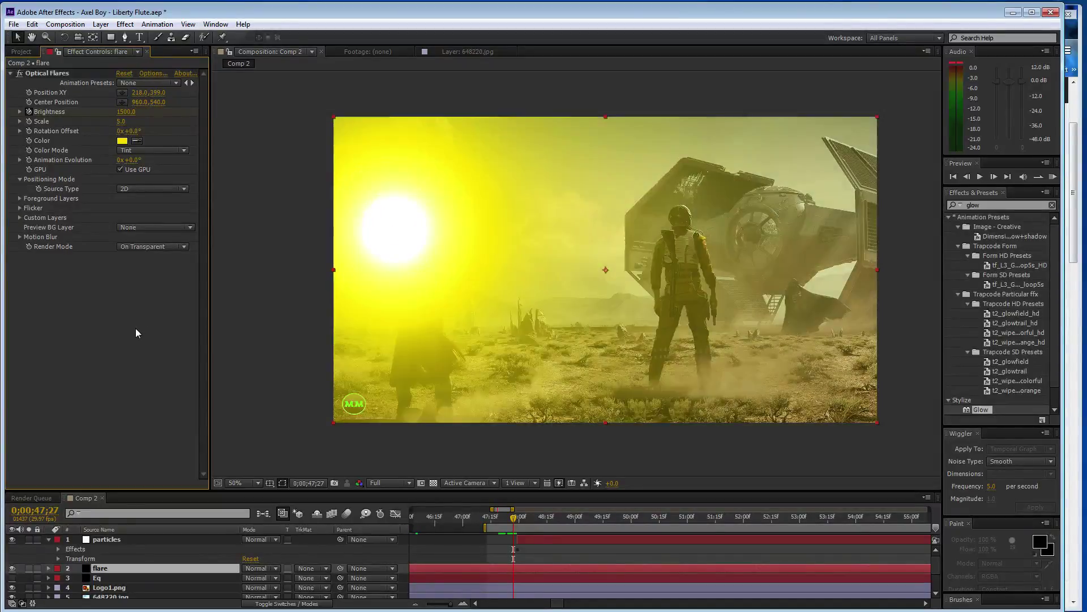
Review the flare's Brightness ramp frame by frame around 0;00;47;20 to 0;00;47;27.
key(Page_Up)
key(Page_Down)
key(Page_Down)
key(Page_Down)
key(Page_Up)
key(Page_Up)
key(Page_Up)
key(Page_Up)
key(Page_Up)
key(Page_Up)
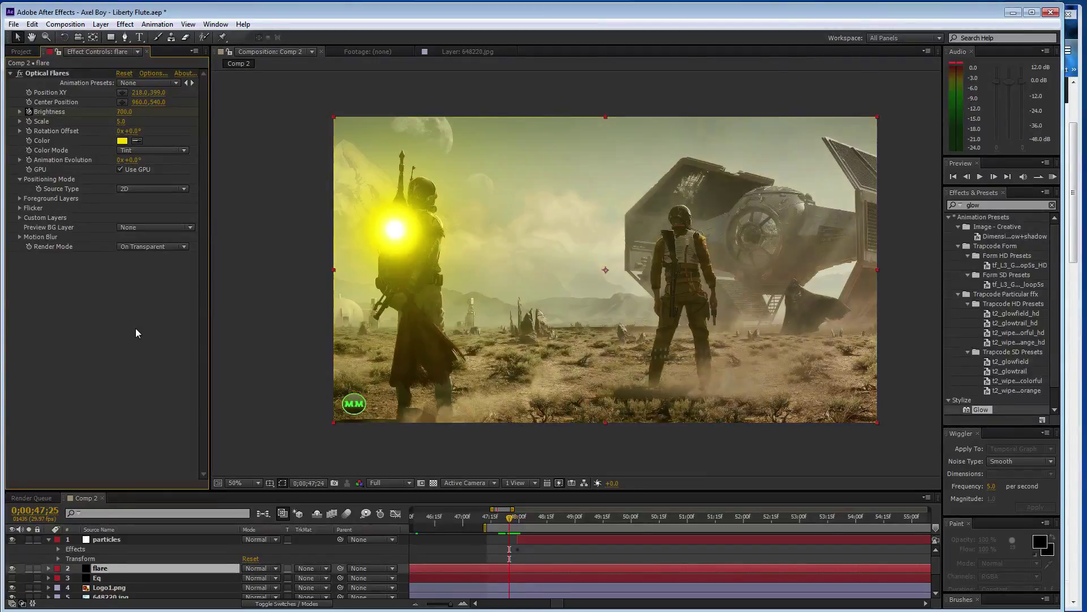
key(Page_Up)
key(Page_Up)
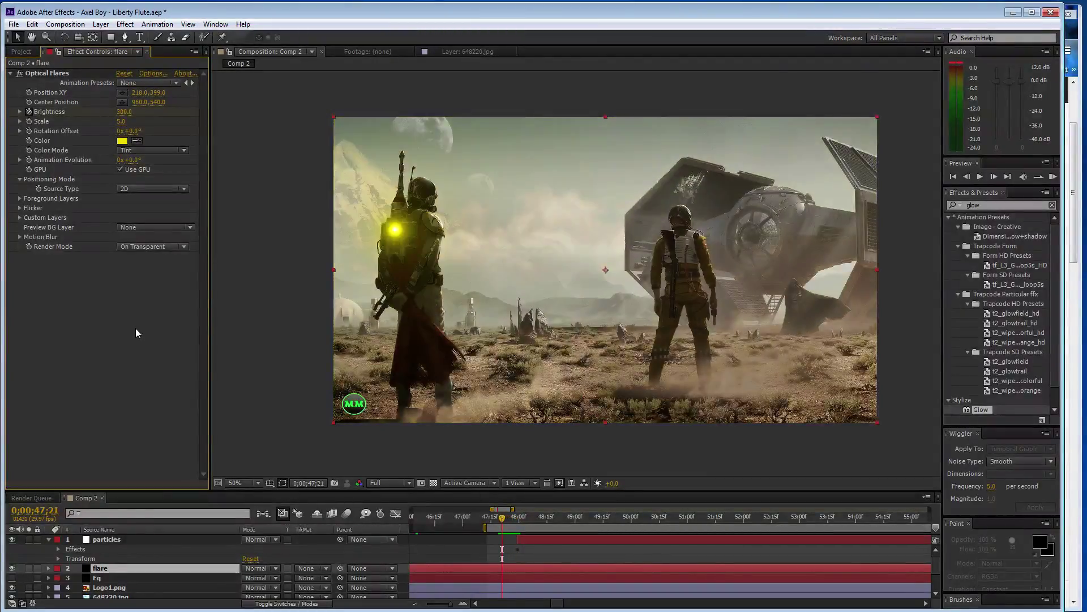
key(Page_Up)
key(Page_Up)
key(Page_Down)
key(Page_Down)
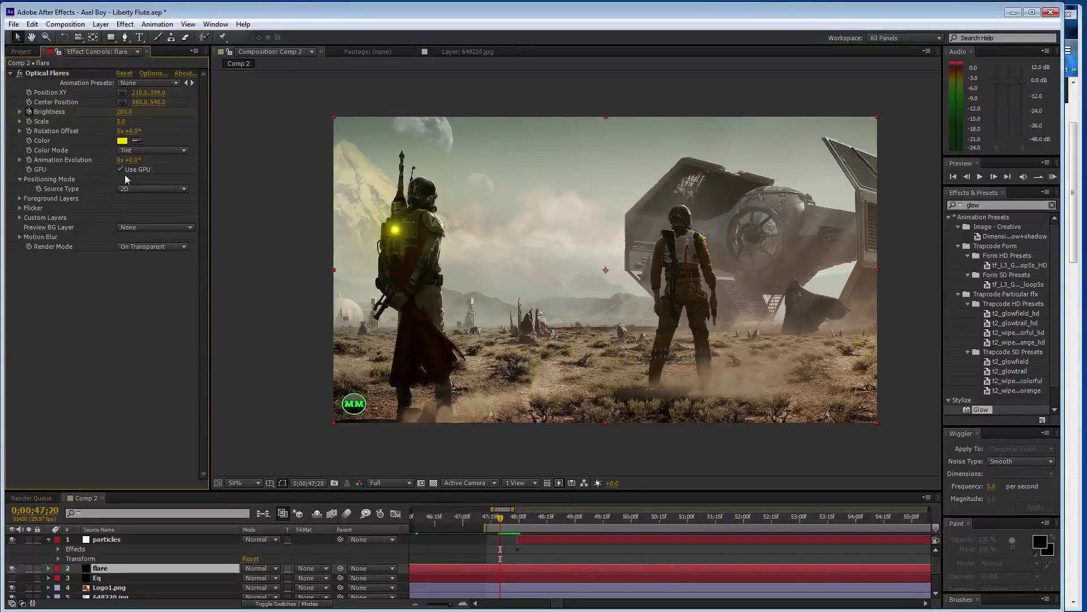
Set the flare's Brightness keyframes to 400 at 0;00;47;22, 500 at 0;00;47;23 and 600 at 0;00;47;24.
key(Page_Down)
key(Page_Down)
click(126, 112)
key(Return)
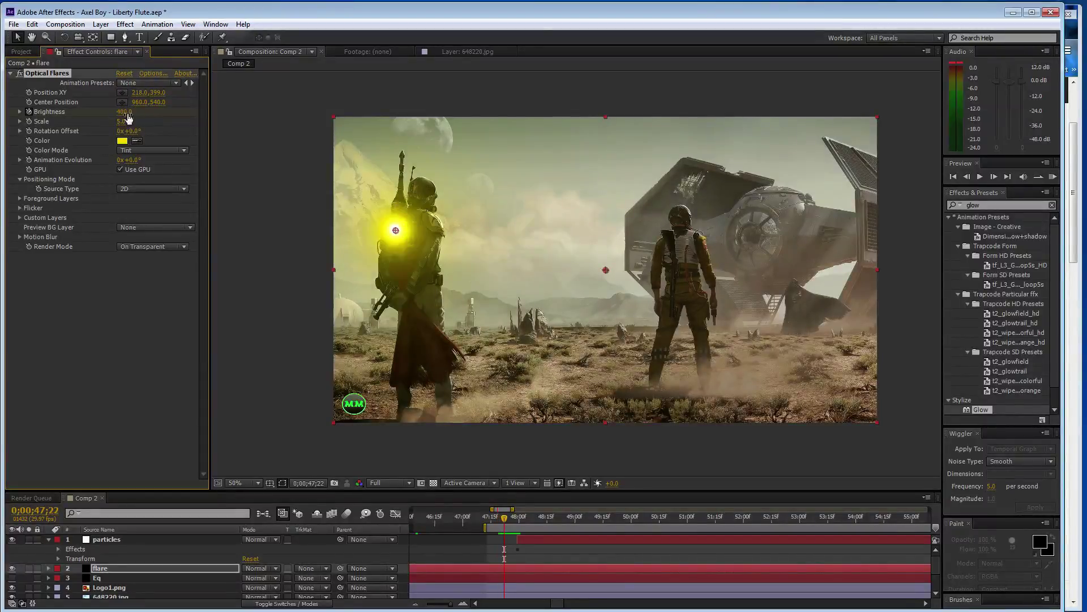
click(125, 112)
text(500)
click(197, 119)
key(Page_Down)
click(129, 113)
text(60)
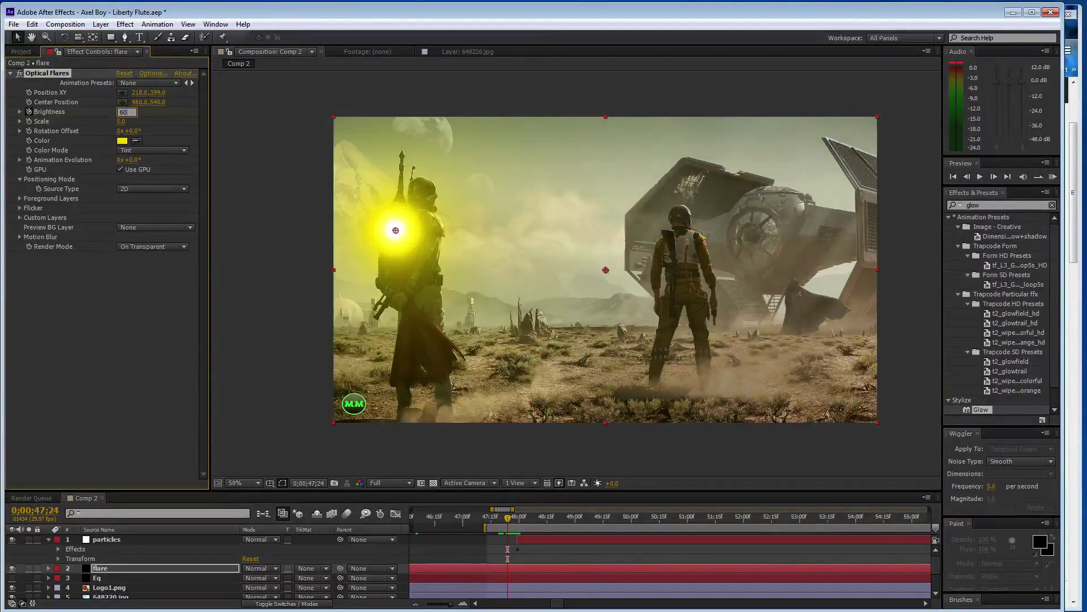
text(0)
key(Return)
Keyframe the flare's Brightness at 700, 800, 900 and 1000 on the consecutive frames 0;00;47;25 through 0;00;47;28.
key(Page_Down)
click(128, 113)
text(700)
key(Return)
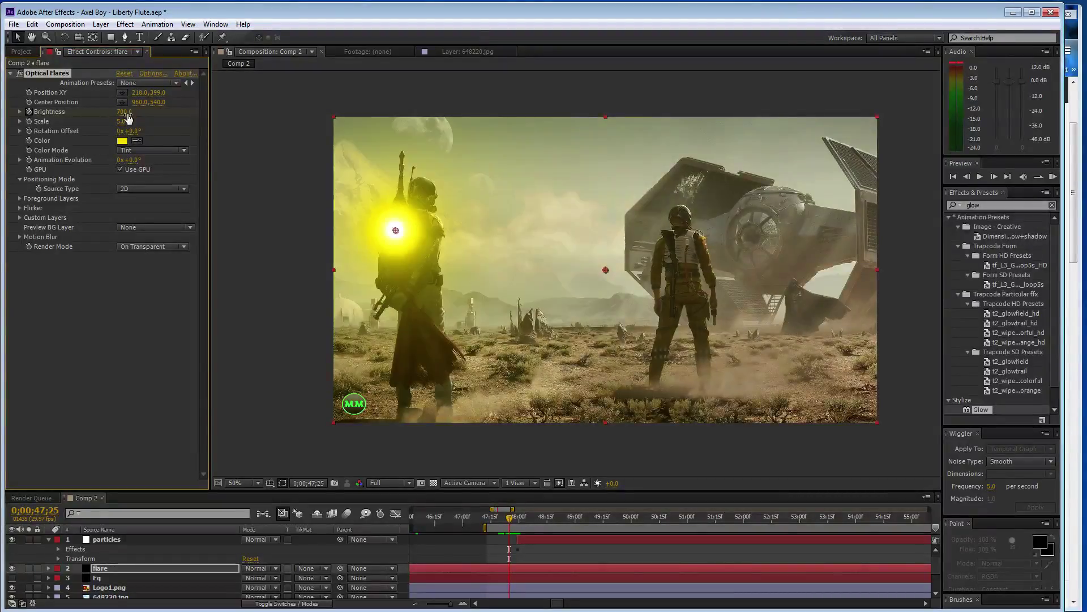
key(Page_Down)
click(127, 112)
text(800)
key(Return)
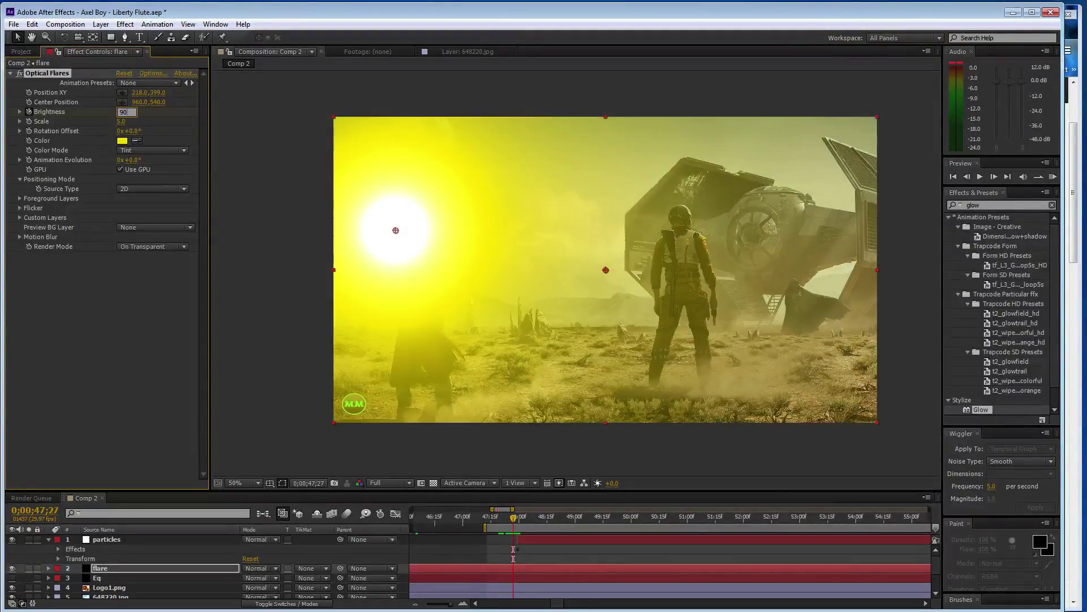
key(Page_Down)
Keyframe the flare's Brightness at 1500 at 0;00;47;29, 1000 at 0;00;48;00 and 500 at 0;00;48;01.
key(Page_Down)
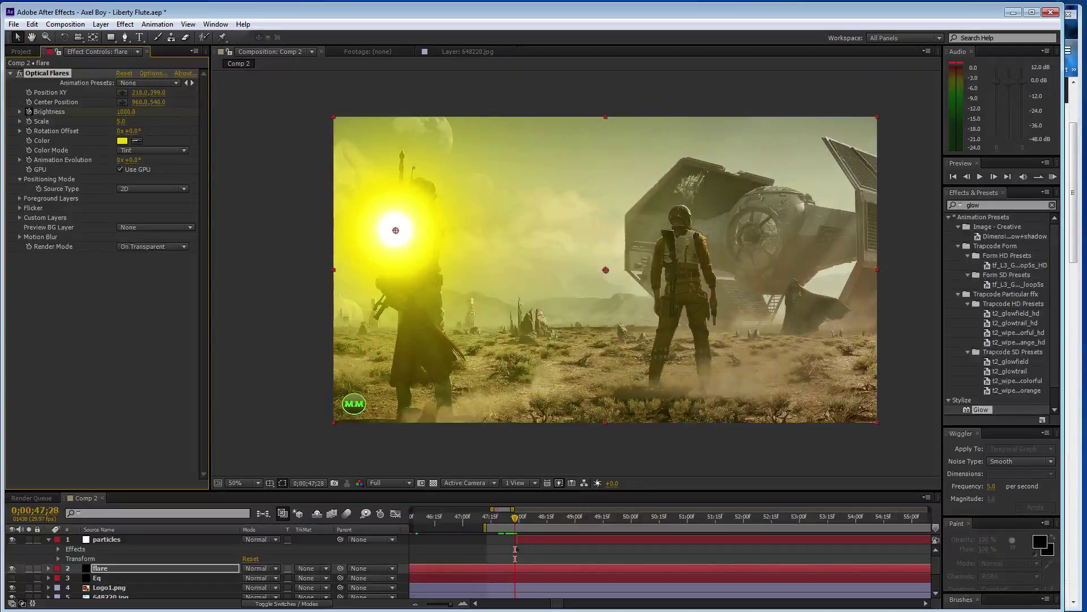
key(Page_Down)
click(127, 112)
text(1500)
key(Return)
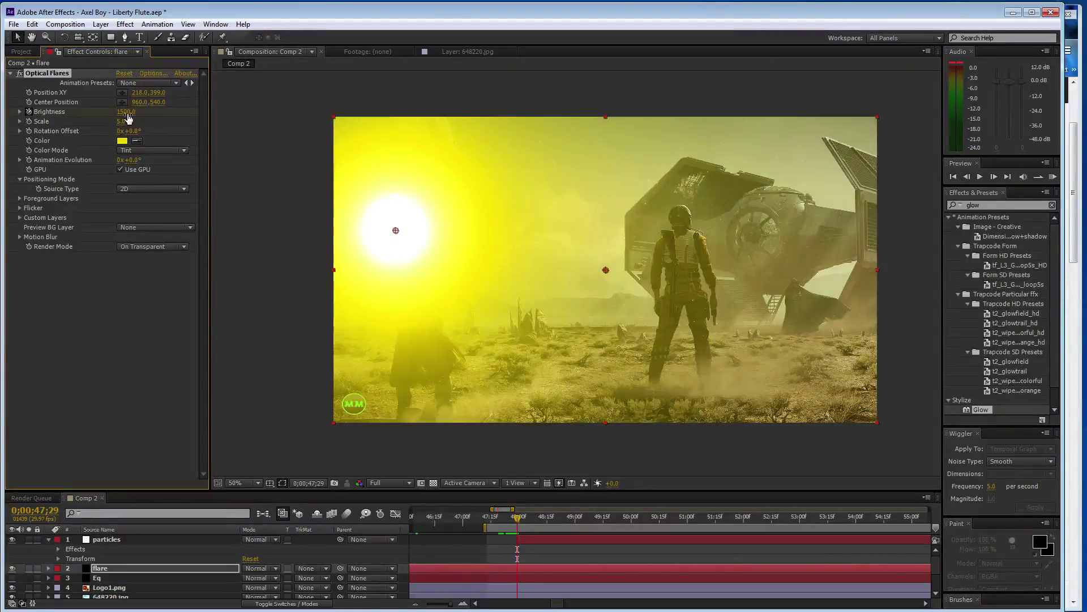
key(Page_Down)
click(127, 112)
text(1000)
key(Return)
key(Page_Down)
click(127, 112)
text(500)
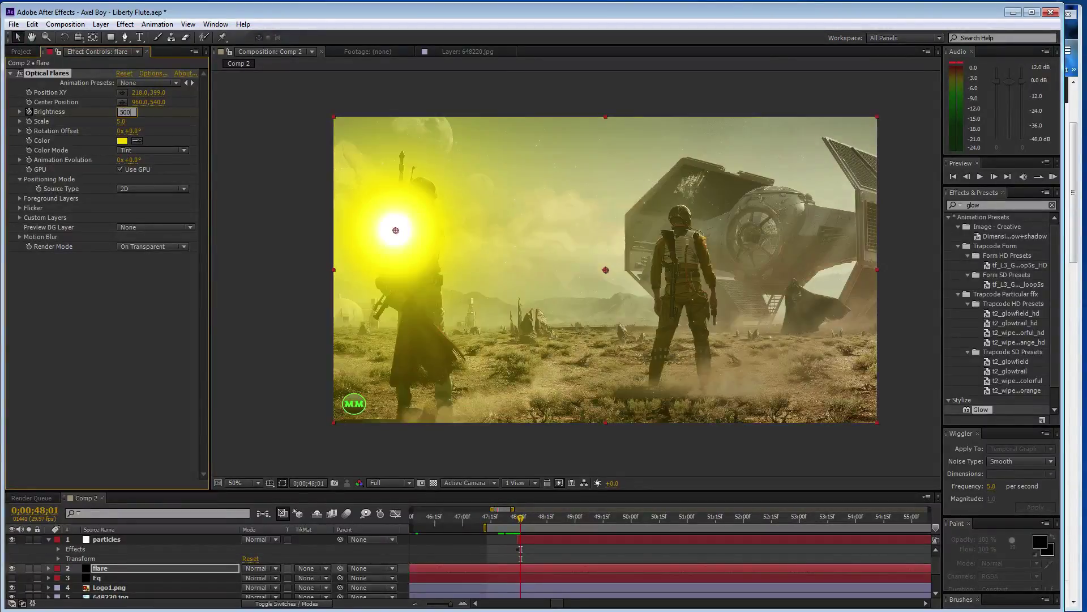
key(Return)
Keyframe the flare's Brightness at 250 at 0;00;48;02 and 150 at 0;00;48;03, and save the project.
key(Page_Down)
click(128, 113)
text(250)
key(Return)
key(Page_Down)
click(128, 113)
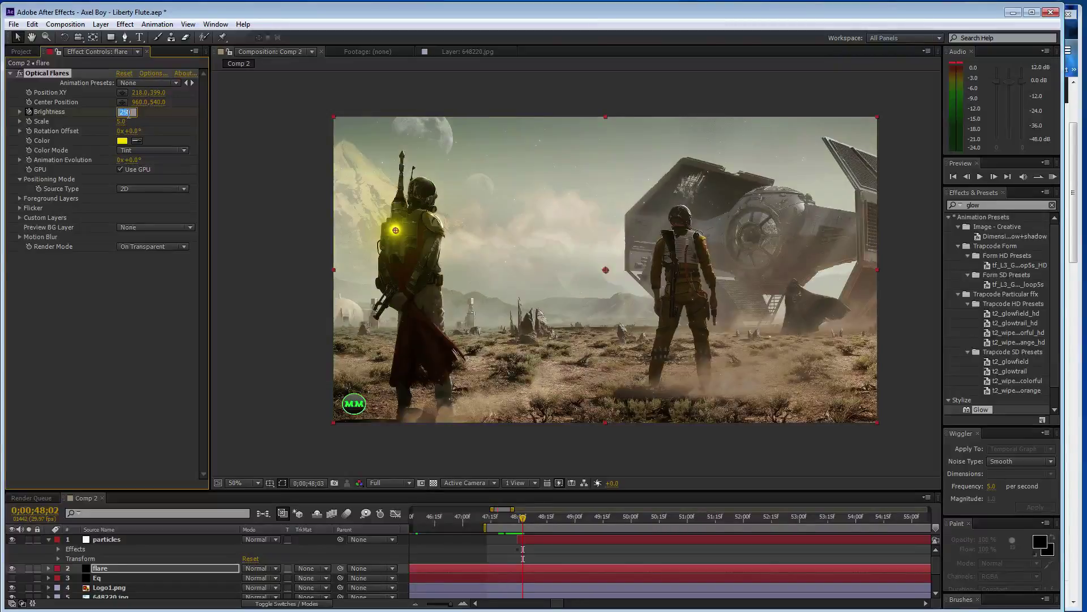
text(150)
key(Return)
key(Page_Down)
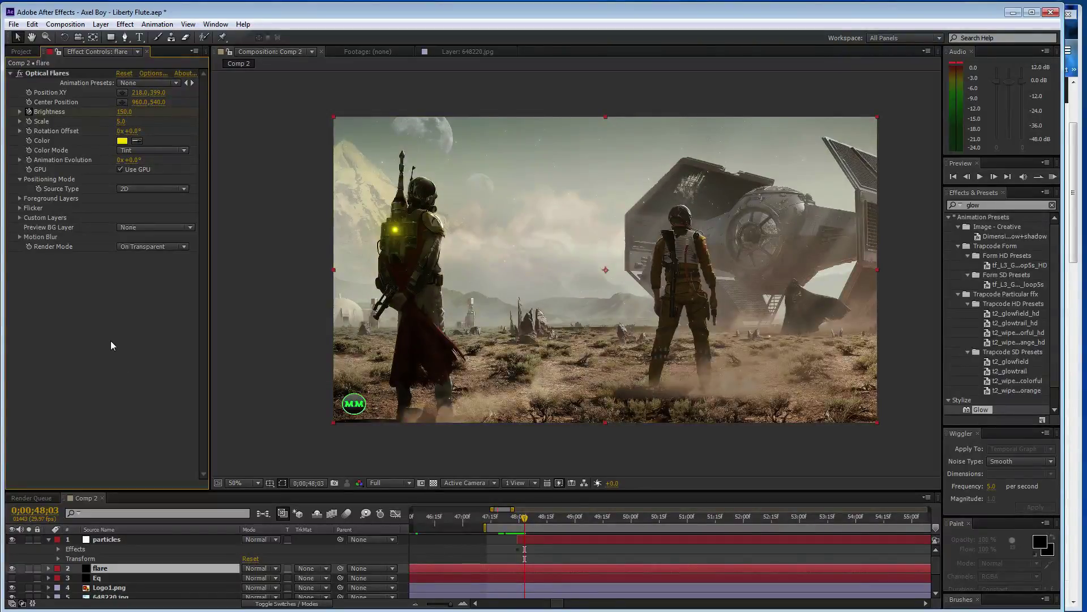
key(ctrl+s)
Keyframe the flare's Brightness at 50 at 0;00;51;00 and at 150 at 0;00;57;04.
drag(450, 604, 424, 607)
drag(498, 517, 504, 524)
click(124, 112)
text(50)
click(125, 331)
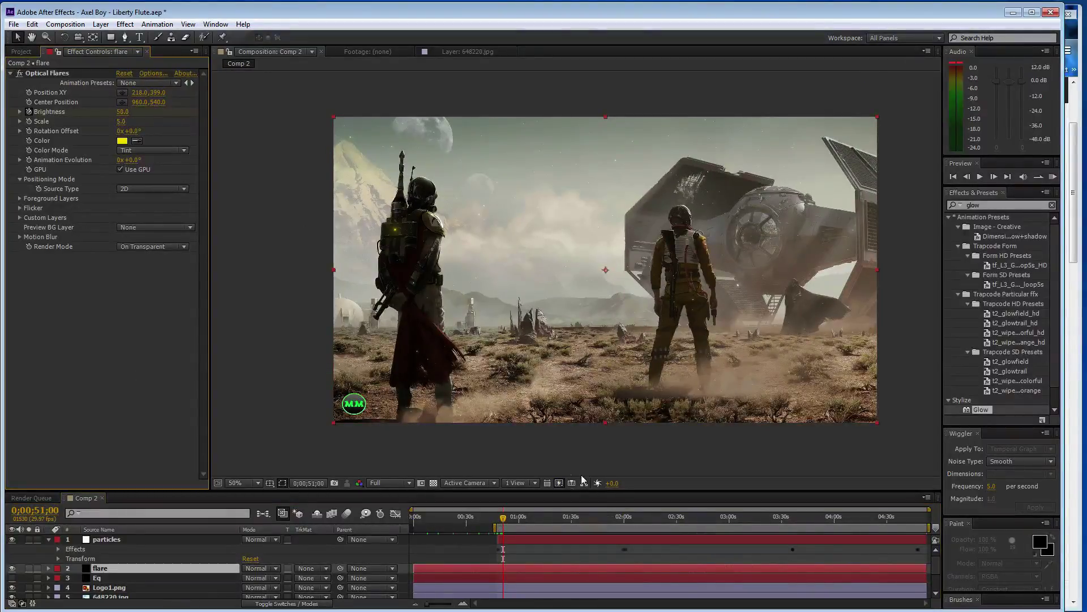
click(514, 521)
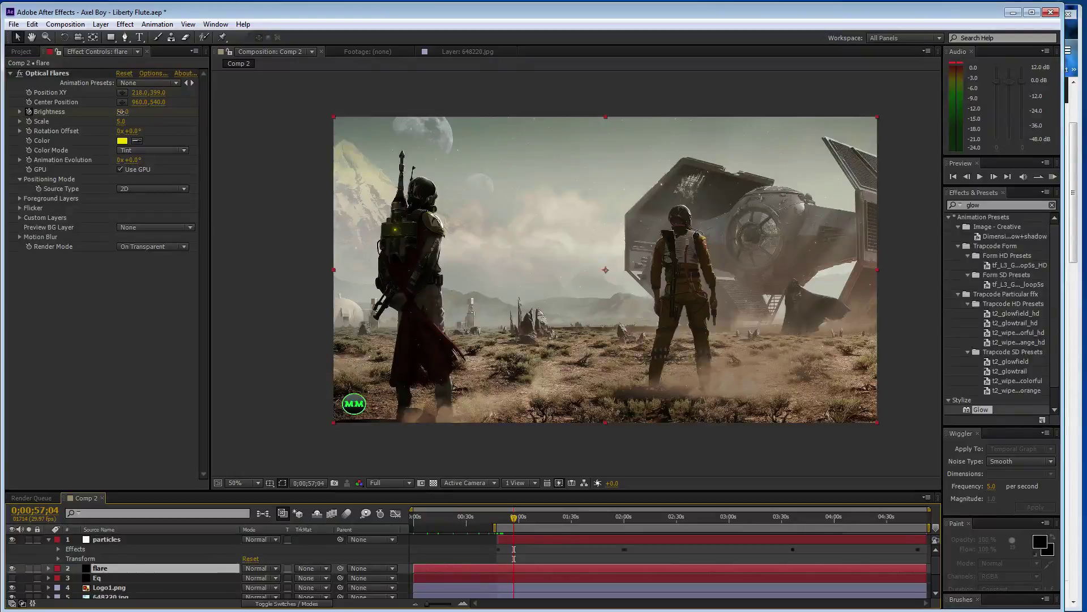
key(ctrl+z)
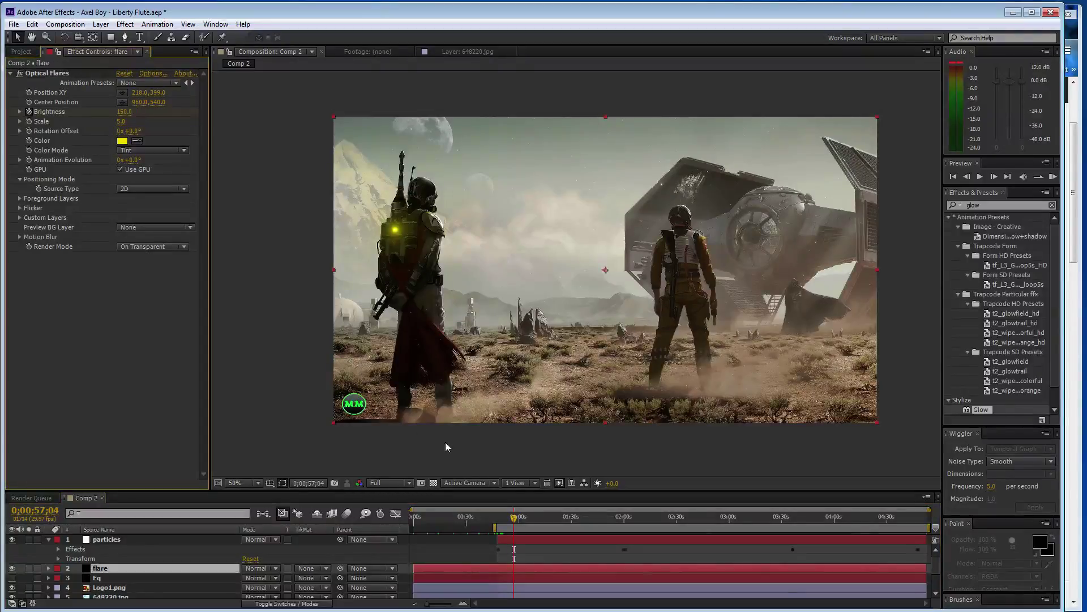
Keyframe the flare's Brightness at 50 at 0;01;02;11 and at 150 at 0;01;09;23.
click(523, 518)
click(126, 112)
text(50)
click(196, 416)
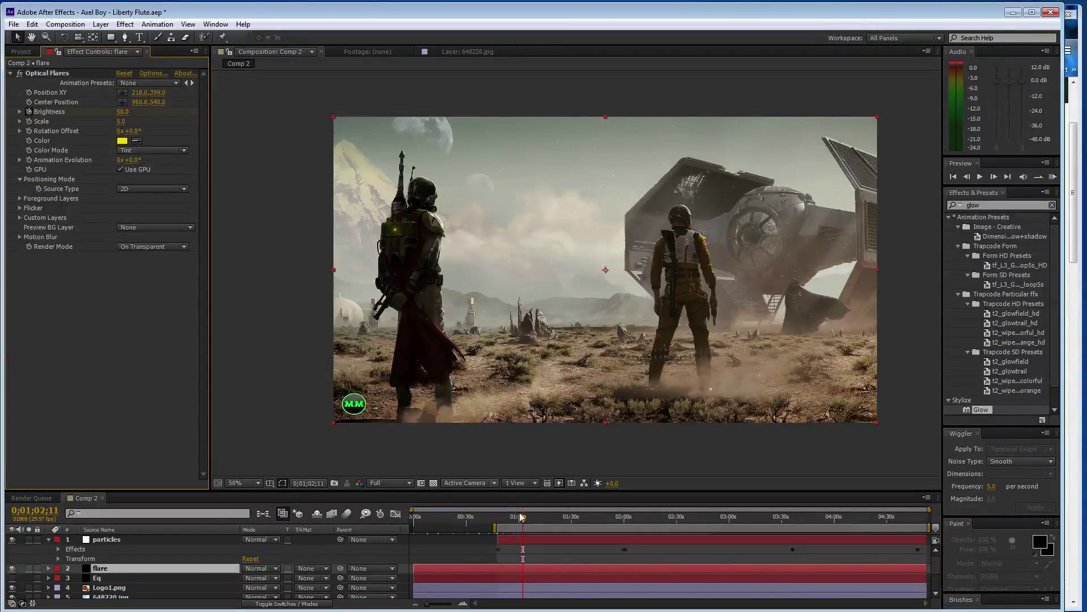
click(536, 517)
click(130, 117)
key(ctrl+z)
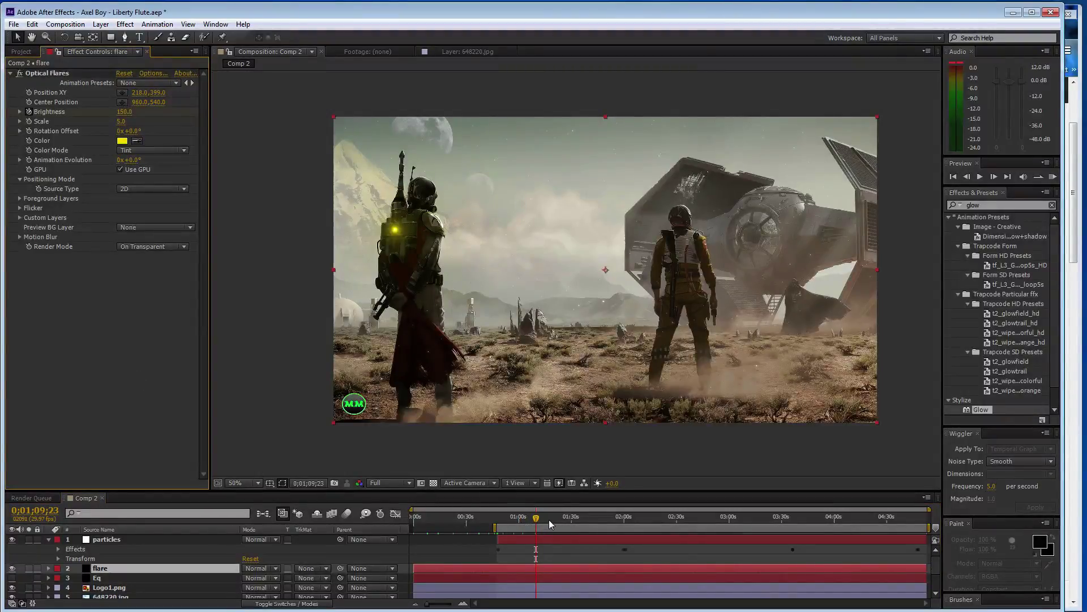
Keyframe the flare's Brightness at 50 at 0;01;17;06 and at 150 at 0;01;23;10.
click(549, 519)
key(ctrl+shift+z)
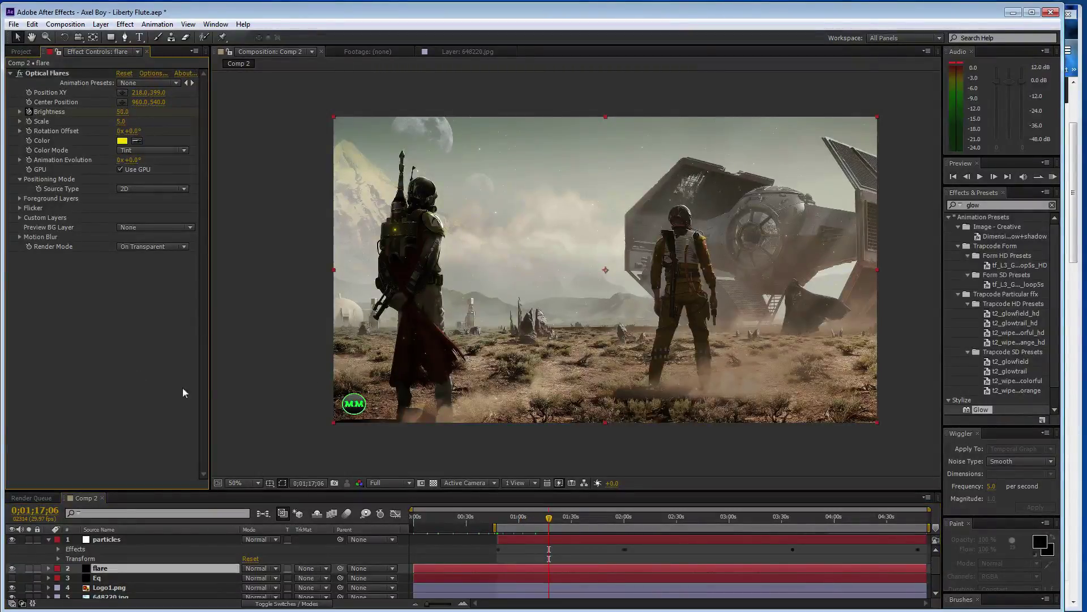
click(124, 112)
text(150)
key(Return)
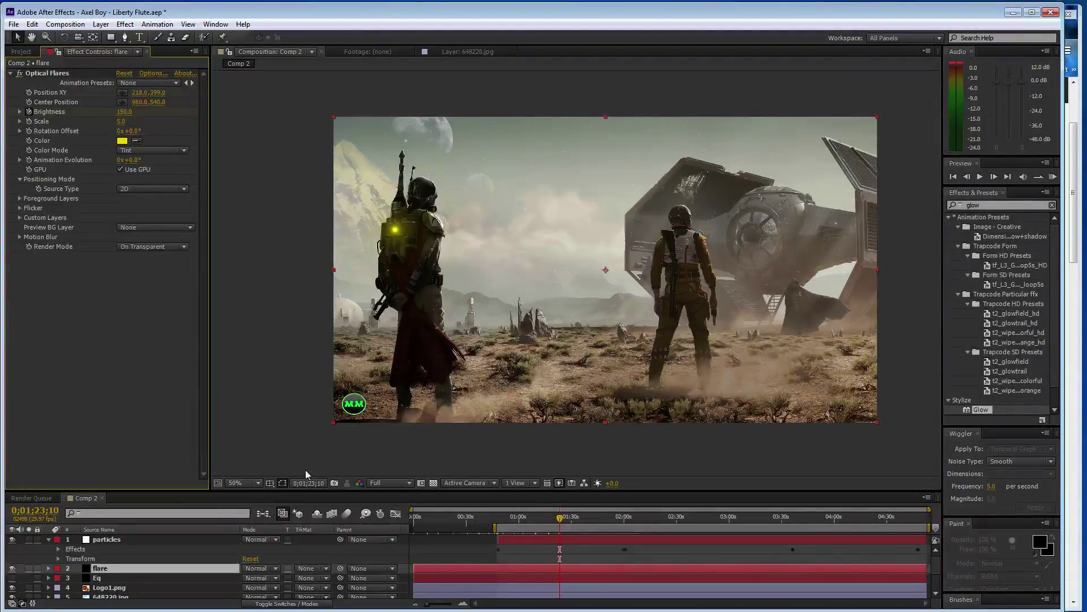
Keyframe the flare's Brightness at 50 at 0;01;29;14 and at 150 at 0;01;36;17.
click(571, 519)
key(ctrl+shift+z)
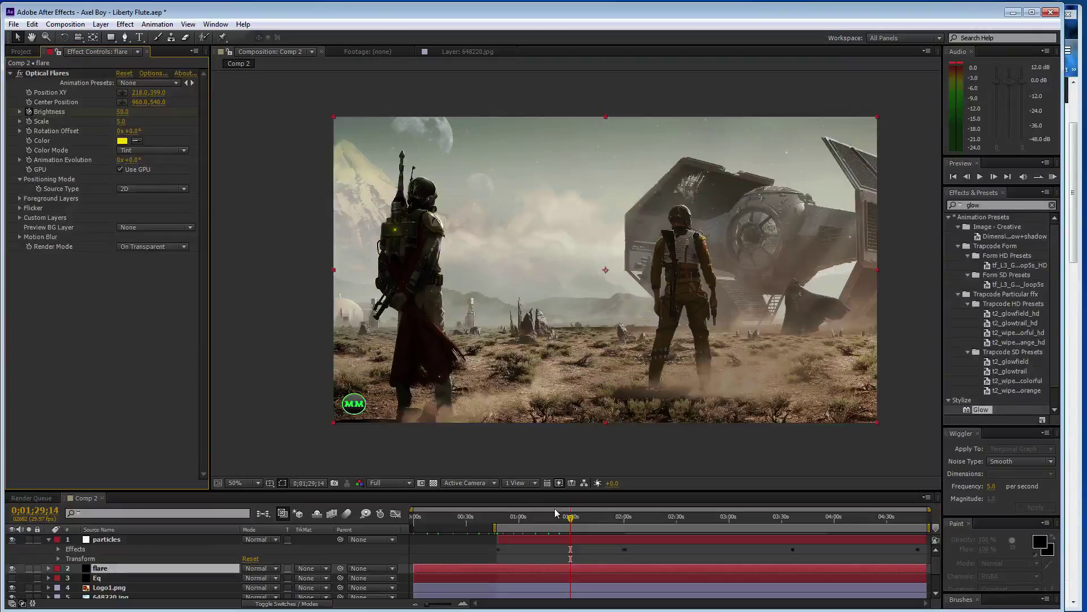
click(583, 518)
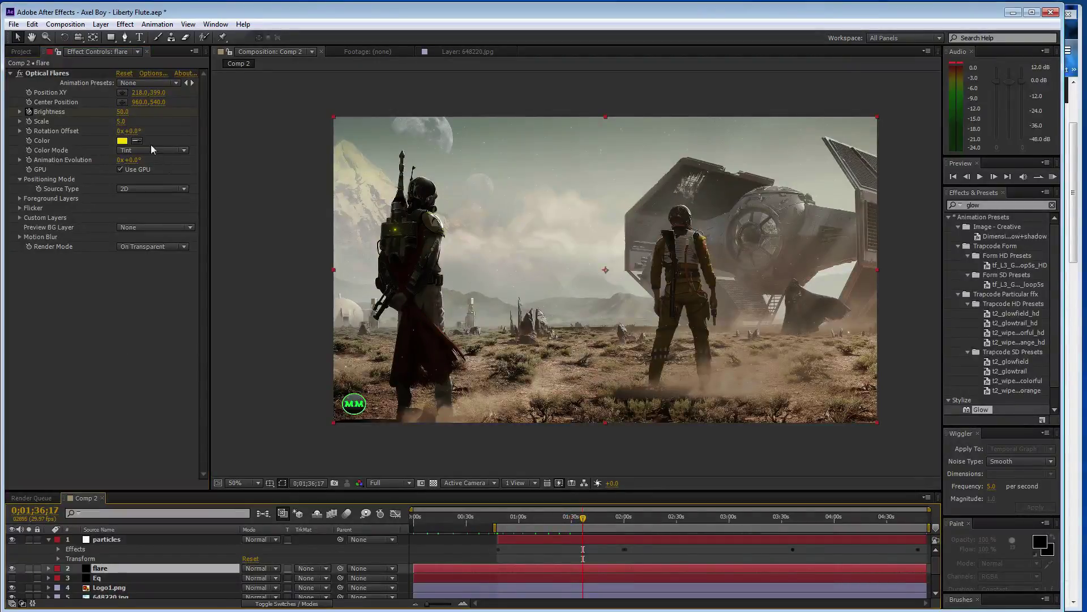
key(ctrl+z)
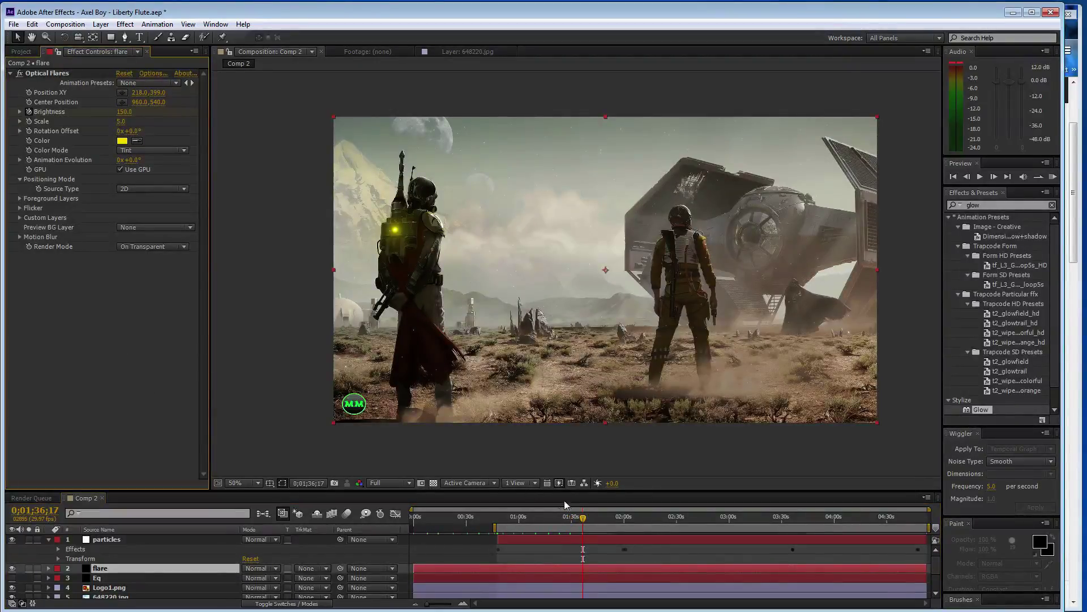
Keyframe the flare's Brightness at 50 about midway between 0;01;36;17 and 0;01;46;08, and at 150 at 0;01;46;08.
click(591, 517)
key(ctrl+shift+z)
click(600, 517)
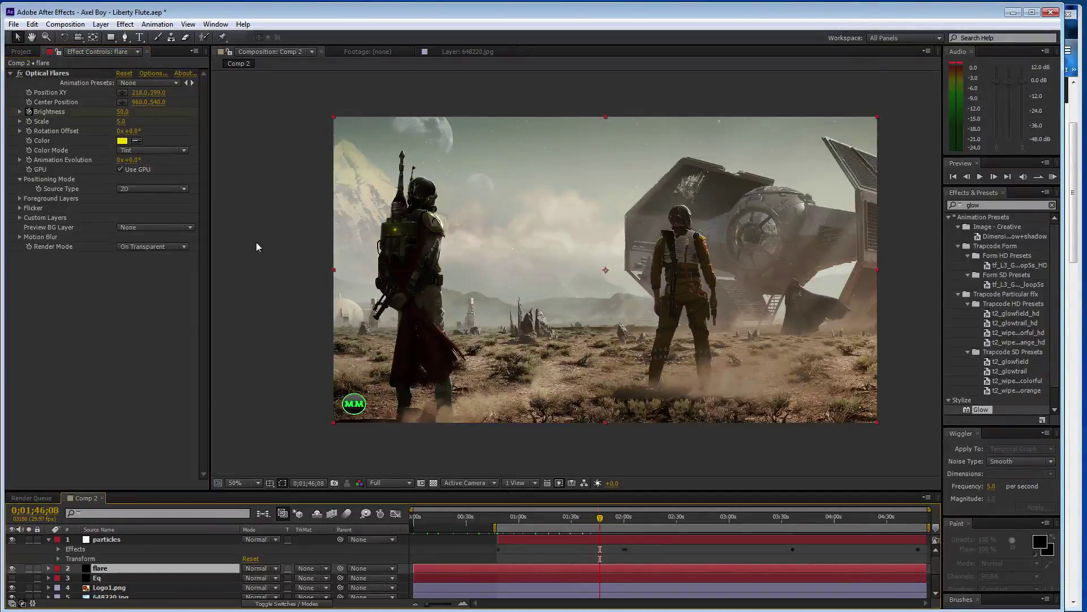
click(122, 112)
text(150)
key(Return)
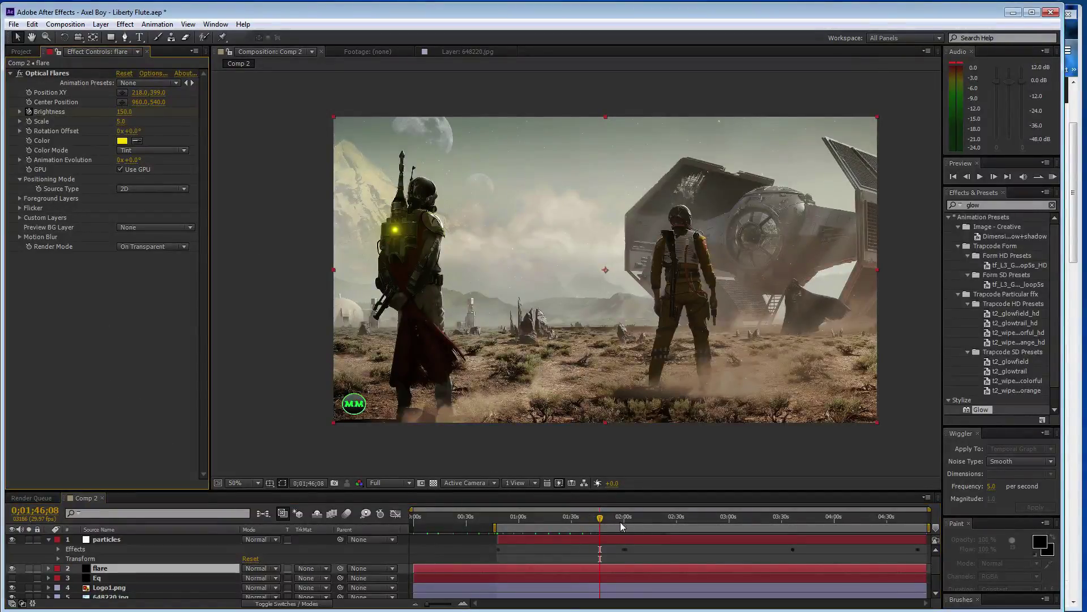
Keyframe the flare's Brightness at 50 at 0;01;55;18 and at 150 at 0;02;01;05.
click(604, 517)
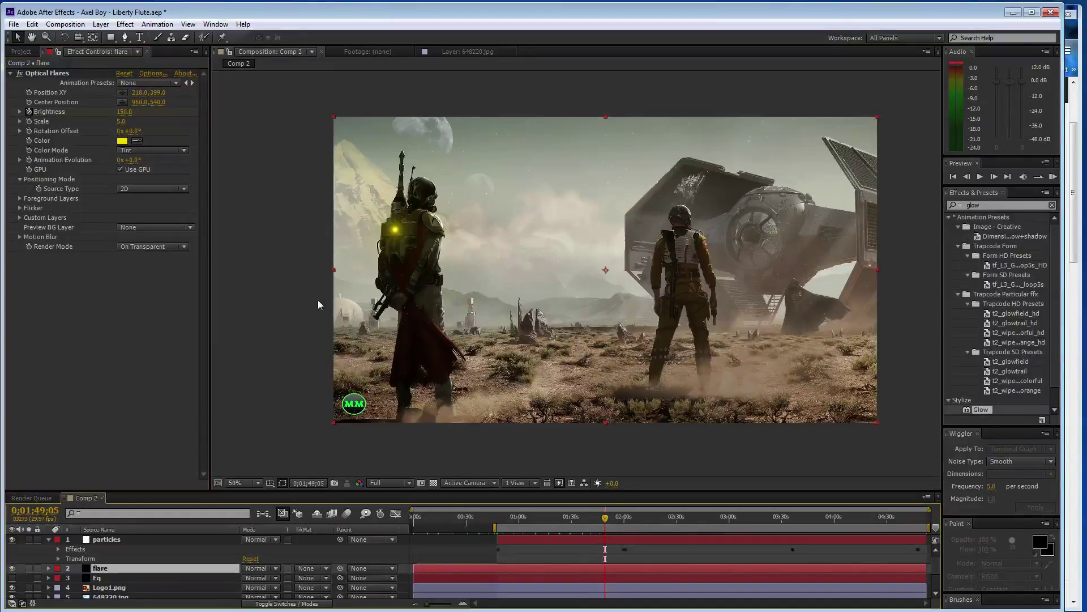
click(617, 517)
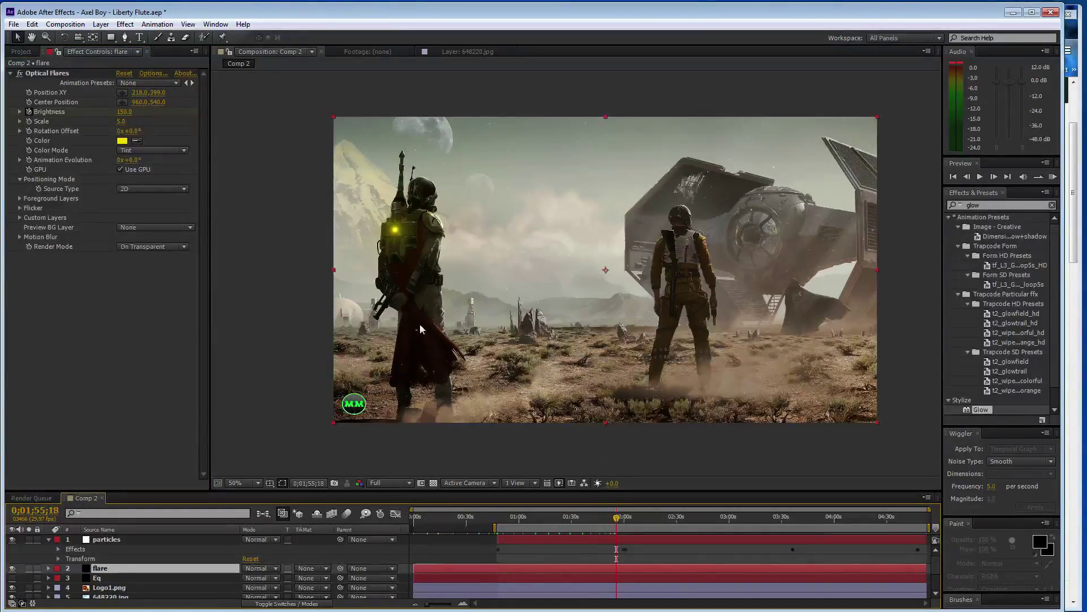
click(126, 120)
text(50)
key(Return)
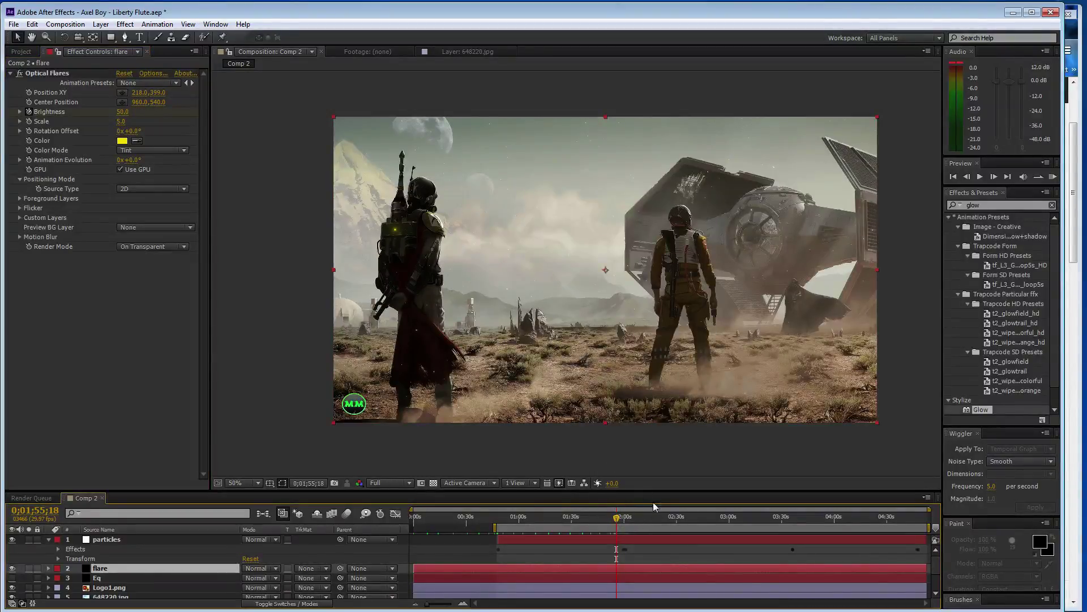
drag(616, 516, 626, 516)
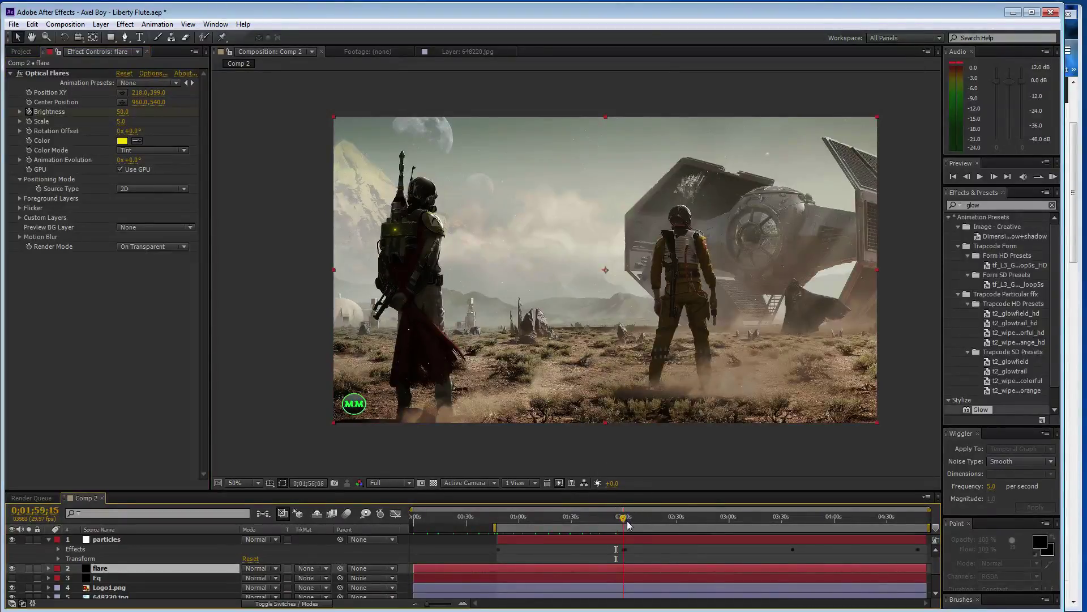
click(123, 112)
text(150)
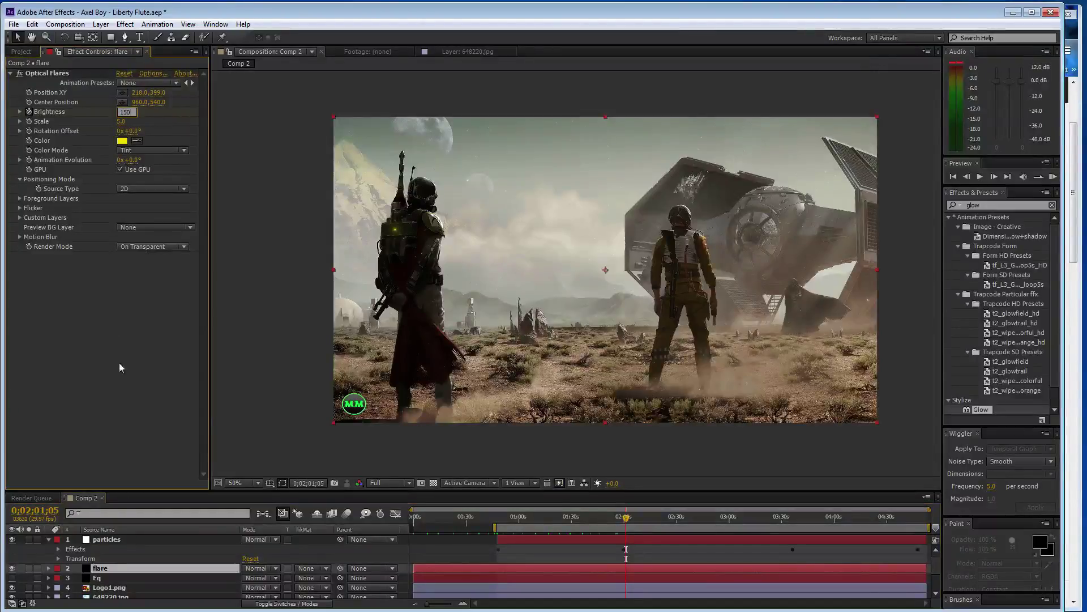
click(119, 363)
Keyframe the flare's Brightness at 50 at 0;02;12;14 and at 150 at 0;02;22;24.
click(645, 518)
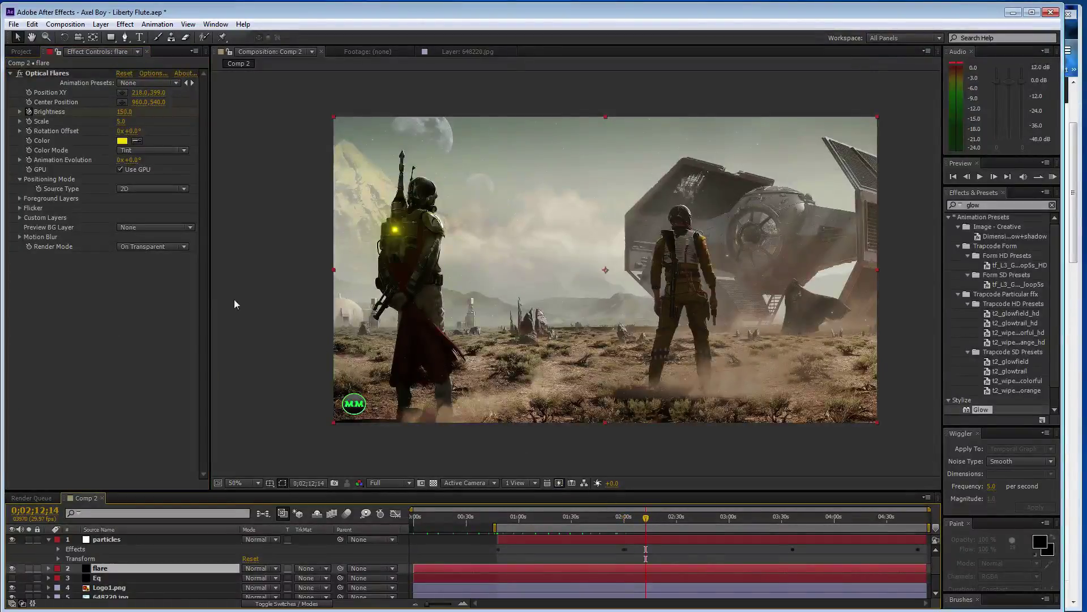
click(122, 112)
text(50)
key(Return)
click(664, 517)
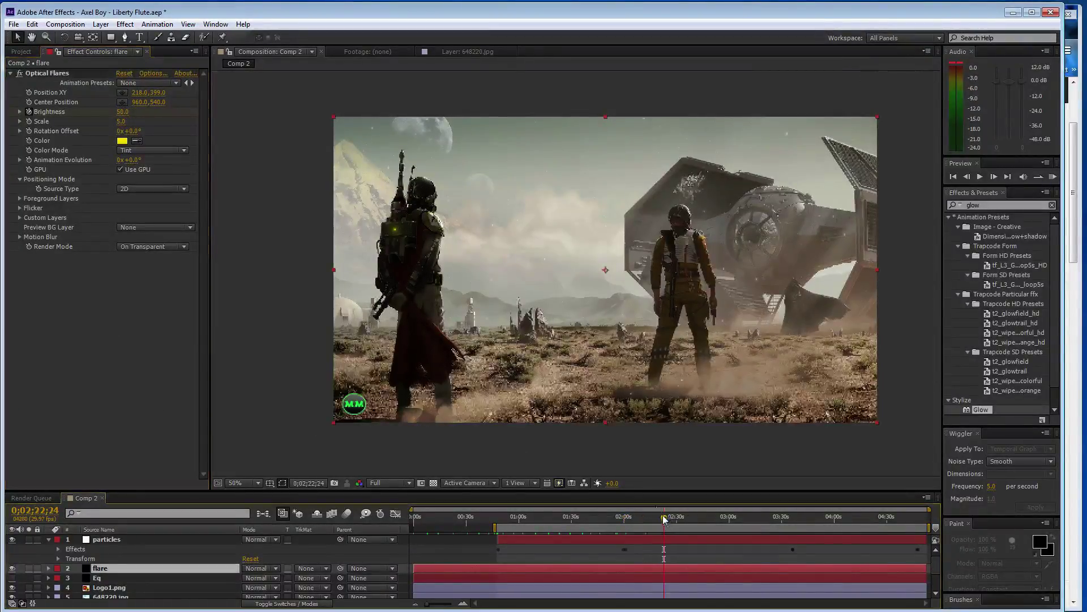
click(123, 111)
text(150)
key(Return)
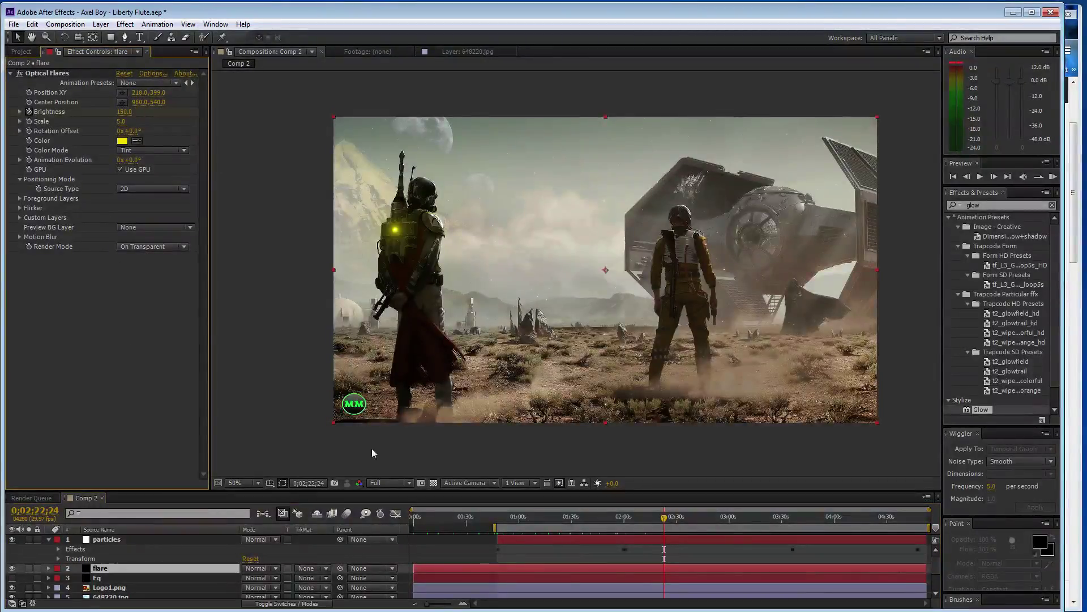
Keyframe the flare's Brightness at 50 at 0;02;31;25 and at 150 at 0;02;42;05.
click(679, 524)
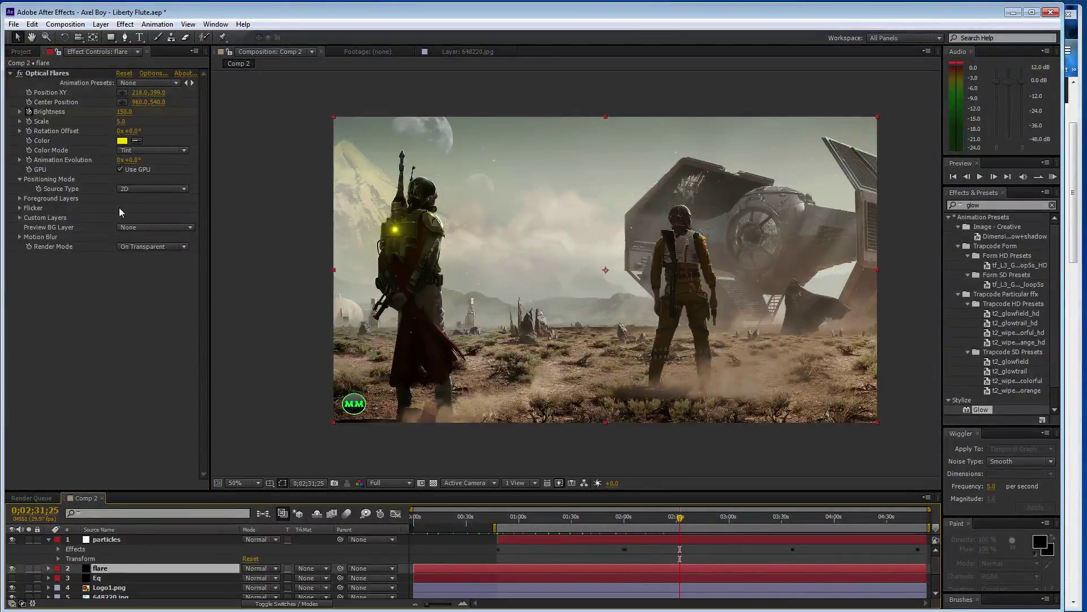
click(123, 112)
text(50)
key(Return)
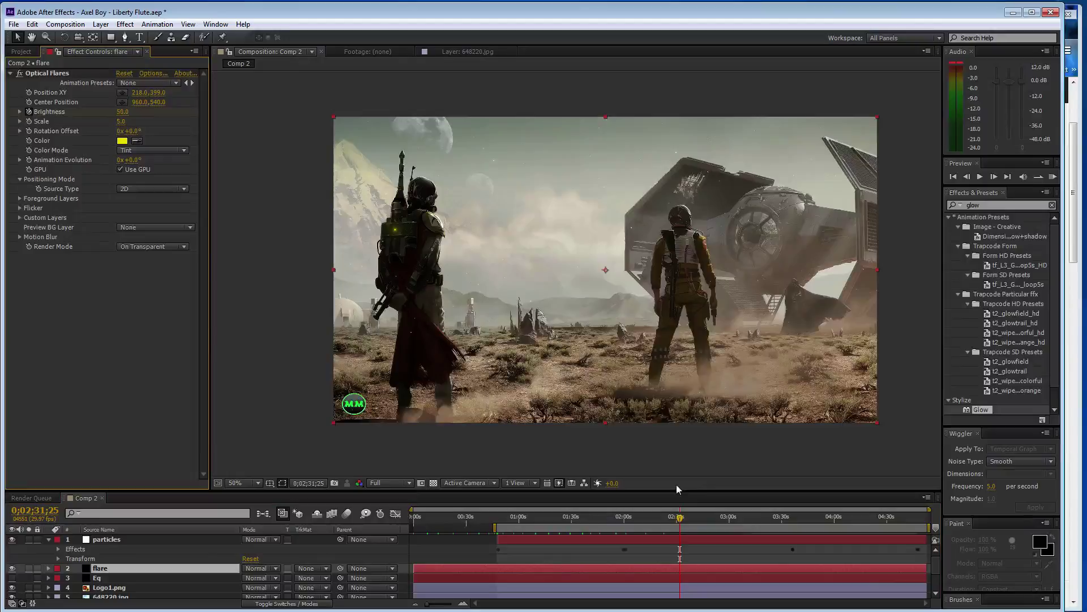
click(698, 516)
click(122, 113)
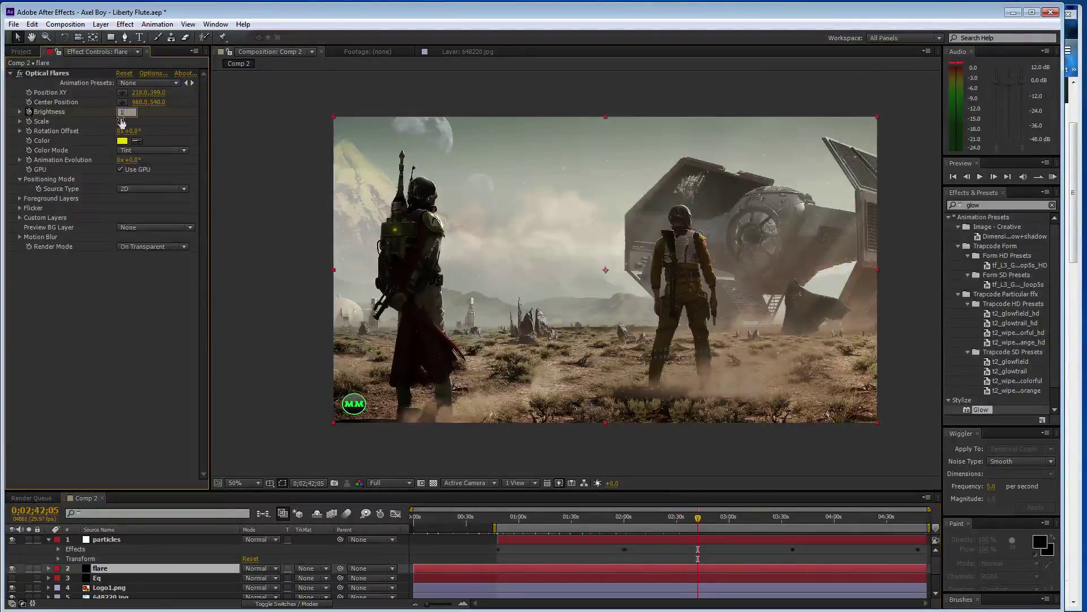
text(150)
click(121, 430)
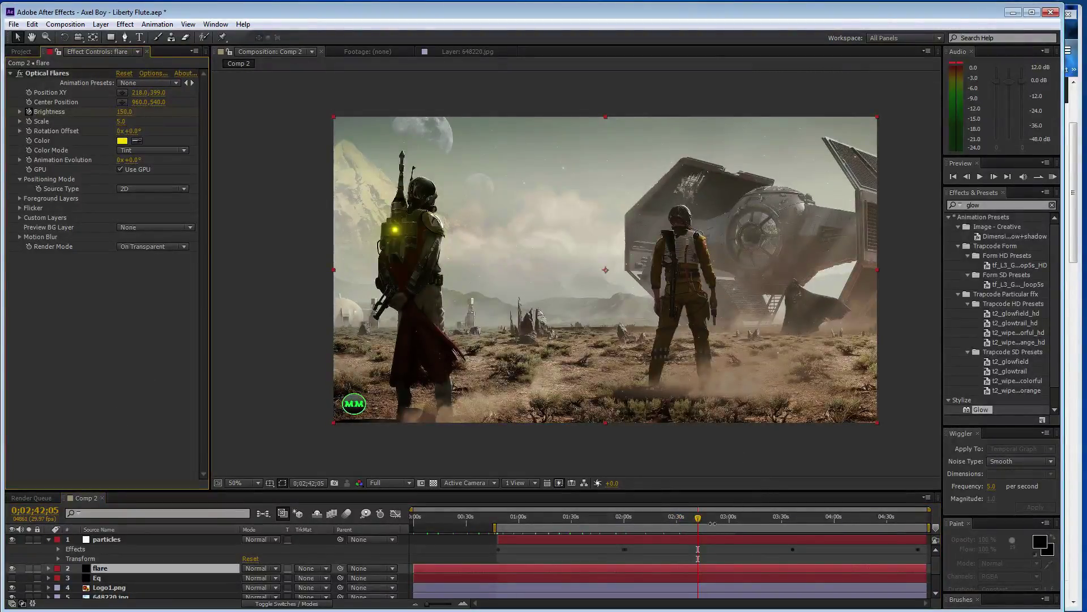
Keyframe the flare's Brightness at 50 at 0;02;50;16 and at 150 at 0;02;58;09.
click(713, 523)
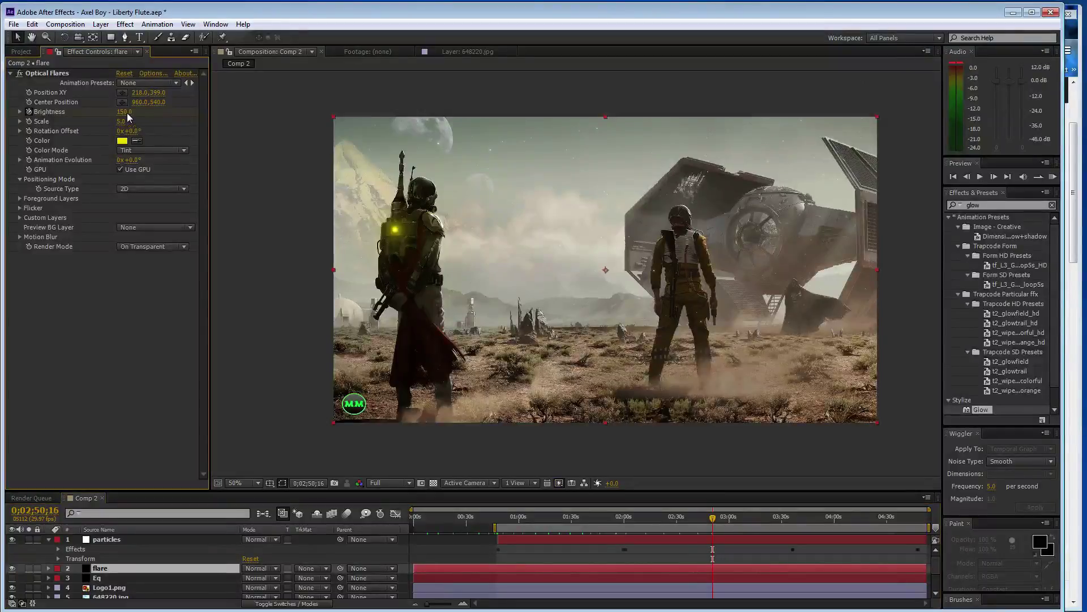
key(ctrl+shift+z)
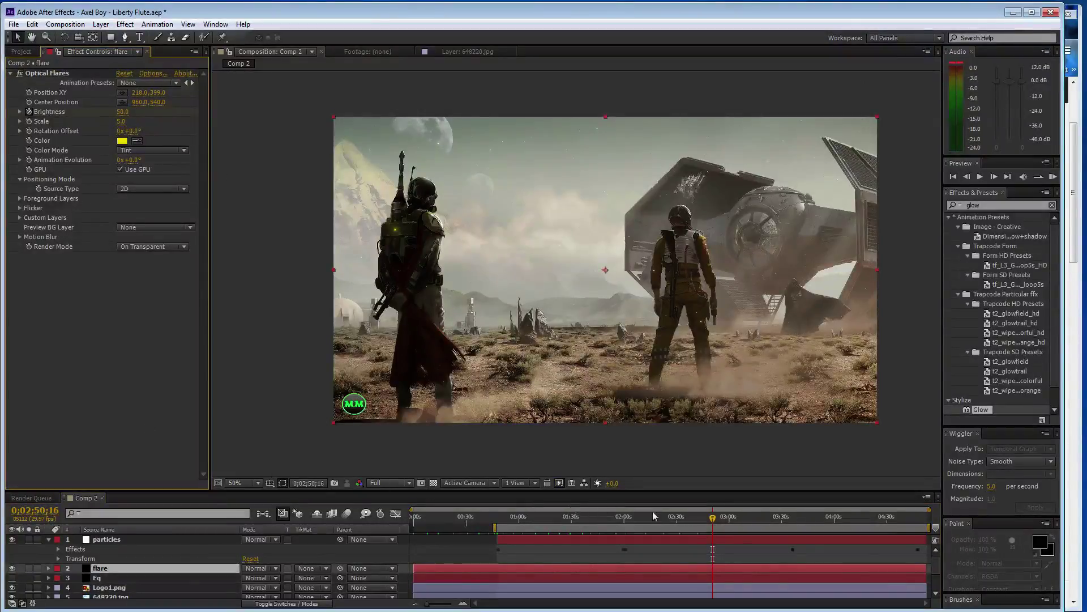
click(726, 520)
click(124, 111)
text(150)
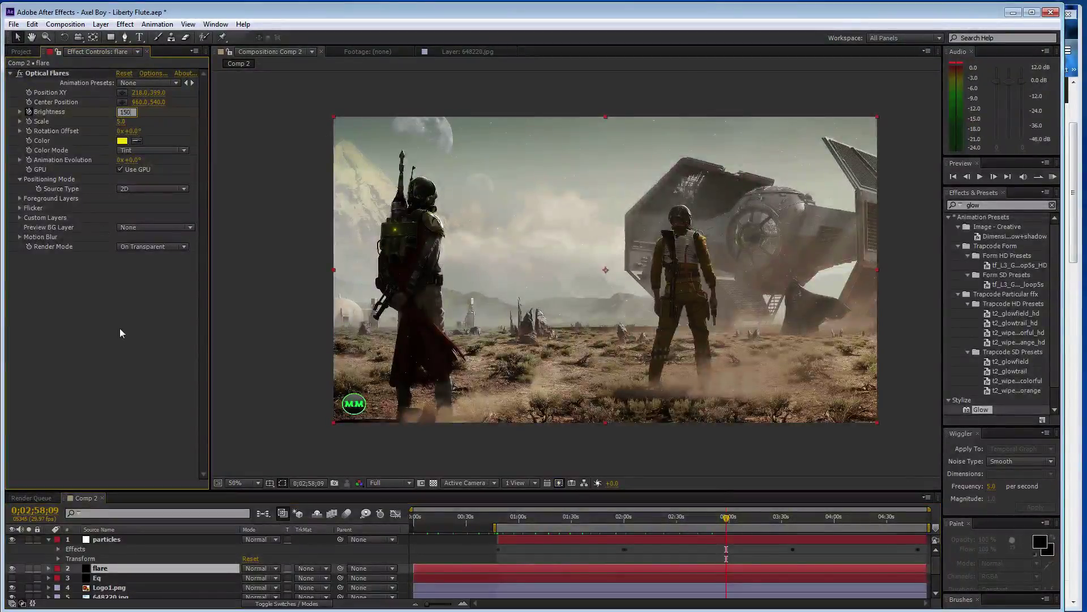
key(Return)
Keyframe the flare's Brightness at 50 at 0;03;07;02 and at 150 at 0;03;14;15.
click(742, 517)
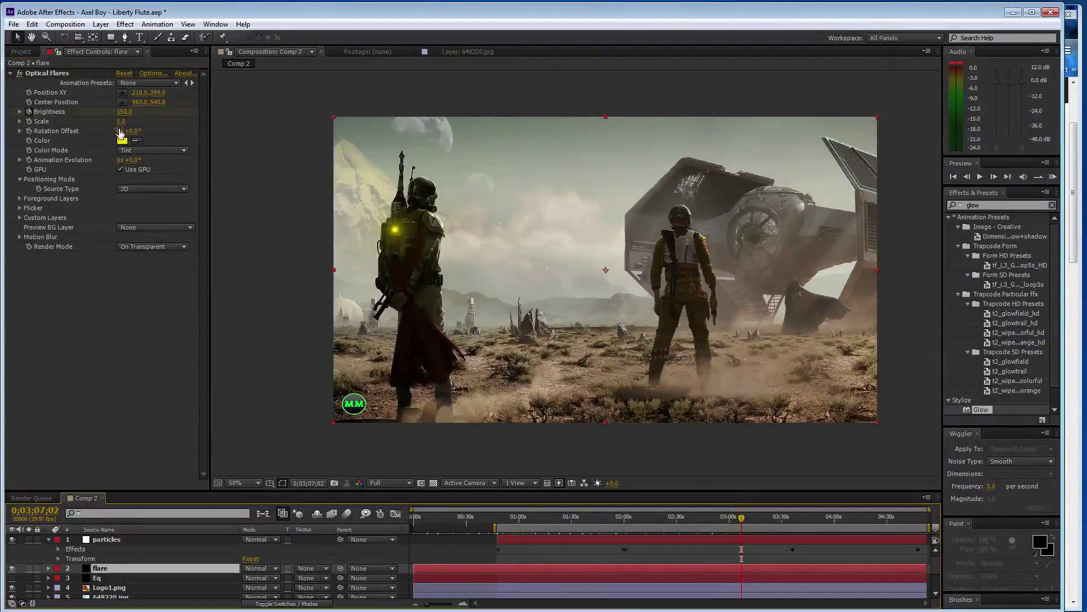
key(ctrl+z)
click(754, 517)
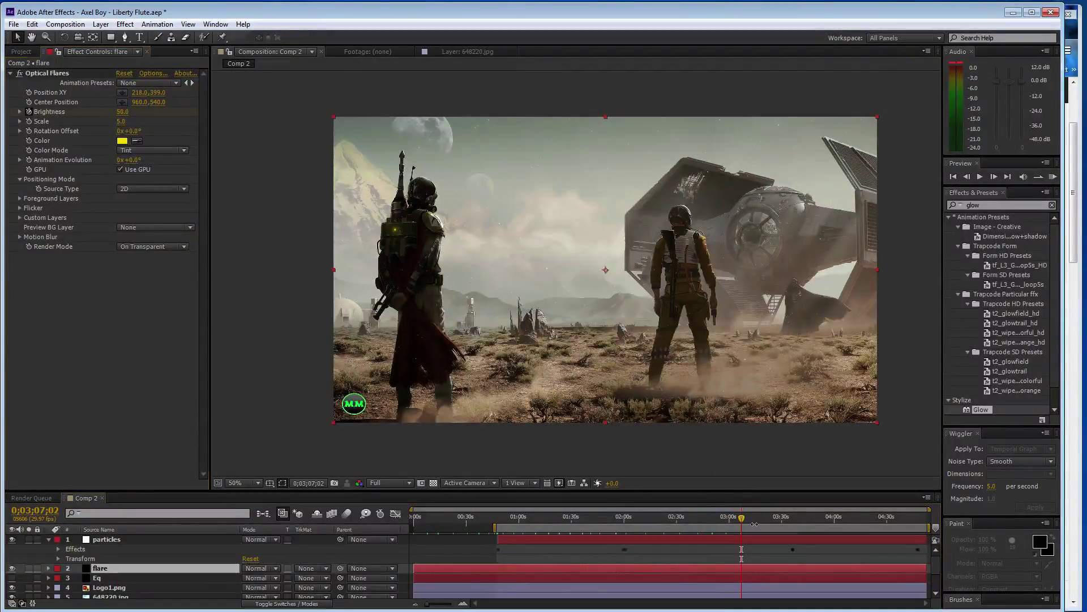
key(ctrl+shift+z)
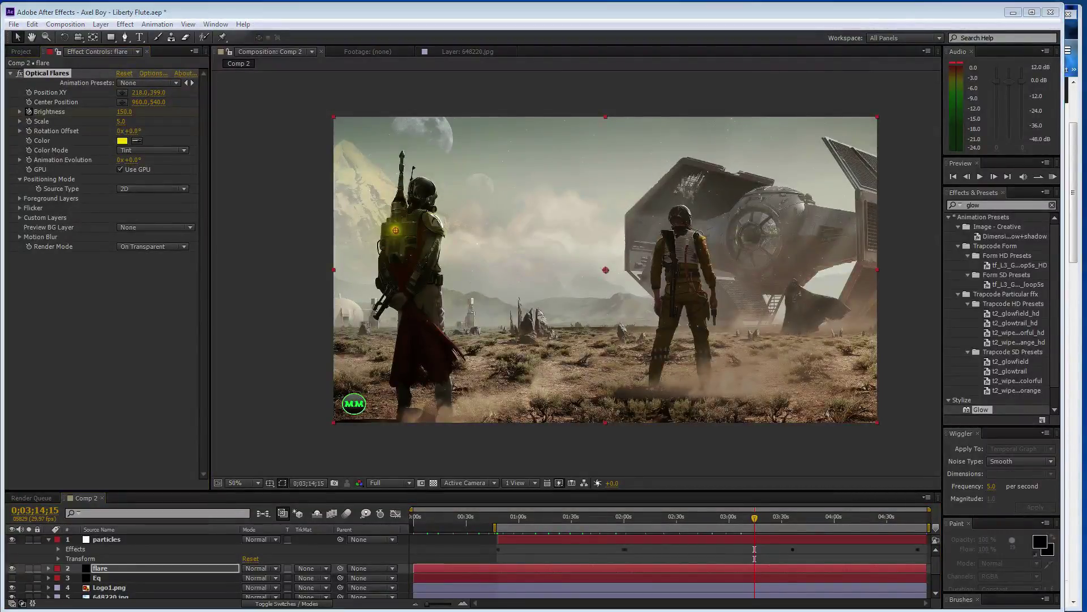
Keyframe the flare's Brightness at 50 at 0;03;20;09 and at 150 at 0;03;30;19.
click(765, 518)
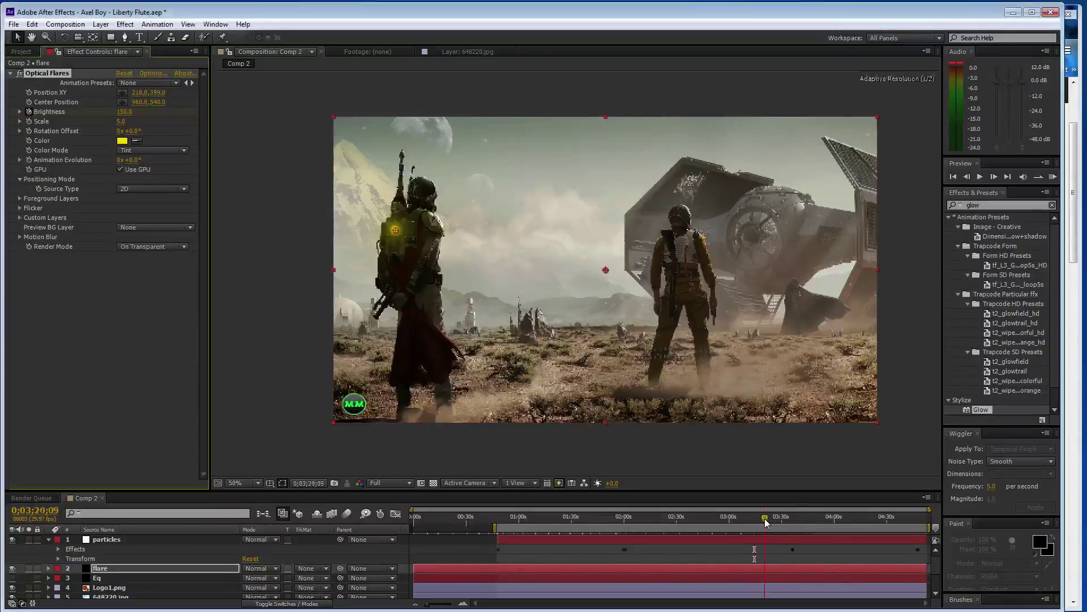
click(124, 112)
text(50)
key(Return)
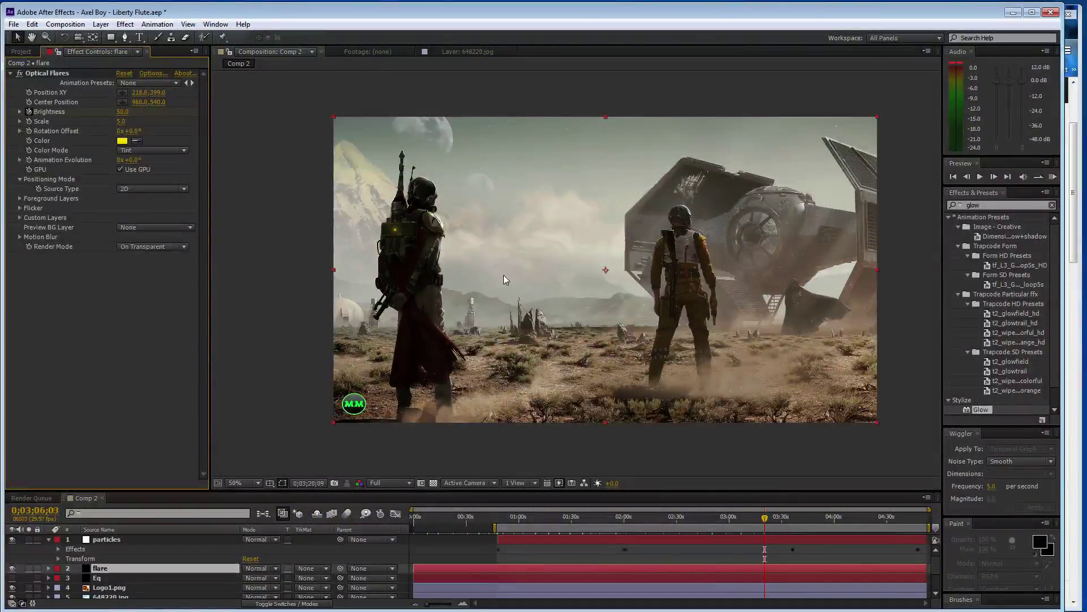
click(740, 516)
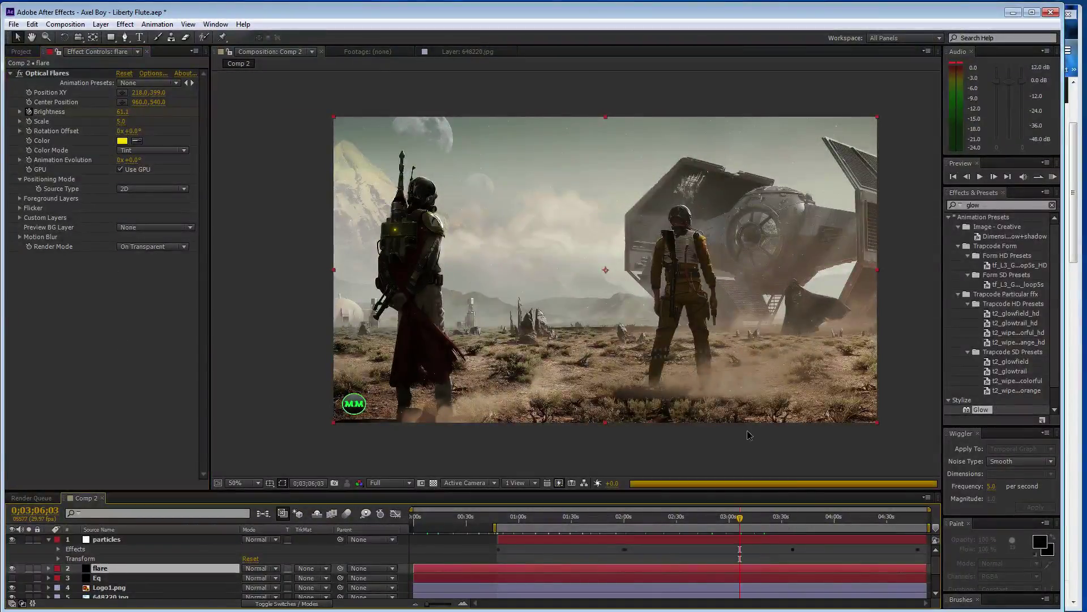
click(784, 518)
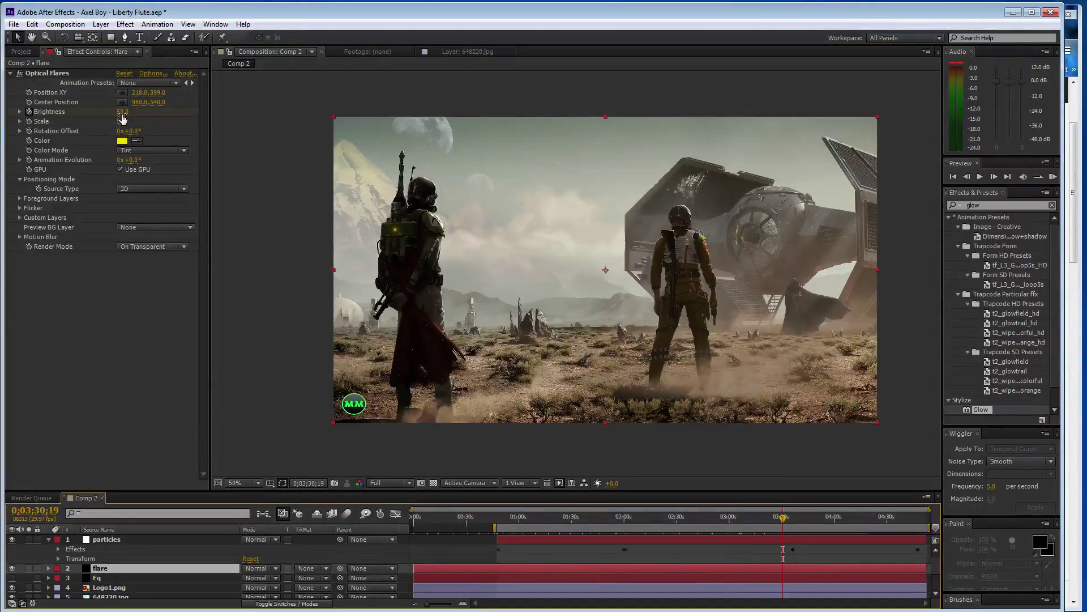
drag(122, 118, 169, 332)
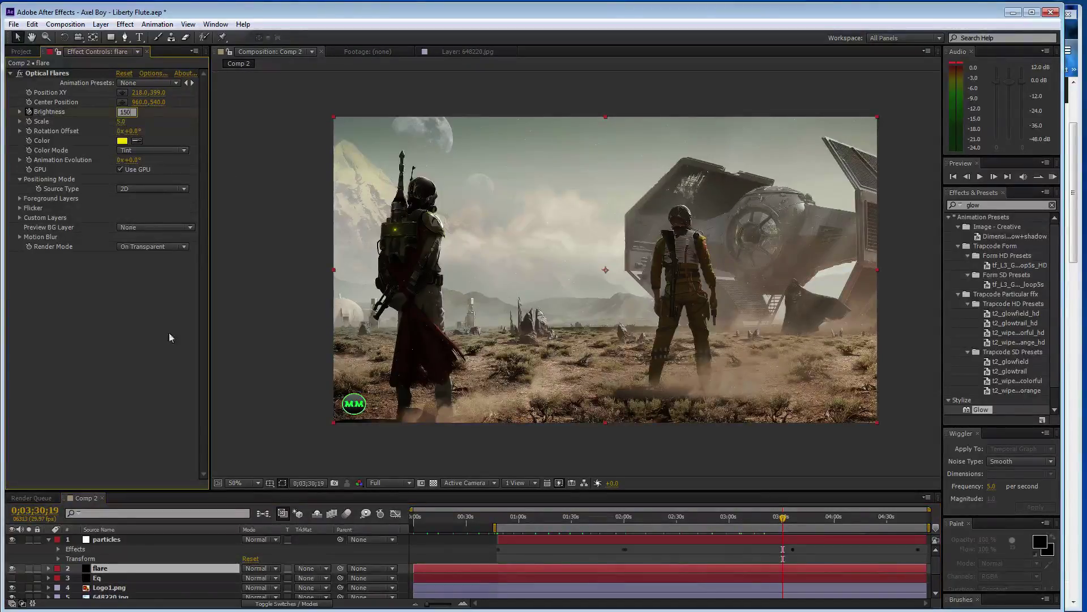
Keyframe the flare's Brightness at 50 at 0;03;32;27 and at 150 at 0;03;34;15.
click(787, 518)
click(129, 112)
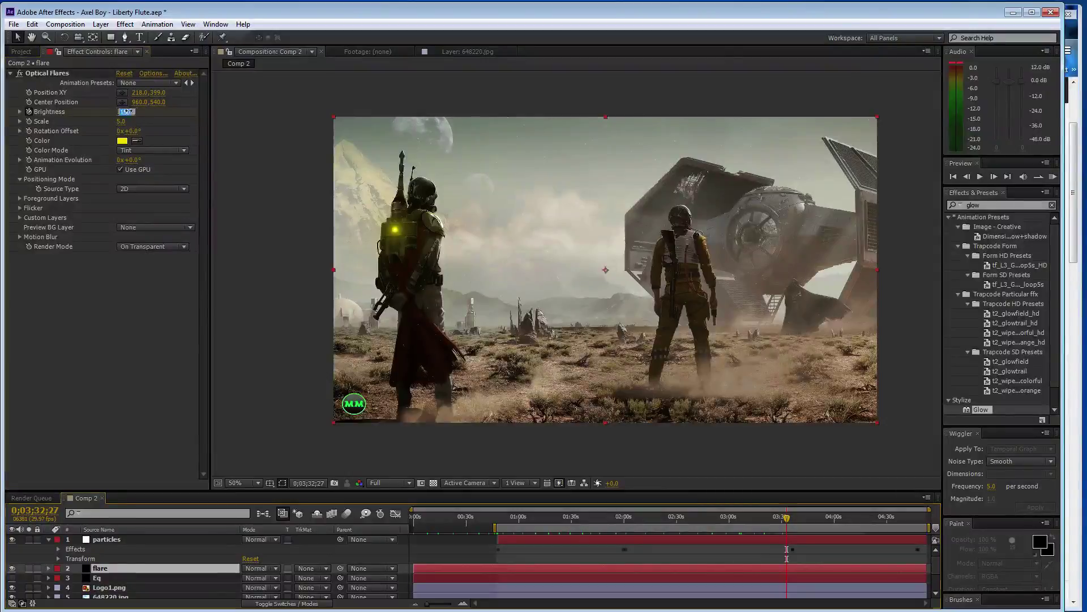
text(50)
key(Return)
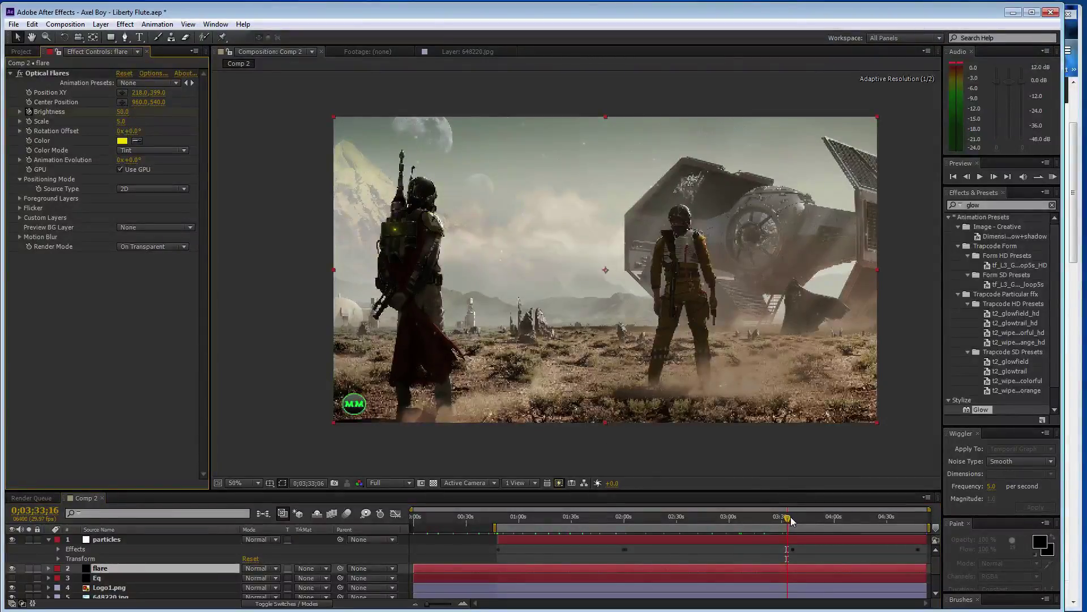
click(790, 517)
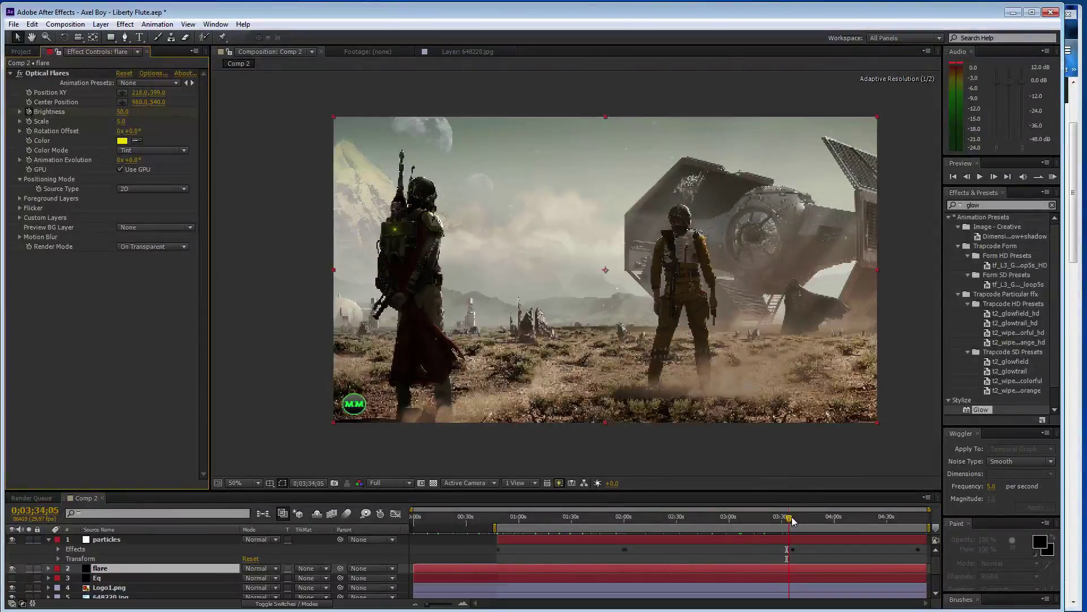
click(122, 112)
text(150)
key(Return)
Start a frame-by-frame flare burst with Brightness keyframes of 100 at 0;03;35;21 and 200 at 0;03;35;22.
click(464, 604)
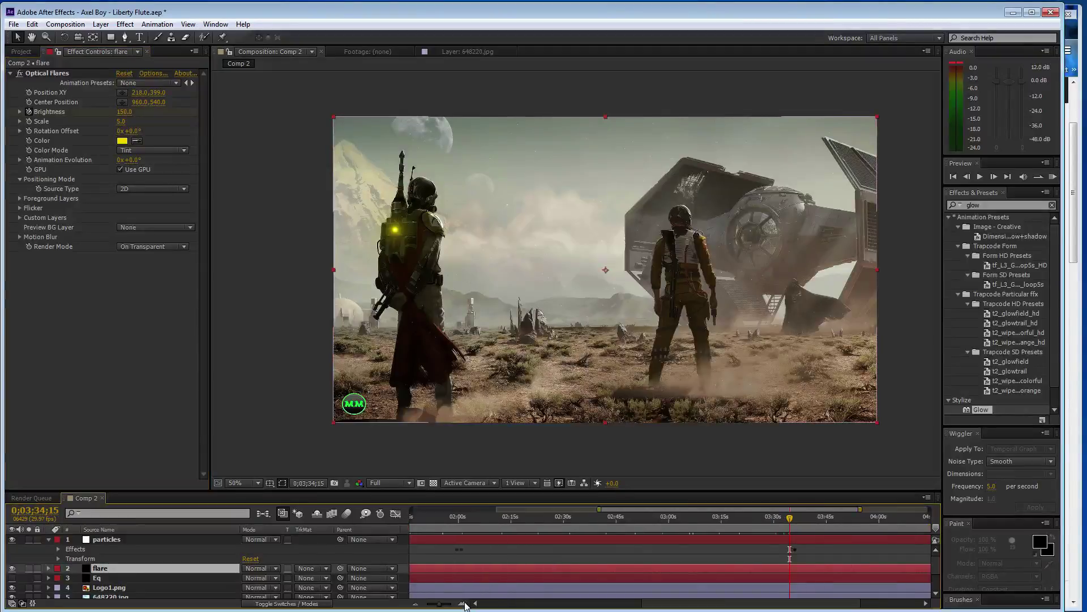
click(464, 603)
click(464, 604)
click(464, 604)
drag(790, 517, 831, 517)
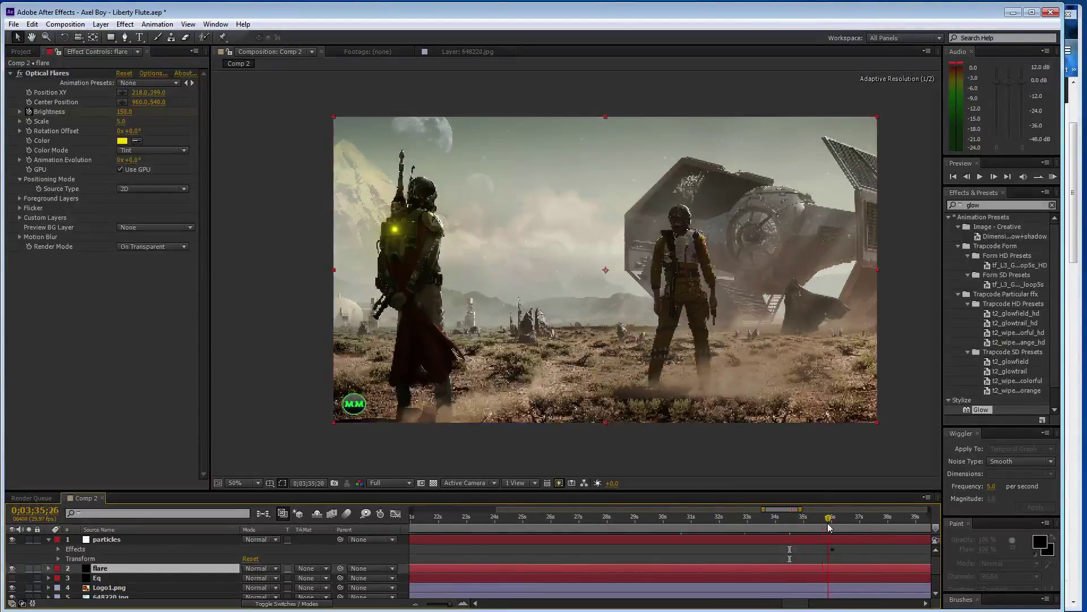
click(463, 603)
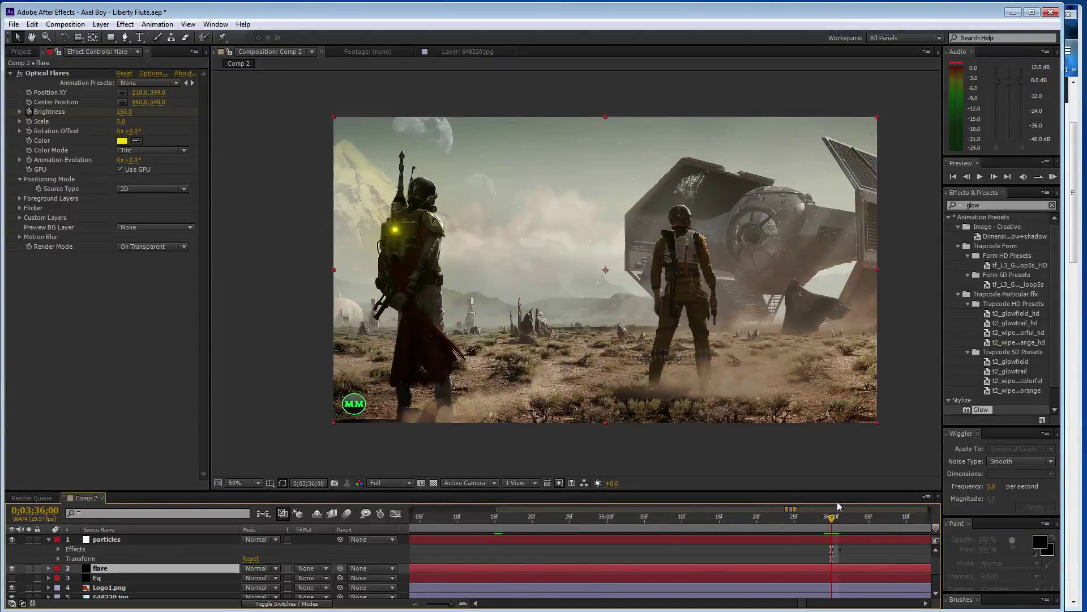
key(Page_Up)
key(Page_Up)
key(Page_Up)
key(Page_Up)
key(Page_Up)
key(Page_Up)
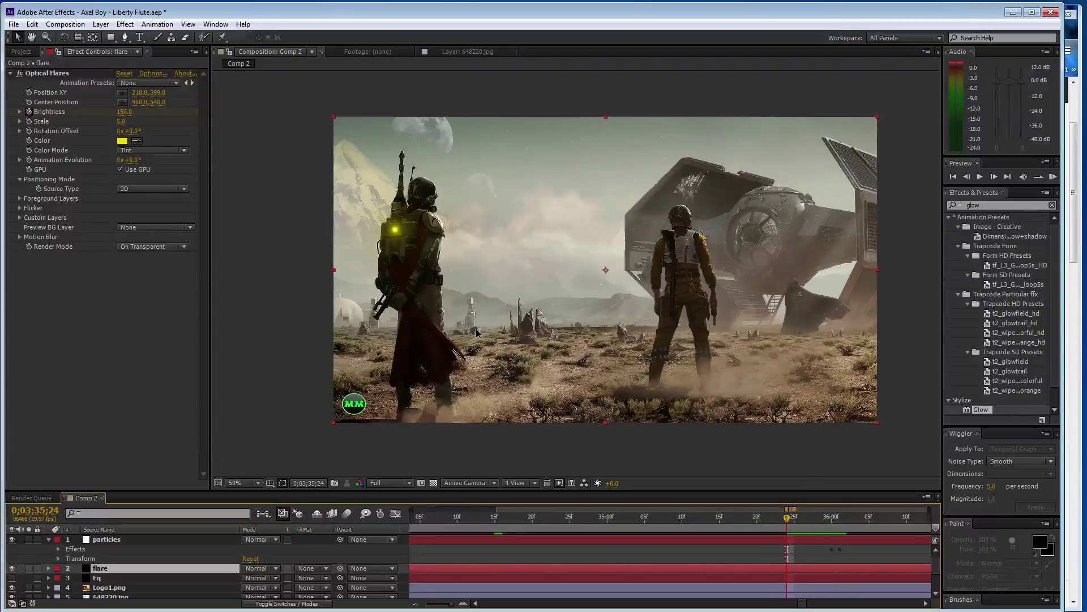
key(Page_Up)
key(Page_Up)
key(Page_Up)
click(124, 112)
text(1)
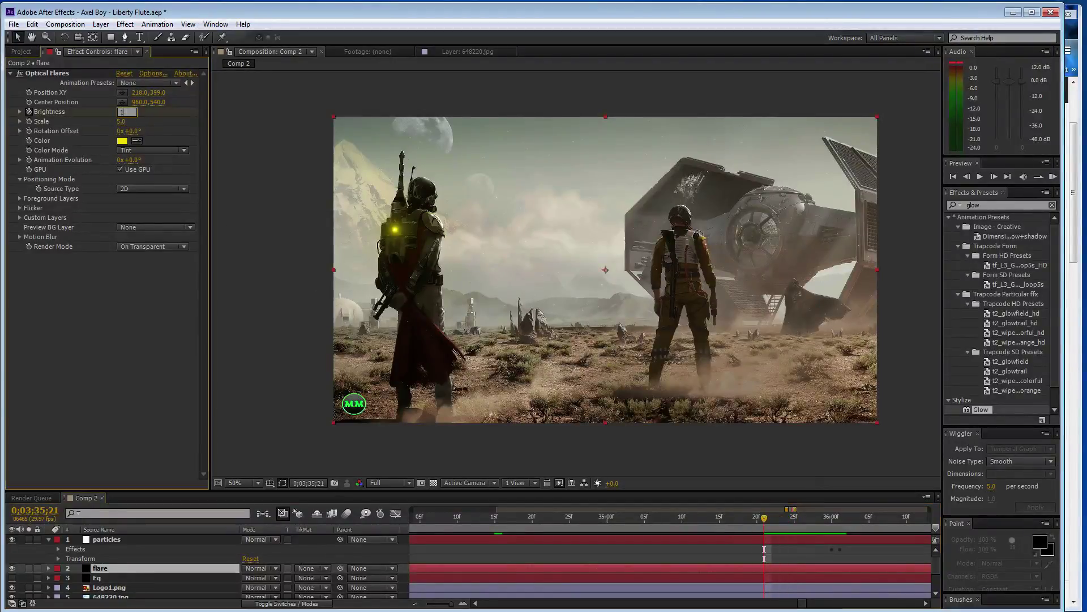
text(00)
key(Return)
key(Page_Down)
click(125, 112)
key(Return)
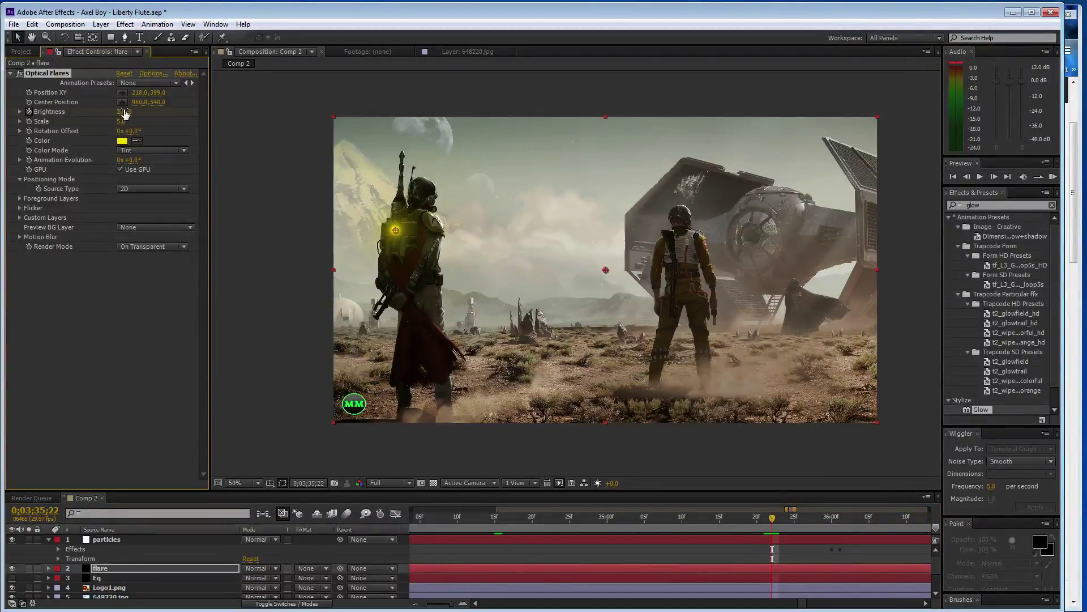
Keyframe the flare's Brightness at 300 at 0;03;35;23 and at 400 at 0;03;35;24.
key(Page_Down)
click(125, 112)
text(300)
key(Return)
key(Page_Down)
click(125, 111)
text(400)
key(Return)
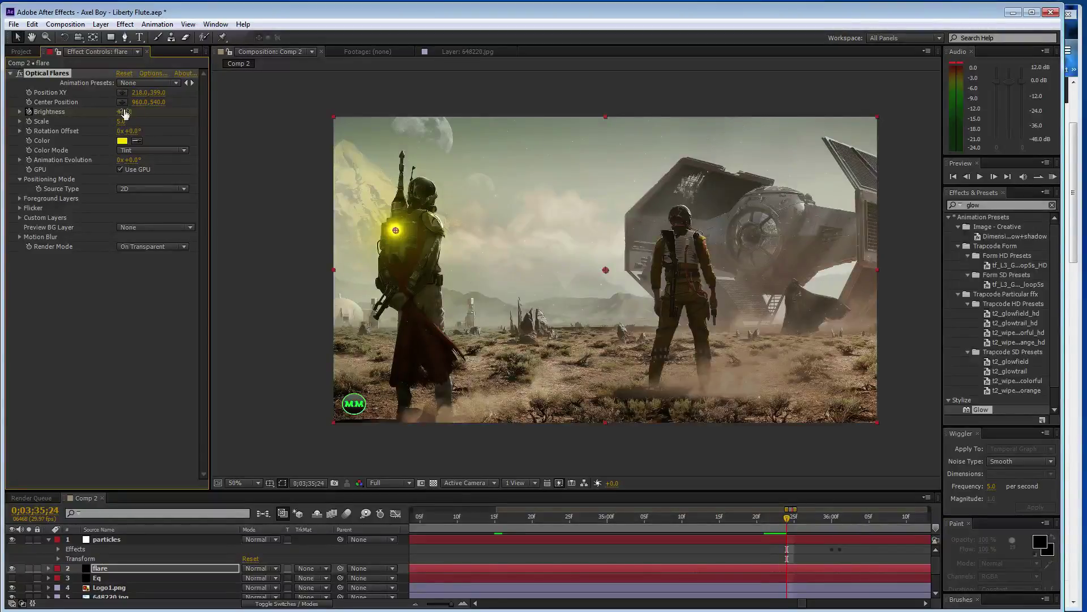
Keyframe the flare's Brightness at 500 at 0;03;35;25 and at 600 at 0;03;35;26.
key(Page_Down)
click(125, 112)
text(500)
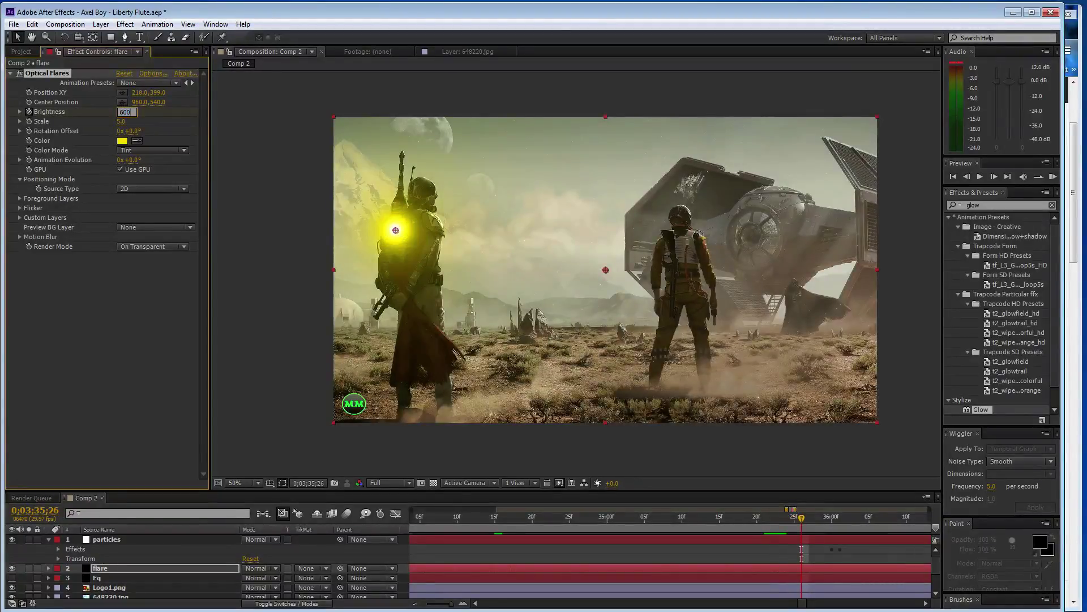
key(Return)
Keyframe the flare's Brightness at 700 at 0;03;35;27 and at 800 at 0;03;35;28.
key(Page_Down)
click(125, 112)
text(700)
key(Return)
key(Page_Down)
click(126, 112)
text(80)
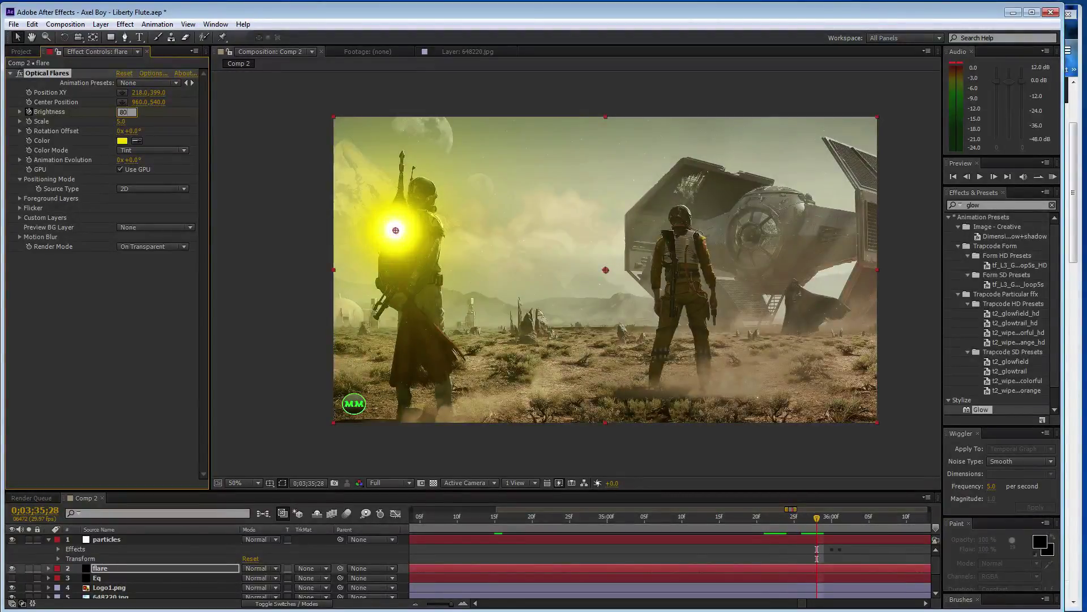
text(0)
key(Return)
Keyframe the flare's Brightness at 900 at 0;03;35;29 and at 1000 at 0;03;36;00.
key(Page_Down)
text(90)
key(Return)
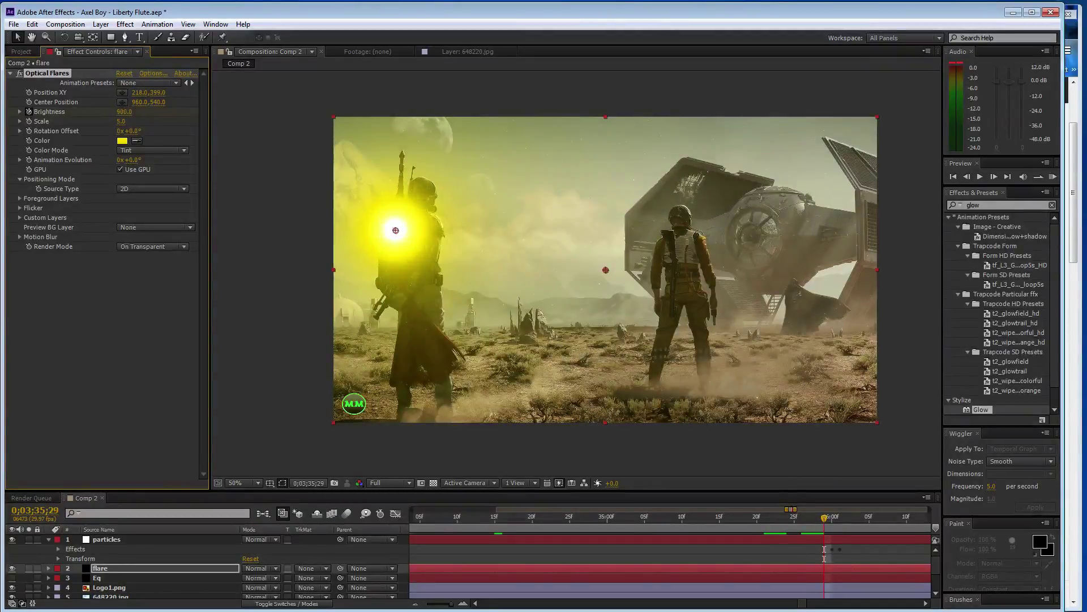
key(Page_Down)
text(100)
key(Return)
Keyframe the flare's Brightness peak at 0;03;36;01 and reduce it frame by frame at 0;03;36;02 and 0;03;36;03.
key(Page_Down)
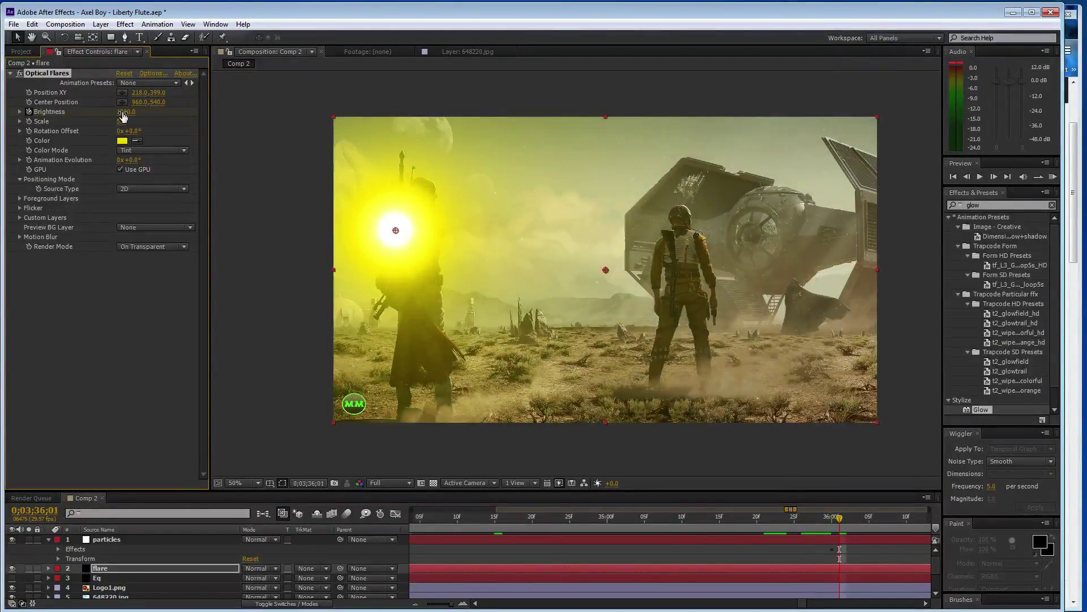
key(Page_Down)
click(124, 112)
text(100)
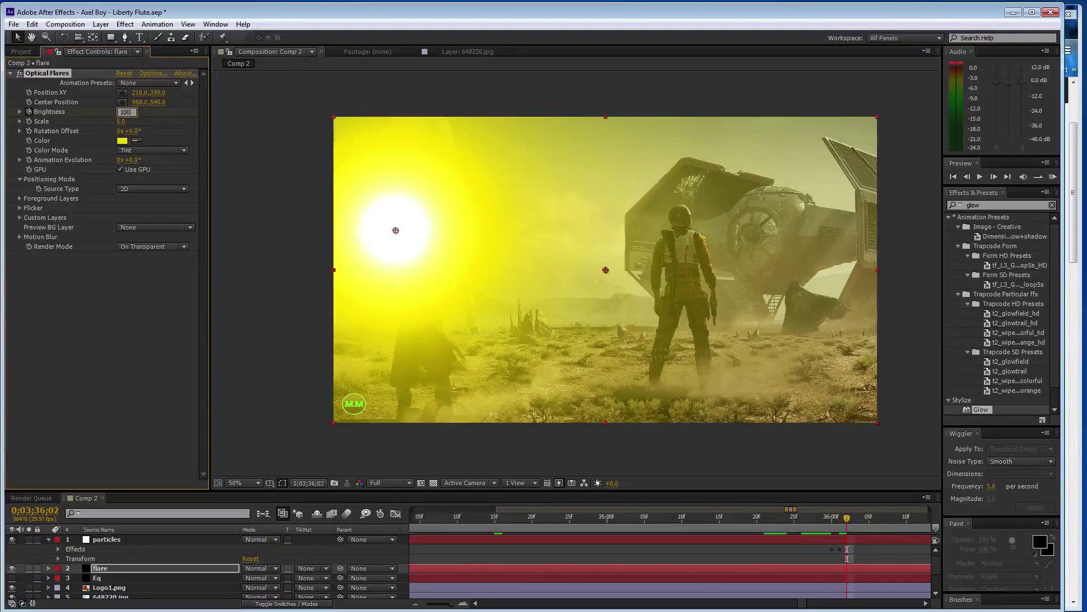
key(Return)
key(Page_Down)
click(123, 112)
text(20)
key(Return)
Keyframe the flare's Brightness at 250 at 0;03;36;04 and at 150 at 0;03;36;05, and save the project.
key(Page_Down)
click(123, 113)
text(2)
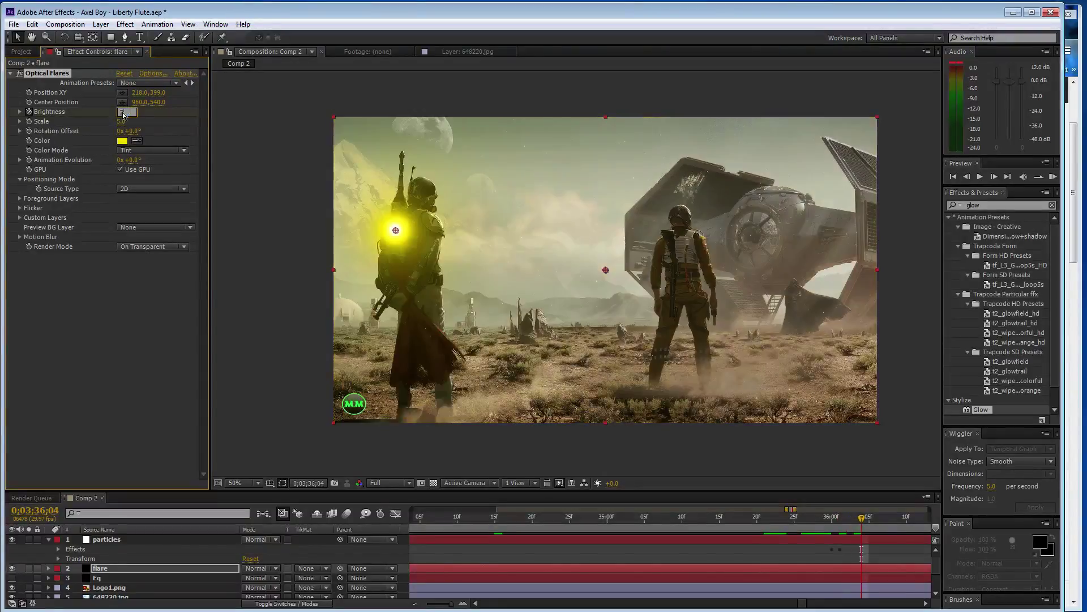
text(50)
key(Return)
key(Page_Down)
click(123, 113)
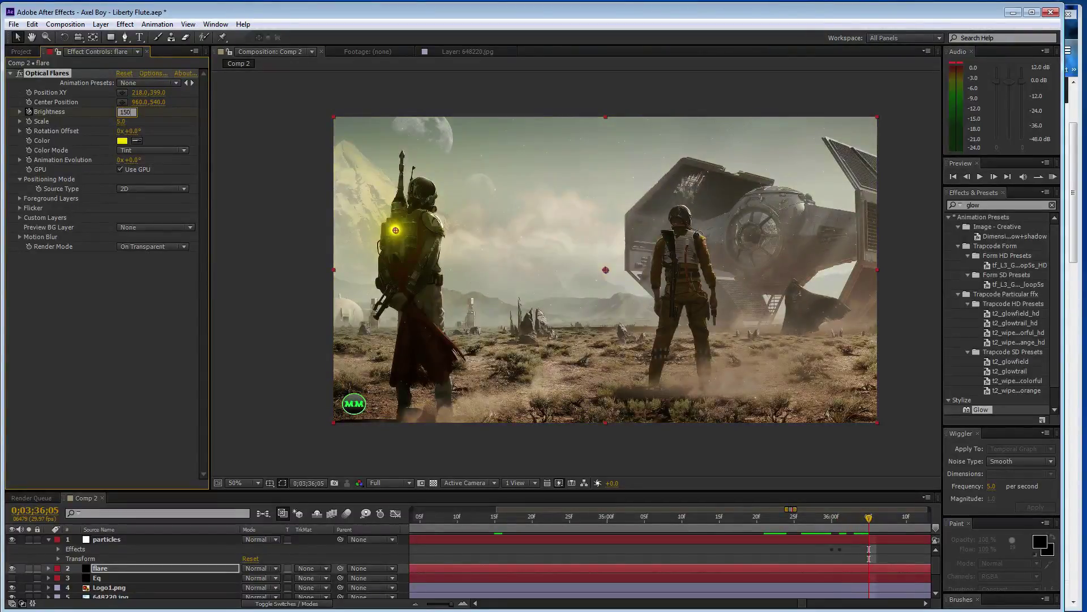
text(150)
key(Return)
click(134, 308)
key(ctrl+s)
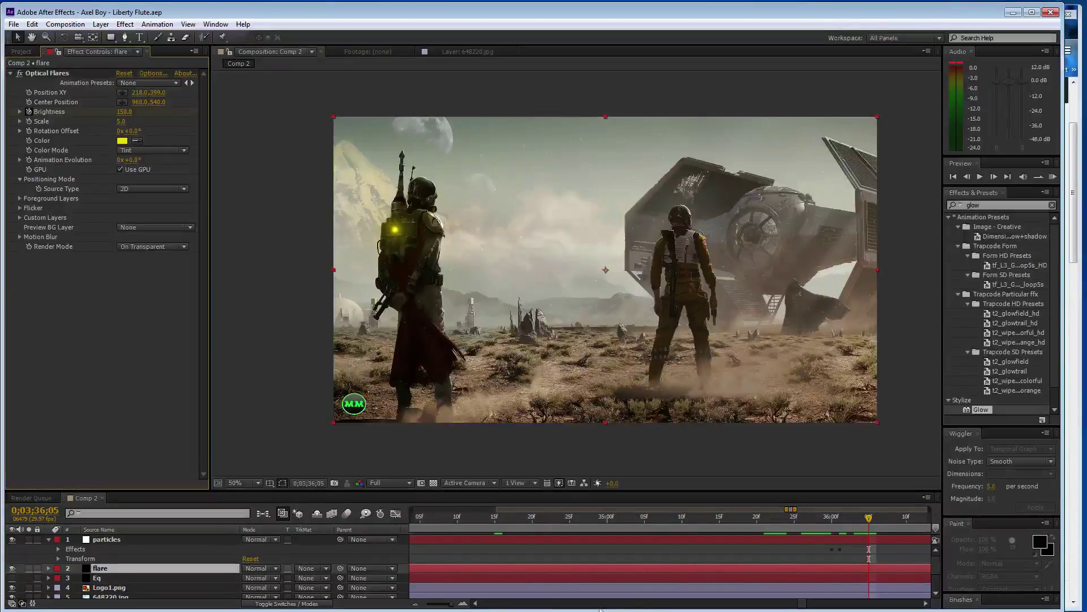
Keyframe the flare's Brightness at 50 at 0;03;41;18 and at 150 at 0;03;46;04.
drag(453, 604, 415, 609)
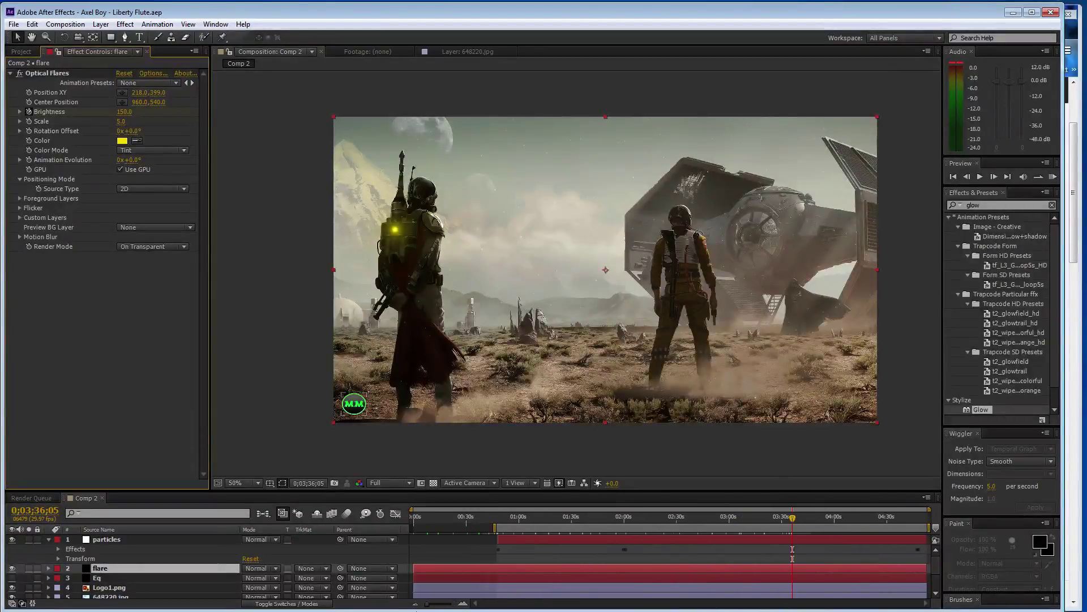
click(802, 518)
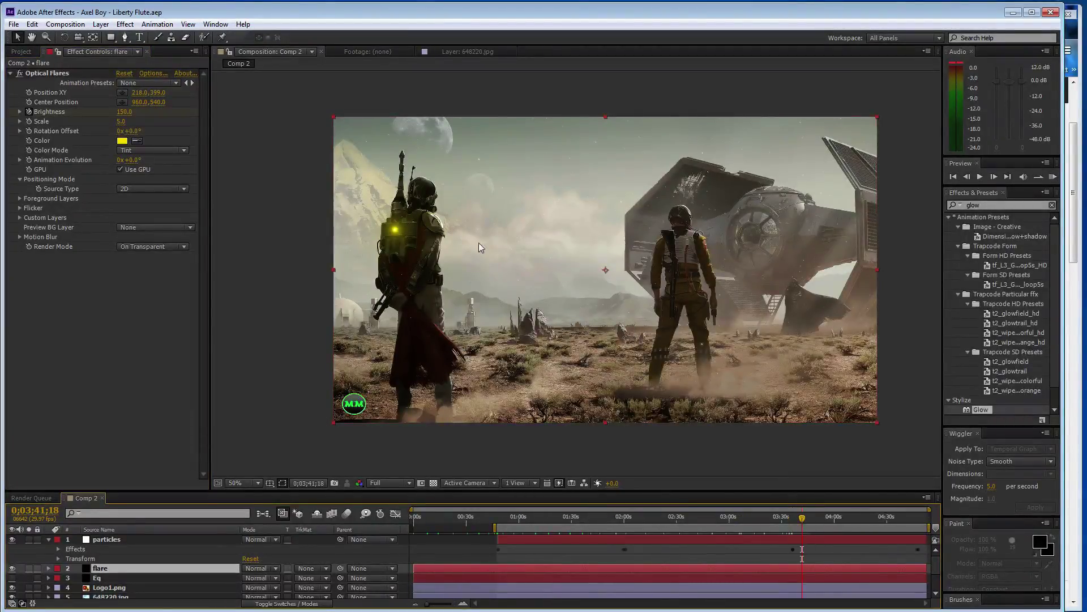
click(122, 112)
text(50)
key(Return)
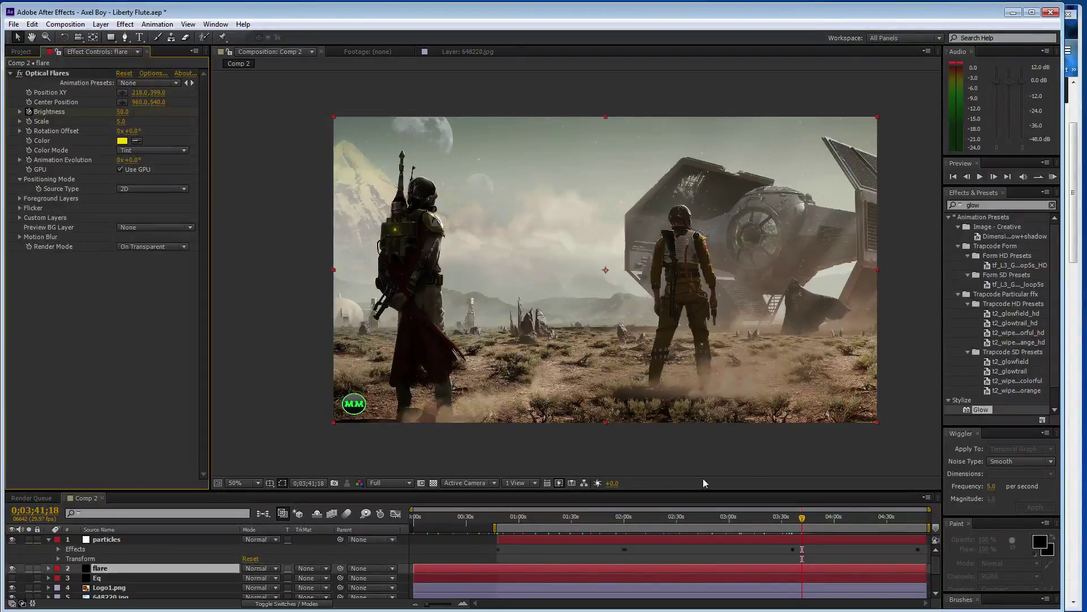
click(810, 519)
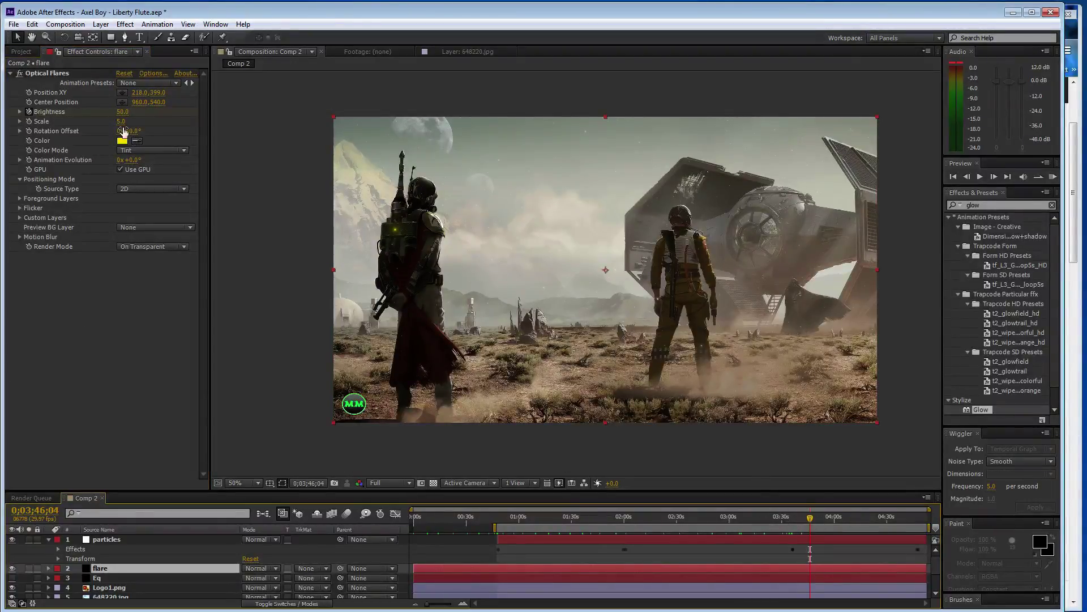
key(ctrl+z)
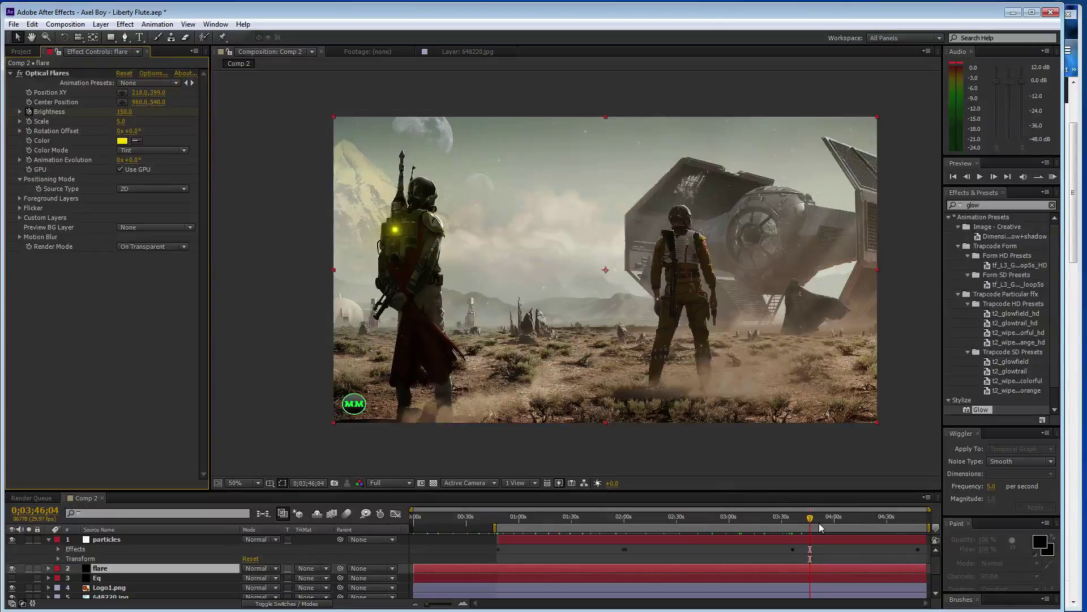
Keyframe the flare's Brightness at 50 at 0;03;51;28 and at 150 at 0;03;58;21.
click(820, 524)
click(123, 112)
text(50)
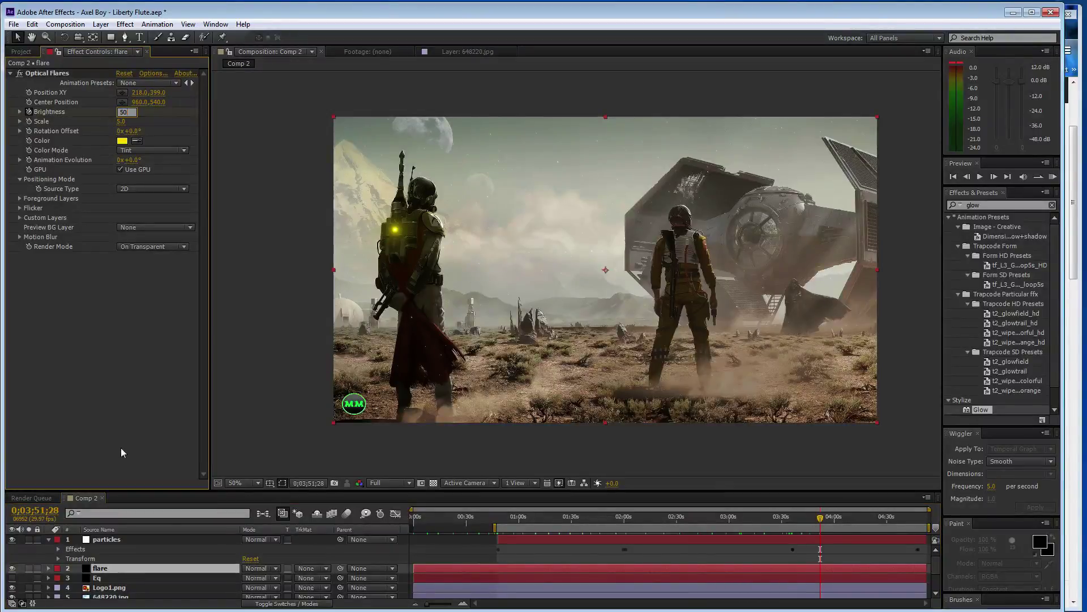
click(121, 448)
click(832, 519)
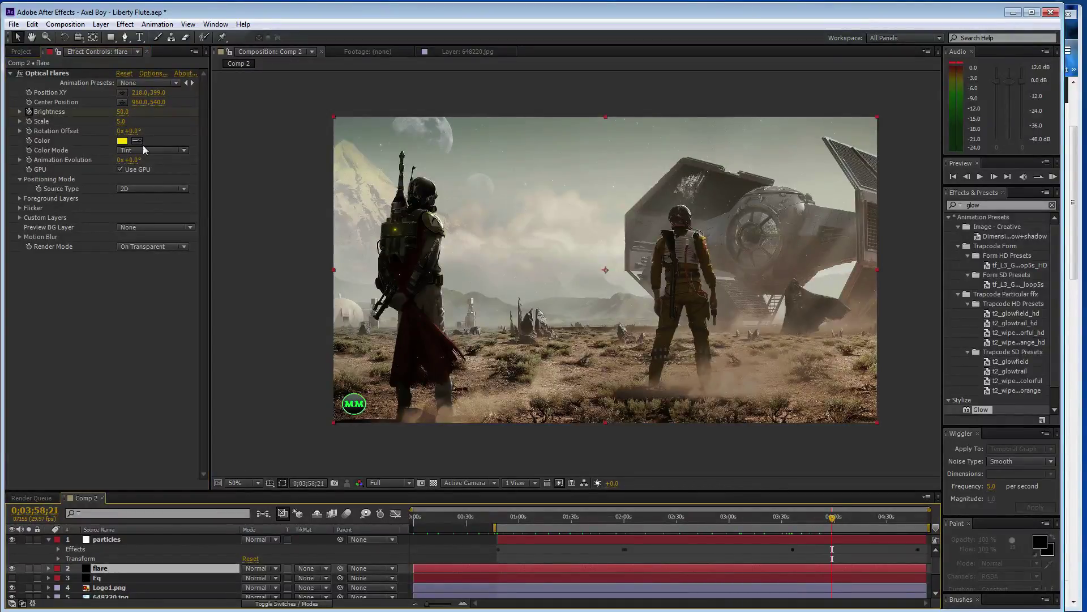
key(ctrl+z)
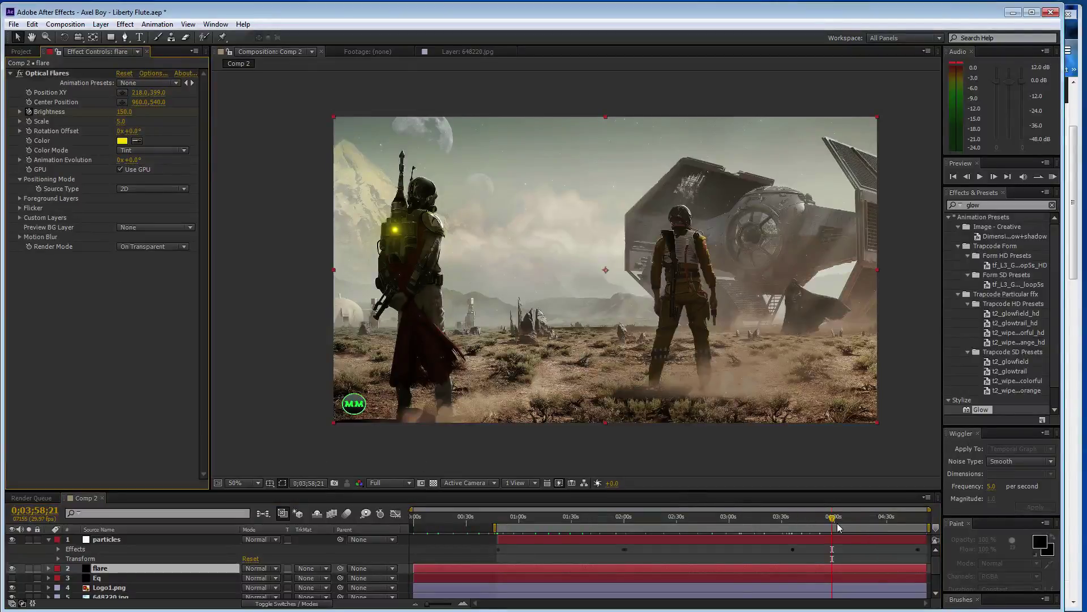
Keyframe the flare's Brightness at 50 at 0;04;05;17 and at 150 at 0;04;12;10.
click(843, 518)
click(125, 112)
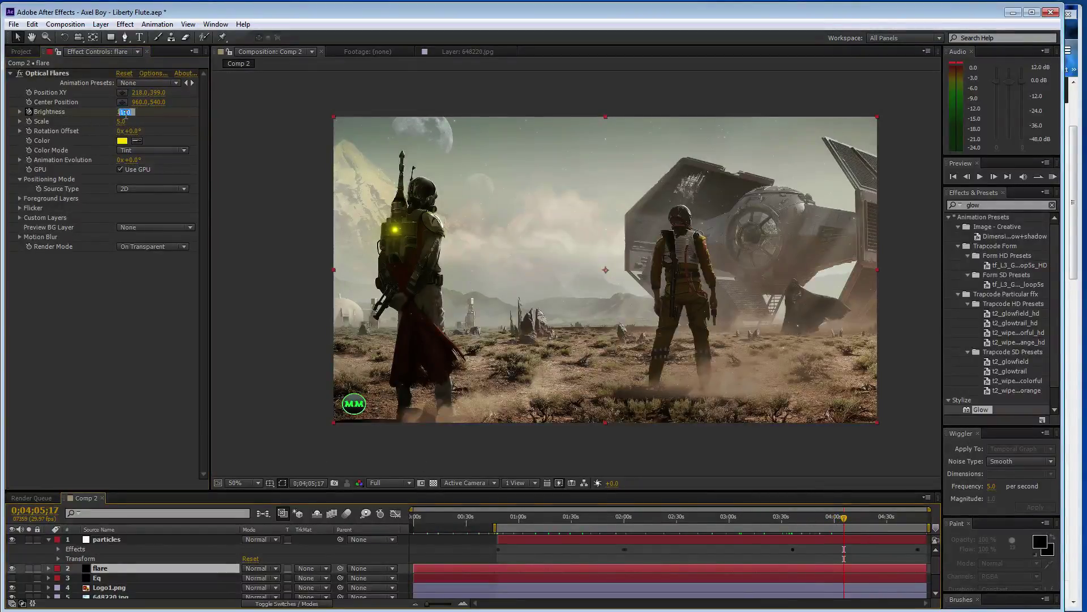
text(50)
key(Return)
click(856, 516)
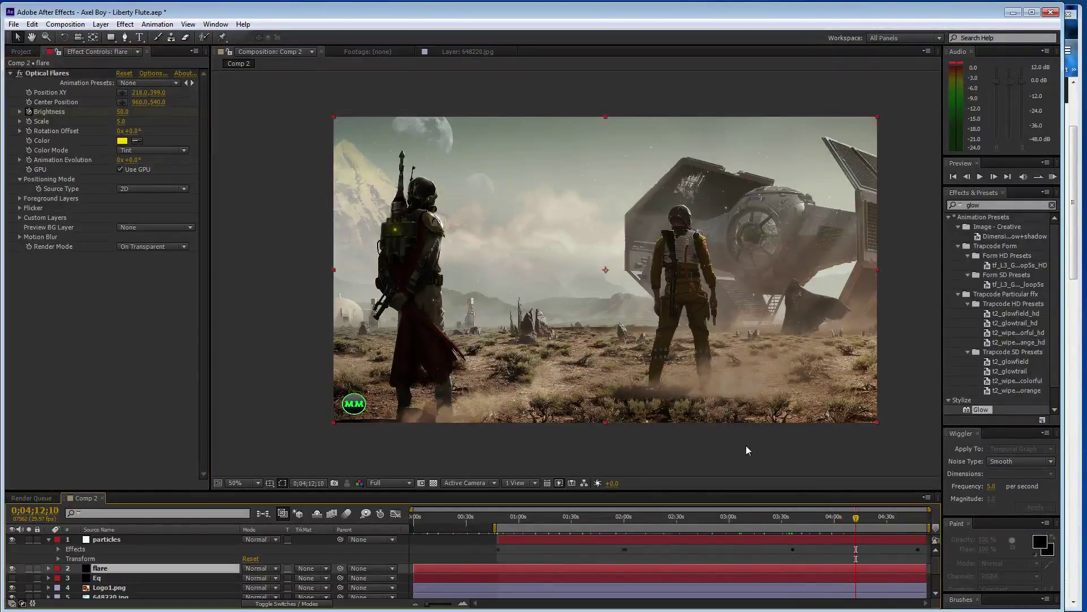
click(128, 114)
key(ctrl+z)
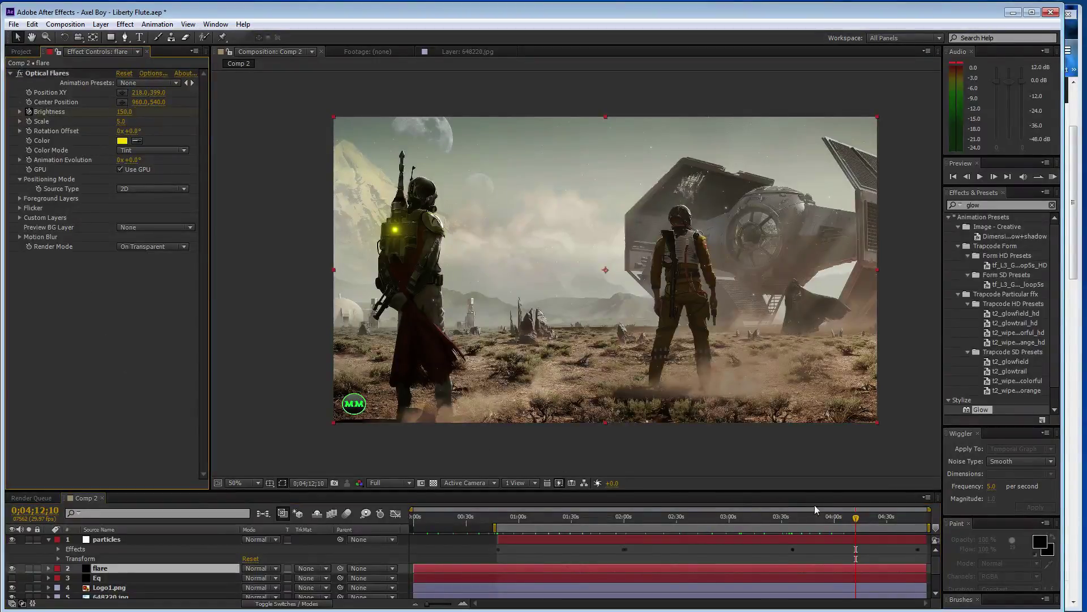
Keyframe the flare's Brightness at 50 at 0;04;19;03 and at 150 at 0;04;25;17.
click(856, 517)
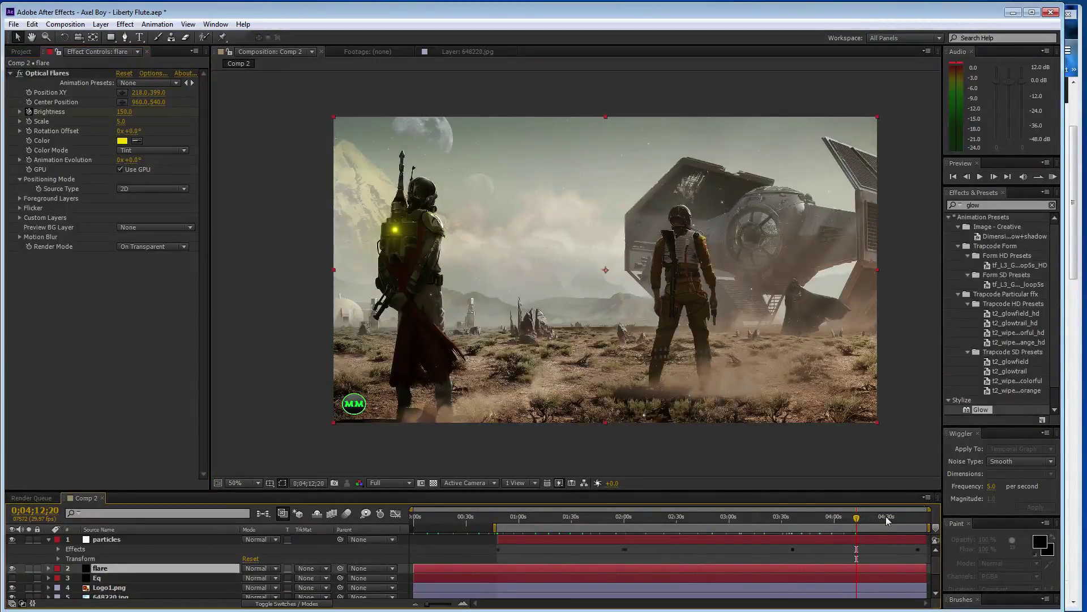
drag(855, 517, 868, 518)
click(131, 329)
key(ctrl+shift+z)
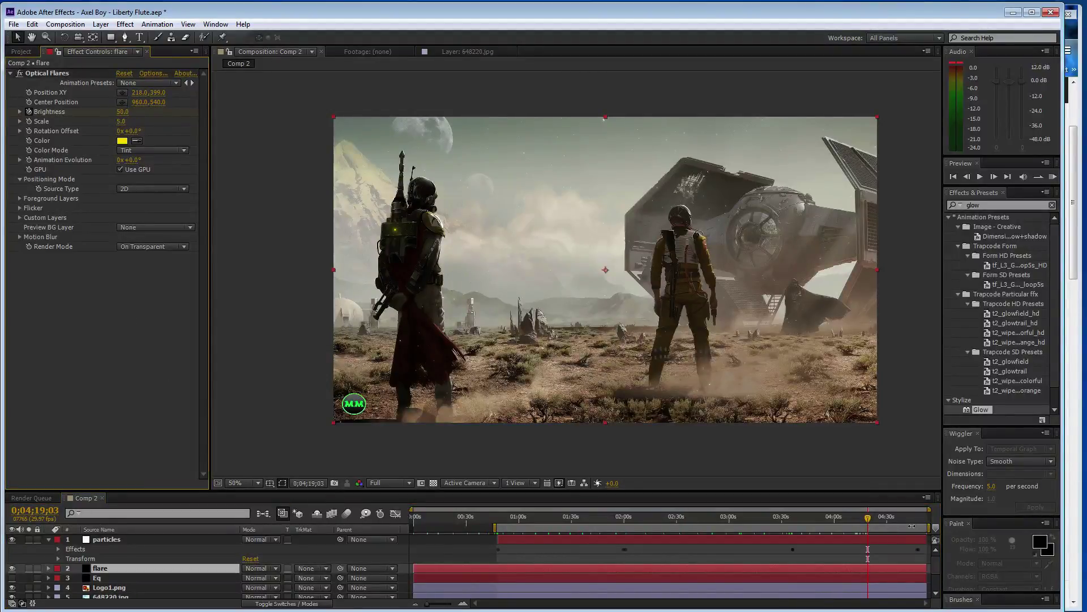
click(880, 521)
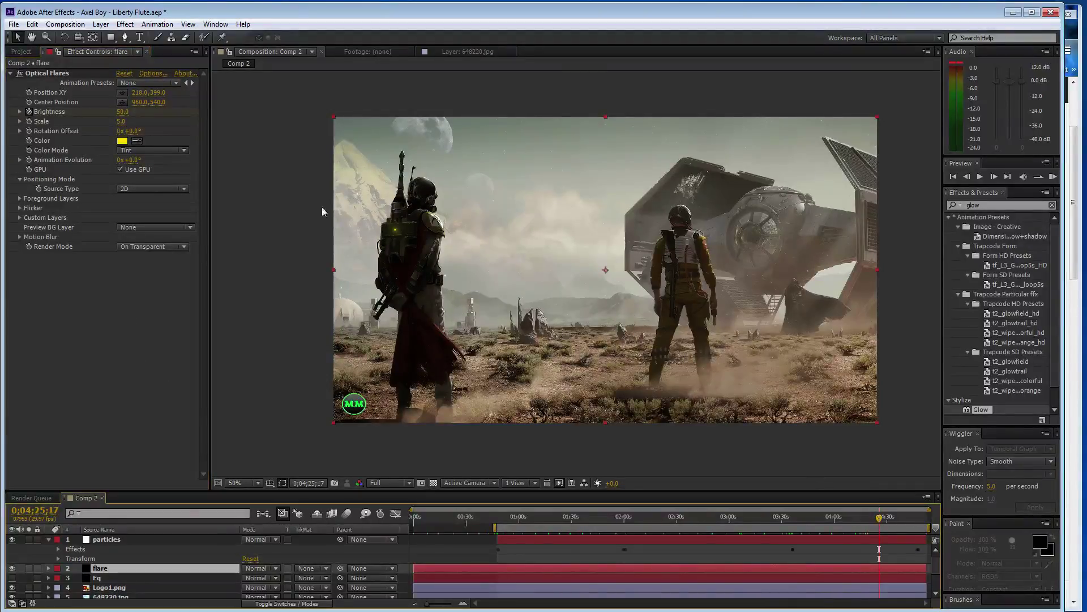
click(124, 113)
text(150)
key(Return)
Keyframe the flare's Brightness at 50 at 0;04;32;20 and at 150 a few seconds further on.
click(892, 519)
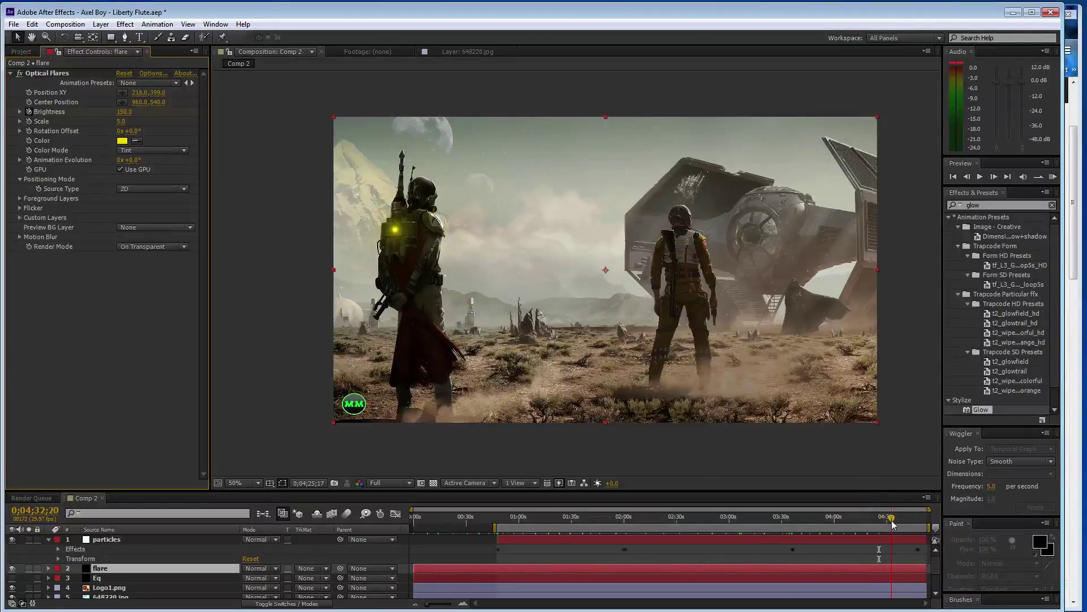
key(ctrl+z)
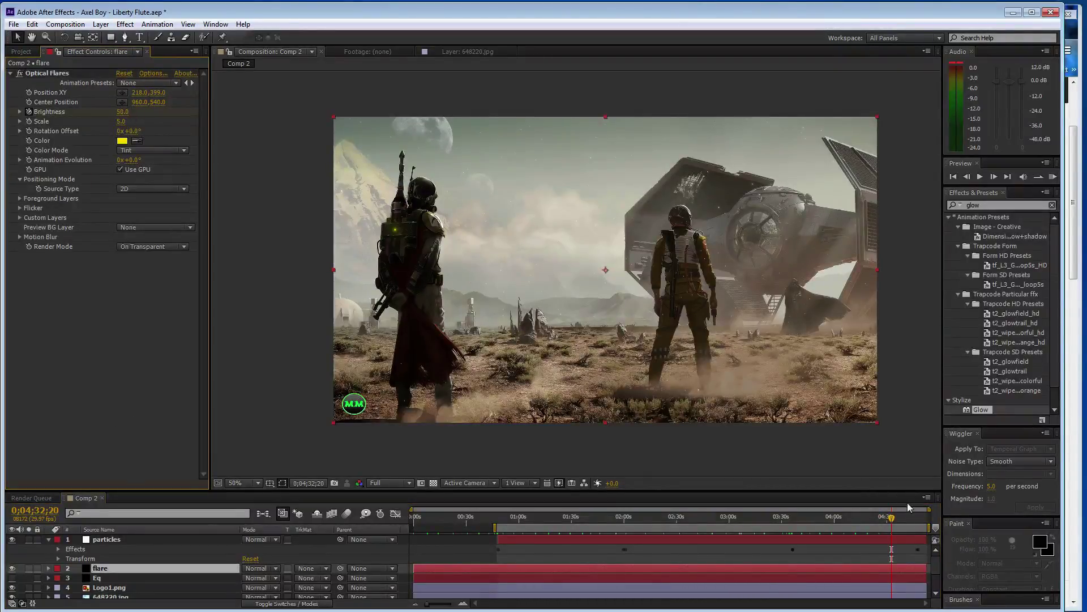
click(903, 517)
click(122, 112)
text(150)
key(Return)
Keyframe the flare's Brightness at 50 at 0;04;45;08 and at 150 at 0;04;52;29, and save the project.
click(913, 517)
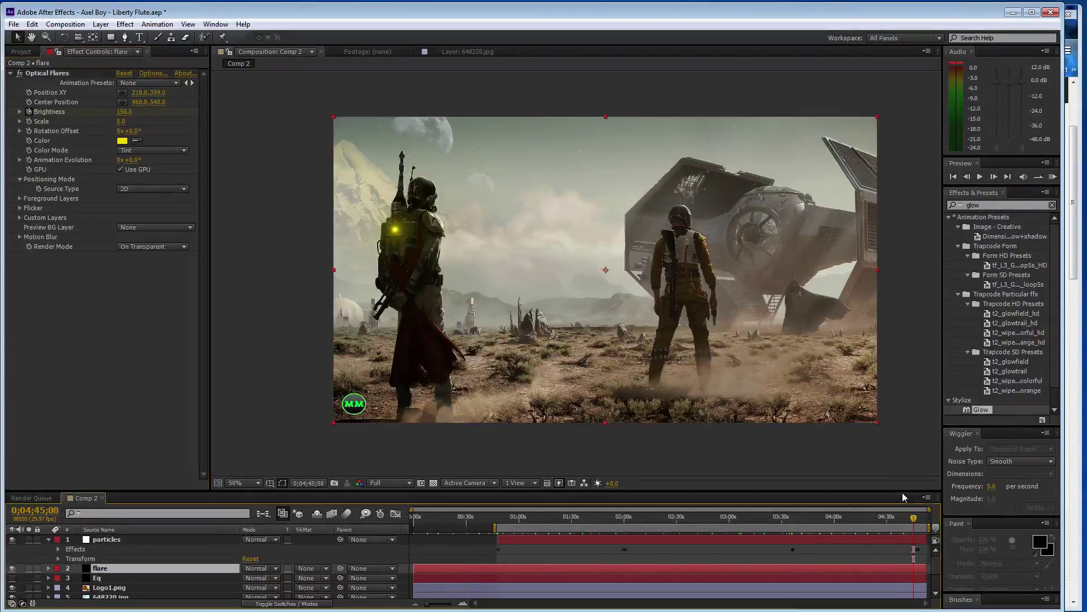
key(ctrl+z)
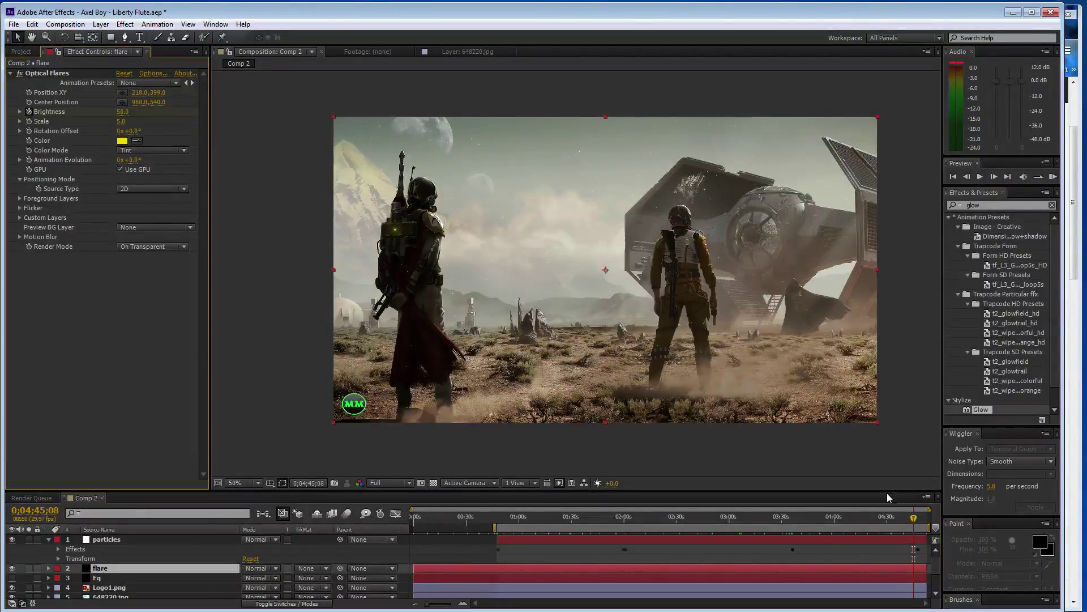
drag(909, 522, 929, 523)
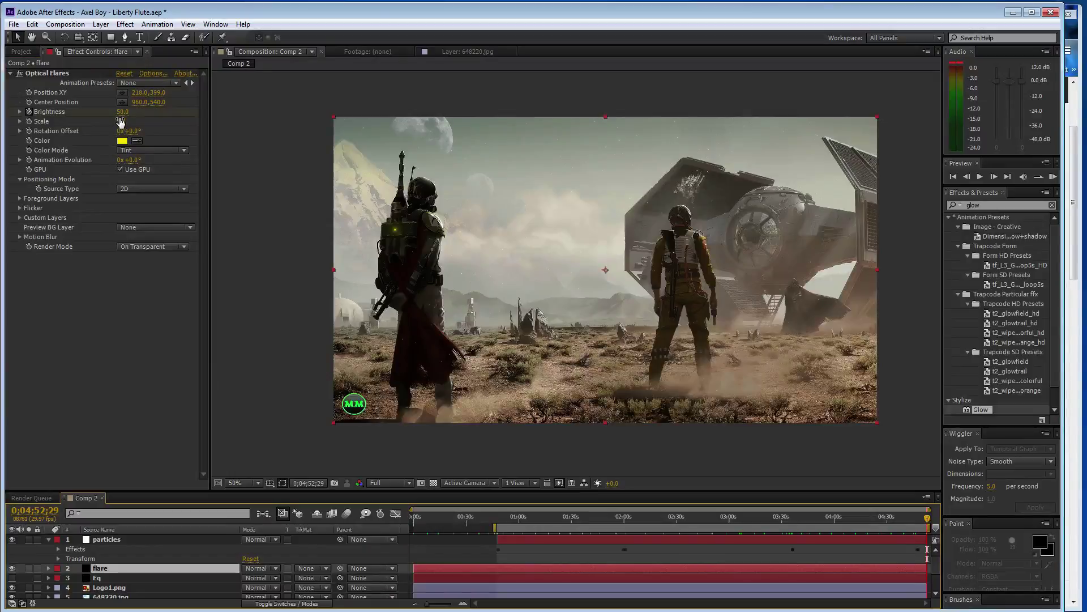
key(ctrl+shift+z)
key(ctrl+s)
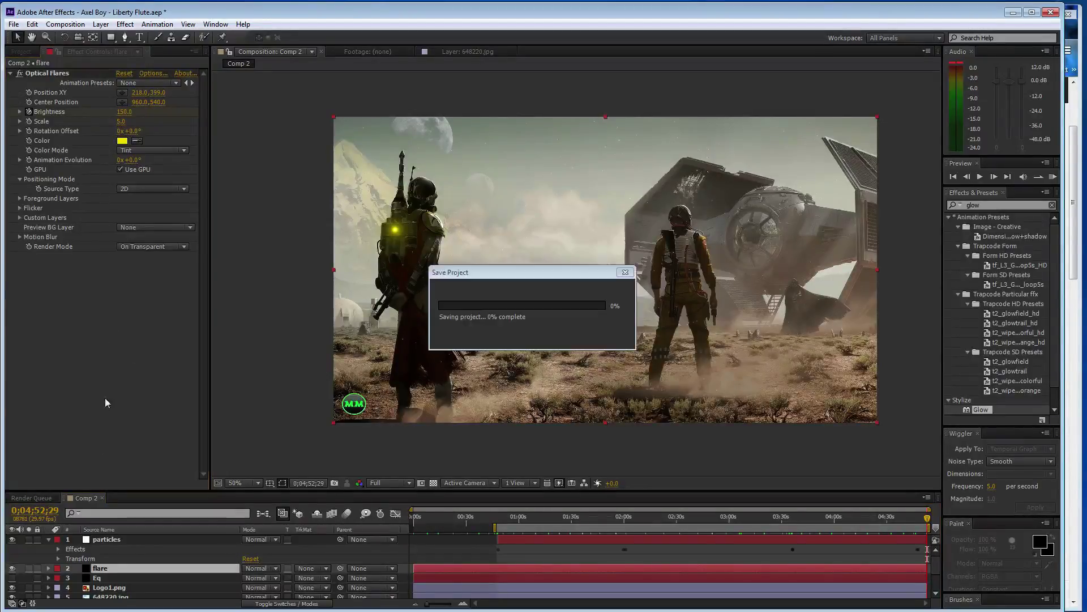
Show the Eq layer and pre-compose the particles, flare, Eq, Logo1.png and 648220.jpg layers into Pre-comp 3, moving all attributes.
click(48, 542)
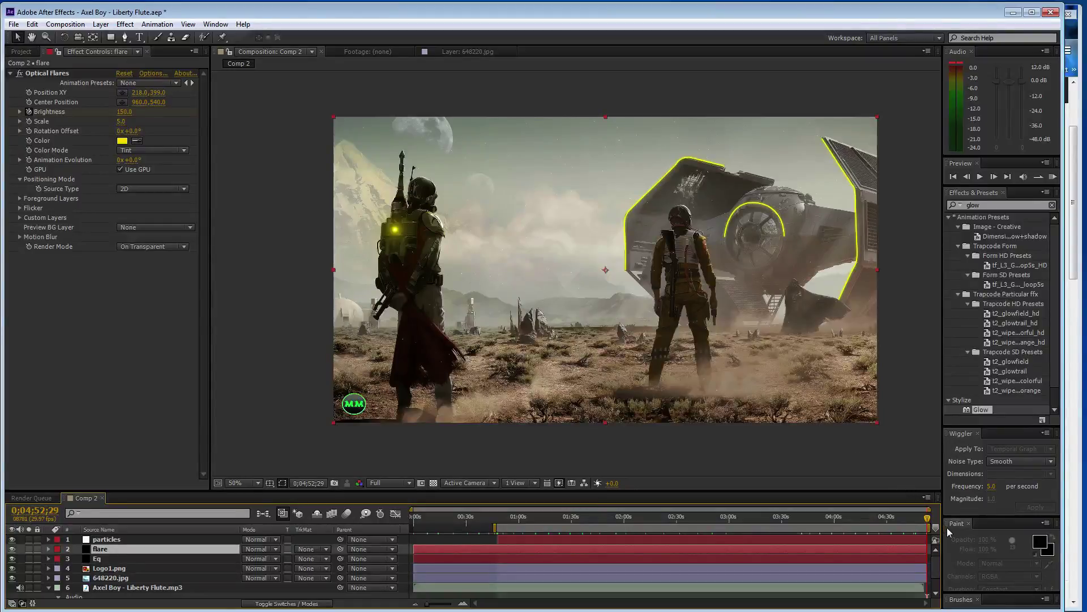
drag(825, 518, 742, 518)
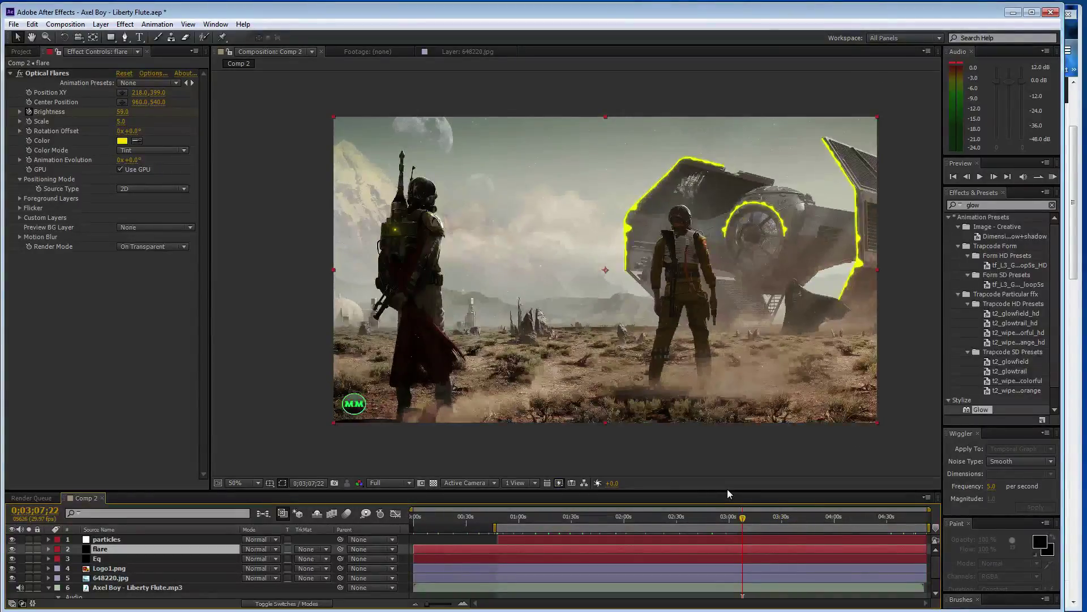
click(136, 540)
shift+click(132, 576)
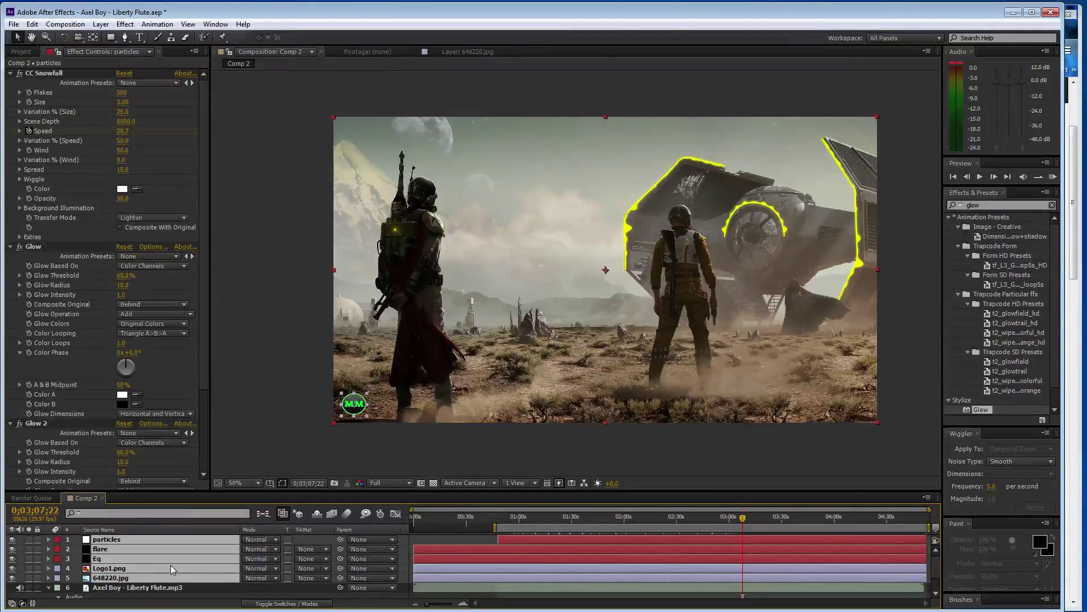
scroll(182, 563, down, 1)
scroll(185, 566, up, 1)
right_click(185, 566)
click(219, 474)
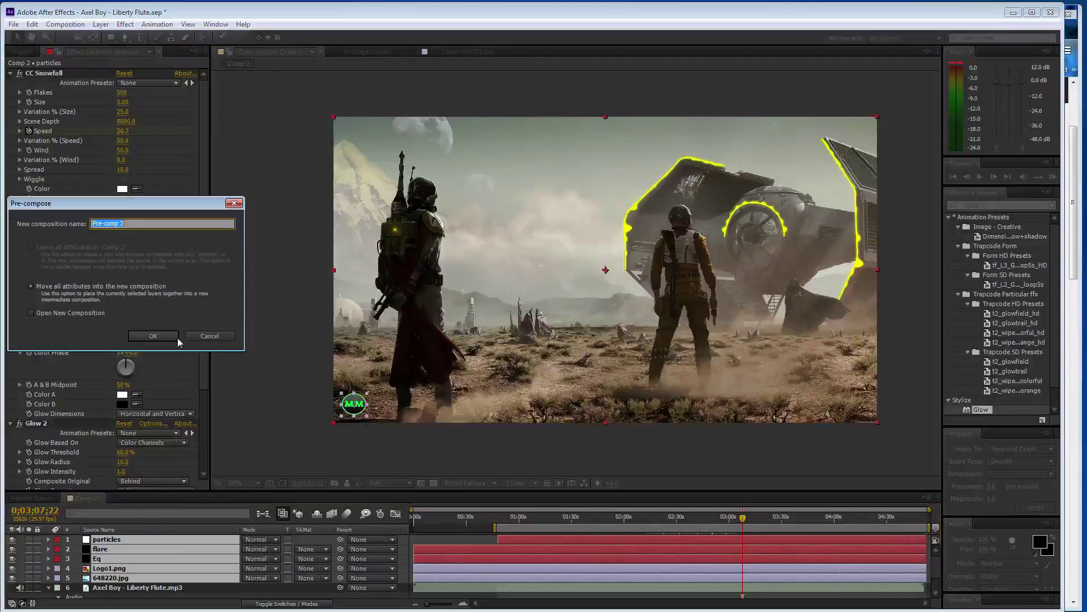
click(149, 337)
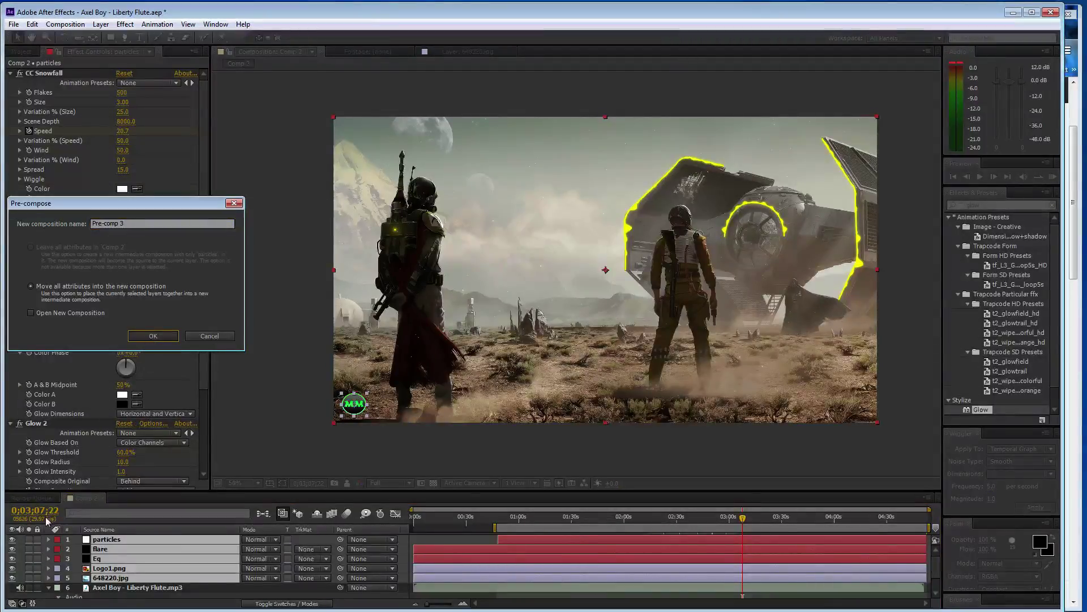
Add Comp 1 from the imported Universe (BH Remix) project folder to Comp 2 and open it.
click(21, 52)
click(86, 270)
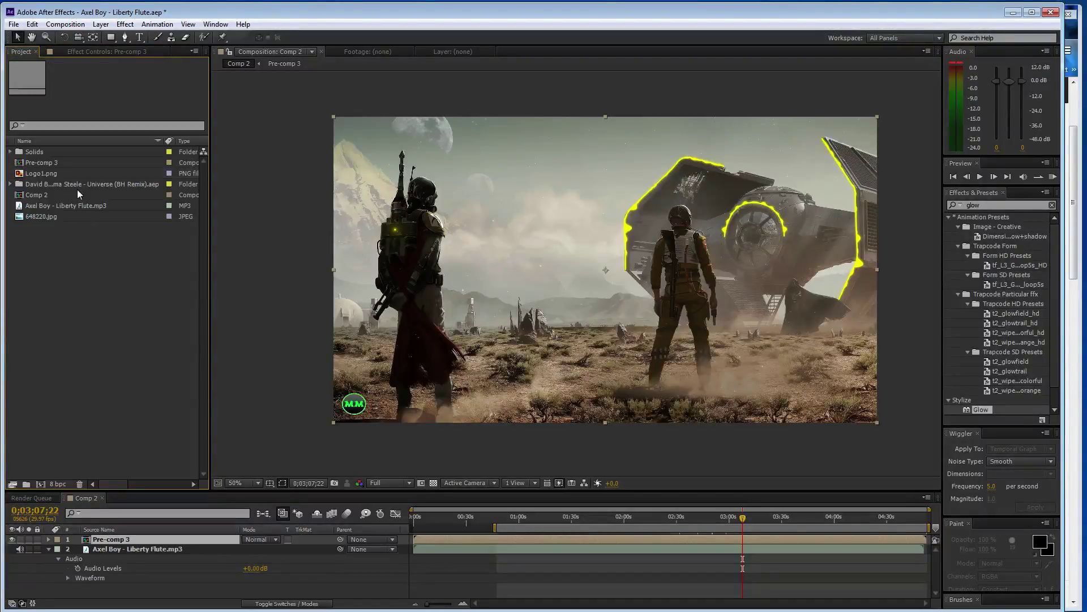
click(69, 216)
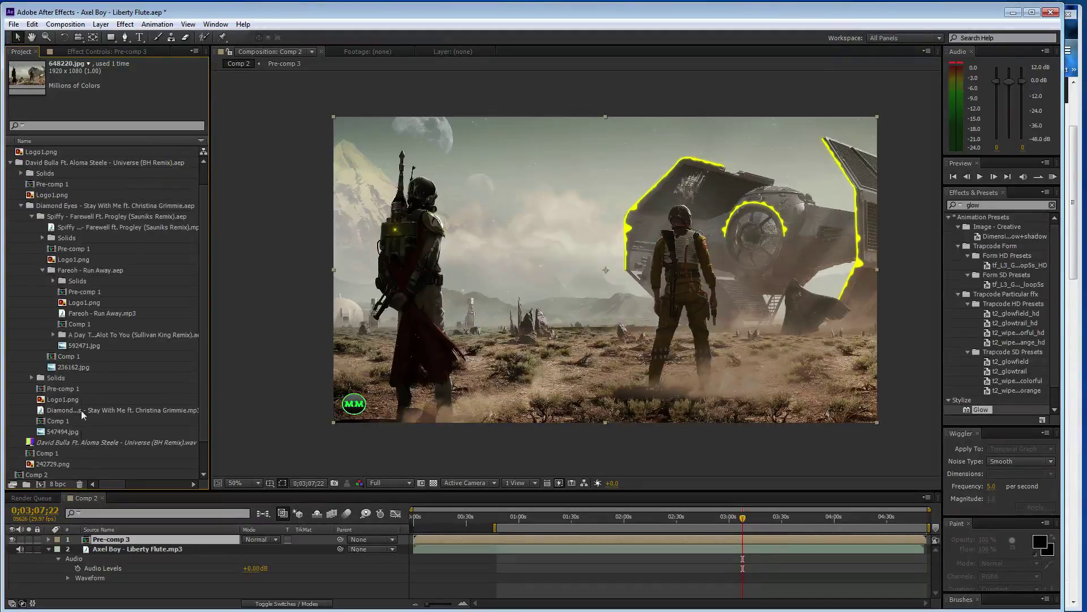
click(51, 454)
drag(117, 533, 128, 540)
double_click(149, 542)
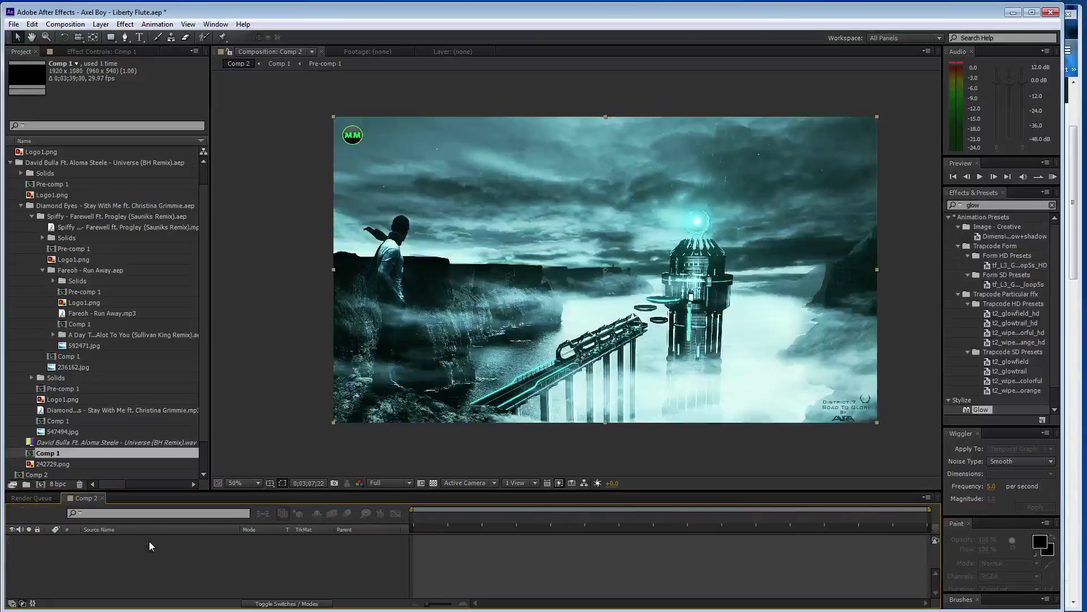
Copy the Logo1.png intro layer from Comp 1 into Comp 2 and delete the Comp 1 layer.
click(134, 570)
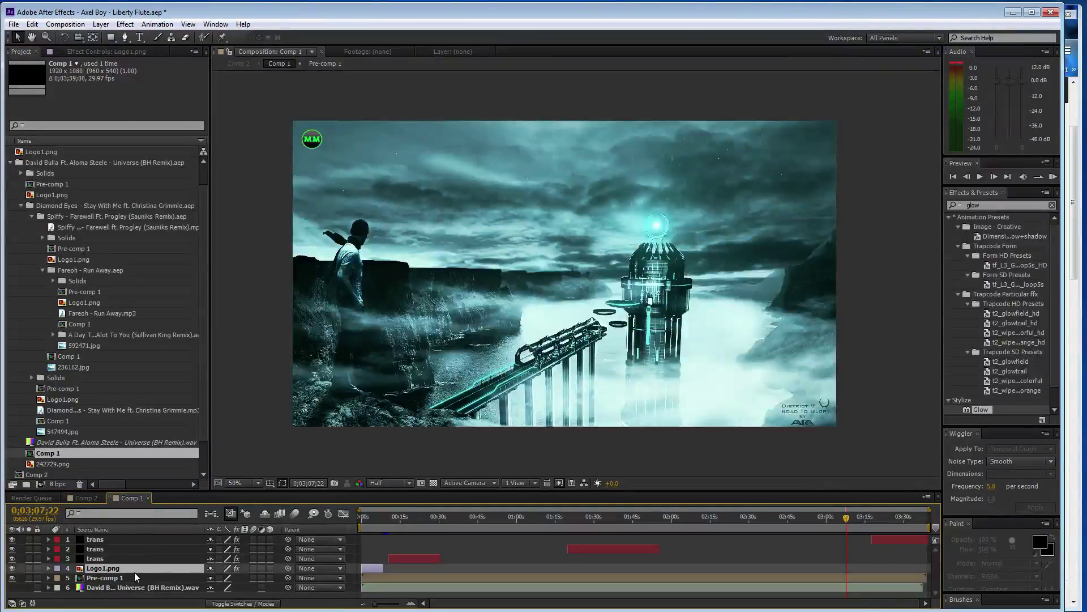
click(149, 498)
key(ctrl+v)
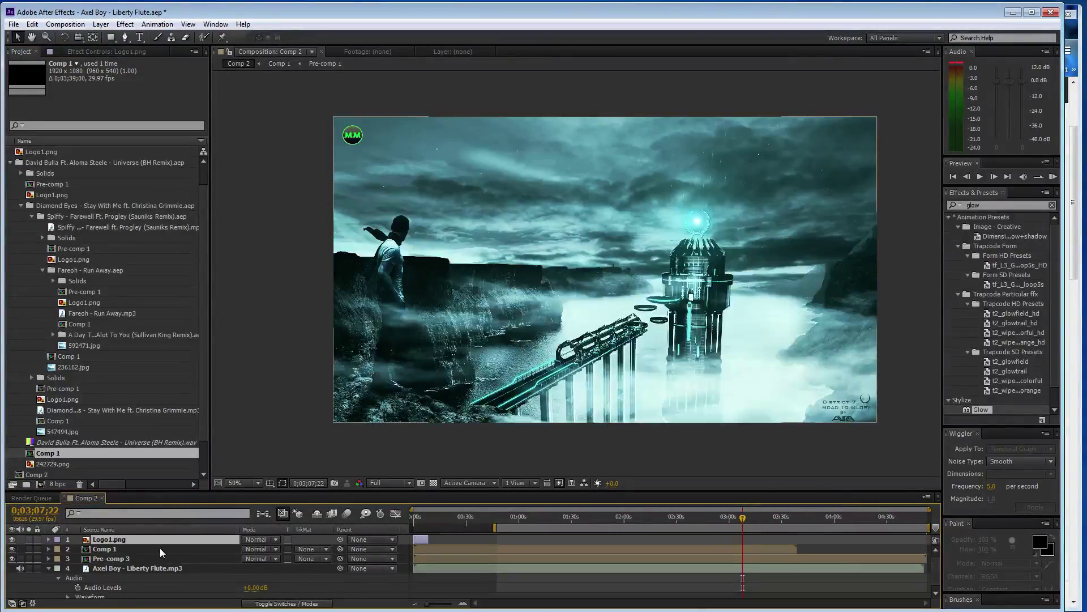
click(159, 549)
key(Delete)
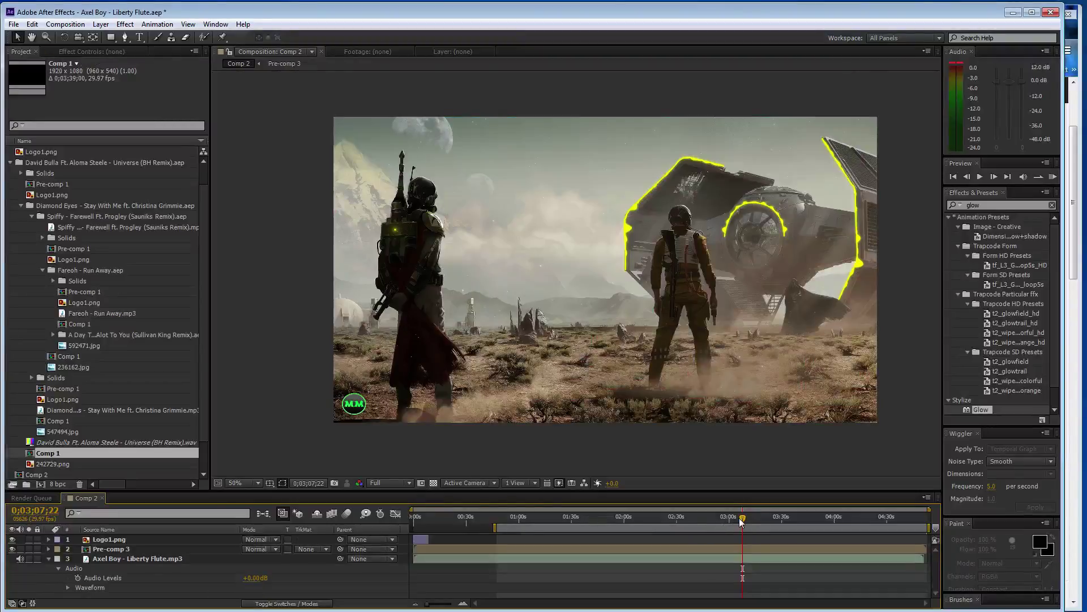
In Pre-comp 3, make the flare, Eq, Logo1.png and 648220.jpg layers start at 0;00;10;10.
click(524, 518)
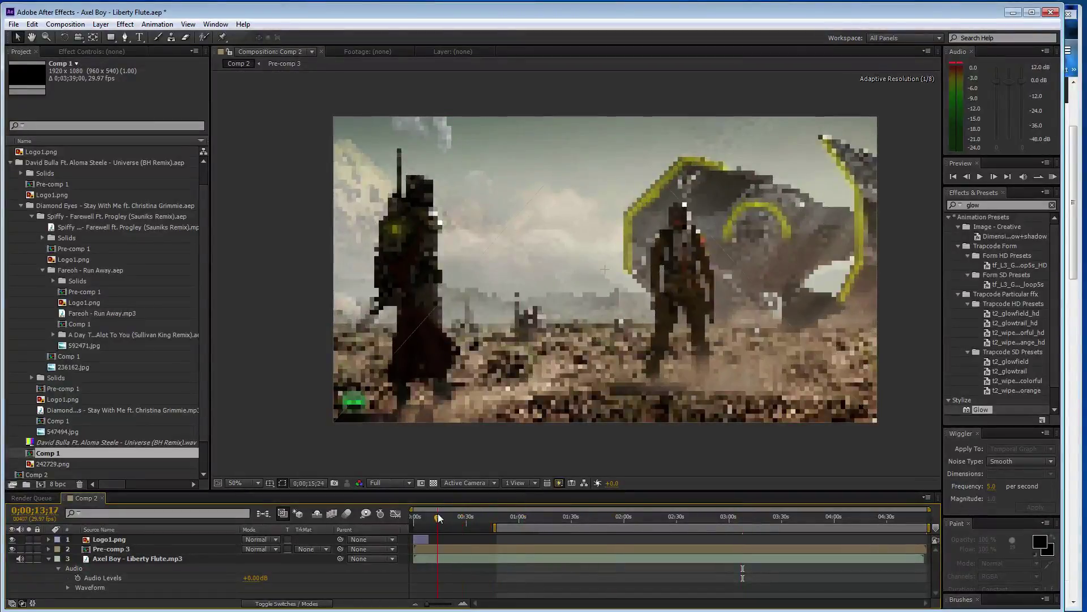
click(434, 518)
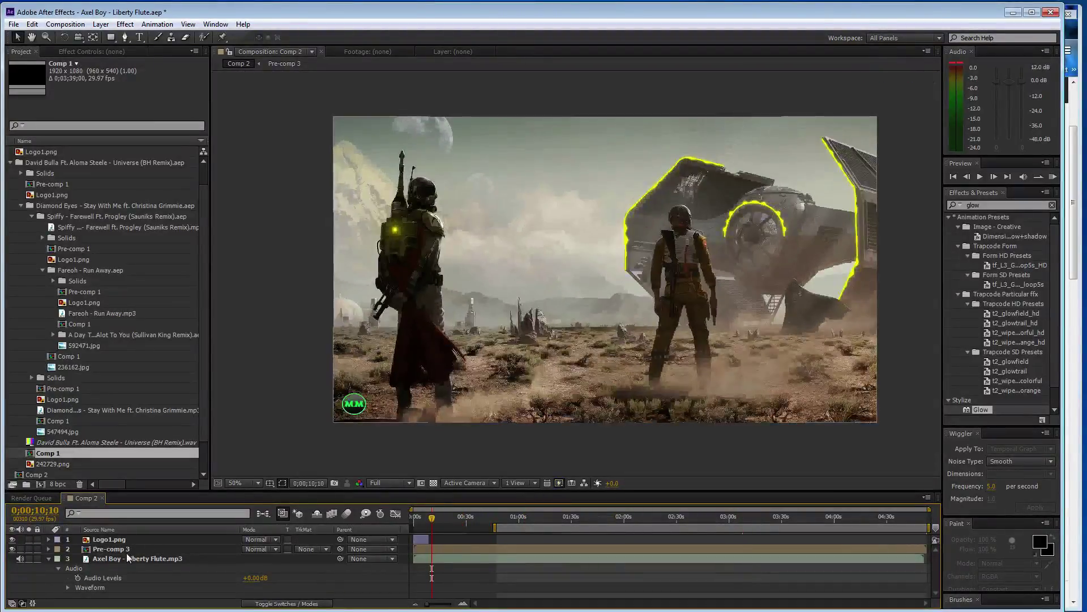
double_click(127, 550)
click(166, 548)
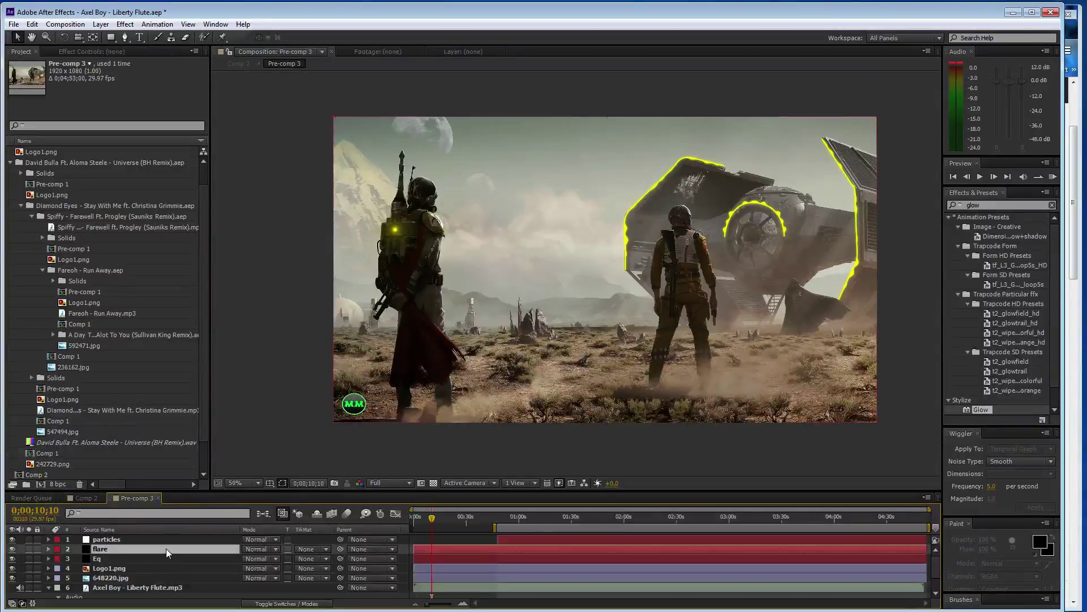
shift+click(164, 578)
key(bracketleft)
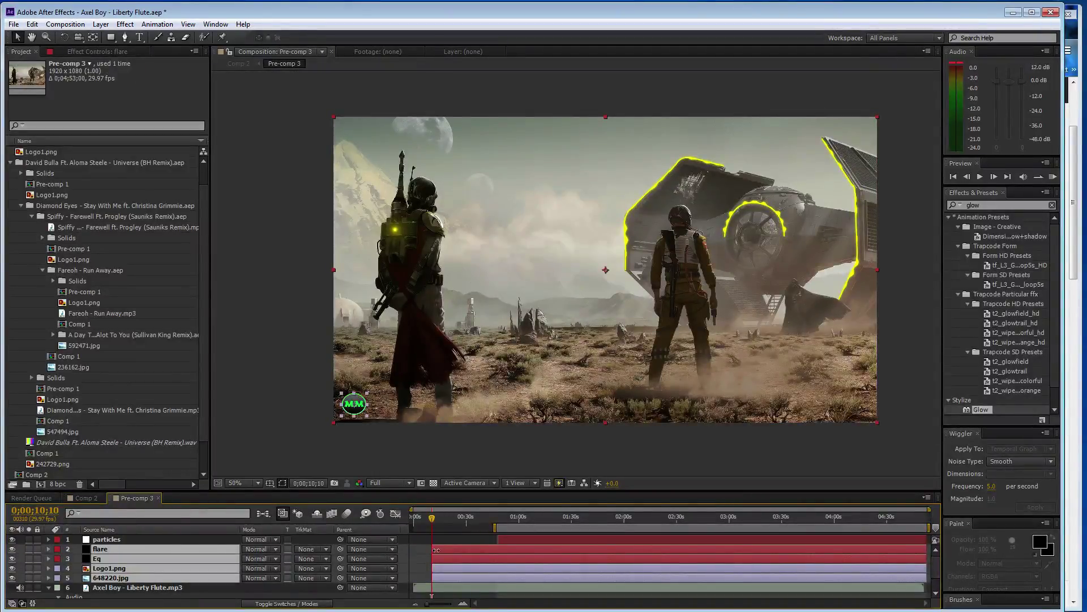
In Comp 2, create a black 1920 x 1080 solid named trans and make it a short layer starting at 0;00;10;10.
click(95, 499)
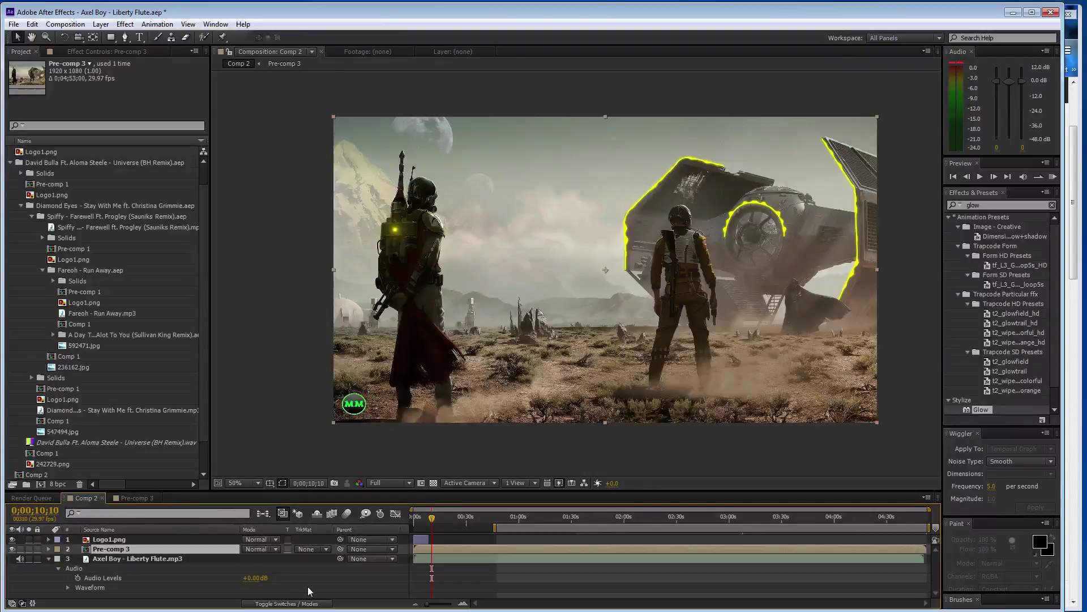
key(ctrl+y)
text(trans)
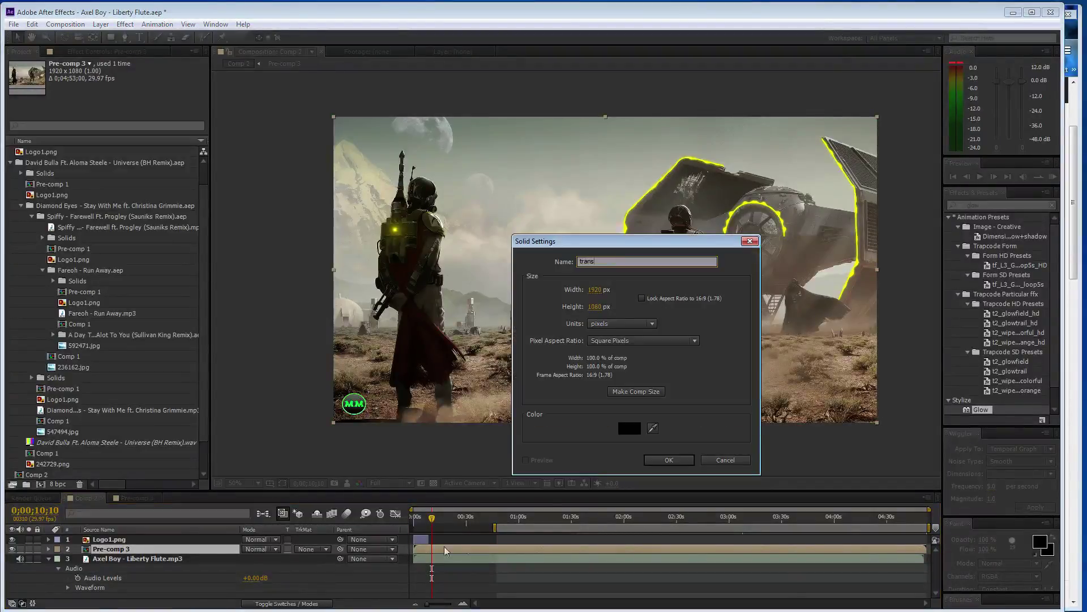
click(654, 462)
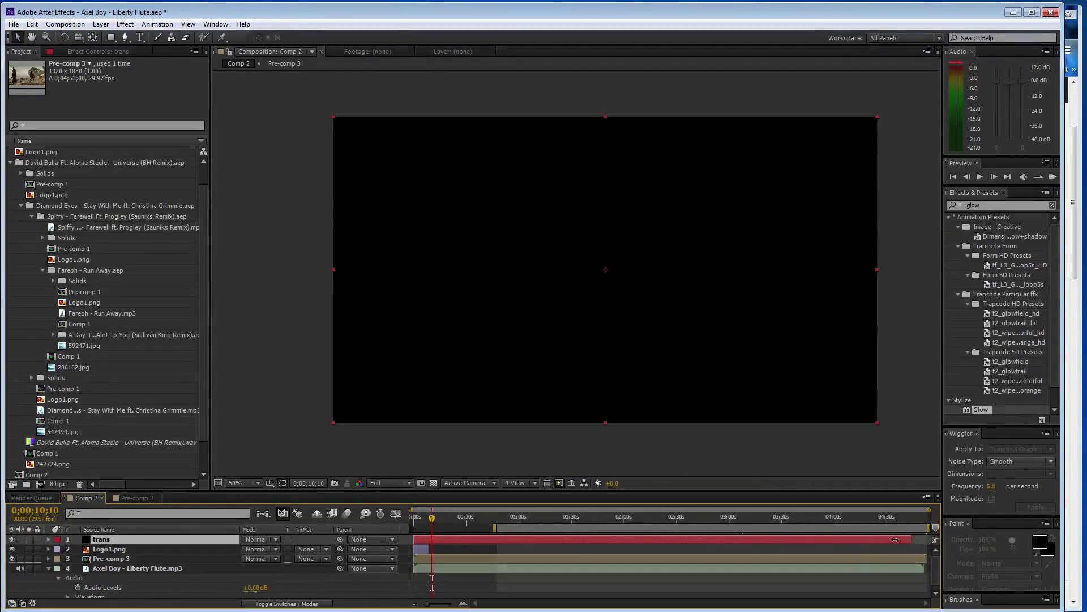
drag(895, 539, 448, 547)
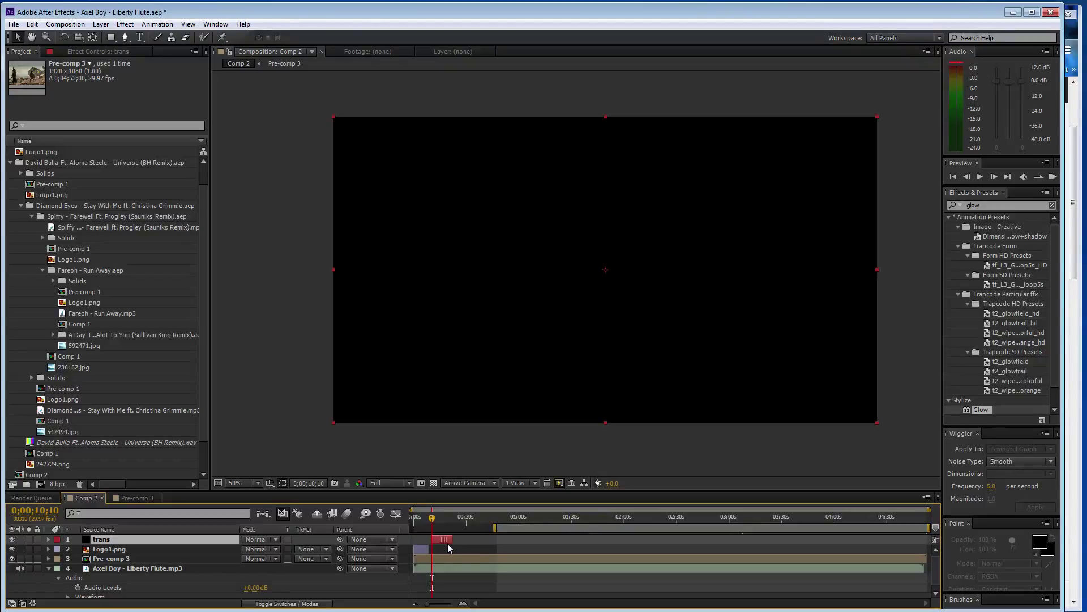
Apply CC Image Wipe to trans with Pre-comp 3 as gradient layer, Lightness property, inverse gradient and 39% border softness.
click(125, 24)
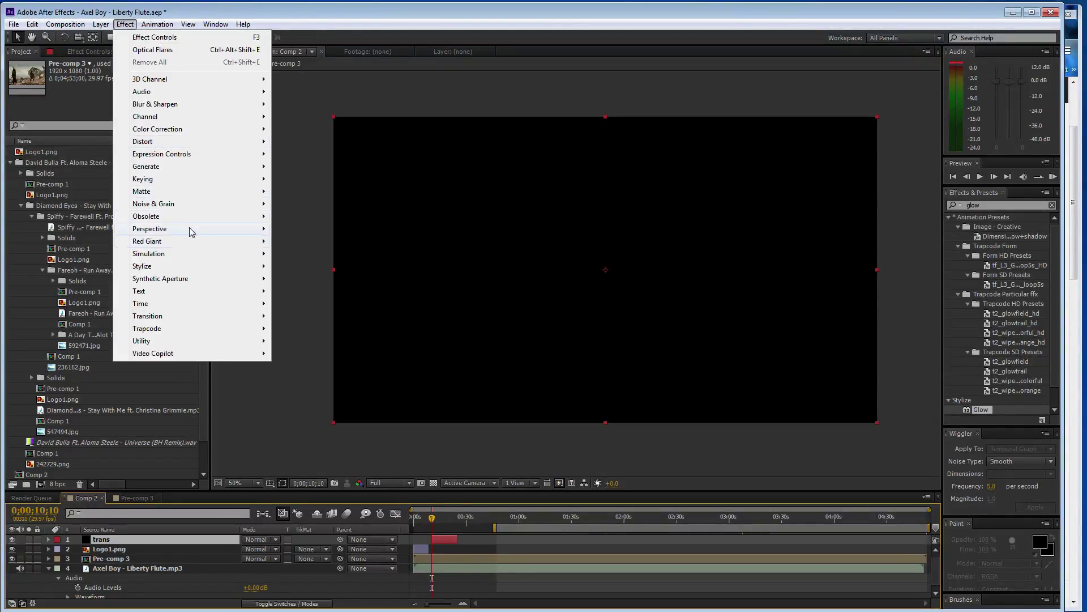
mouse_move(194, 321)
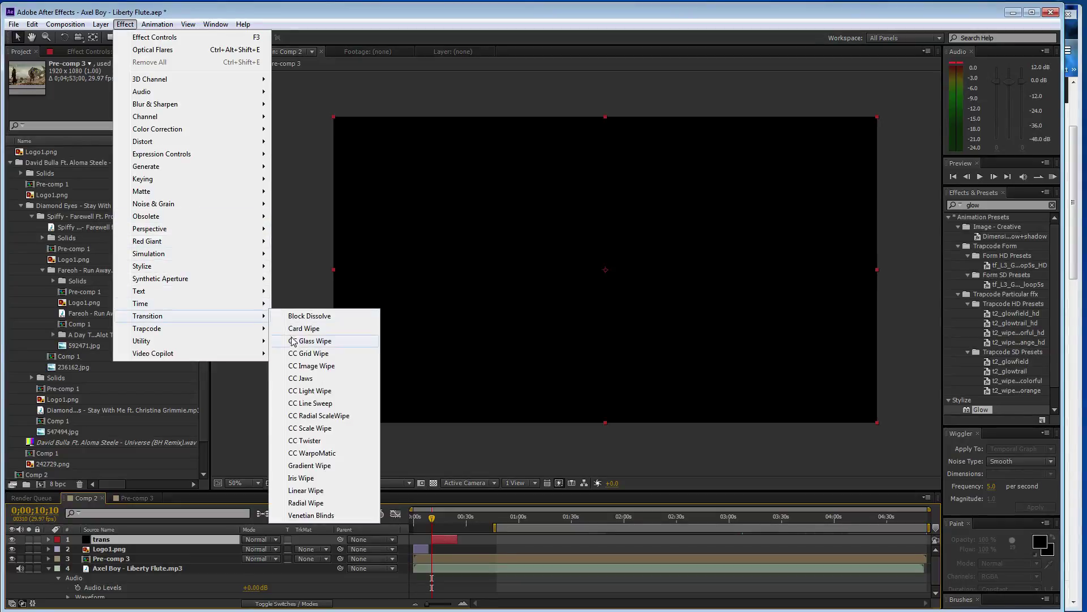
click(314, 367)
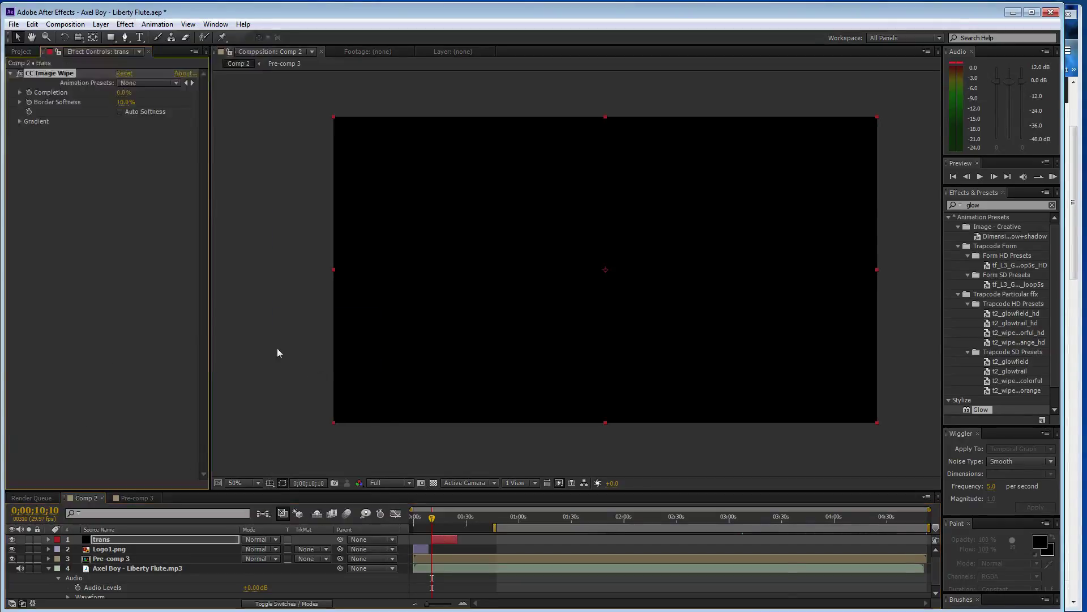
click(19, 122)
click(145, 132)
click(148, 182)
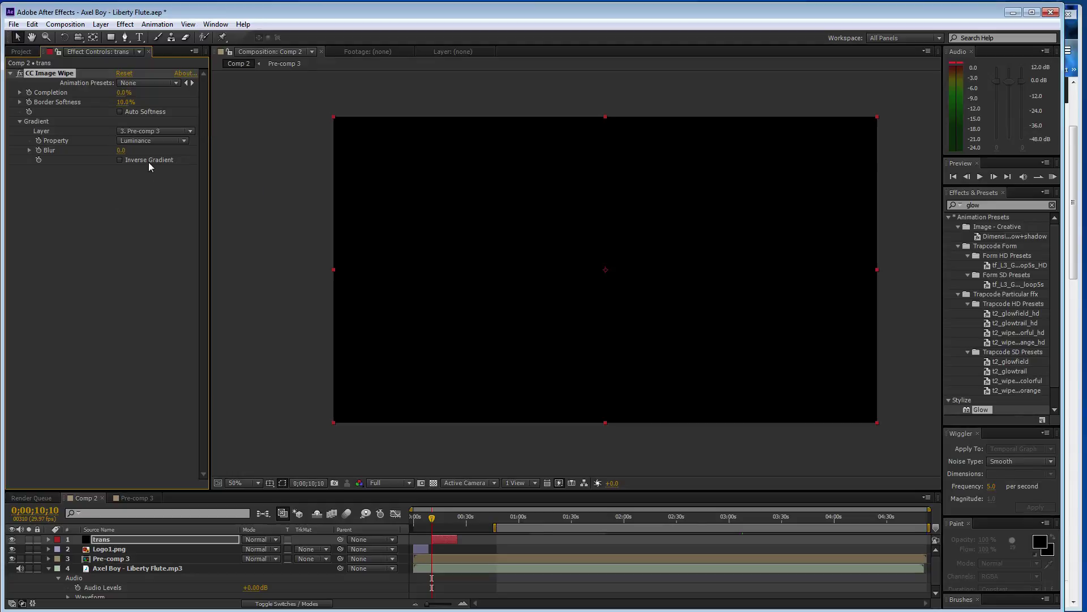
click(148, 141)
click(150, 215)
drag(120, 105, 166, 101)
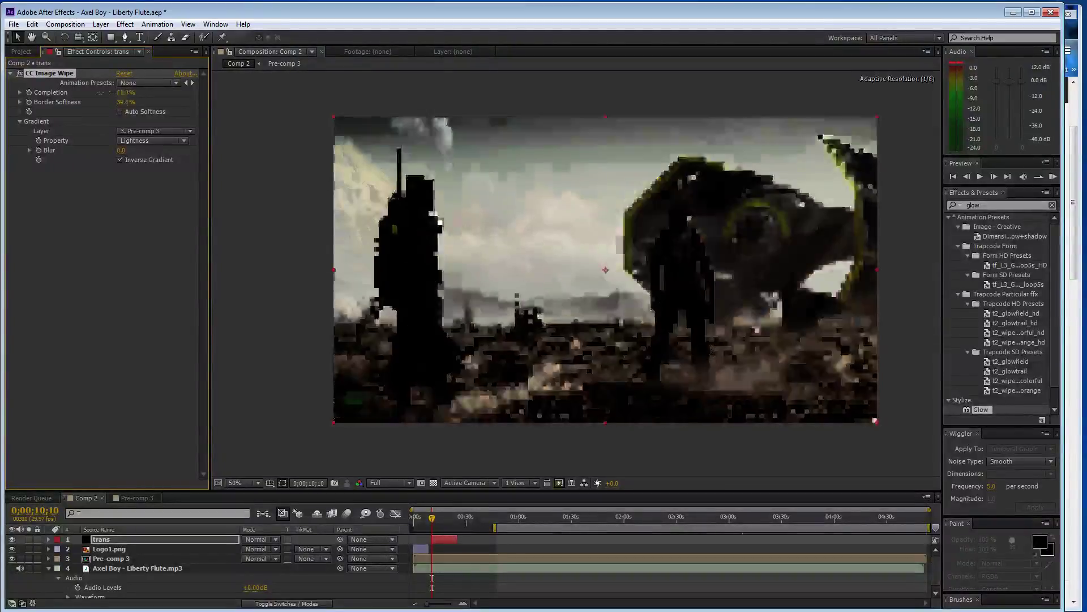
Keyframe the wipe's Completion at 0% at 0;00;10;10 and 60% at 0;00;15;05.
click(29, 93)
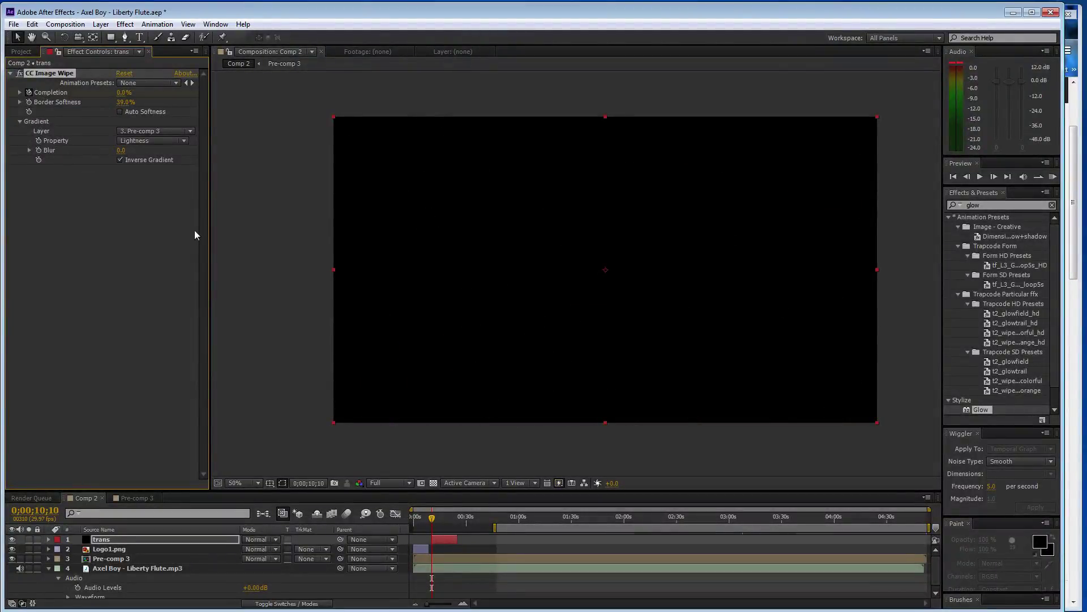
drag(434, 519, 441, 519)
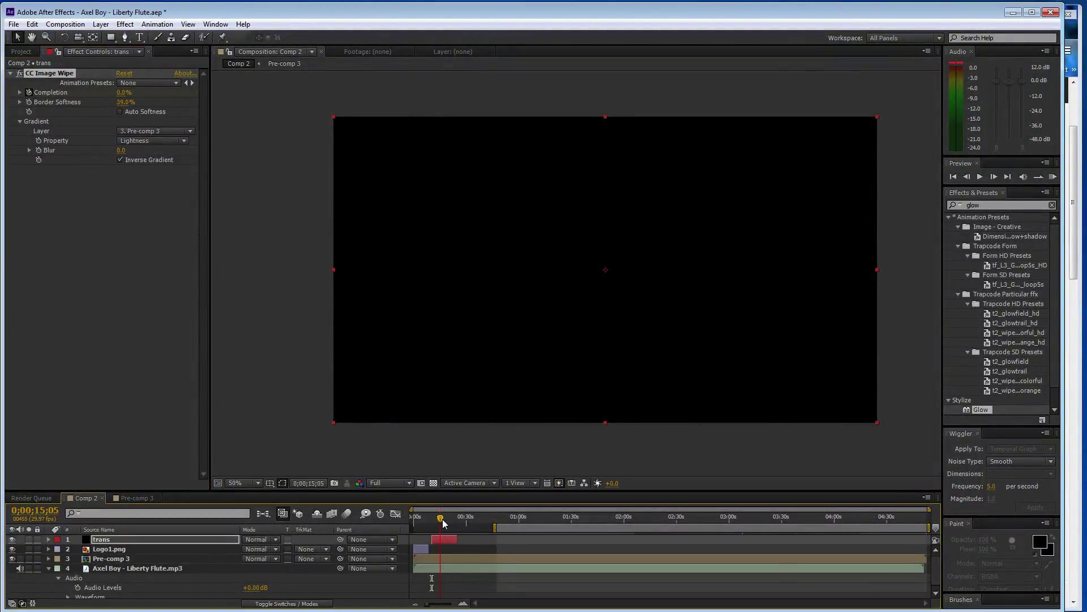
click(124, 93)
text(50)
key(Return)
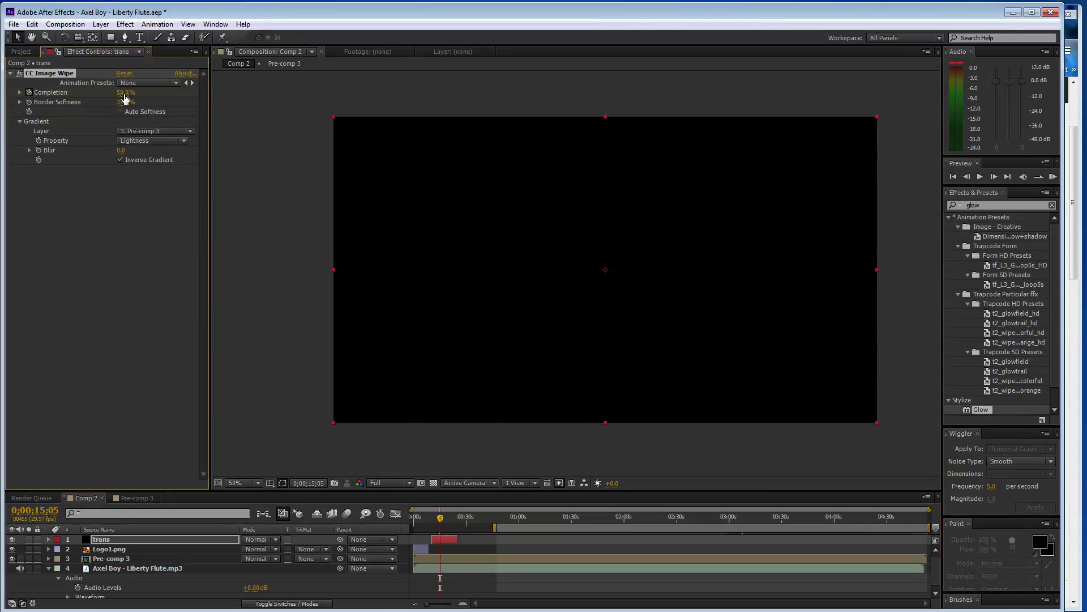
drag(124, 97, 128, 97)
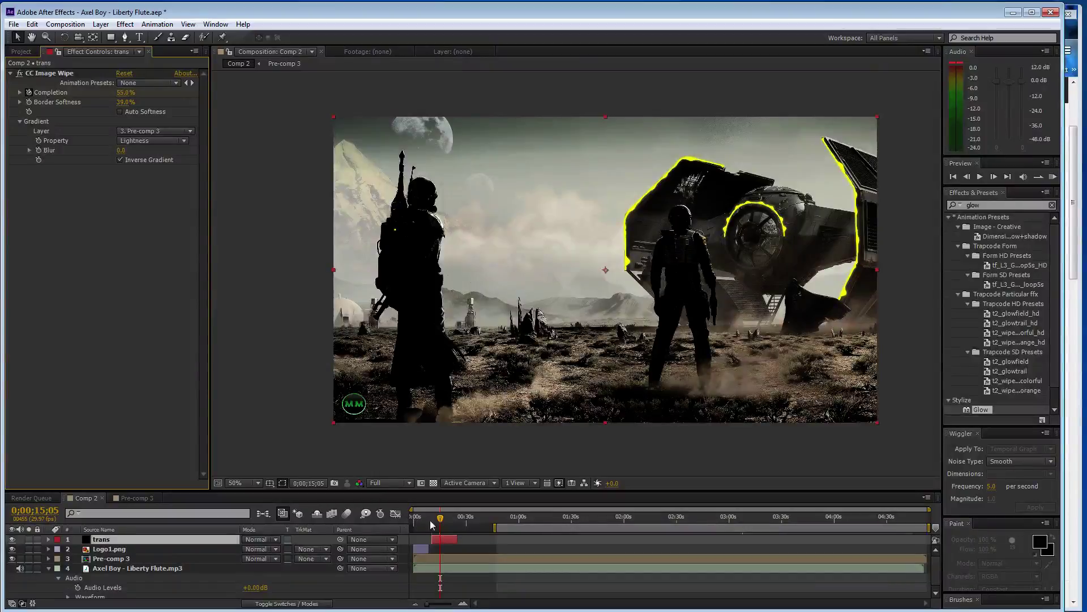
click(125, 92)
text(60)
key(Return)
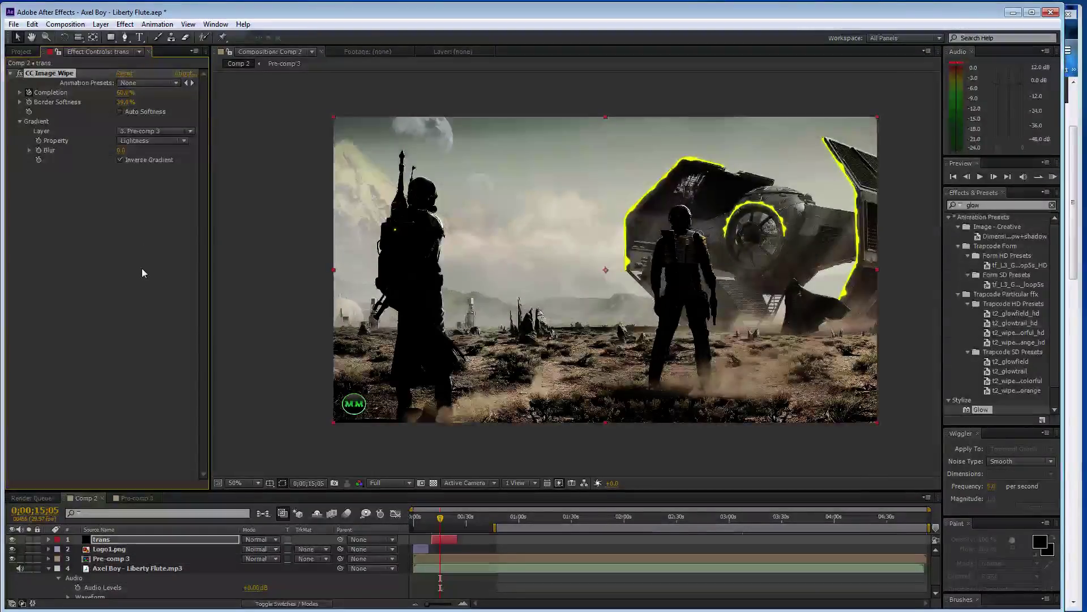
Find the zoom transition presets and apply Zoom - wobbling to the Pre-comp 3 layer at 0;00;10;10.
click(432, 517)
click(179, 557)
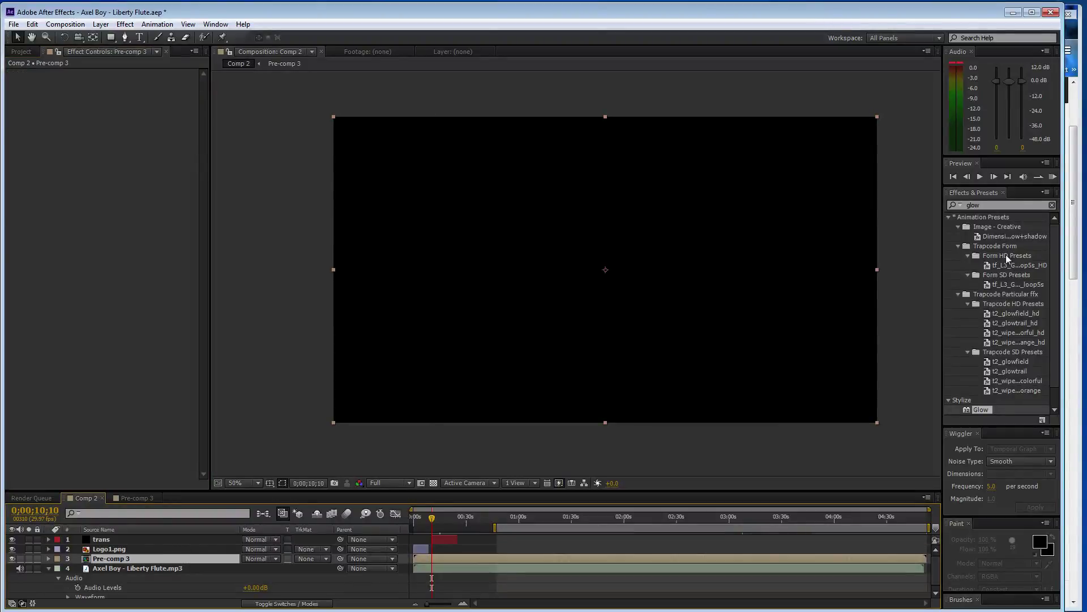
drag(984, 204, 957, 207)
text(zz)
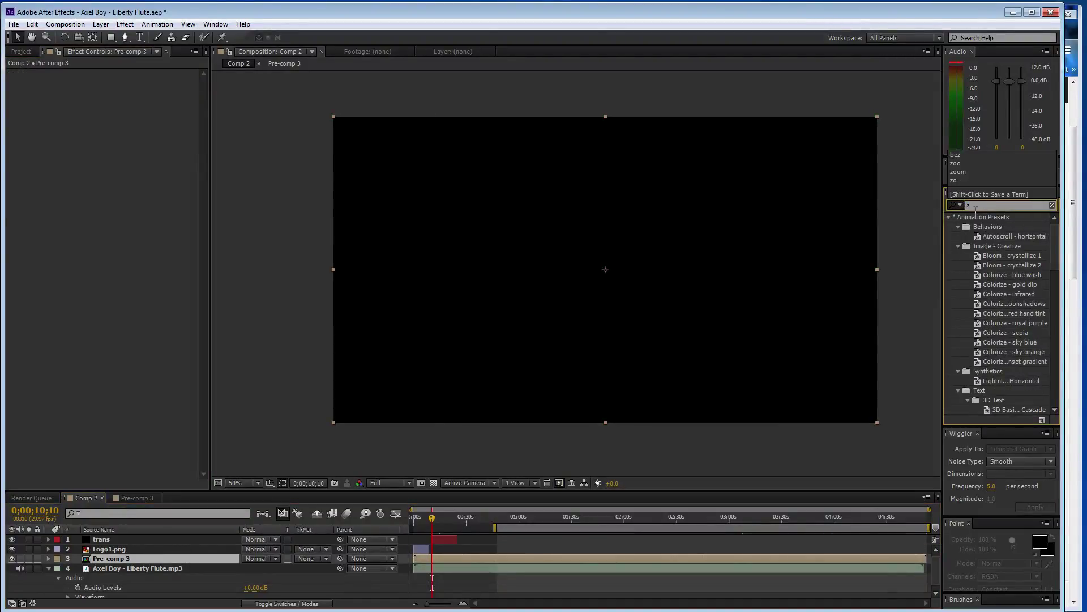
text(oom)
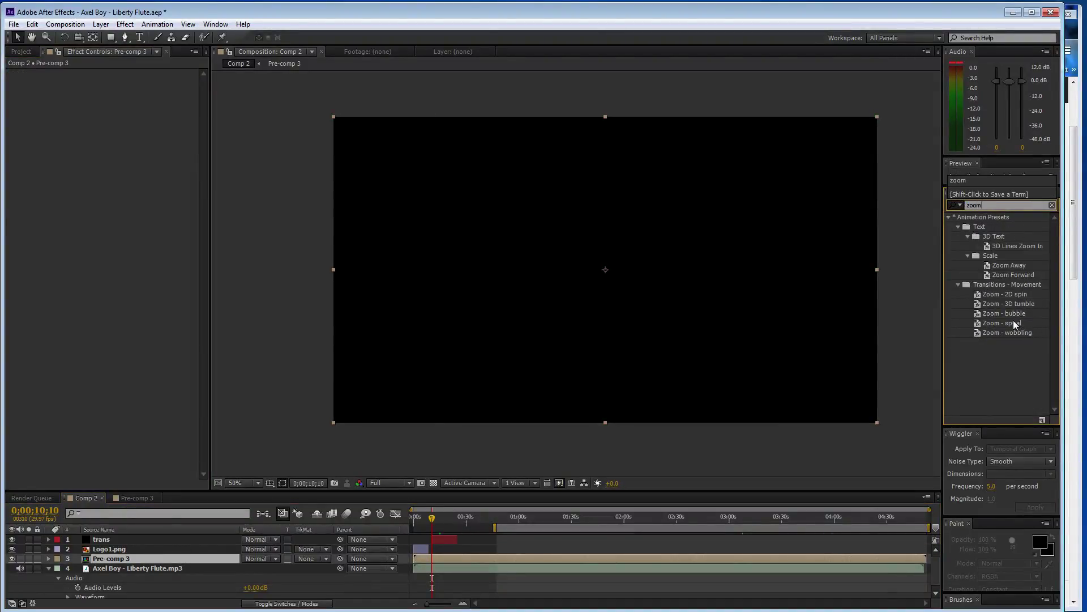
click(1013, 322)
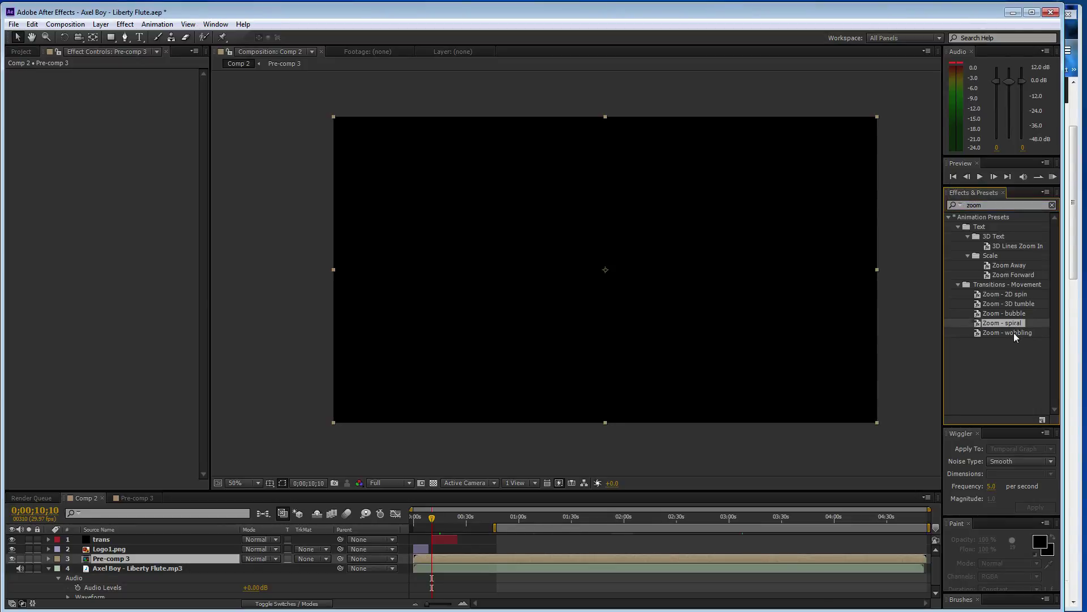
drag(1014, 333, 925, 329)
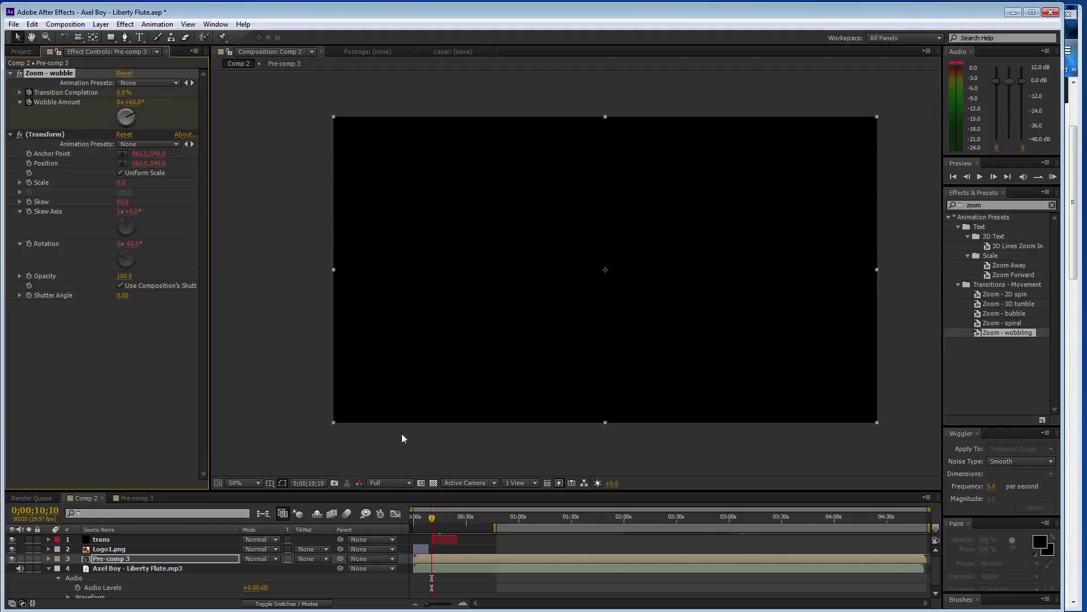
Try keying Pre-comp 3's Wobble Amount at 1x +60.0° and Transition Completion at 100%, and scrub through the zoom.
drag(432, 517, 445, 520)
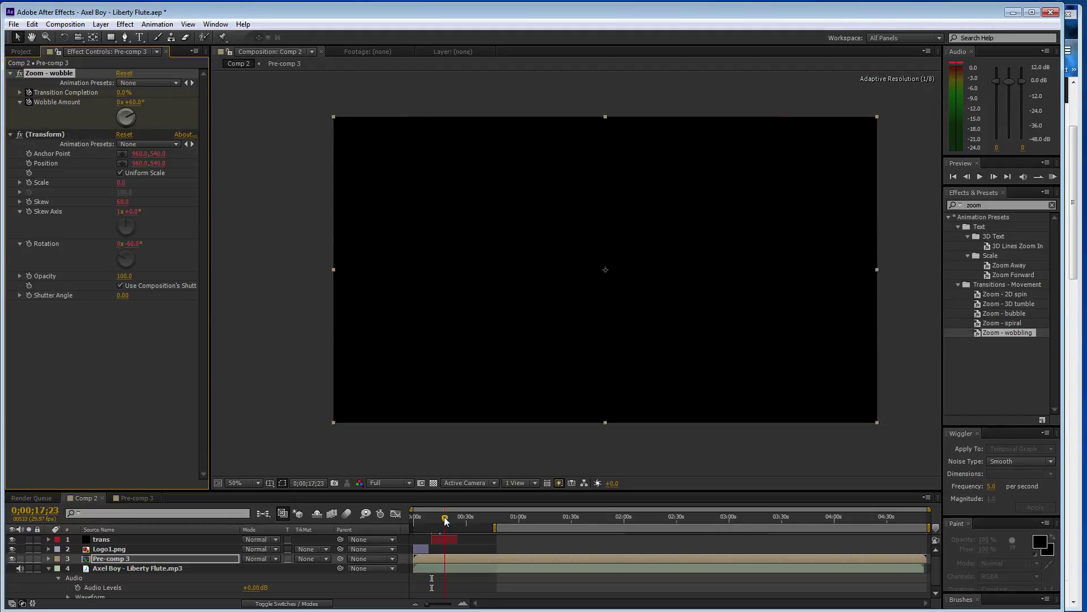
click(120, 103)
text(1)
click(124, 91)
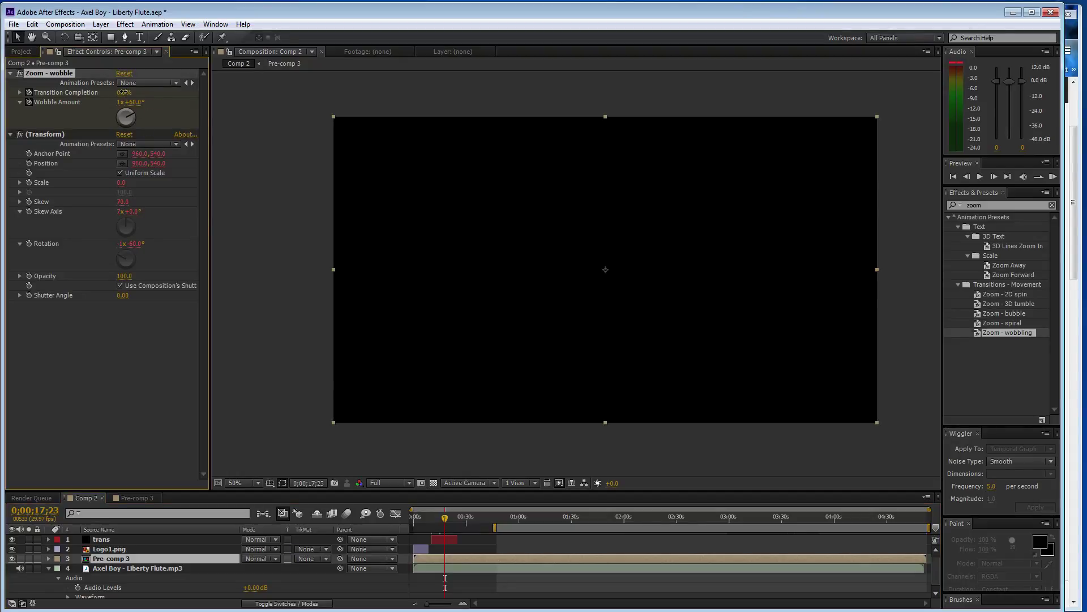
drag(123, 92, 217, 105)
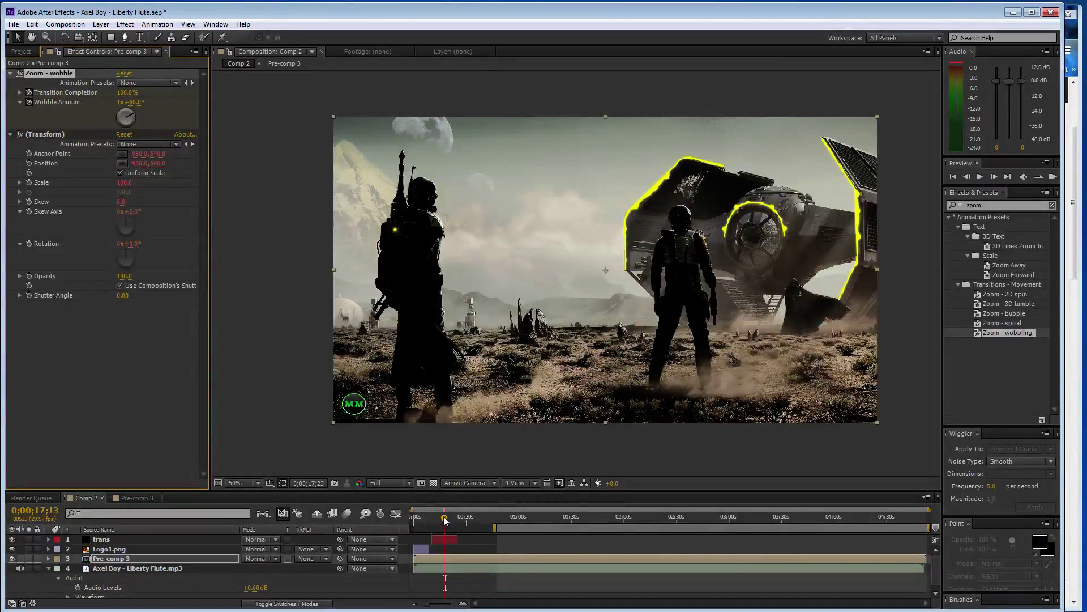
drag(445, 520, 441, 521)
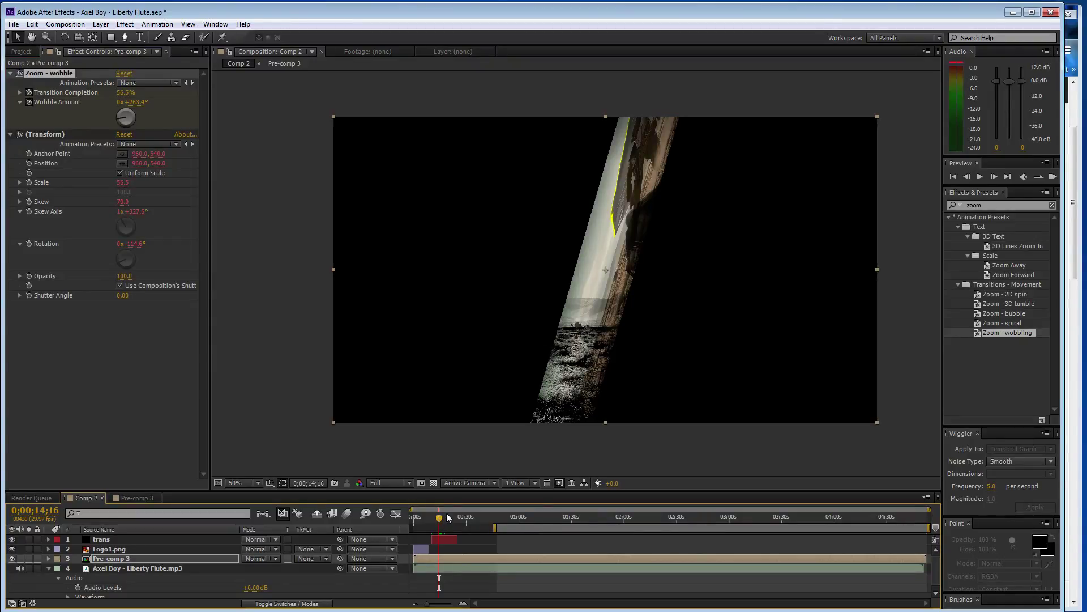
click(445, 517)
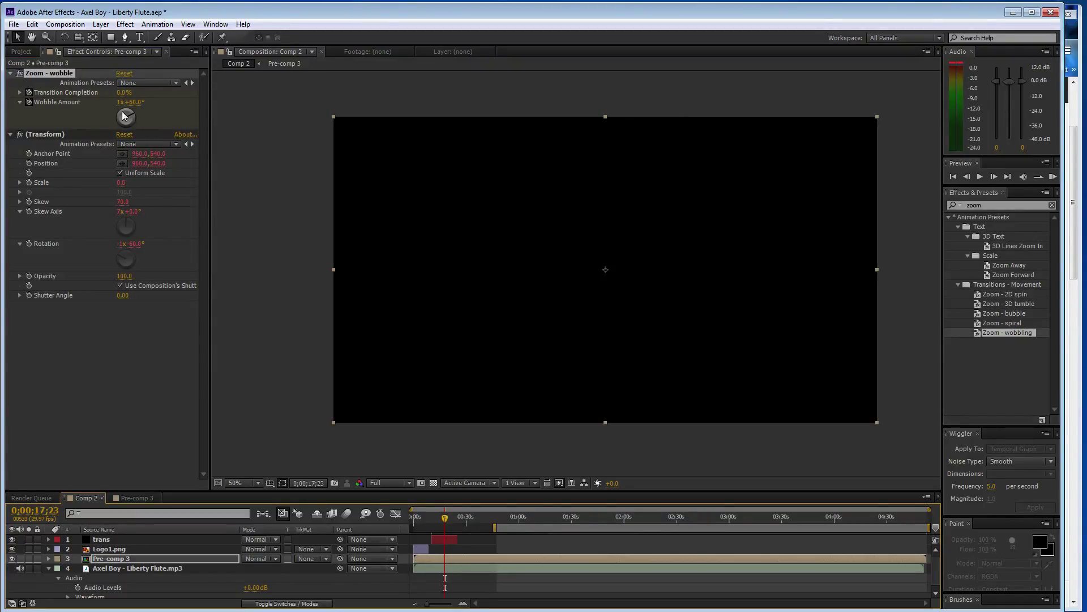
Remove the Wobble Amount keyframes and re-key Transition Completion at 0% at 0;00;10;10 and 100% at 0;00;18;02.
click(29, 102)
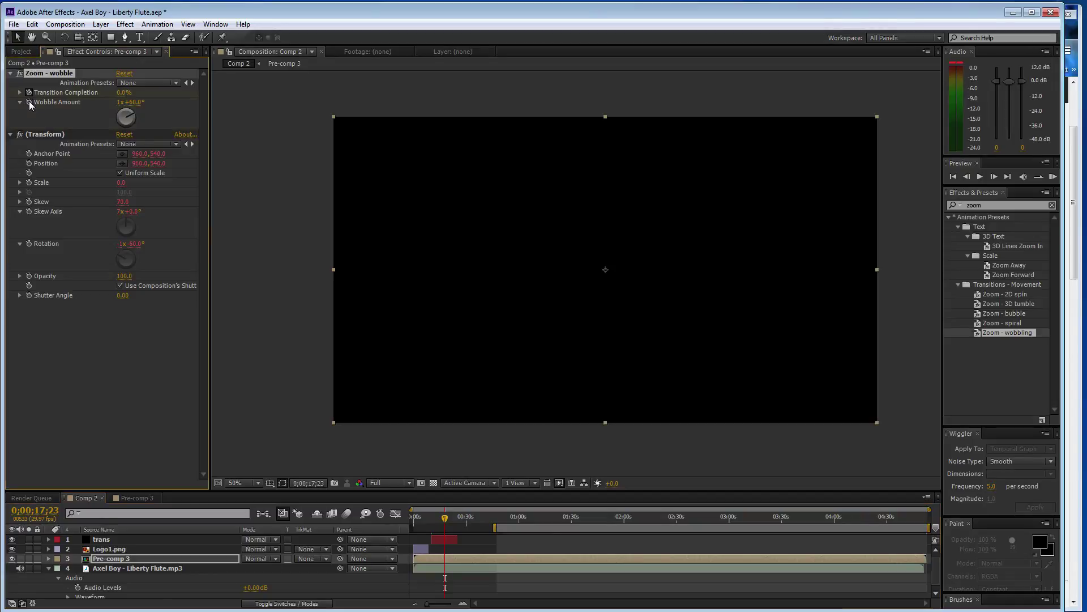
drag(446, 518, 432, 517)
click(30, 92)
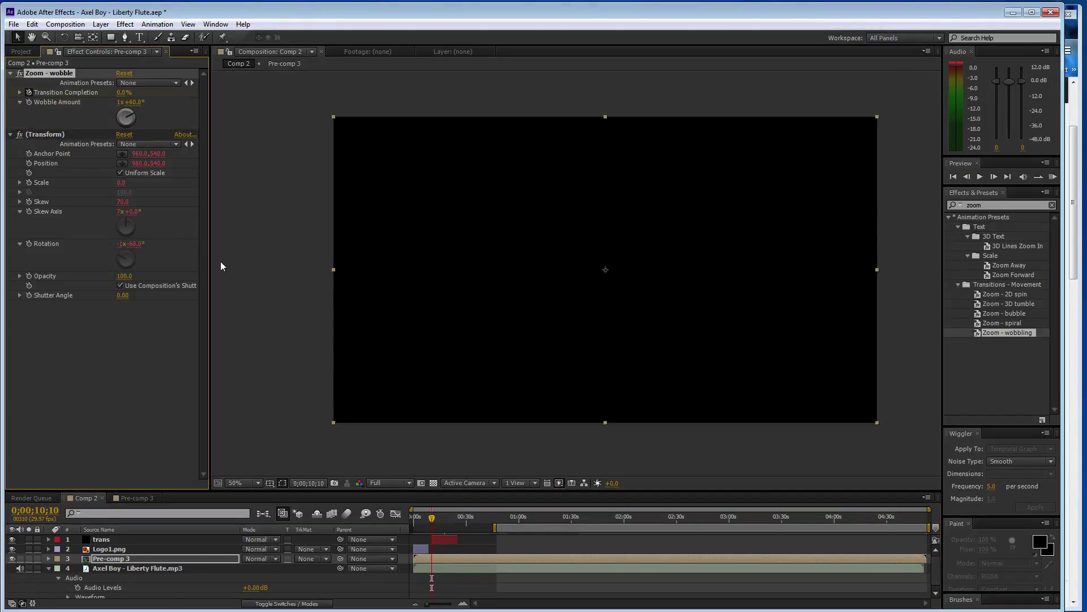
drag(431, 525, 445, 522)
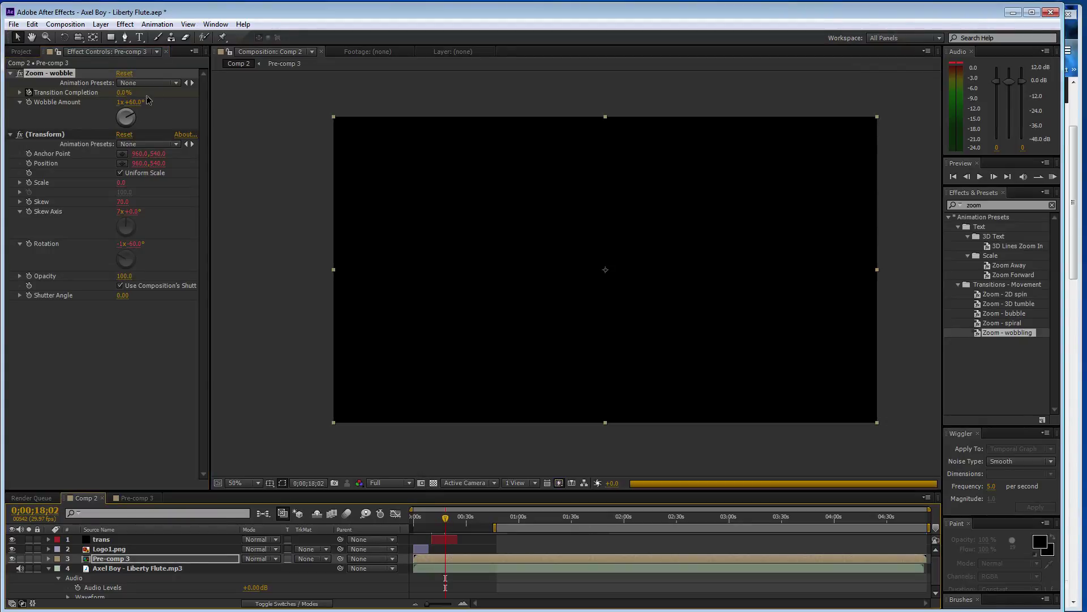
click(123, 95)
drag(124, 95, 200, 98)
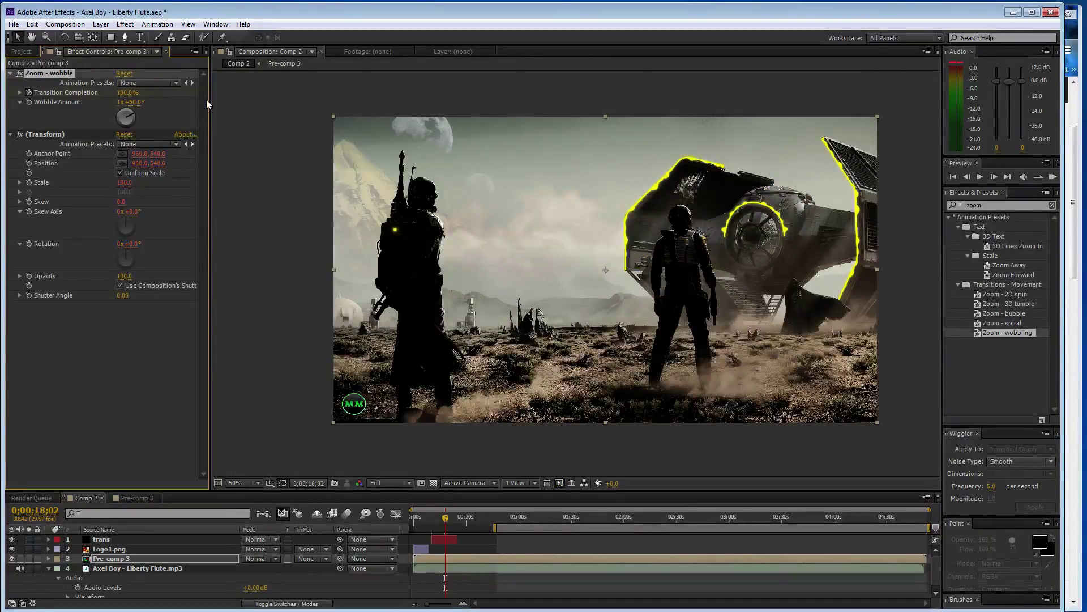
Set Pre-comp 3's Wobble Amount to 0x +60.0° and scrub through the zoom transition to check it.
click(120, 103)
text(0)
key(Return)
drag(448, 521, 437, 522)
drag(437, 521, 444, 521)
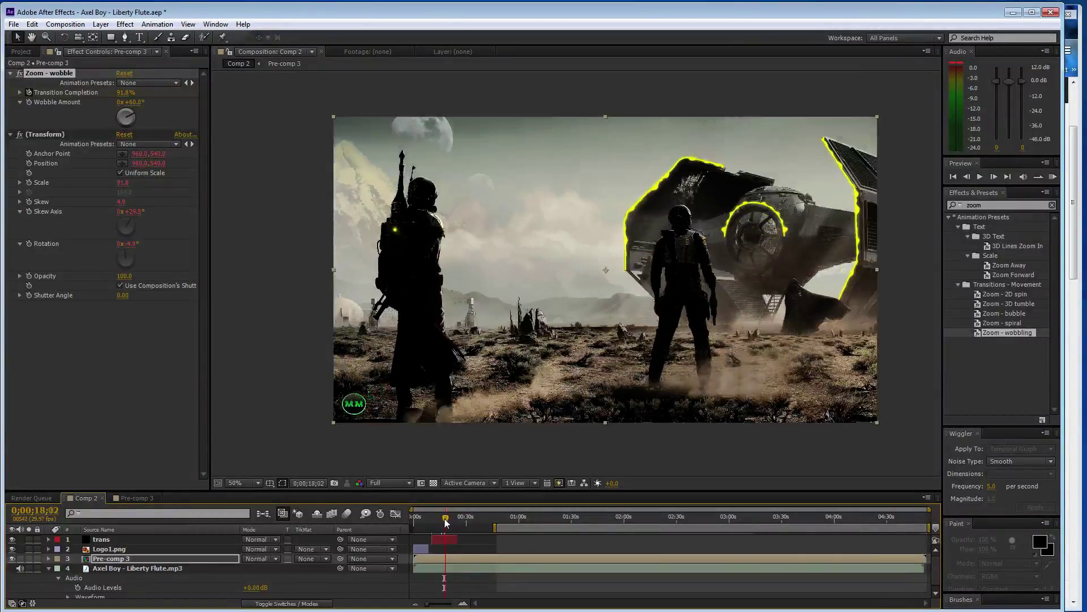
drag(444, 521, 446, 522)
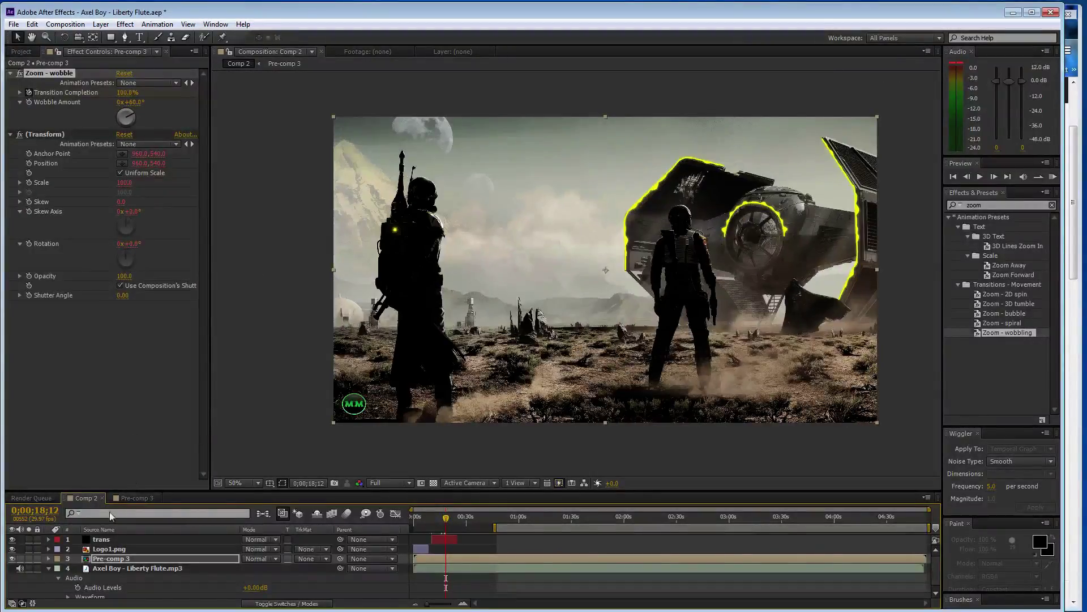
Key the trans layer's Completion at 61% at 0;00;18;12 and 100% at 0;00;22;18, and save the project.
click(110, 540)
click(126, 93)
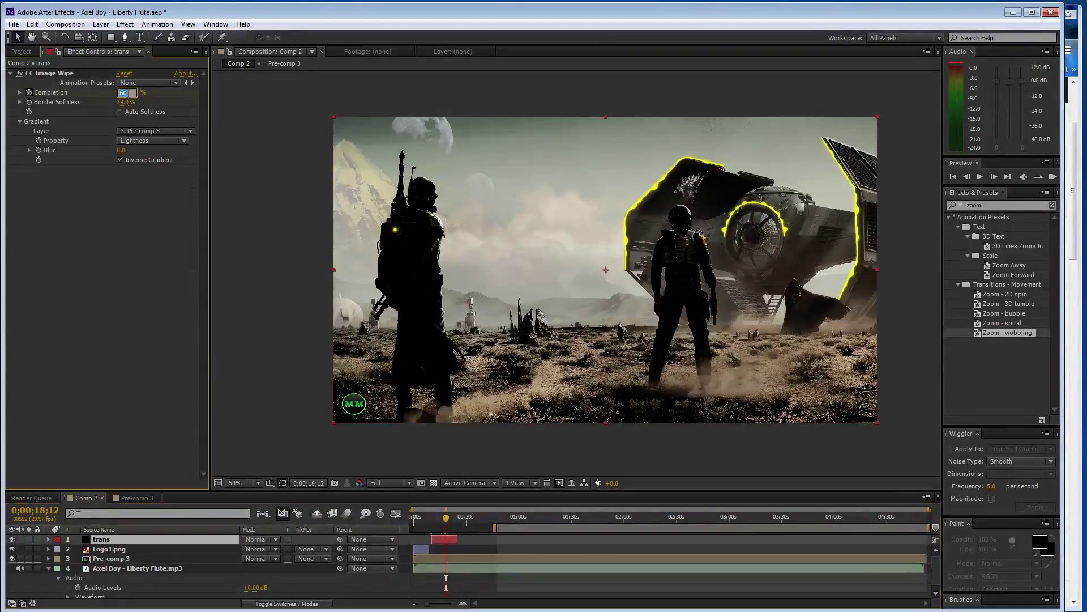
key(Return)
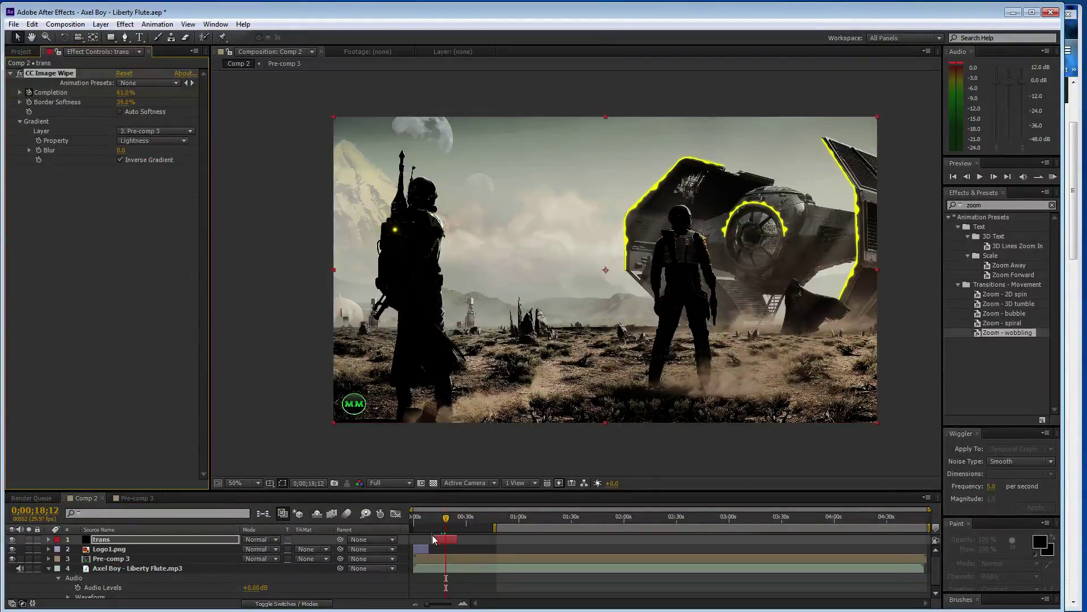
drag(447, 522, 456, 521)
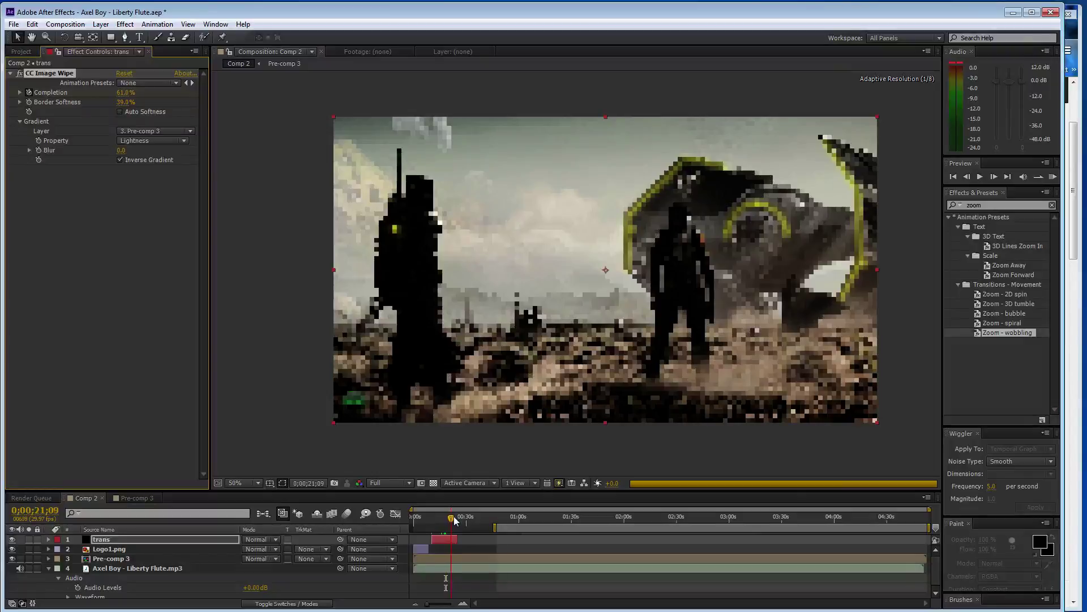
drag(125, 95, 288, 113)
key(ctrl+s)
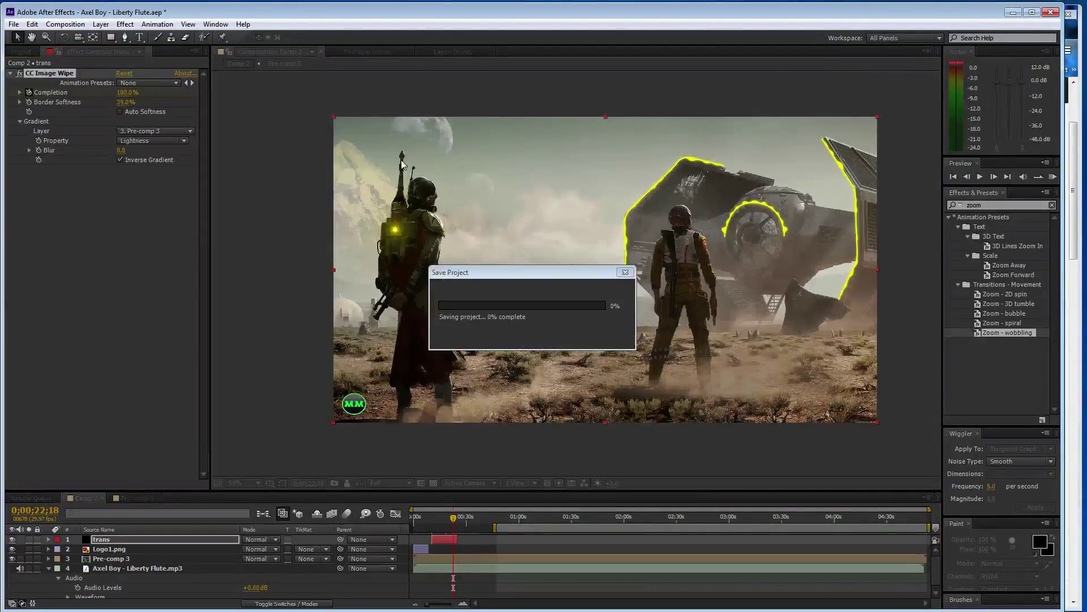
click(1074, 199)
scroll(638, 377, down, 5)
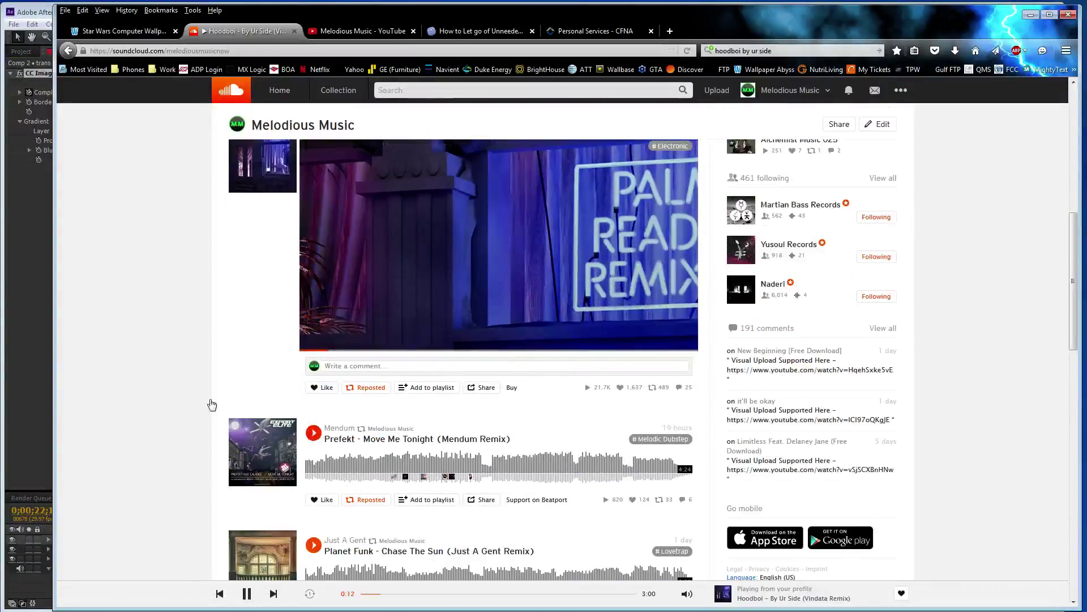
scroll(220, 405, down, 2)
click(38, 273)
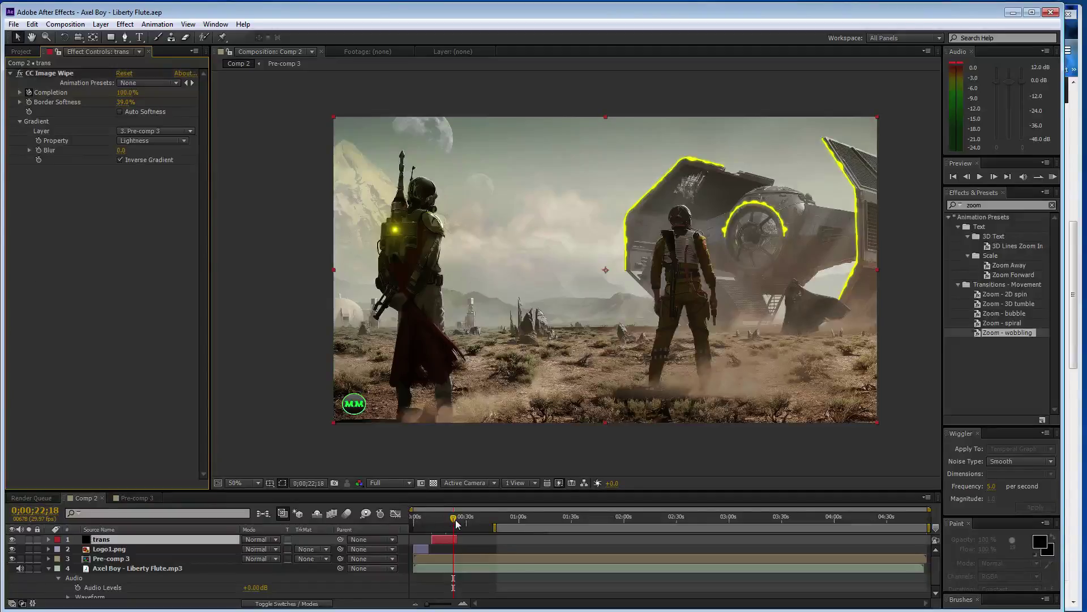
Move Comp 2's work area boundary to about 3:13 and park the playhead at 0;02;00;16, just before the waveform's drop.
mouse_move(455, 524)
mouse_down()
mouse_move(432, 523)
mouse_move(474, 522)
mouse_up()
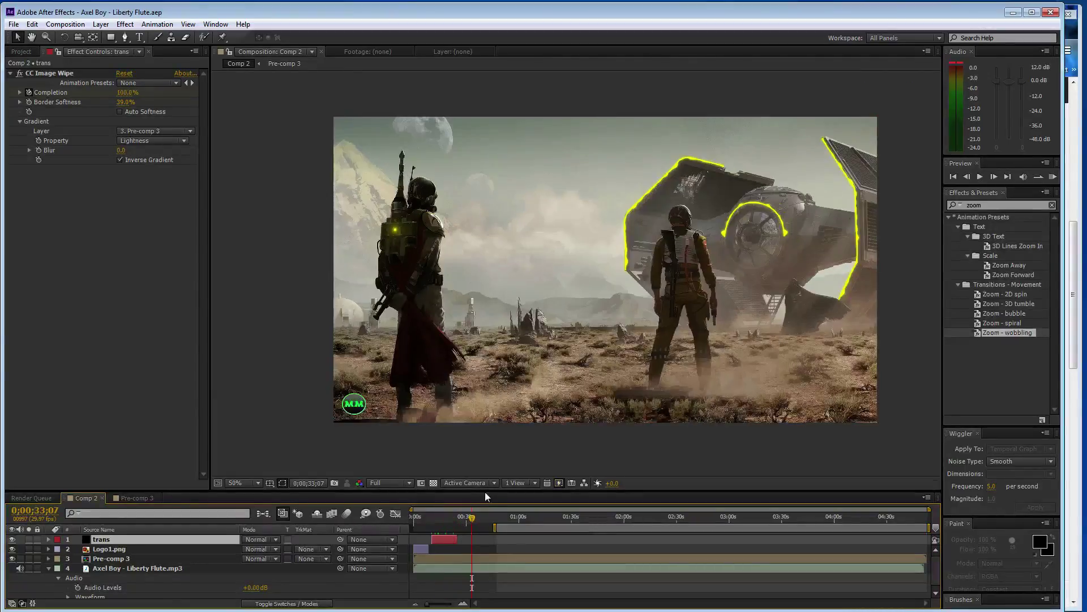
scroll(70, 593, down, 1)
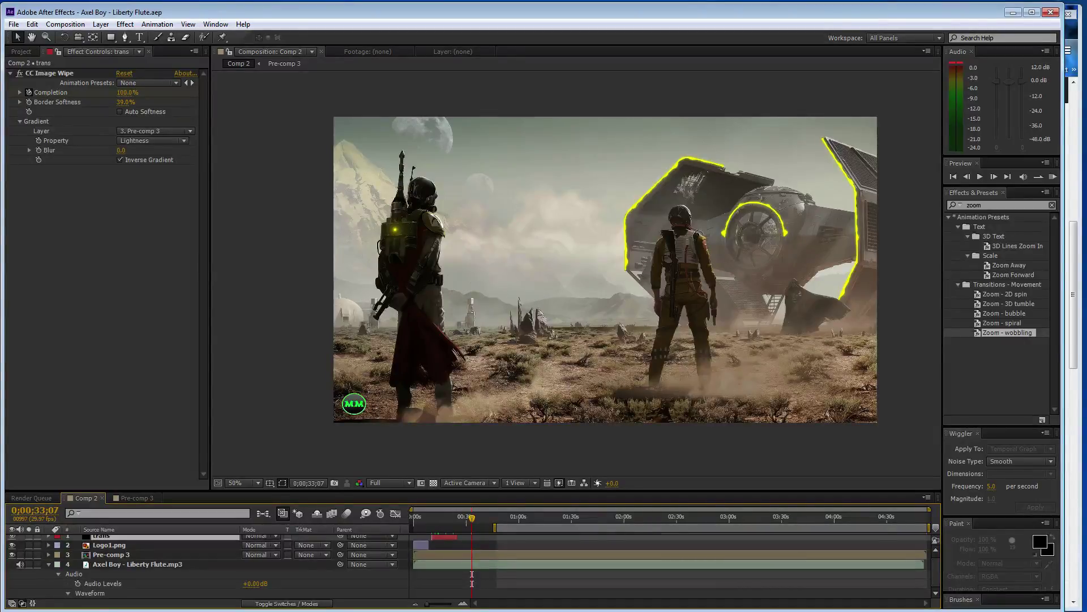
scroll(204, 566, down, 3)
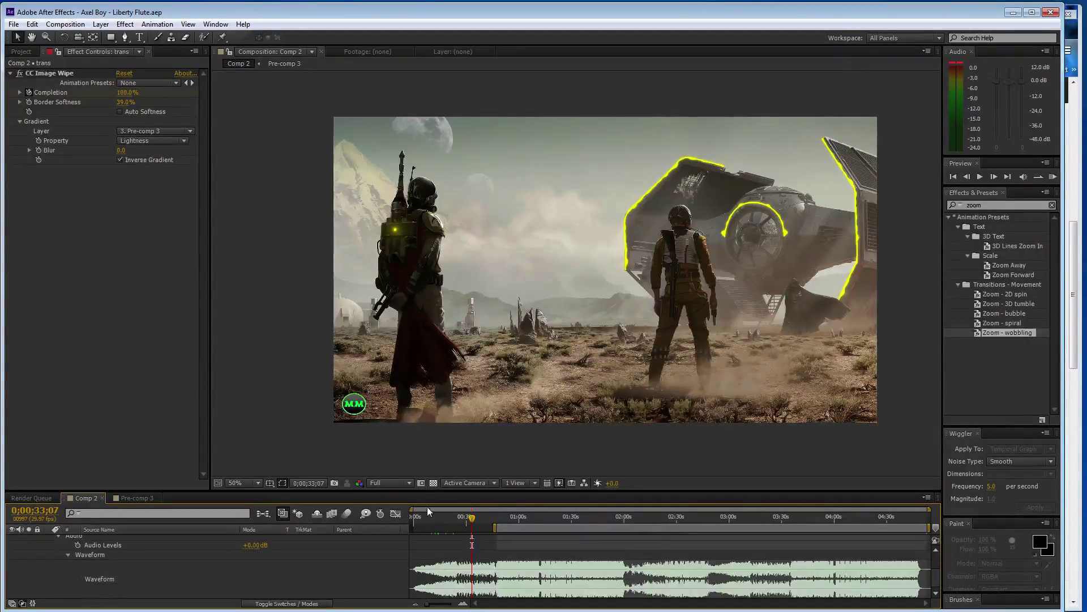
drag(475, 520, 629, 526)
drag(495, 527, 753, 539)
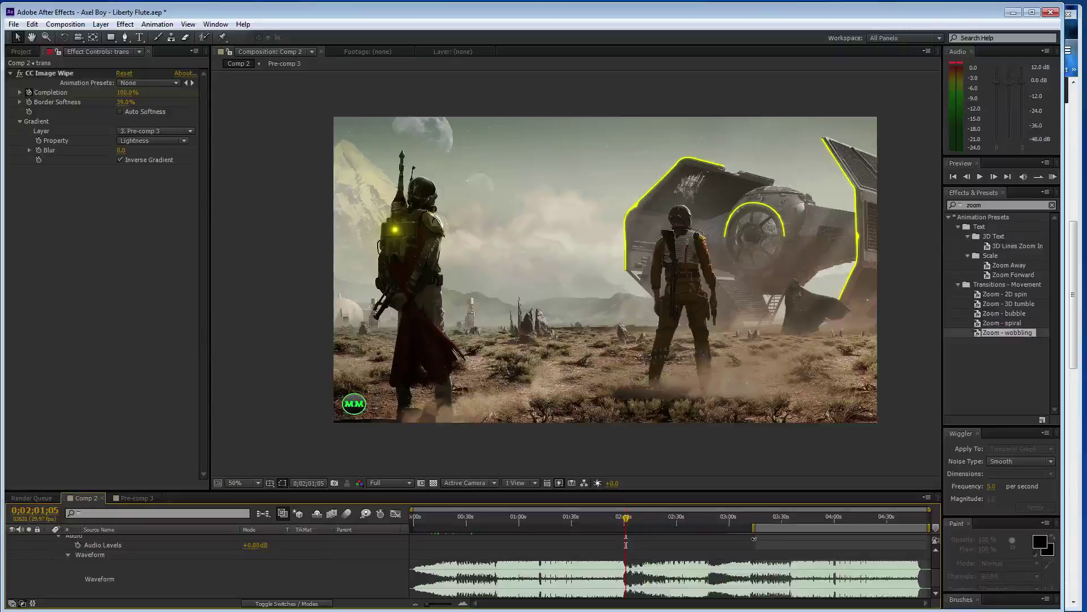
click(629, 518)
drag(633, 515, 624, 516)
Find the Bezier Warp effect and apply it to the Pre-comp 3 layer.
scroll(197, 575, up, 3)
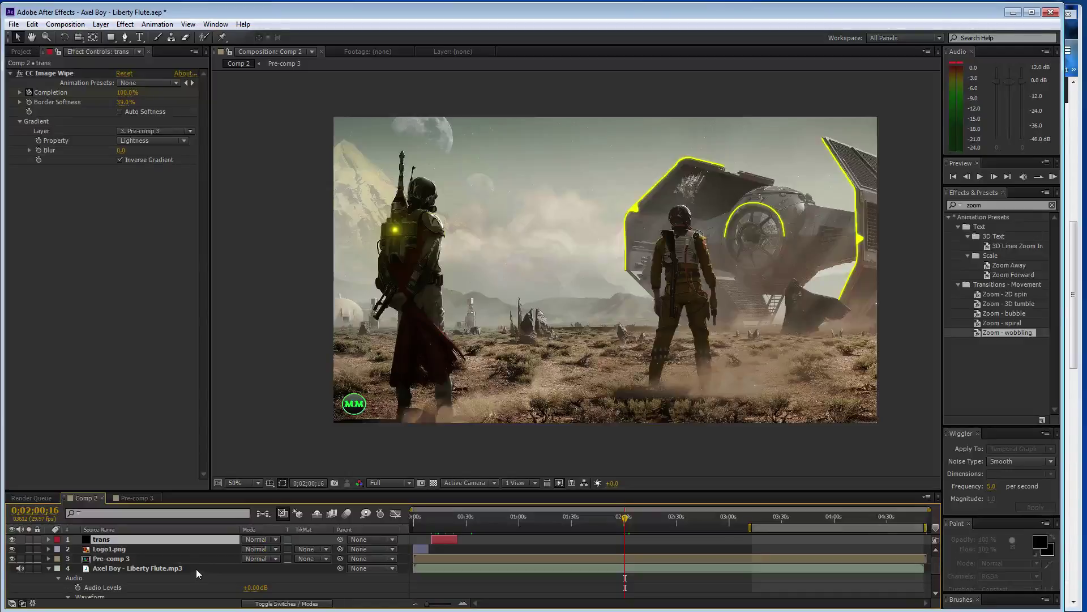
click(192, 558)
click(997, 206)
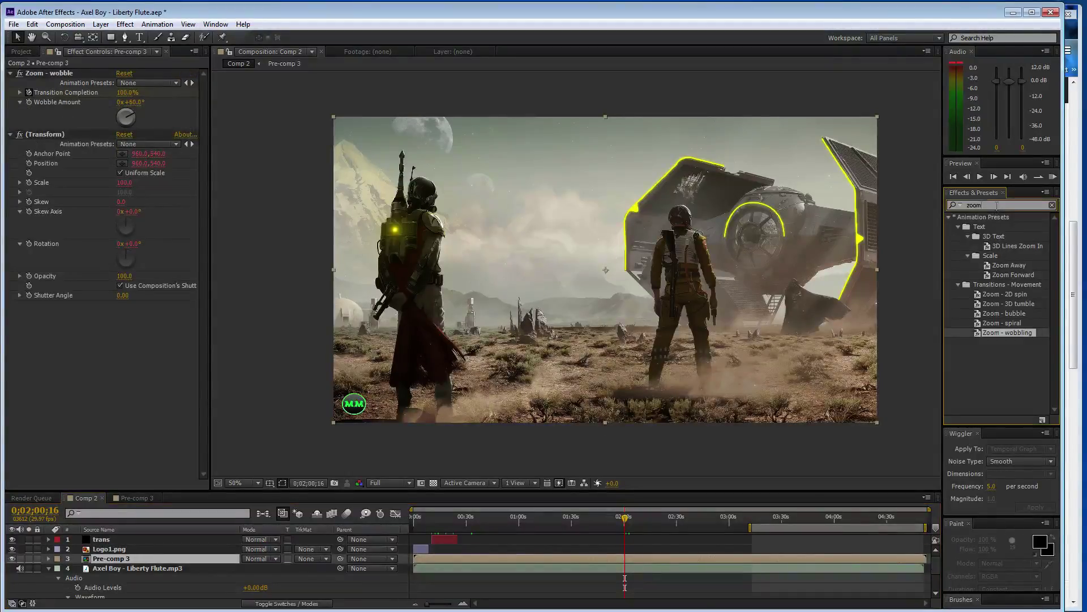
text(bez)
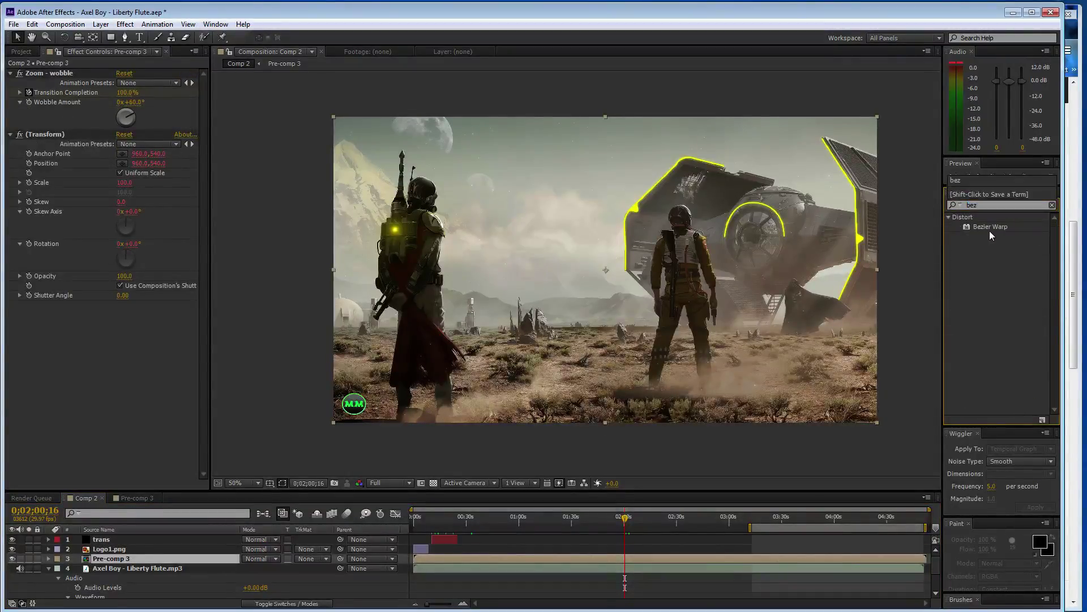
click(990, 227)
double_click(990, 227)
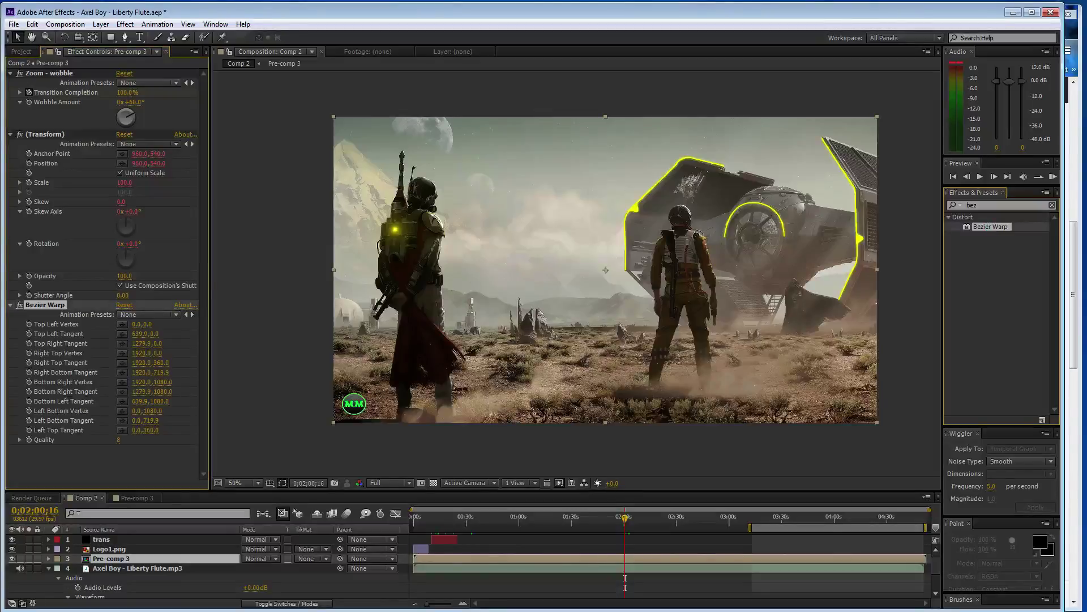
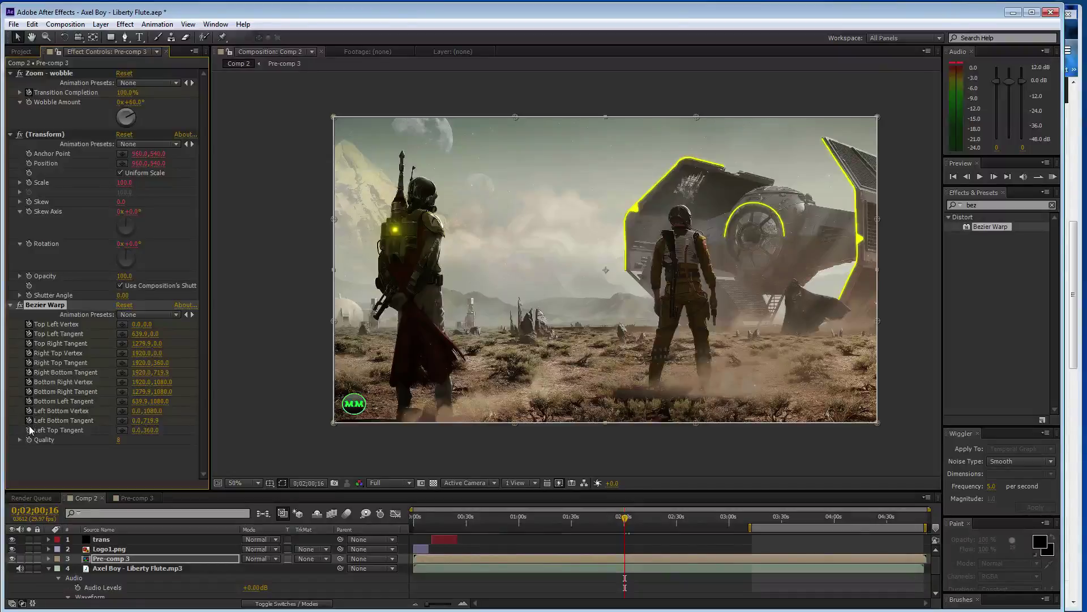
At 0;02;24;22, pull the Bezier Warp's right corners out to about 2508, -336 and 2600, 1180 and straighten the right edge with its tangents.
scroll(260, 569, down, 3)
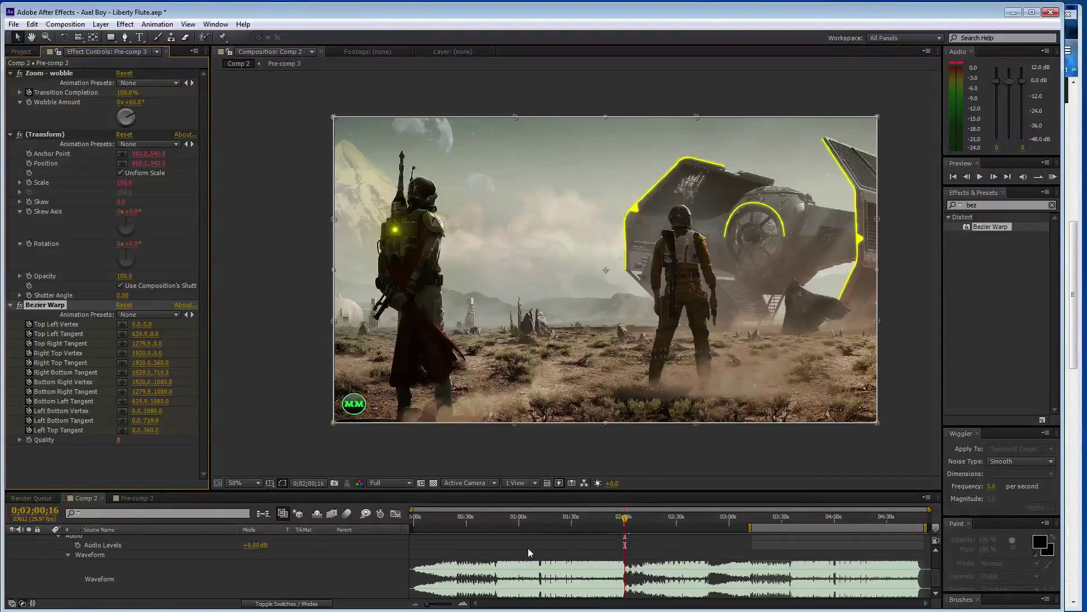
drag(626, 519, 668, 525)
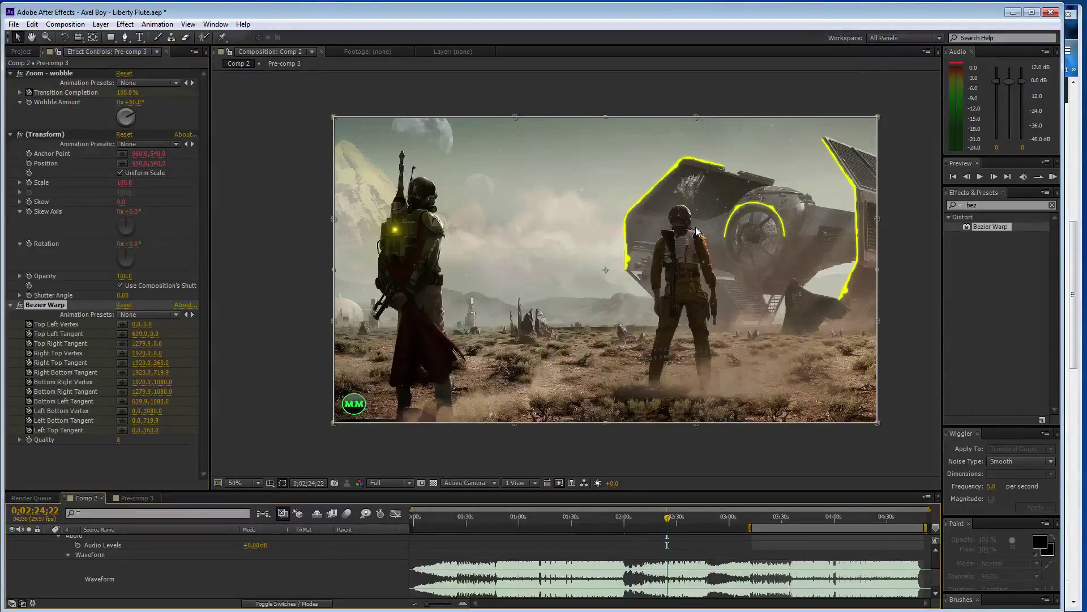
key(comma)
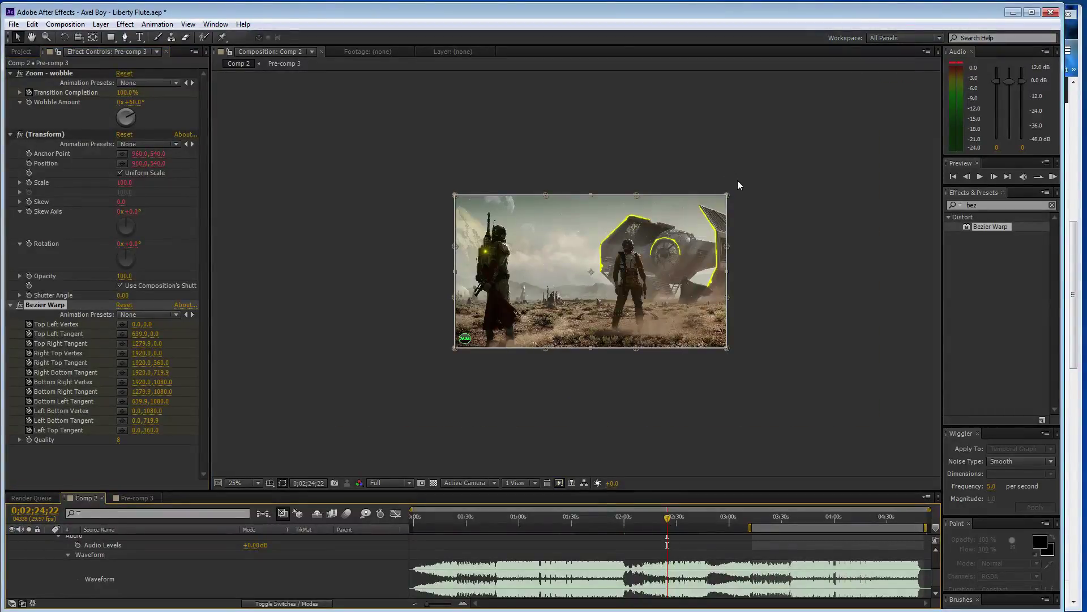
drag(729, 195, 810, 146)
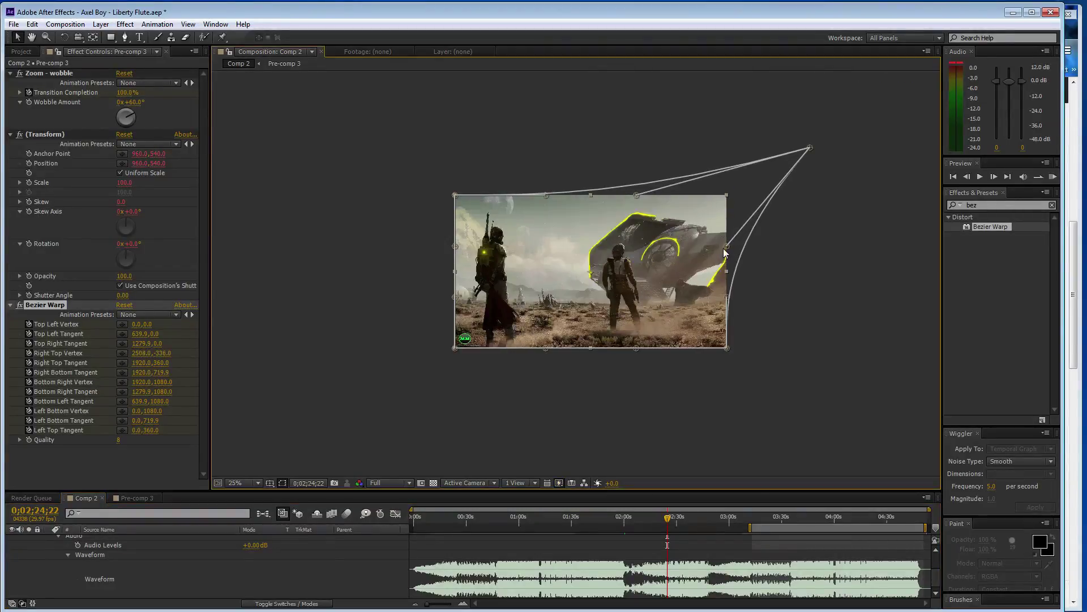
drag(725, 246, 815, 252)
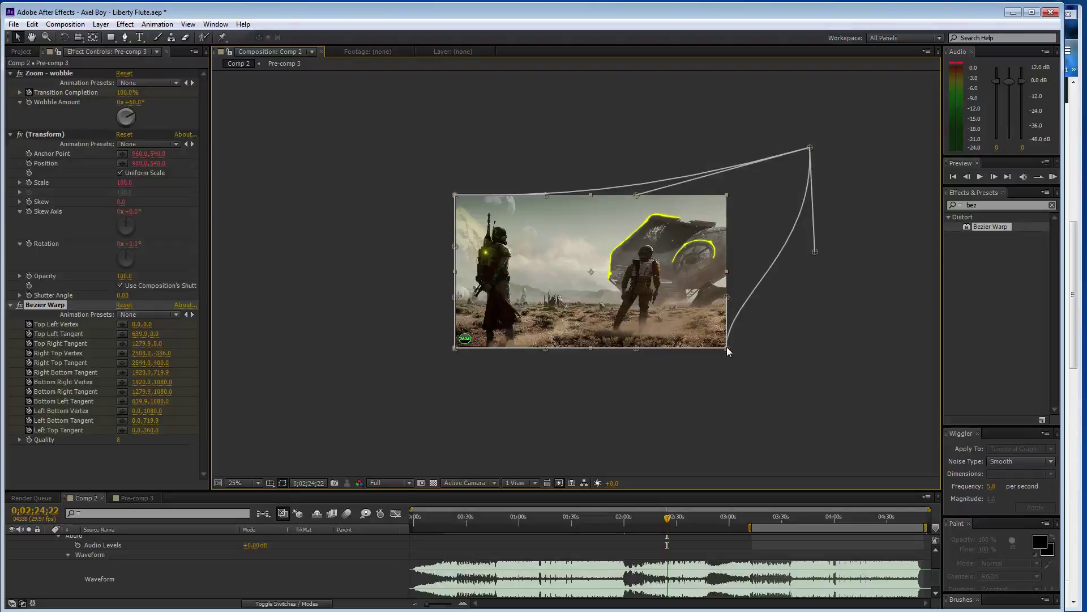
drag(727, 348, 820, 361)
drag(727, 298, 820, 284)
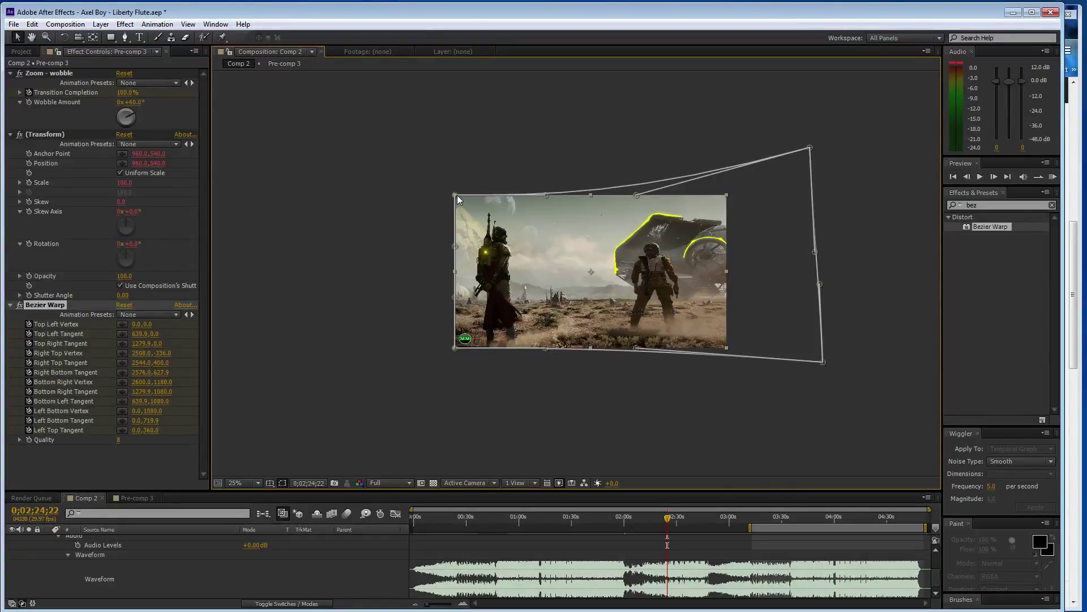
Raise the warp's Top Left Vertex to about -244, -492 and lift both top tangents until the upper edge is nearly straight.
drag(454, 195, 420, 126)
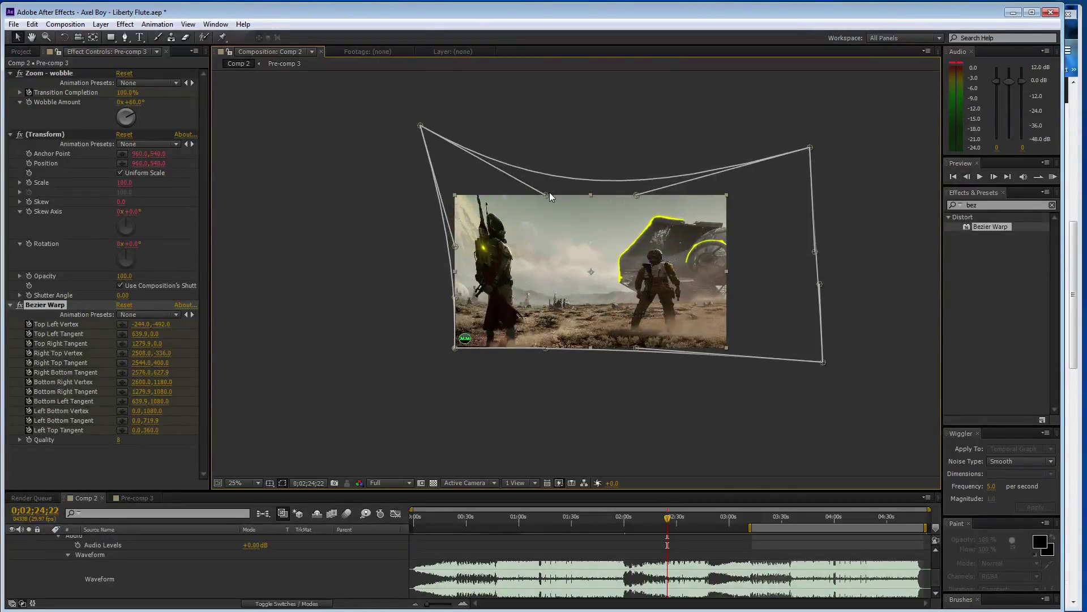
drag(550, 195, 553, 132)
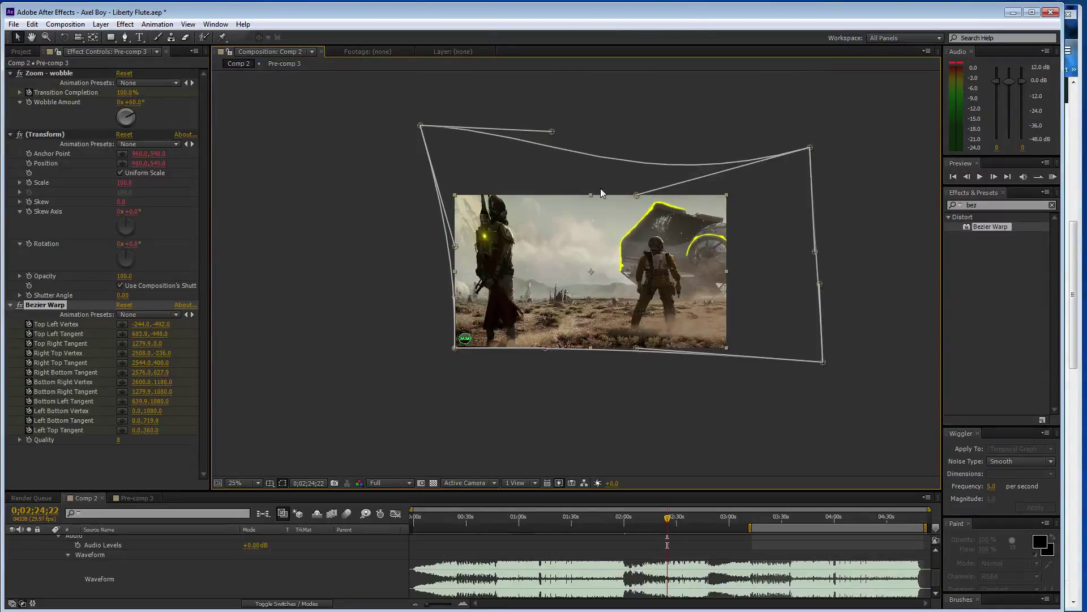
drag(631, 193, 631, 135)
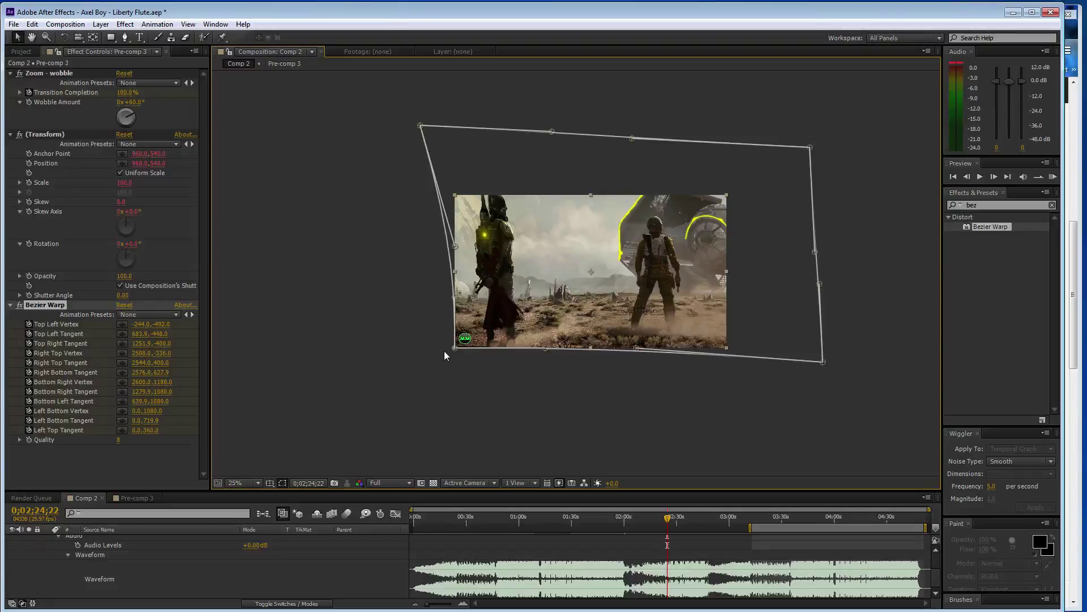
Move the warp's Left Bottom Vertex out to about -304, 1224, and straighten the left and bottom edges with their tangents.
drag(456, 347, 384, 383)
drag(456, 298, 377, 282)
drag(454, 246, 411, 251)
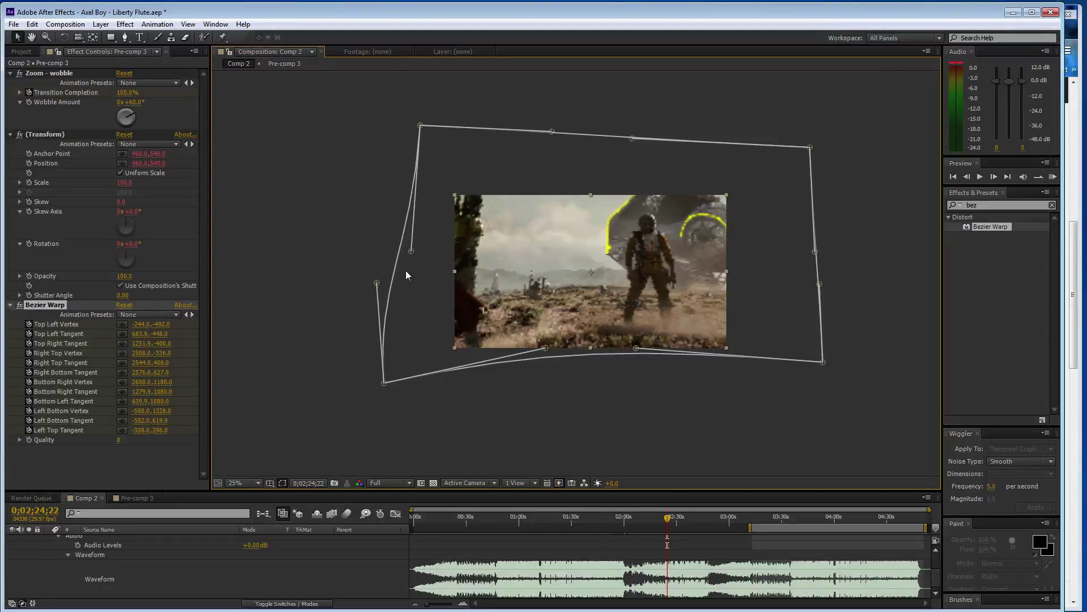
drag(383, 383, 413, 368)
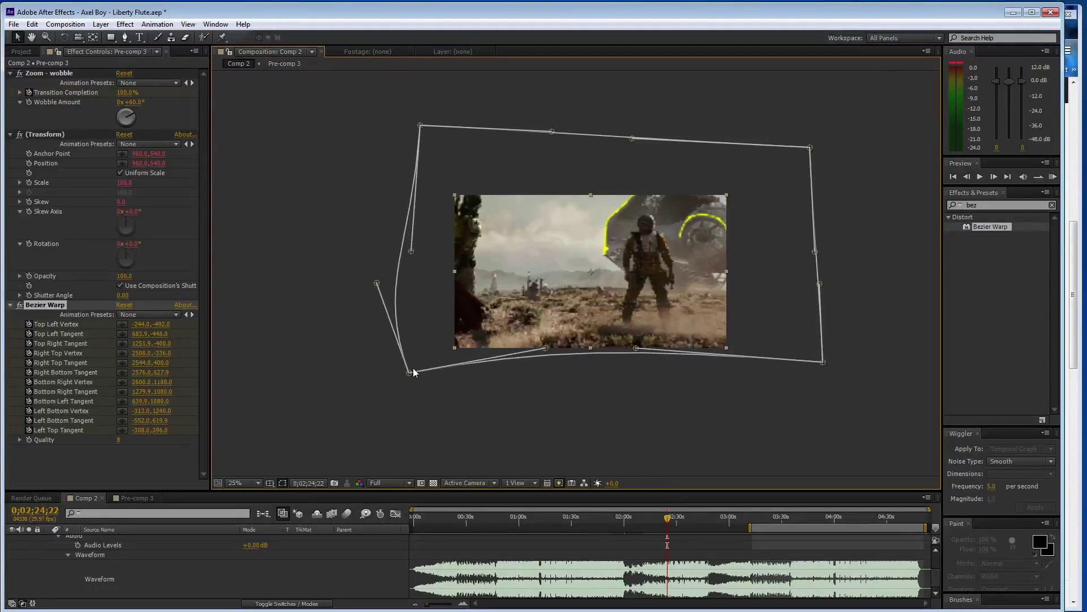
drag(376, 283, 412, 281)
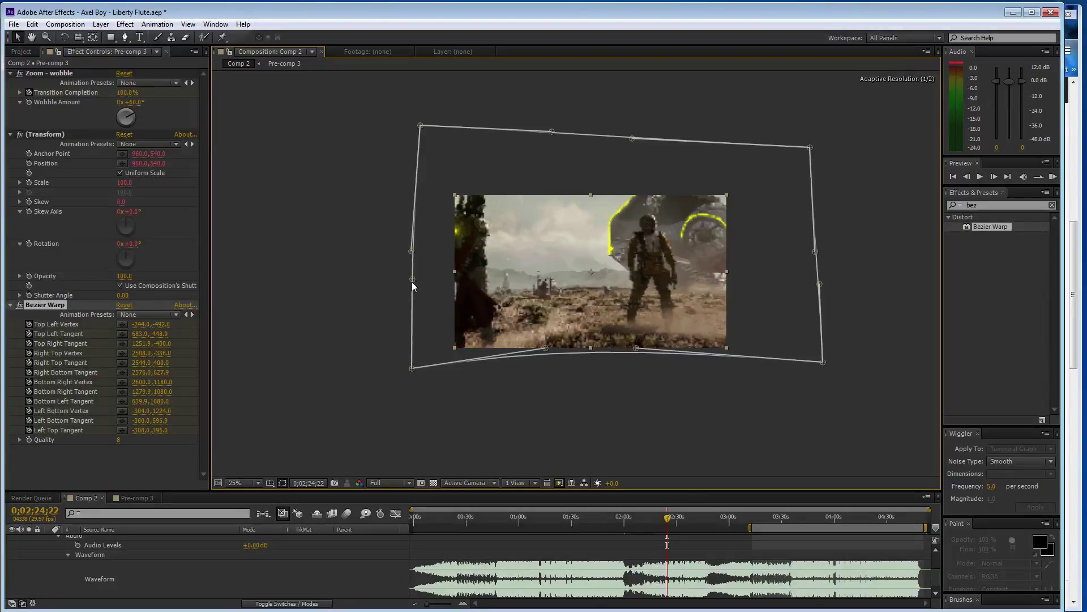
drag(636, 348, 630, 373)
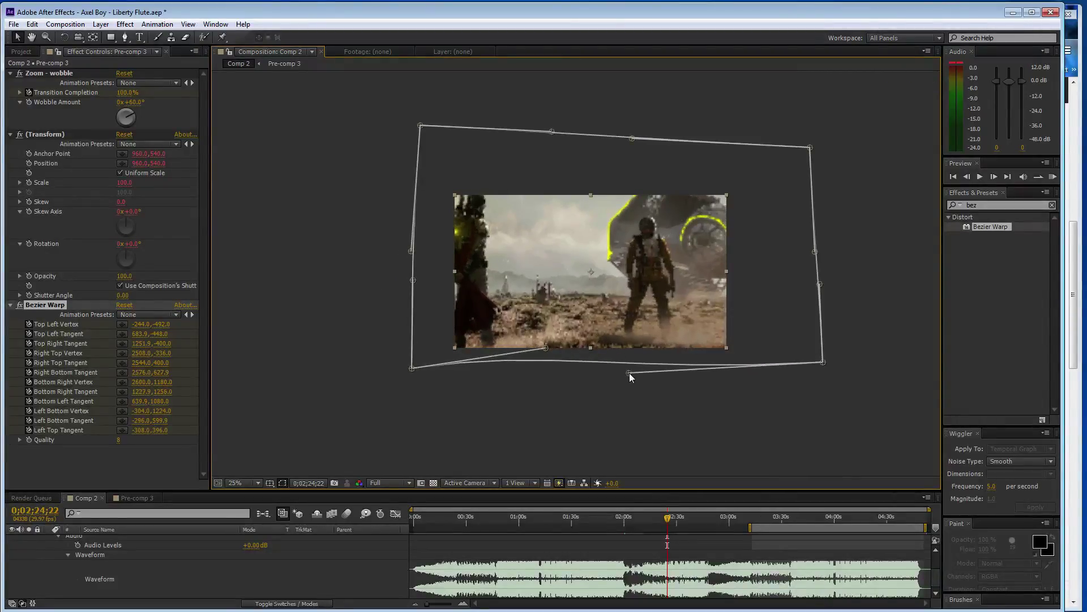
drag(548, 363, 547, 372)
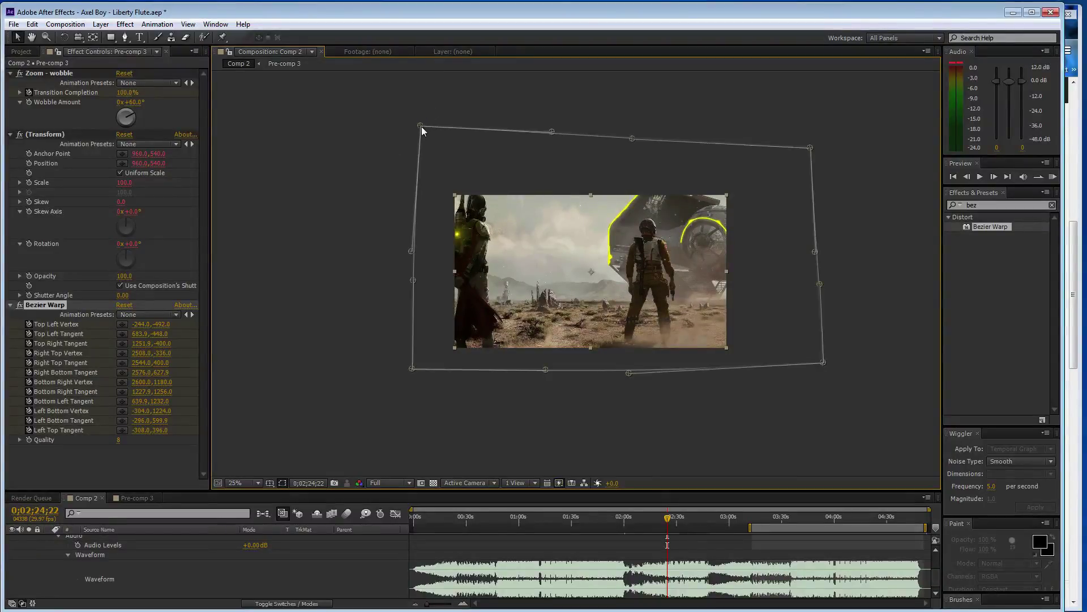
Lower the Top Left Vertex to about -292, -272 and level both top tangents with it.
drag(421, 127, 415, 157)
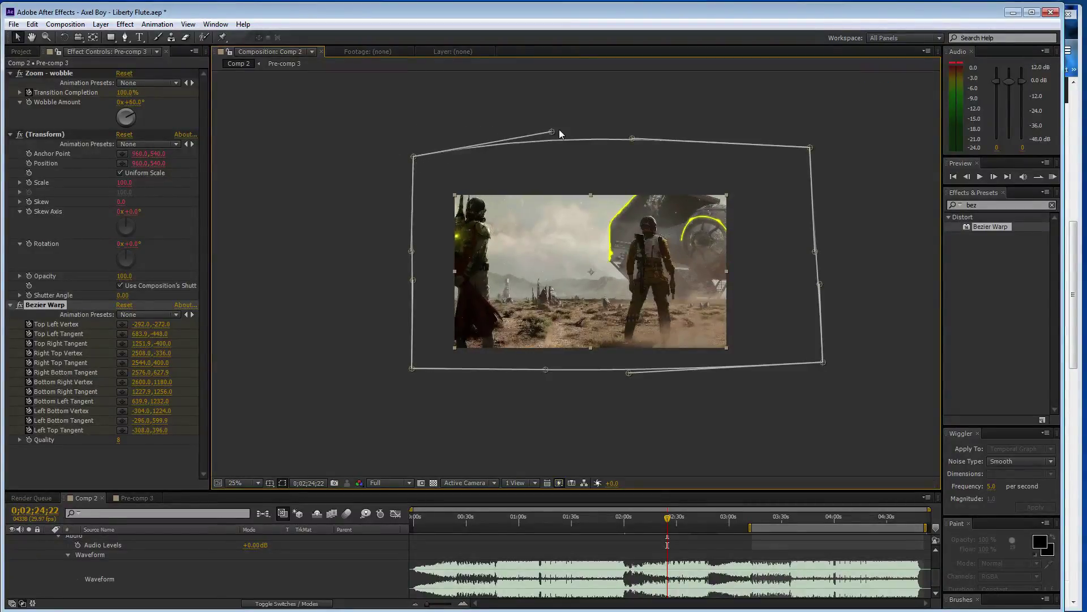
drag(552, 132, 553, 156)
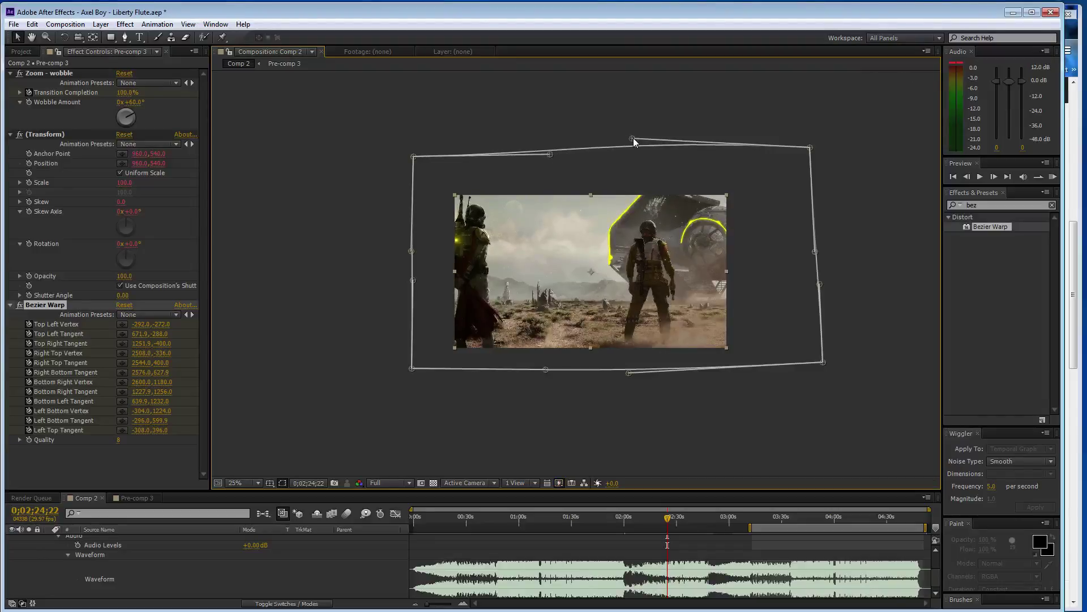
drag(634, 138, 636, 157)
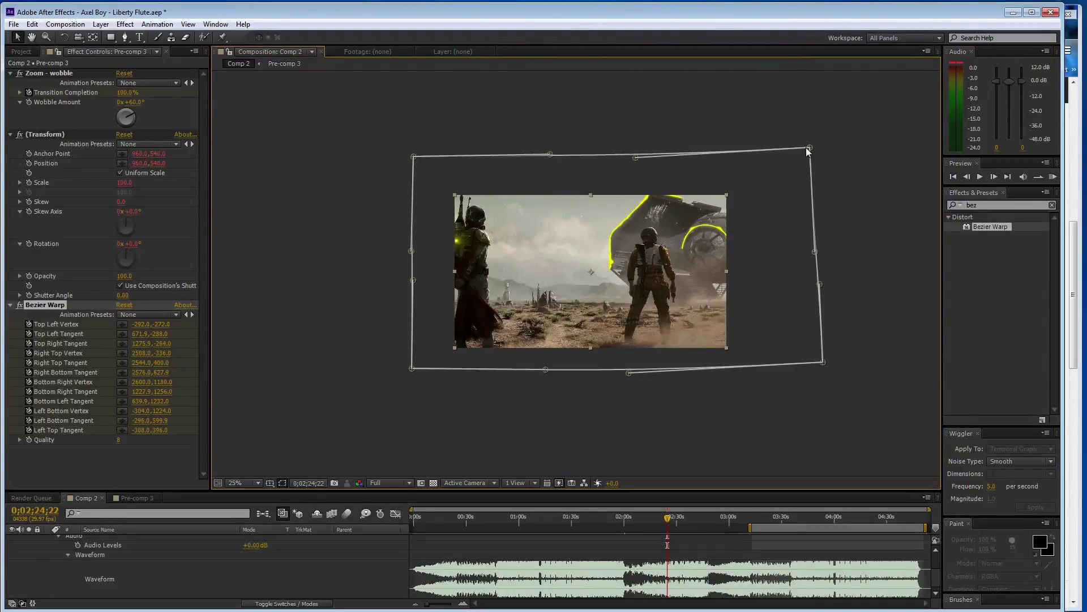
Square up the warp's right edge with corners at about 2580, -264 and 2616, 1264, and check the framing.
drag(809, 147, 815, 158)
drag(824, 363, 824, 372)
drag(814, 251, 821, 249)
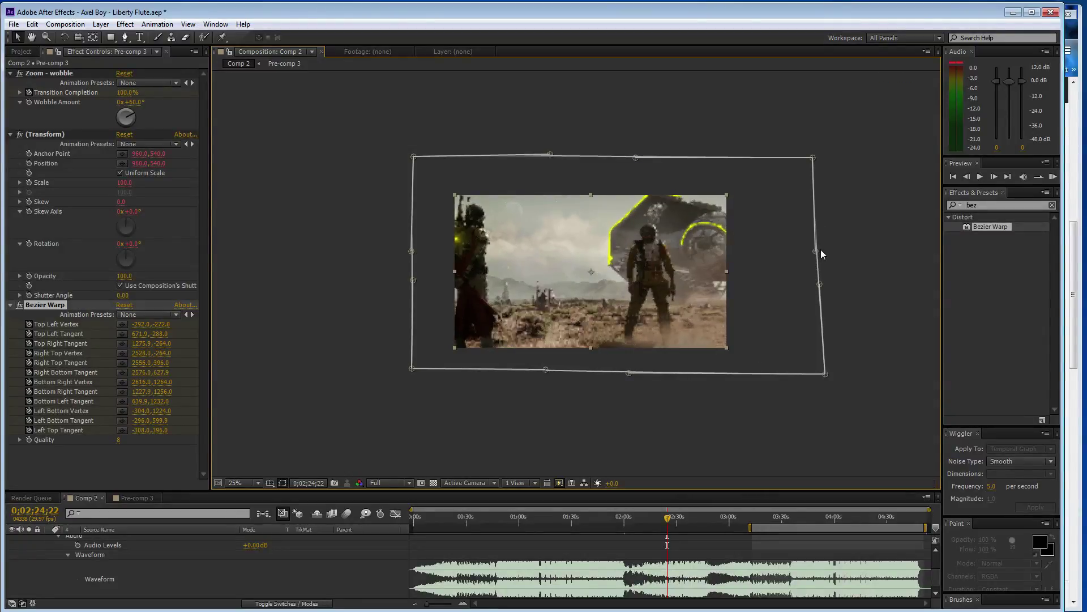
drag(817, 155, 823, 155)
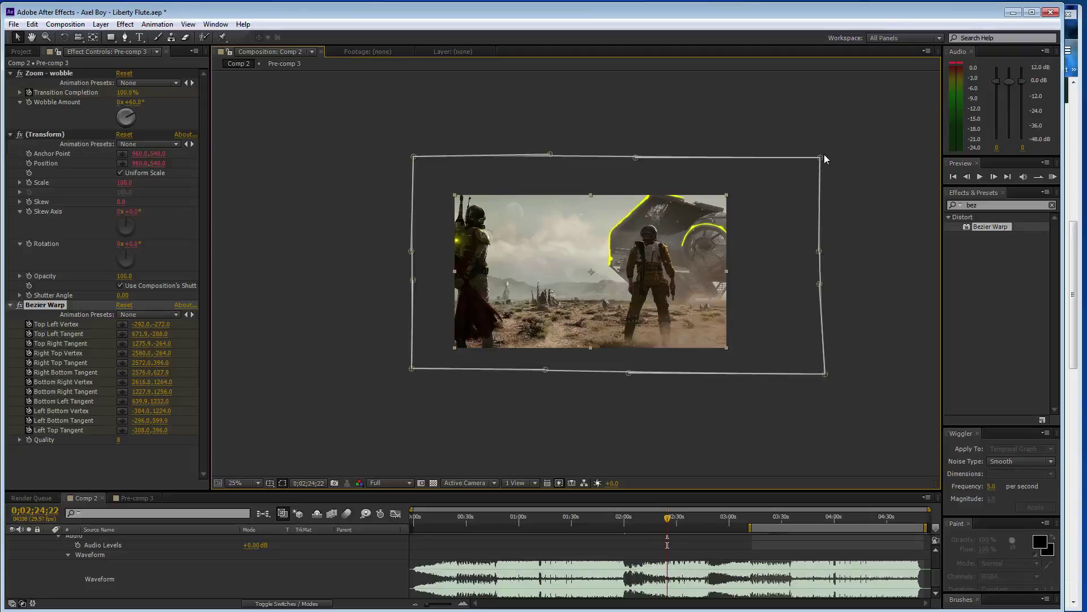
key(period)
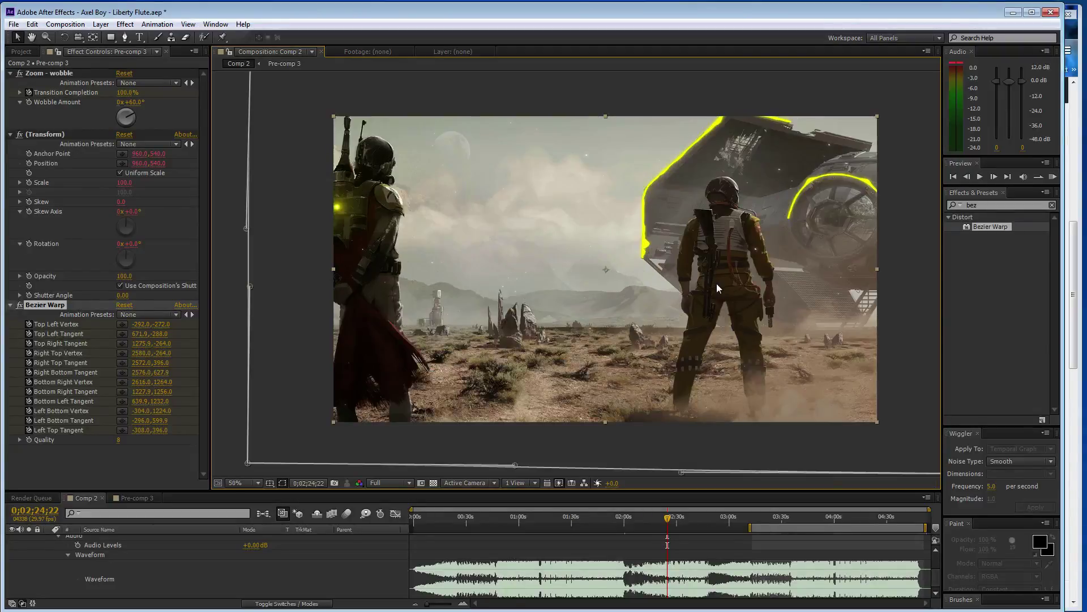
key(comma)
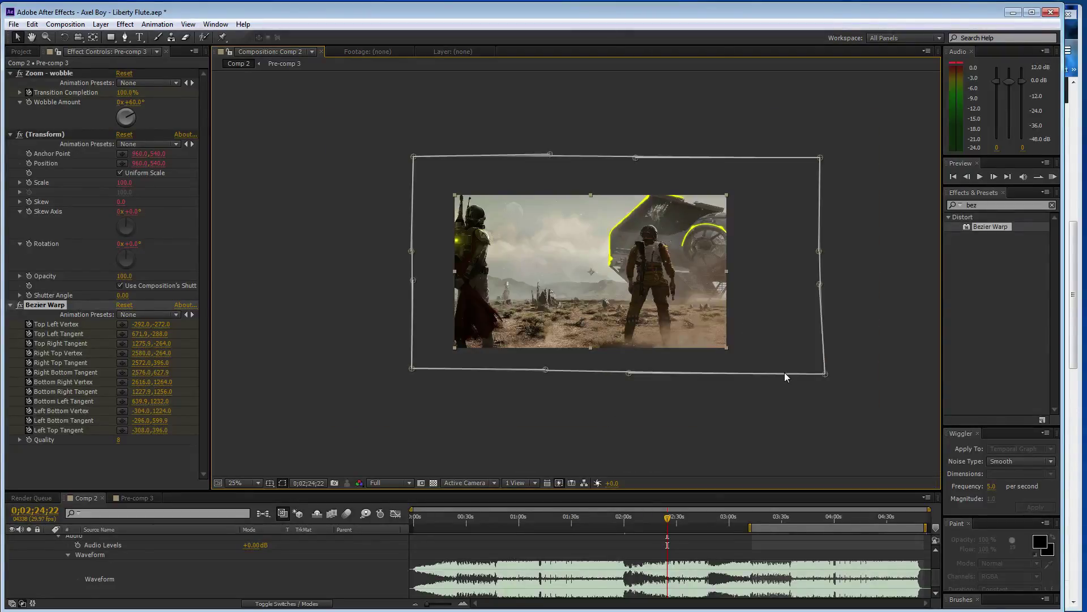
Try stretching the warp's right edge farther out, with corners at about 2992, -260 and 3064, 1284 and tangents in line.
drag(825, 374, 885, 415)
drag(821, 157, 878, 157)
drag(819, 251, 881, 249)
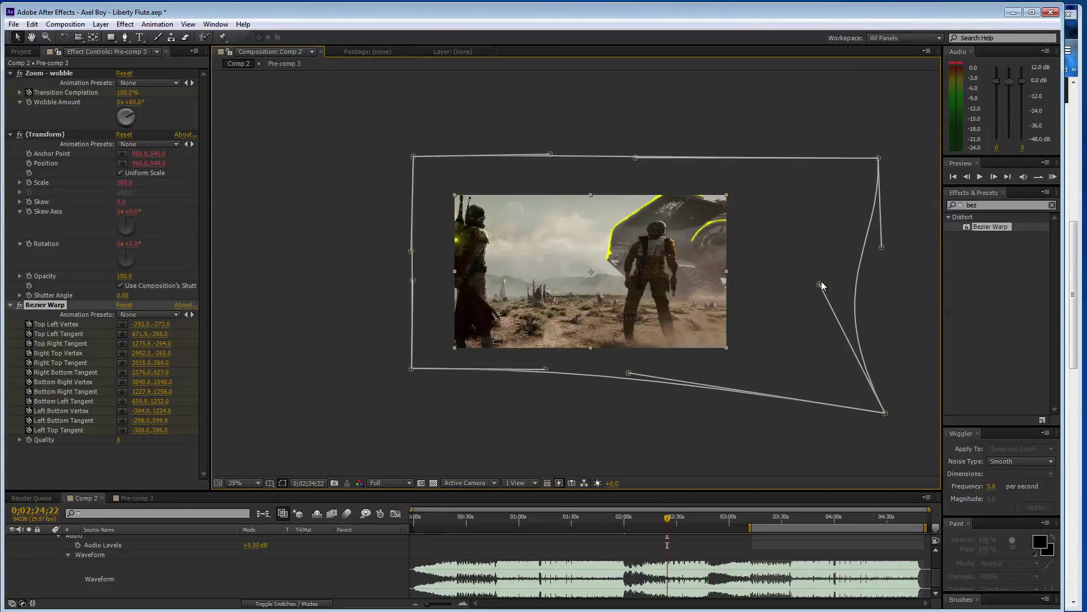
drag(821, 282, 877, 278)
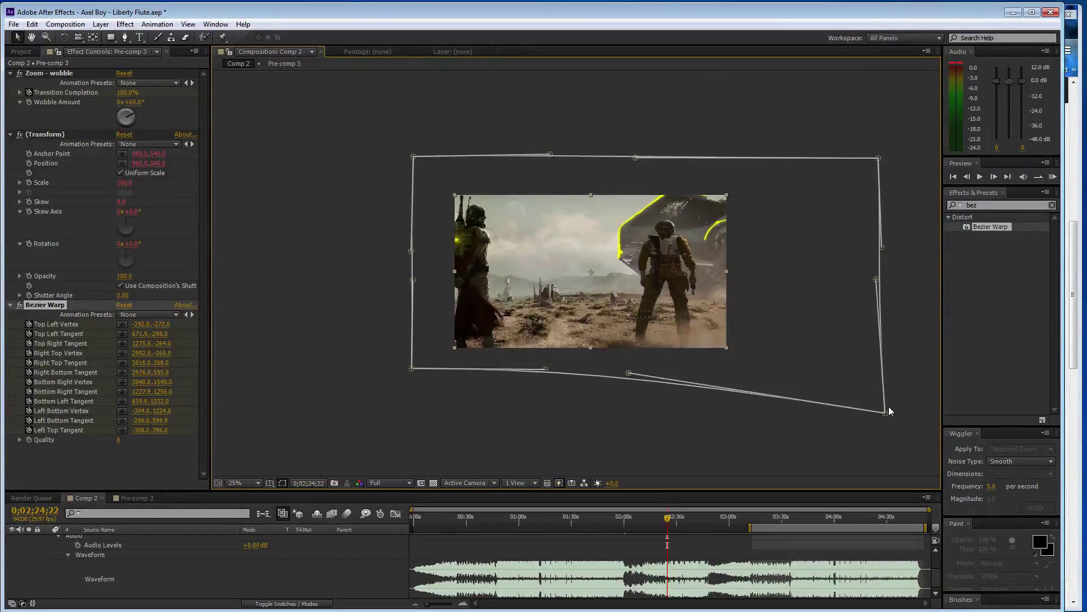
drag(887, 408, 889, 376)
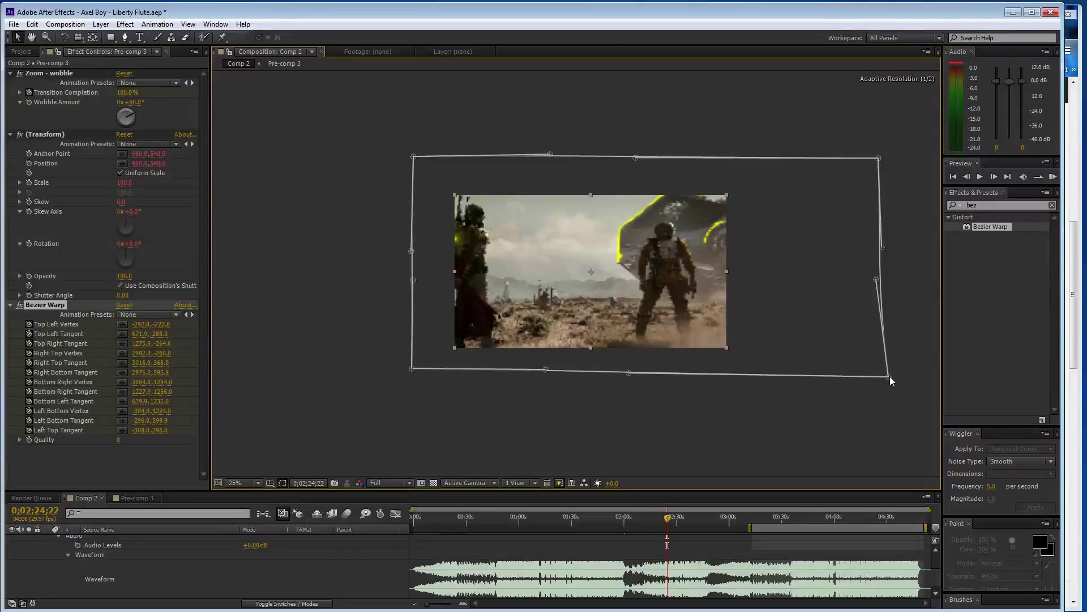
drag(876, 279, 884, 279)
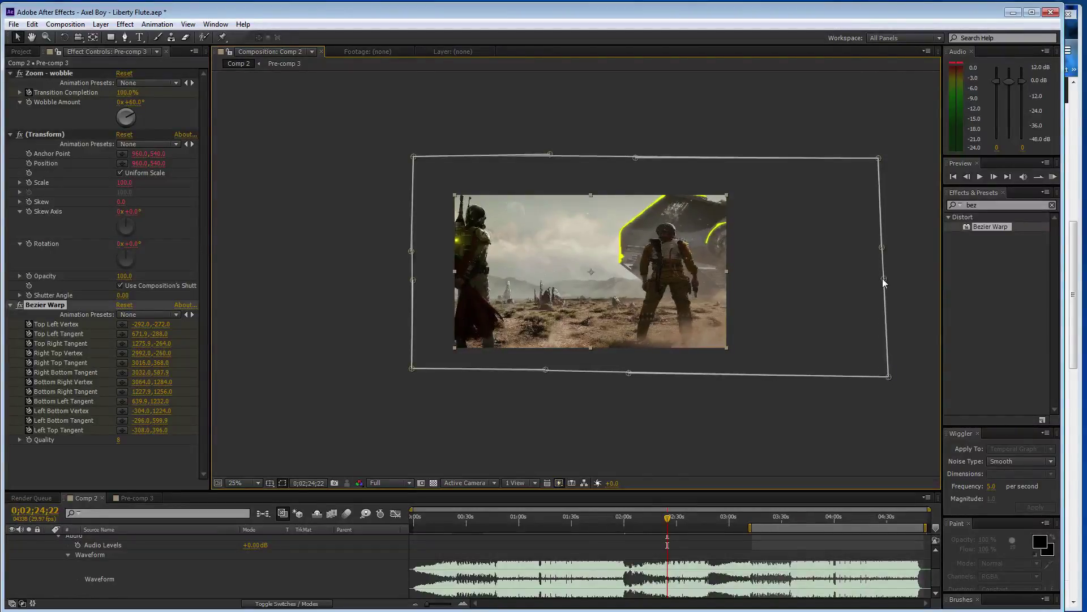
scroll(575, 304, up, 2)
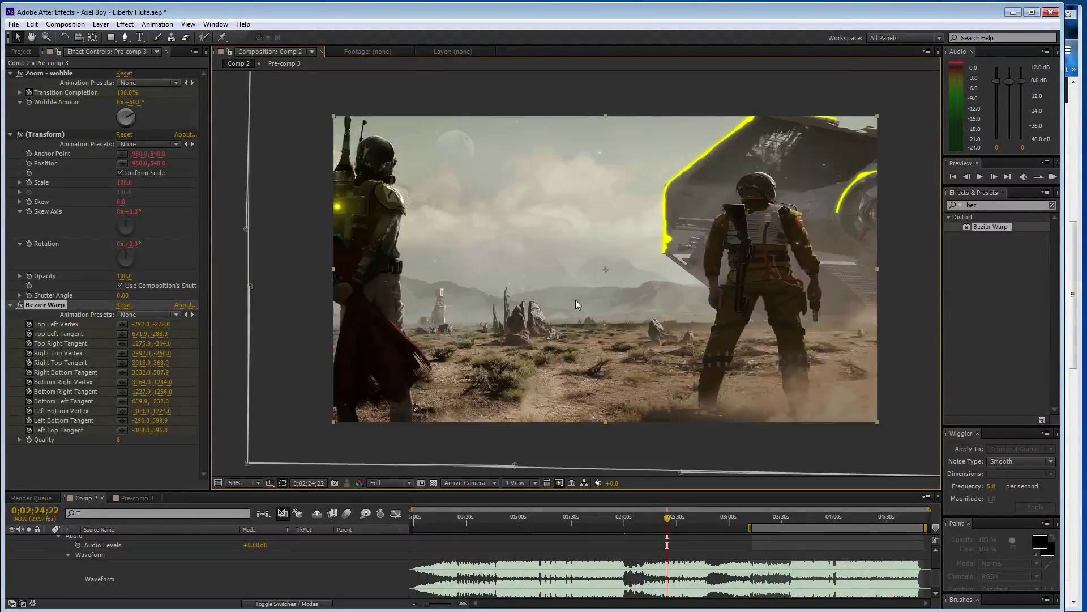
Extend the warp's left edge outward to corners at about -848, -268 and -816, 1220, aligning both left tangents.
key(comma)
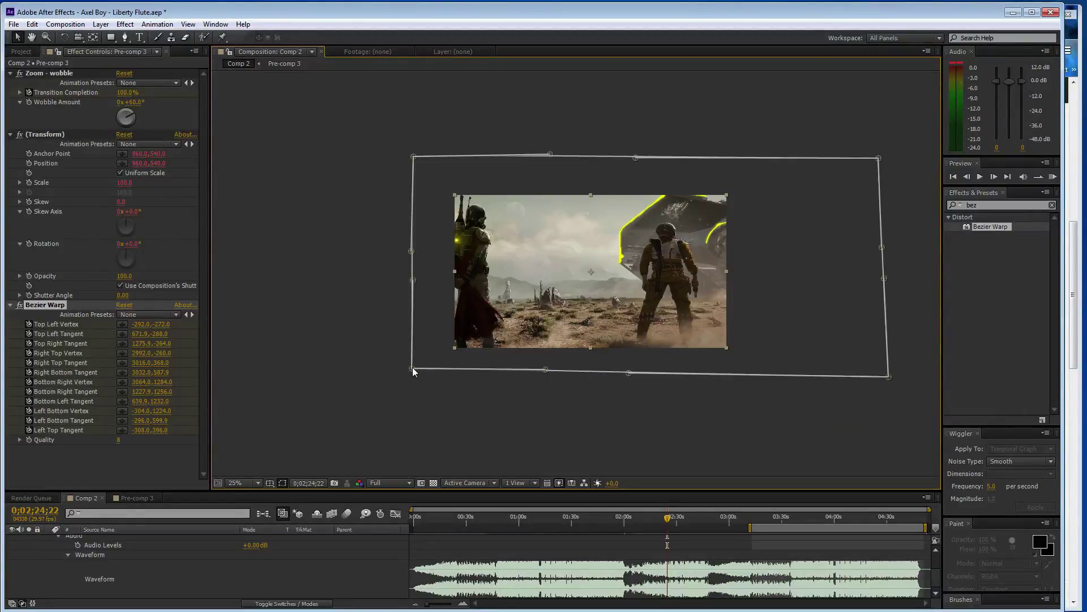
drag(409, 369, 340, 368)
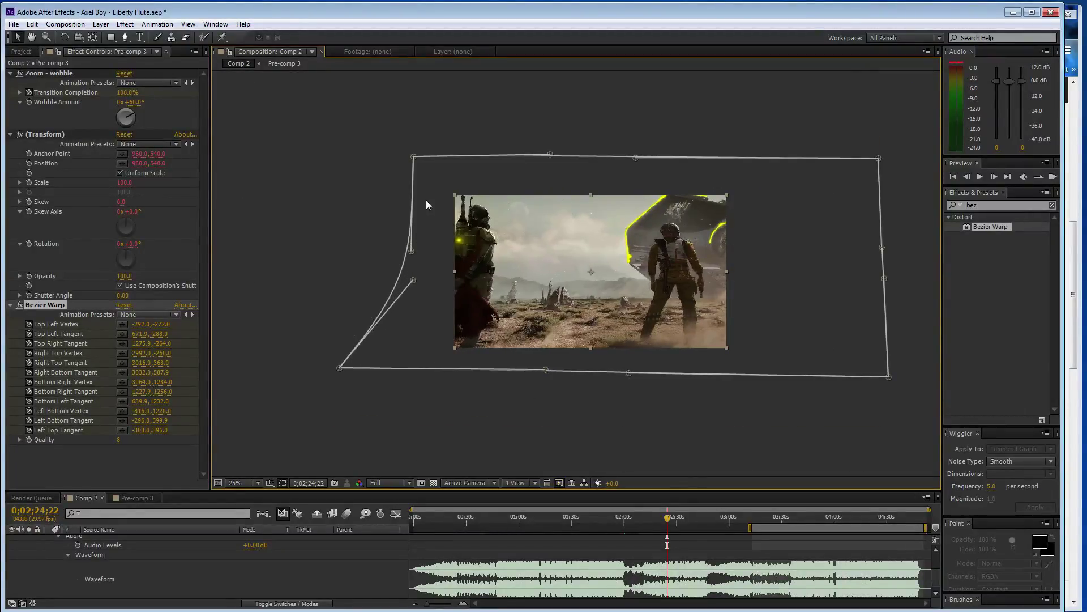
drag(418, 159, 335, 157)
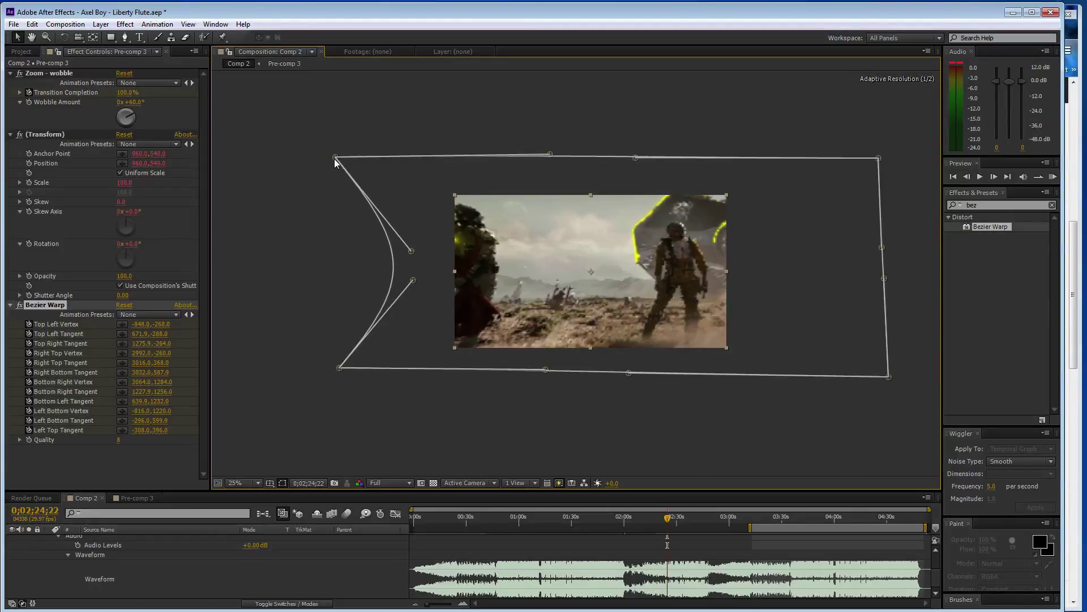
drag(412, 250, 335, 250)
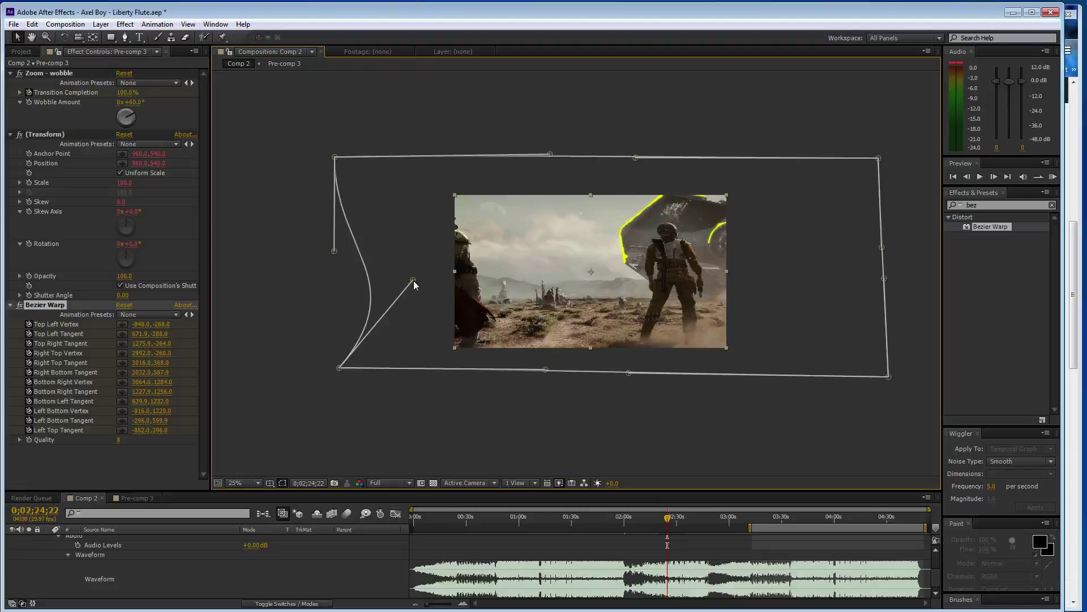
drag(414, 281, 335, 270)
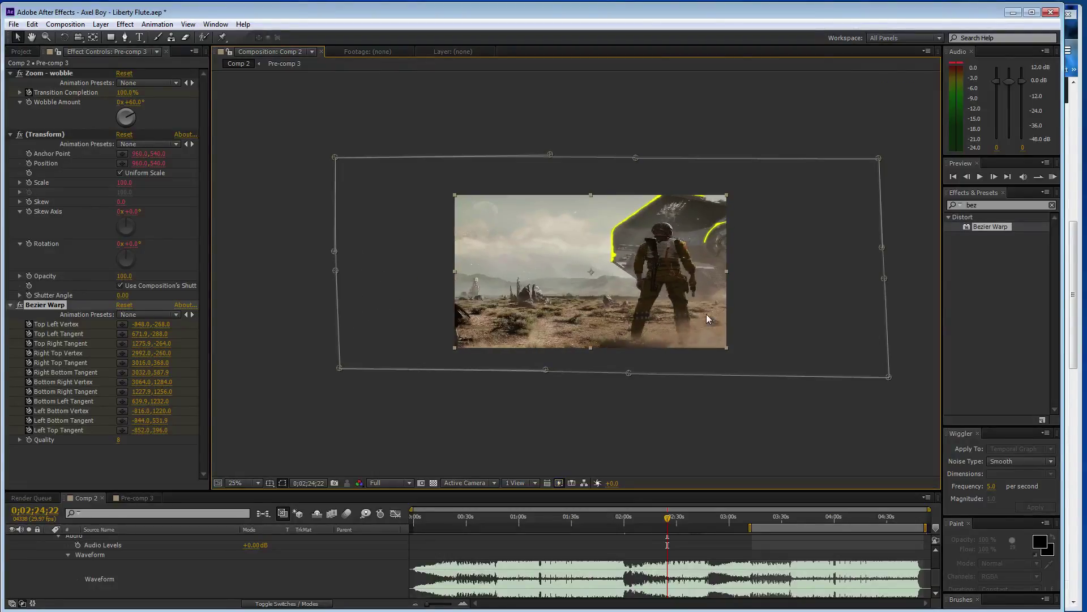
Bring the warp's right edge inward to corners at about 2328, -276 and 2328, 1184, aligning both right tangents, and check the framing.
drag(889, 377, 785, 363)
drag(881, 284, 783, 287)
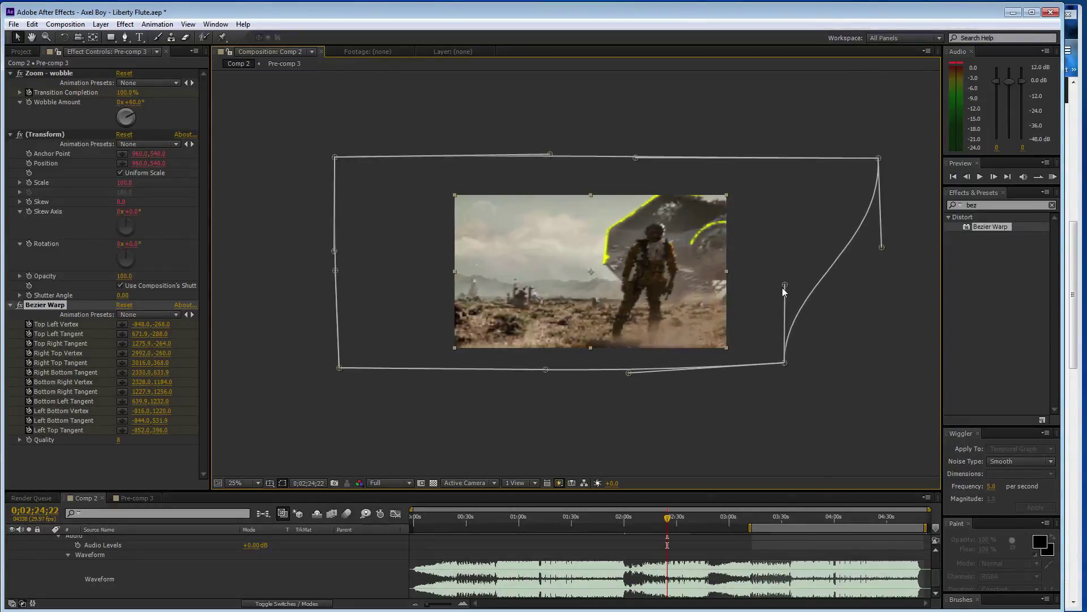
drag(882, 247, 783, 249)
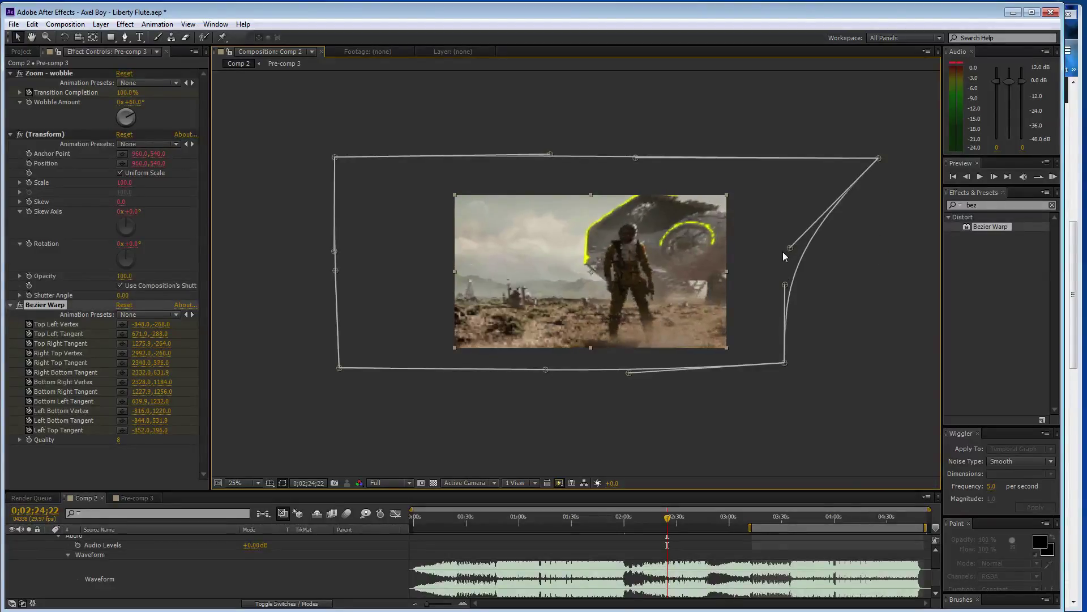
drag(878, 158, 784, 154)
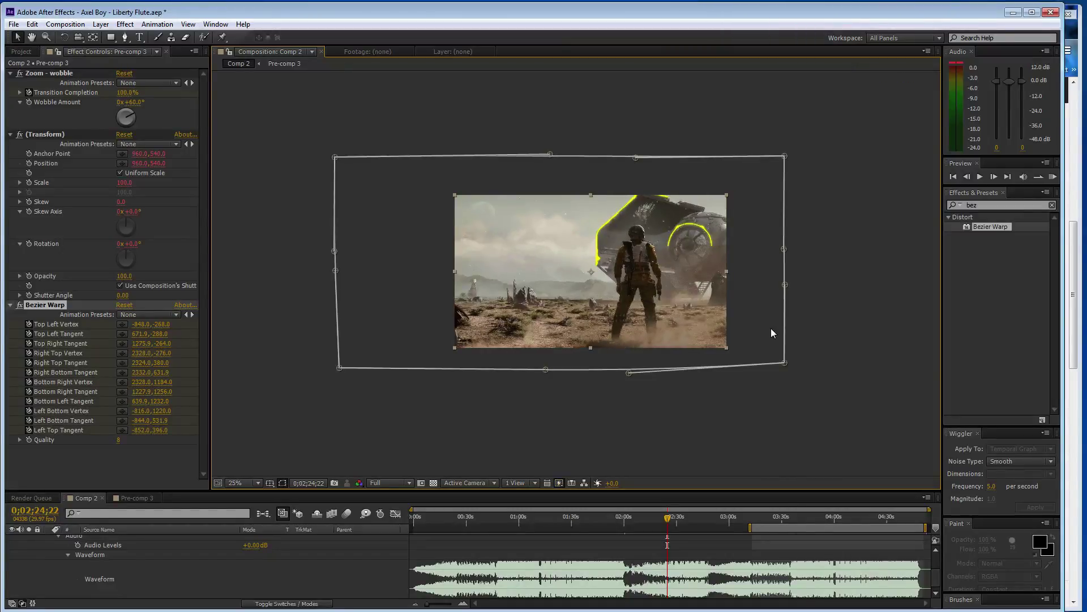
key(period)
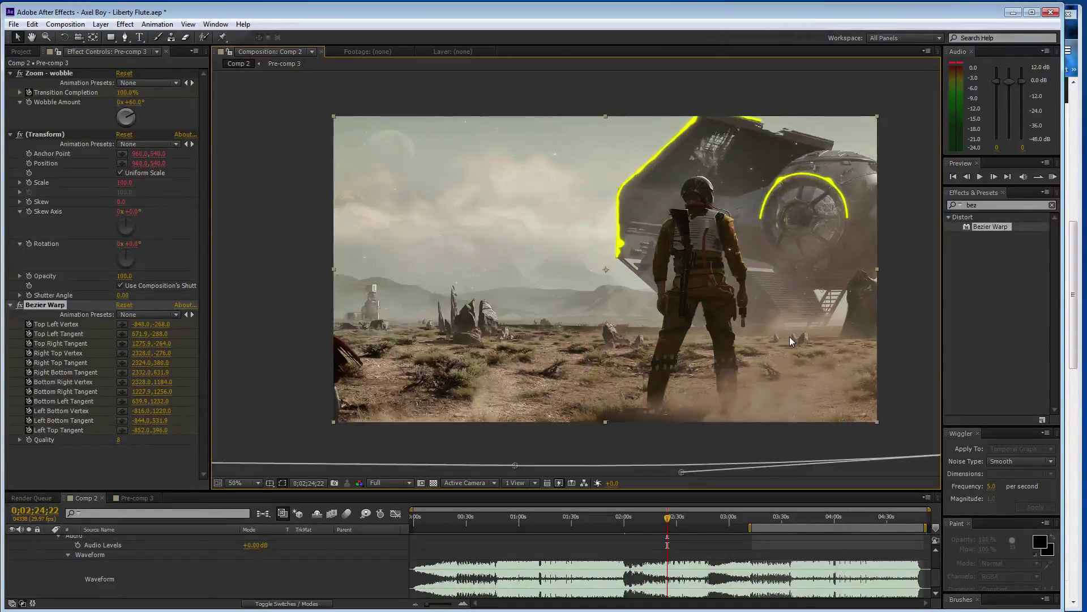
Extend the warp's left edge outward to corners at about -1020, -244 and -1060, 1216, bringing both left tangents out with it.
key(comma)
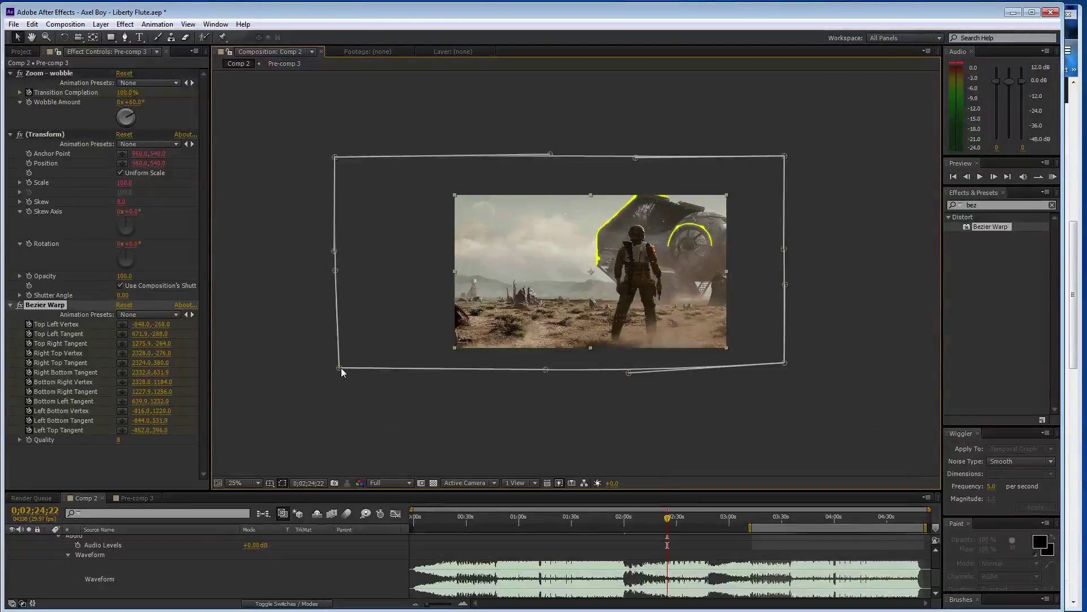
drag(340, 368, 311, 366)
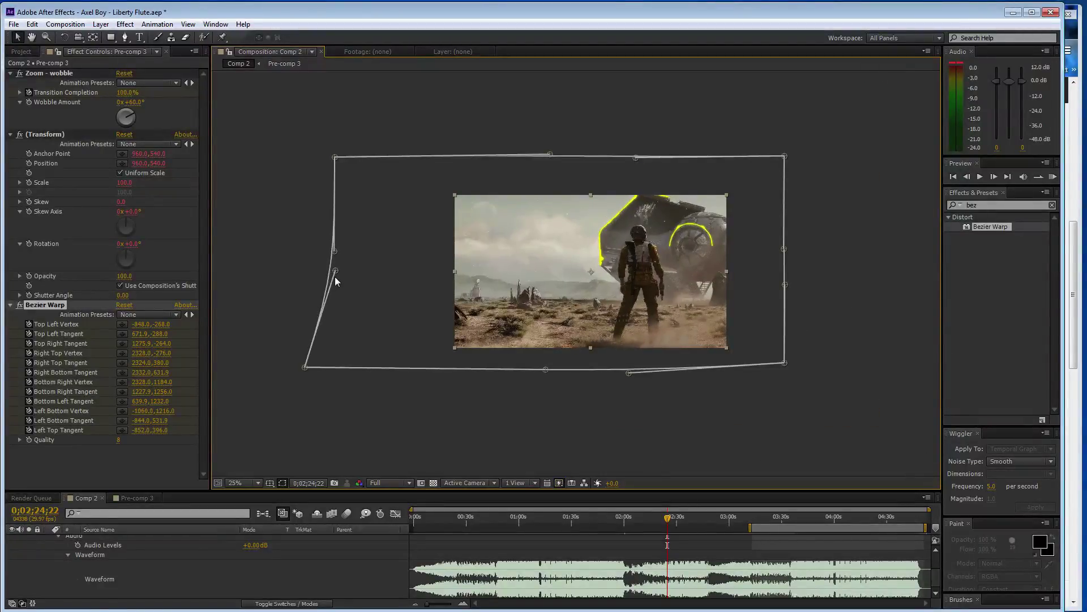
drag(336, 276, 309, 273)
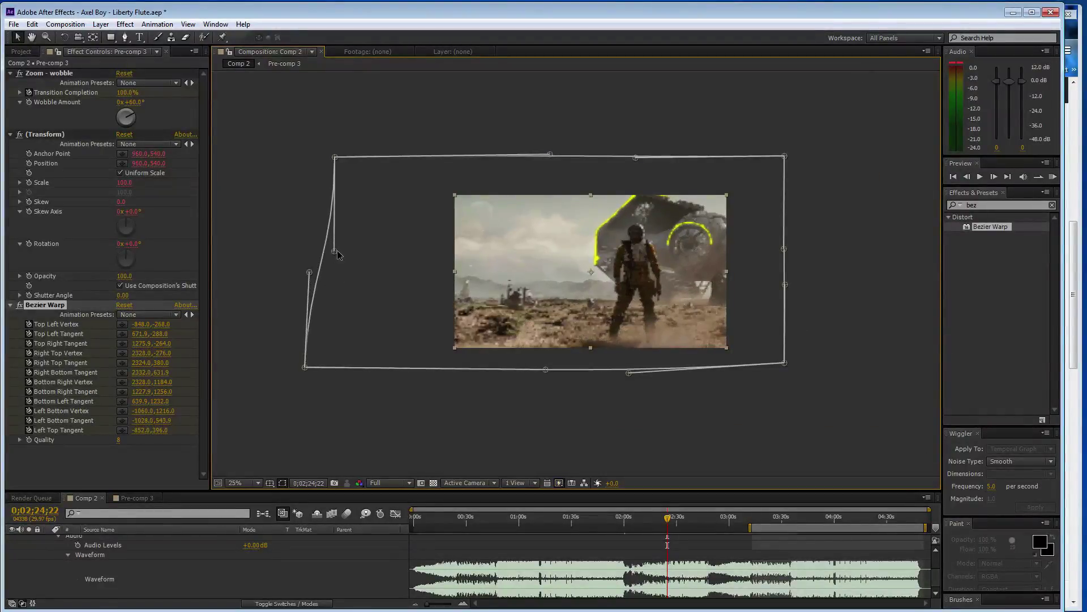
click(329, 253)
click(62, 306)
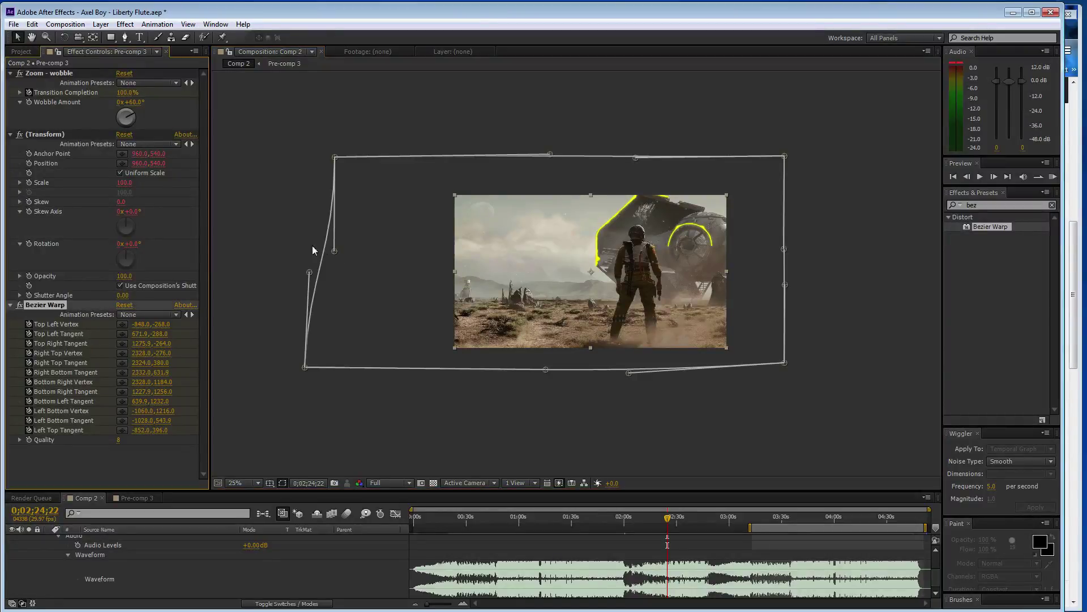
click(338, 246)
click(45, 305)
drag(333, 253, 312, 250)
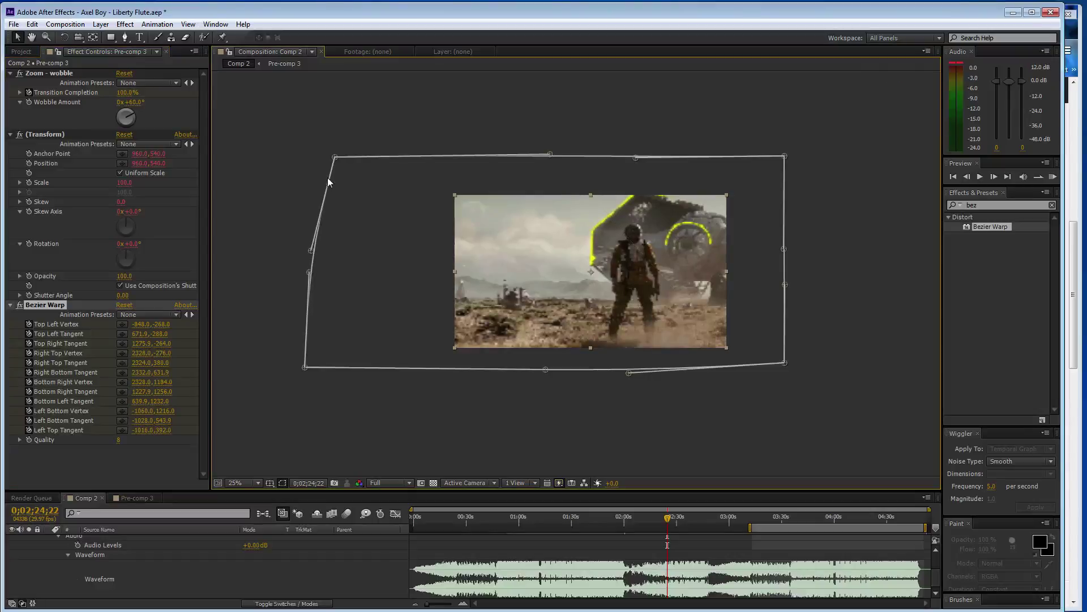
drag(335, 157, 308, 164)
Lower the warp's top tangents to about 639.9, -92 and 1287.9, -104, and check the framing.
drag(552, 152, 545, 181)
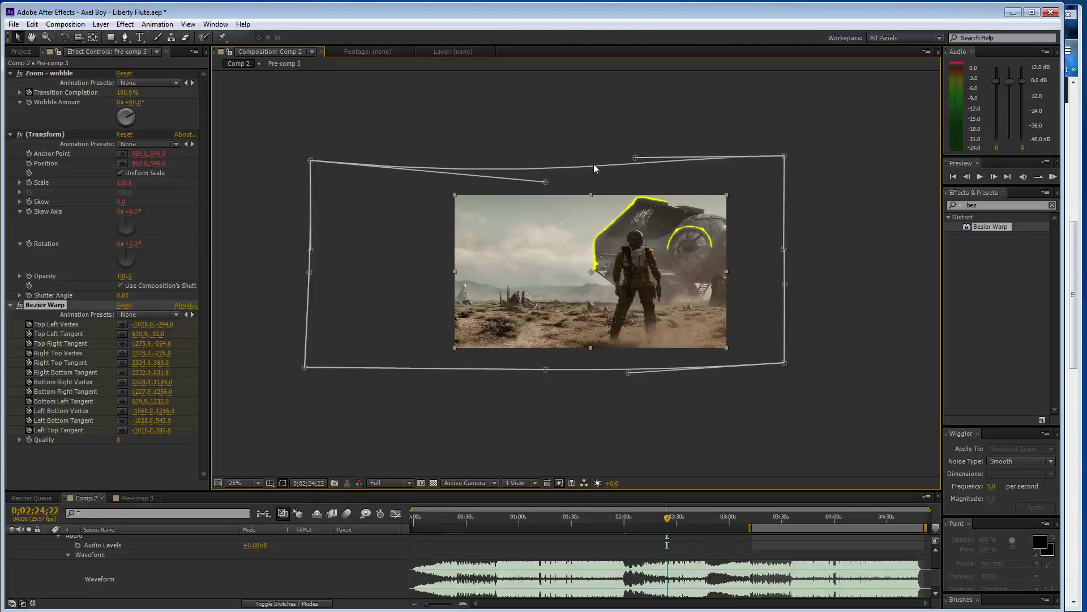
drag(637, 165, 637, 175)
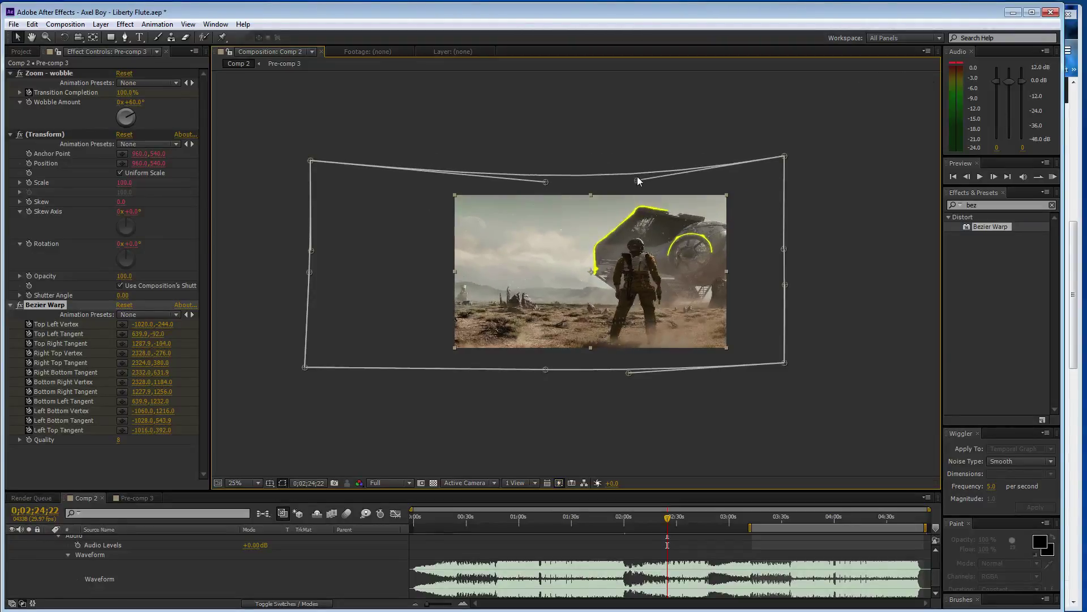
key(period)
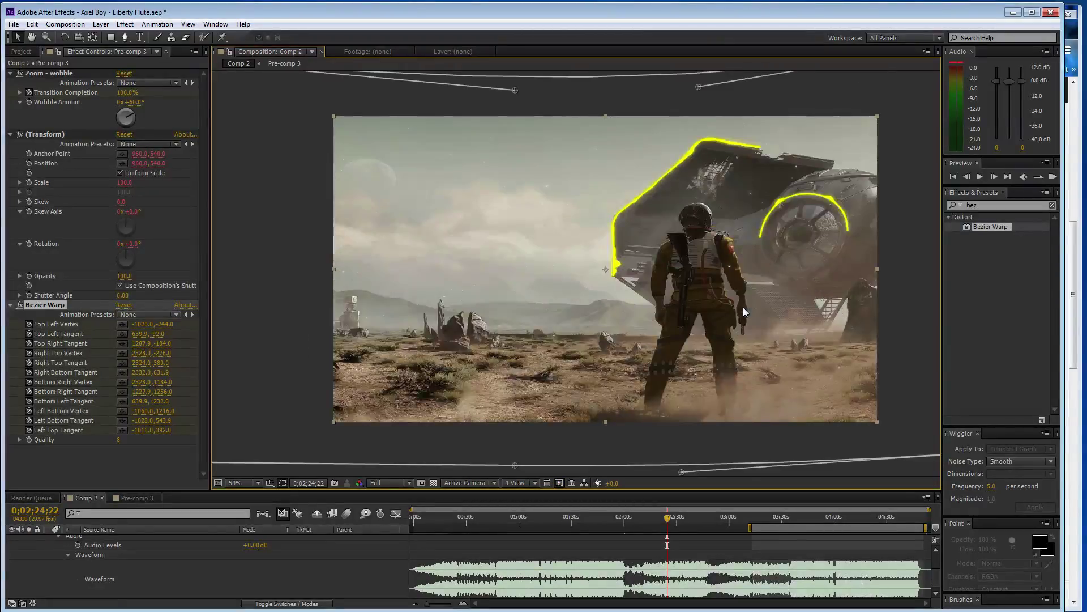
Raise the warp's bottom tangents to about 635.9, 1208 and 1223.9, 1208, and check the framing.
key(comma)
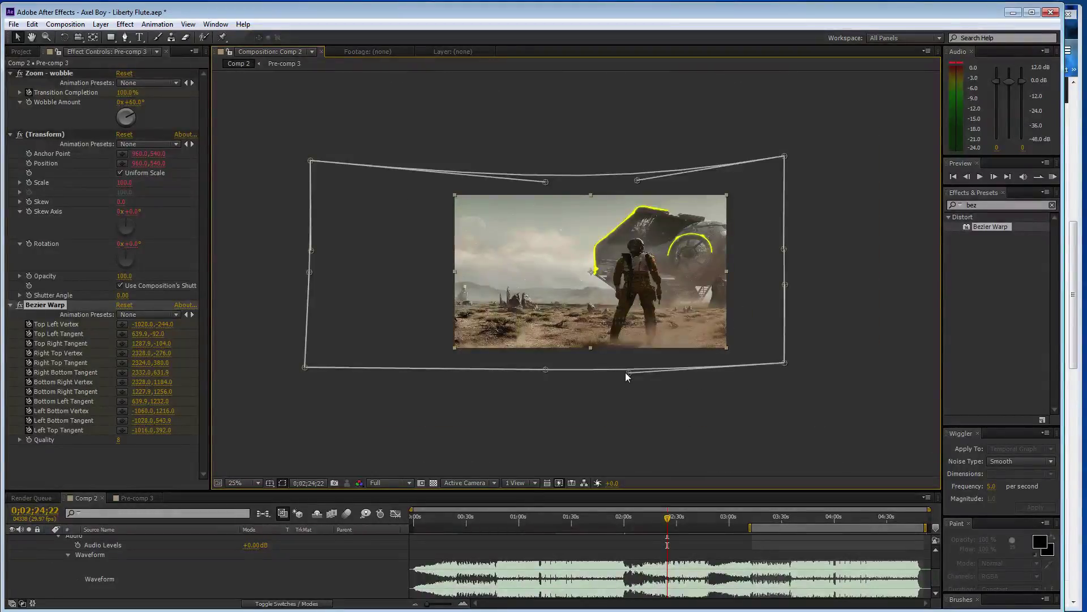
drag(625, 372, 624, 366)
drag(546, 368, 546, 365)
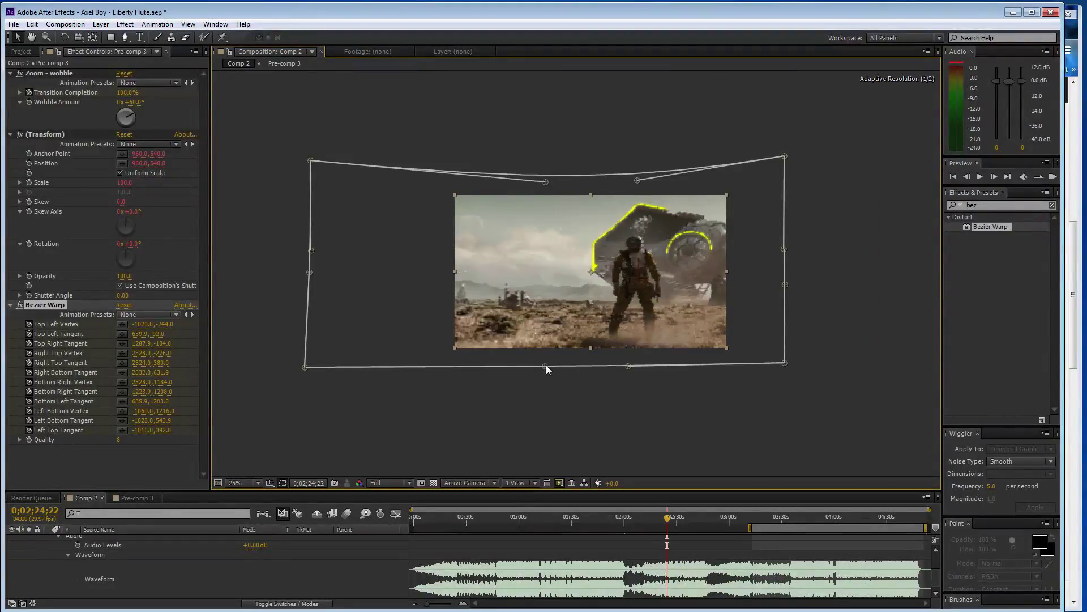
key(period)
key(comma)
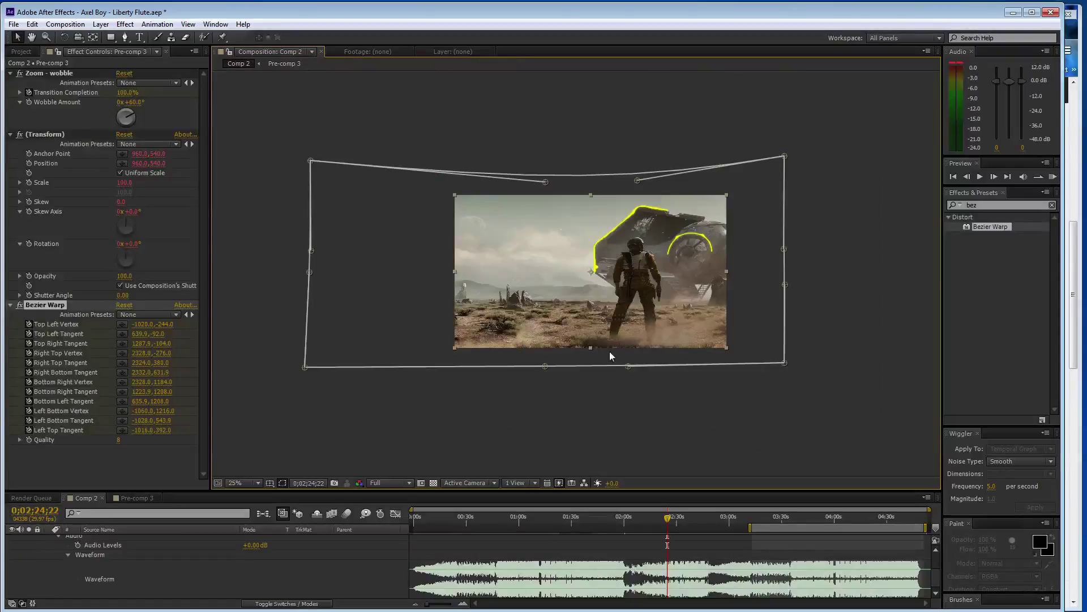
At 0;02;37;09, keyframe the Y values of Top Left Vertex at -245, Top Left Tangent at -93 and Top Right Tangent at -105.
click(672, 518)
drag(672, 519, 689, 518)
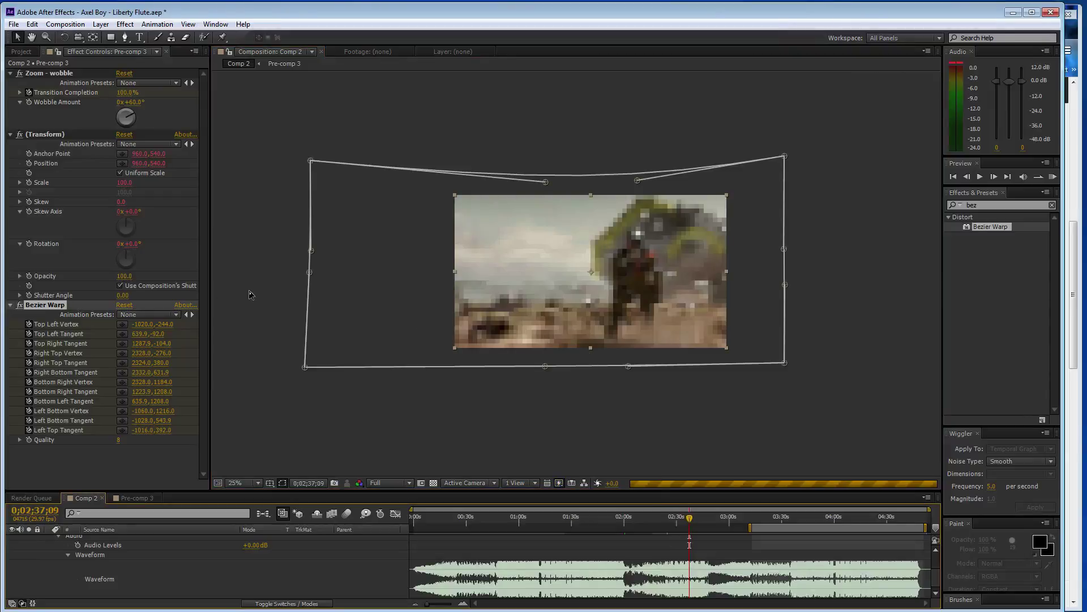
click(165, 324)
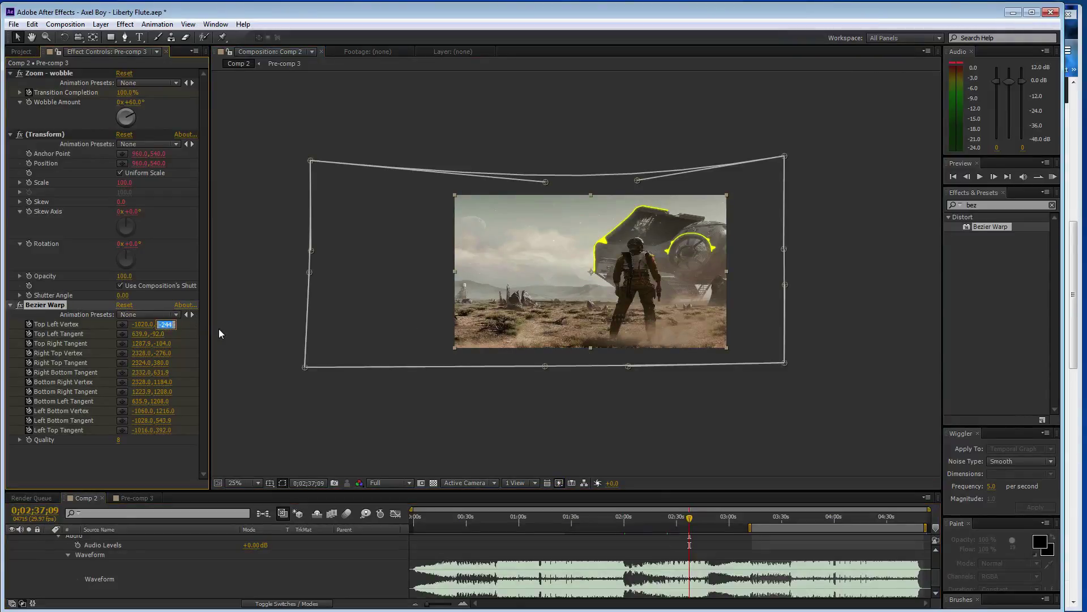
text(-245)
key(Tab)
key(Tab)
text(-93)
key(Tab)
key(Tab)
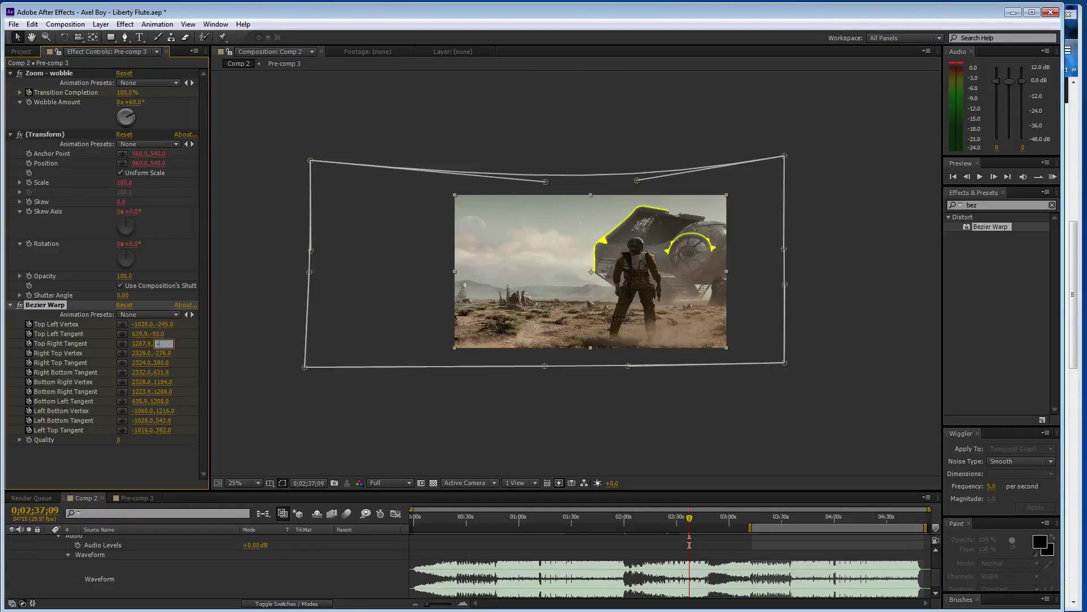
text(-105)
key(Tab)
key(Tab)
Keyframe the warp's right-side Y values: Right Top Vertex -277, Right Top Tangent 381, Right Bottom Tangent 632 and Bottom Right Vertex 1185.
text(-277)
key(Tab)
key(Tab)
key(Tab)
click(163, 363)
text(38)
key(Tab)
key(Tab)
key(Tab)
key(Tab)
text(1185)
Keyframe the Y values of the Bottom Right Tangent and Bottom Left Tangent at 1209.
key(Tab)
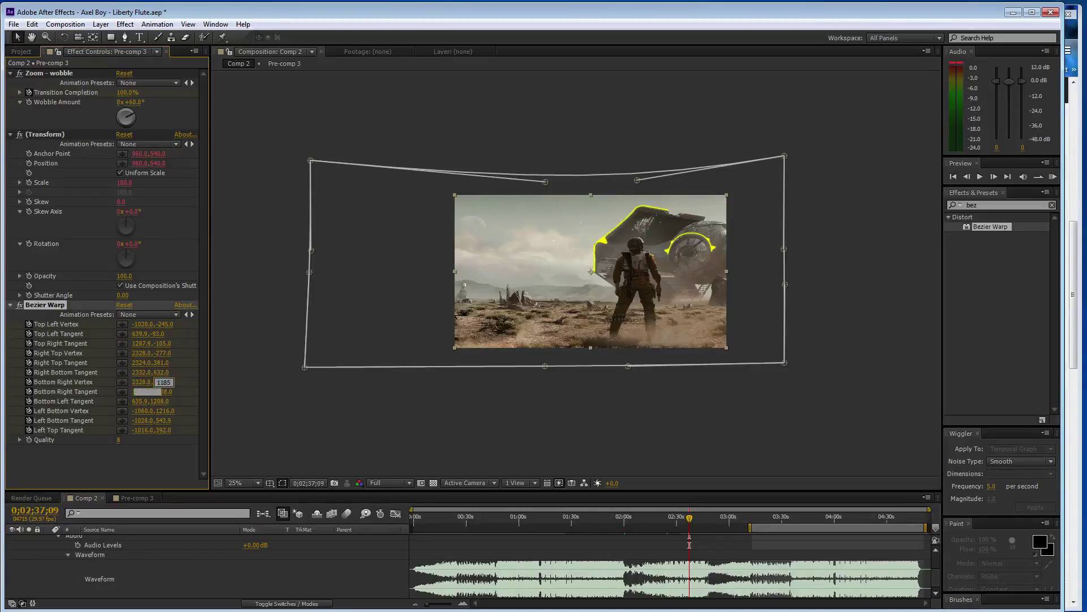
key(Tab)
text(1209)
key(Tab)
Keyframe the warp's left-side Y values: Left Bottom Vertex 1217, Left Bottom Tangent 544 and Left Top Tangent 393.
key(Tab)
text(1209)
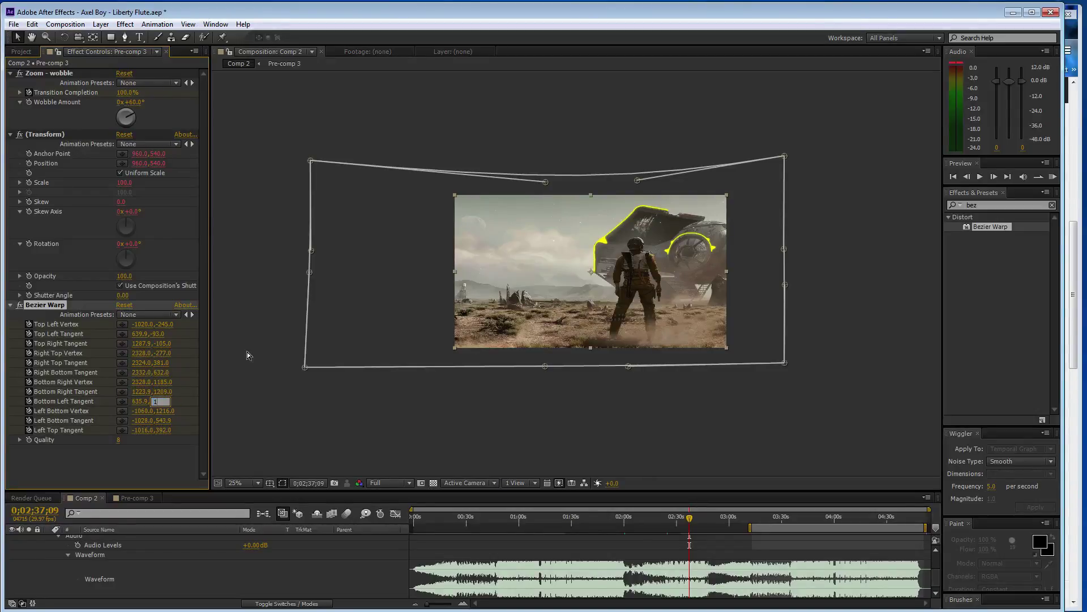
key(Tab)
key(Tab)
text(1217)
key(Tab)
key(Tab)
text(544)
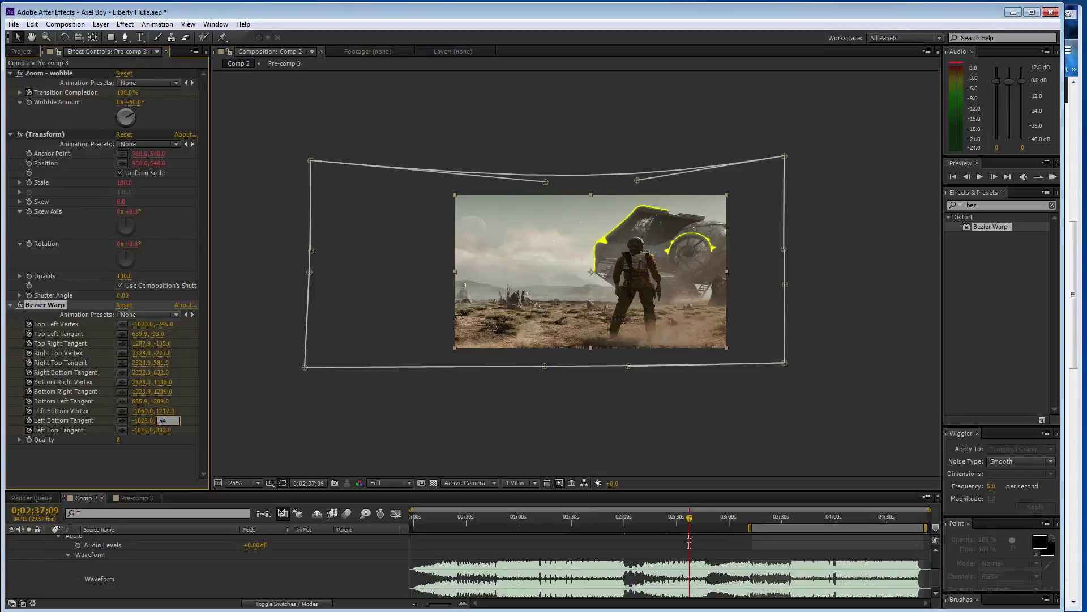
key(Tab)
key(Tab)
text(393)
key(Tab)
At 0;03;24;15, reset the warp's Top Left Vertex to 0, 0.
drag(691, 524, 773, 525)
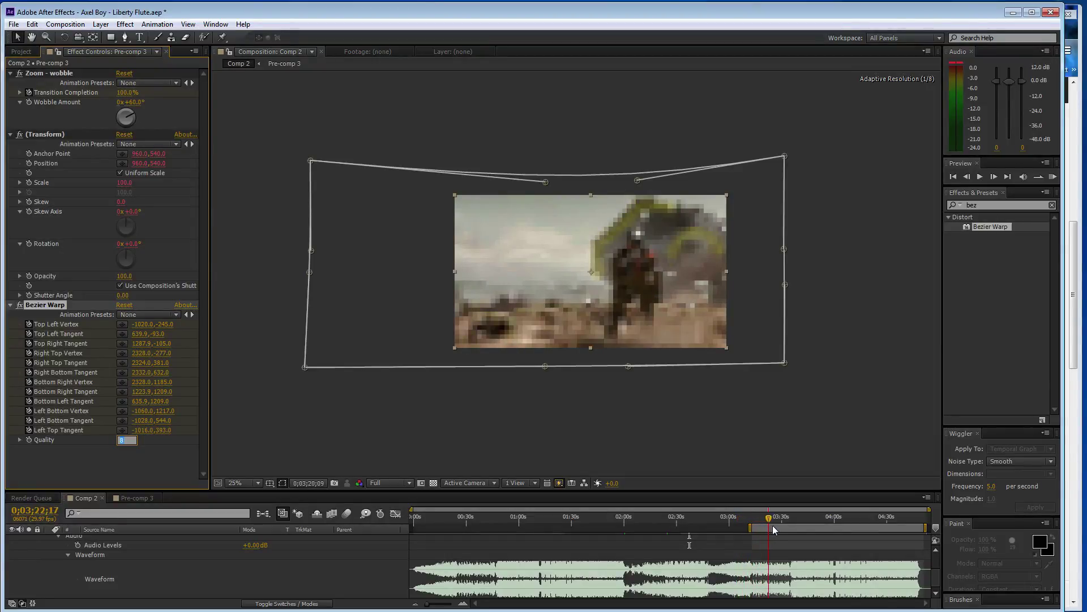
click(140, 322)
text(0)
key(Tab)
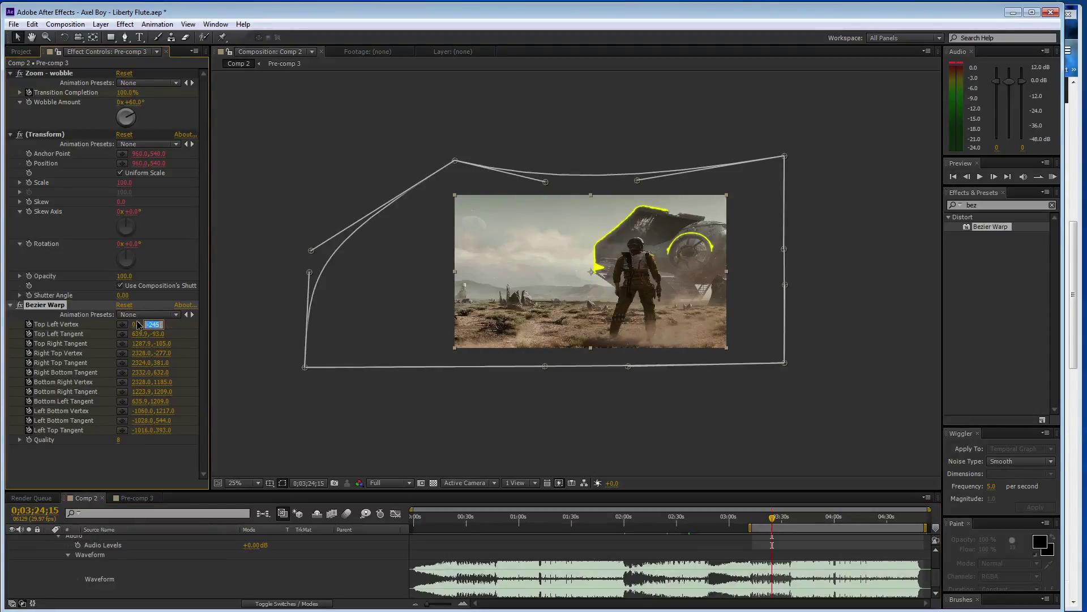
text(0)
key(Tab)
Set the warp's Top Left Tangent to 639.9, 0 and its Top Right Tangent to 1279.9, 0.
text(6)
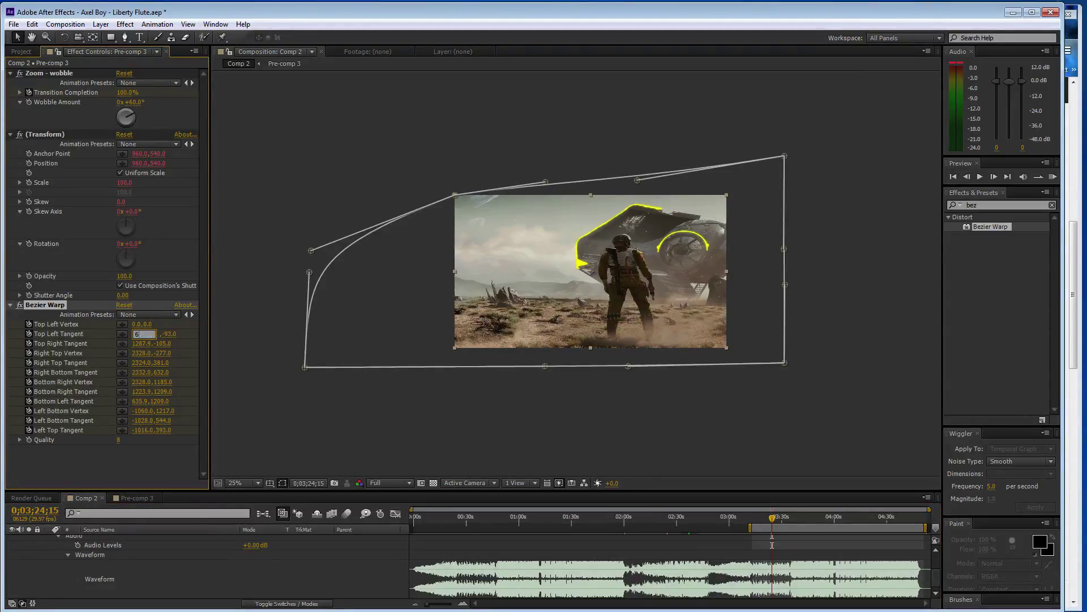
text(39.9)
key(Tab)
text(0)
key(Tab)
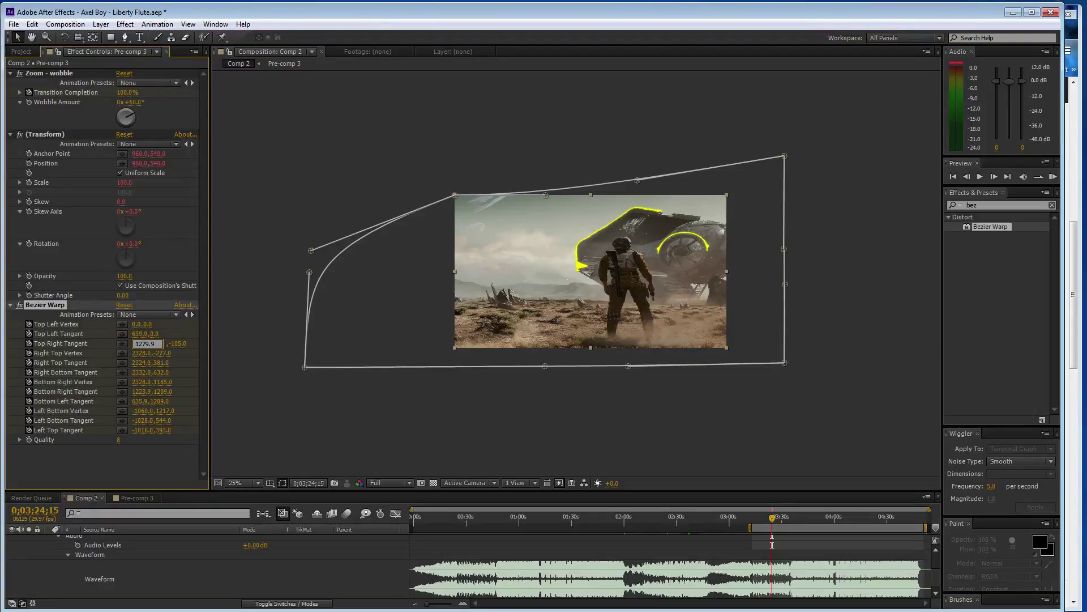
text(1279.9)
key(Tab)
text(0)
key(Tab)
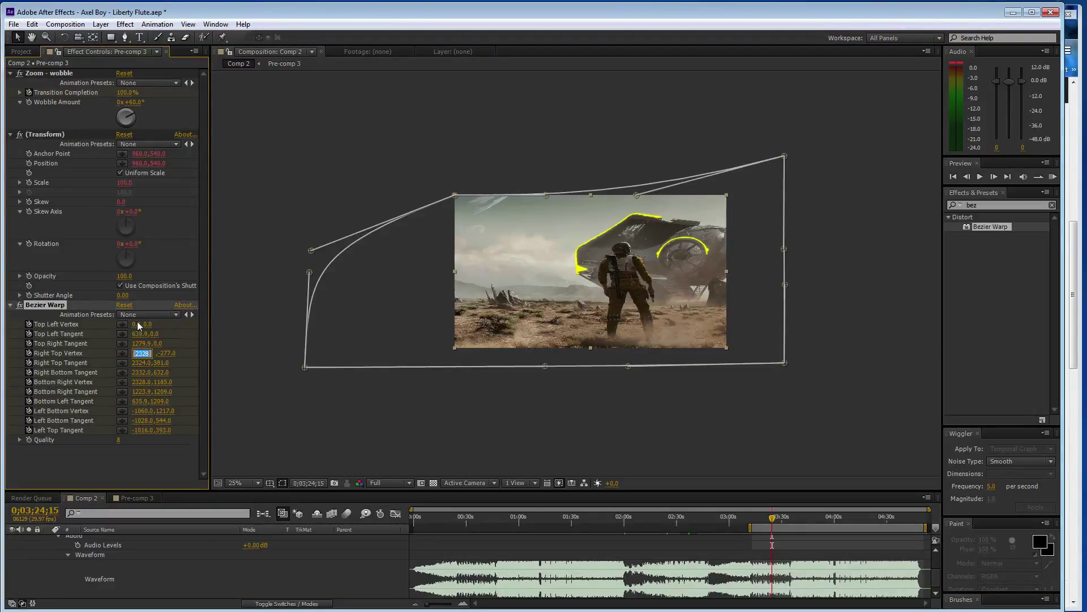
Set the warp's Right Top Vertex to 1920, 0 and its Right Top Tangent to 1920, 360.
text(1920)
key(Tab)
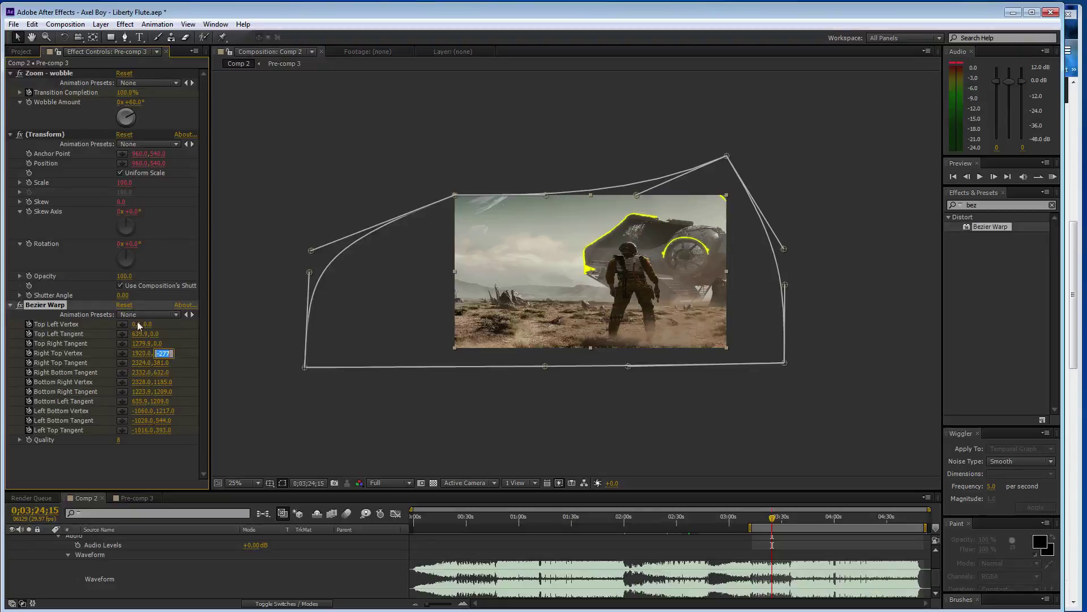
text(0)
key(Tab)
text(1)
key(Tab)
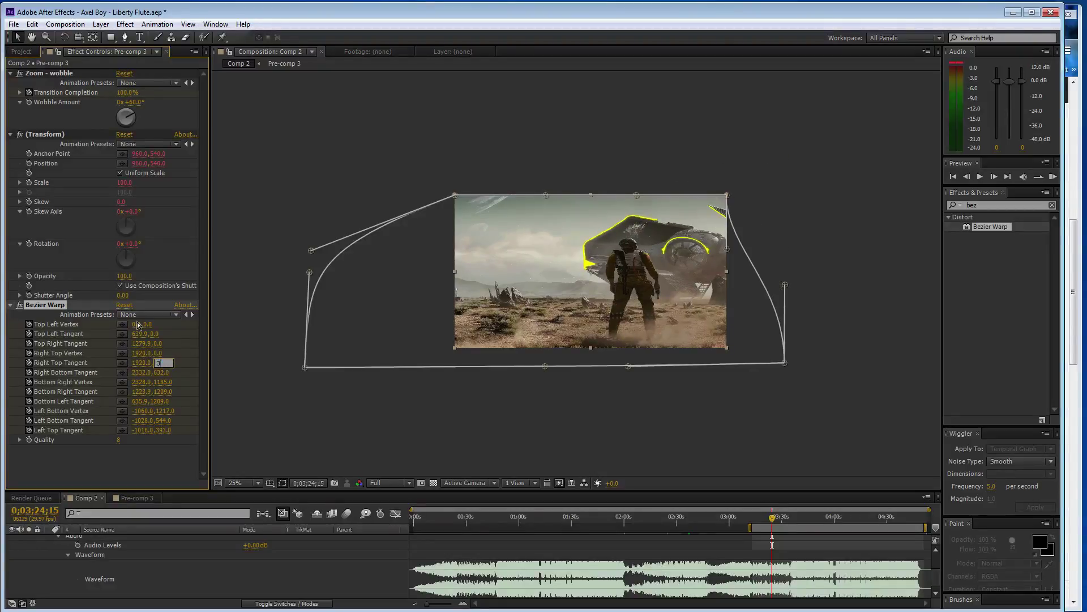
text(360)
key(Tab)
Set the warp's Right Bottom Tangent to 1920, 719.9 and its Bottom Right Vertex to 1920, 1080.
text(1920)
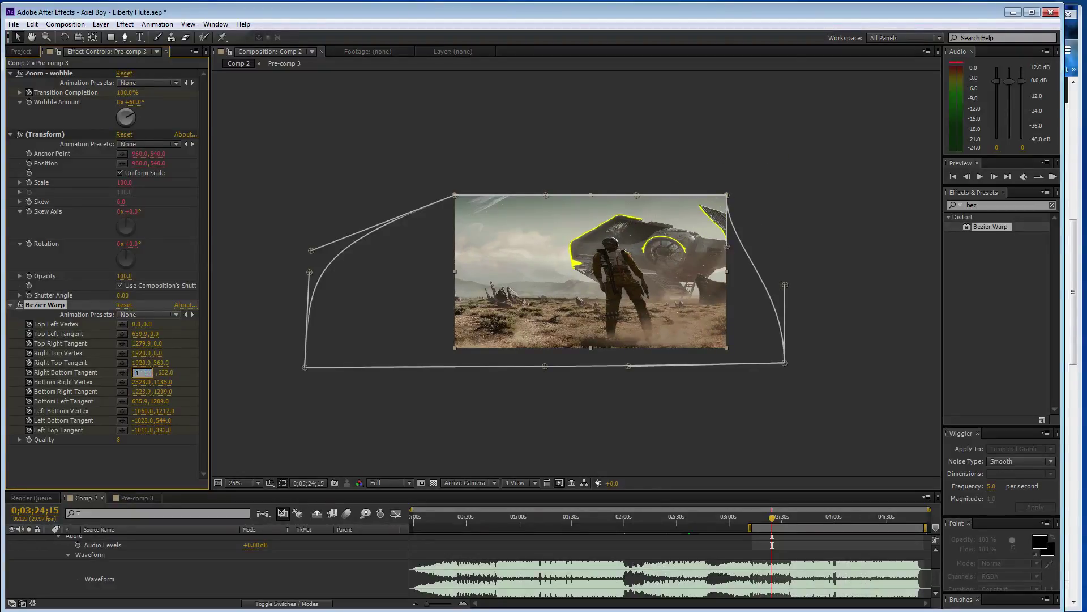
key(Tab)
text(71)
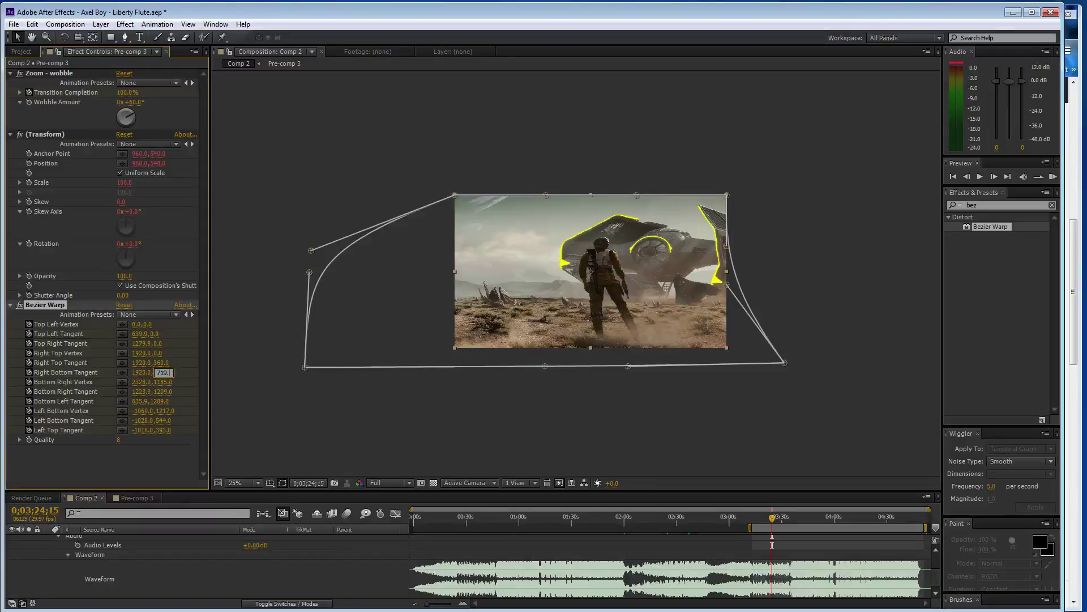
key(Tab)
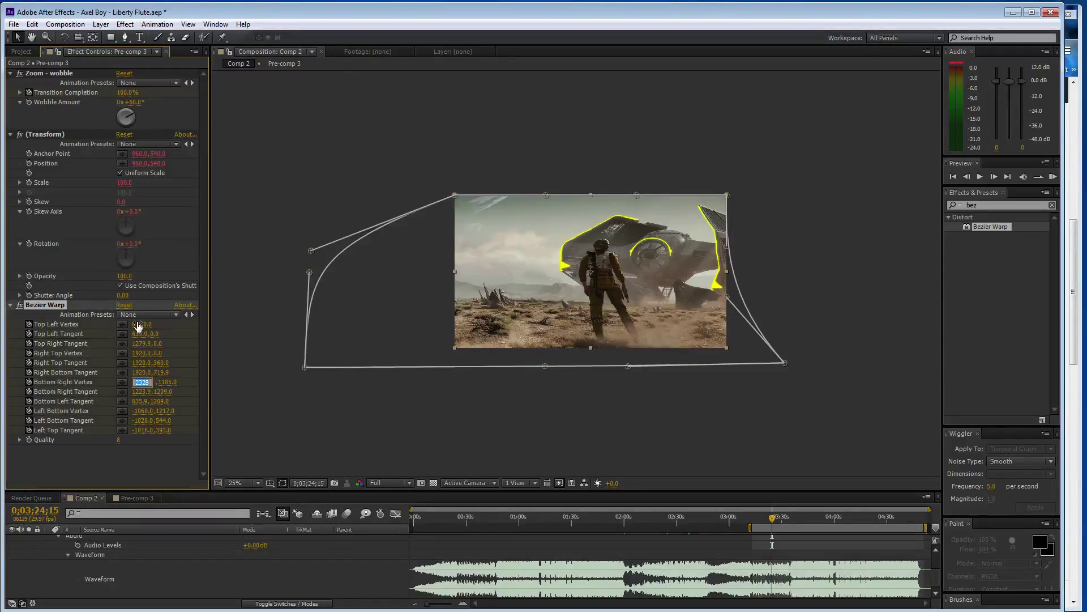
text(17)
text(20)
key(Tab)
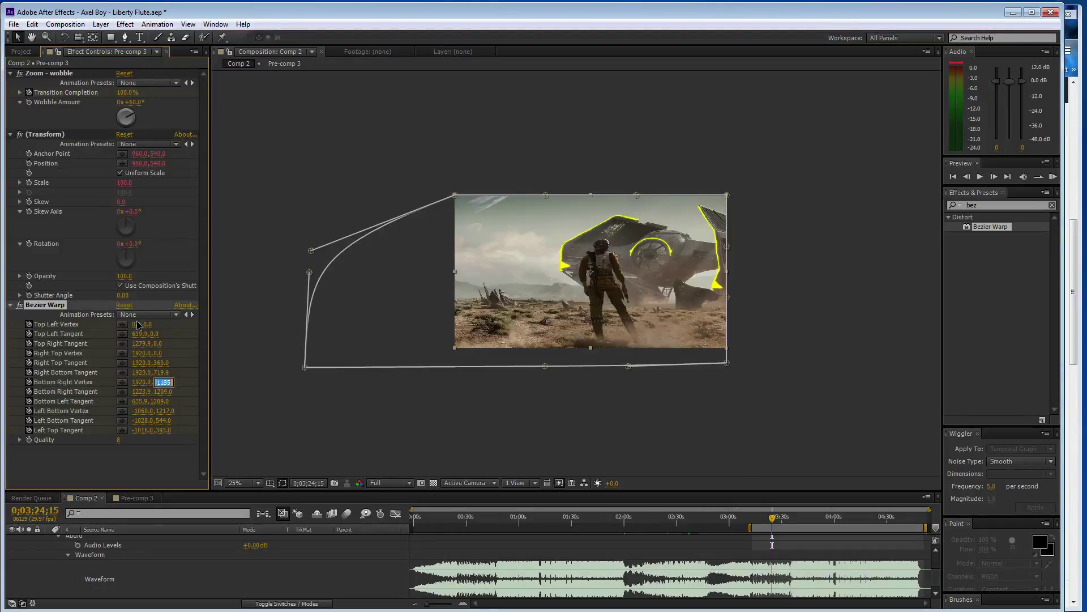
text(1080)
key(Tab)
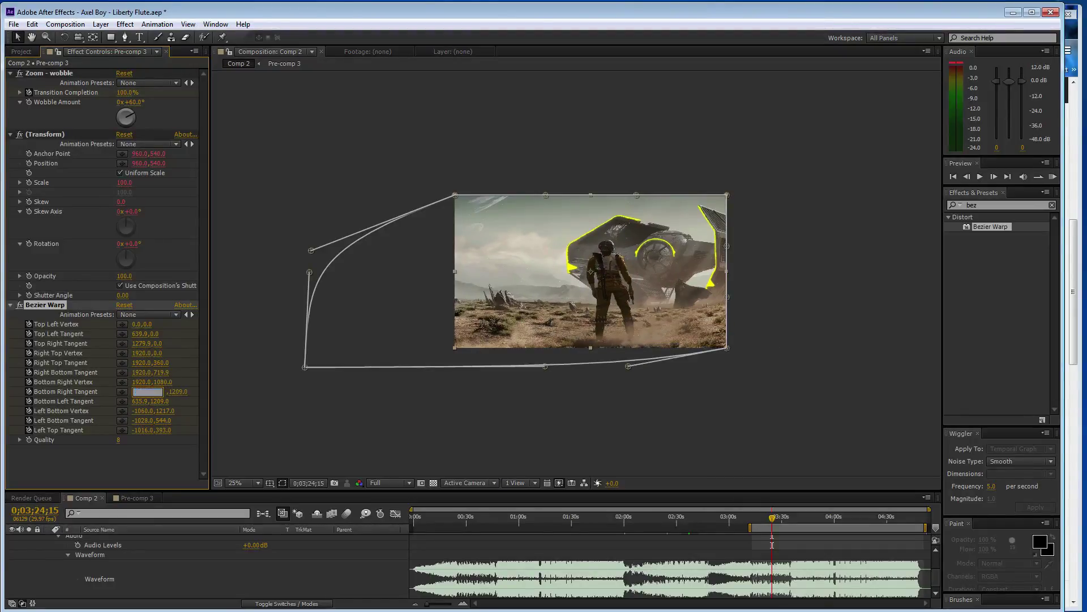
Set the warp's Bottom Right Tangent to 1279.9, 1080 and its Bottom Left Tangent to 639.9, 1080.
text(1279.9)
key(Tab)
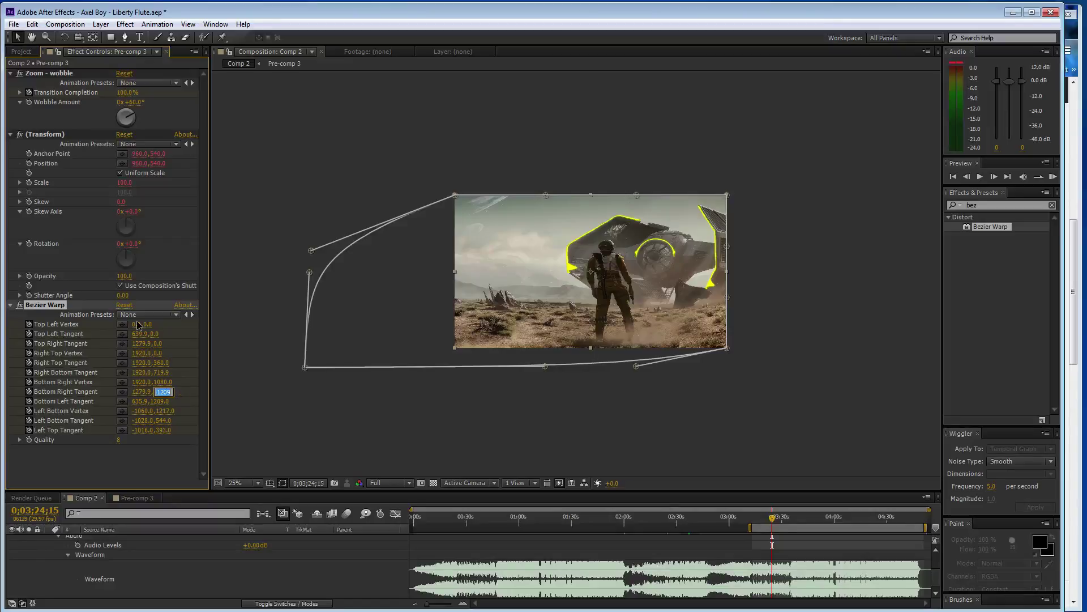
text(10)
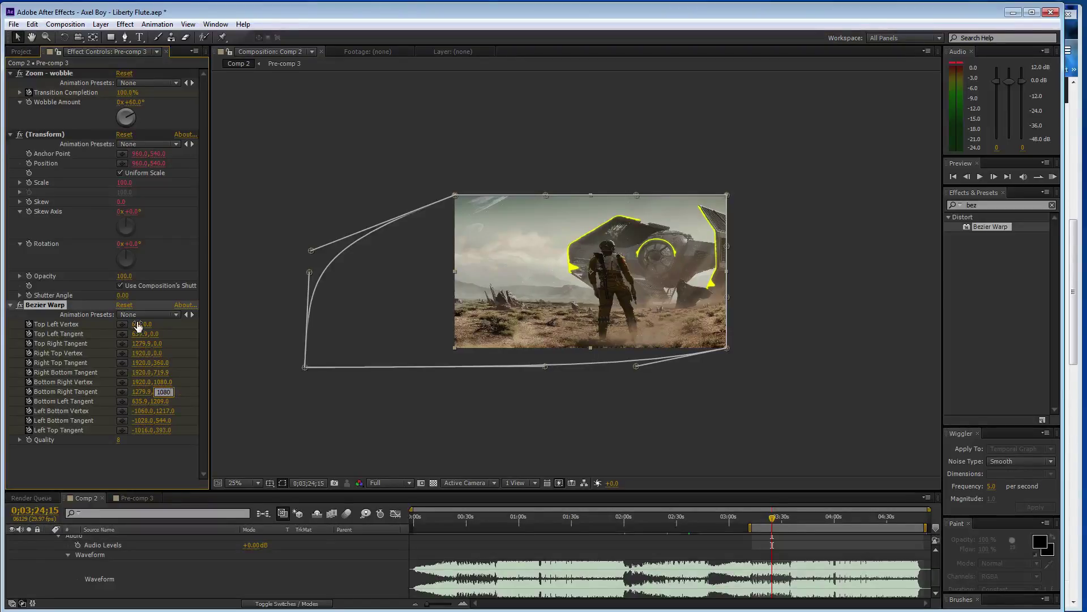
key(Tab)
text(639.)
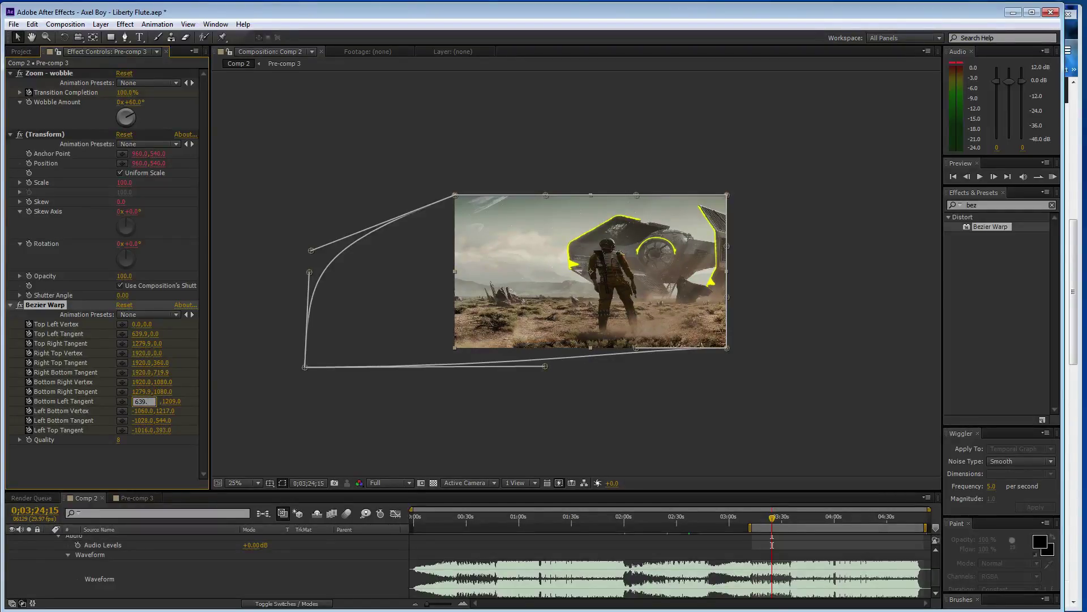
text(9)
key(Tab)
text(1080)
key(Tab)
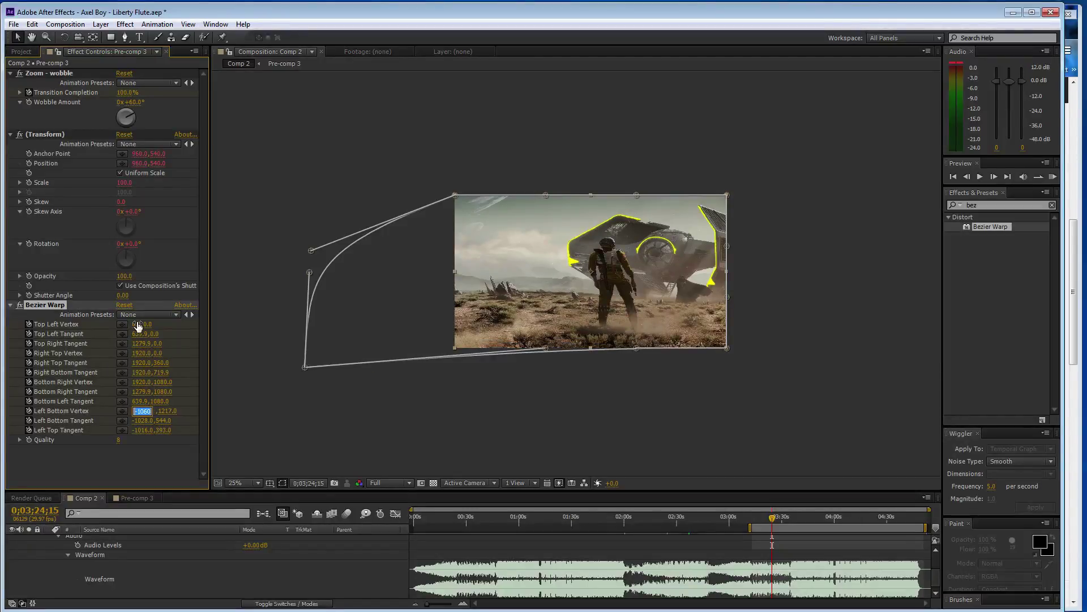
Set the warp's Left Bottom Vertex to 0, 1080.
text(0)
key(Tab)
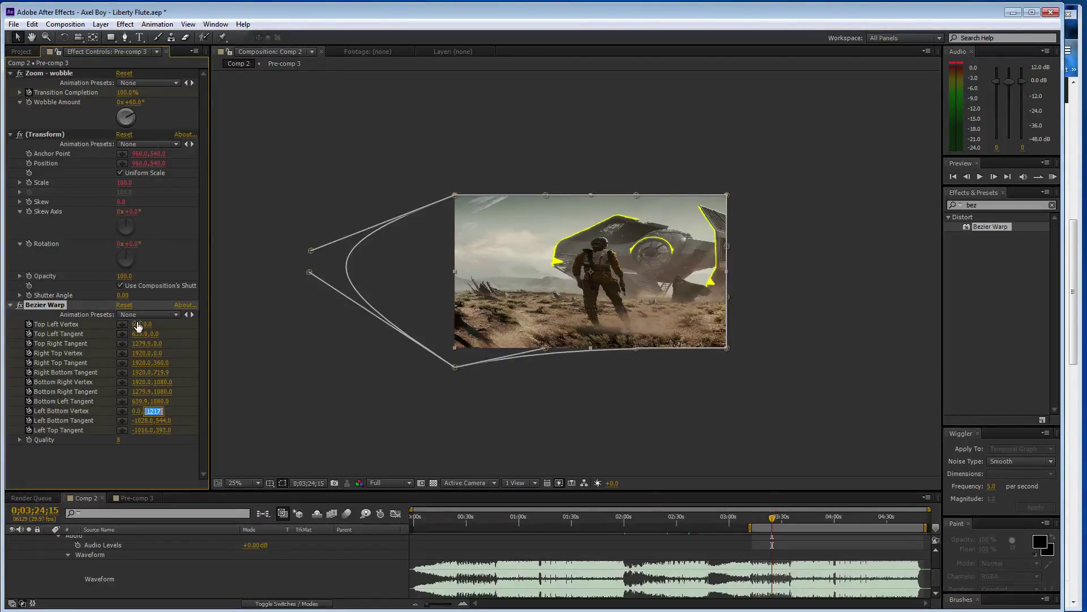
text(1080)
key(Tab)
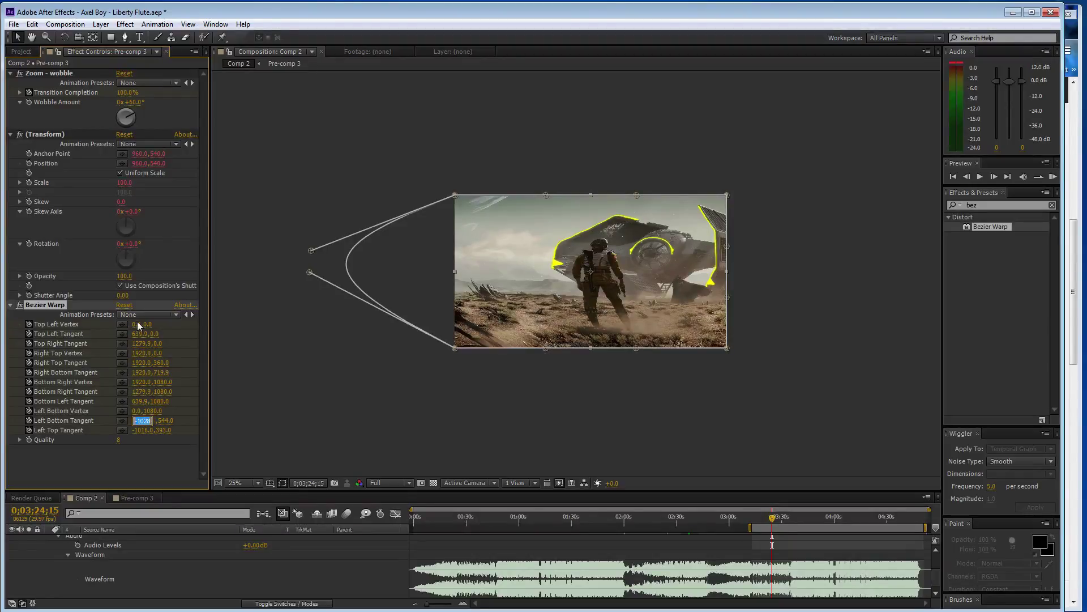
text(0)
Set the Bezier Warp's Left Bottom Tangent to 0, 719.9.
key(Tab)
text(719)
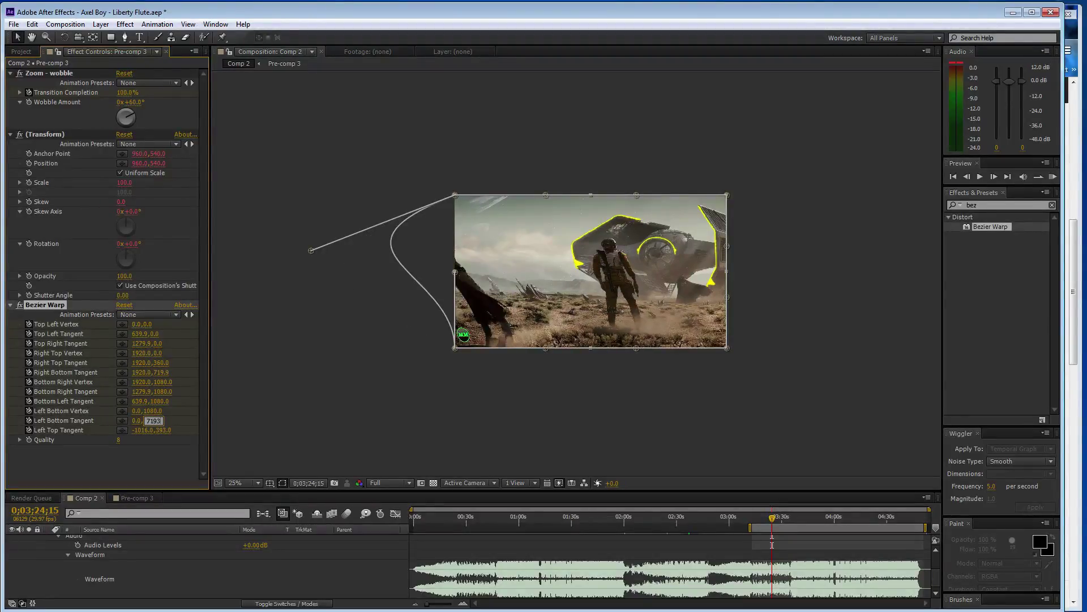
text(.9)
key(Tab)
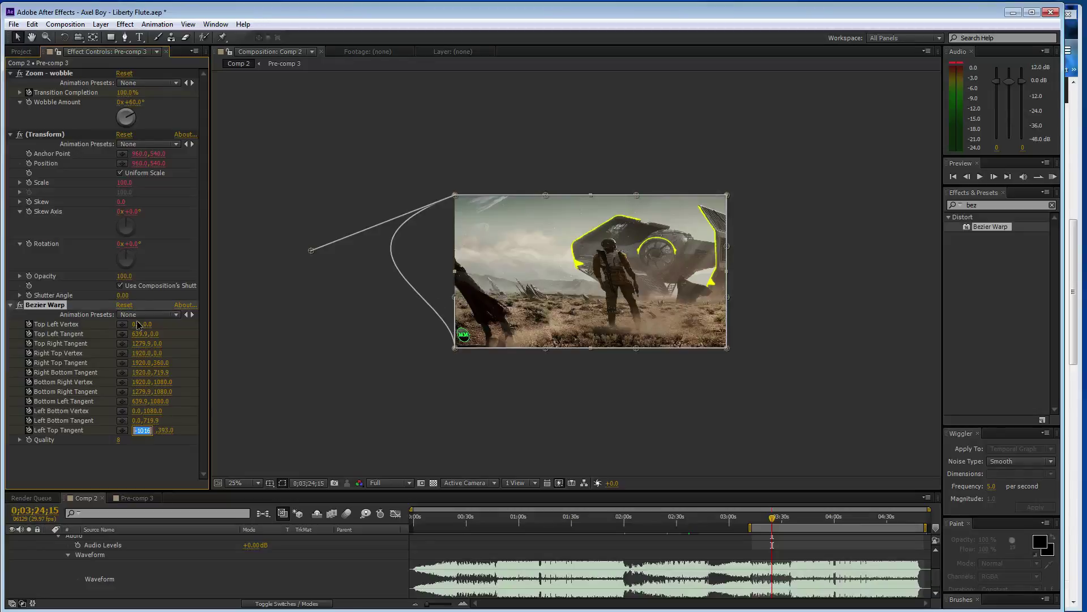
Set the warp's Left Top Tangent to 0, 360 and save the project.
text(0)
key(Tab)
text(3)
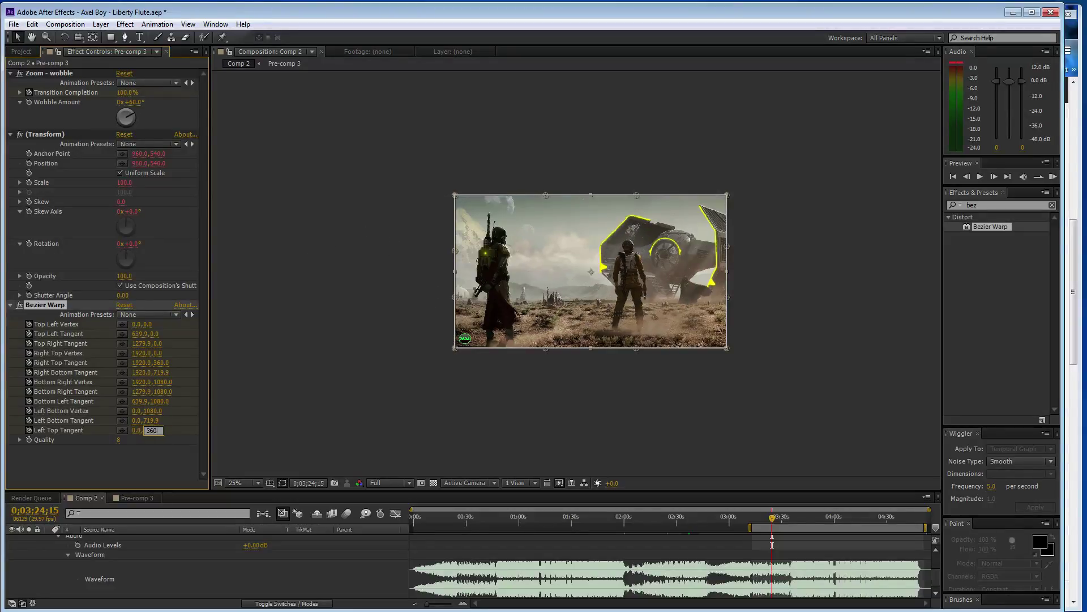
text(60)
key(Tab)
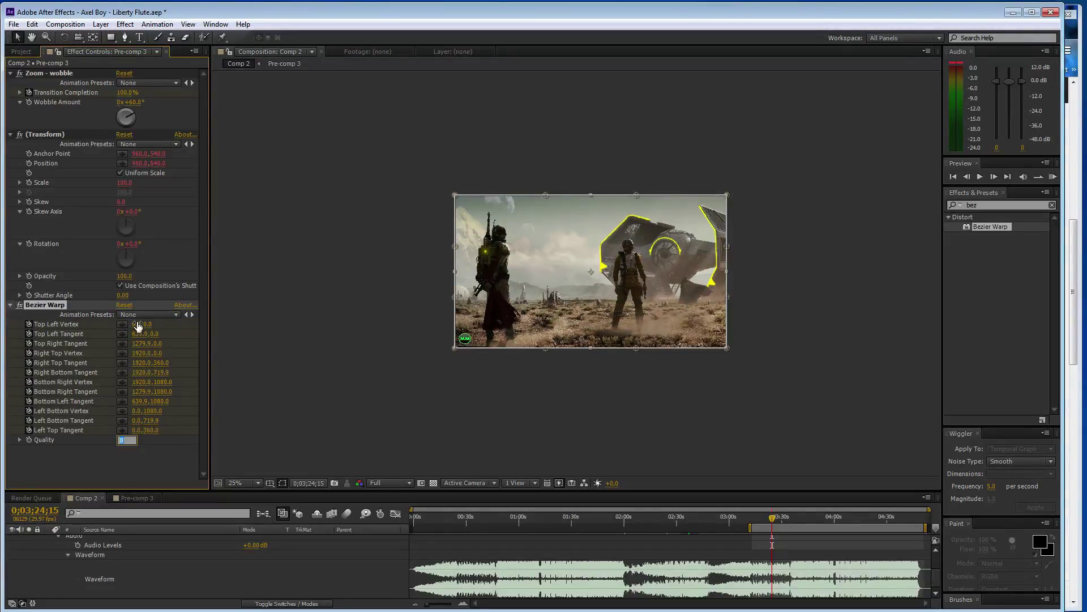
click(273, 357)
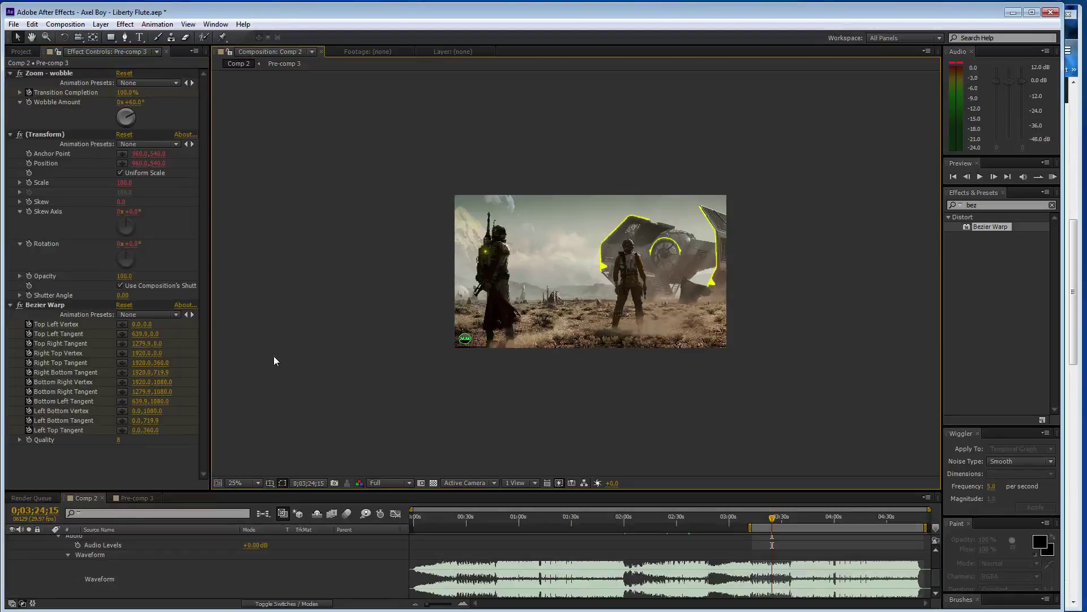
key(ctrl+s)
click(68, 554)
scroll(561, 359, up, 2)
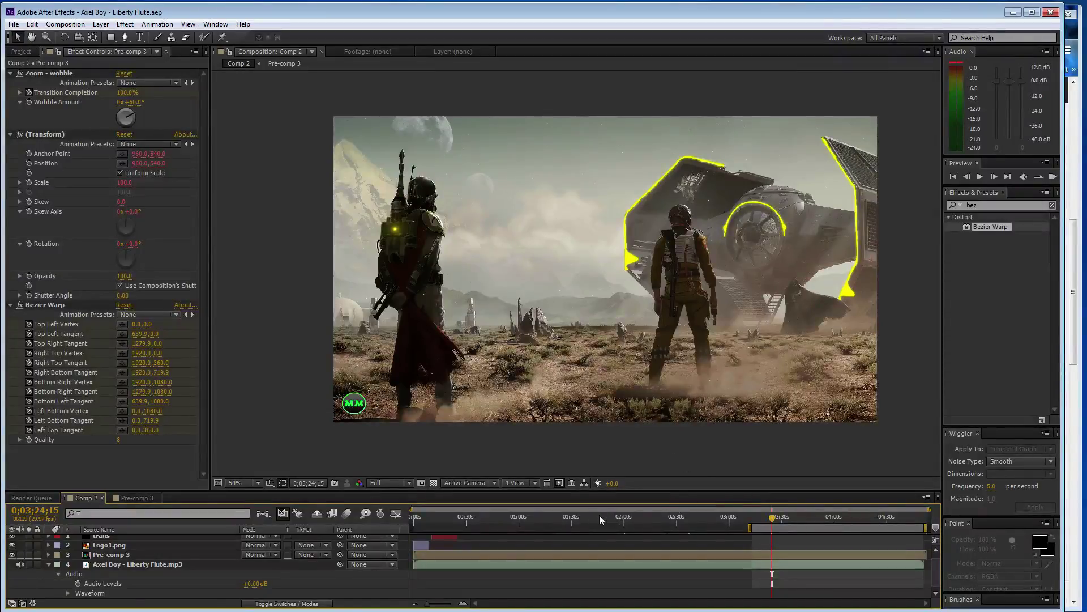
scroll(209, 544, up, 1)
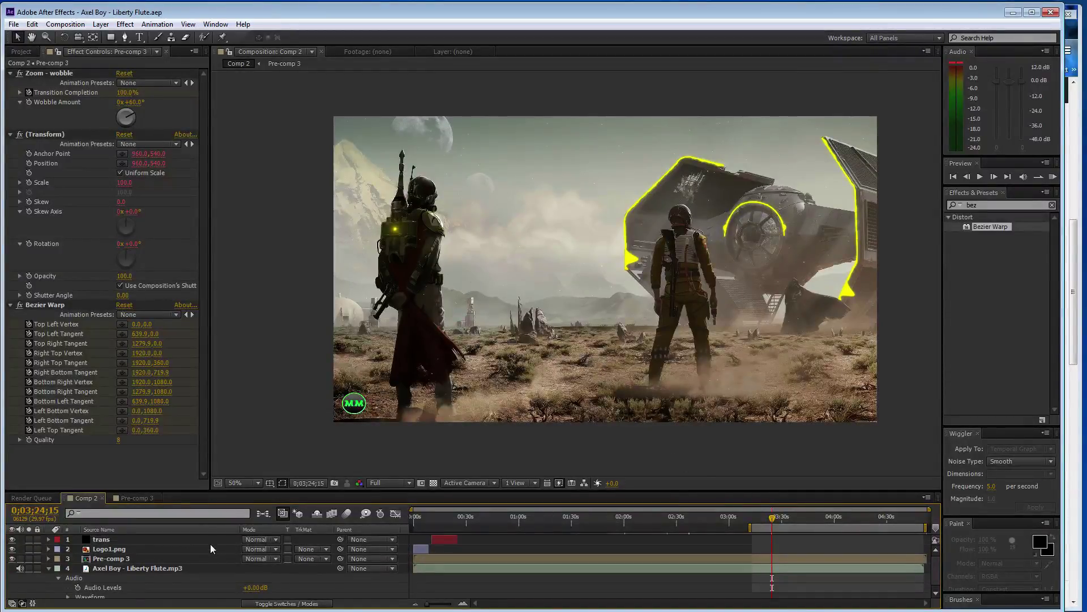
scroll(210, 549, down, 1)
click(68, 593)
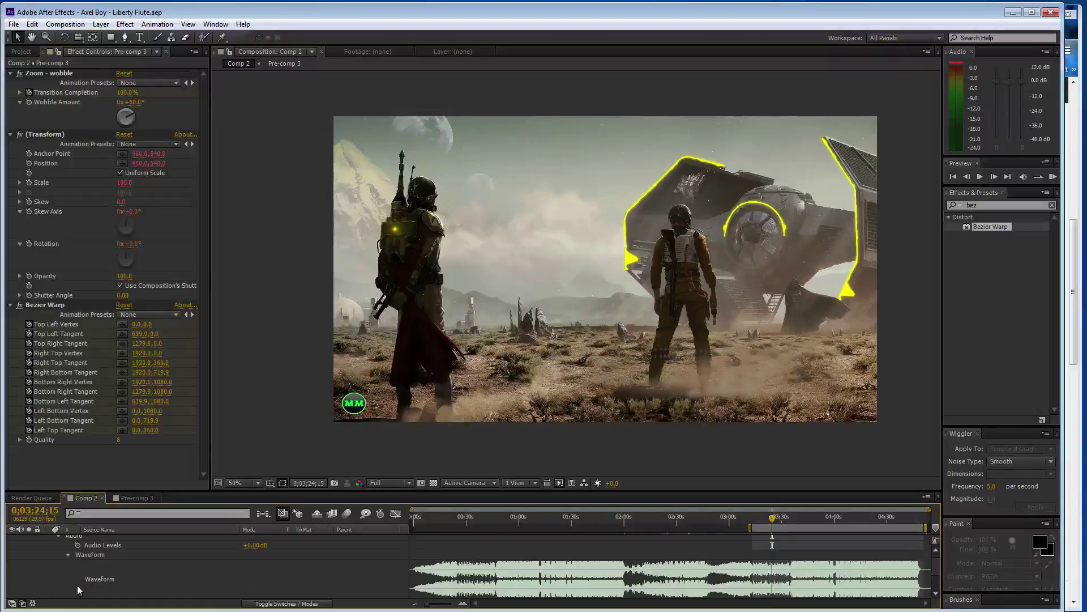
scroll(336, 549, up, 3)
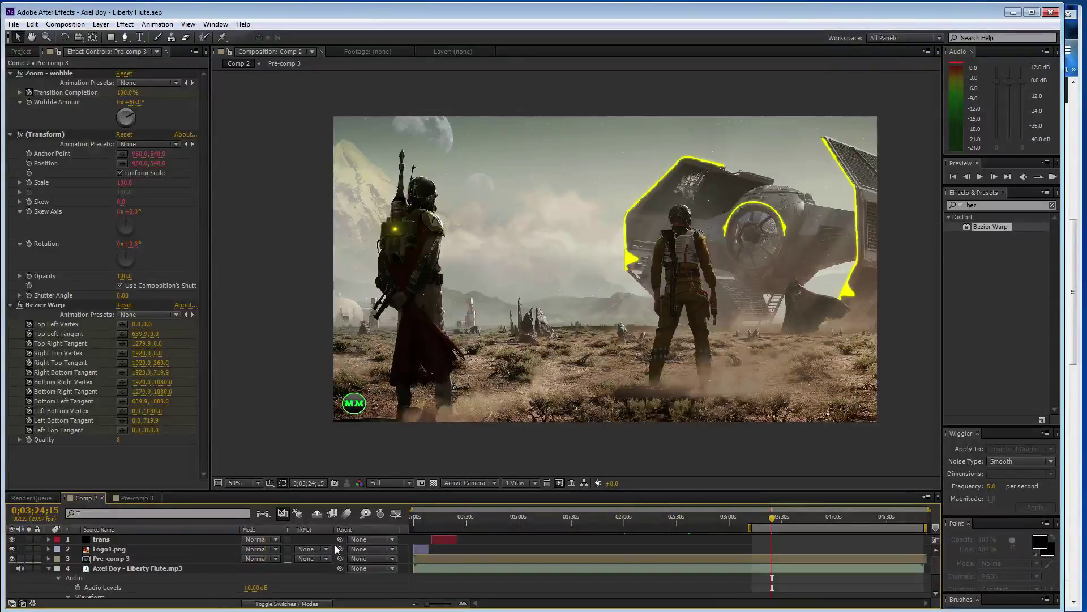
key(ctrl+m)
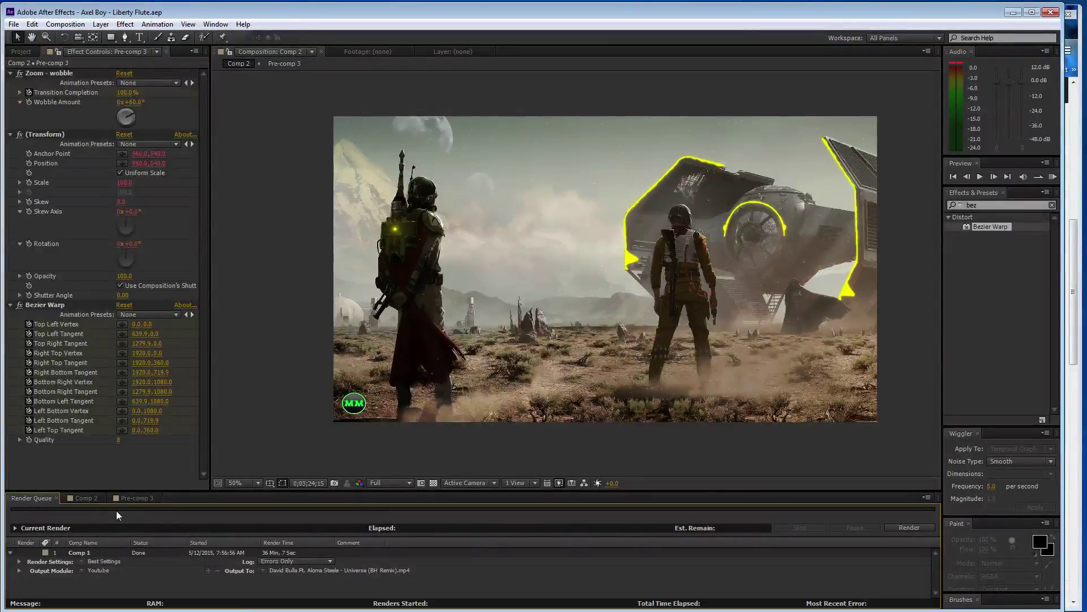
click(96, 498)
scroll(743, 556, down, 3)
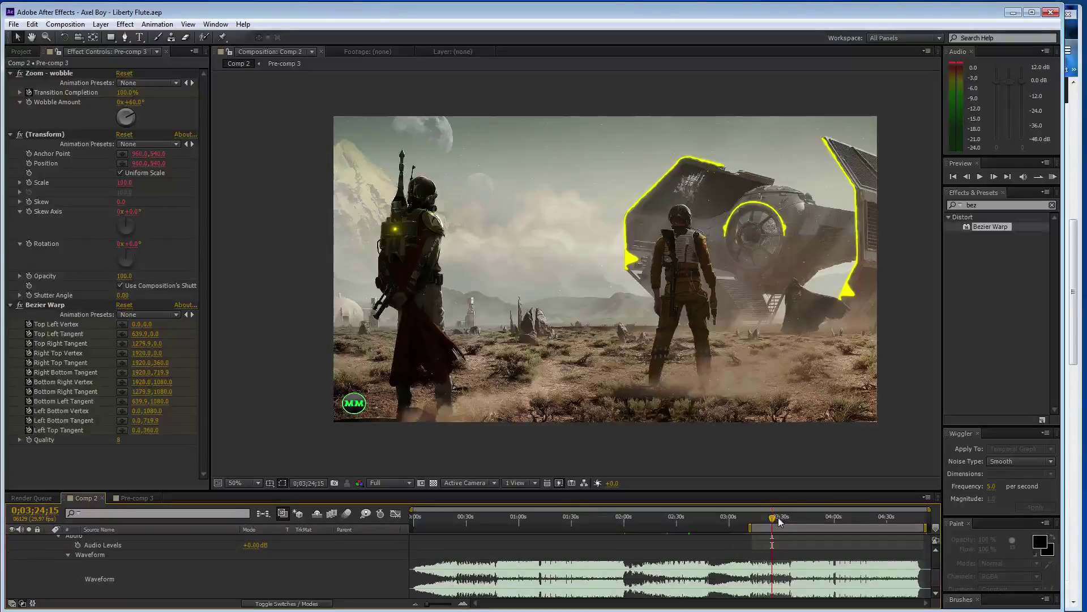
Duplicate the trans layer and place the copy from 0;02;00;25 to about the three-minute mark.
drag(714, 523, 625, 526)
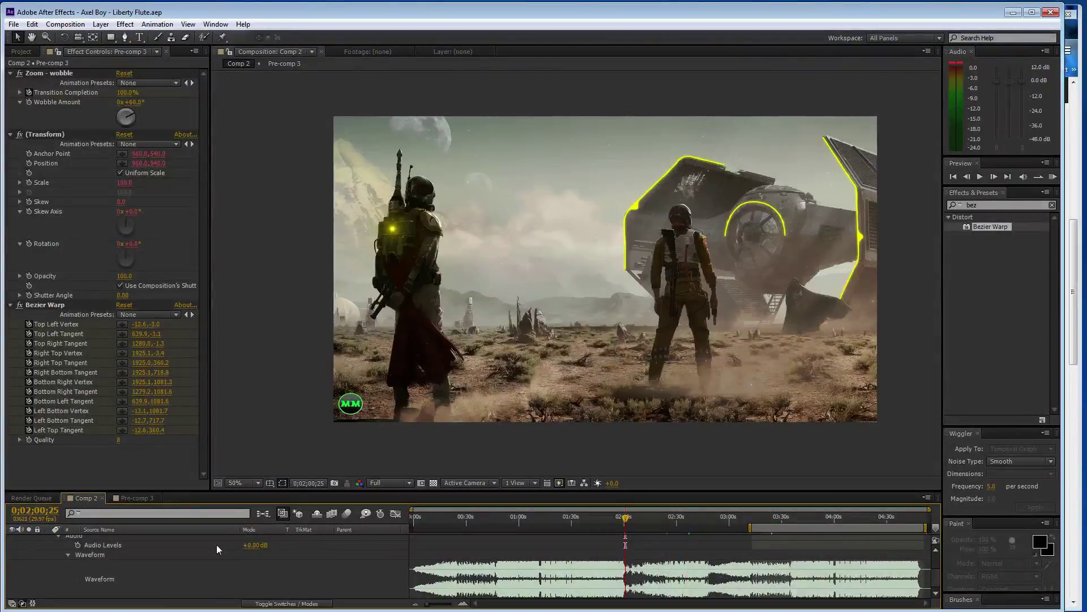
scroll(187, 544, up, 3)
click(155, 541)
key(ctrl+d)
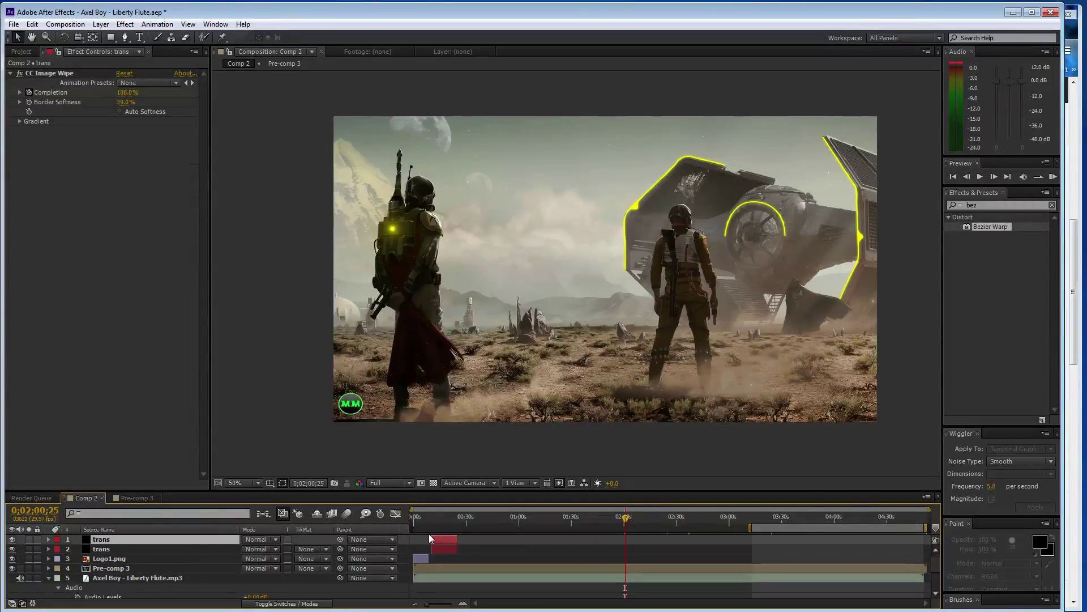
drag(443, 541, 637, 538)
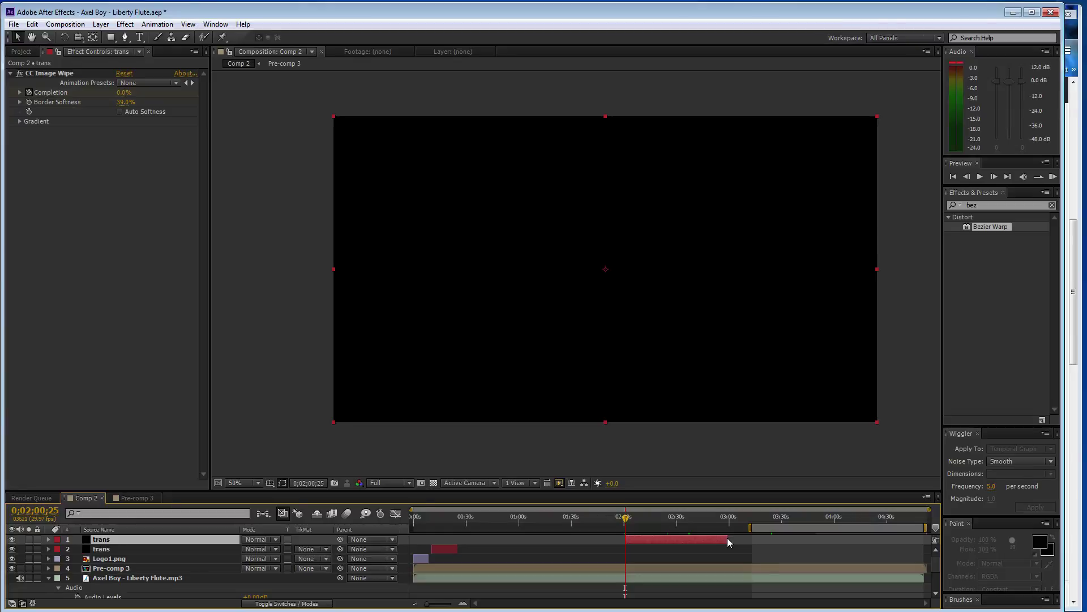
Raise the copied trans layer's CC Image Wipe Completion to 100% at 0;02;00;25.
drag(124, 93, 266, 97)
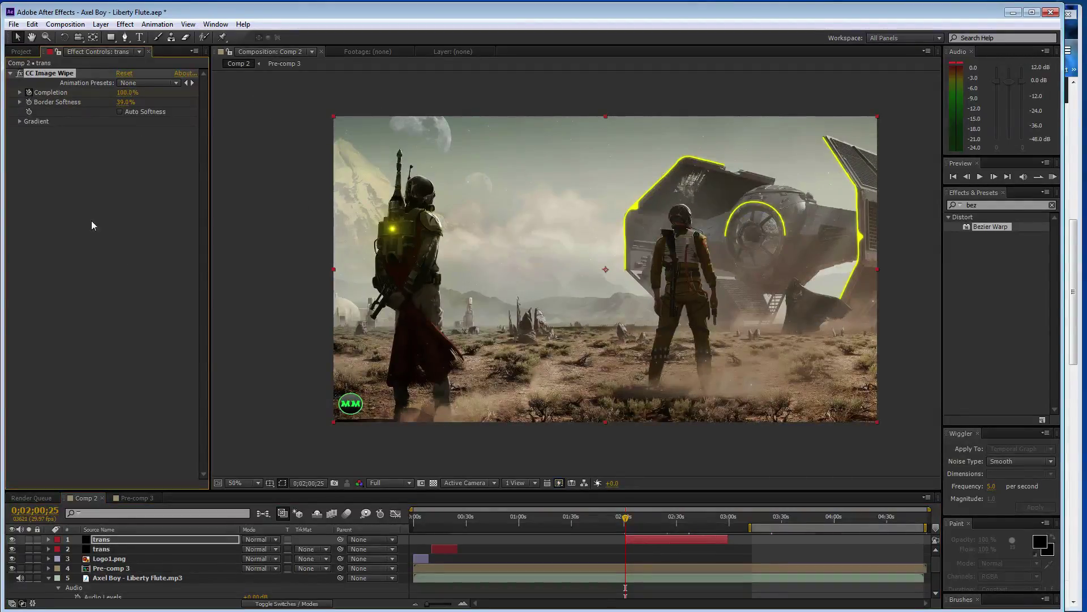
scroll(359, 387, down, 4)
scroll(410, 427, up, 3)
scroll(410, 427, up, 2)
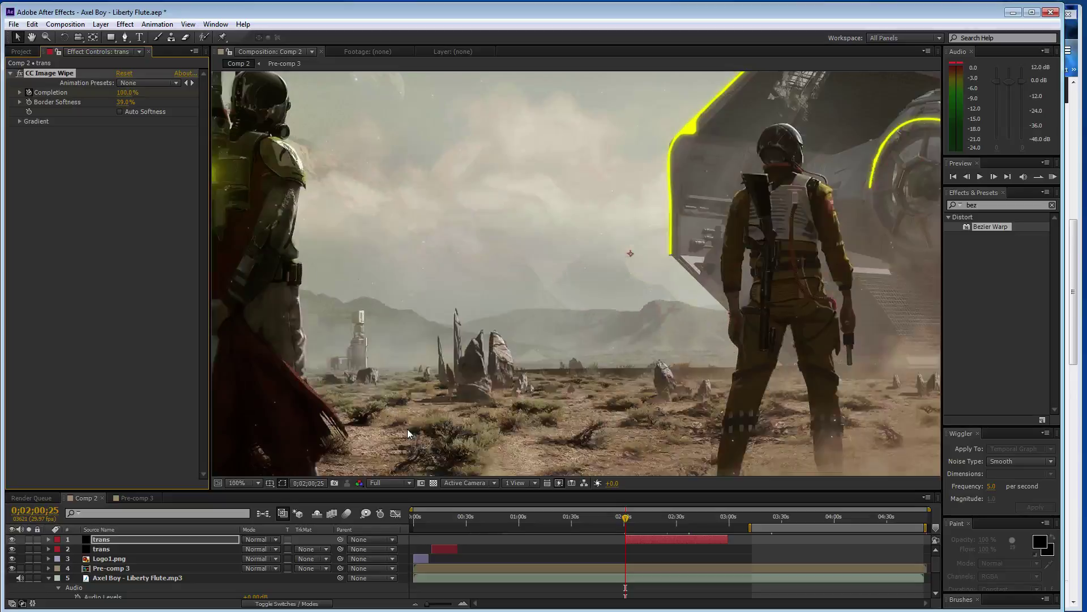
scroll(407, 432, down, 1)
scroll(592, 581, down, 3)
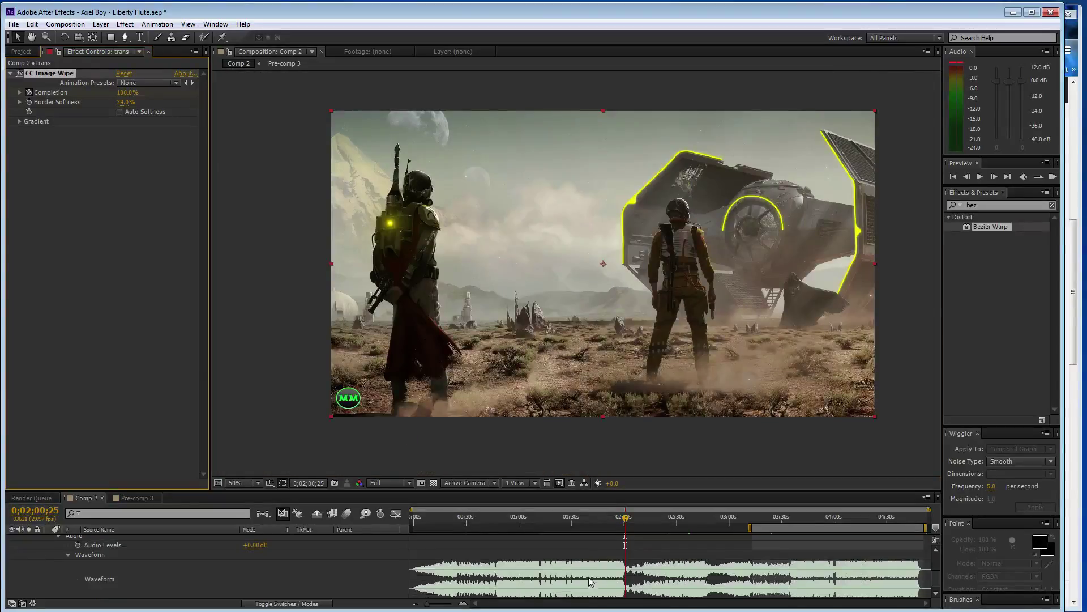
Extend the copied trans layer's start back to 0;01;56;27 and set its Completion keyframe there at 100%.
click(620, 517)
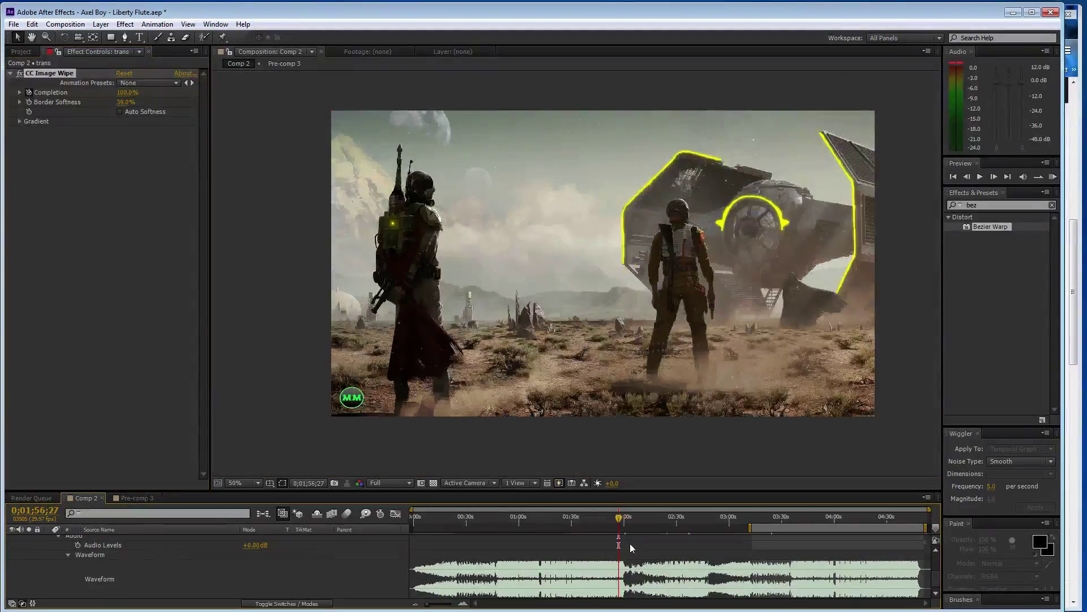
scroll(630, 547, up, 3)
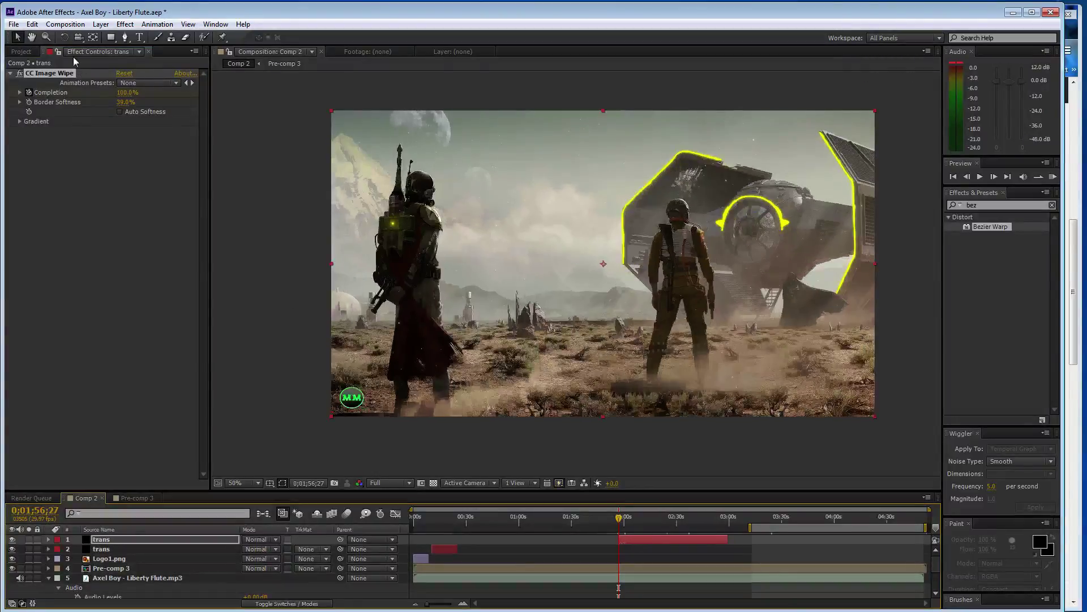
click(28, 92)
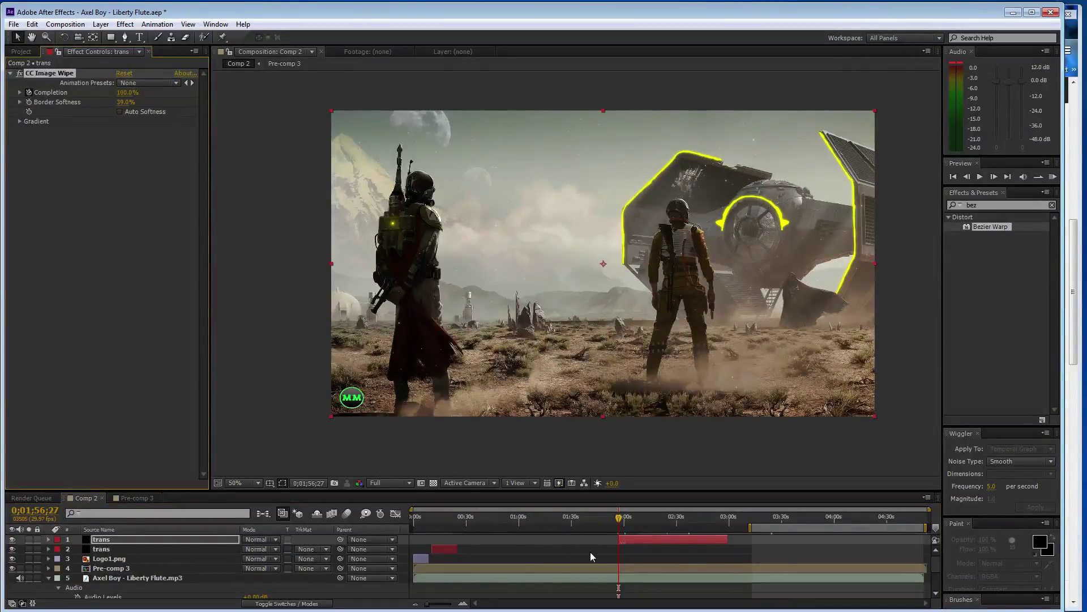
Keyframe the copy's CC Image Wipe Completion at 60% at 0;02;05;01.
scroll(591, 556, down, 3)
drag(619, 518, 633, 518)
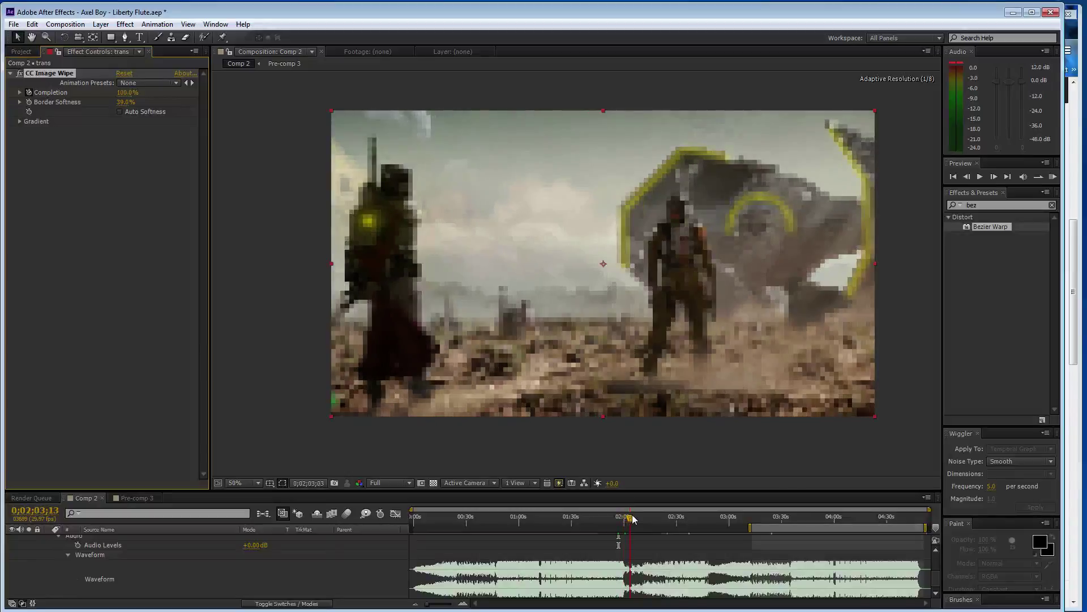
click(130, 93)
text(60)
key(Return)
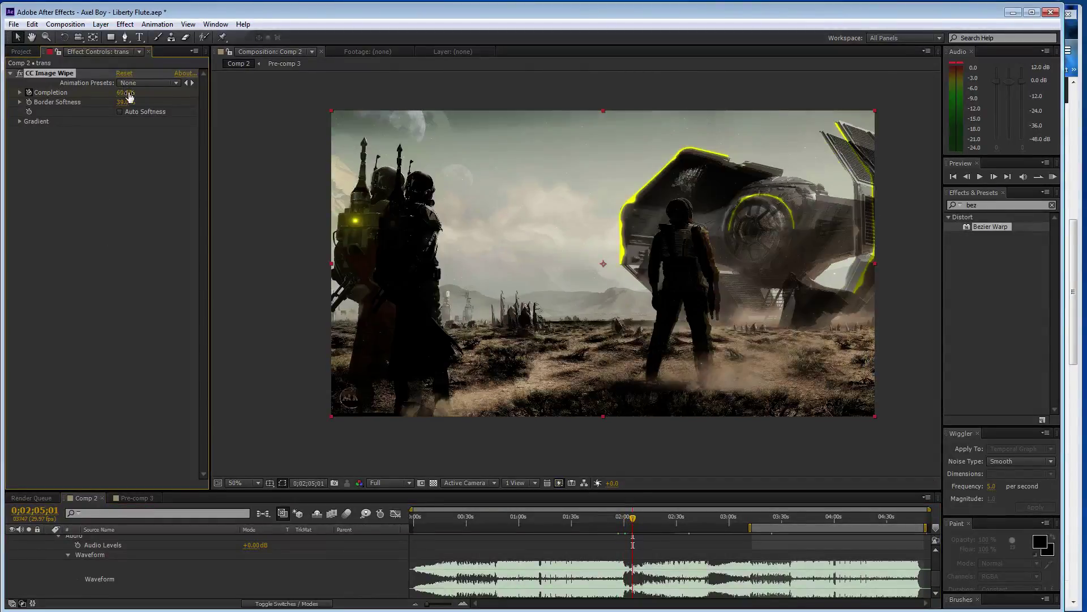
Preview the wipe up to 0;02;27;00 and keyframe its Completion at 70% there.
click(629, 521)
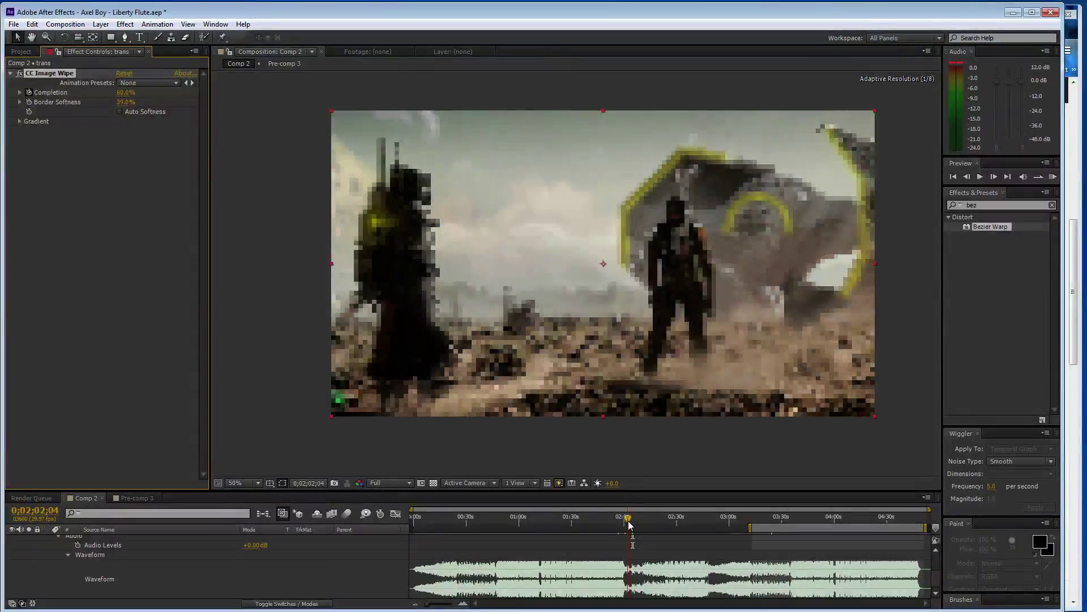
drag(630, 522, 647, 523)
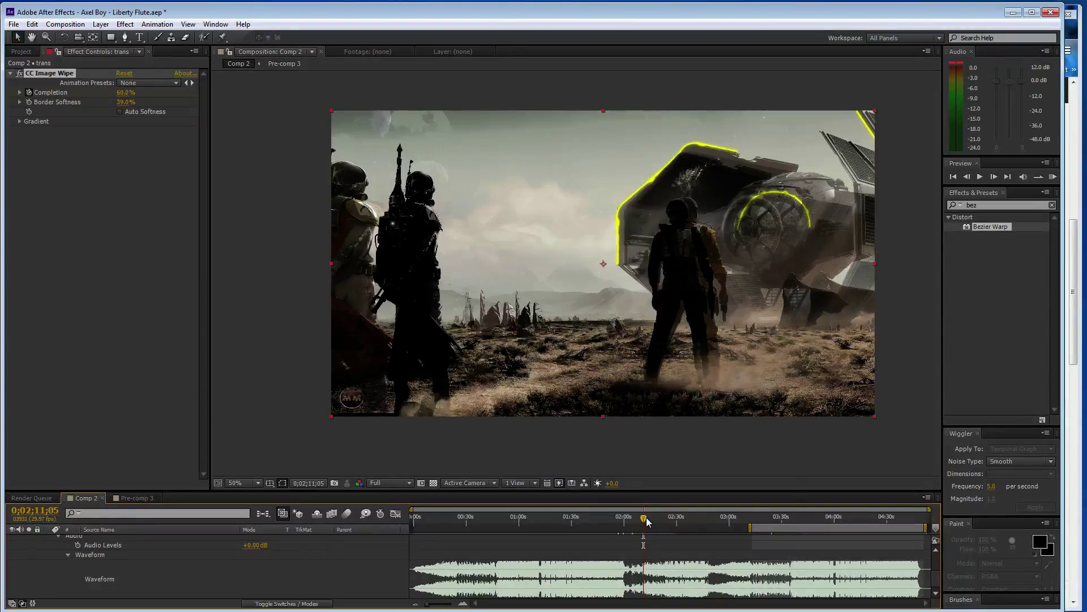
drag(647, 518, 670, 521)
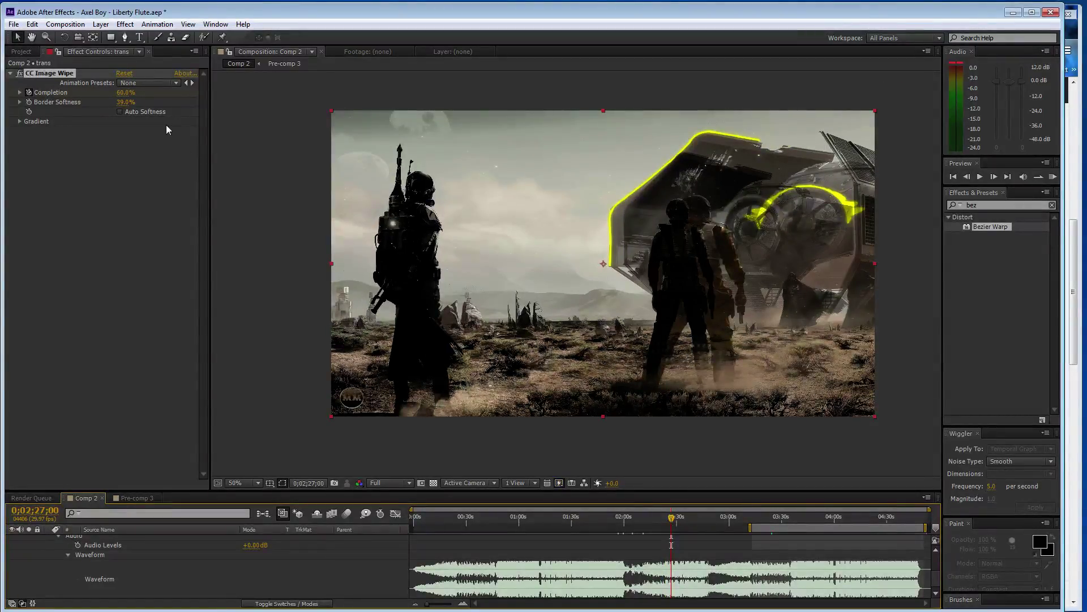
click(121, 93)
text(70)
key(Return)
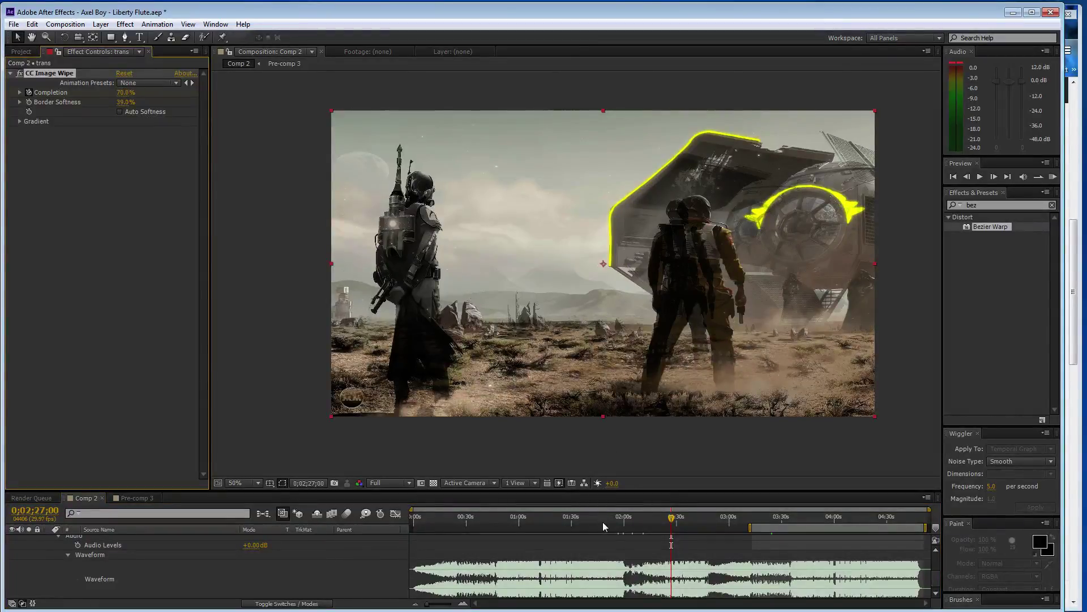
Extend the copied trans layer's end to just past 0;03;18;11, beyond the start of the work area.
drag(679, 520, 693, 521)
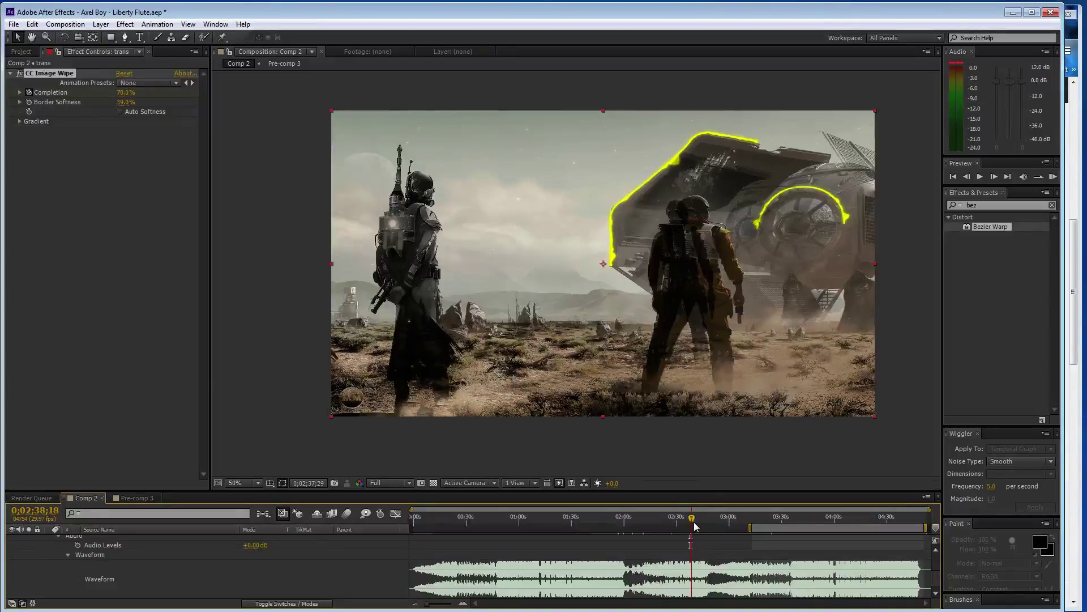
drag(694, 522, 733, 523)
scroll(717, 542, up, 3)
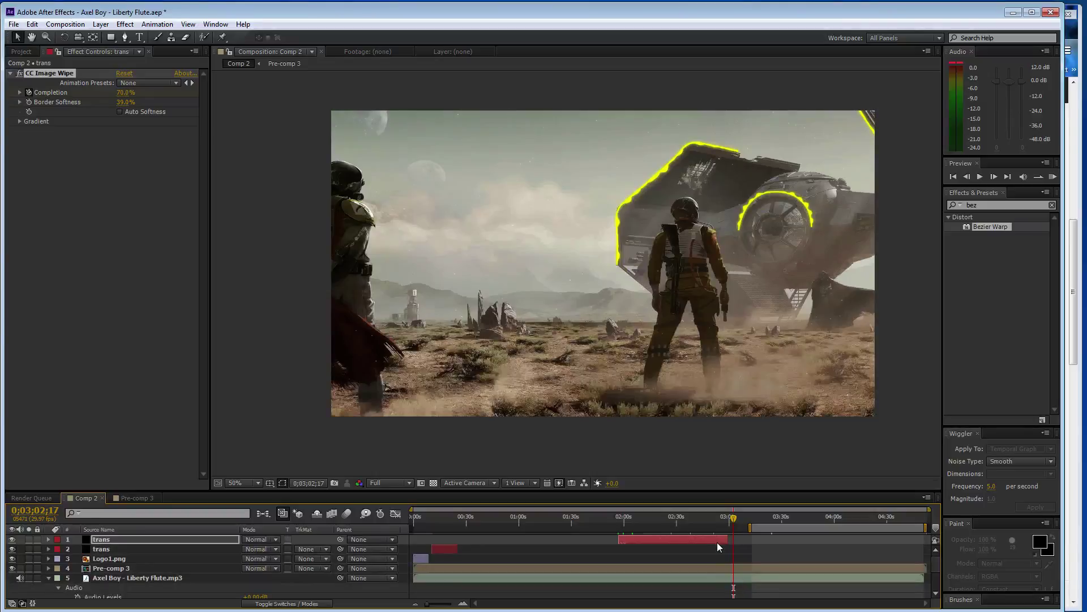
double_click(717, 542)
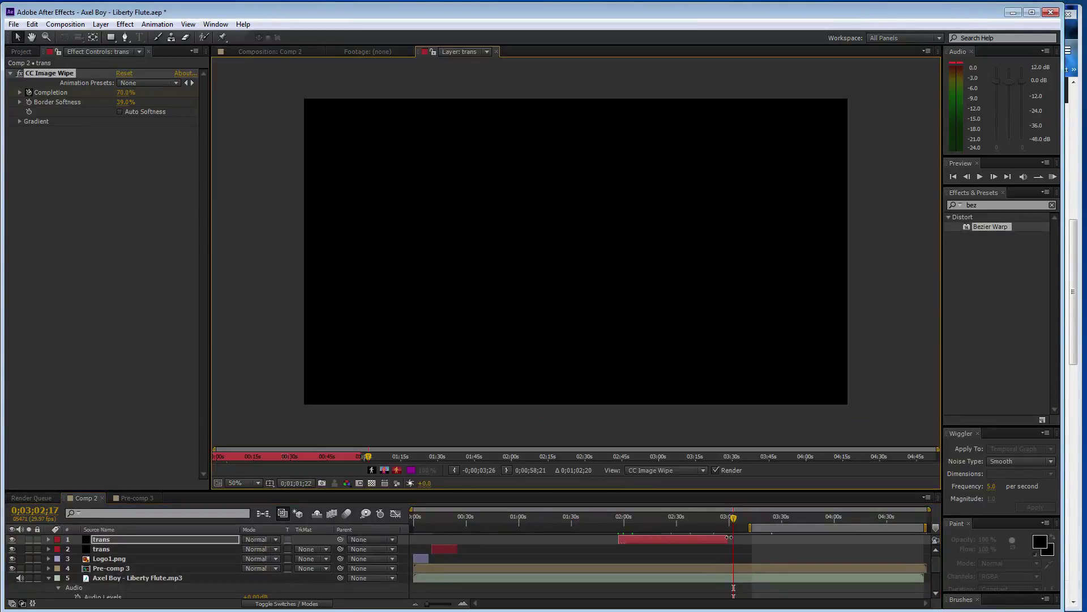
drag(746, 540, 747, 539)
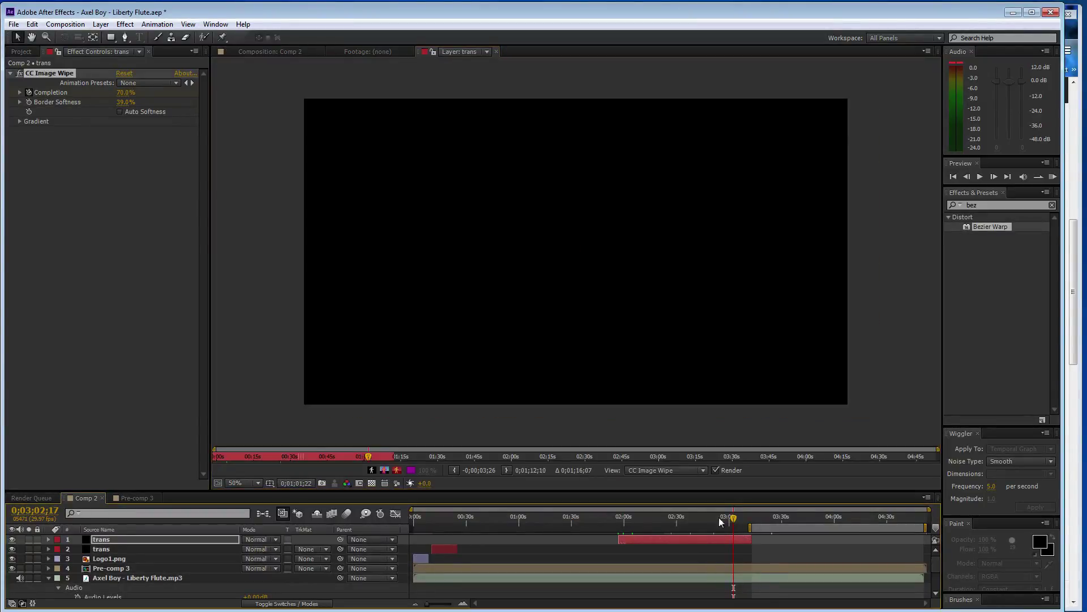
click(271, 52)
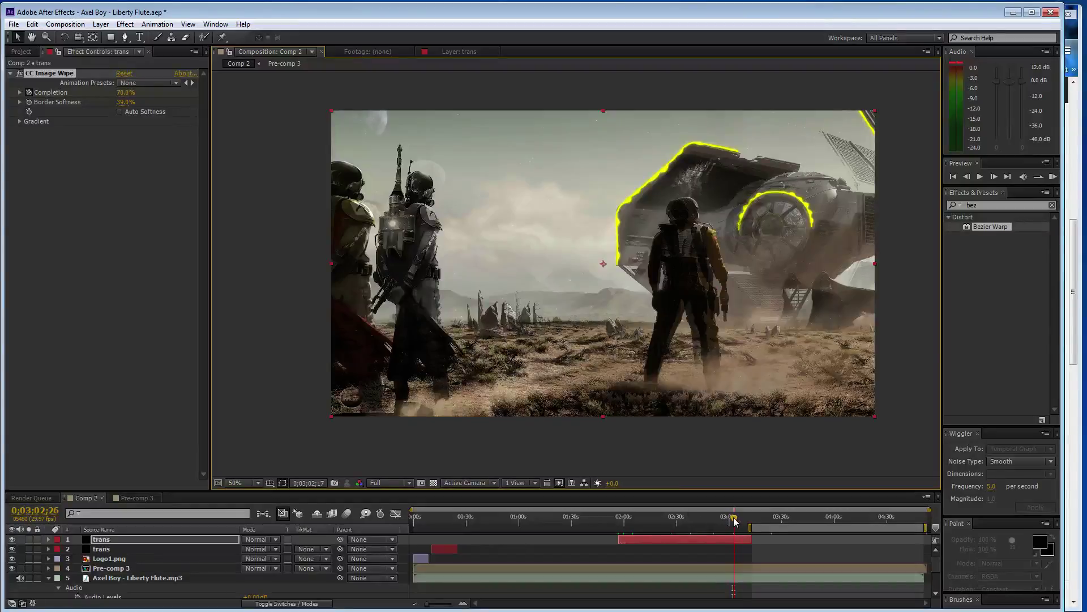
drag(733, 520, 747, 520)
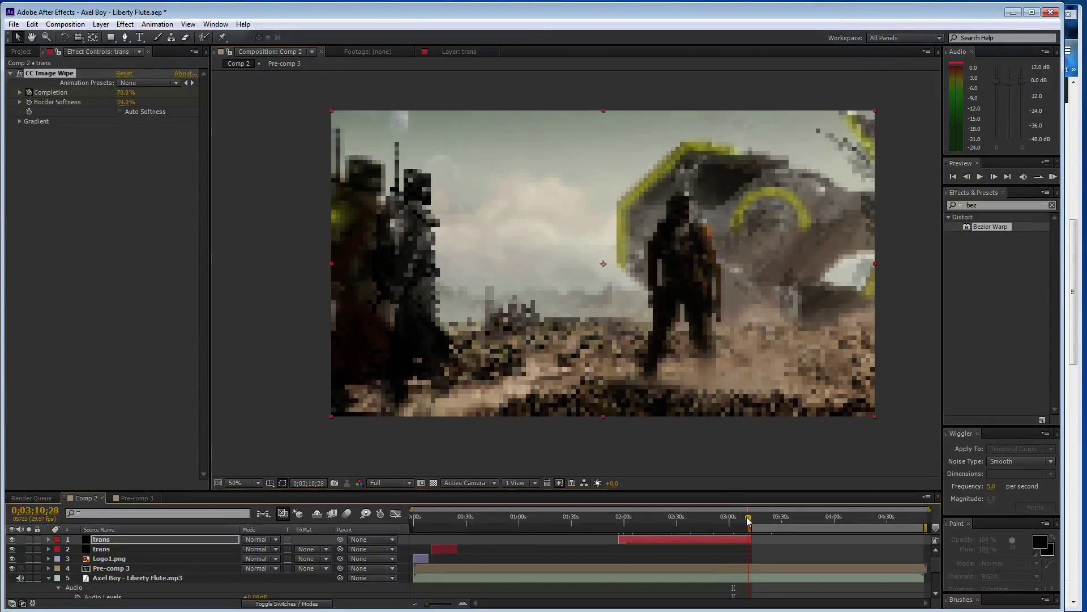
scroll(707, 520, down, 3)
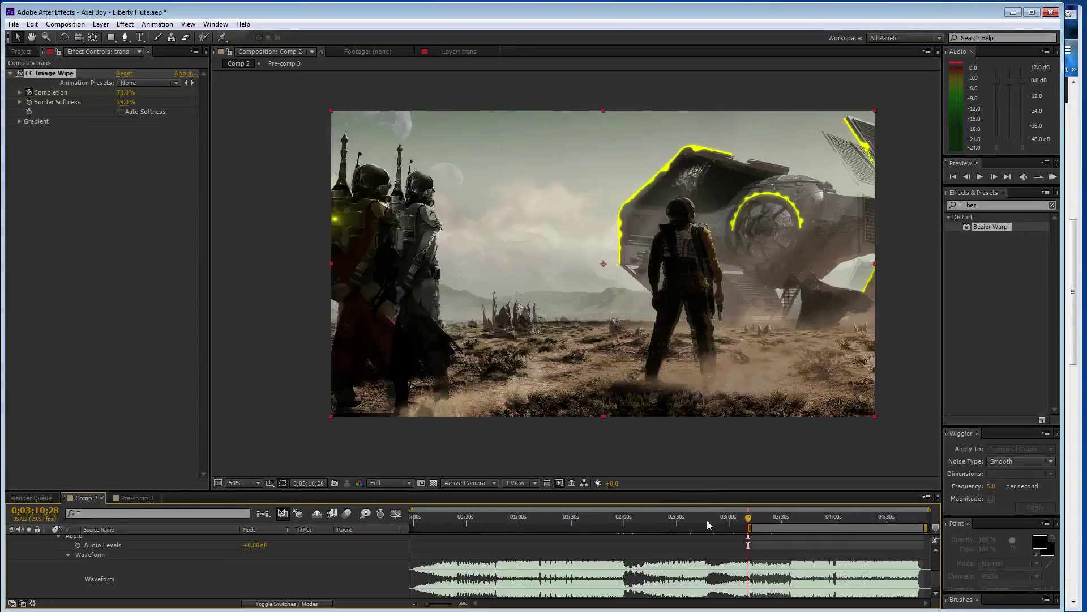
scroll(730, 535, up, 3)
mouse_move(751, 538)
mouse_down()
mouse_move(764, 533)
mouse_move(753, 519)
mouse_move(762, 522)
mouse_up()
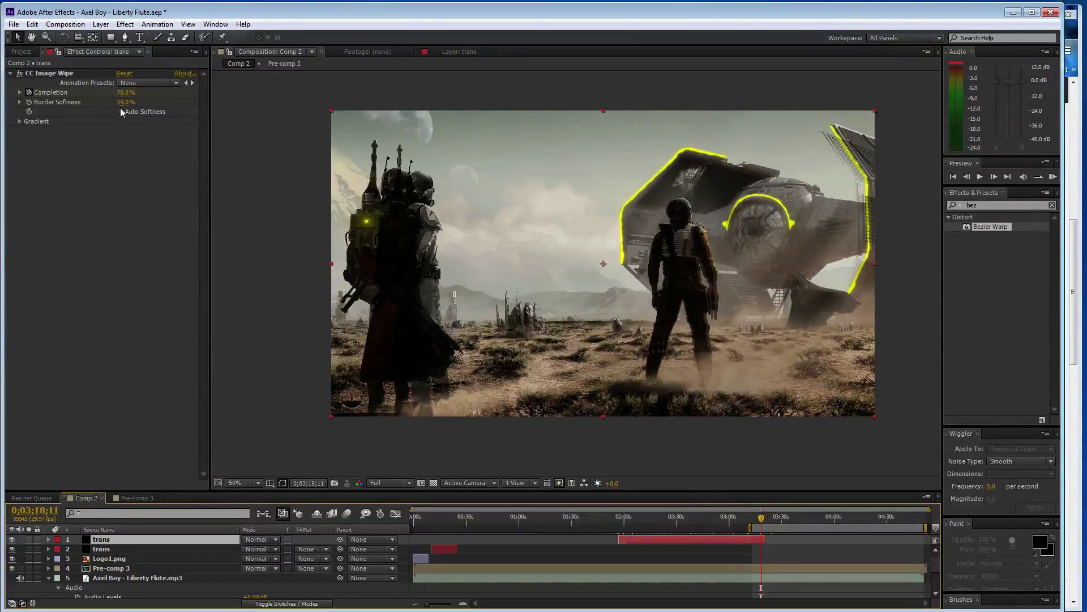
scroll(634, 459, down, 4)
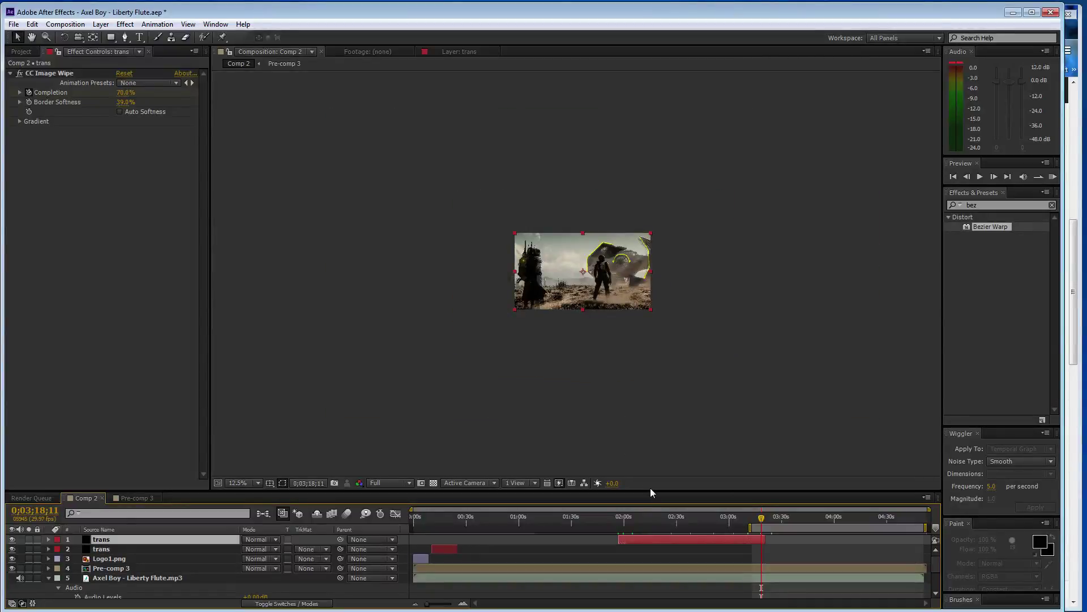
Preview the music from 0;03;18;11 and extend the upper trans layer's end to 0;03;25;14.
scroll(625, 394, up, 2)
scroll(624, 390, up, 2)
scroll(727, 539, down, 3)
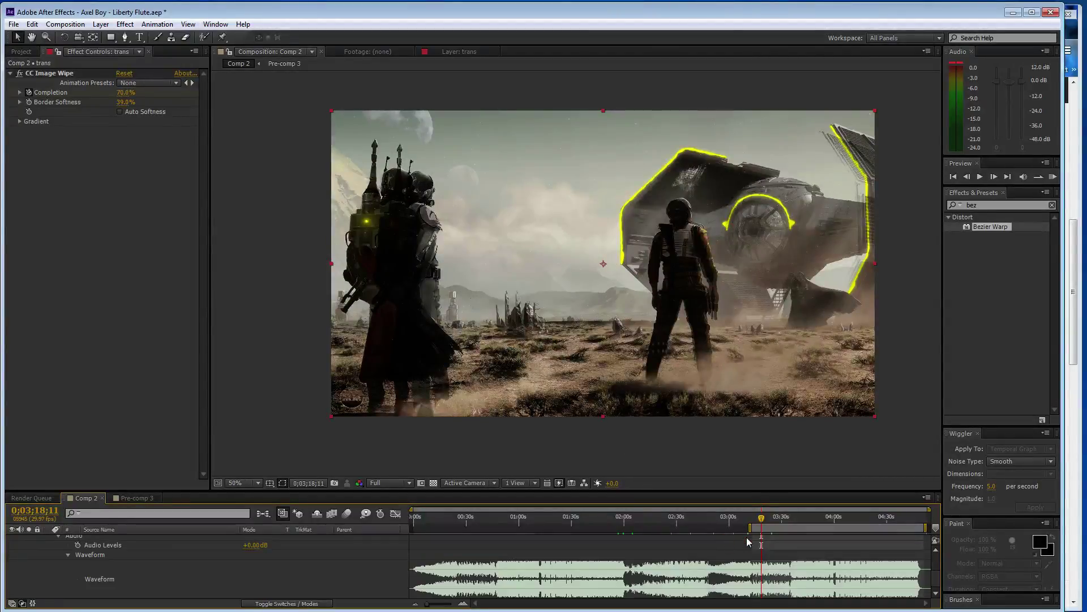
scroll(757, 538, up, 1)
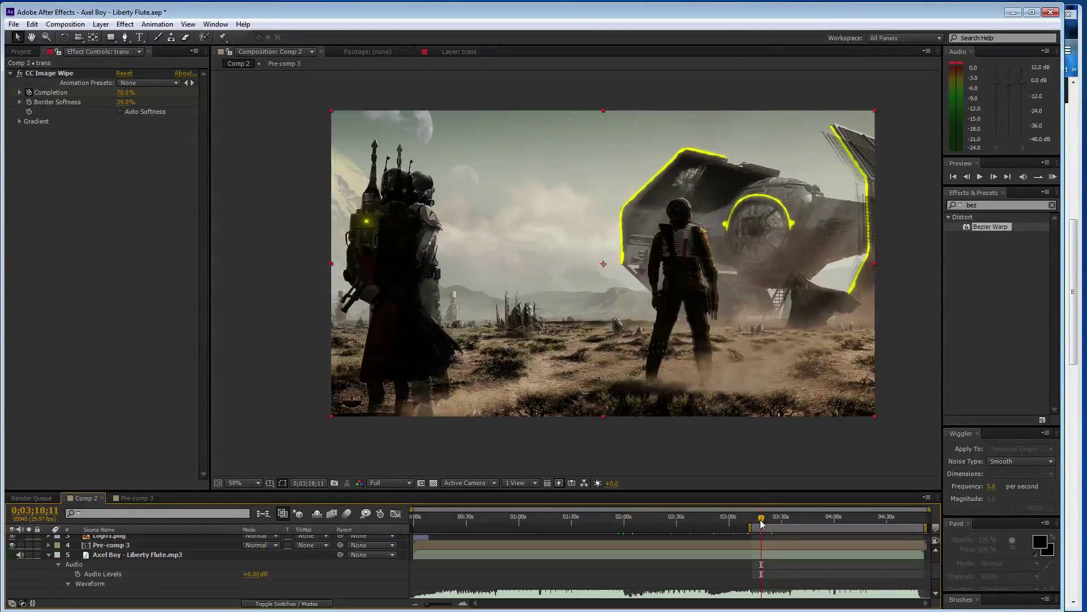
key(space)
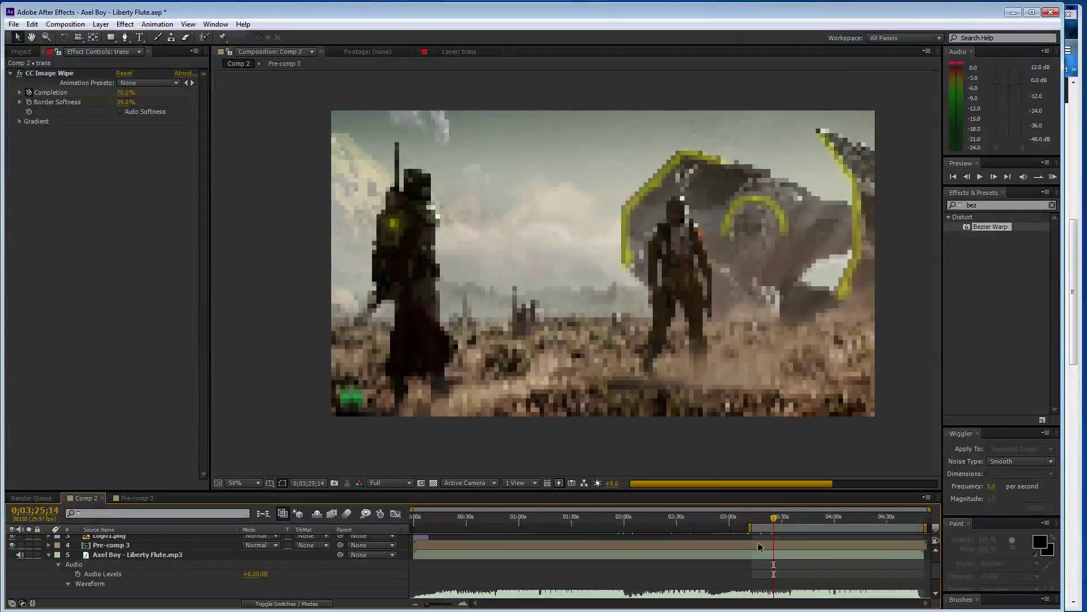
scroll(758, 546, up, 1)
drag(761, 539, 772, 539)
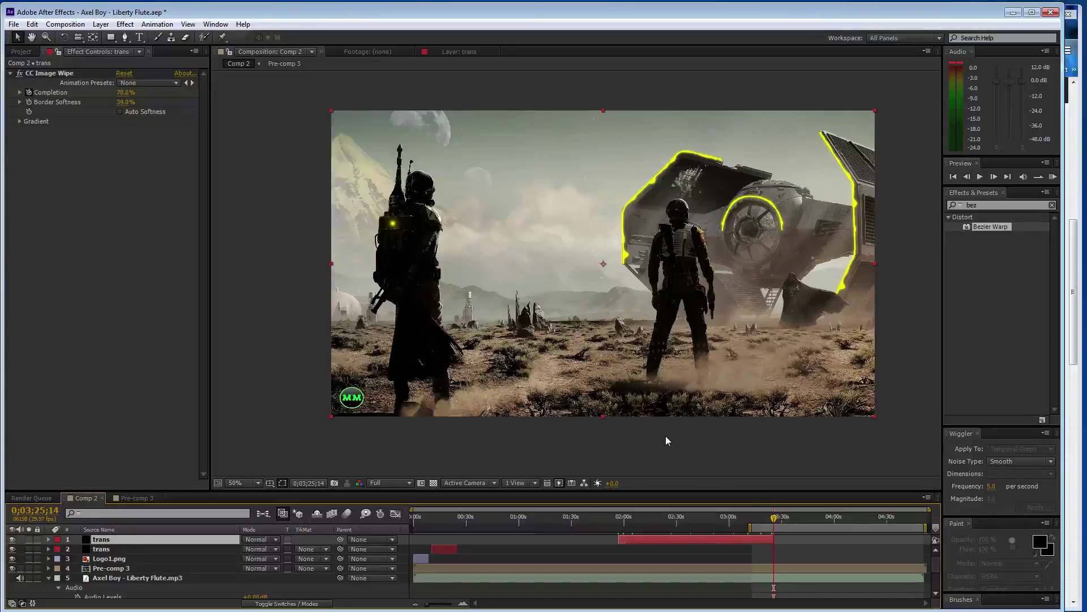
Keyframe the upper trans layer's CC Image Wipe Completion at 71% at 0;03;18;01.
drag(773, 517, 761, 517)
click(126, 92)
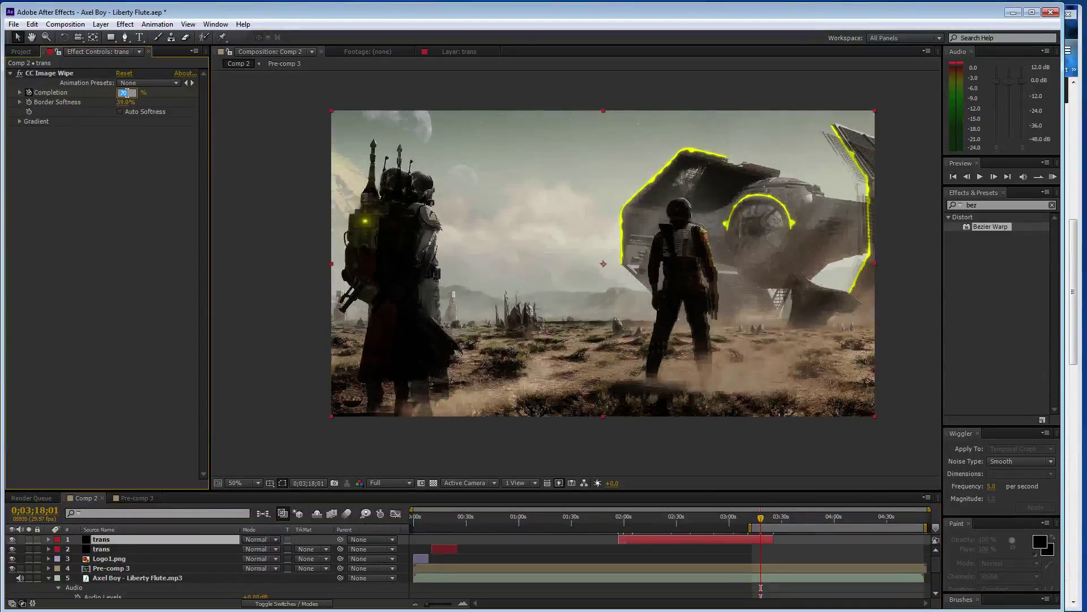
key(Return)
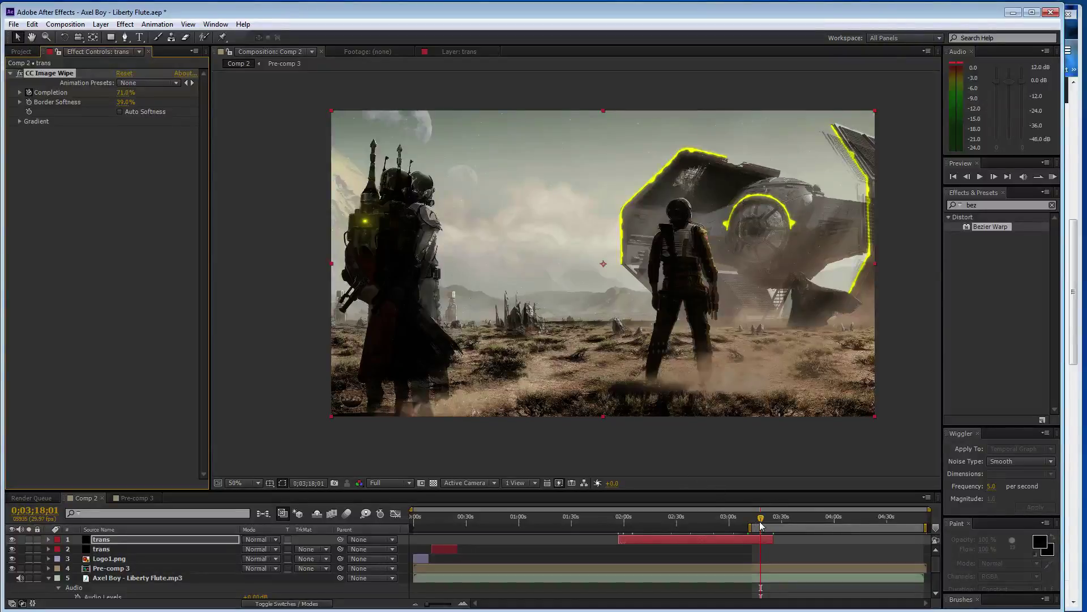
Keyframe the same wipe's Completion at 100% at 0;03;25;14 and save the project.
drag(761, 521, 773, 521)
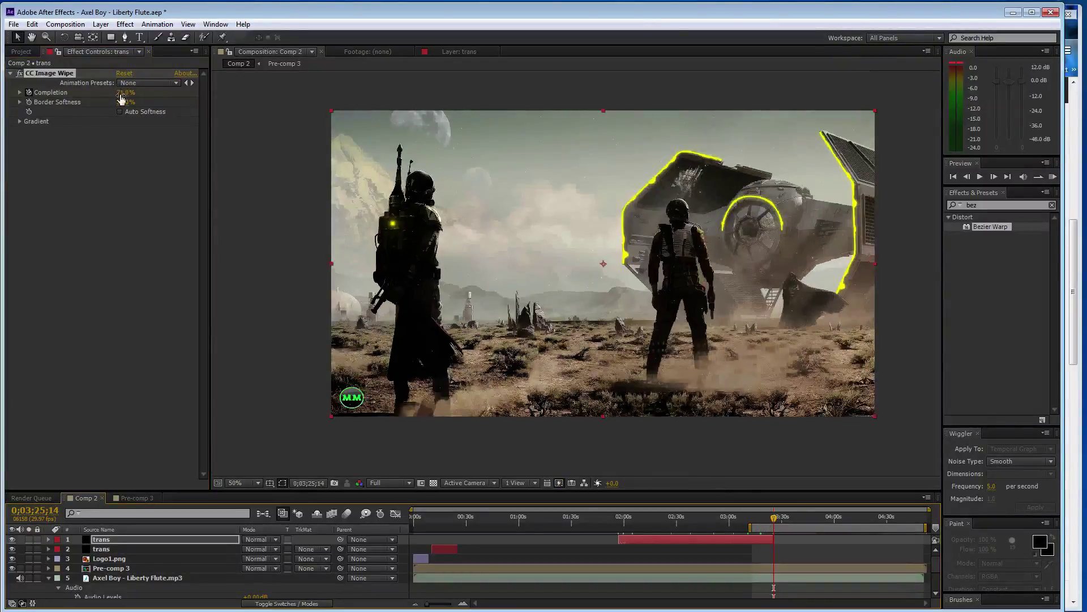
drag(121, 99, 137, 99)
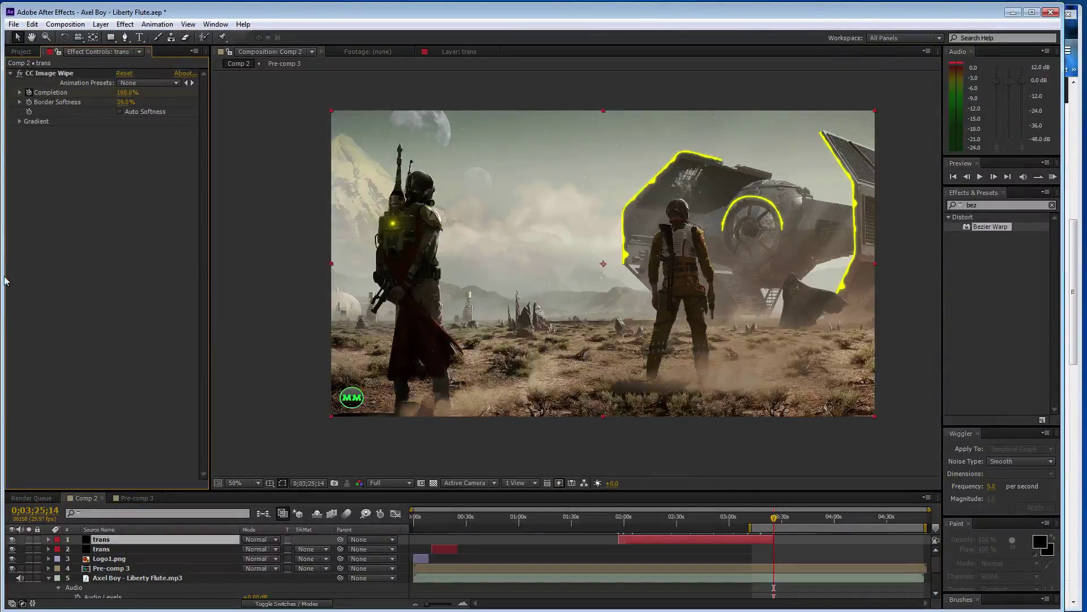
key(ctrl+s)
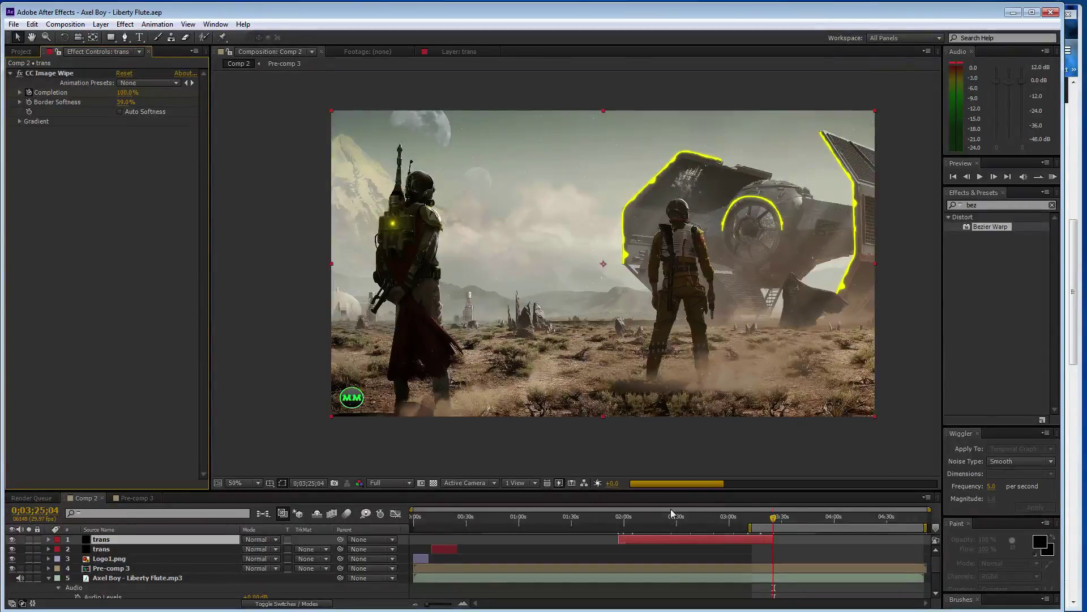
Review the image wipe on the long trans layer around 0;02;14;02.
click(635, 516)
drag(641, 512, 652, 512)
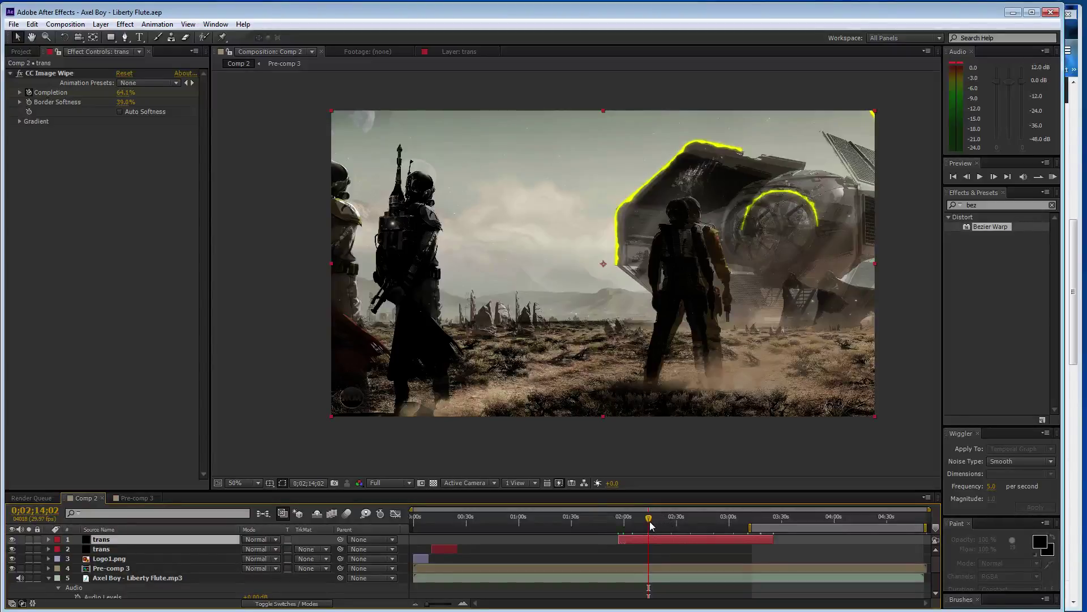
key(KP_0)
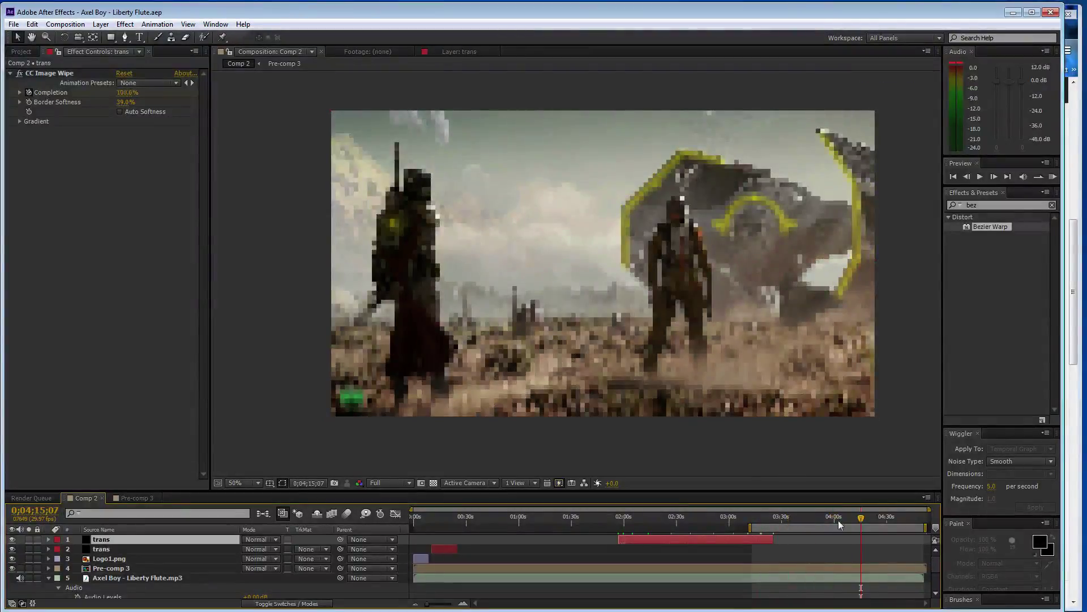
Duplicate the long trans layer, start the copy at 0;04;32;20 near the song's end, and set its Completion to 100% there.
scroll(251, 566, down, 3)
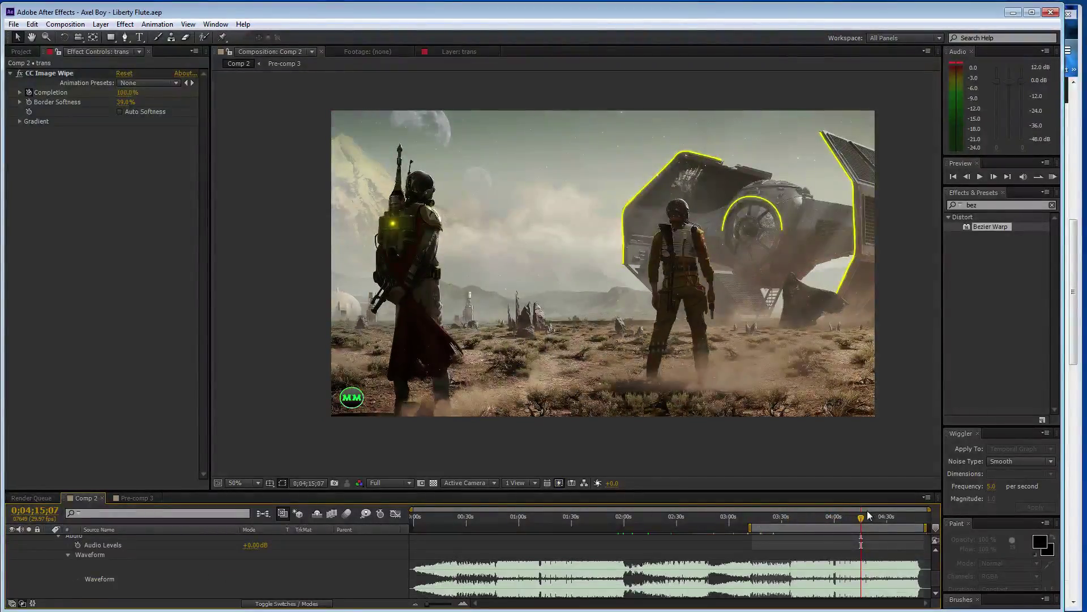
drag(865, 522, 891, 522)
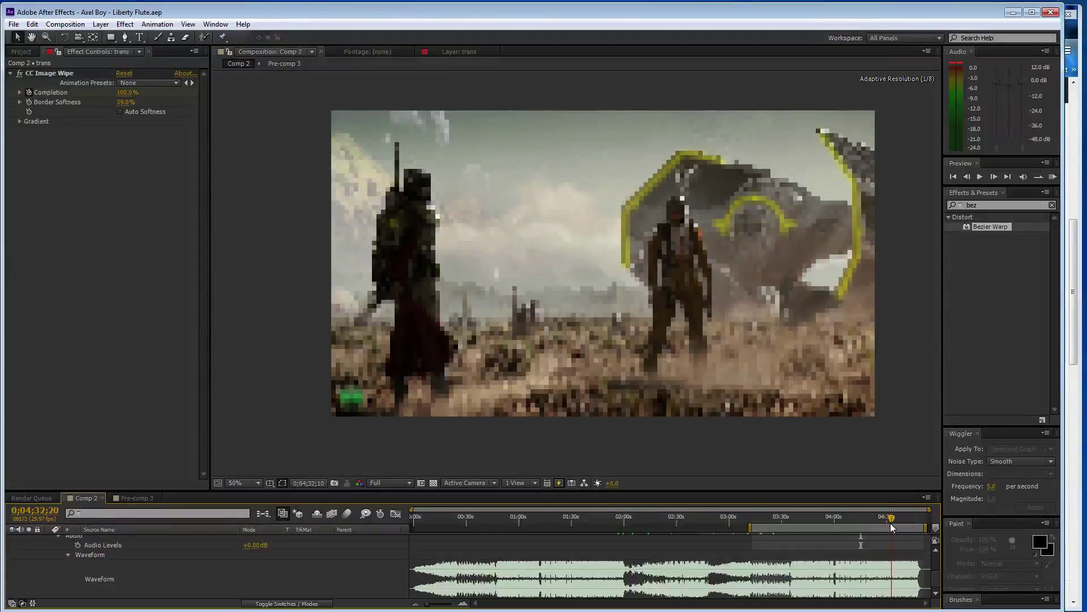
scroll(311, 535, up, 3)
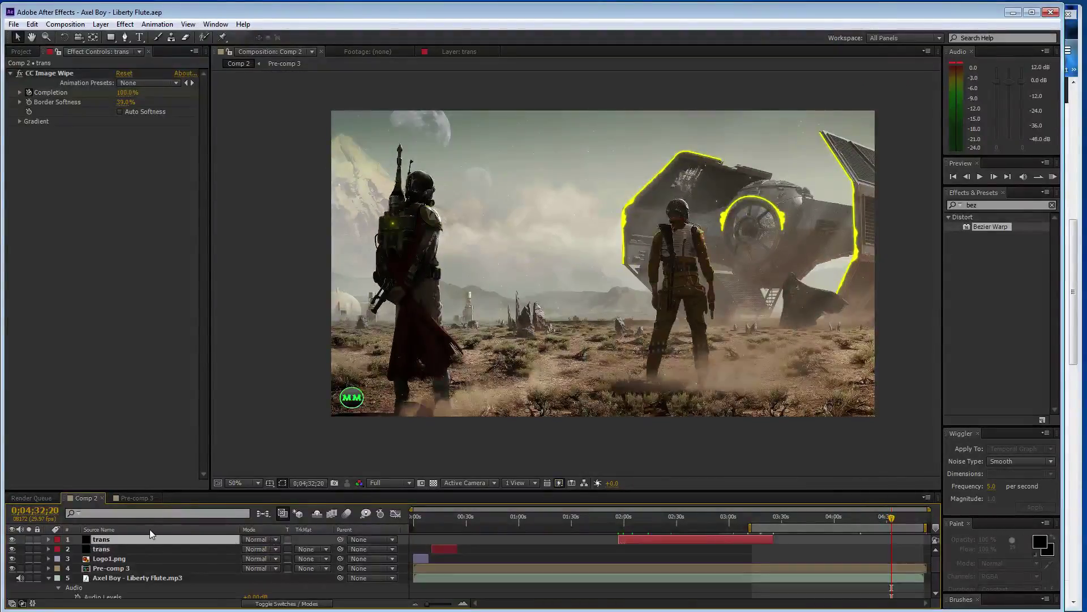
key(ctrl+d)
drag(618, 539, 906, 538)
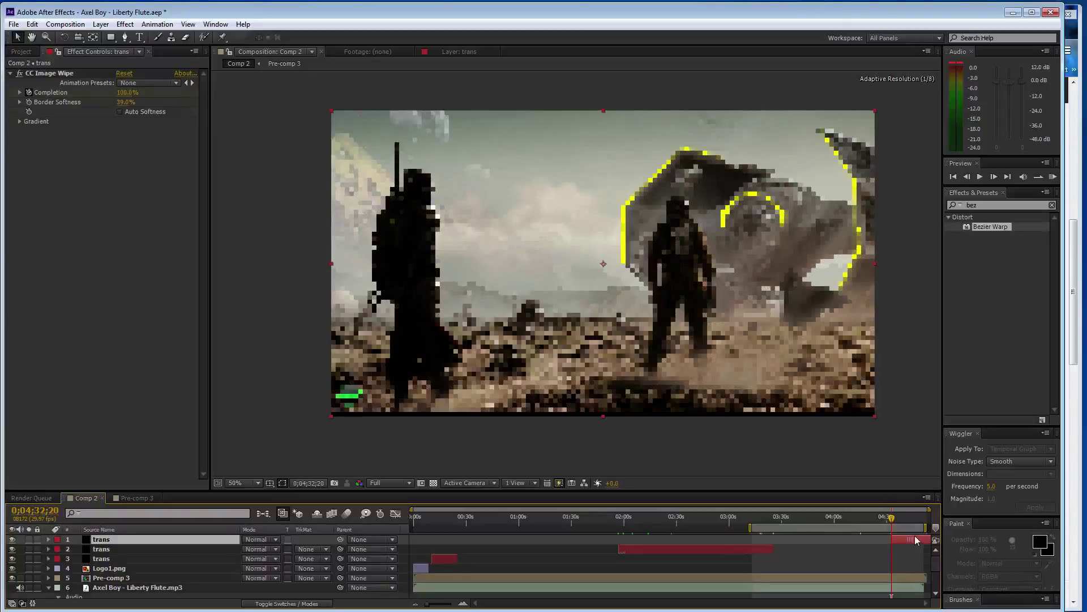
drag(129, 93, 209, 98)
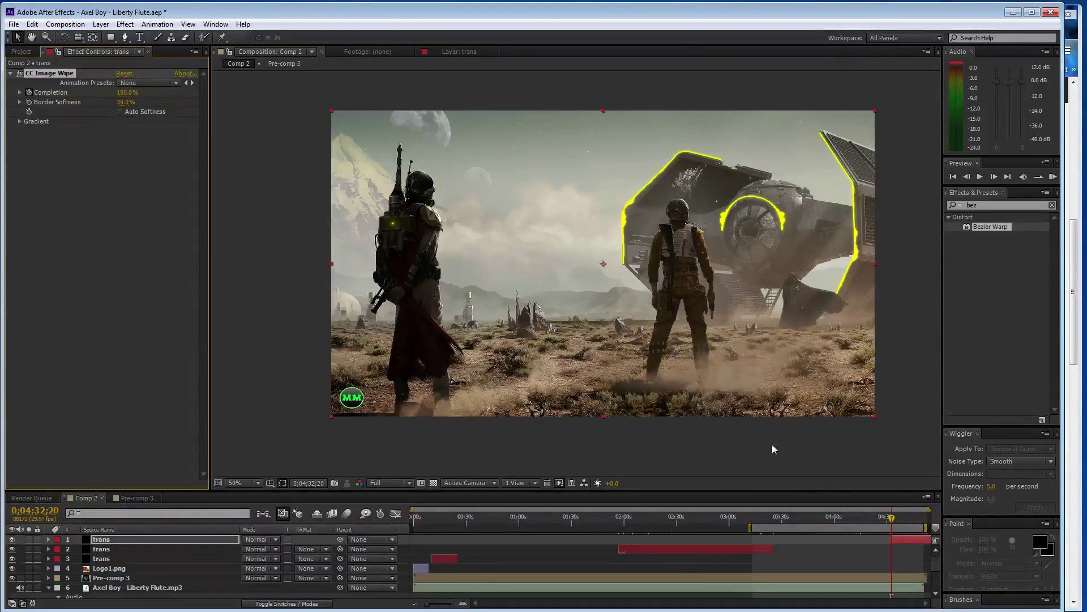
Keyframe the new trans copy's CC Image Wipe Completion at 50% at 0;04;43;10.
drag(894, 518, 912, 518)
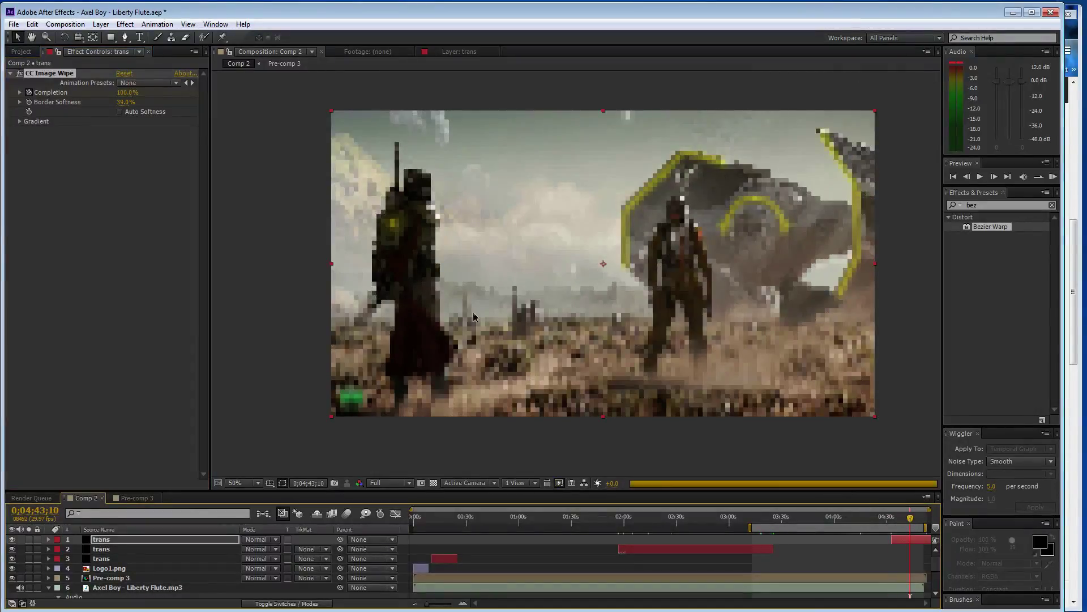
click(129, 94)
text(50)
key(Return)
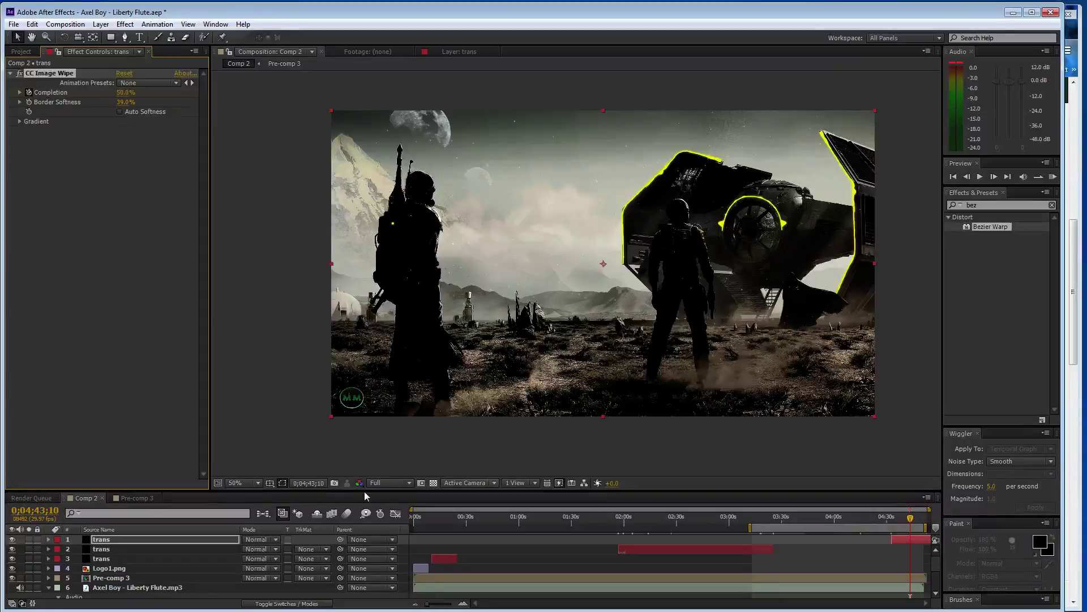
Keyframe Pre-comp 3's Zoom - wobble Transition Completion at 100% at 0;04;43;10.
click(132, 578)
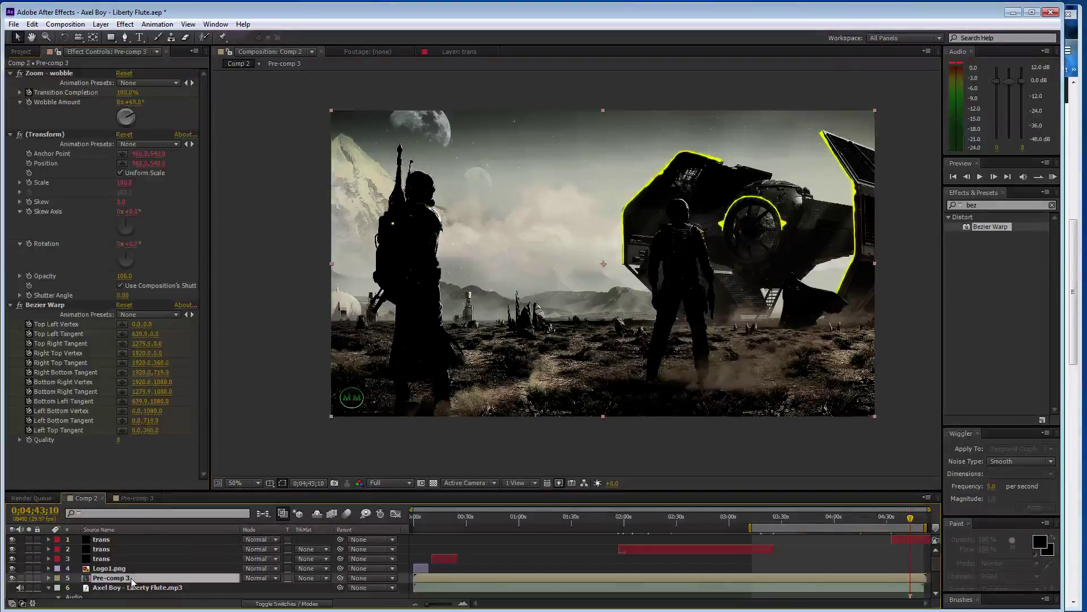
click(126, 93)
text(100)
key(Return)
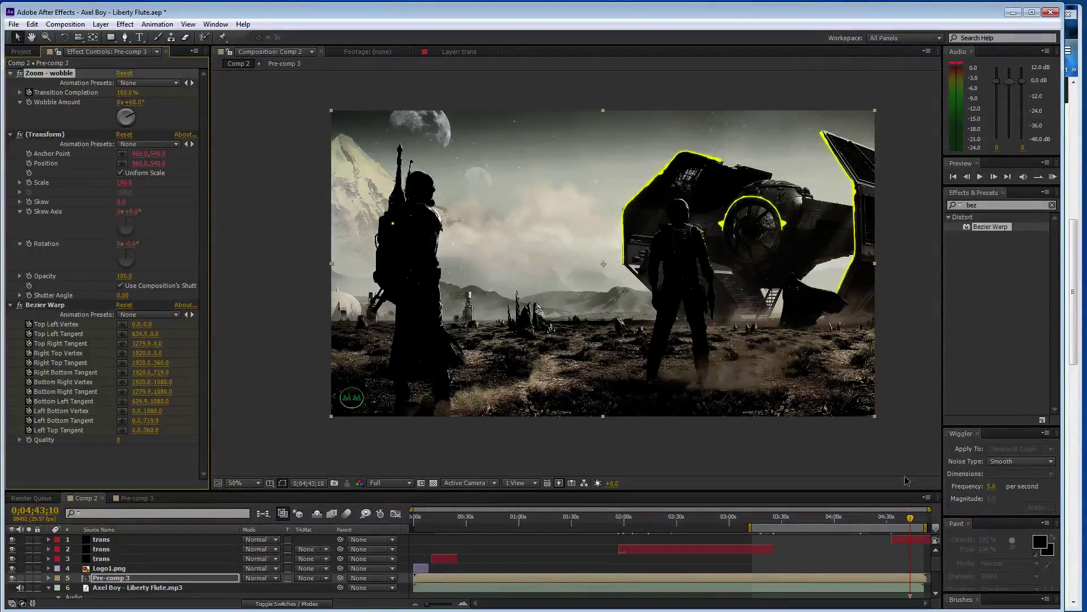
Keyframe Pre-comp 3's Zoom - wobble Transition Completion at 0% at 0;04;52;01 and save the project.
click(921, 521)
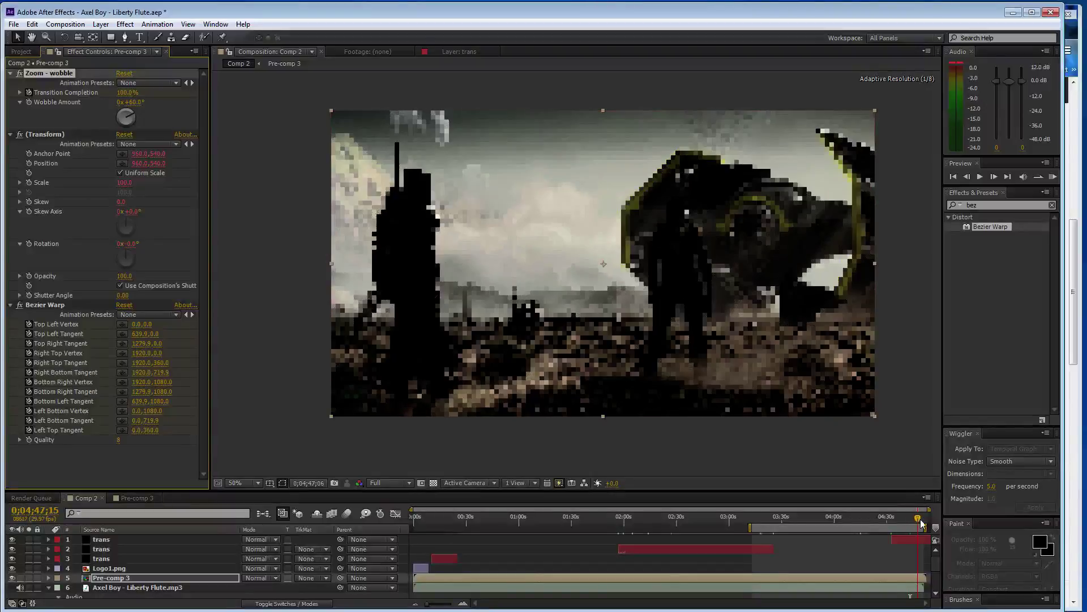
drag(922, 521, 925, 518)
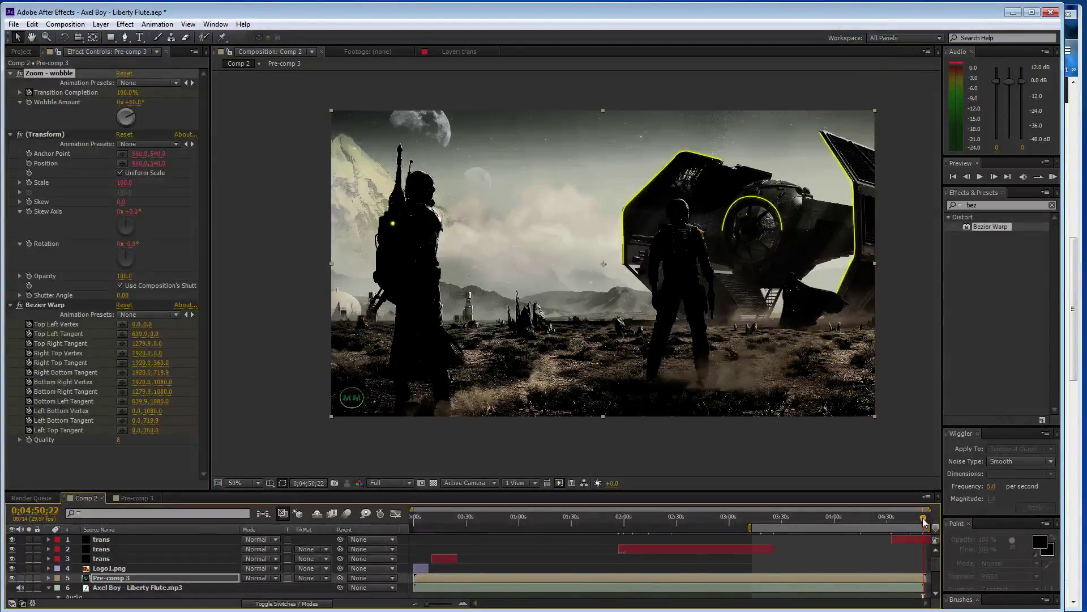
drag(925, 521, 926, 521)
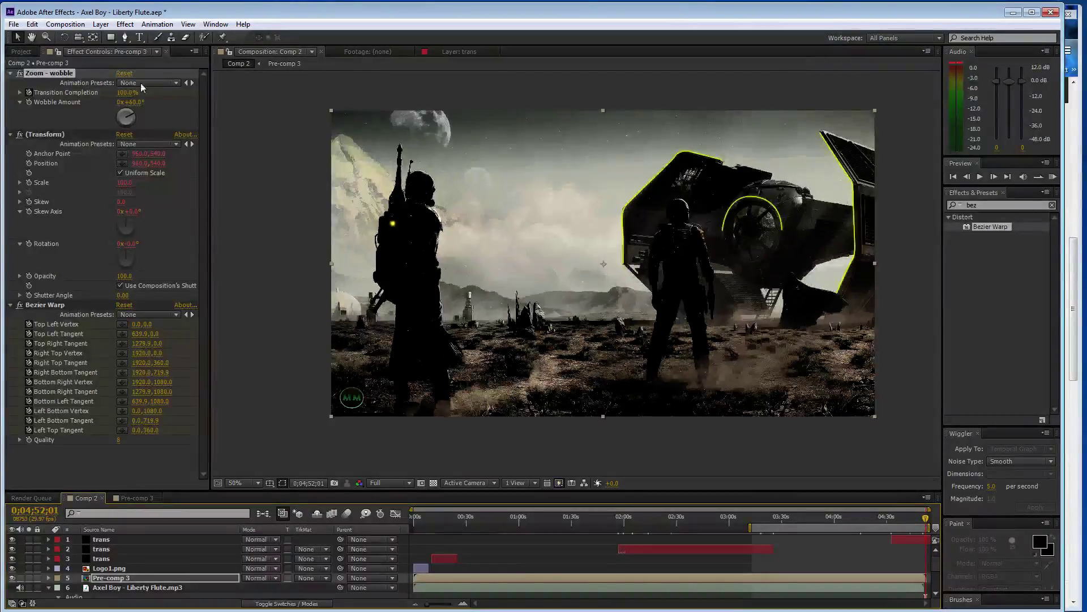
drag(127, 98, 56, 106)
key(ctrl+s)
Switch to SoundCloud in the browser and play Random Rab - Fate Shadow from the profile's reposts.
click(1072, 282)
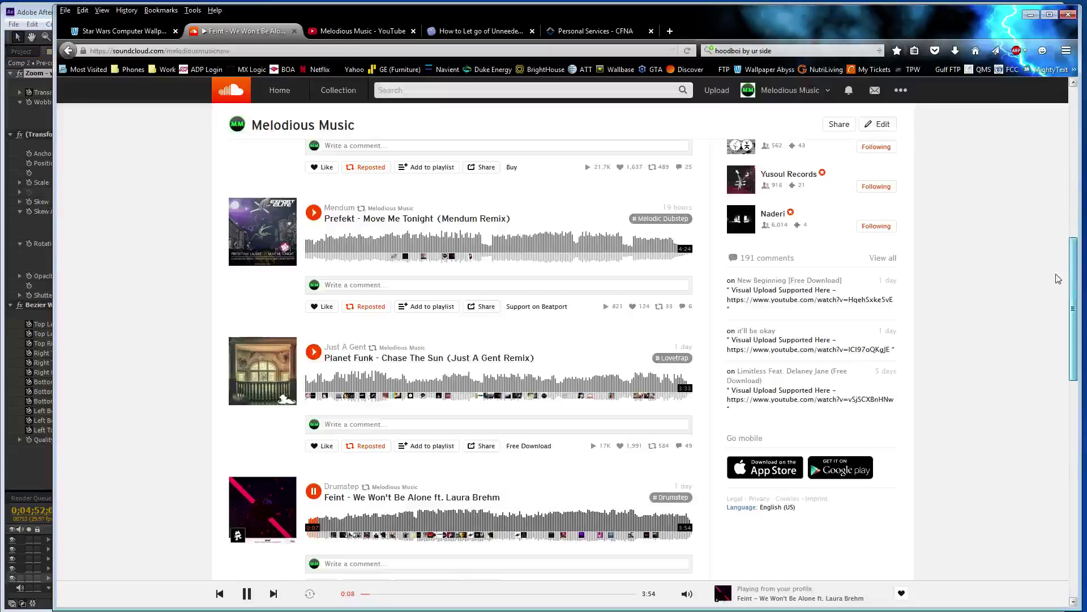
scroll(335, 505, down, 2)
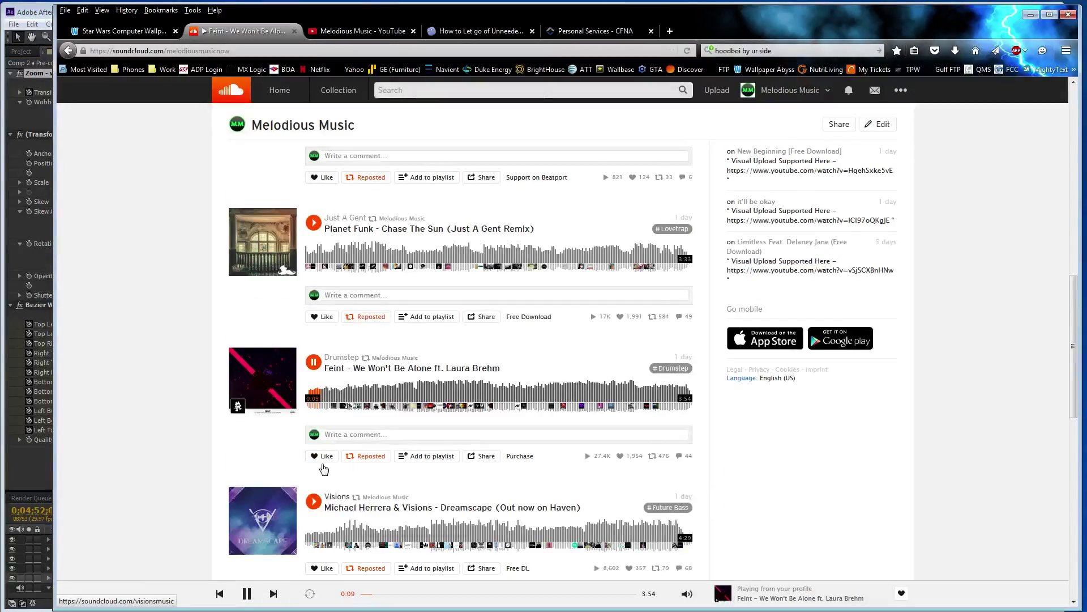
scroll(321, 462, down, 2)
scroll(313, 452, down, 3)
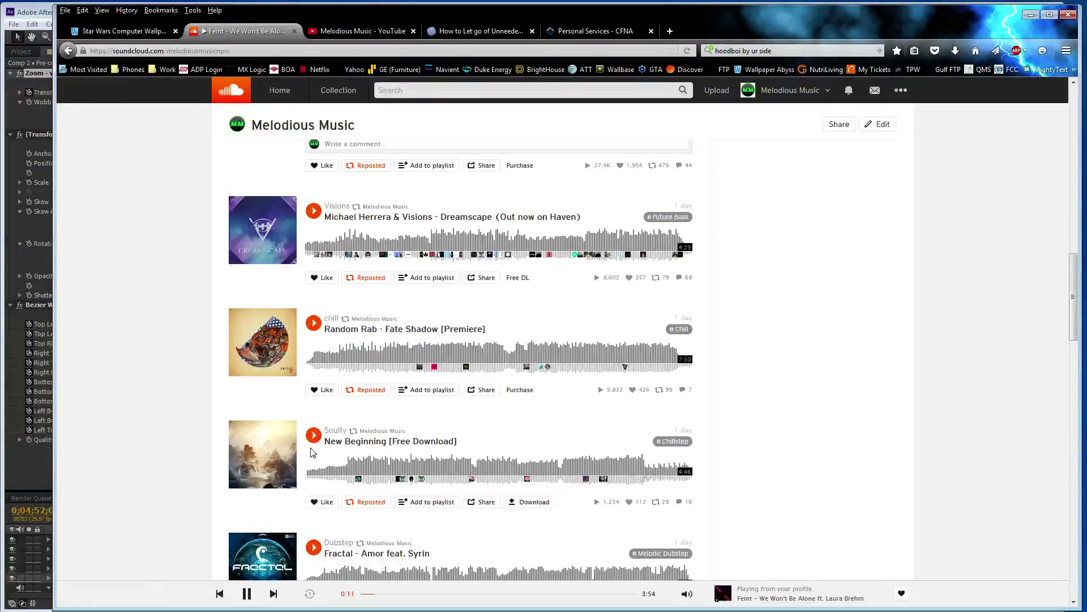
click(312, 262)
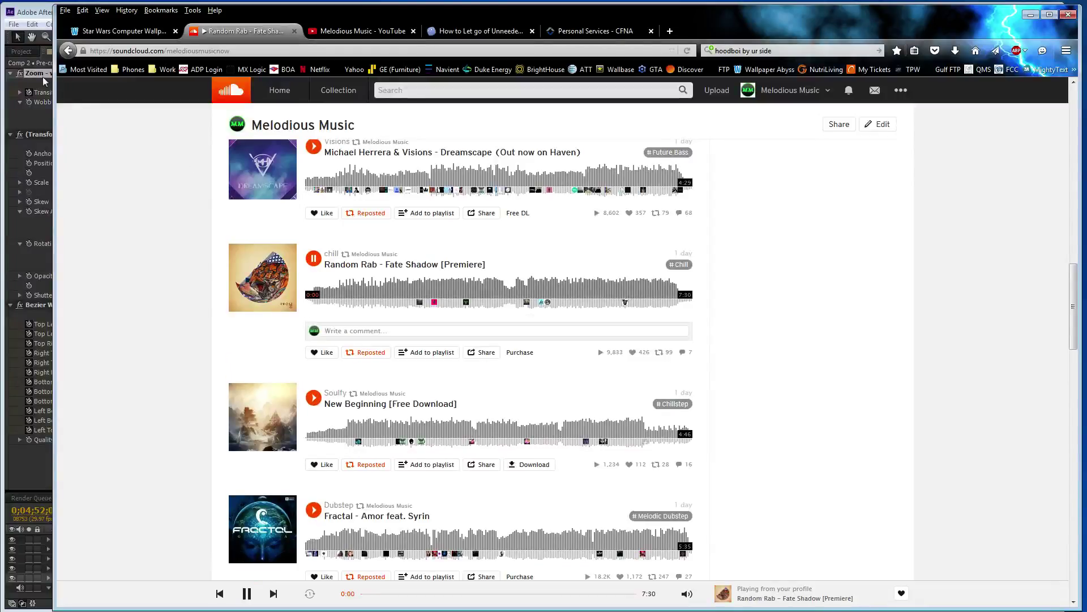
Switch back to After Effects and set the last trans layer's CC Image Wipe Completion to 40% at 0;04;48;05.
click(34, 11)
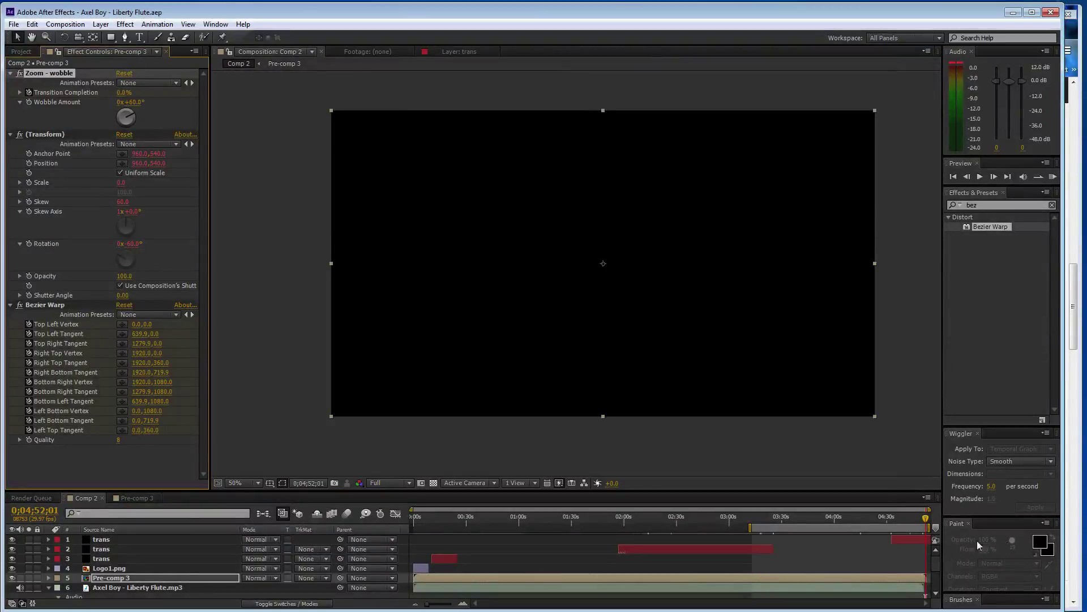
drag(925, 521, 920, 523)
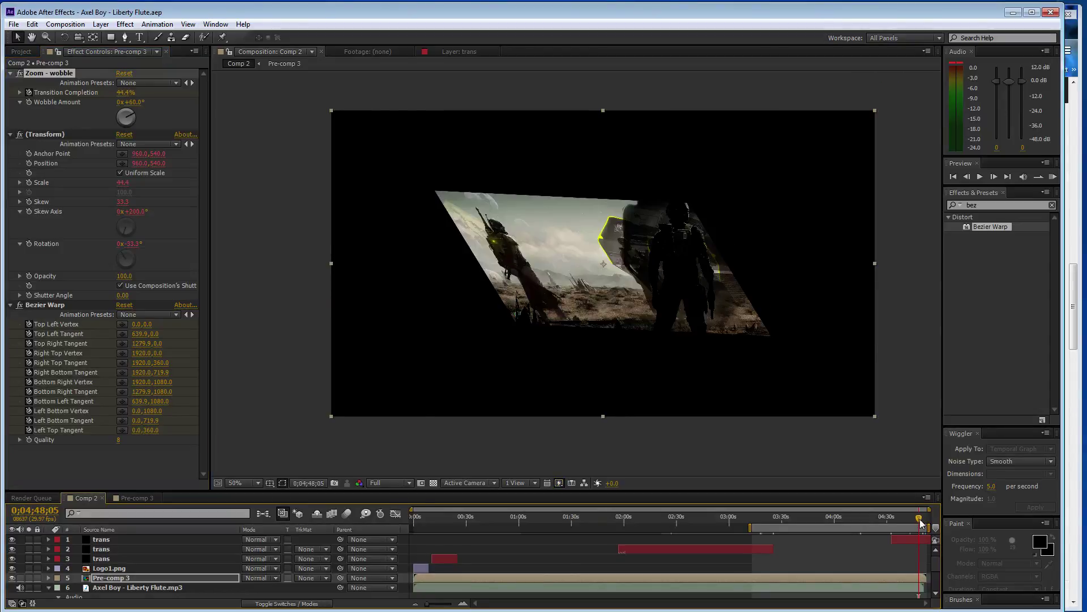
click(911, 539)
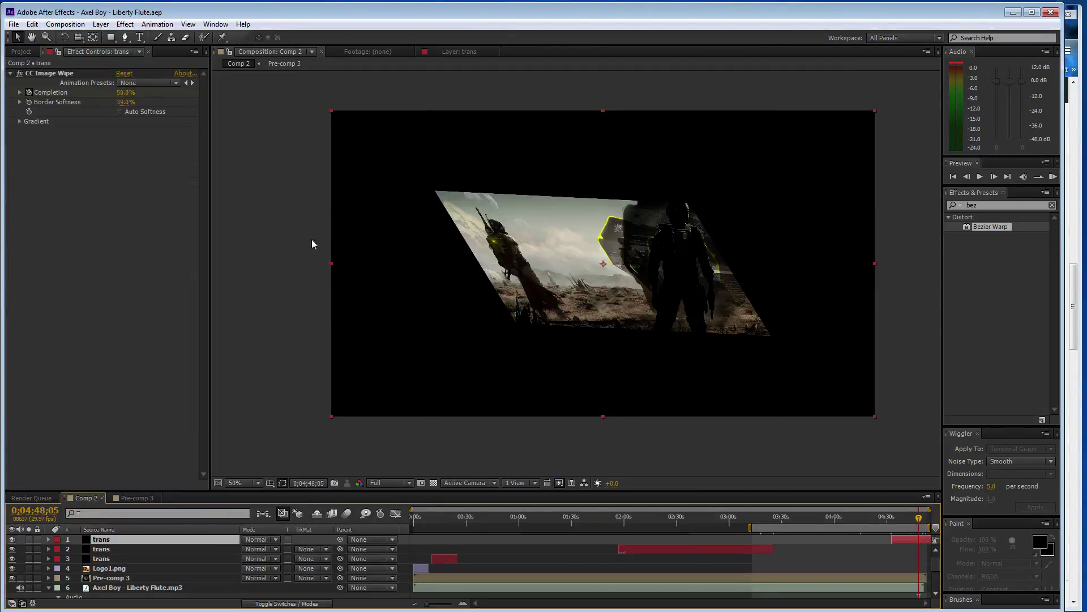
click(122, 92)
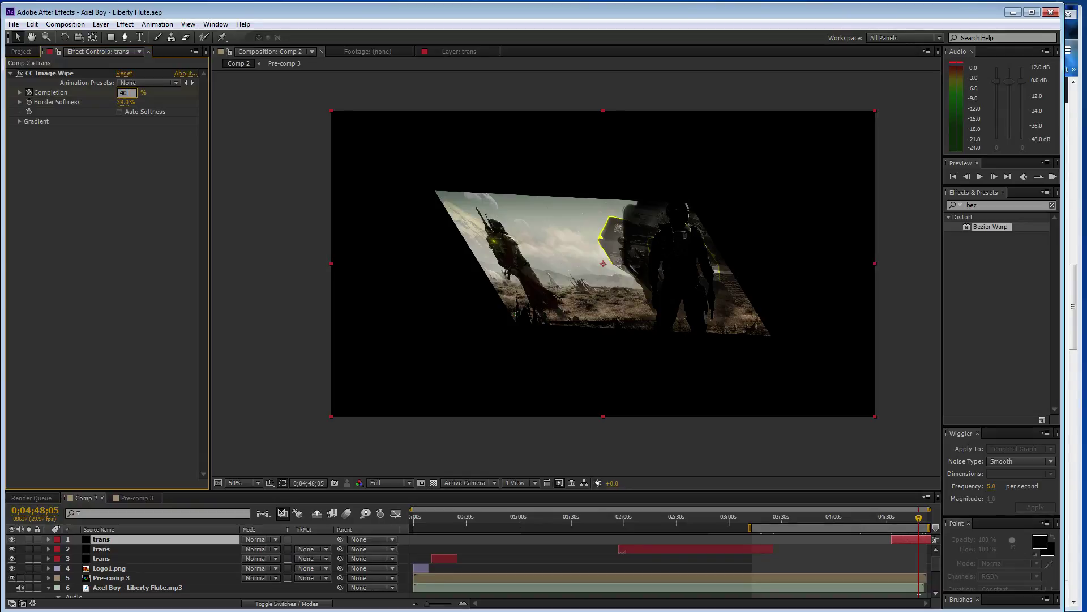
text(40)
key(Return)
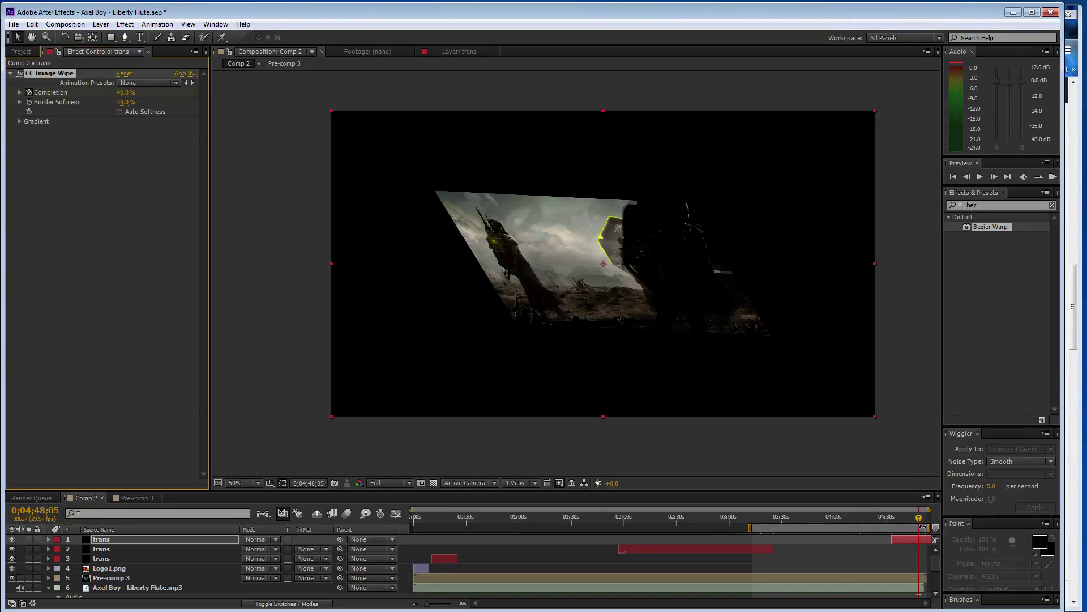
Check the closing transition, save the project, and extend the work area's start to the beginning of Comp 2.
drag(922, 522, 897, 518)
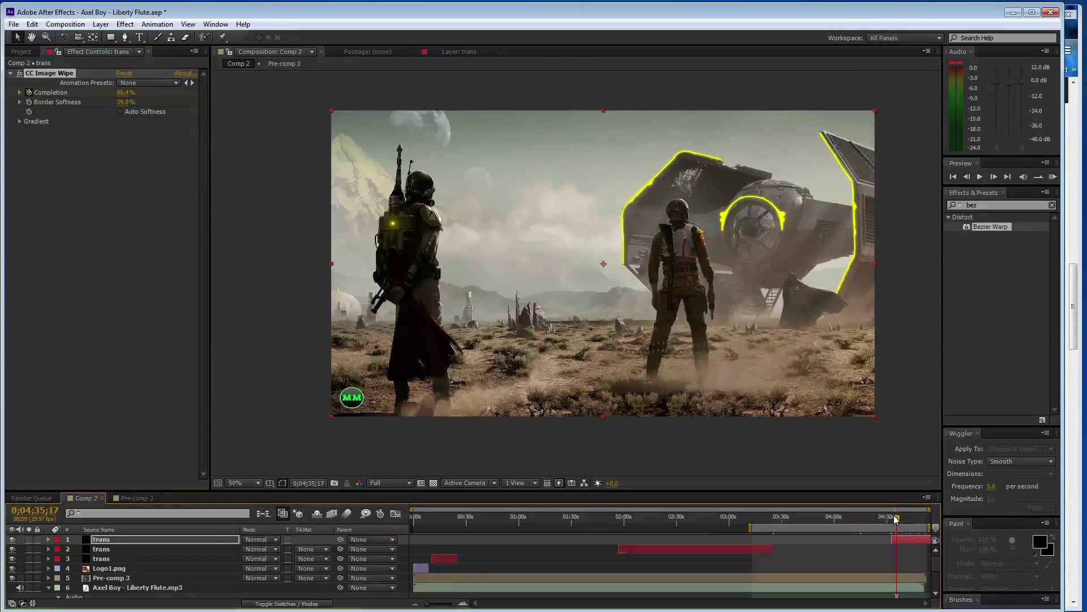
key(ctrl+s)
drag(751, 528, 411, 528)
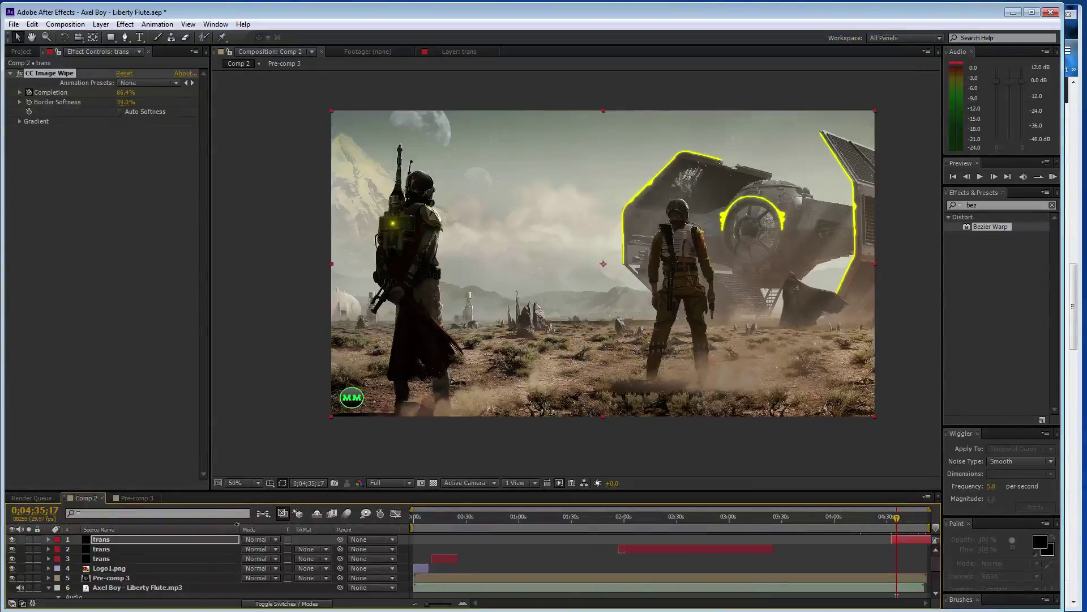
drag(898, 524, 582, 526)
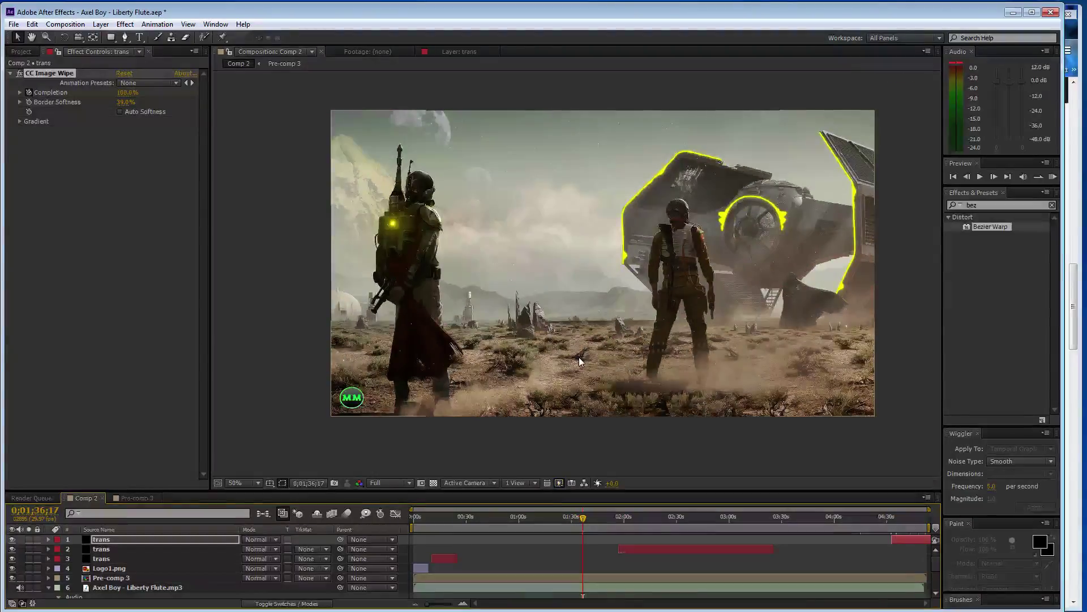
Set Maximum Height to 500 for both Audio Spectrum and Audio Spectrum 2 on Pre-comp 3's Eq layer.
mouse_move(584, 529)
mouse_down()
mouse_move(593, 522)
mouse_move(584, 519)
mouse_up()
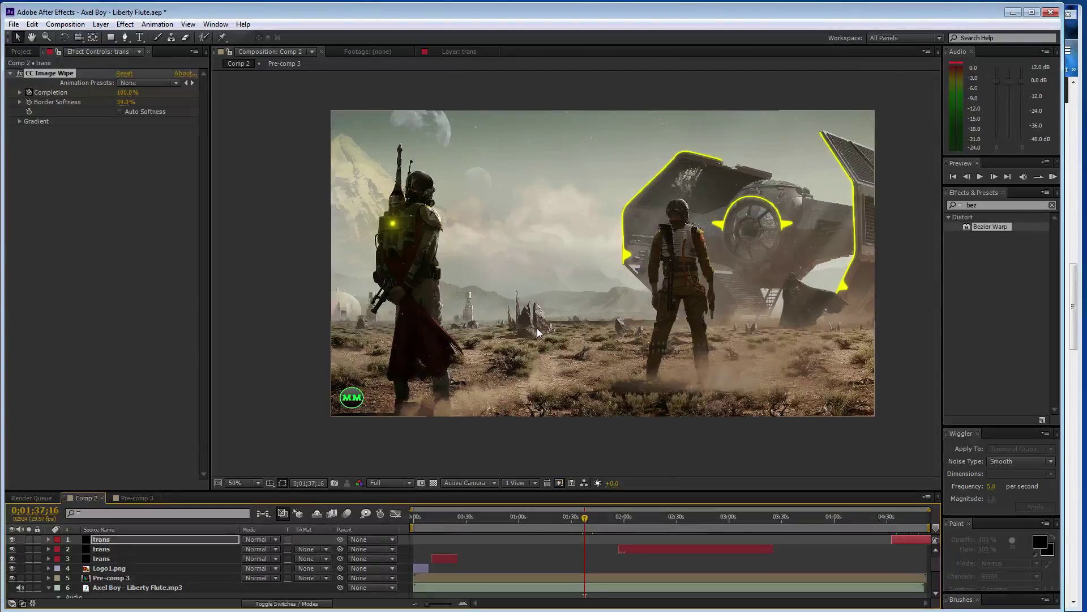
drag(585, 518, 564, 526)
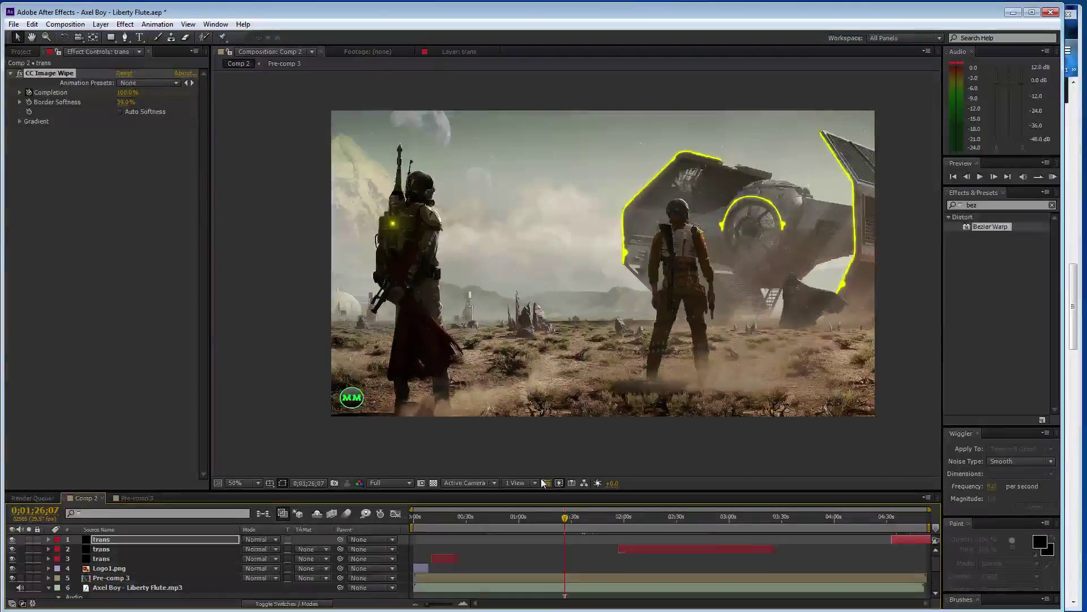
click(131, 498)
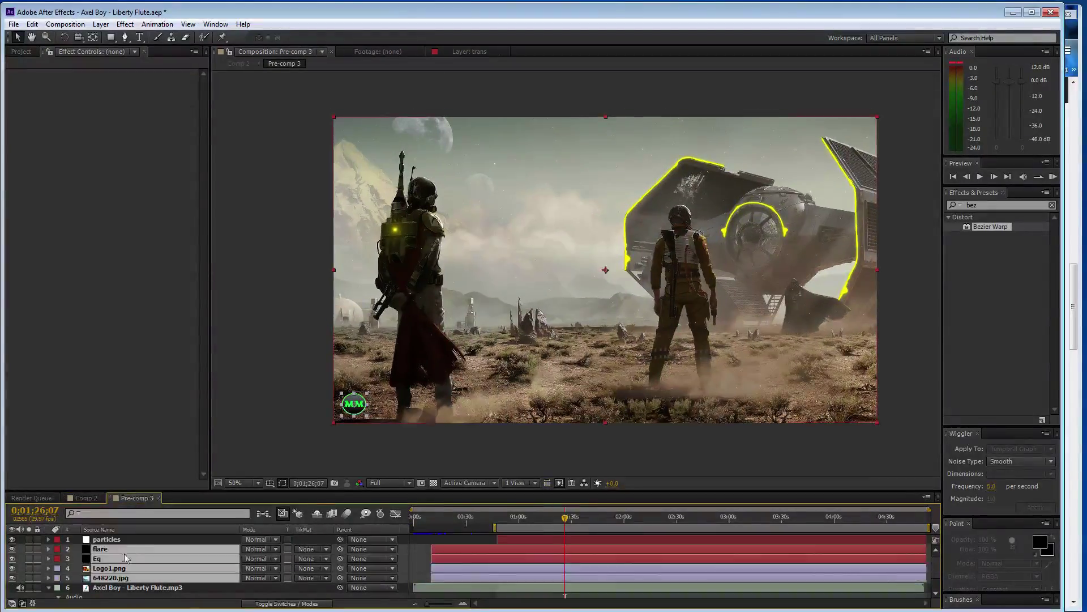
click(112, 559)
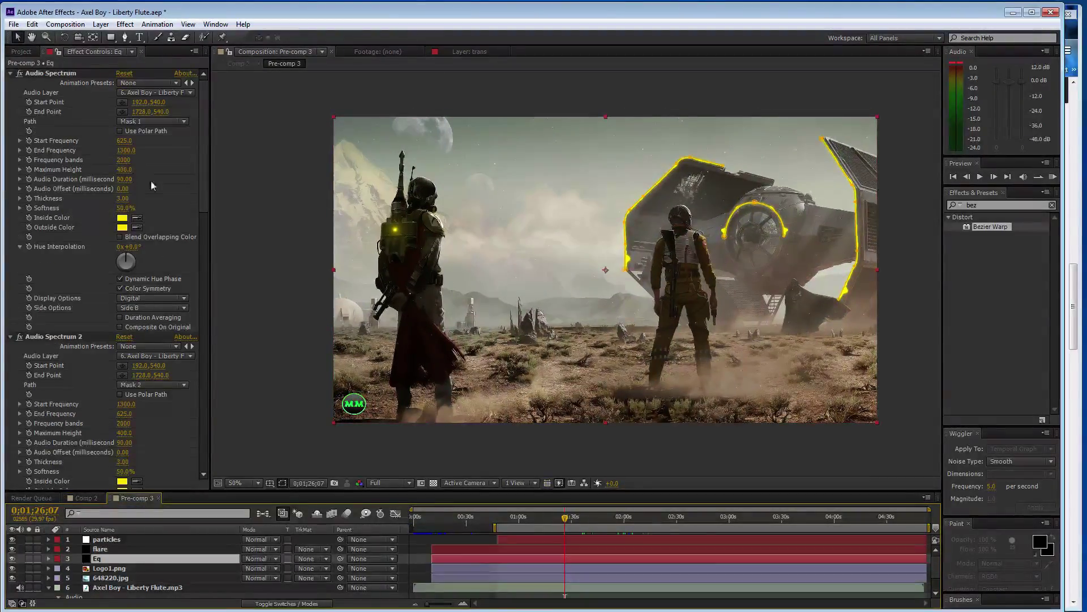
click(128, 170)
text(500)
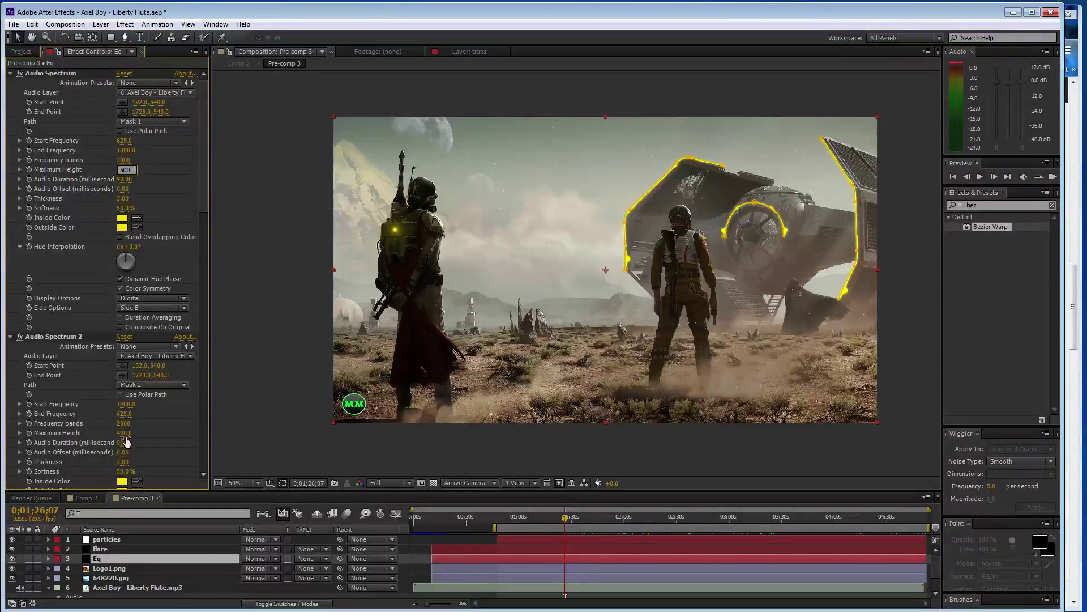
click(124, 433)
text(500)
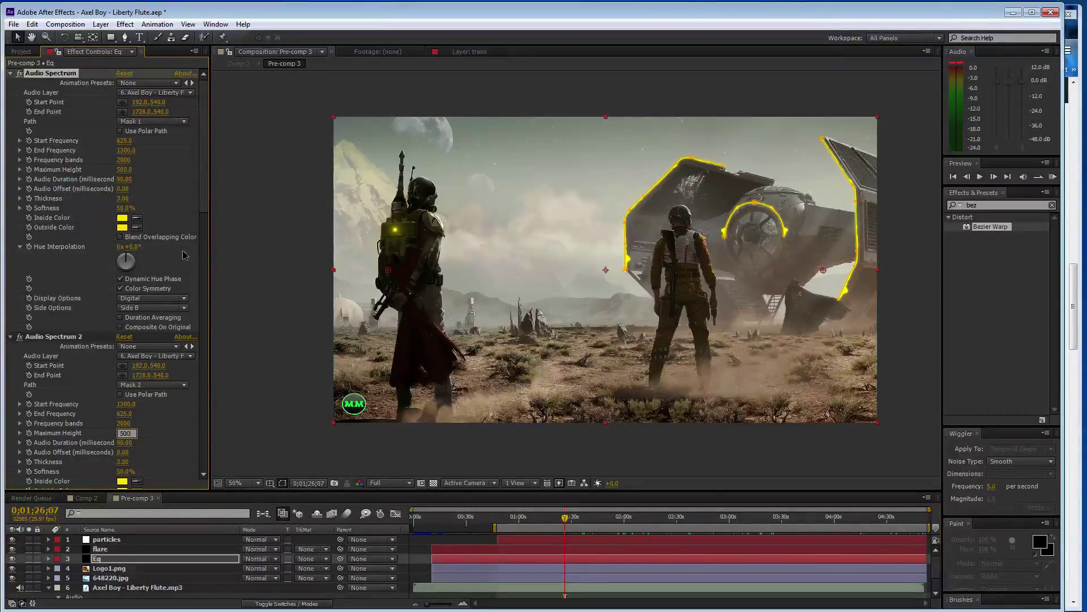
key(Return)
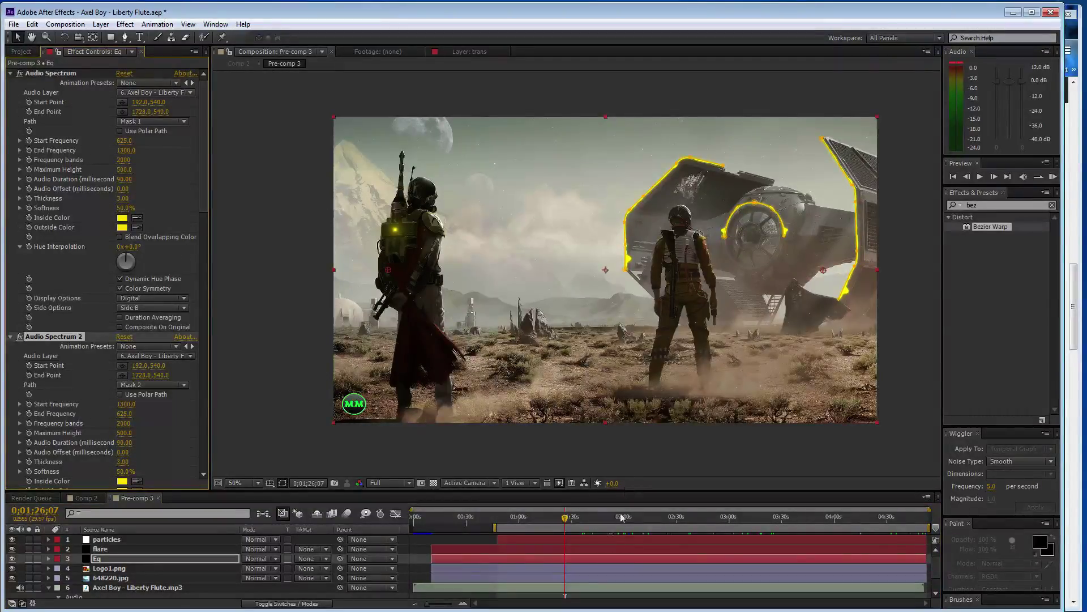
Move the current time to 0;01;14;28 and select the Pre-comp 3 layer in Comp 2.
drag(565, 518, 545, 520)
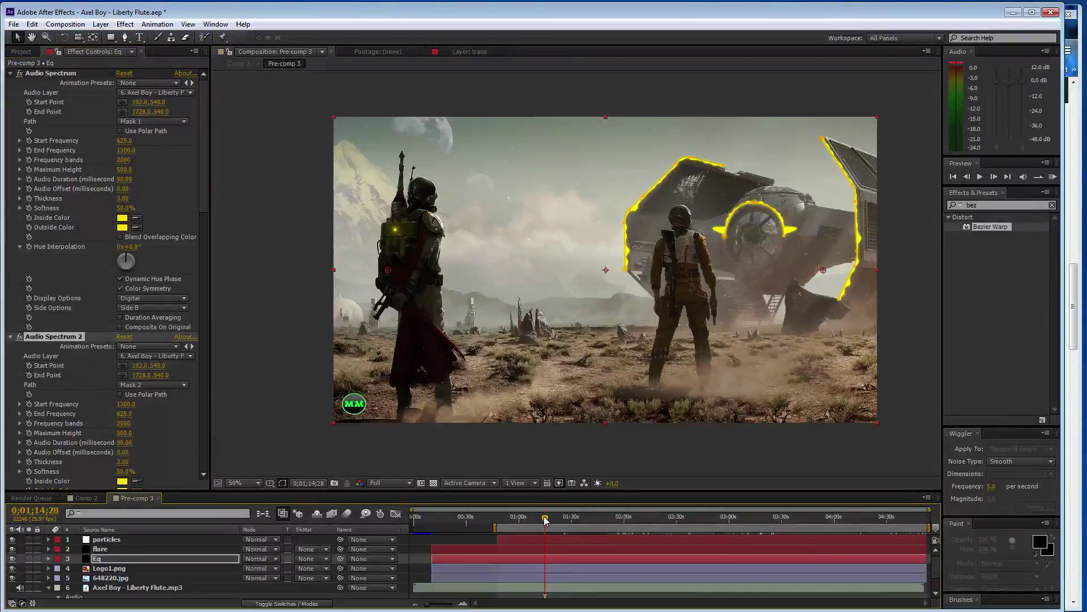
click(85, 498)
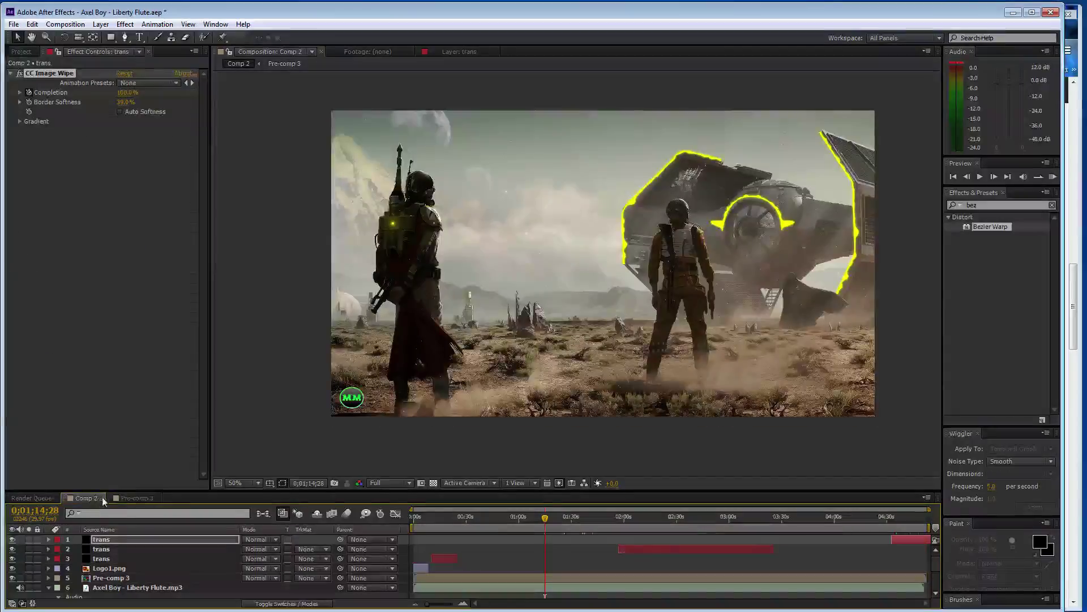
click(21, 51)
click(141, 576)
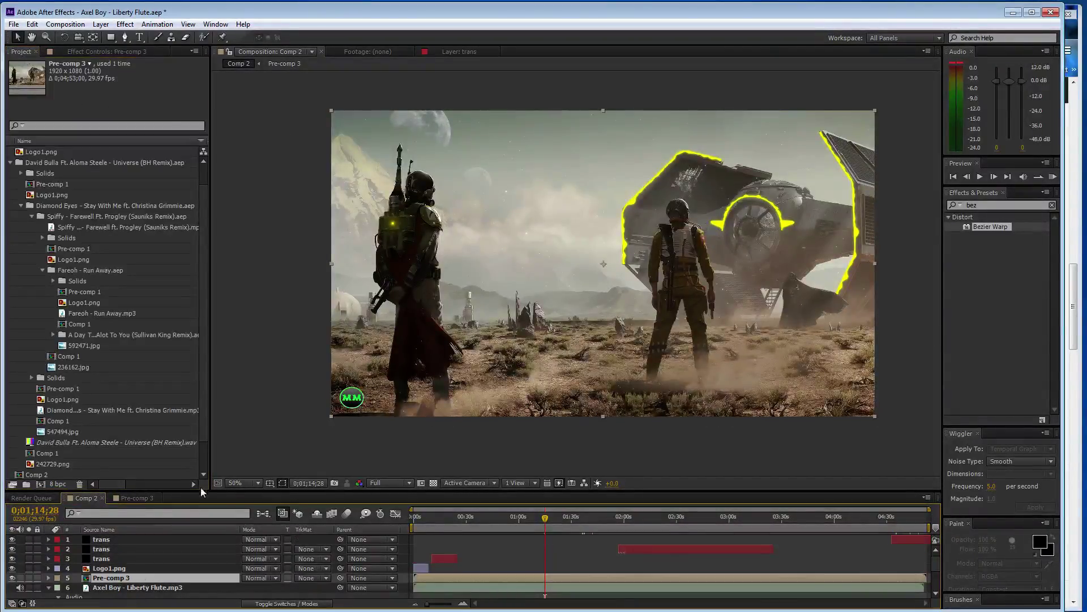
Show Pre-comp 3's effect controls and enlarge the preview to Fit up to 100% in a maximized window.
click(233, 483)
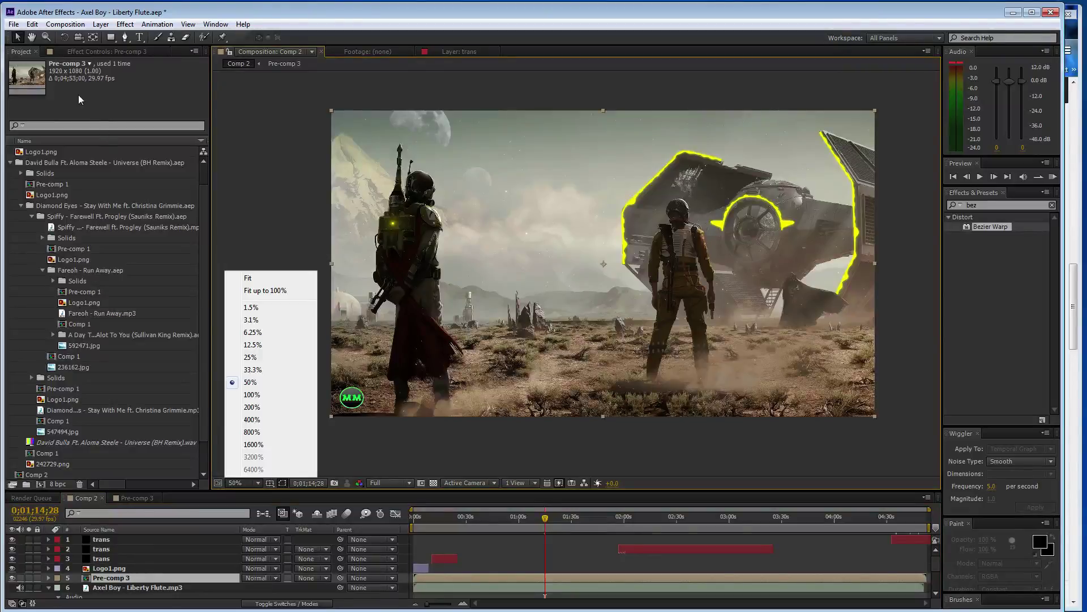
click(115, 52)
click(256, 486)
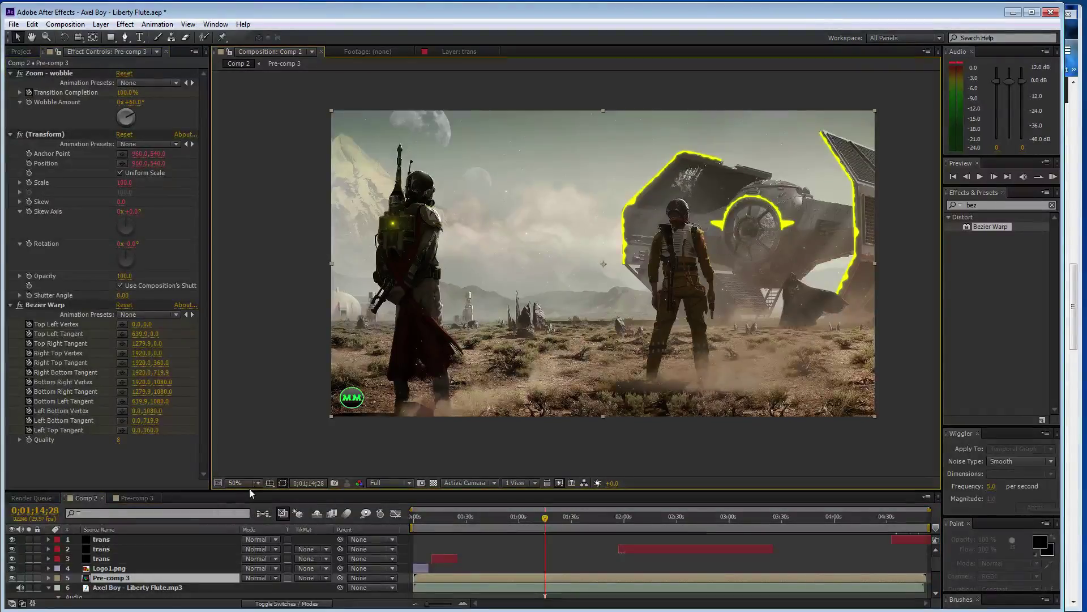
click(240, 485)
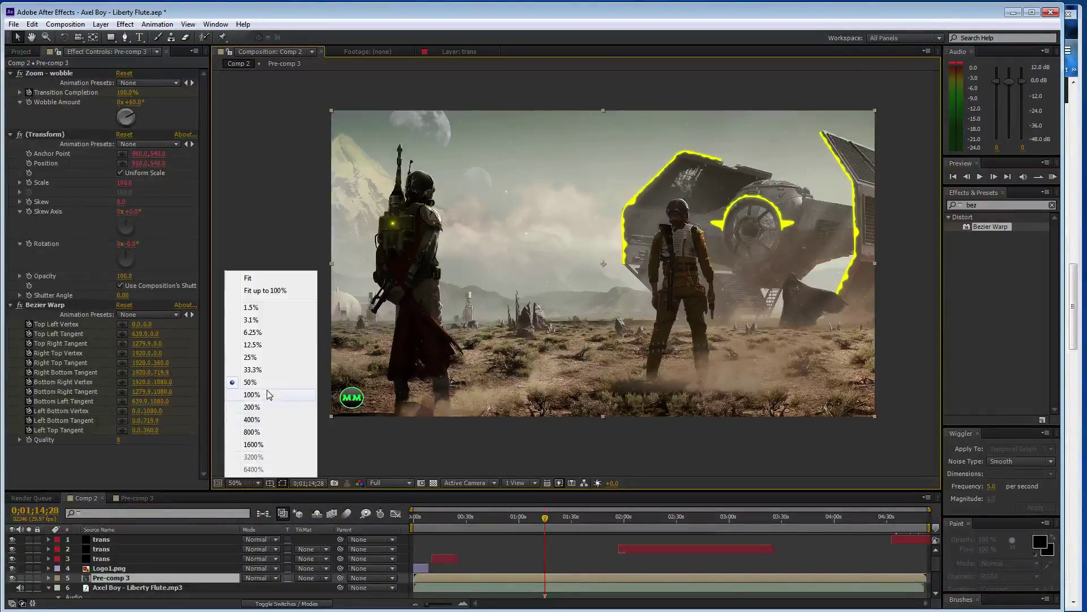
click(266, 289)
drag(490, 492, 490, 502)
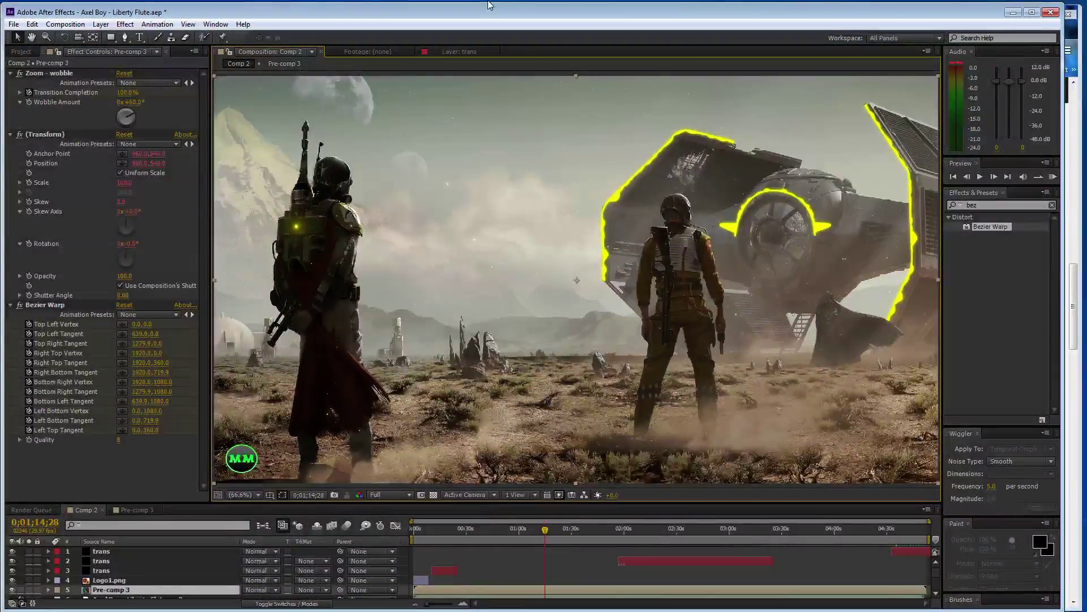
double_click(496, 12)
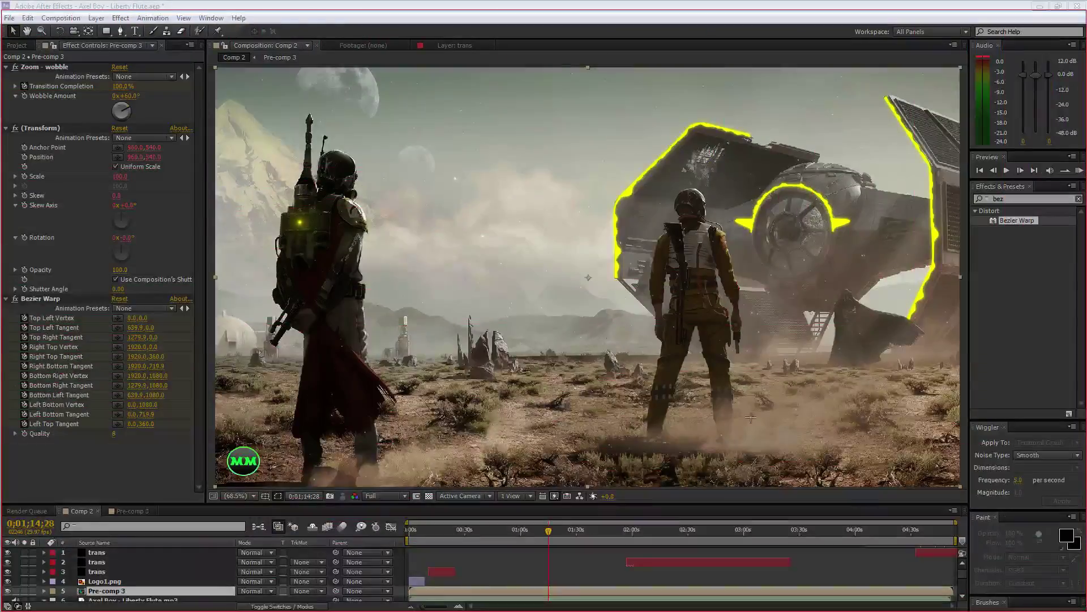
Capture the screen with Snipping Tool and save the shot to the Desktop as a JPEG named 321211.
click(333, 296)
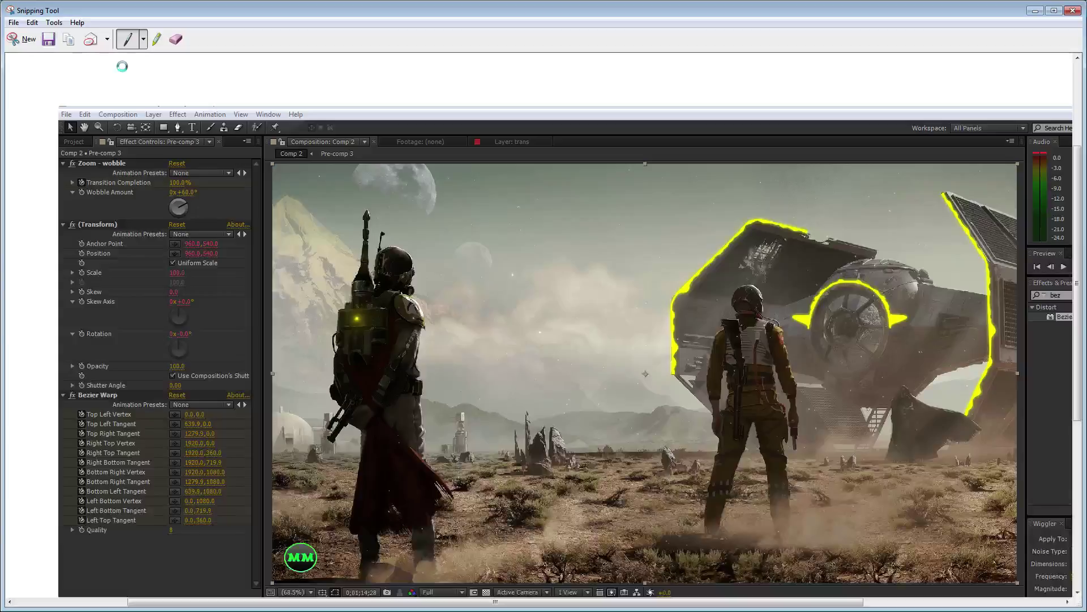
key(ctrl+s)
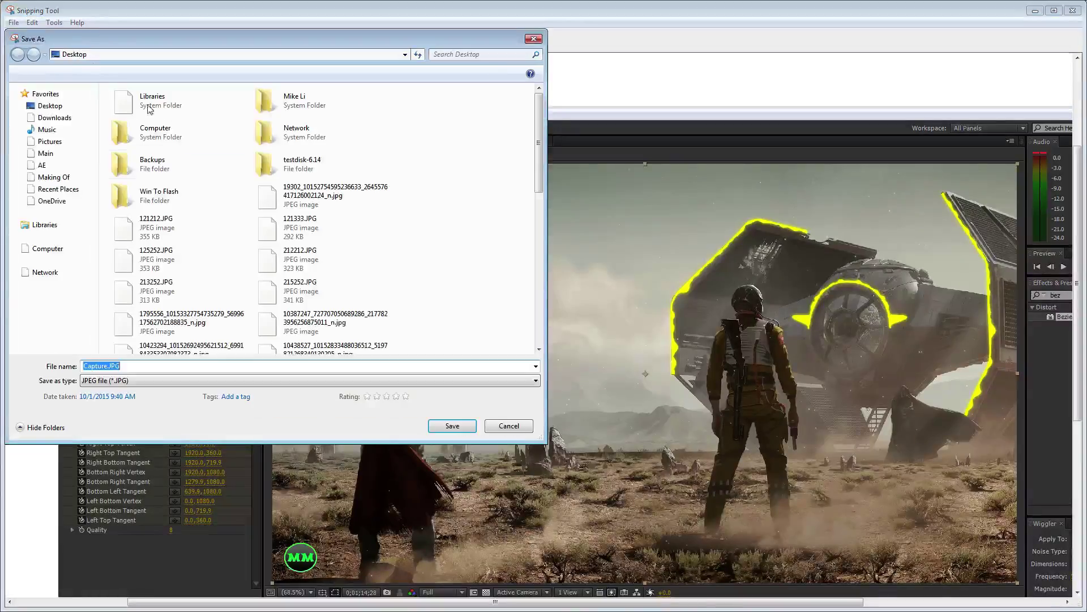
text(321211)
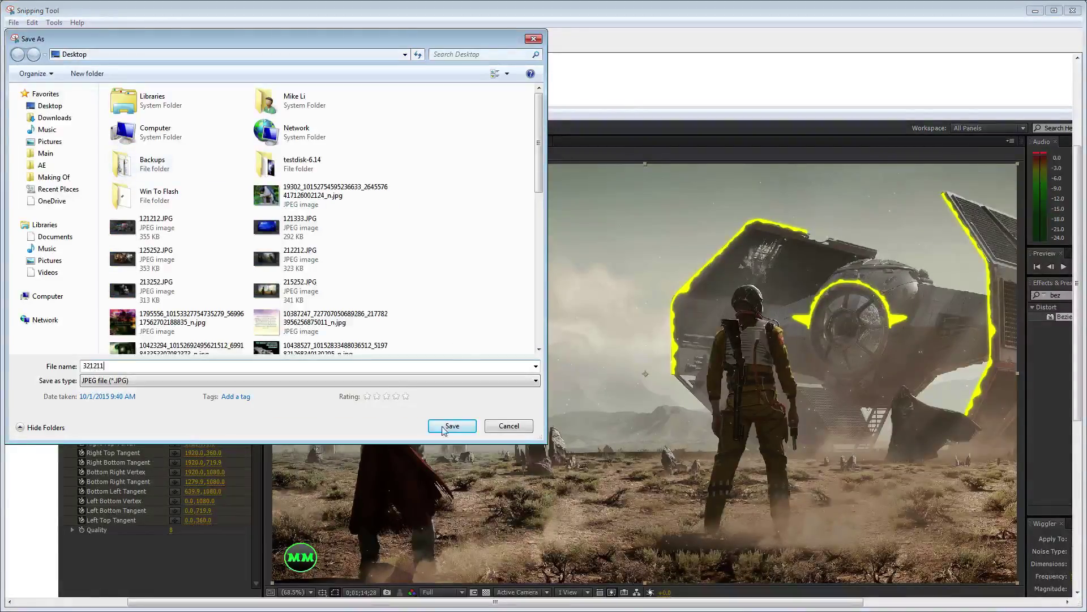
click(454, 427)
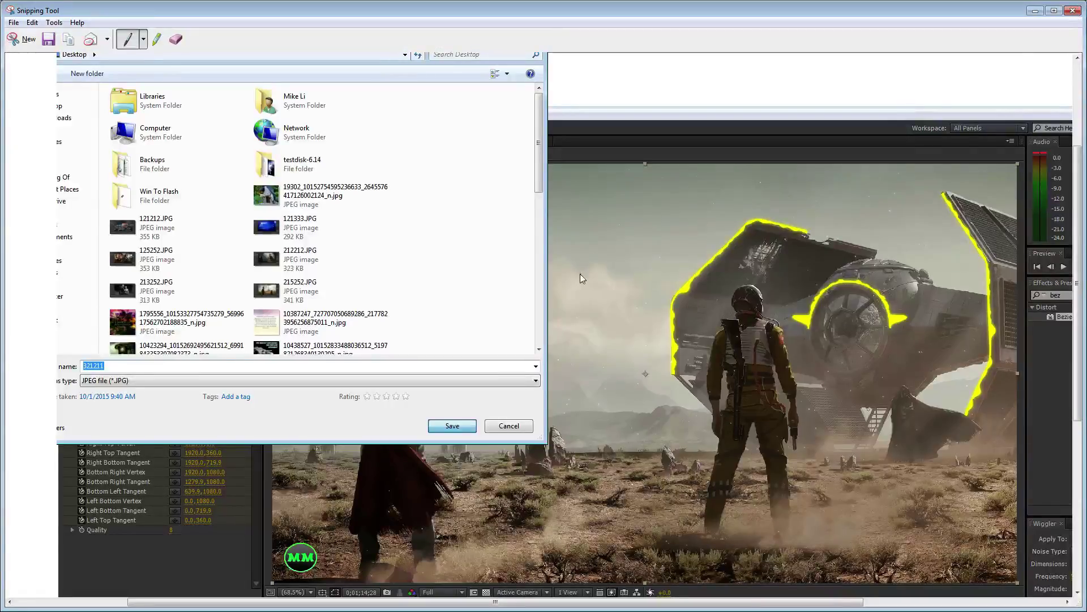
click(456, 426)
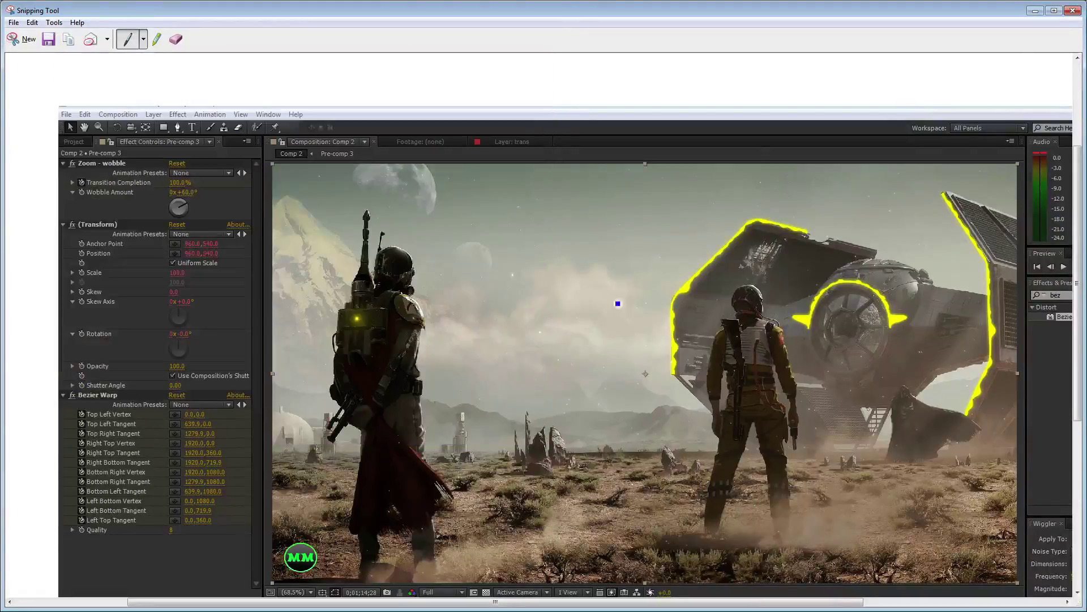
click(1072, 10)
Restore the After Effects window to its smaller size, set preview magnification to 50%, and give the timeline more height.
double_click(521, 7)
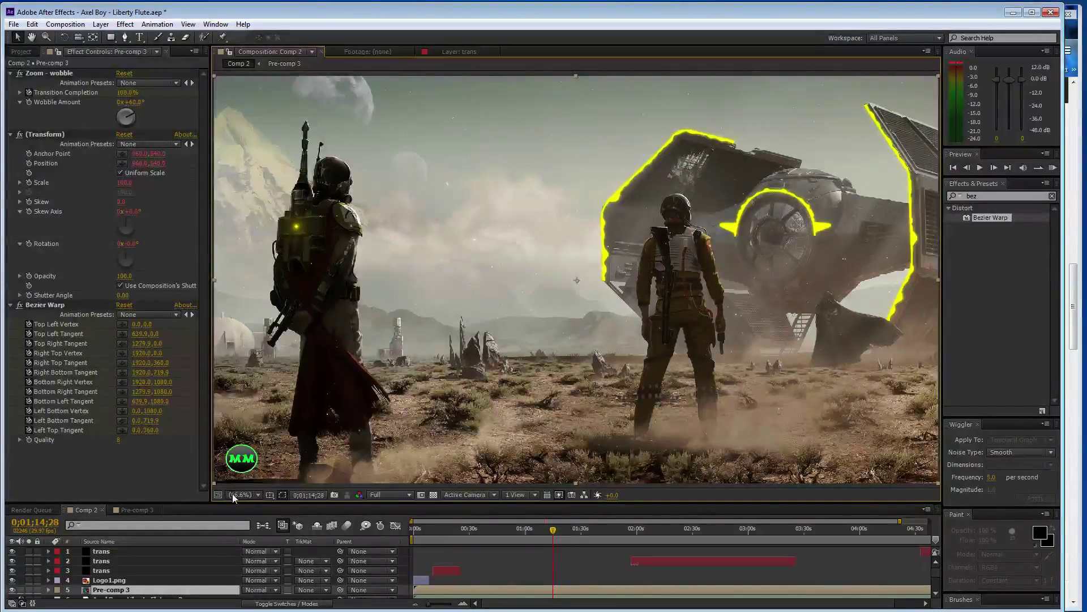
click(232, 493)
click(267, 395)
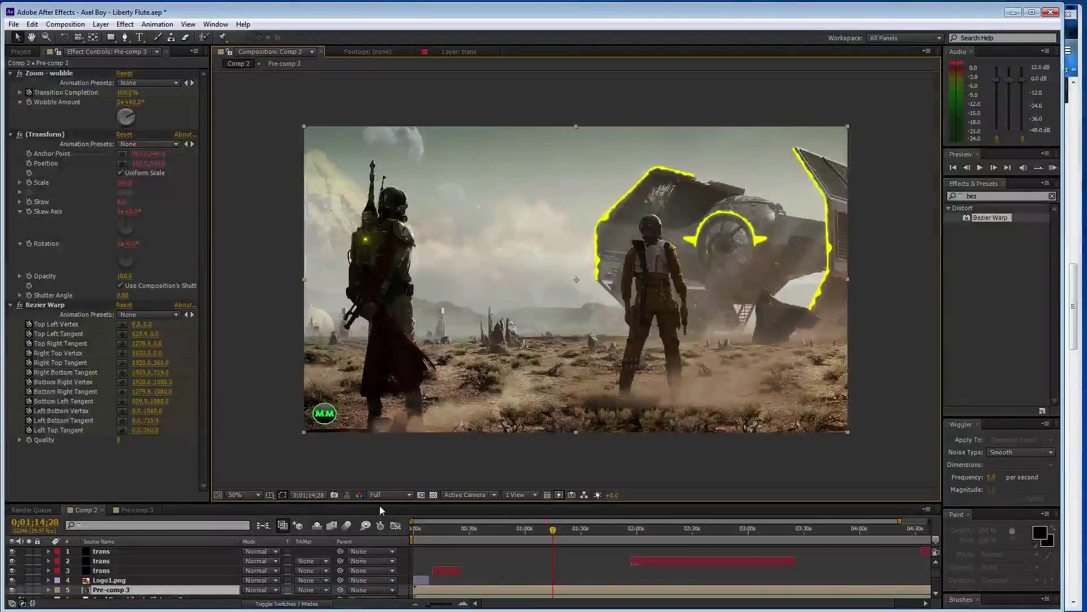
drag(378, 501, 379, 480)
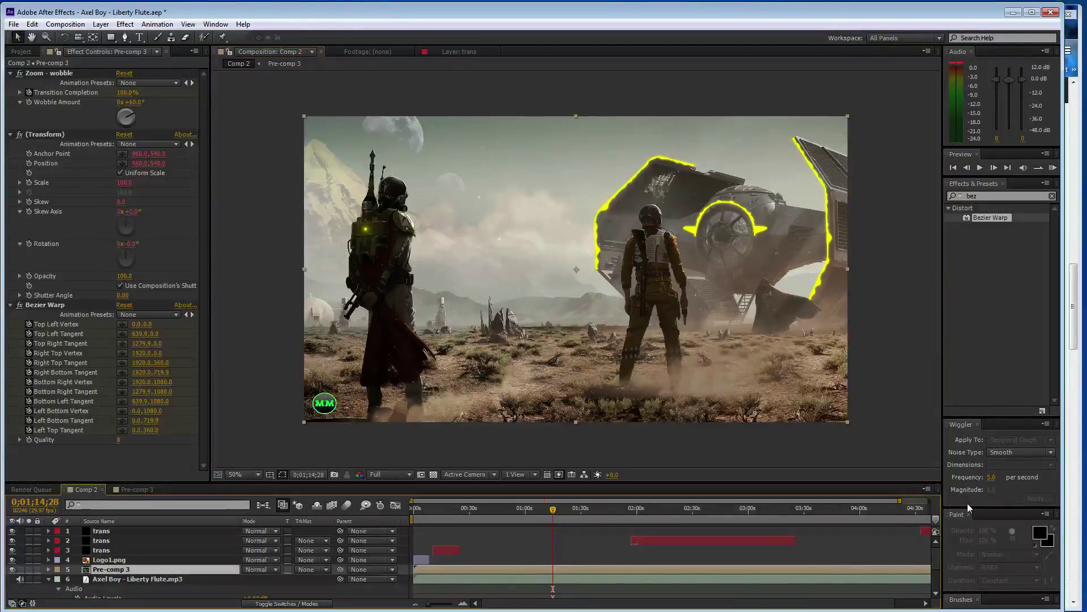
Show Comp 2's full duration in the timeline, save the project, and check the visuals around 0;01;27;06.
drag(900, 501, 942, 497)
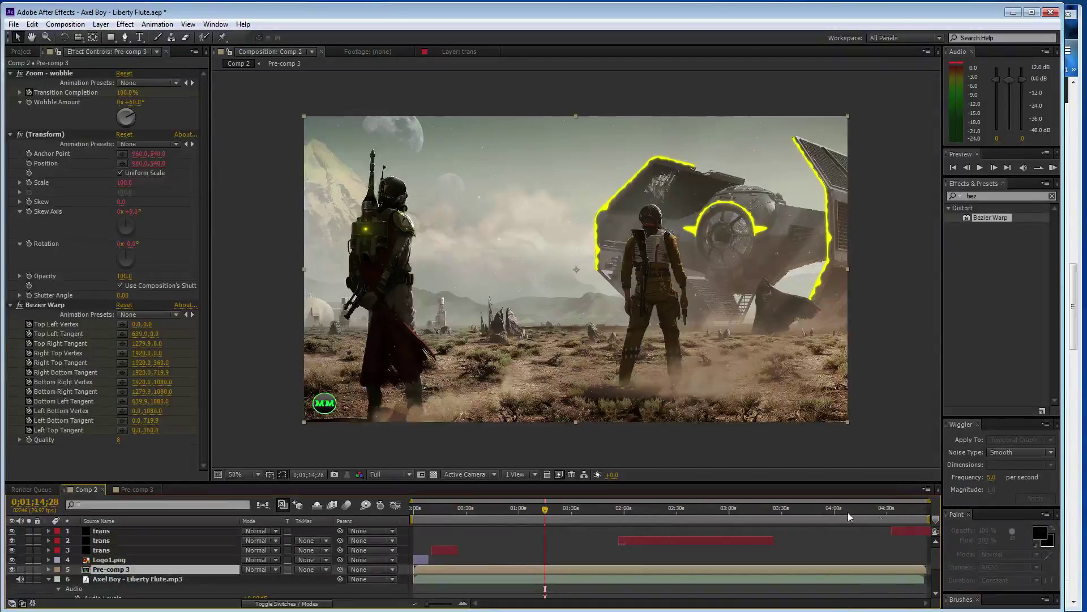
key(ctrl+s)
drag(542, 510, 687, 517)
click(567, 519)
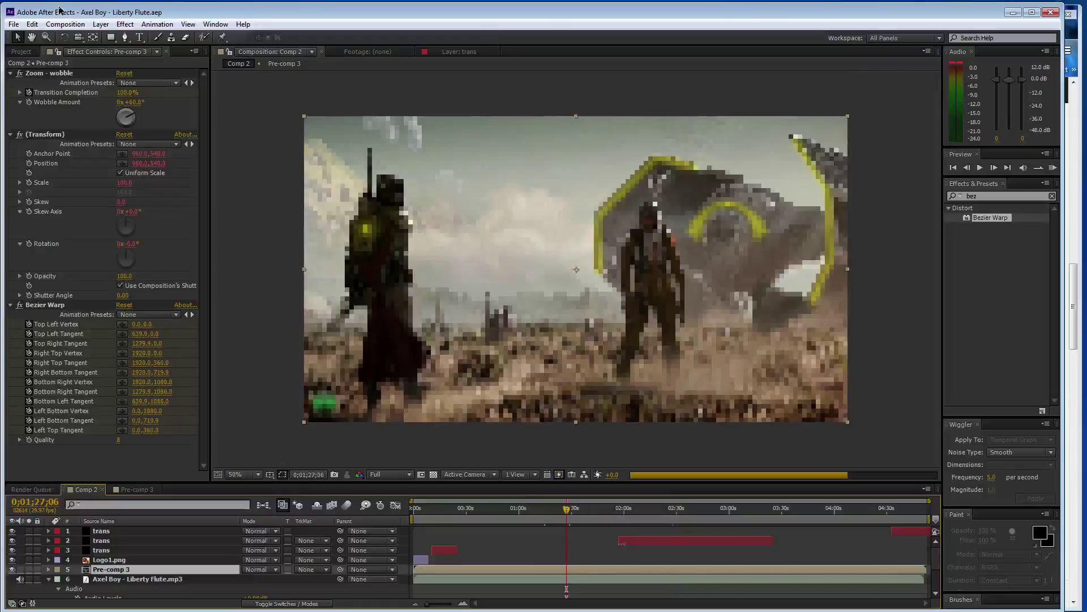
Add Comp 2 to the render queue, remove the old Comp 1 item, and choose the Youtube output module.
click(67, 25)
click(106, 109)
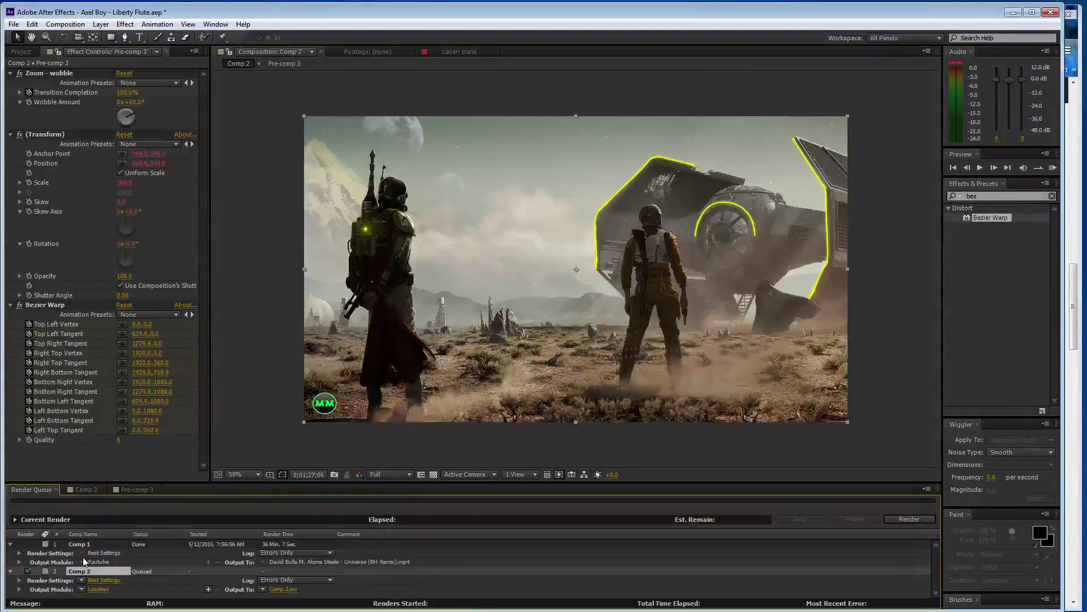
click(80, 542)
key(Delete)
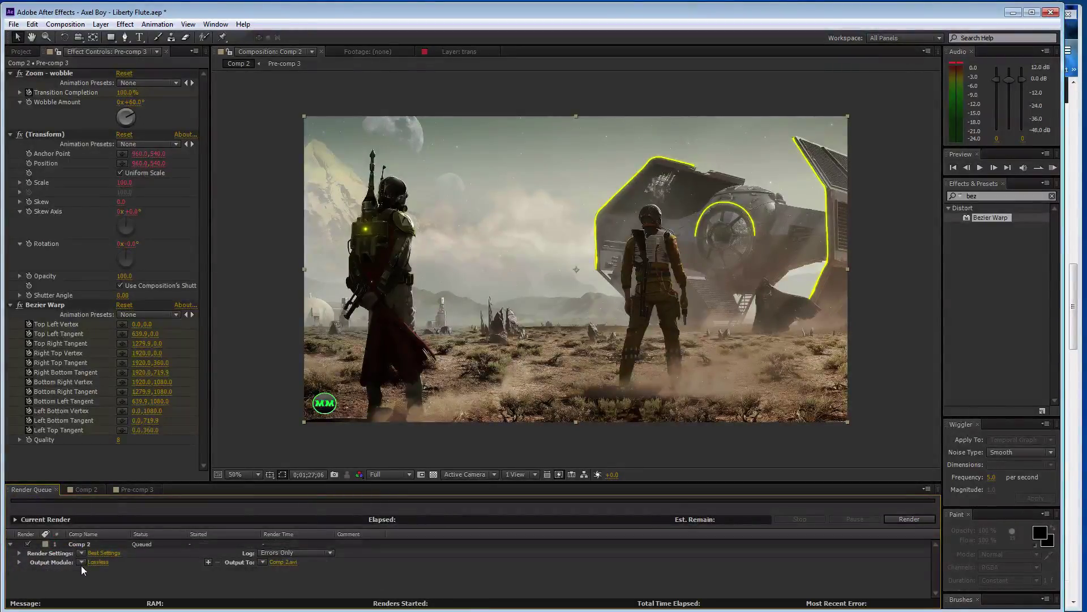
click(81, 561)
click(170, 538)
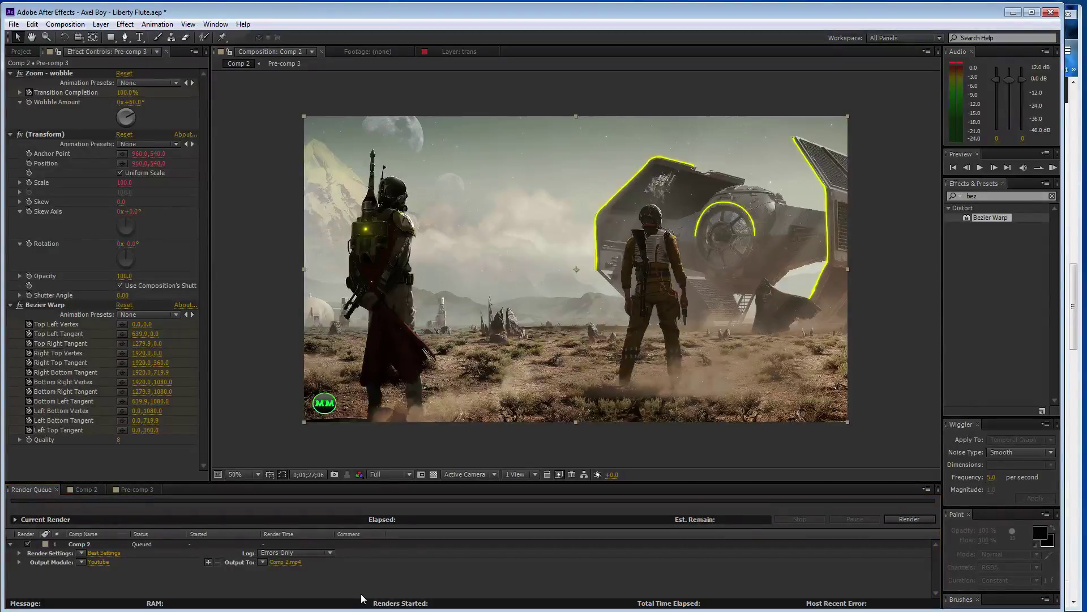
Set the render's output file to Axel Boy - Liberty Flute in the AE videos folder as H.264.
click(291, 562)
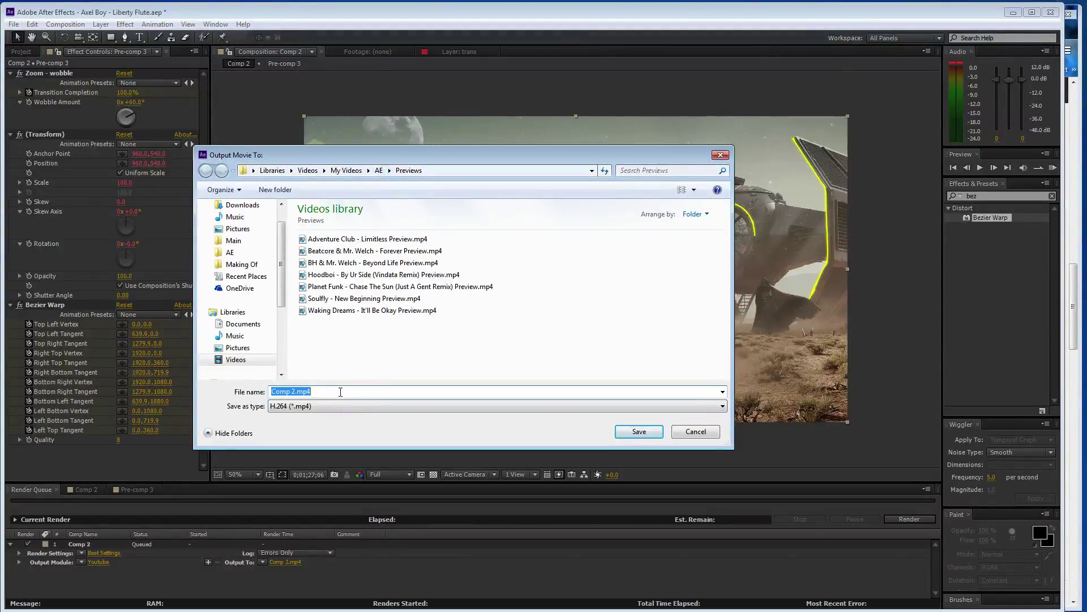
click(380, 170)
text(axe)
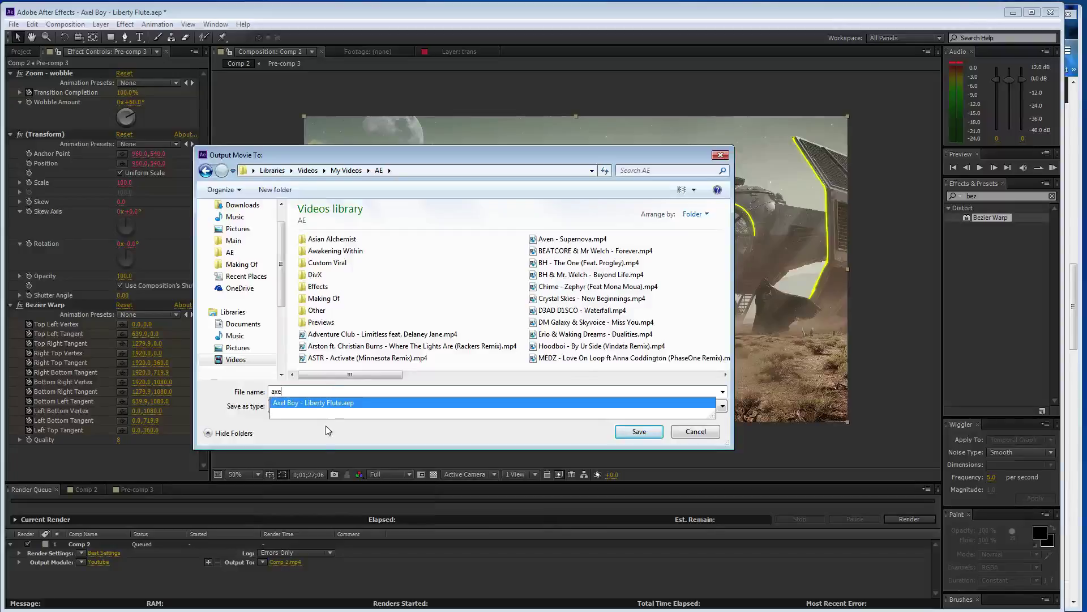
click(388, 402)
key(End)
key(BackSpace)
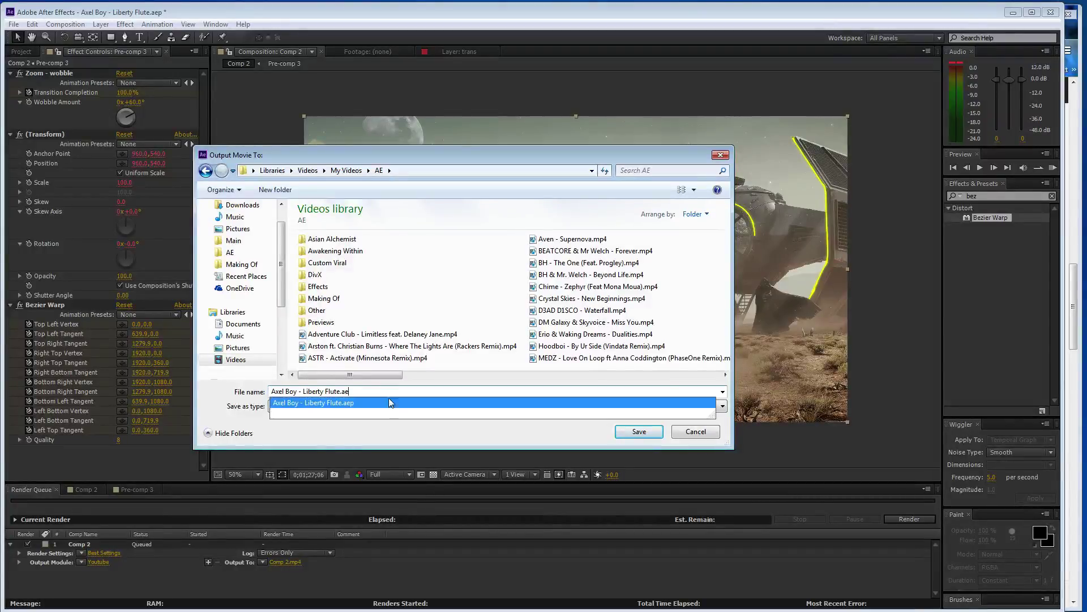
key(BackSpace)
key(BackSpace)
key(BackSpace)
click(391, 426)
click(628, 432)
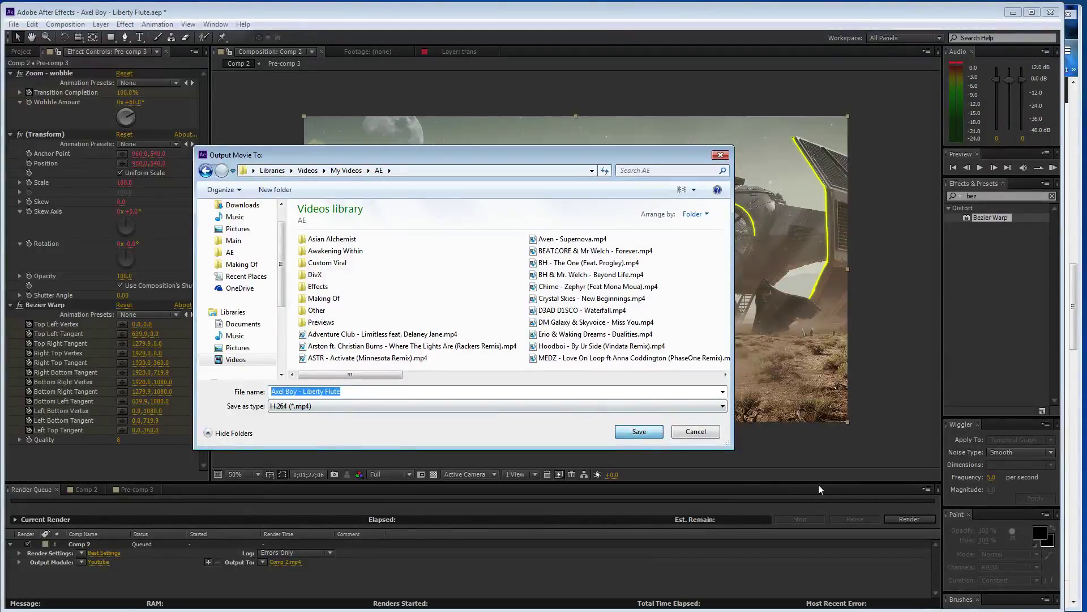
key(Return)
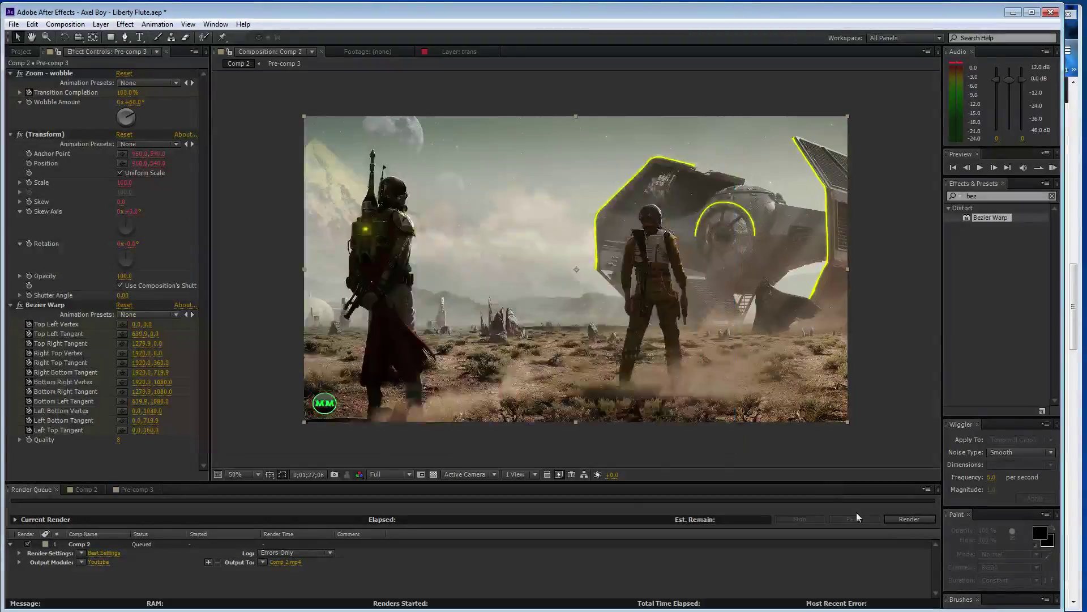
Start rendering Comp 2 and minimize After Effects while it runs.
click(892, 516)
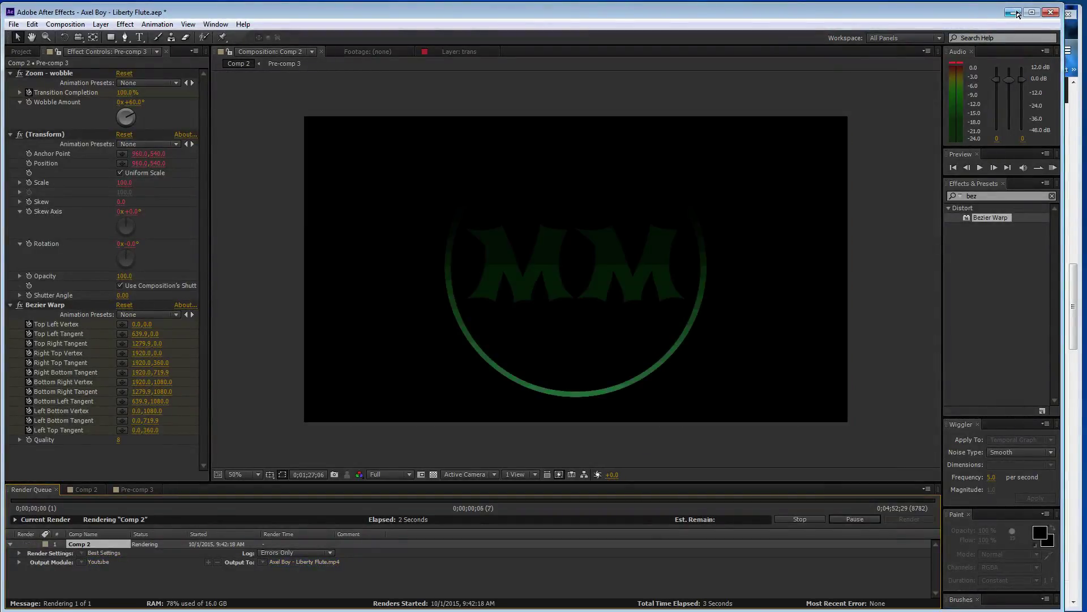
click(1013, 12)
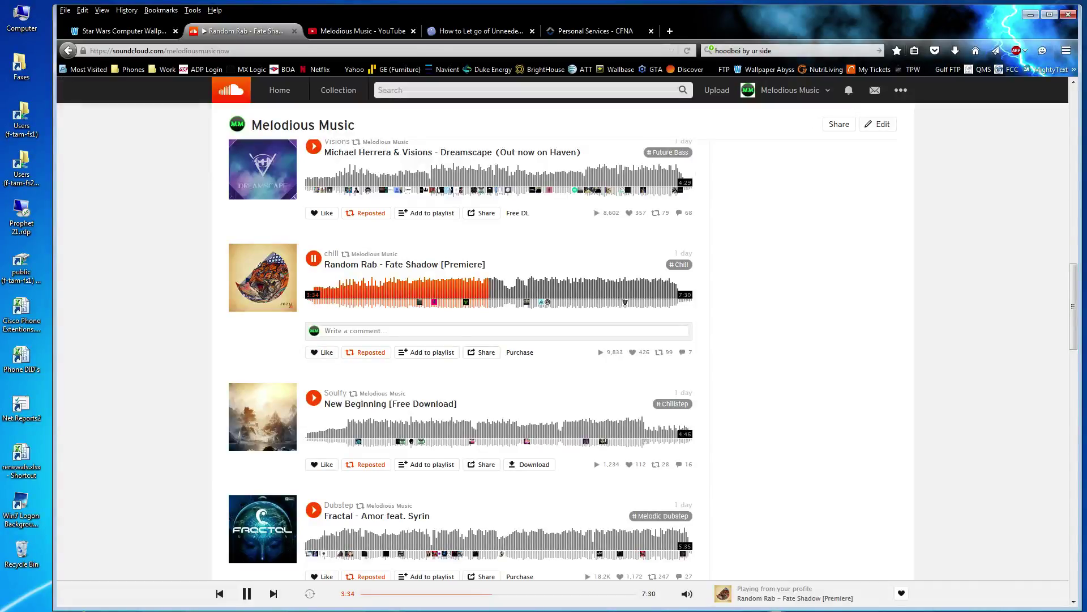